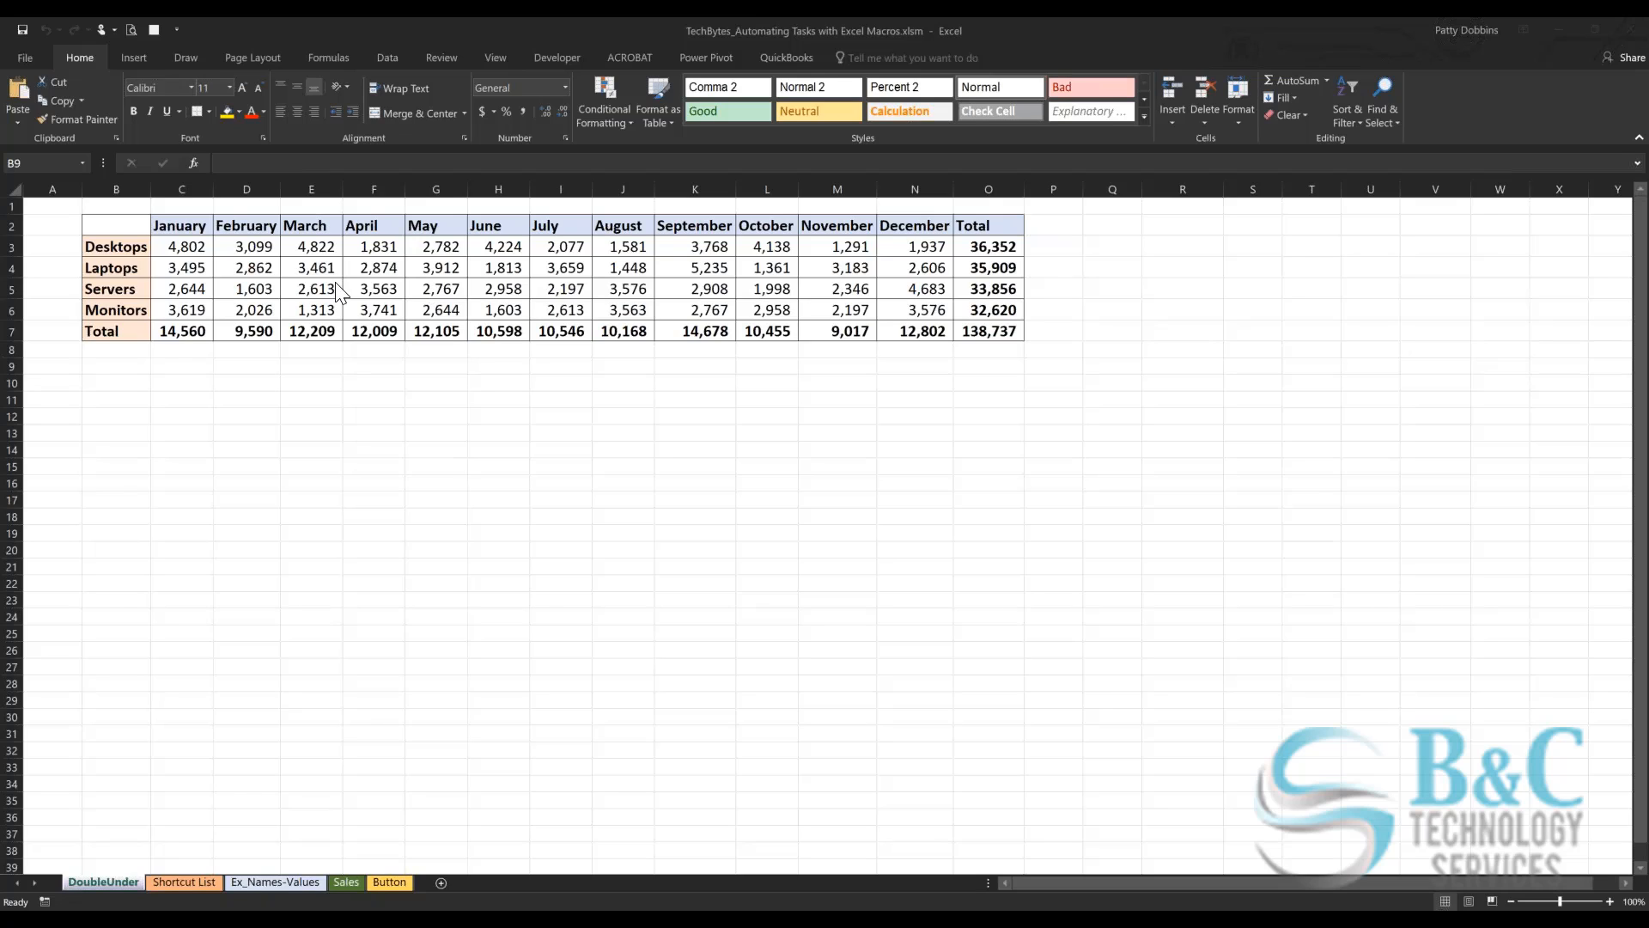
Step: Select the Monitors row figures from January through Total, cells C6:O6
{"action": "left_click", "coordinate": [192, 260]}
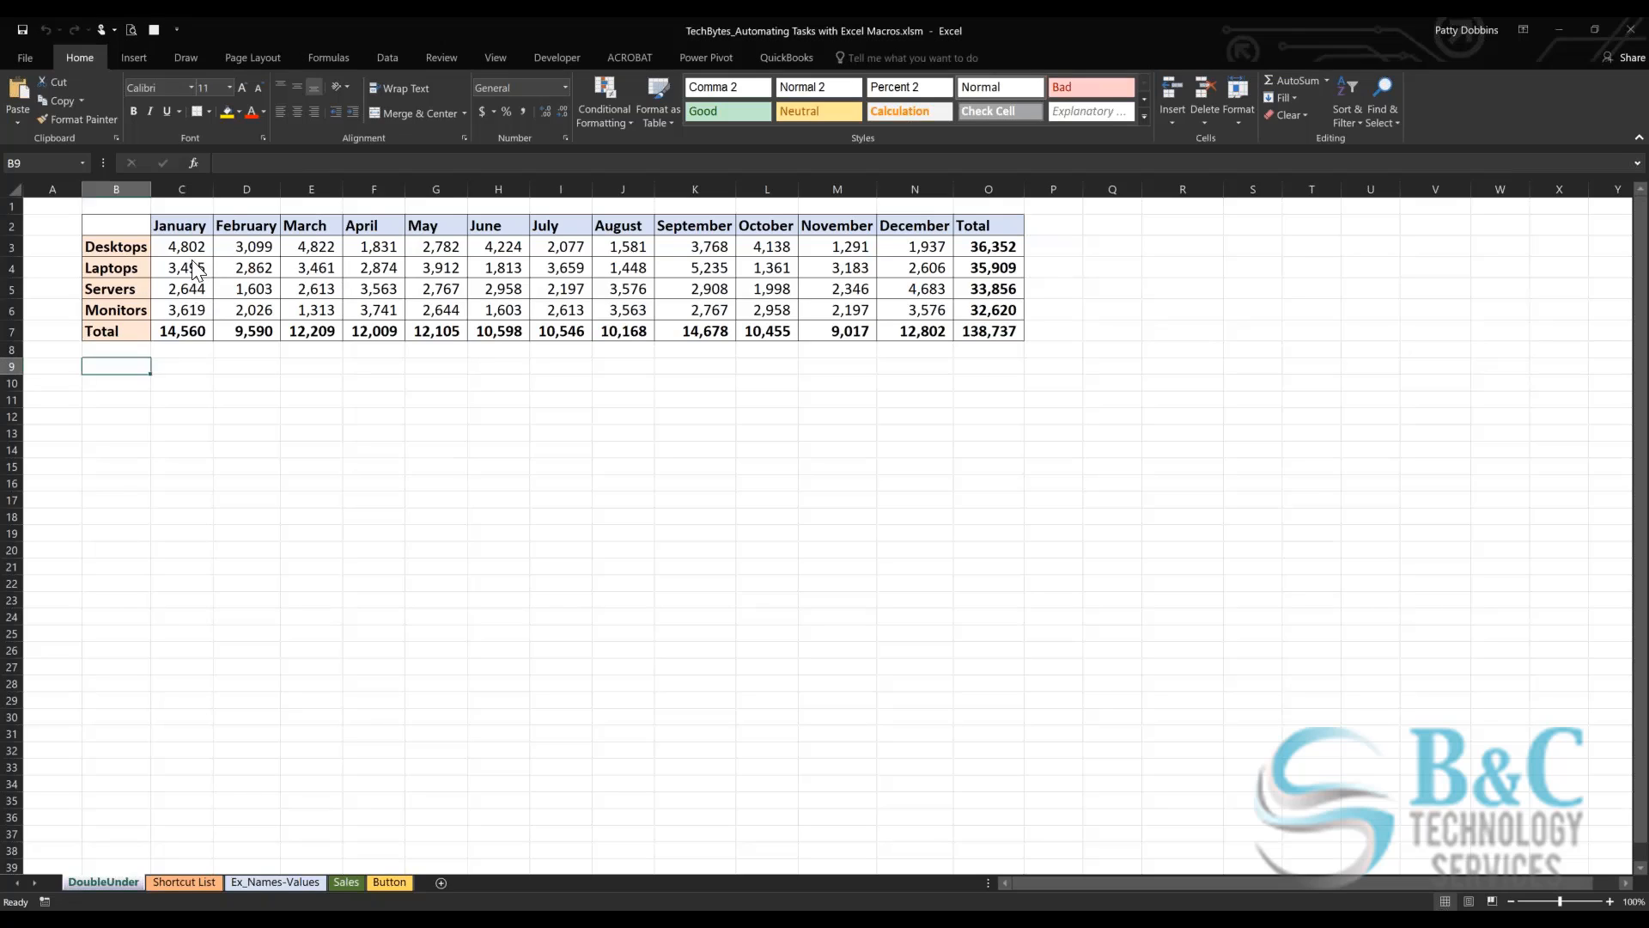
{"action": "left_click_drag", "start_coordinate": [188, 309], "coordinate": [984, 309]}
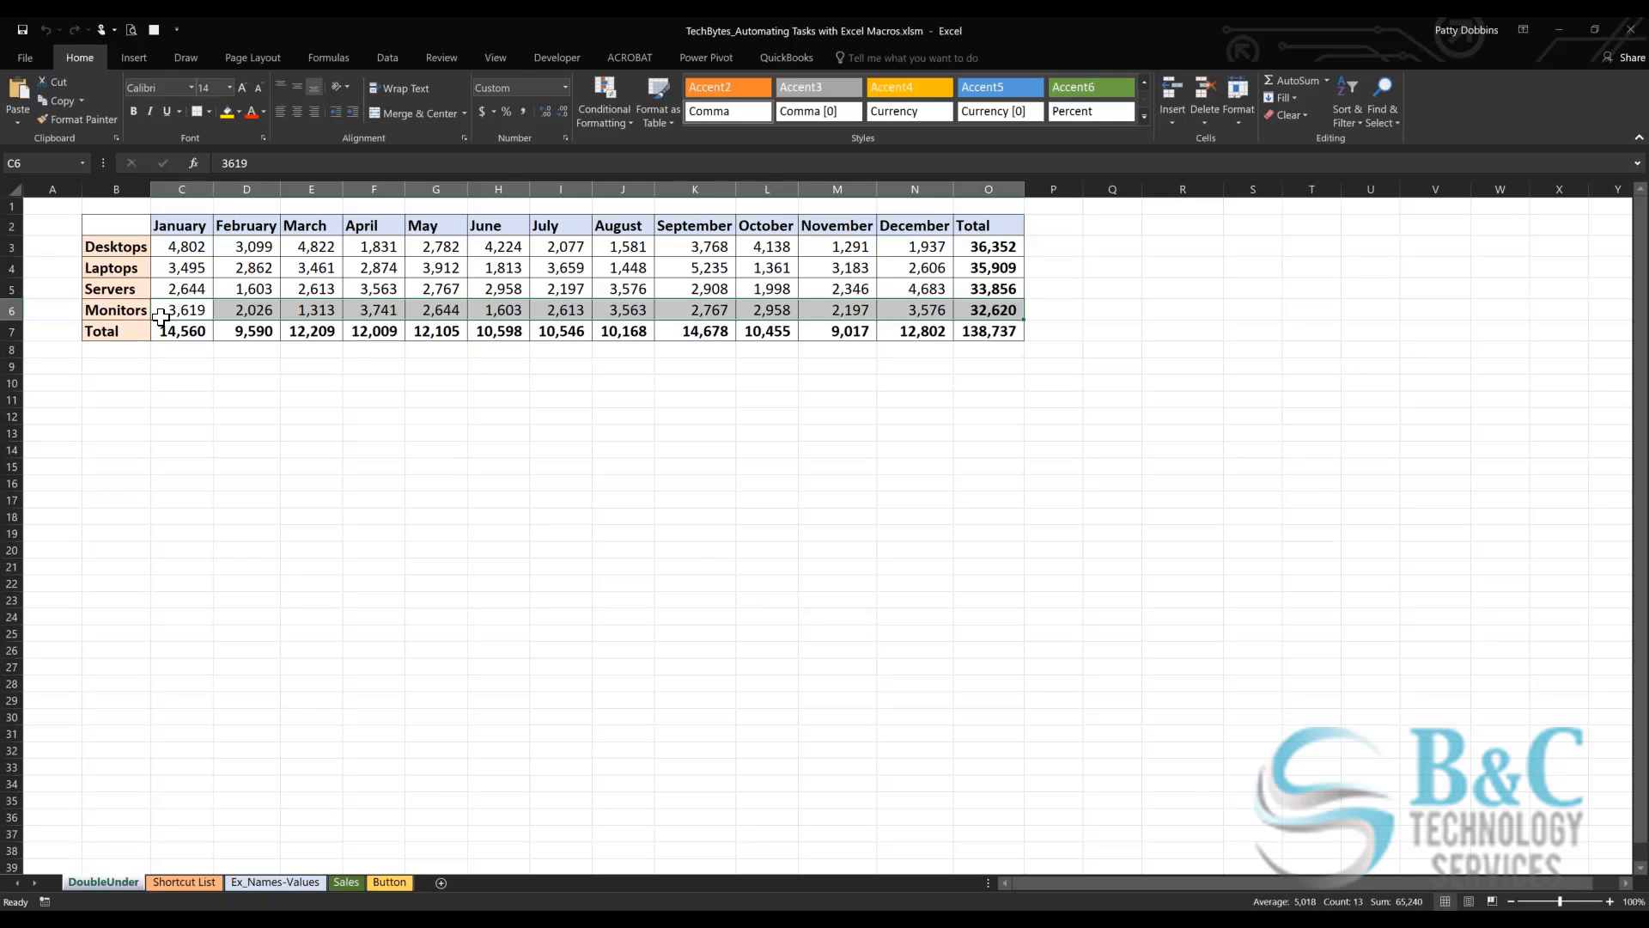
{"action": "left_click", "coordinate": [326, 269]}
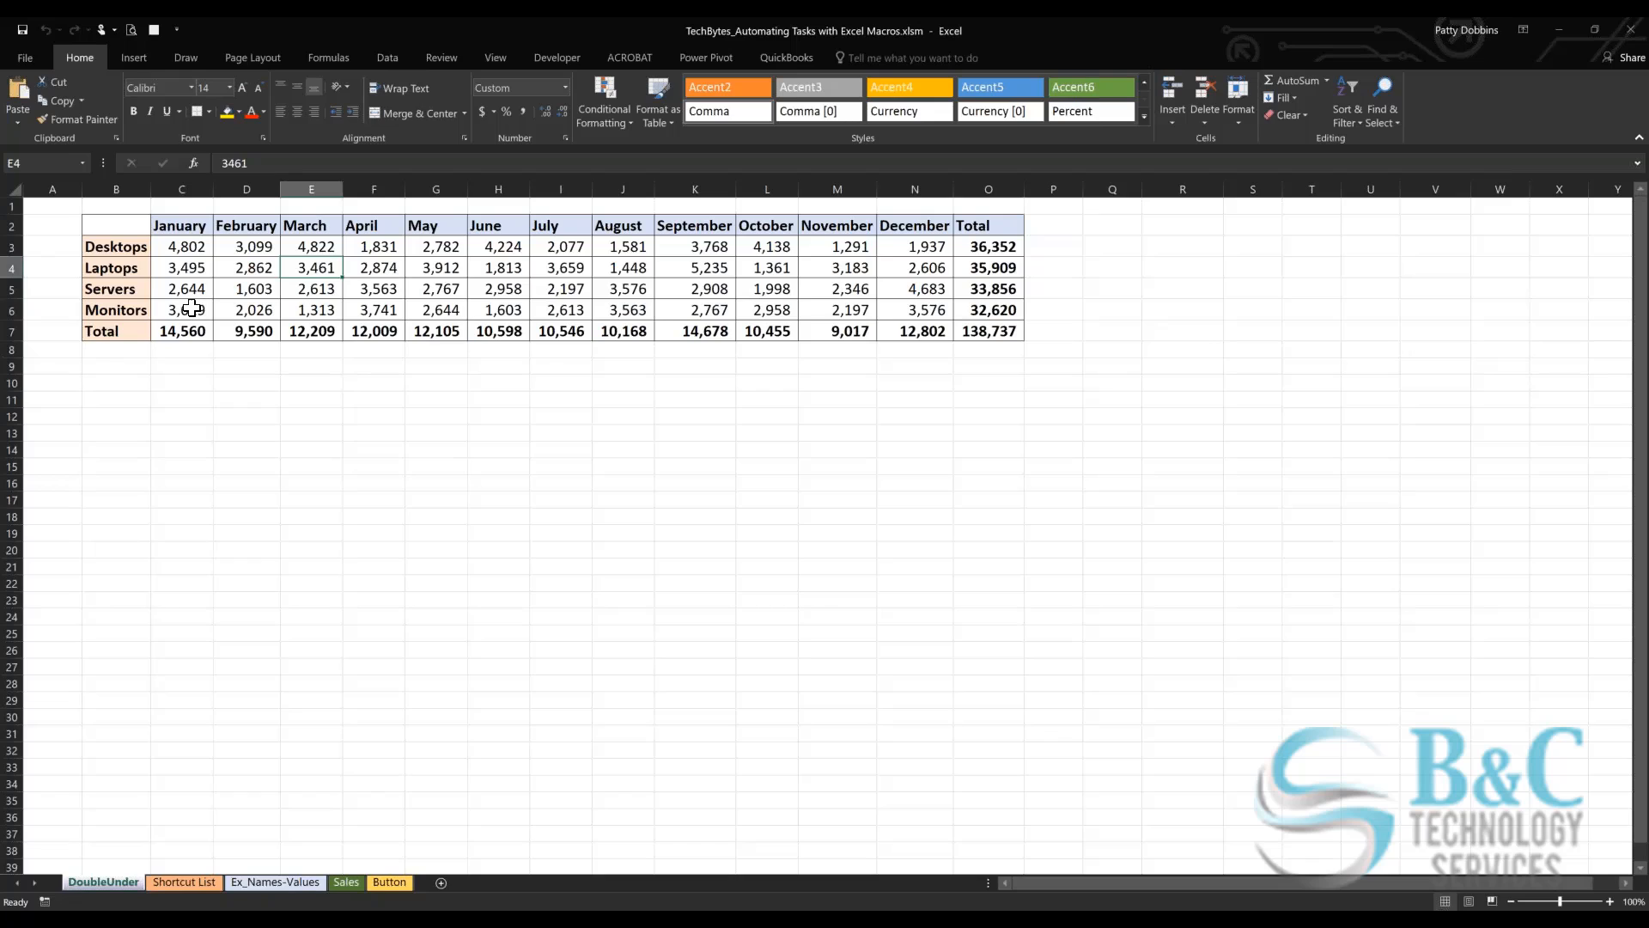
{"action": "left_click_drag", "start_coordinate": [191, 308], "coordinate": [992, 309]}
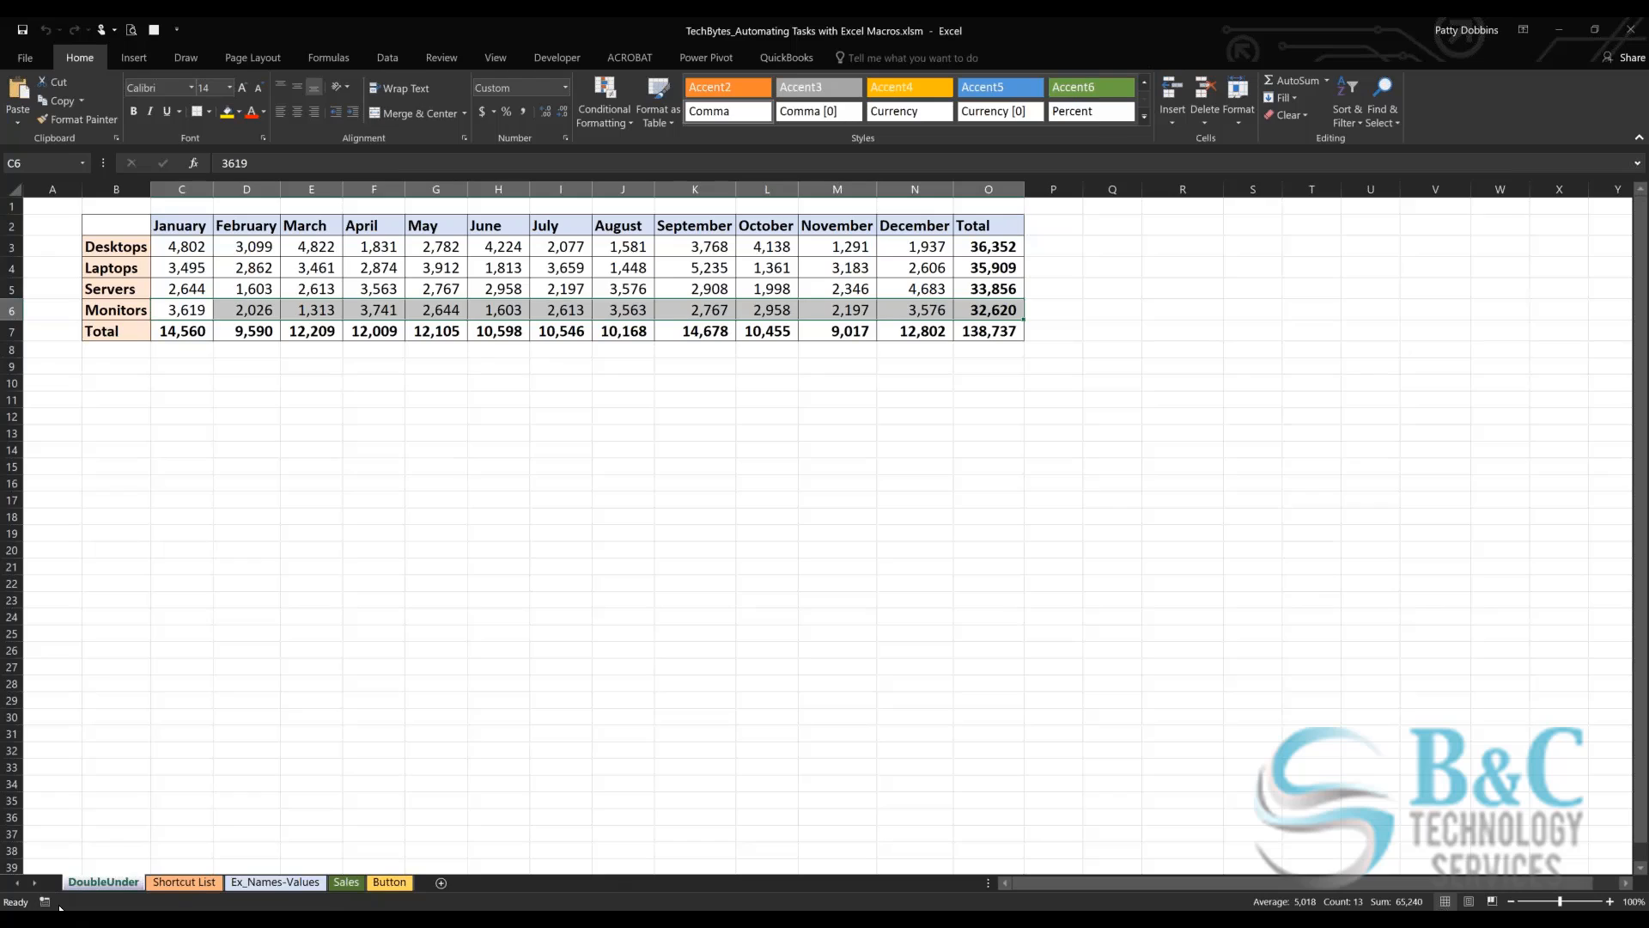
Step: Check the Macro Recording entry in the status bar options and look through the available macro commands
{"action": "right_click", "coordinate": [63, 904]}
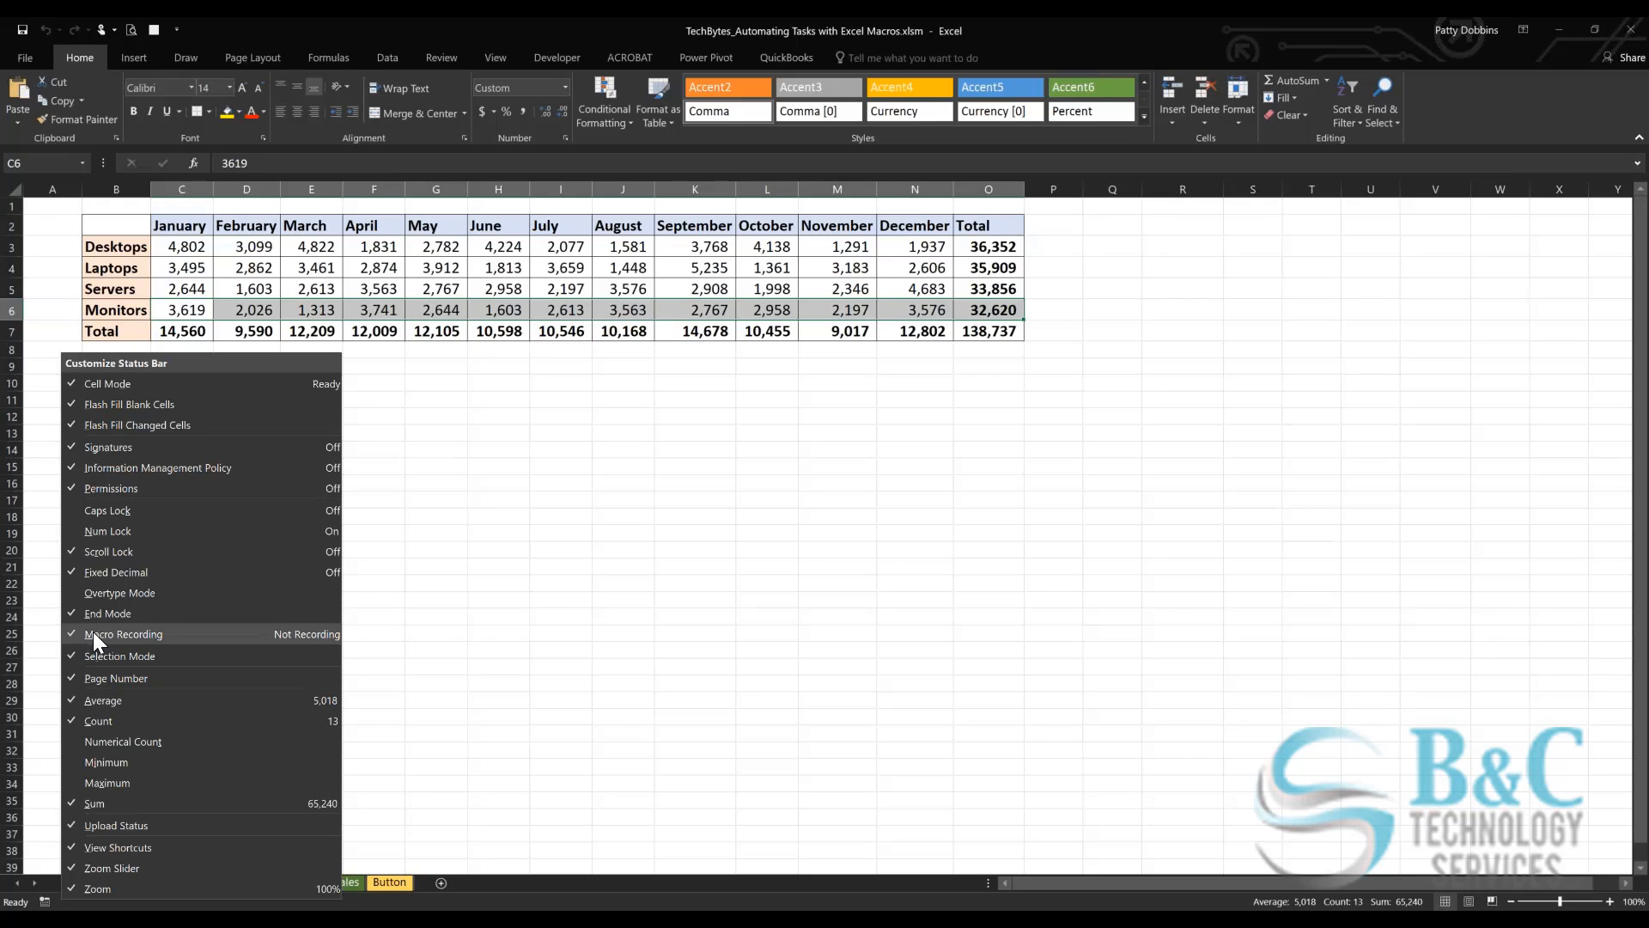
{"action": "left_click", "coordinate": [65, 906]}
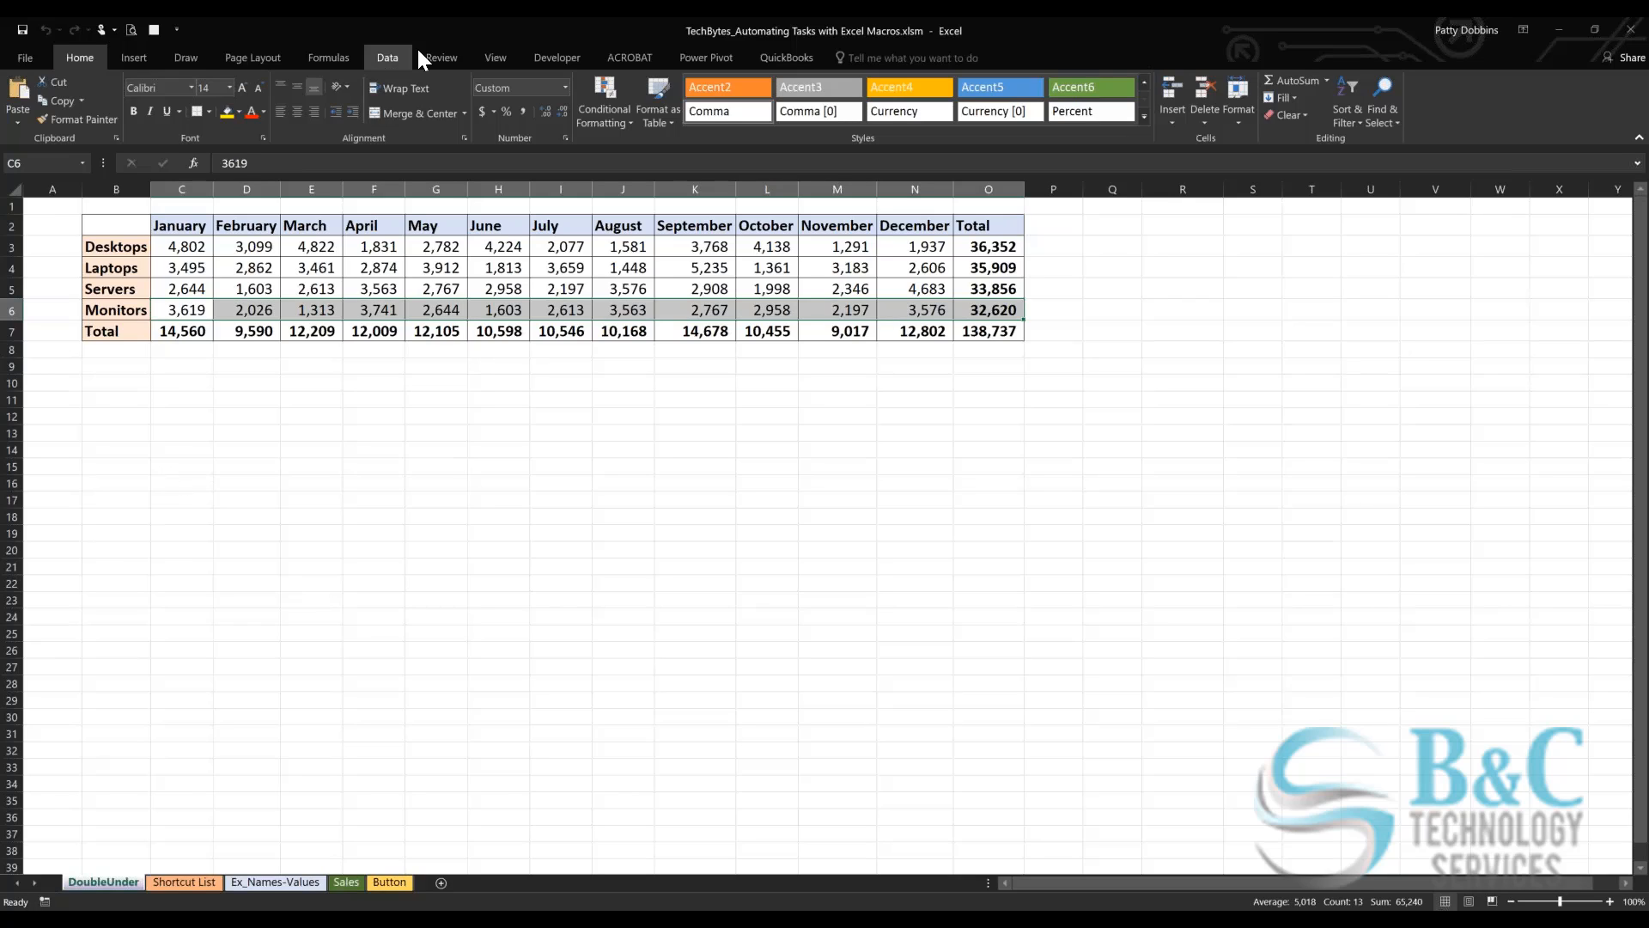
{"action": "left_click", "coordinate": [495, 58]}
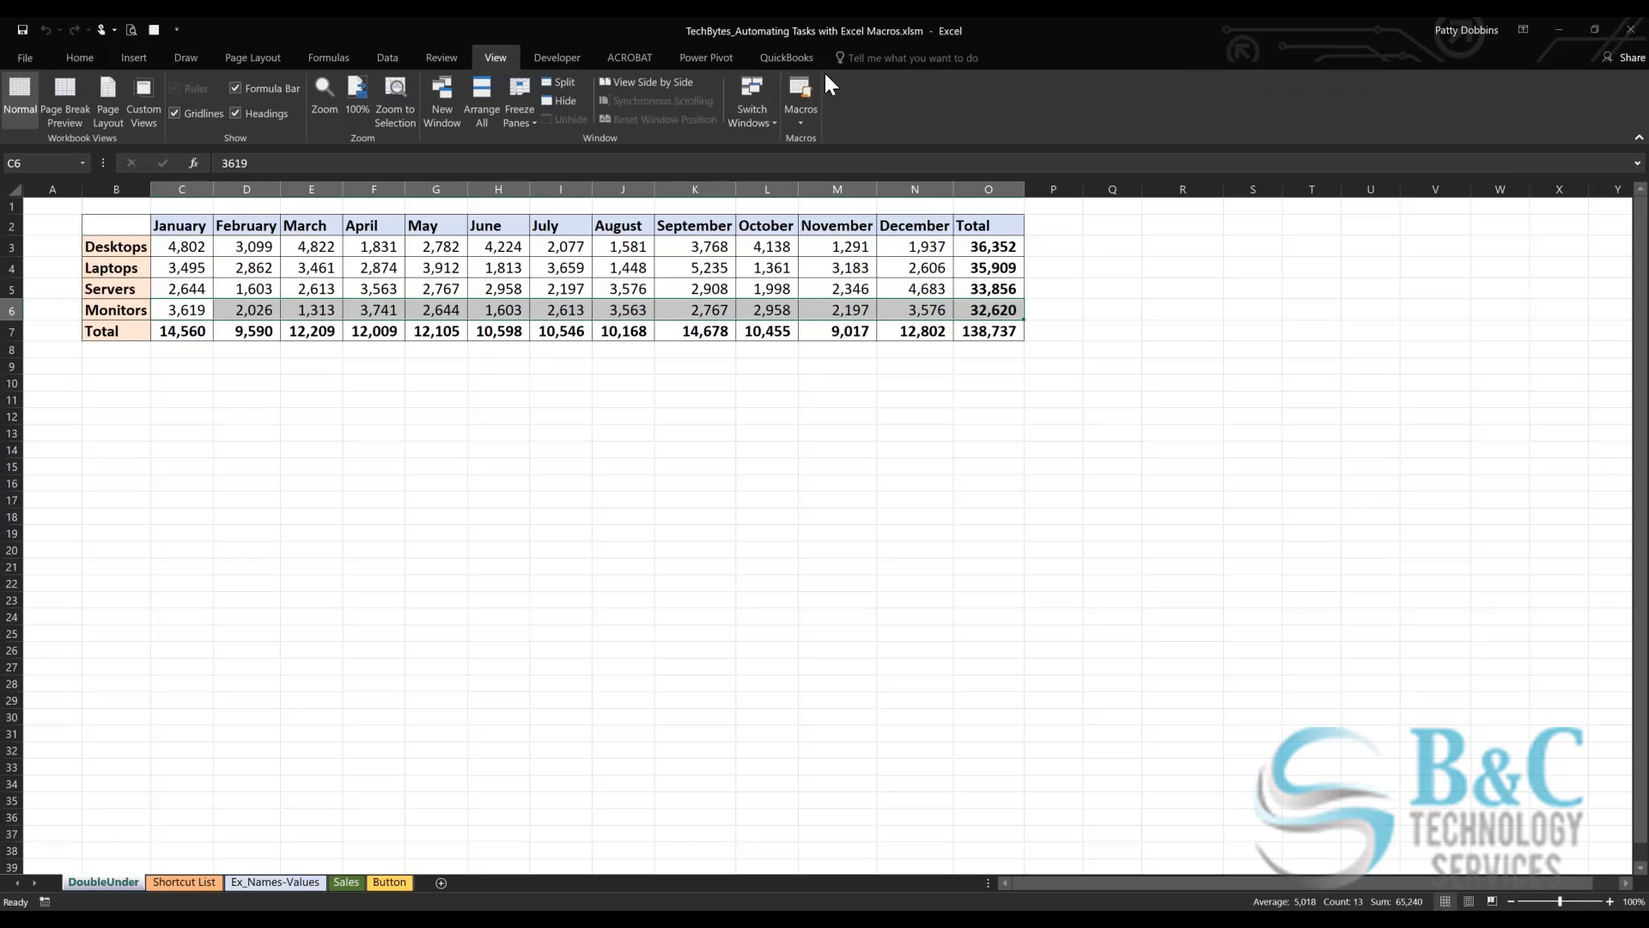
{"action": "left_click", "coordinate": [808, 121]}
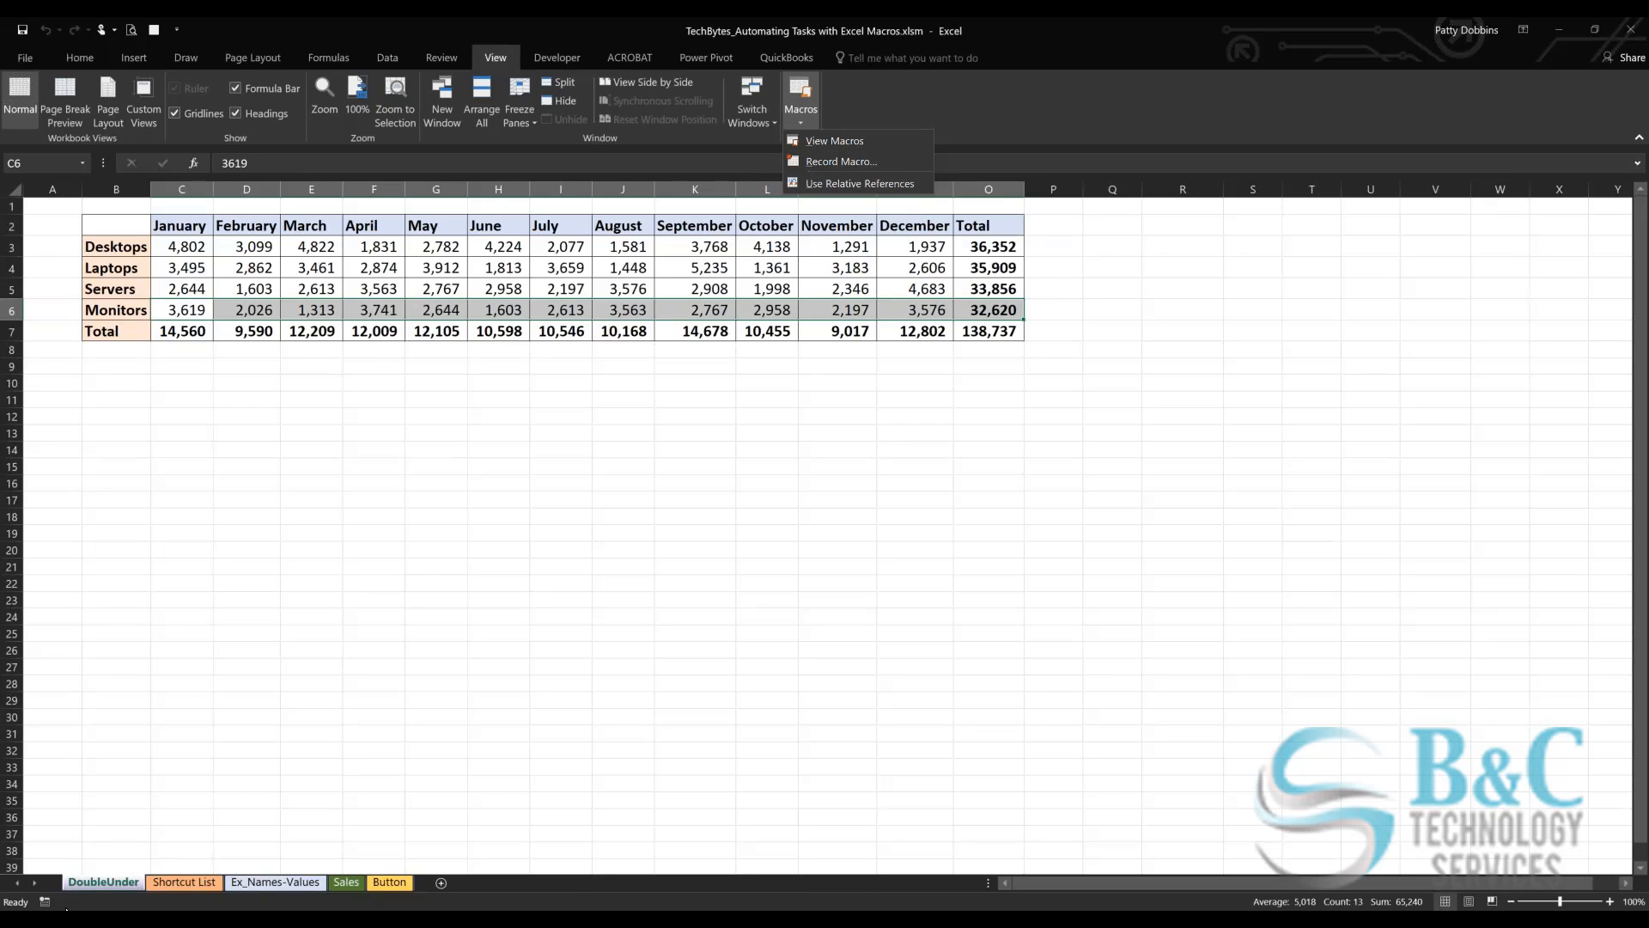
Step: Set up a new macro recording named Double_Underline, keeping its settings dialog clear of the table
{"action": "left_click", "coordinate": [45, 900]}
{"action": "left_click", "coordinate": [44, 900]}
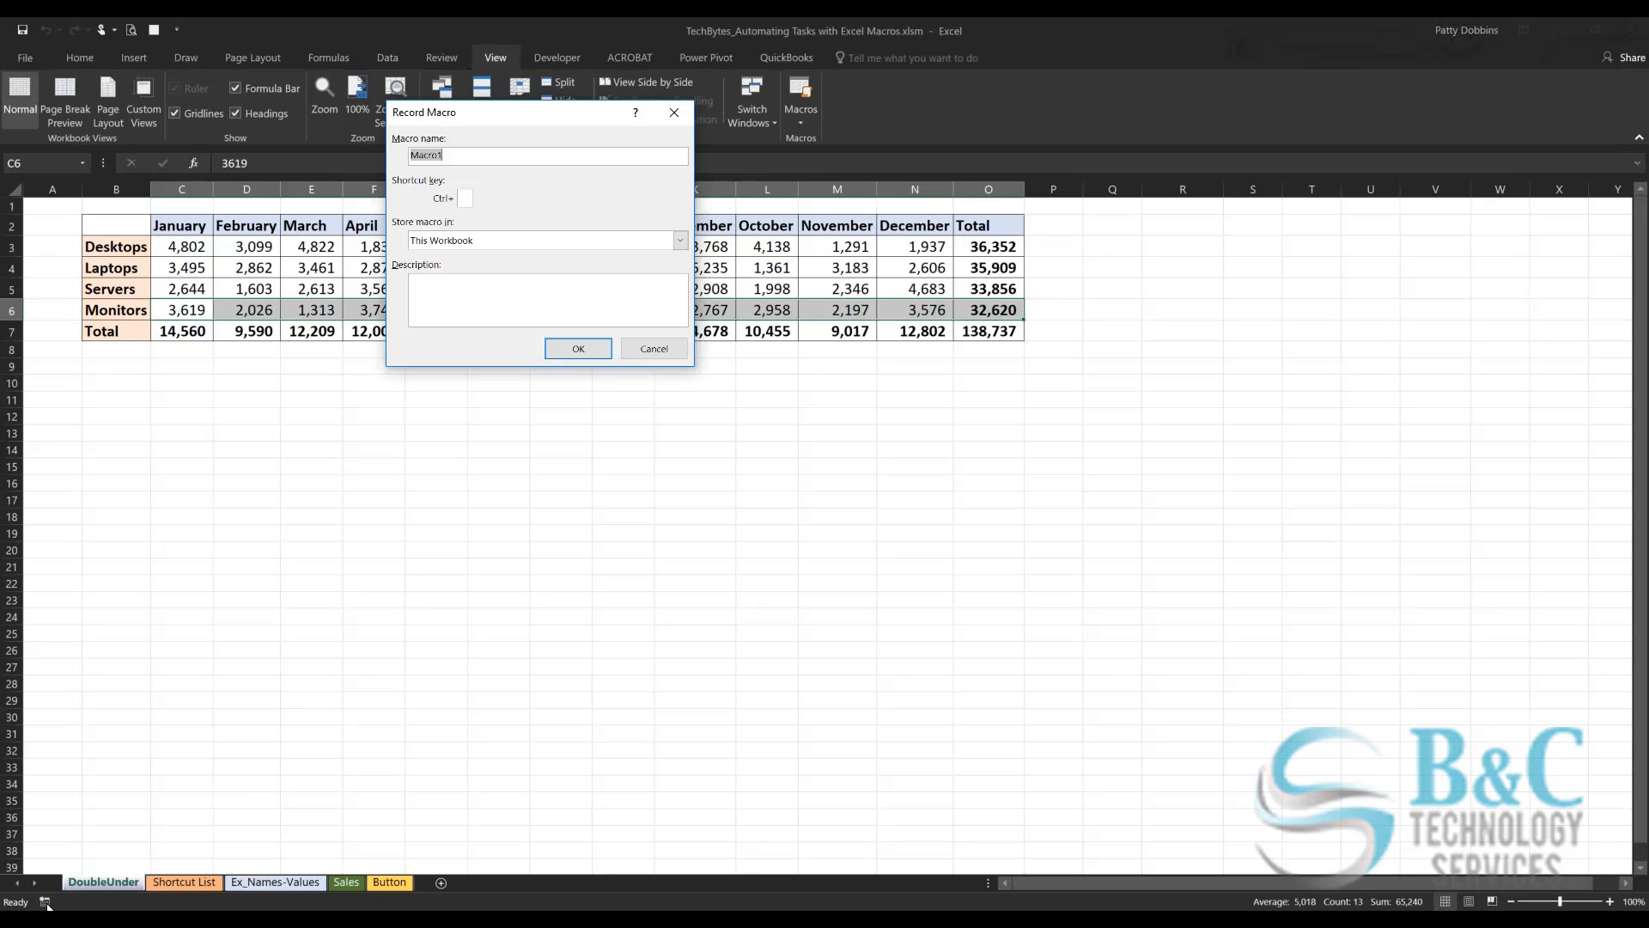
{"action": "left_click_drag", "start_coordinate": [484, 123], "coordinate": [570, 285]}
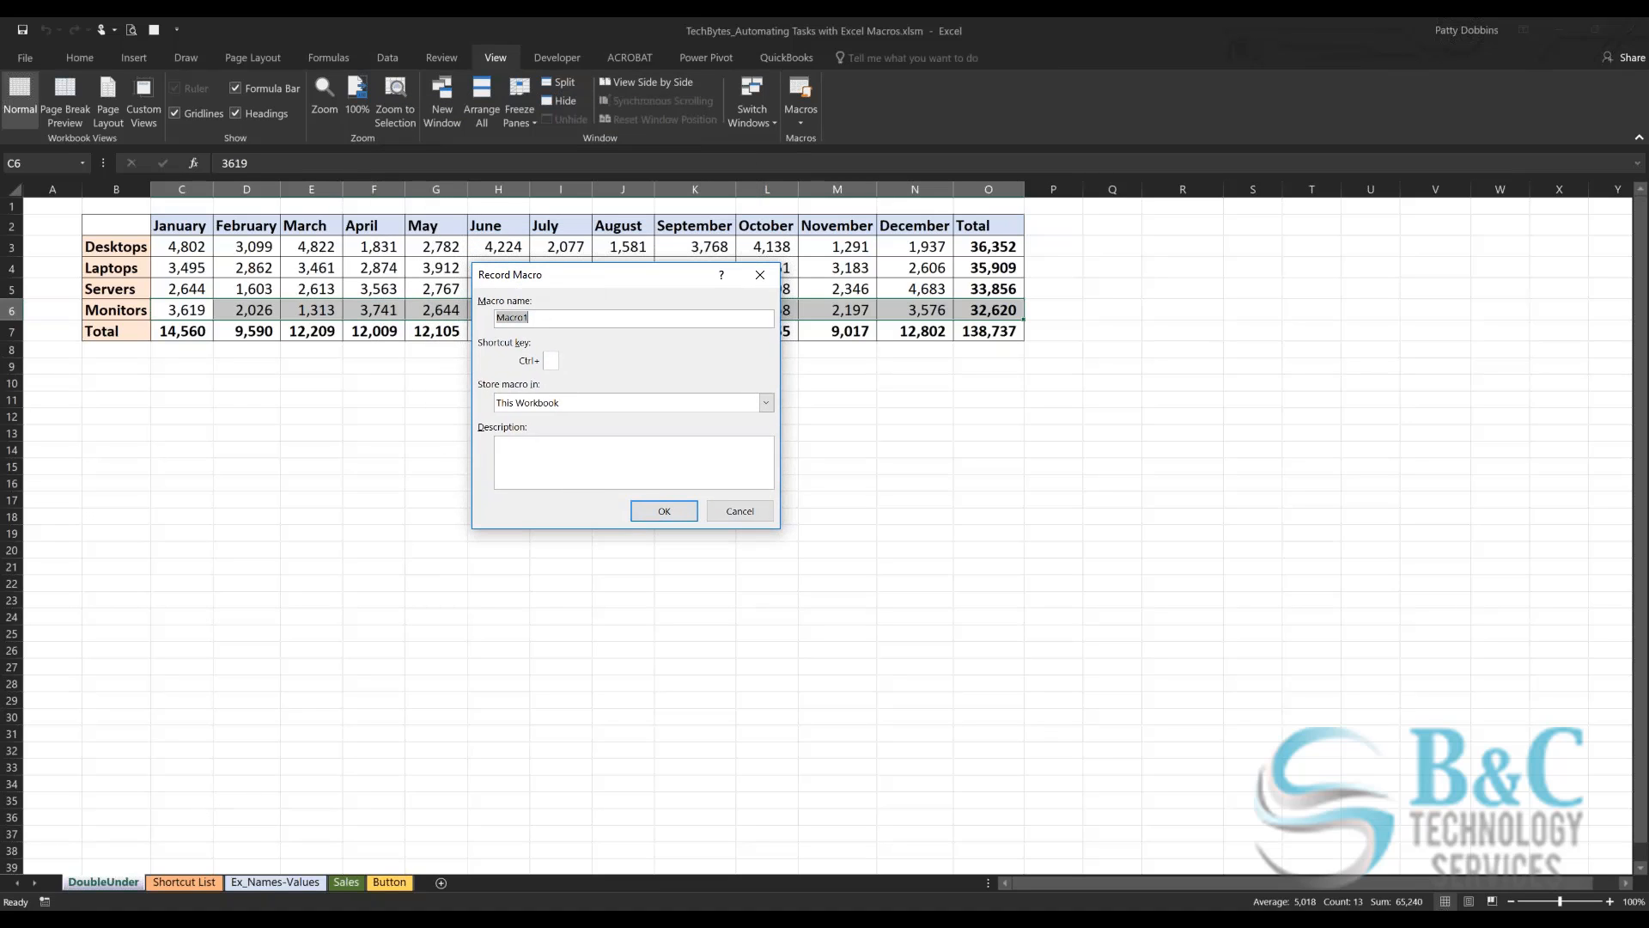
{"action": "left_click_drag", "start_coordinate": [563, 273], "coordinate": [572, 370]}
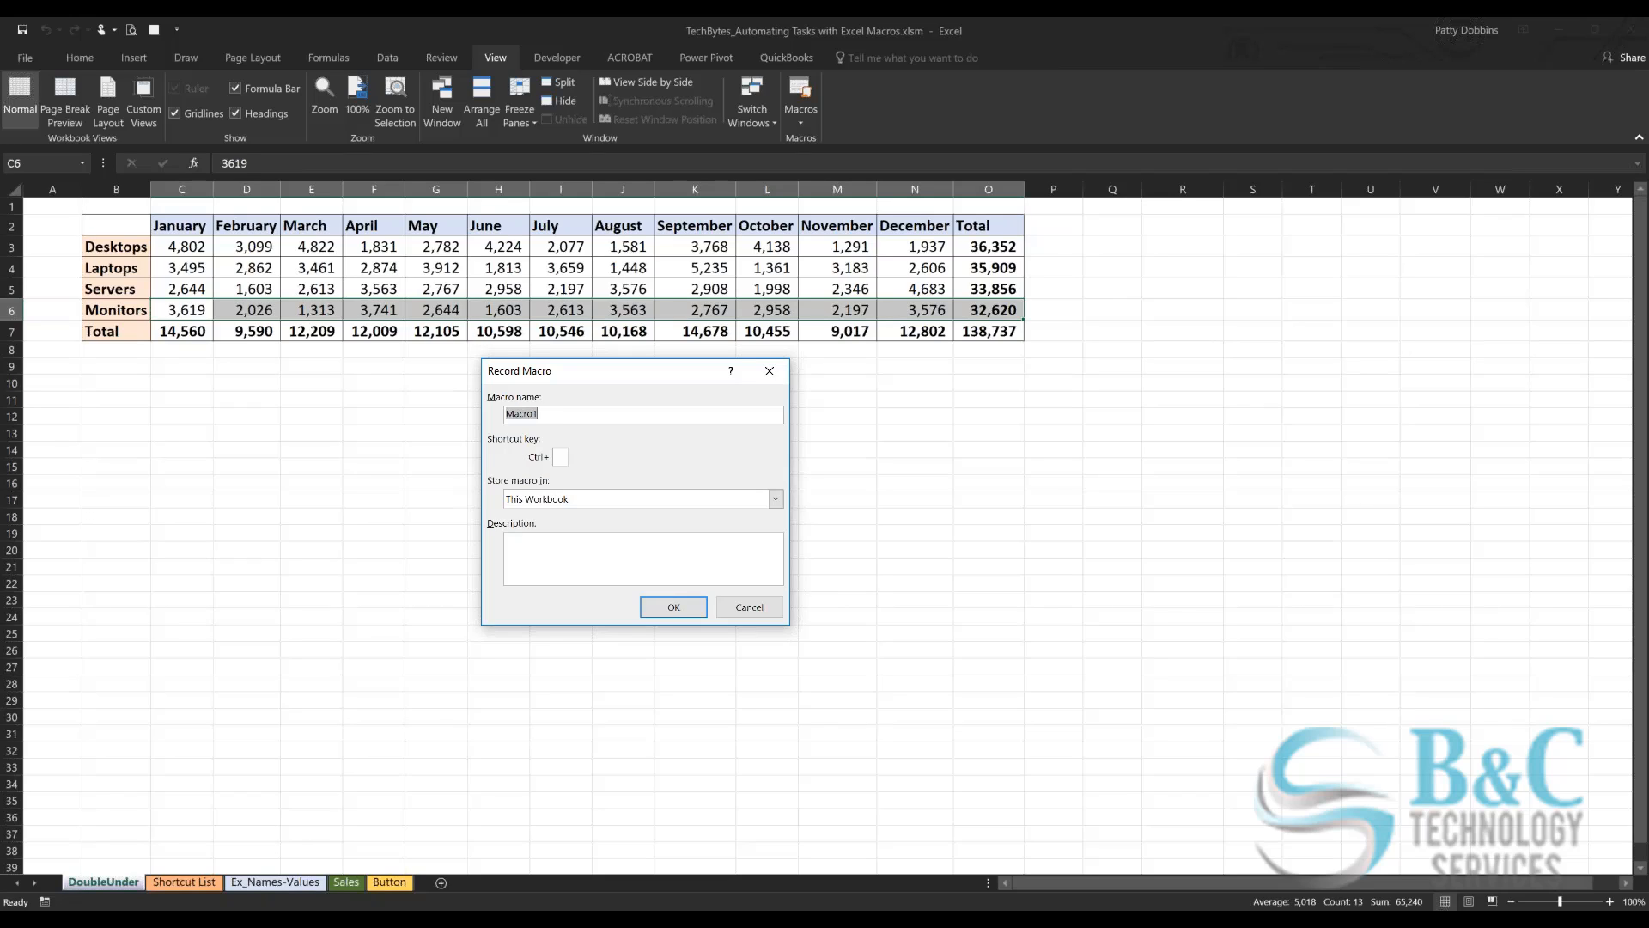
{"action": "type", "text": "Double_Underline"}
{"action": "type", "text": "_"}
Step: Assign Ctrl+d as the macro's shortcut and store the macro in This Workbook
{"action": "left_click", "coordinate": [576, 500]}
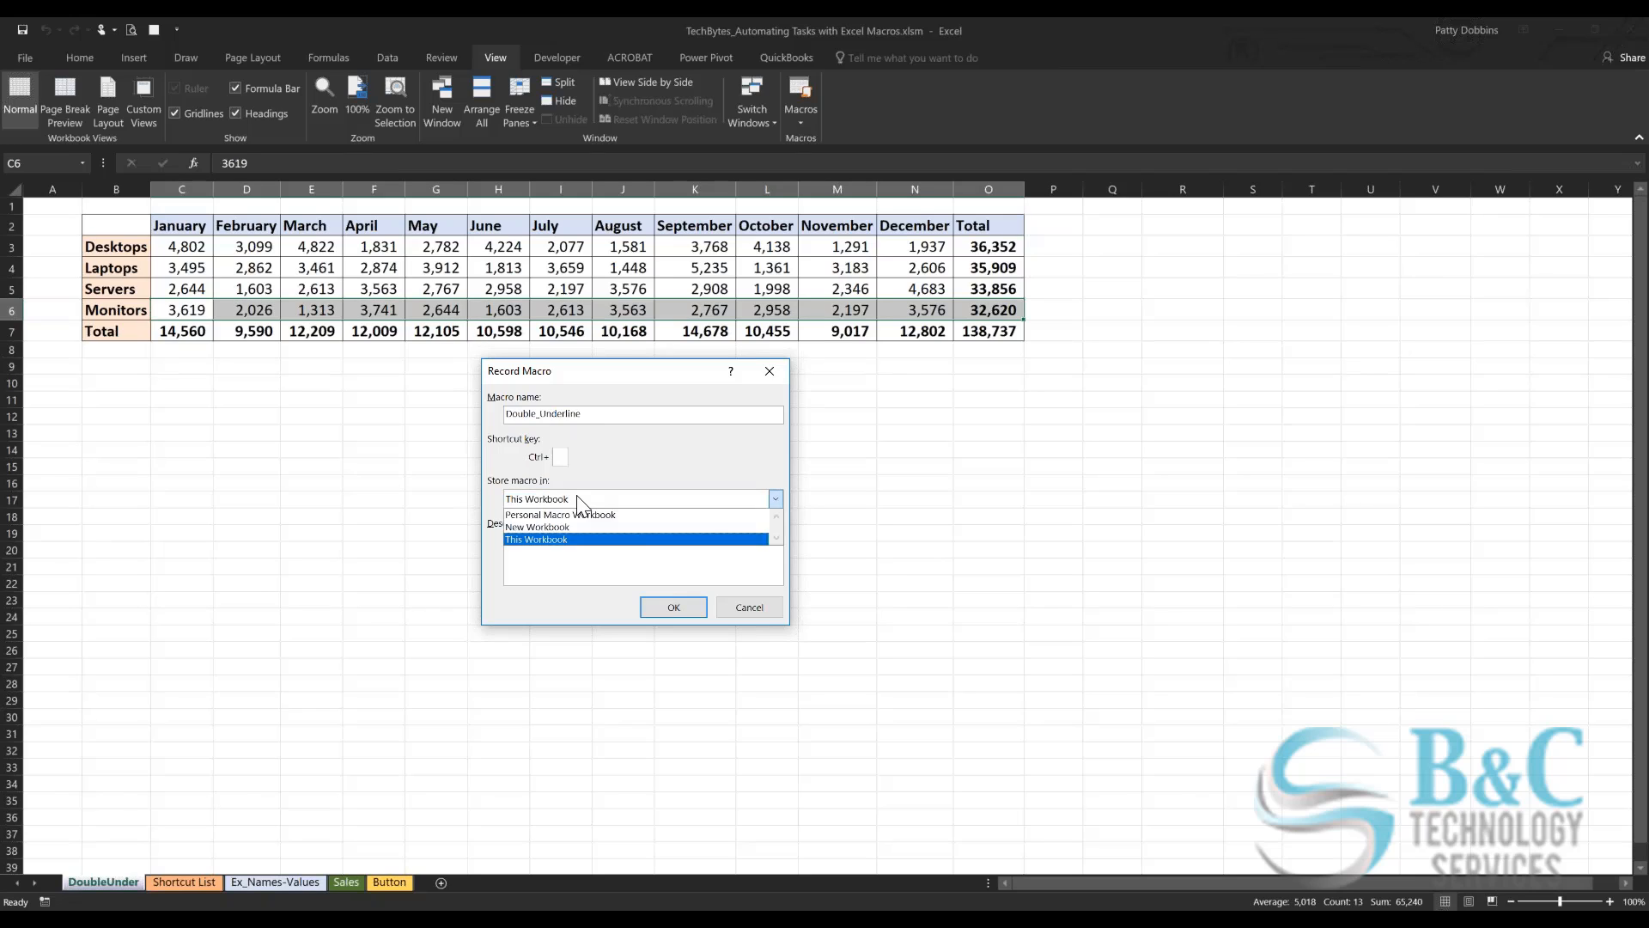
{"action": "left_click", "coordinate": [578, 502]}
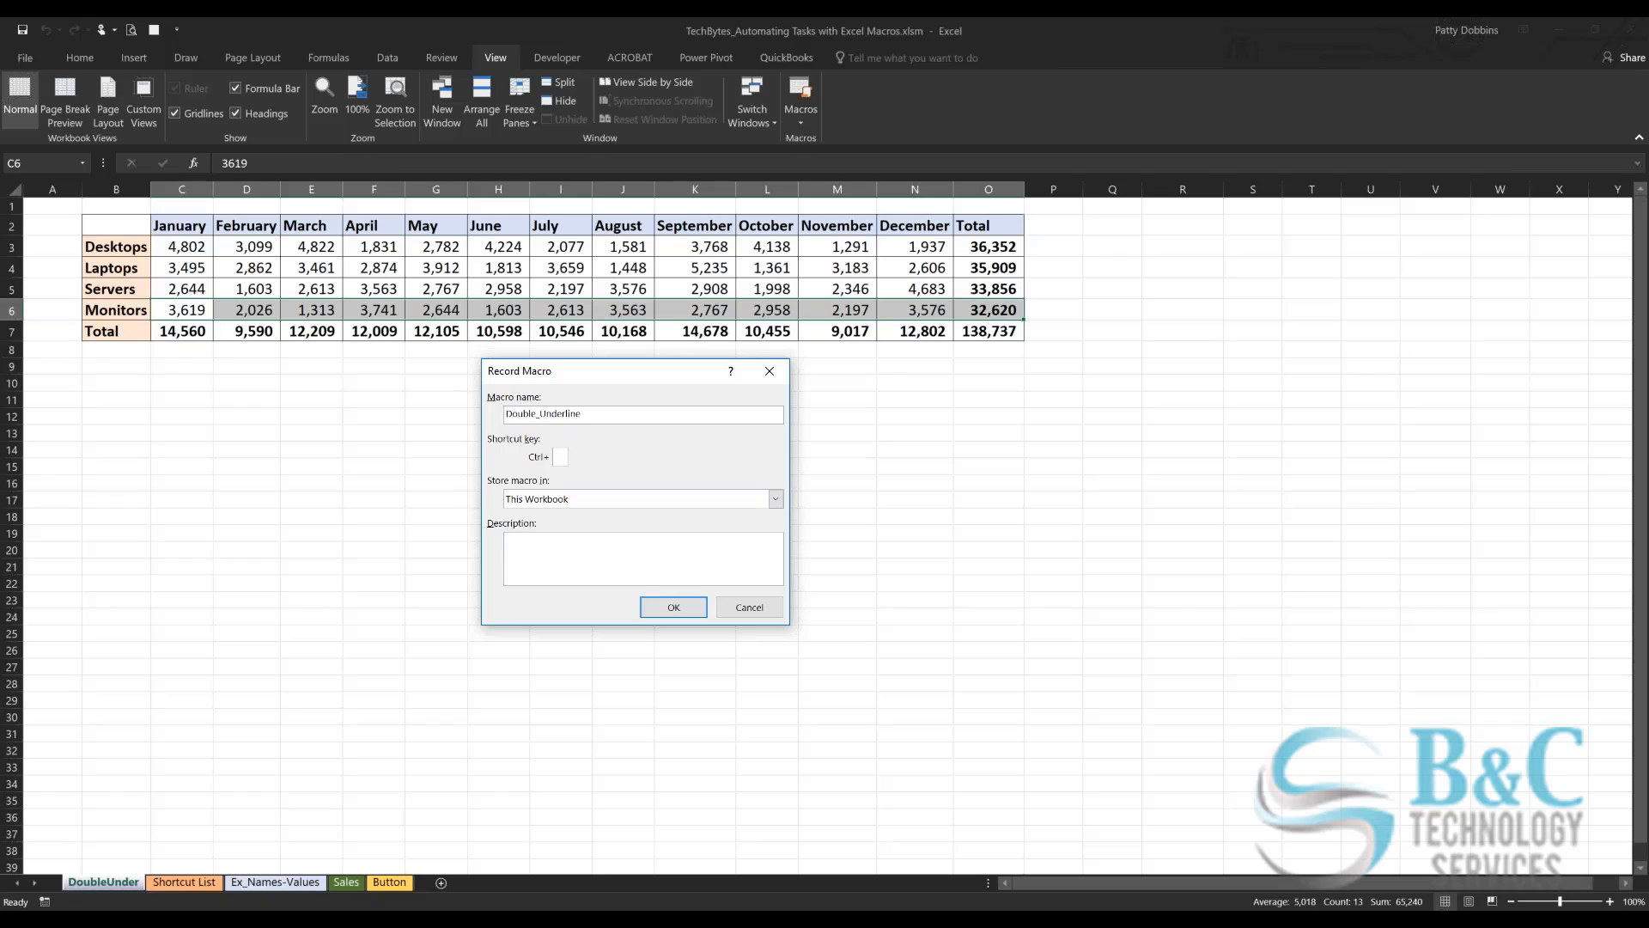
{"action": "left_click", "coordinate": [593, 500]}
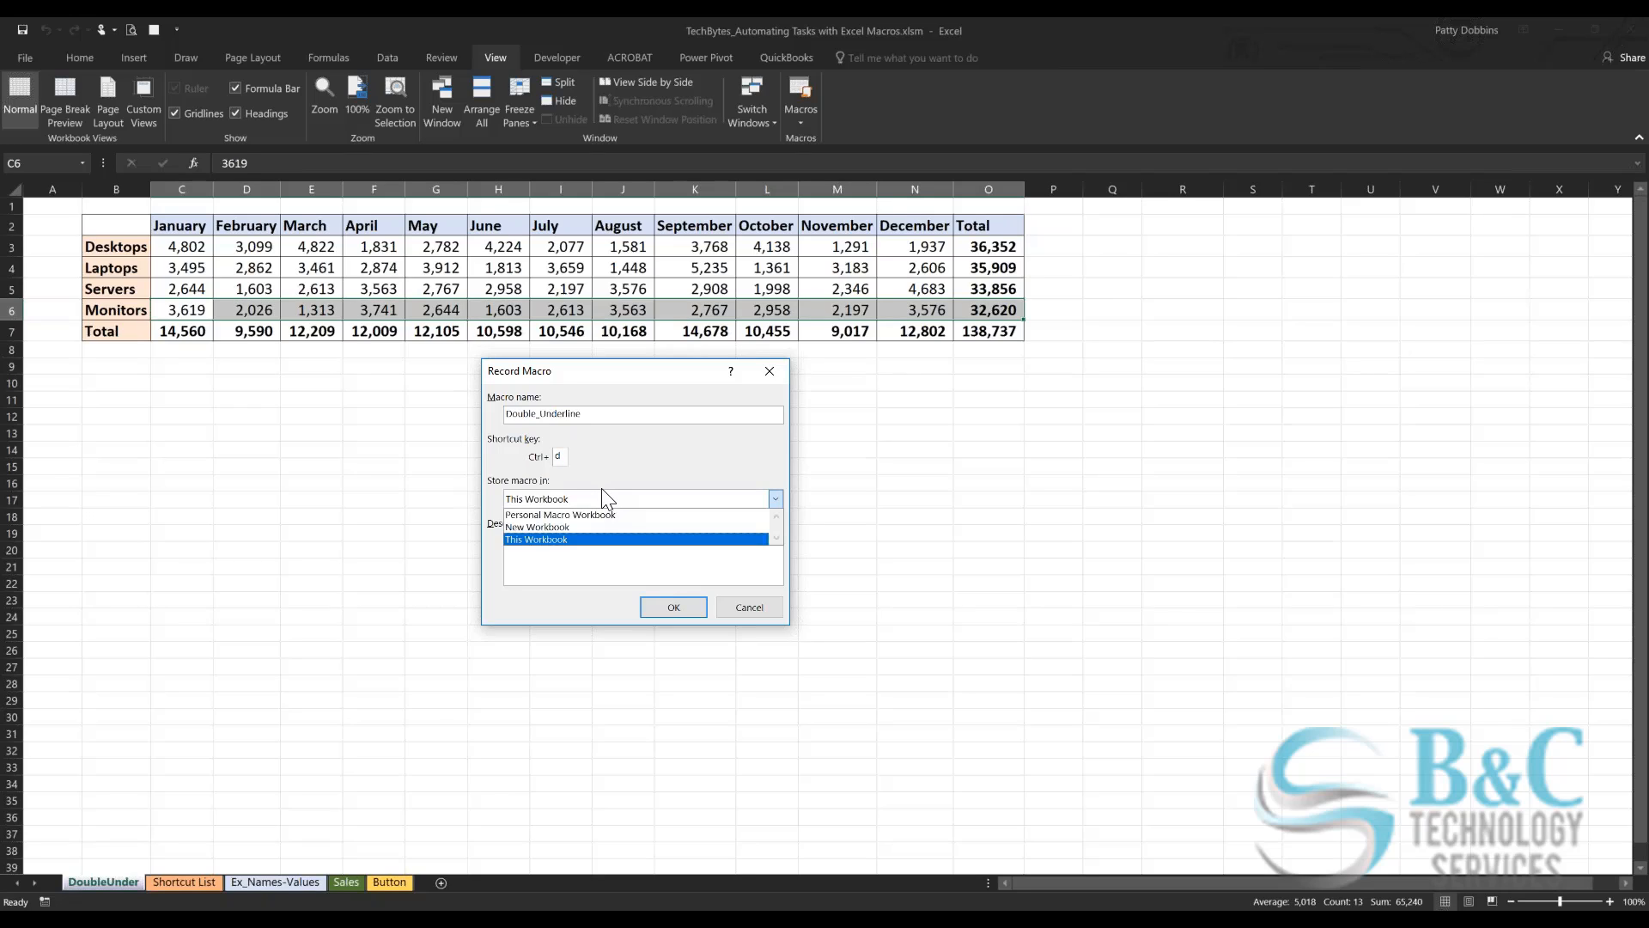
{"action": "left_click", "coordinate": [559, 540]}
Step: Describe the macro as "Color green fill and Double Accounting Underline" and begin recording
{"action": "left_click", "coordinate": [576, 554]}
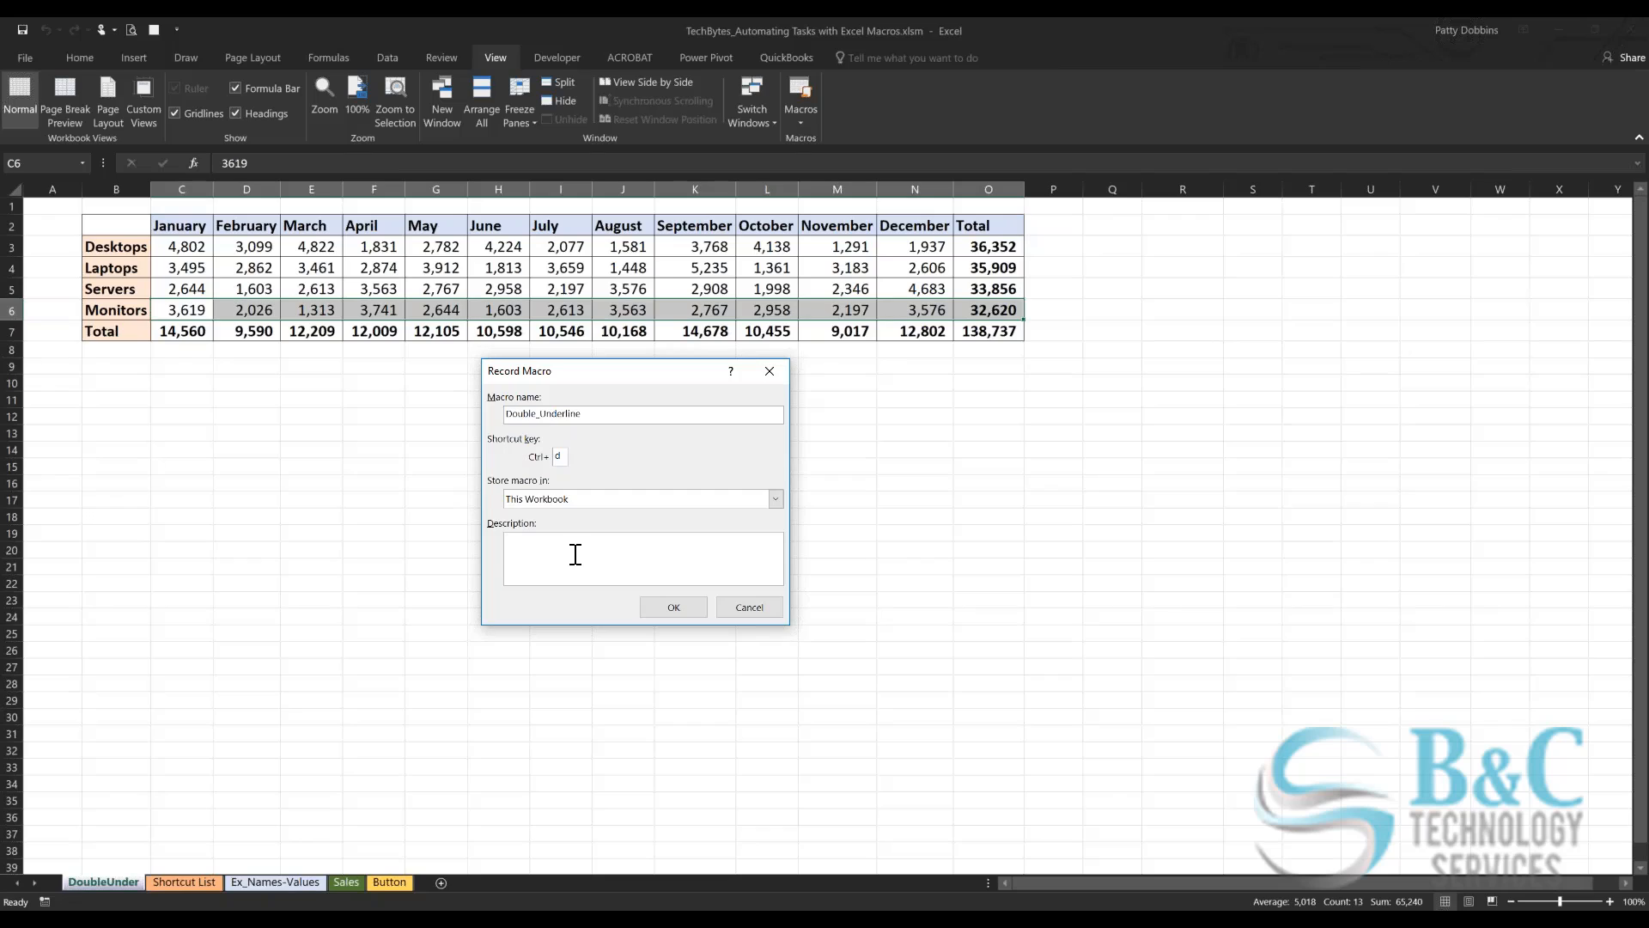
{"action": "type", "text": "Color"}
{"action": "type", "text": "green fill and Double Accounting Underline"}
{"action": "left_click", "coordinate": [673, 607]}
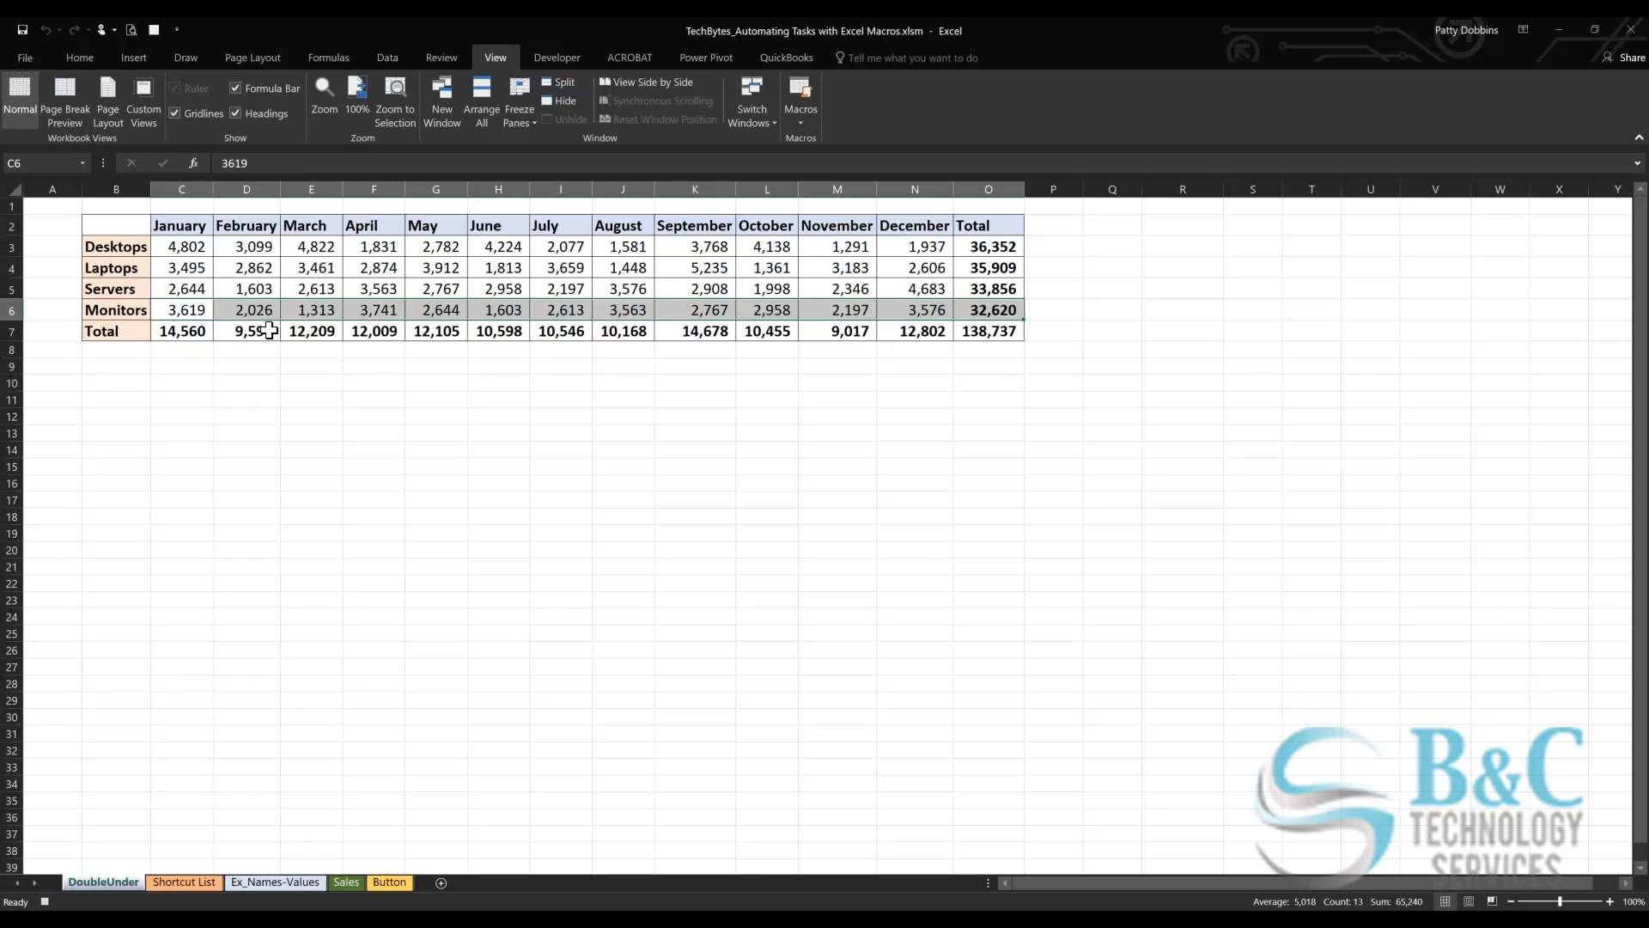
Step: Fill the selected Monitors row cells with the light green theme color
{"action": "left_click", "coordinate": [79, 55]}
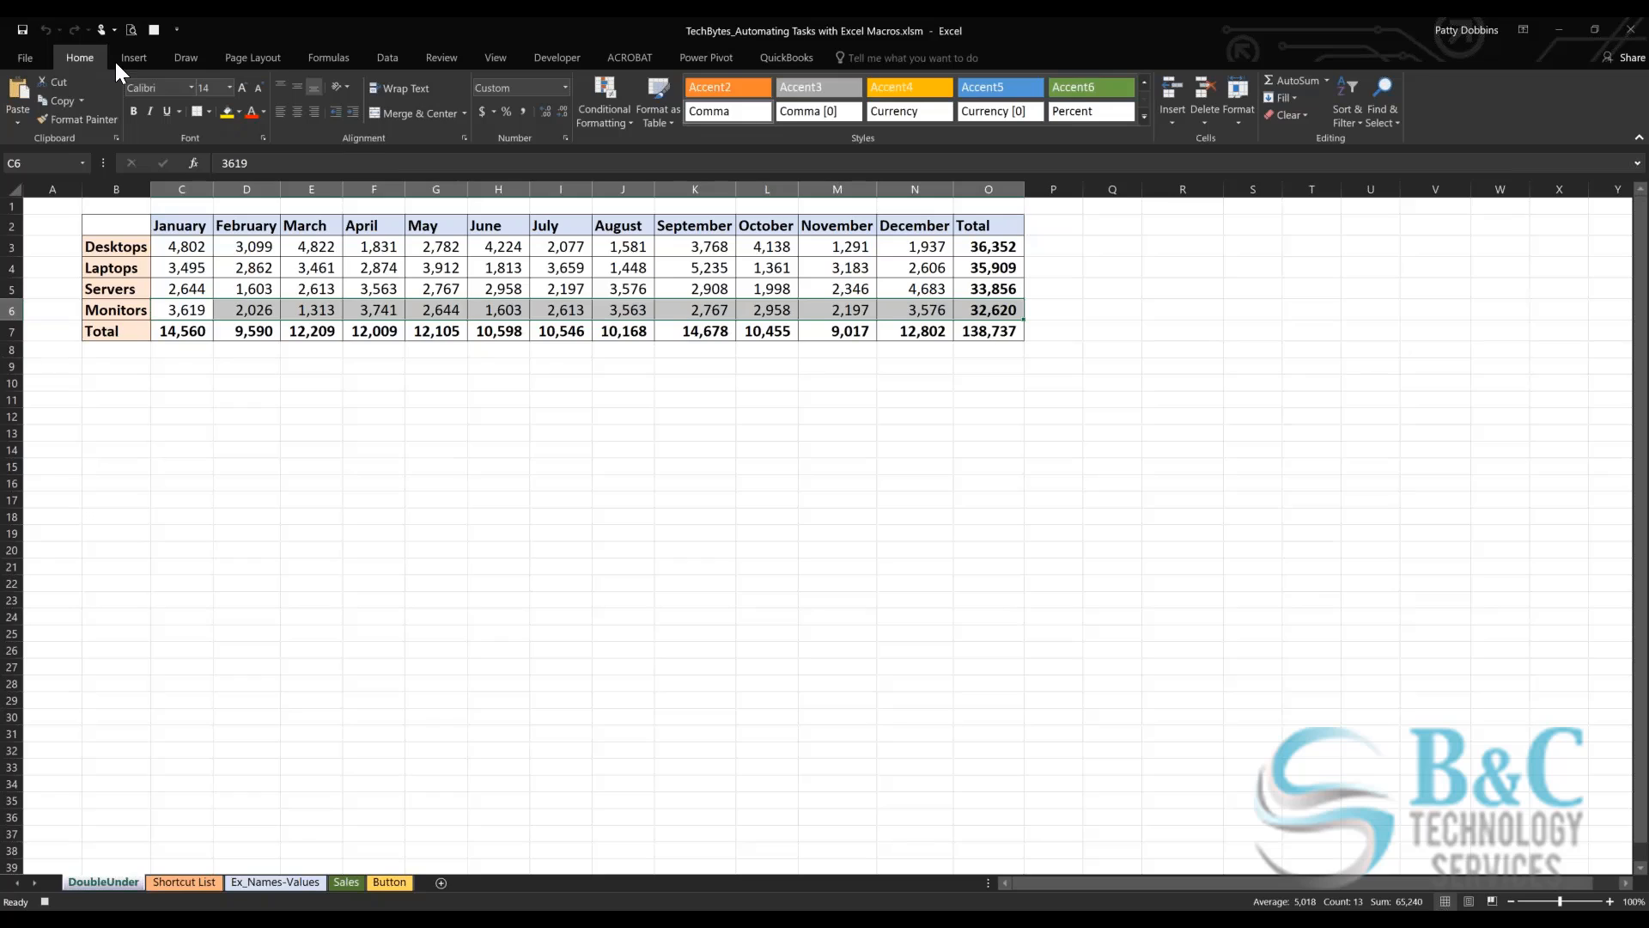
{"action": "left_click", "coordinate": [240, 111]}
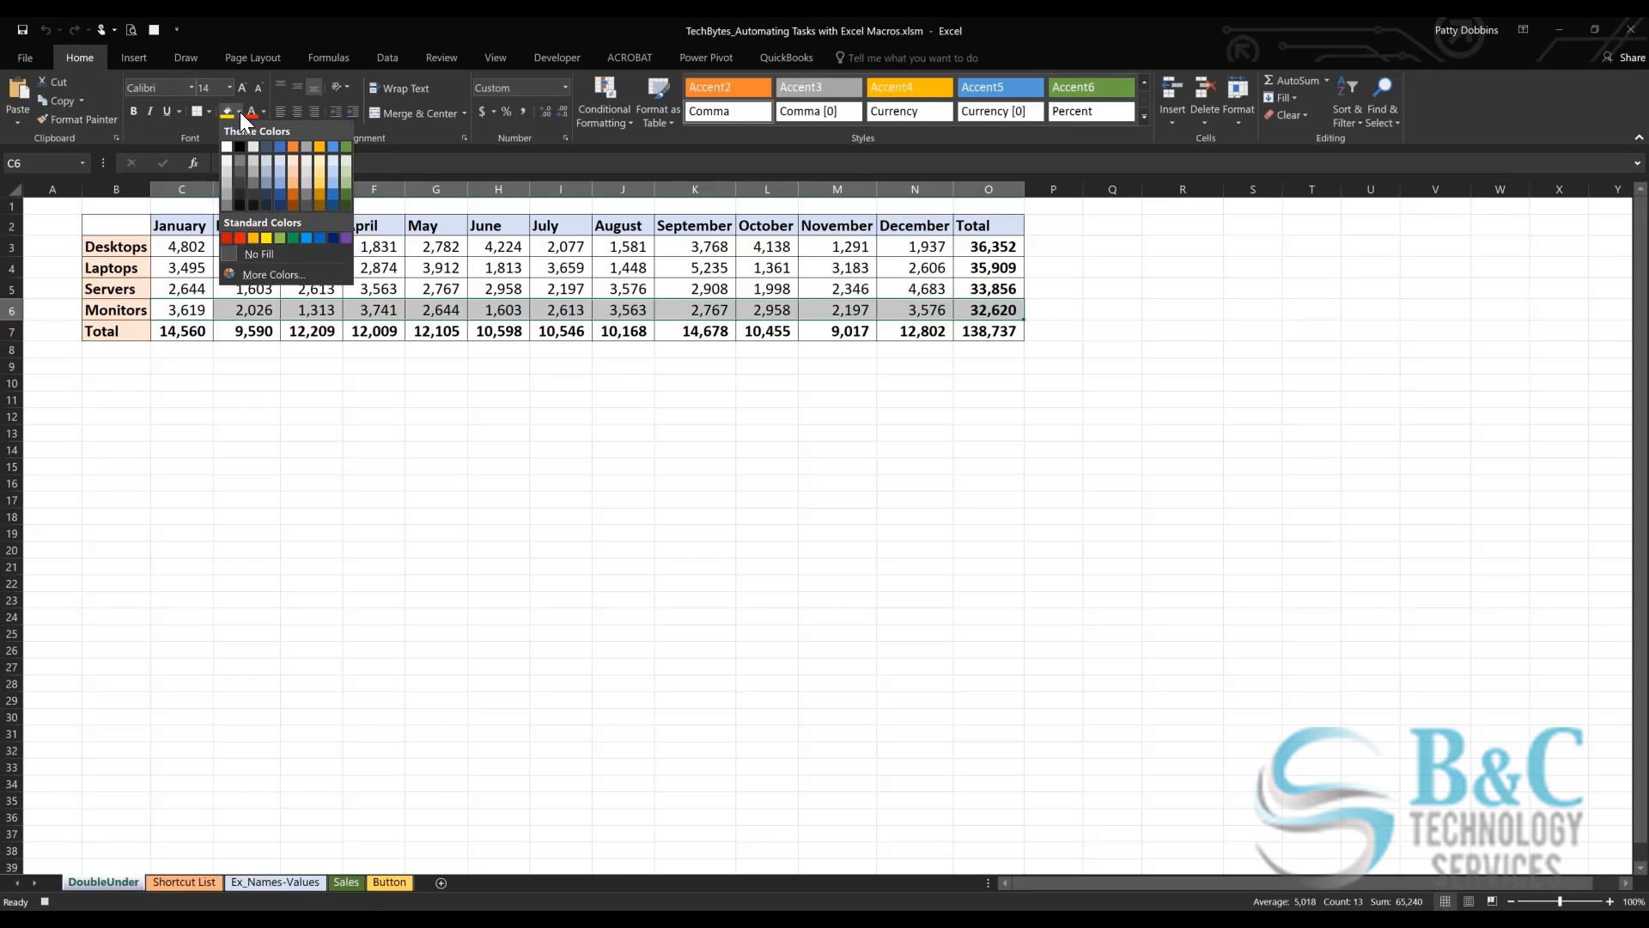
{"action": "left_click", "coordinate": [347, 158]}
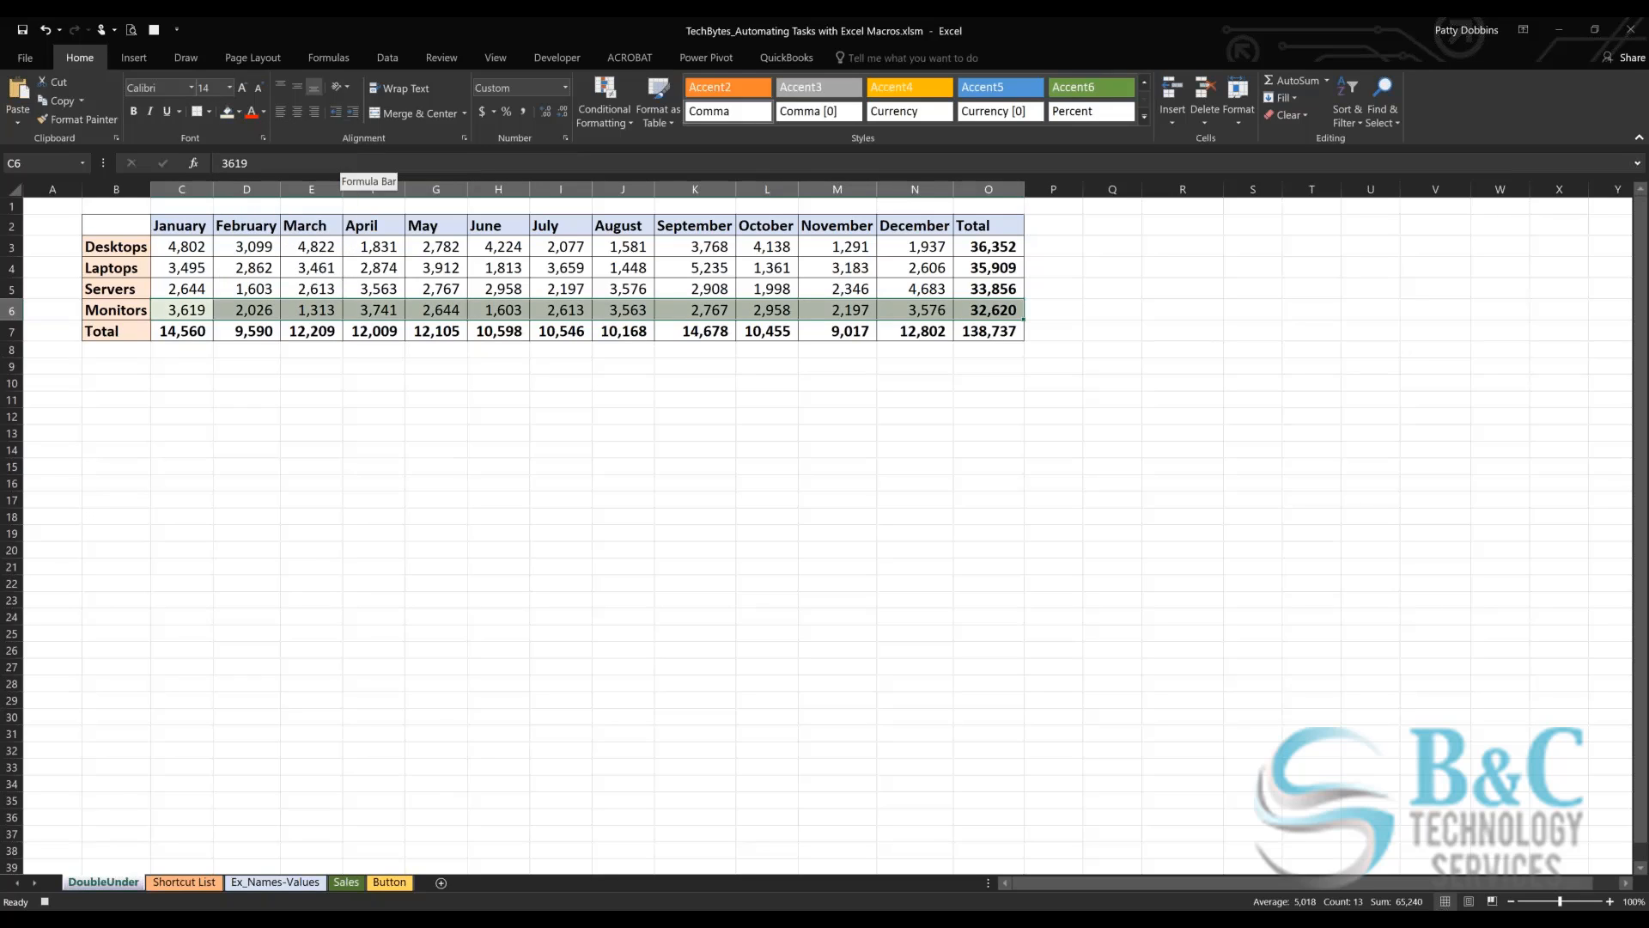
Step: Apply a Double Accounting underline to the Monitors figures, then select cell B9 and stop the macro recording
{"action": "left_click", "coordinate": [262, 138]}
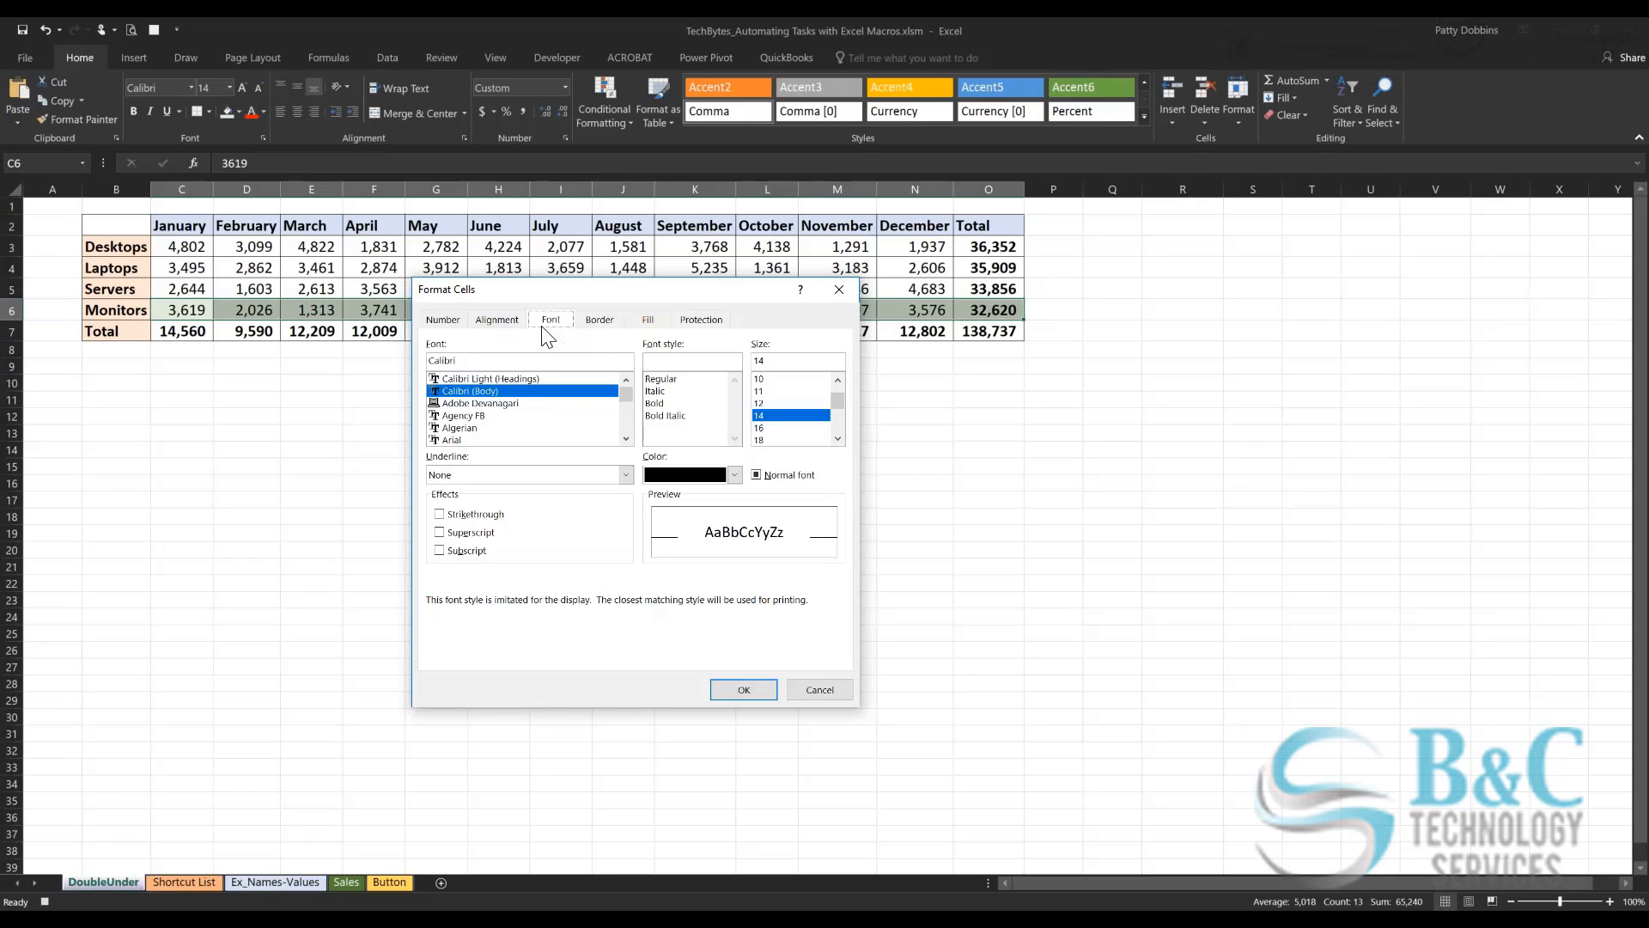
{"action": "left_click", "coordinate": [627, 476]}
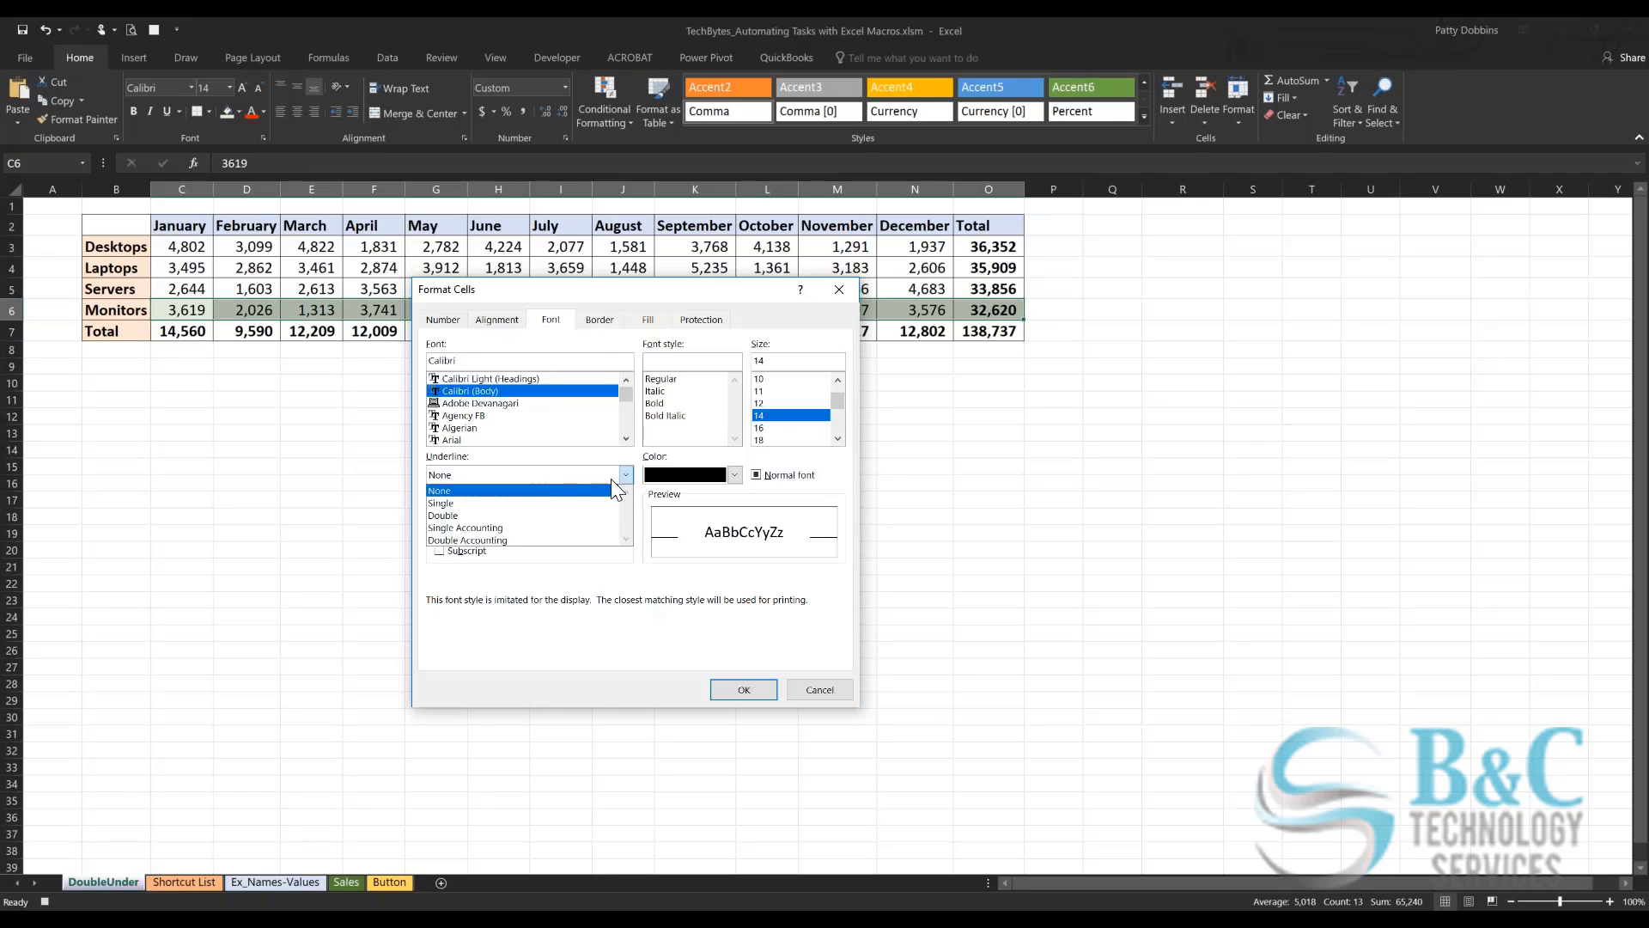
{"action": "left_click", "coordinate": [495, 541]}
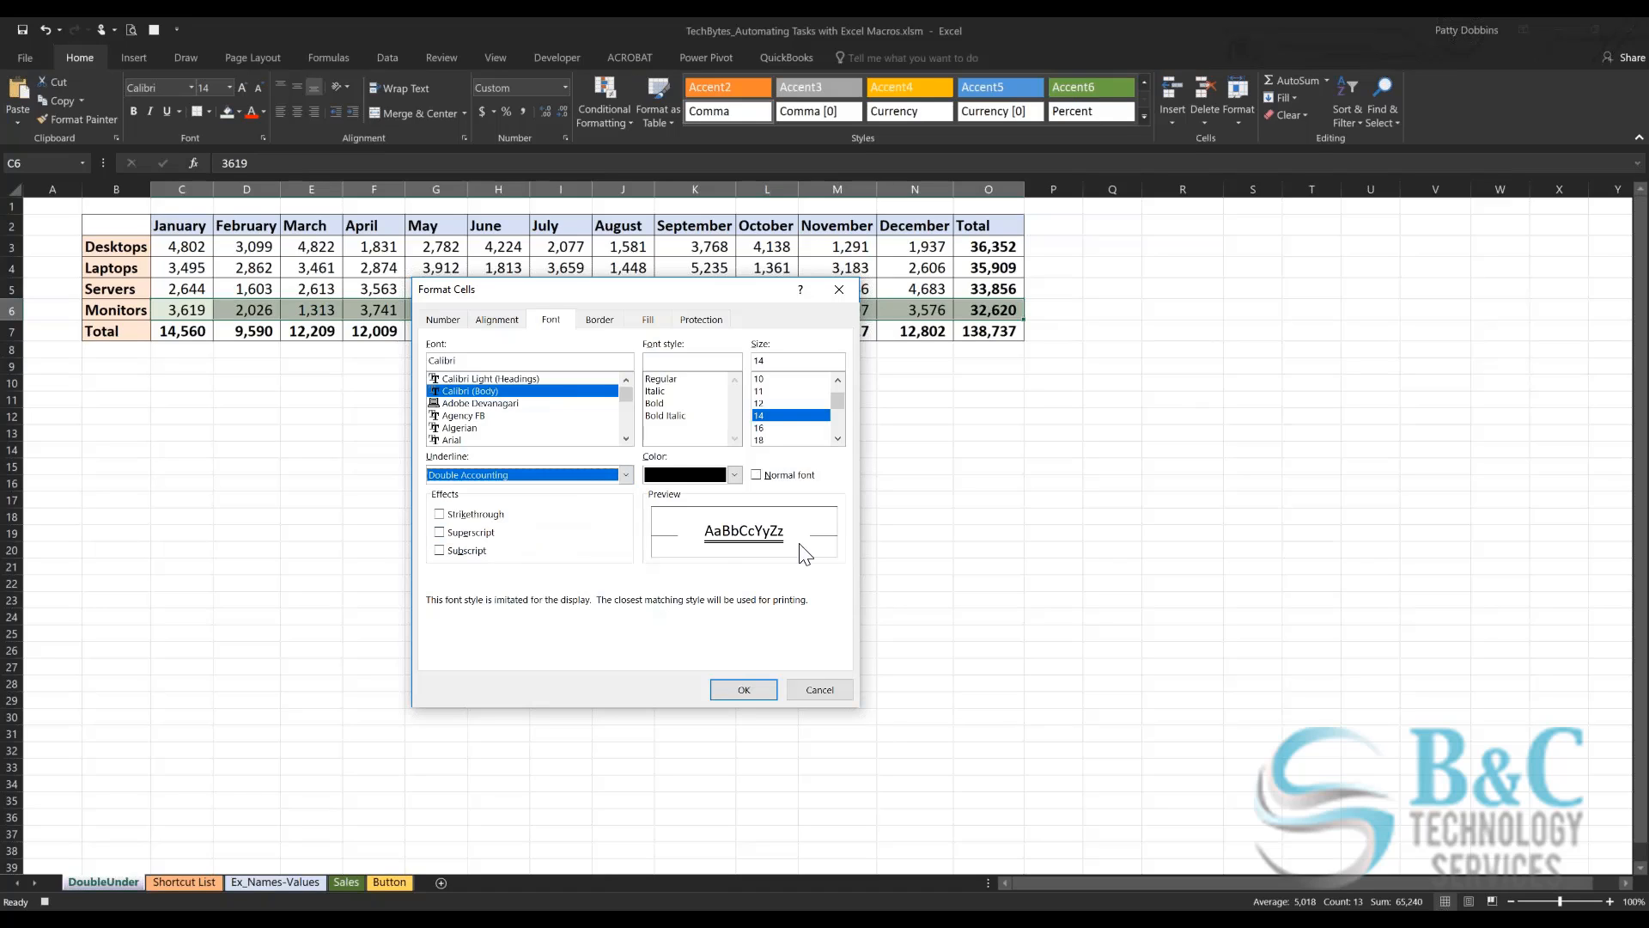
{"action": "left_click", "coordinate": [752, 689]}
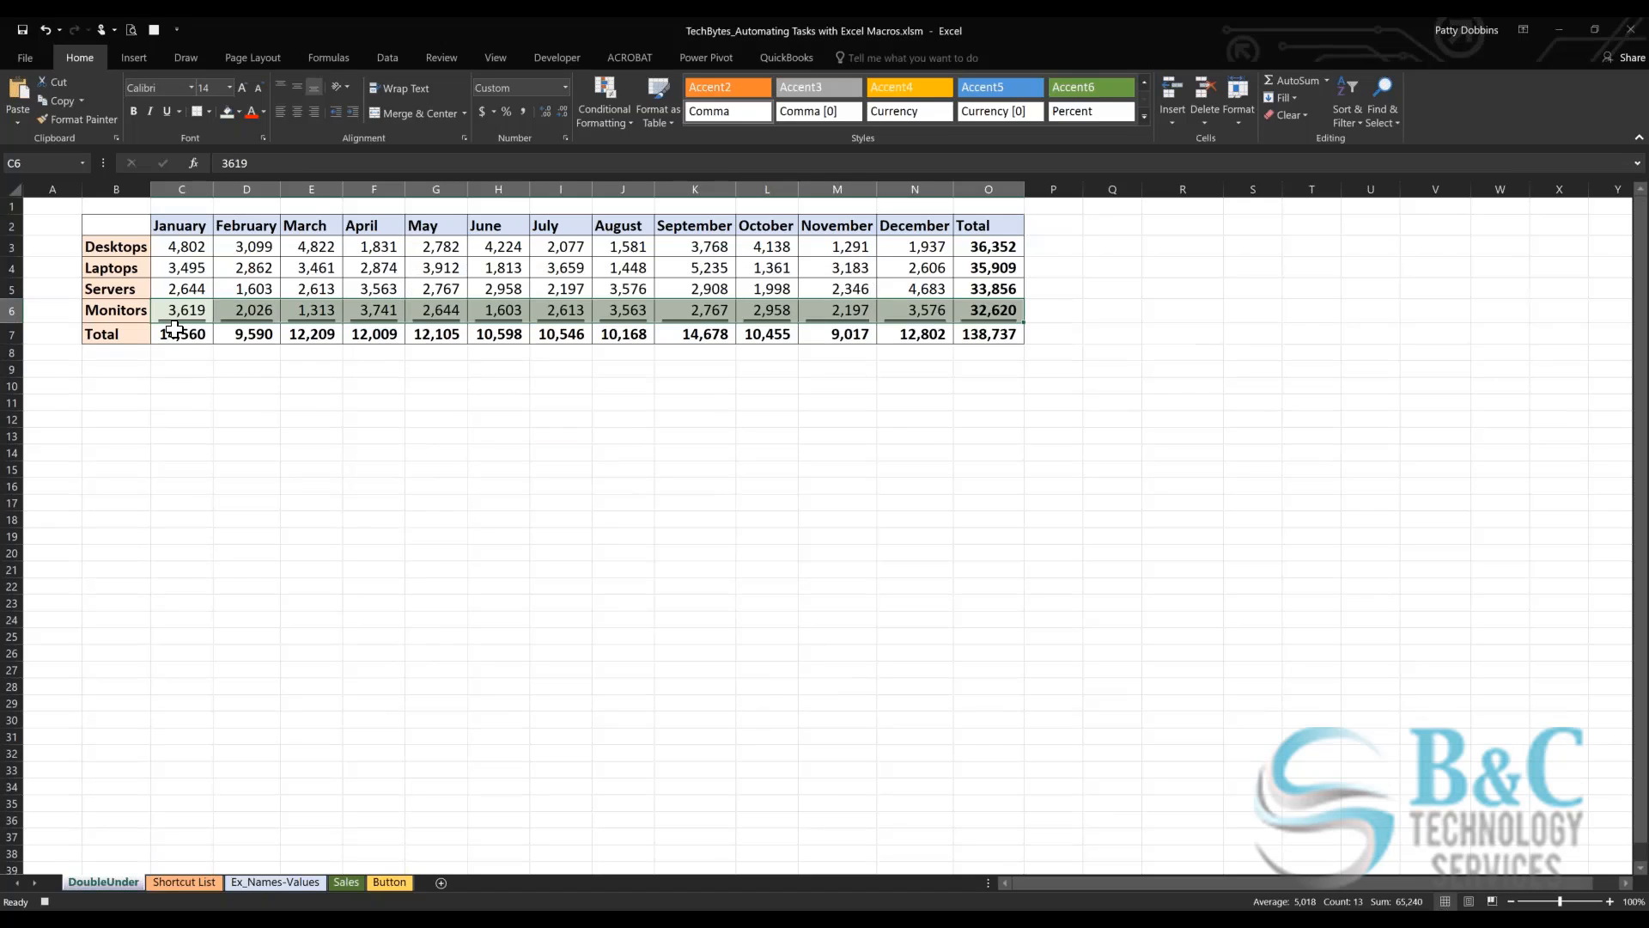
{"action": "left_click", "coordinate": [128, 370]}
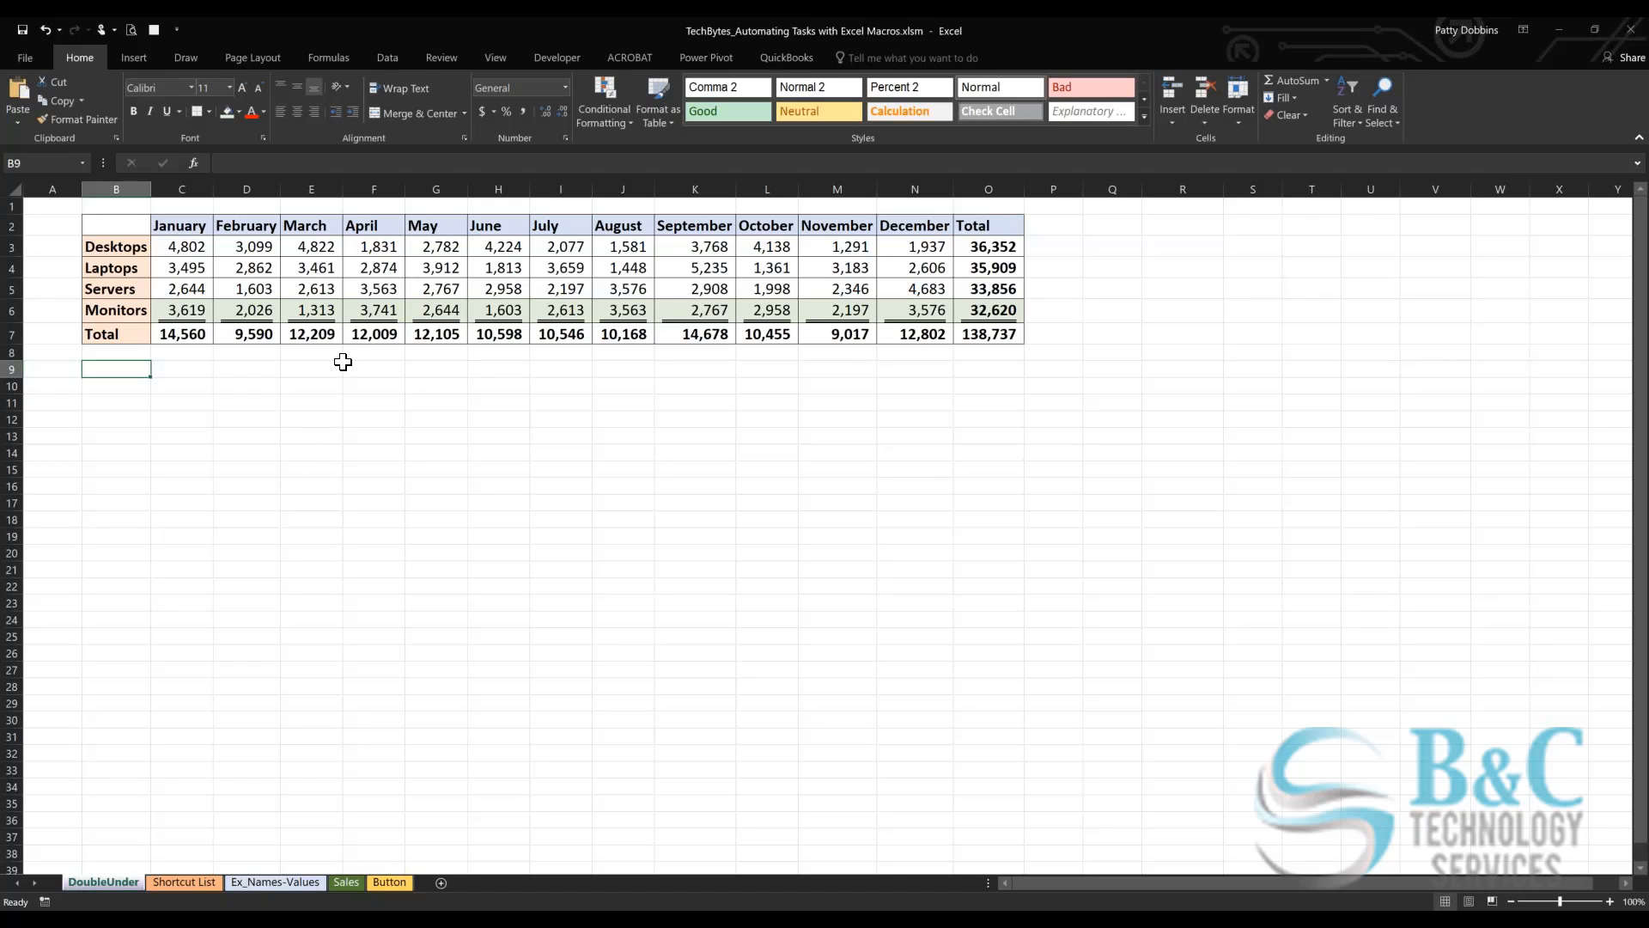
Step: Run the Double_Underline macro on the Desktops row figures from January through Total, cells C3:O3
{"action": "left_click", "coordinate": [191, 247]}
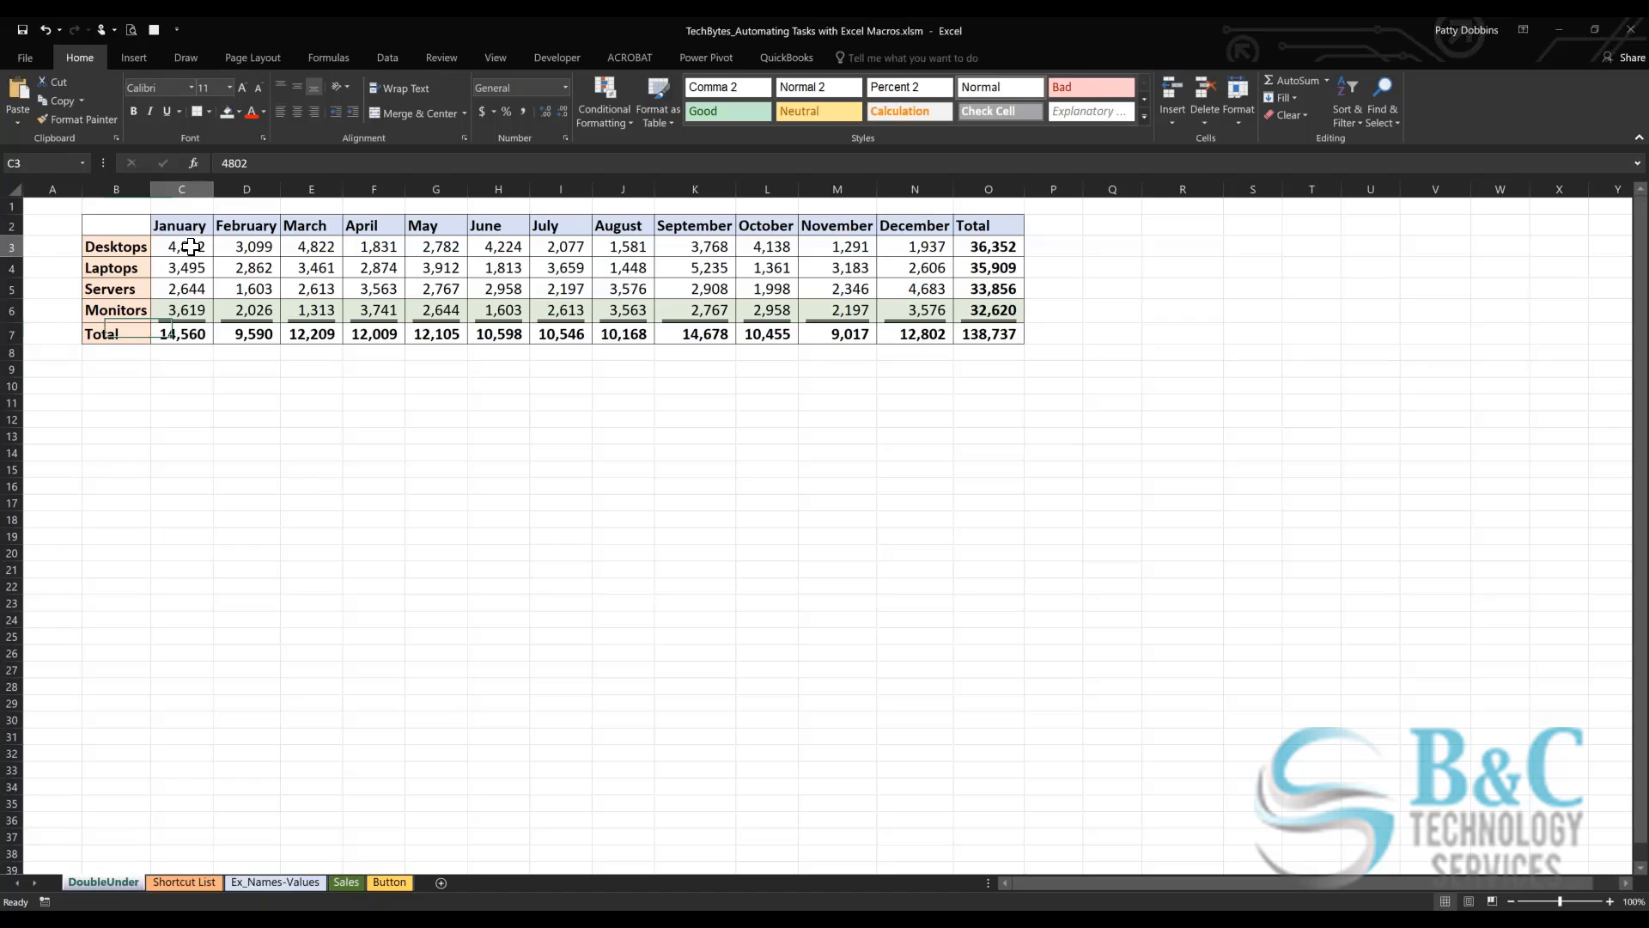
{"action": "left_click_drag", "start_coordinate": [190, 247], "coordinate": [981, 250]}
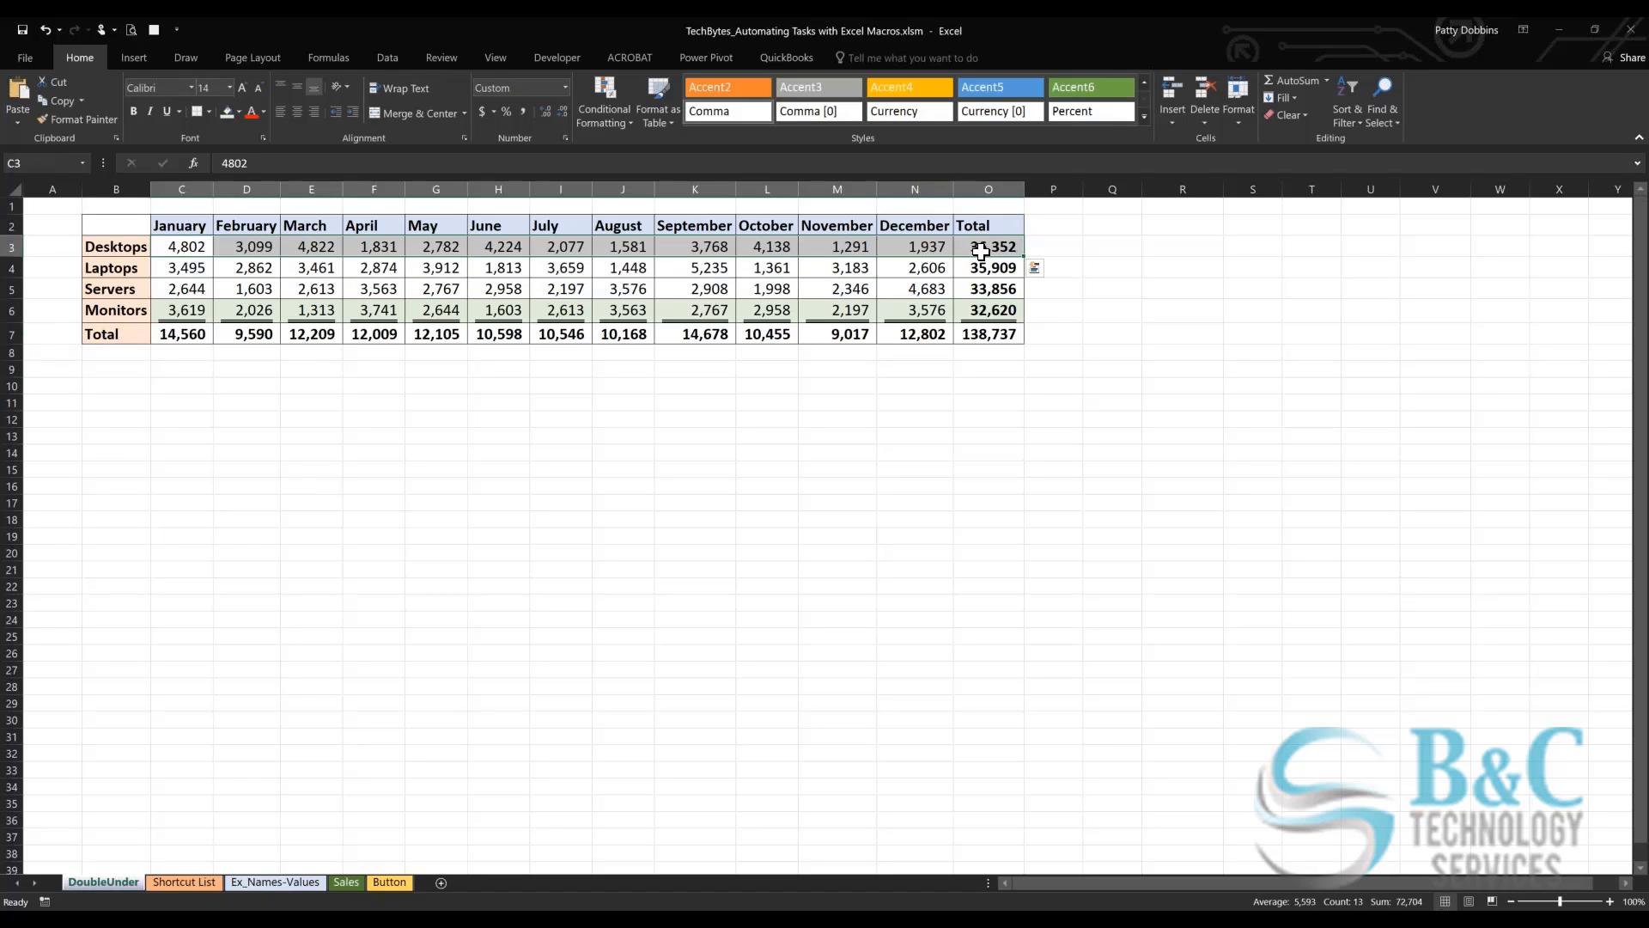
{"action": "key", "text": "ctrl+shift+d"}
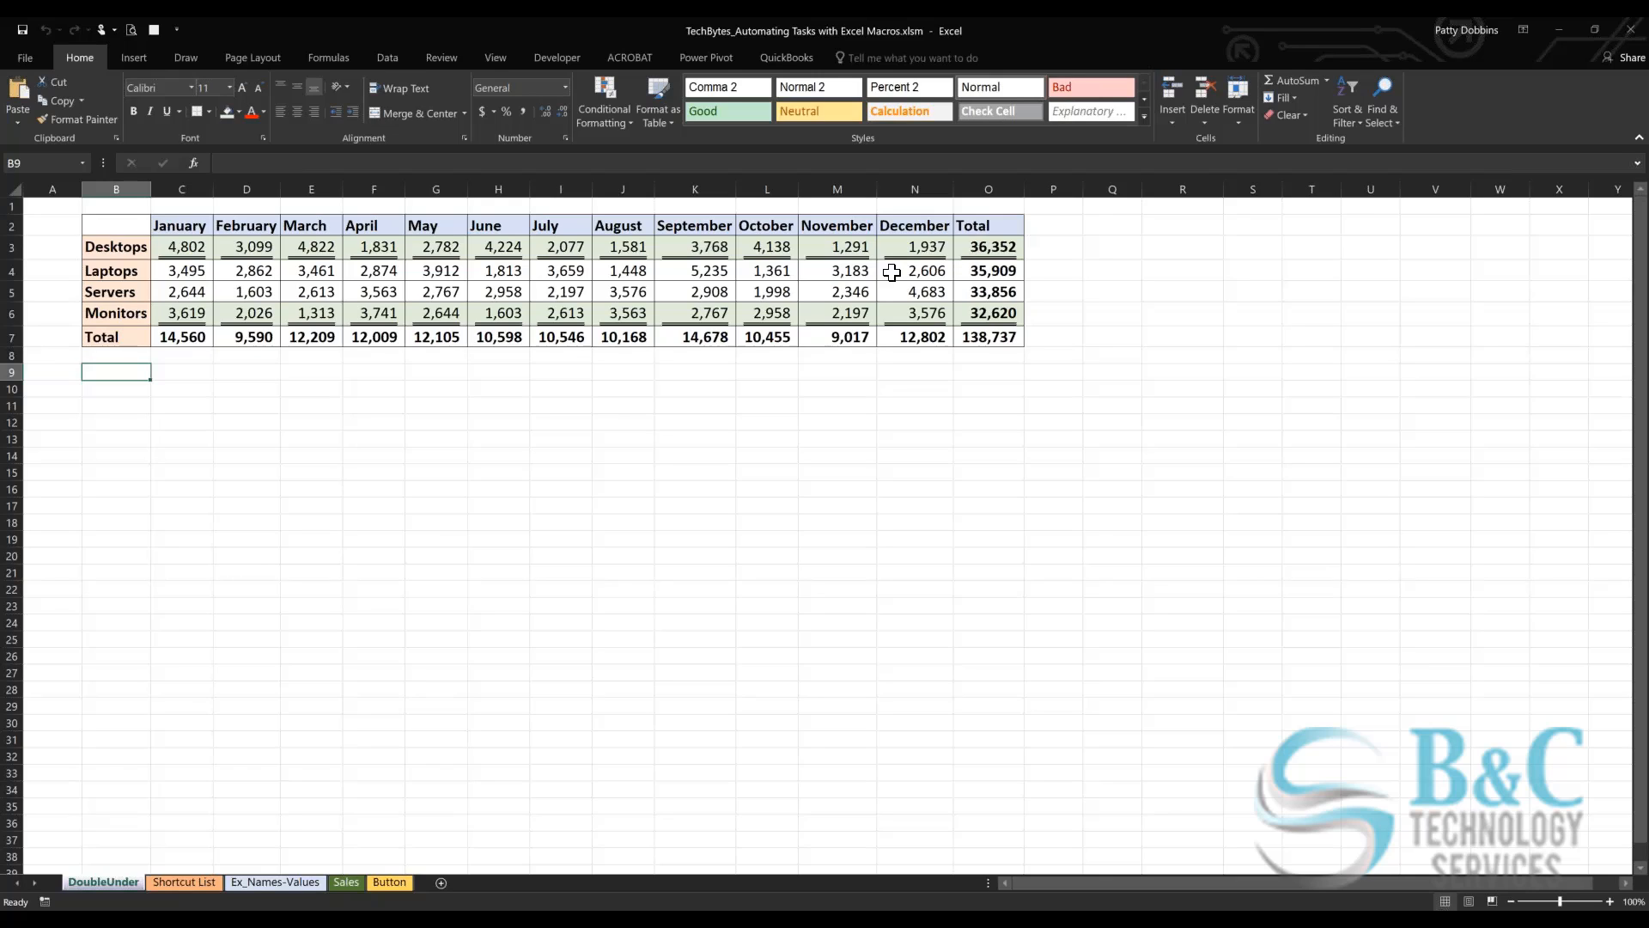
Step: Switch to the Example1.xlsm workbook and look through its stacked contact list in columns A and B
{"action": "left_click", "coordinate": [610, 922]}
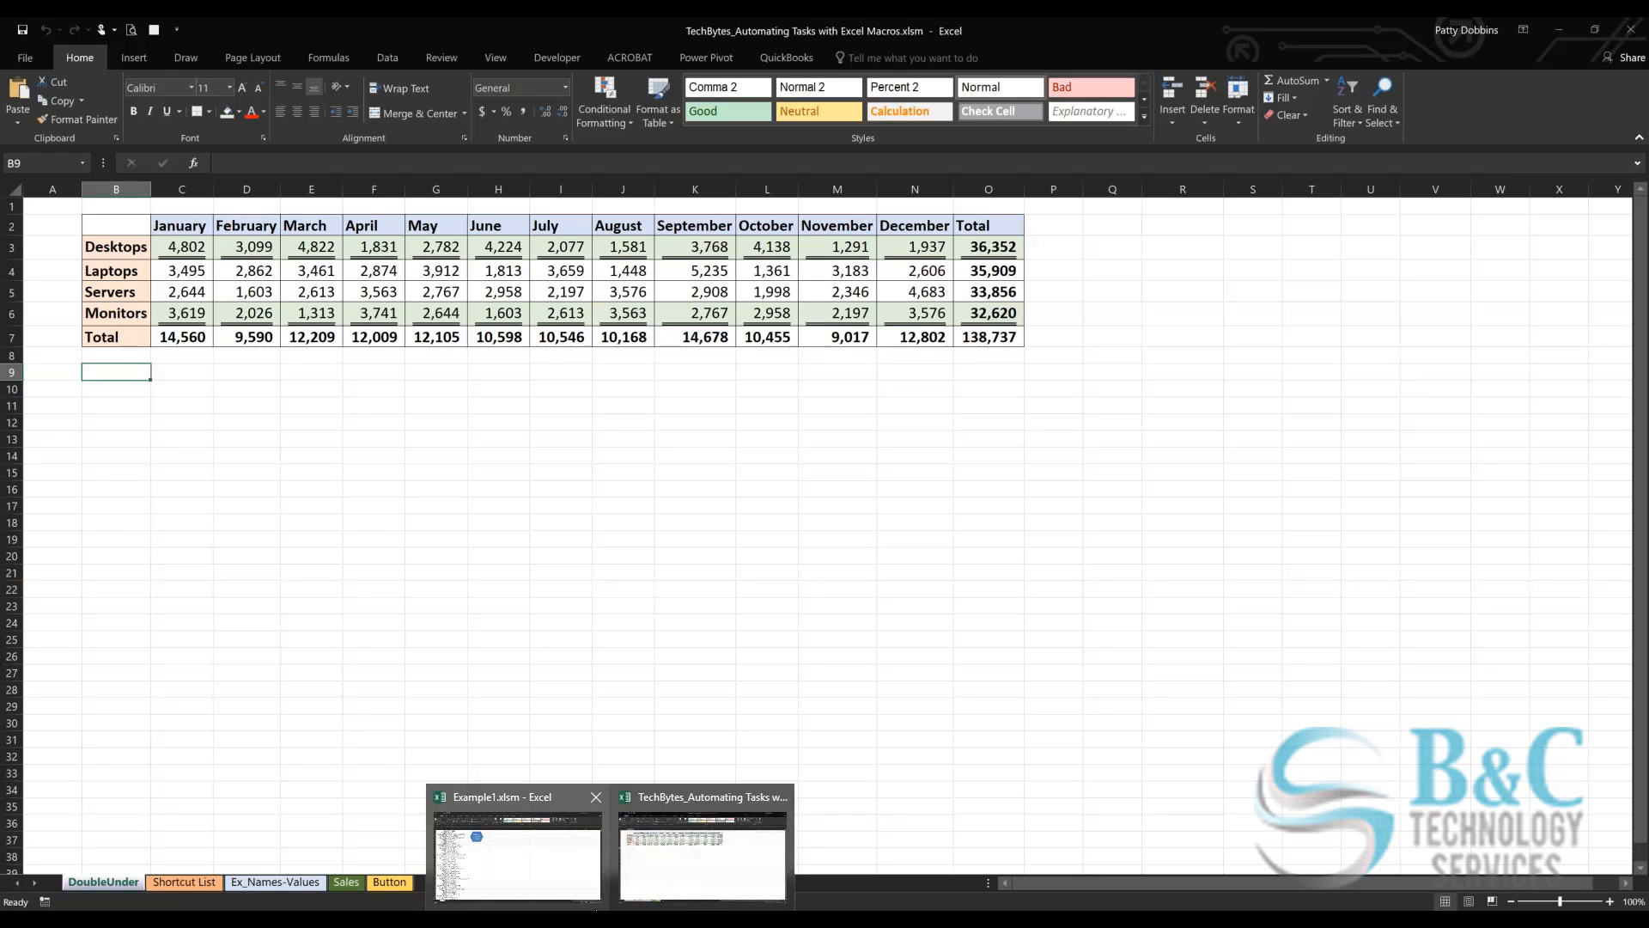
{"action": "left_click", "coordinate": [559, 861]}
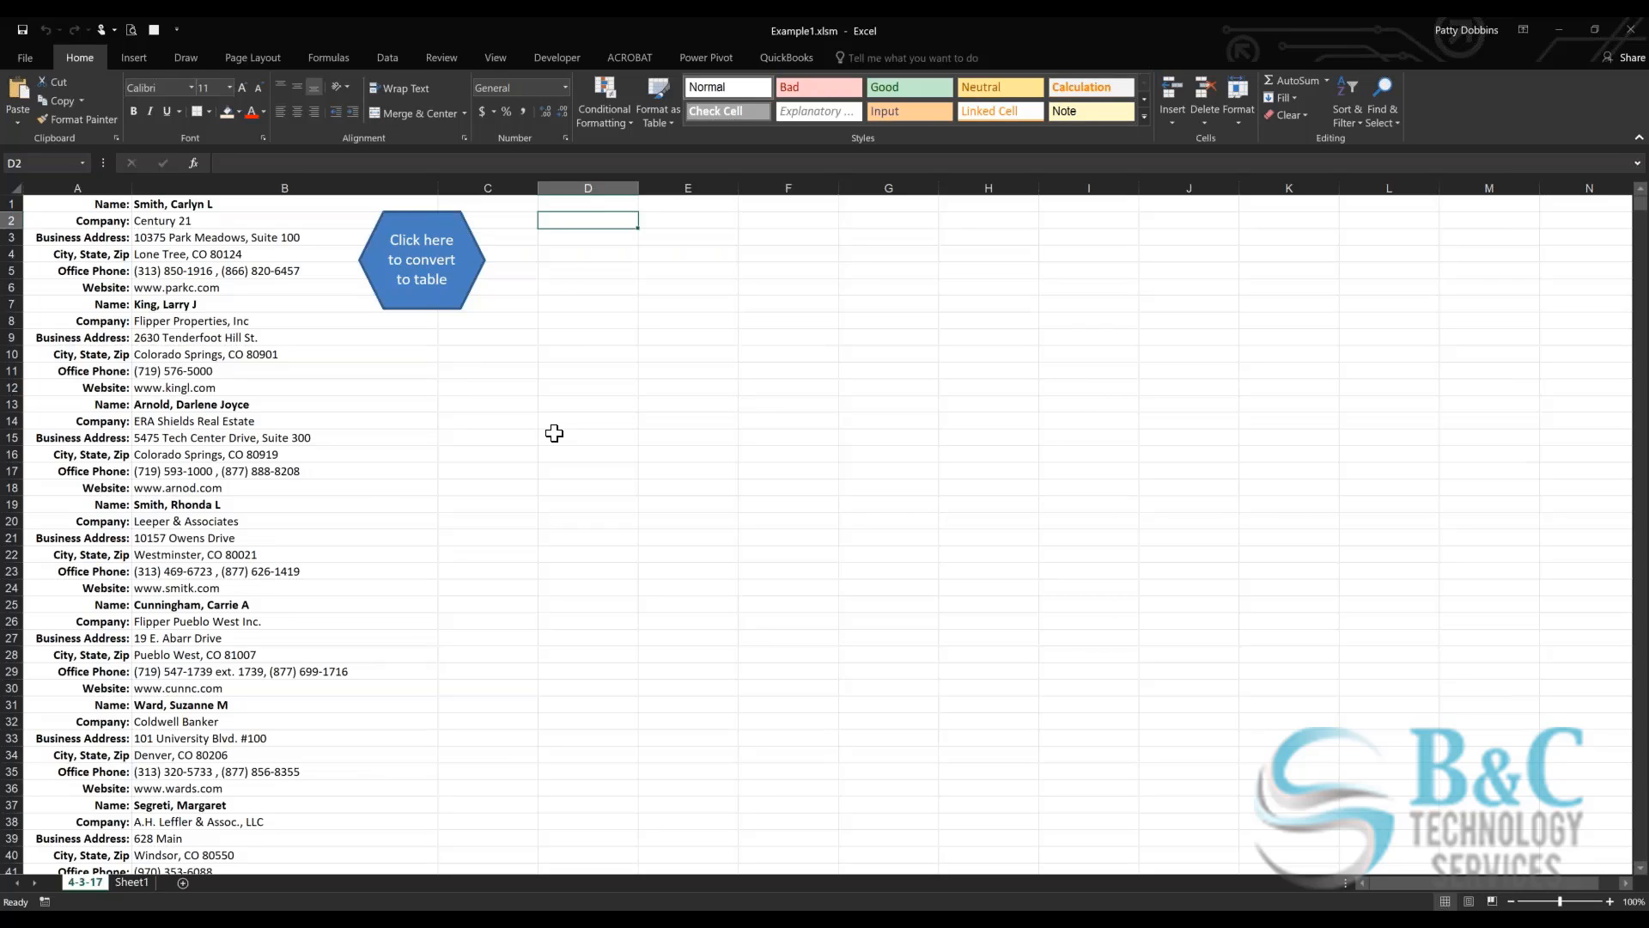
{"action": "scroll", "coordinate": [331, 536], "scroll_direction": "down", "scroll_amount": 20}
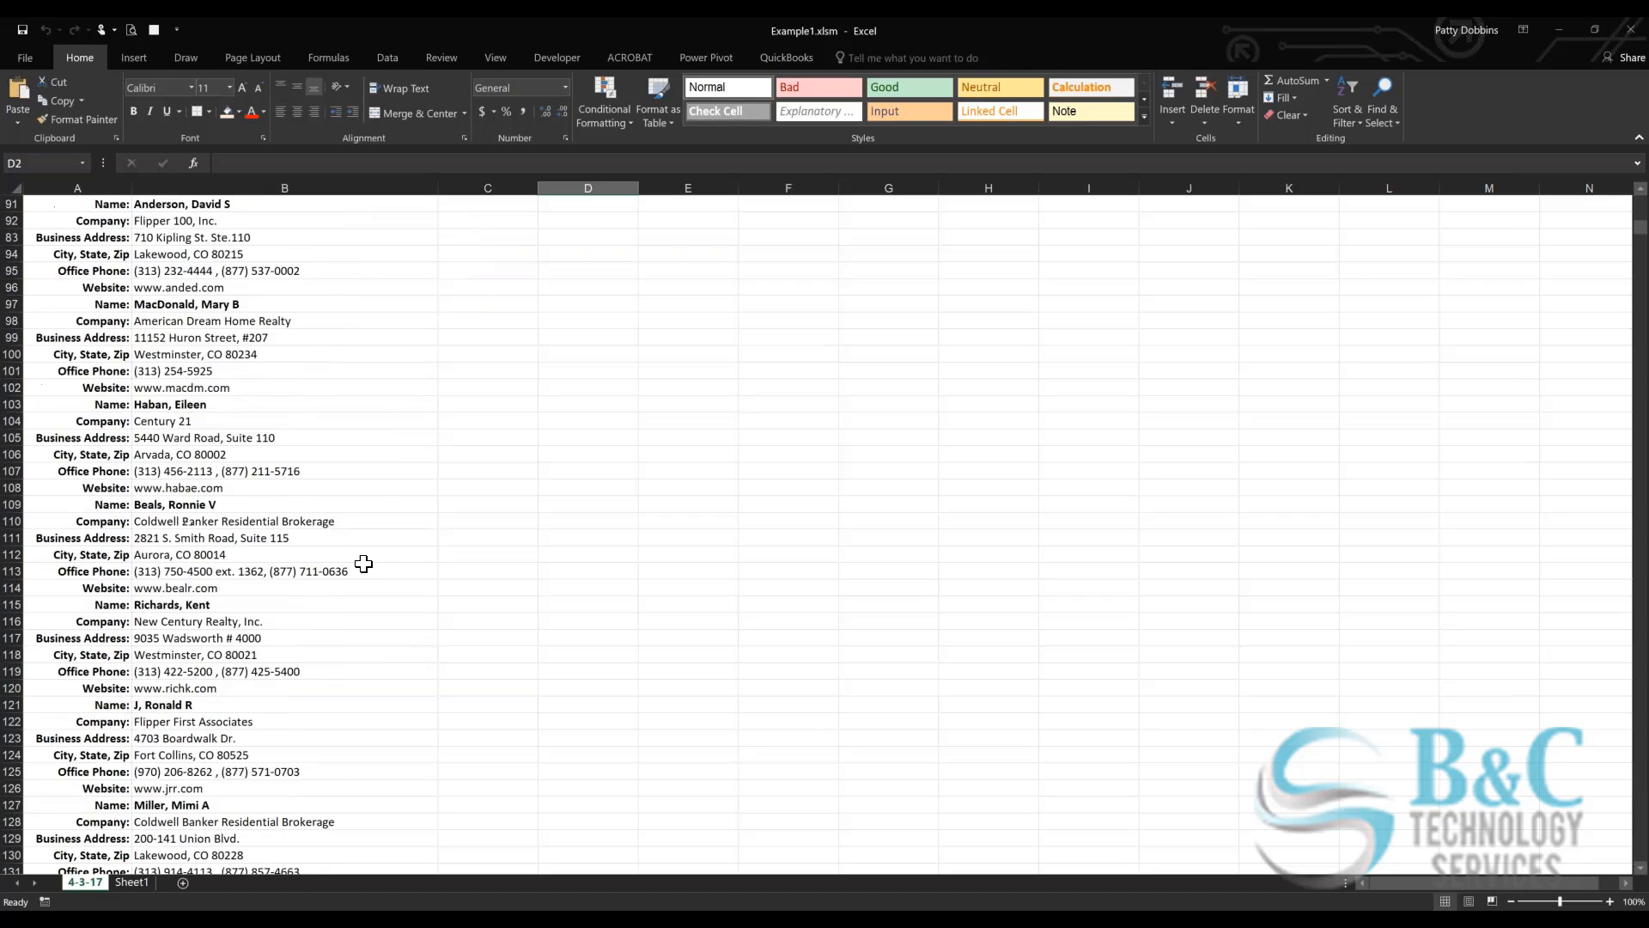
{"action": "scroll", "coordinate": [364, 564], "scroll_direction": "down", "scroll_amount": 20}
{"action": "scroll", "coordinate": [364, 565], "scroll_direction": "up", "scroll_amount": 15}
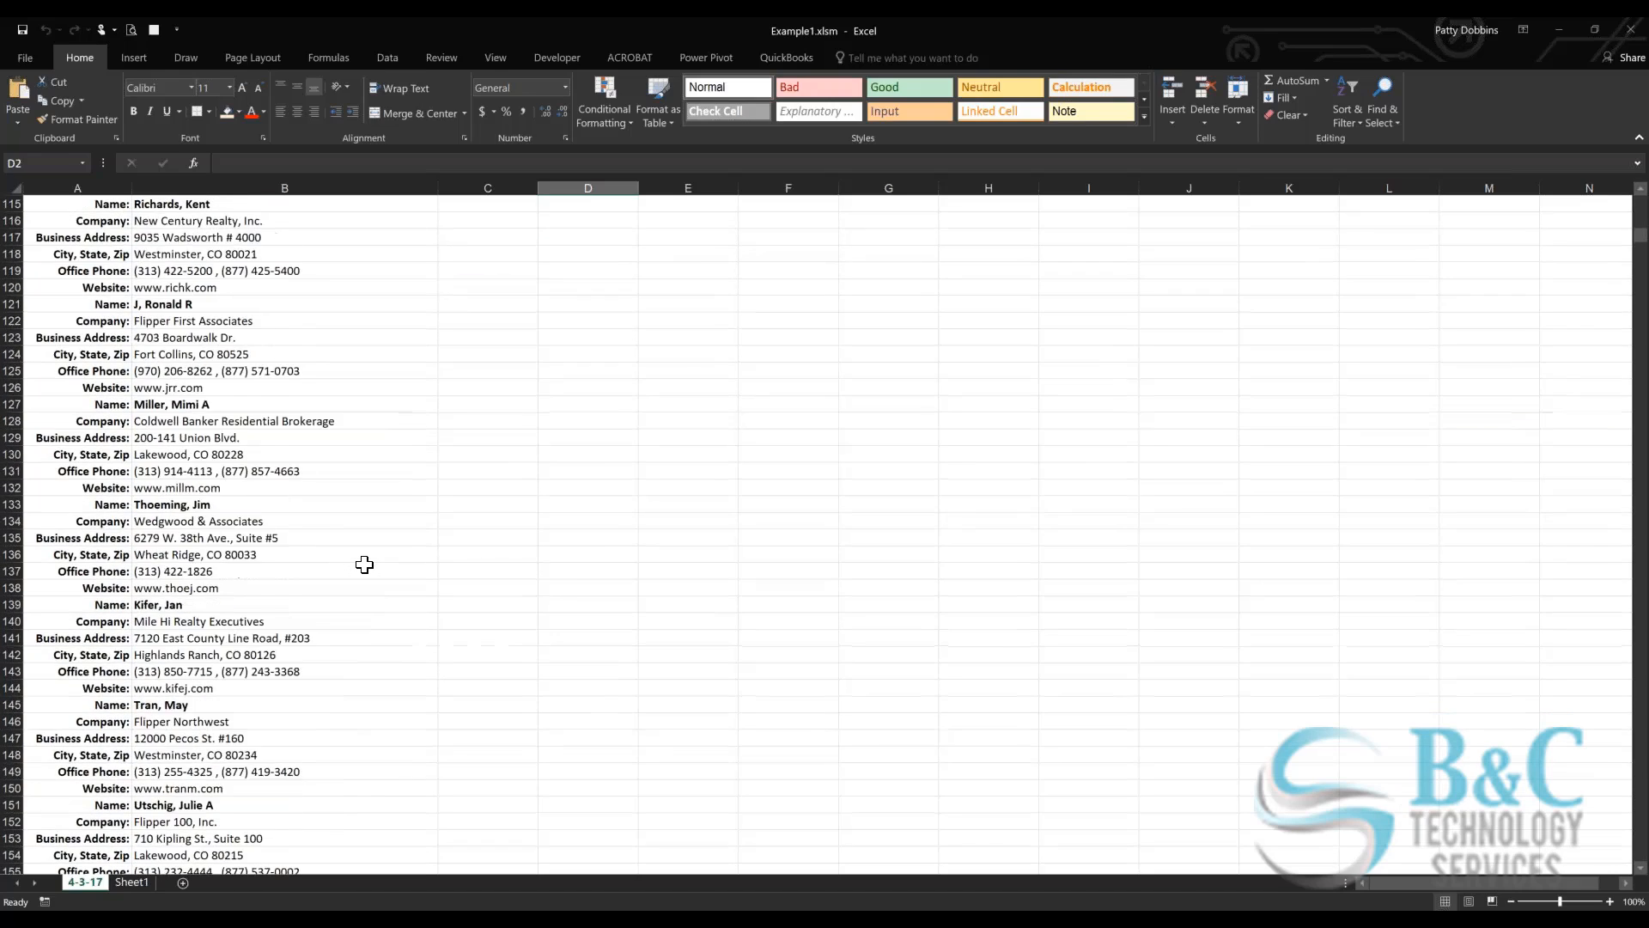
{"action": "scroll", "coordinate": [364, 565], "scroll_direction": "up", "scroll_amount": 20}
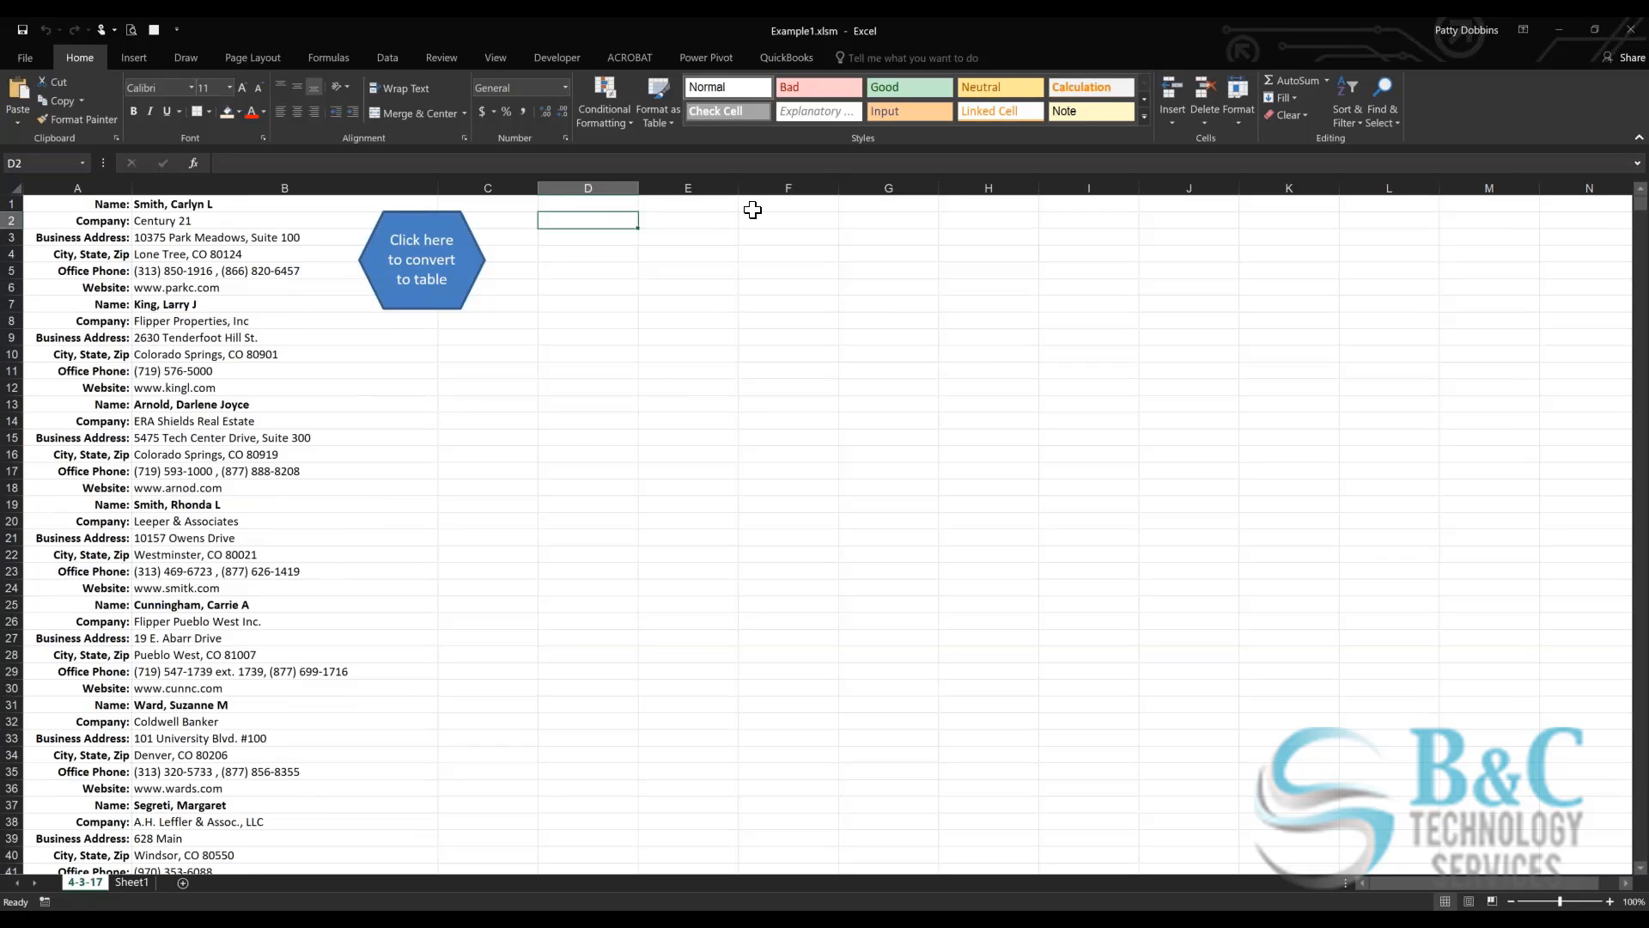
Step: Convert the stacked contact list into a table starting at D1 by running the macro assigned to the hexagon shape
{"action": "left_click", "coordinate": [623, 204]}
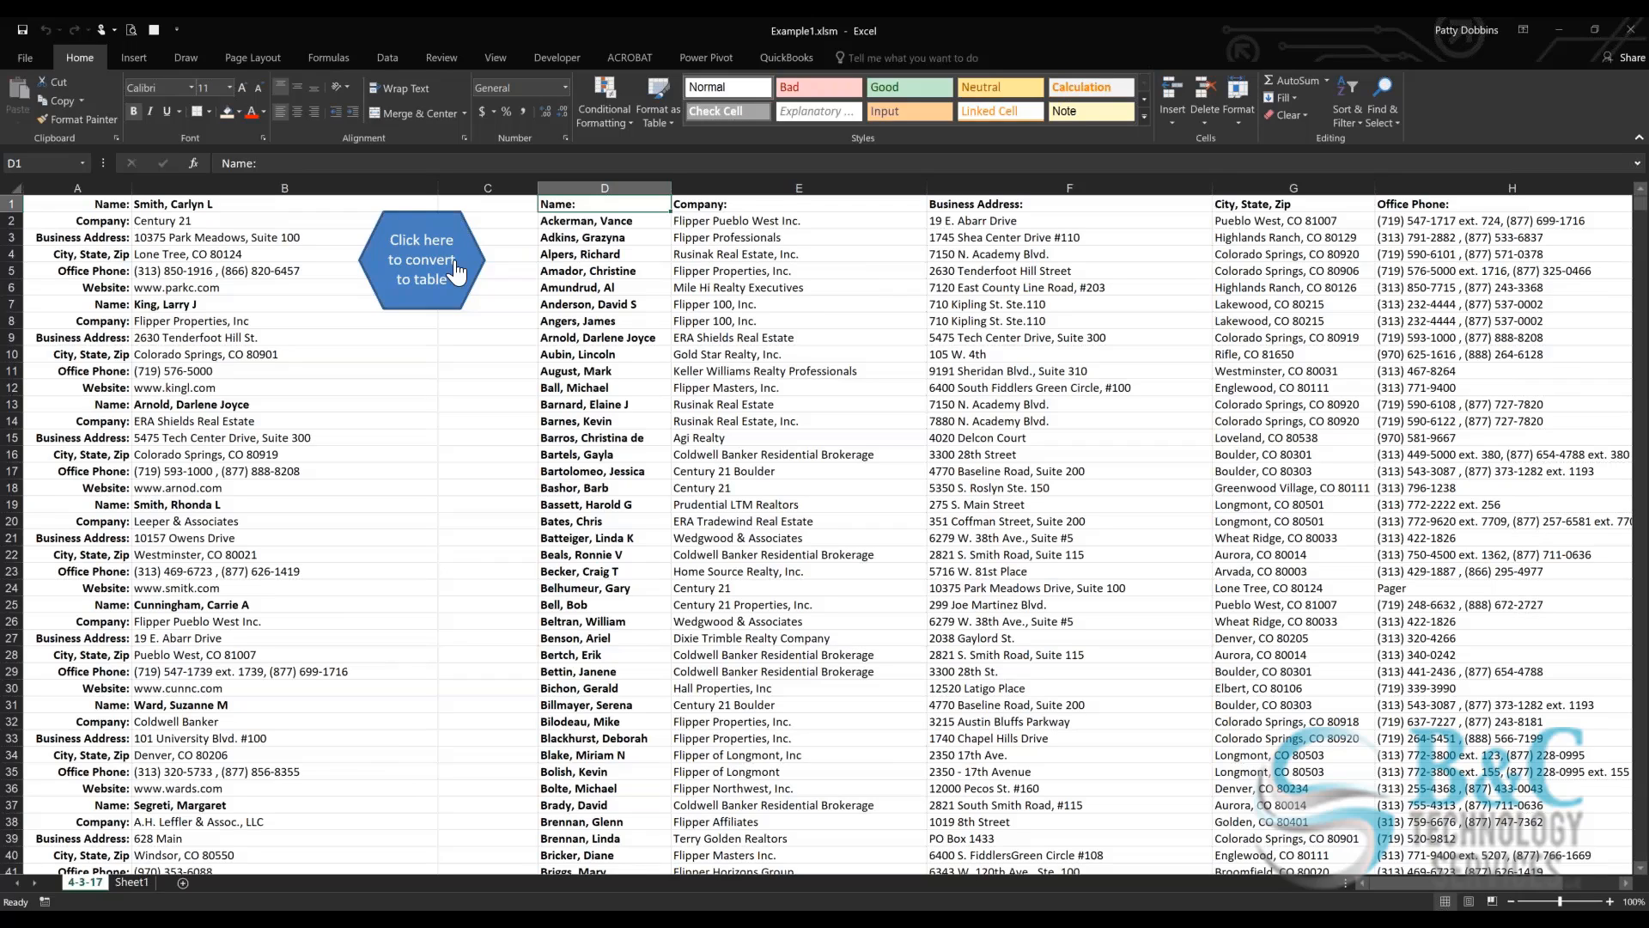
{"action": "left_click", "coordinate": [860, 302]}
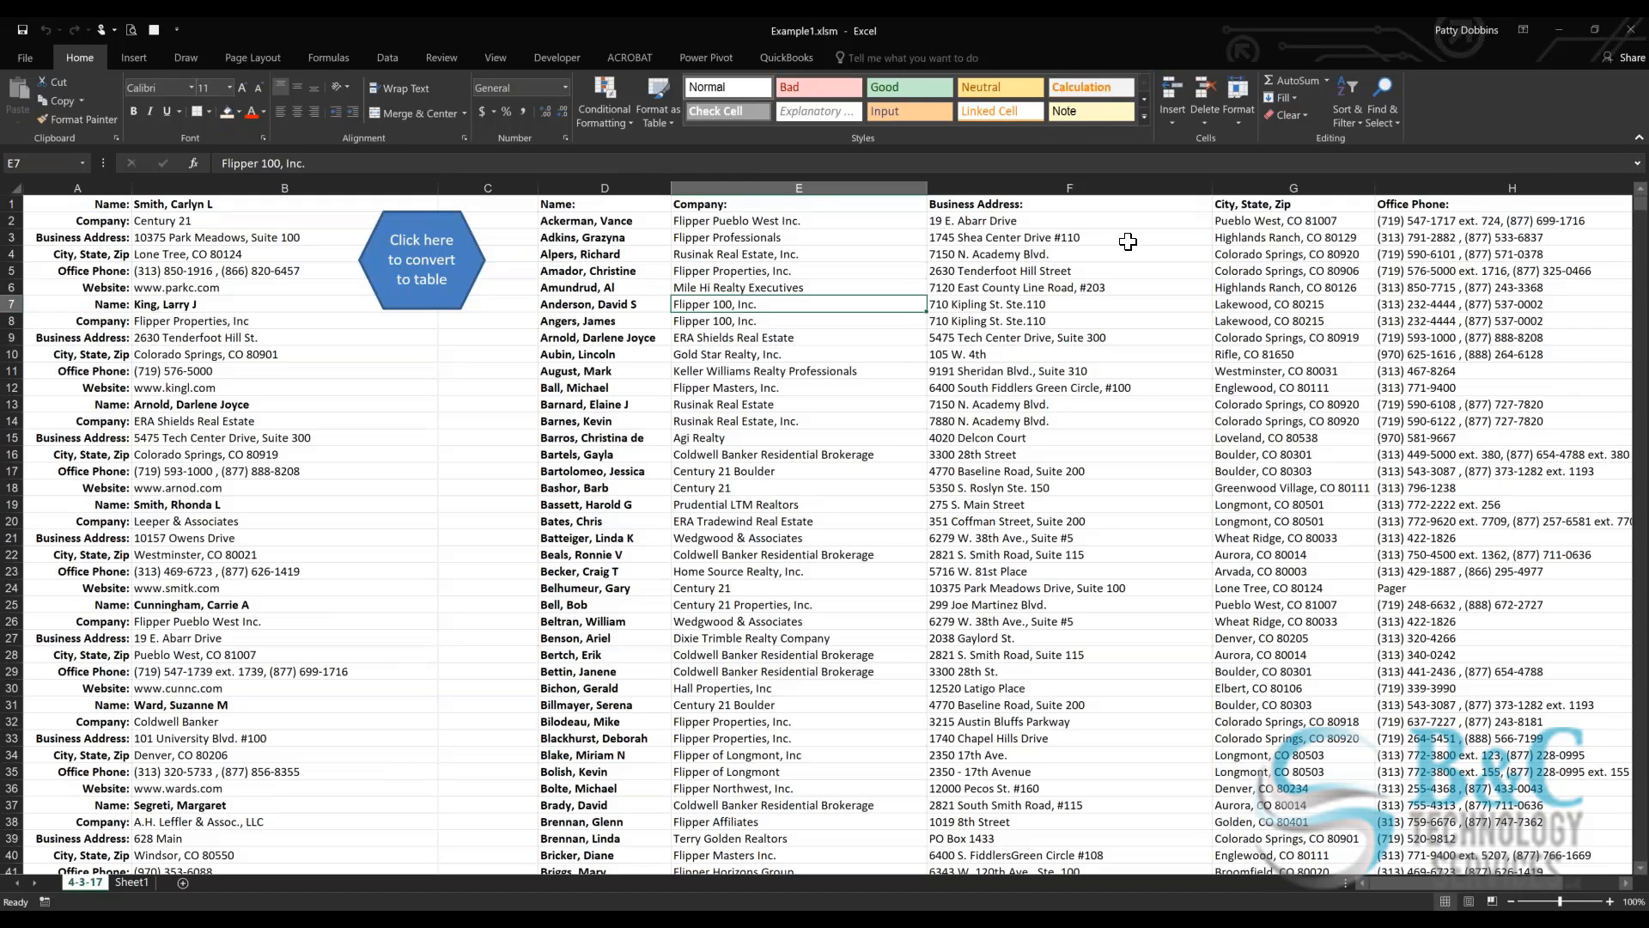
{"action": "mouse_move", "coordinate": [610, 921]}
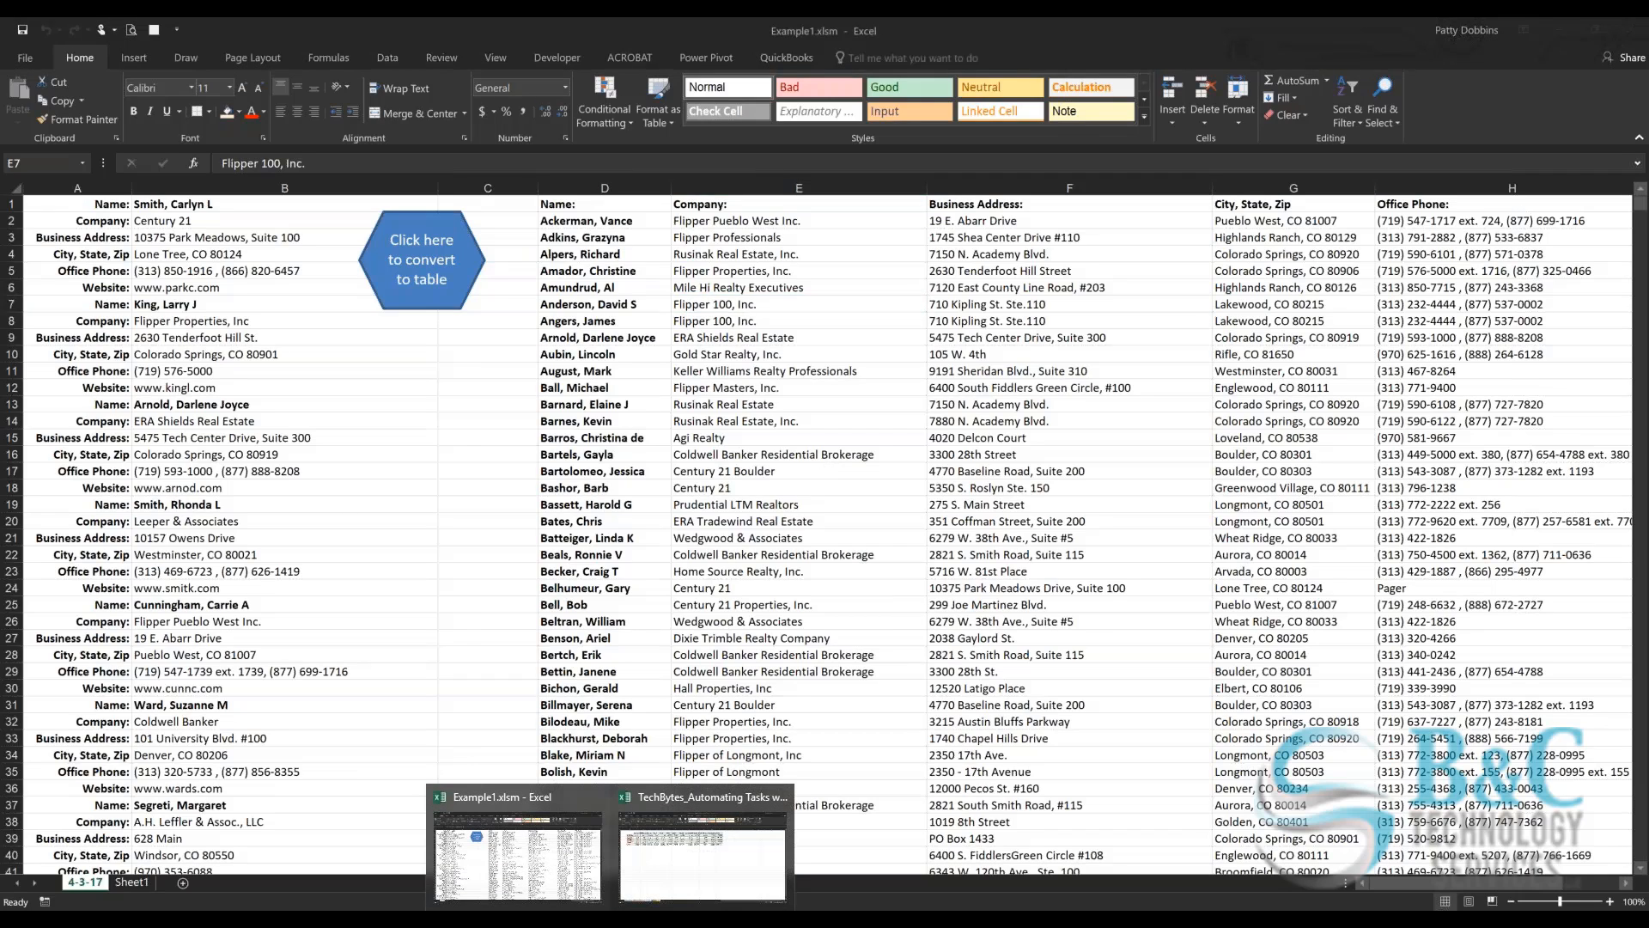
Step: Switch to the TechBytes_Automating Tasks with Excel Macros.xlsm workbook and review the shortcut letters on the Shortcut List sheet, including the unassigned ones
{"action": "left_click", "coordinate": [635, 889]}
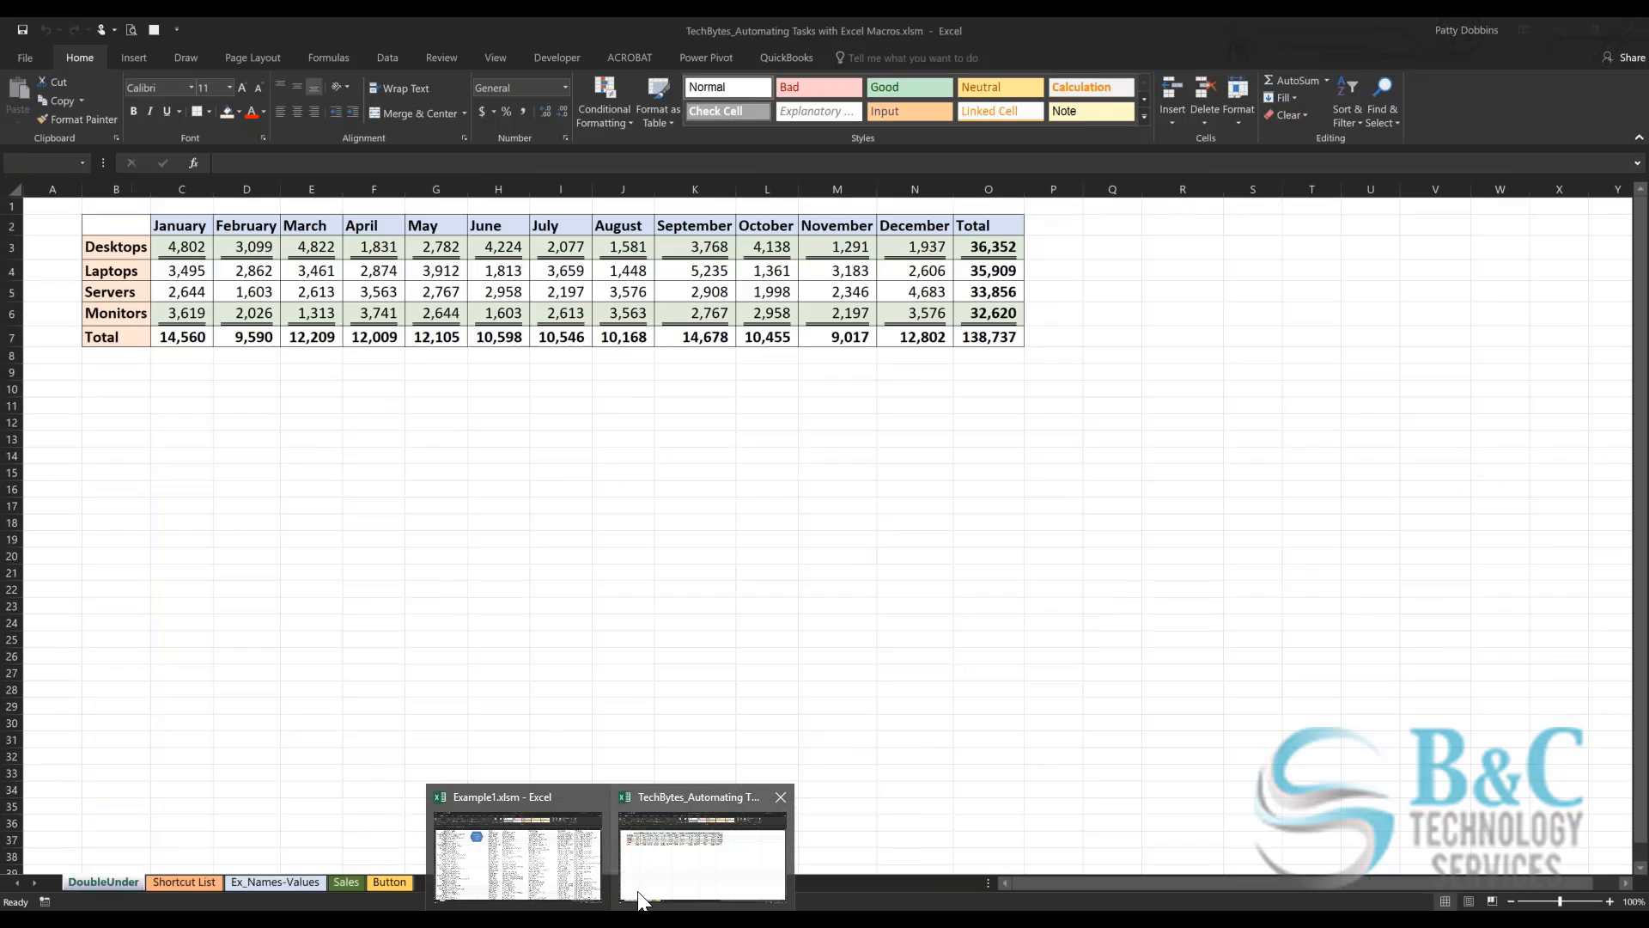
{"action": "left_click", "coordinate": [194, 883]}
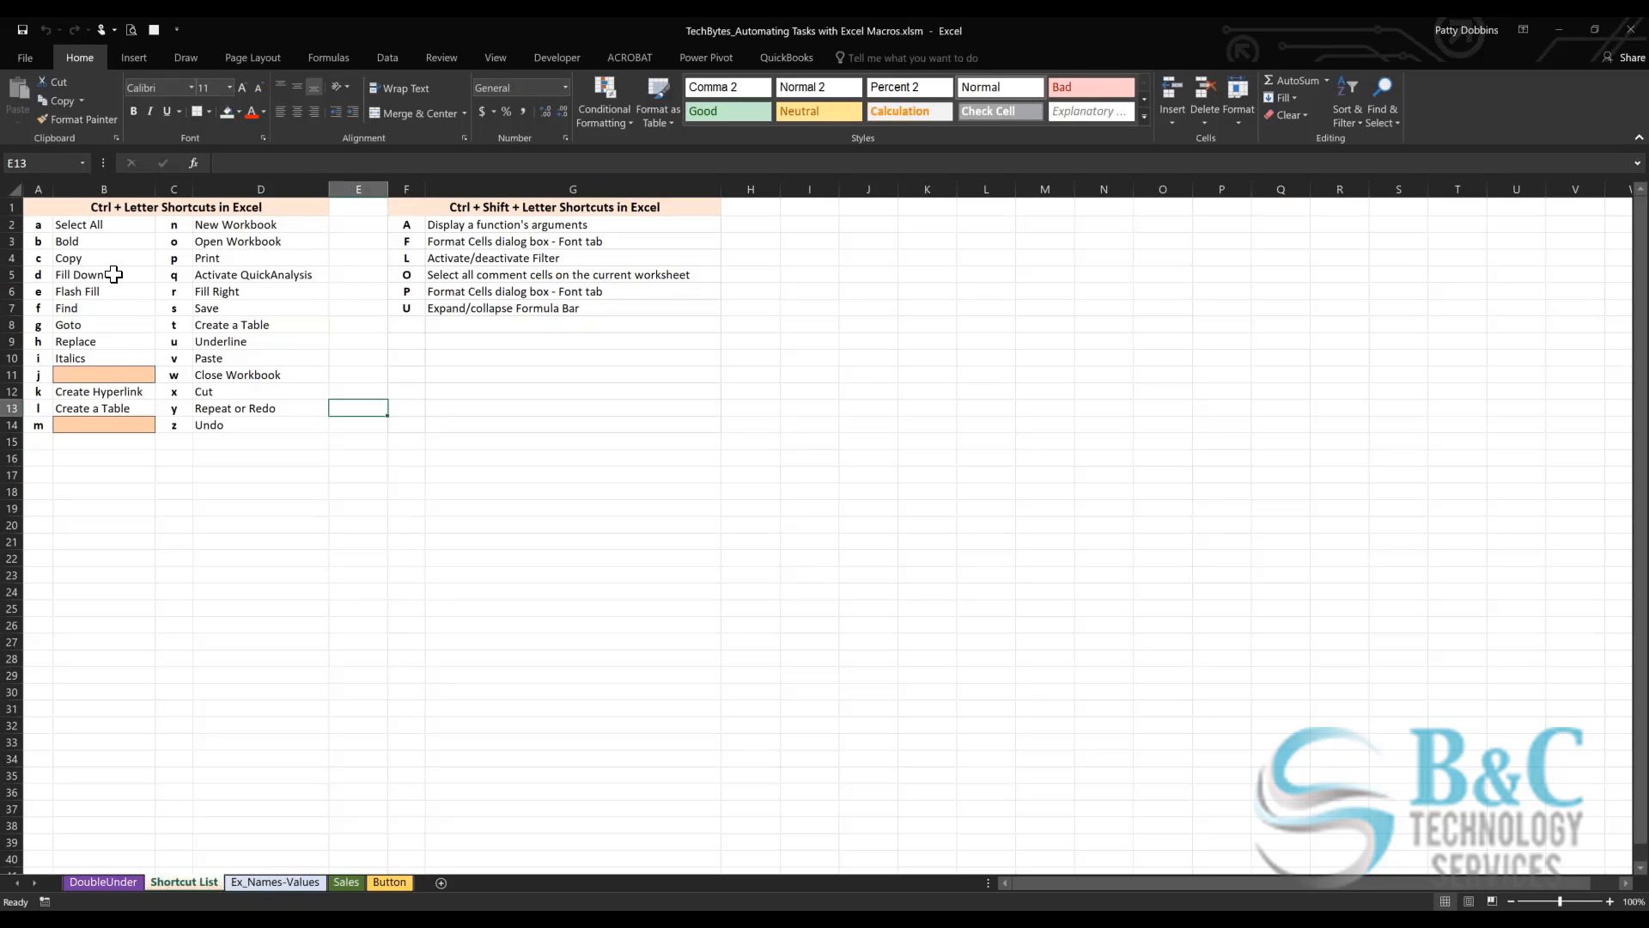
{"action": "left_click", "coordinate": [96, 277]}
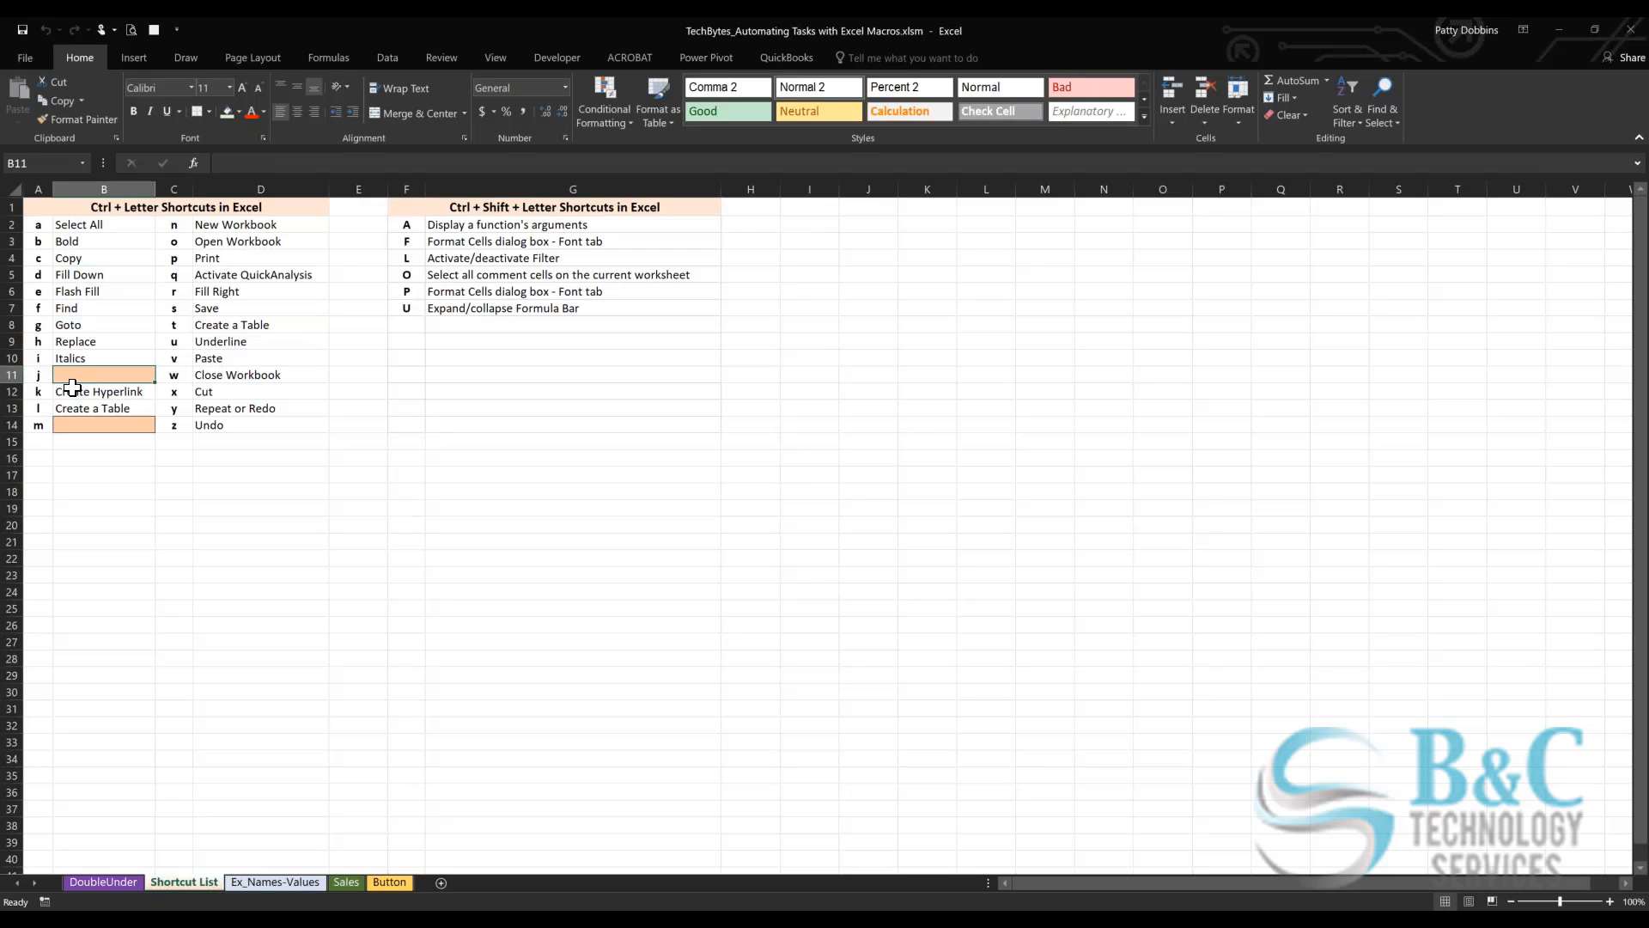
{"action": "left_click", "coordinate": [79, 428]}
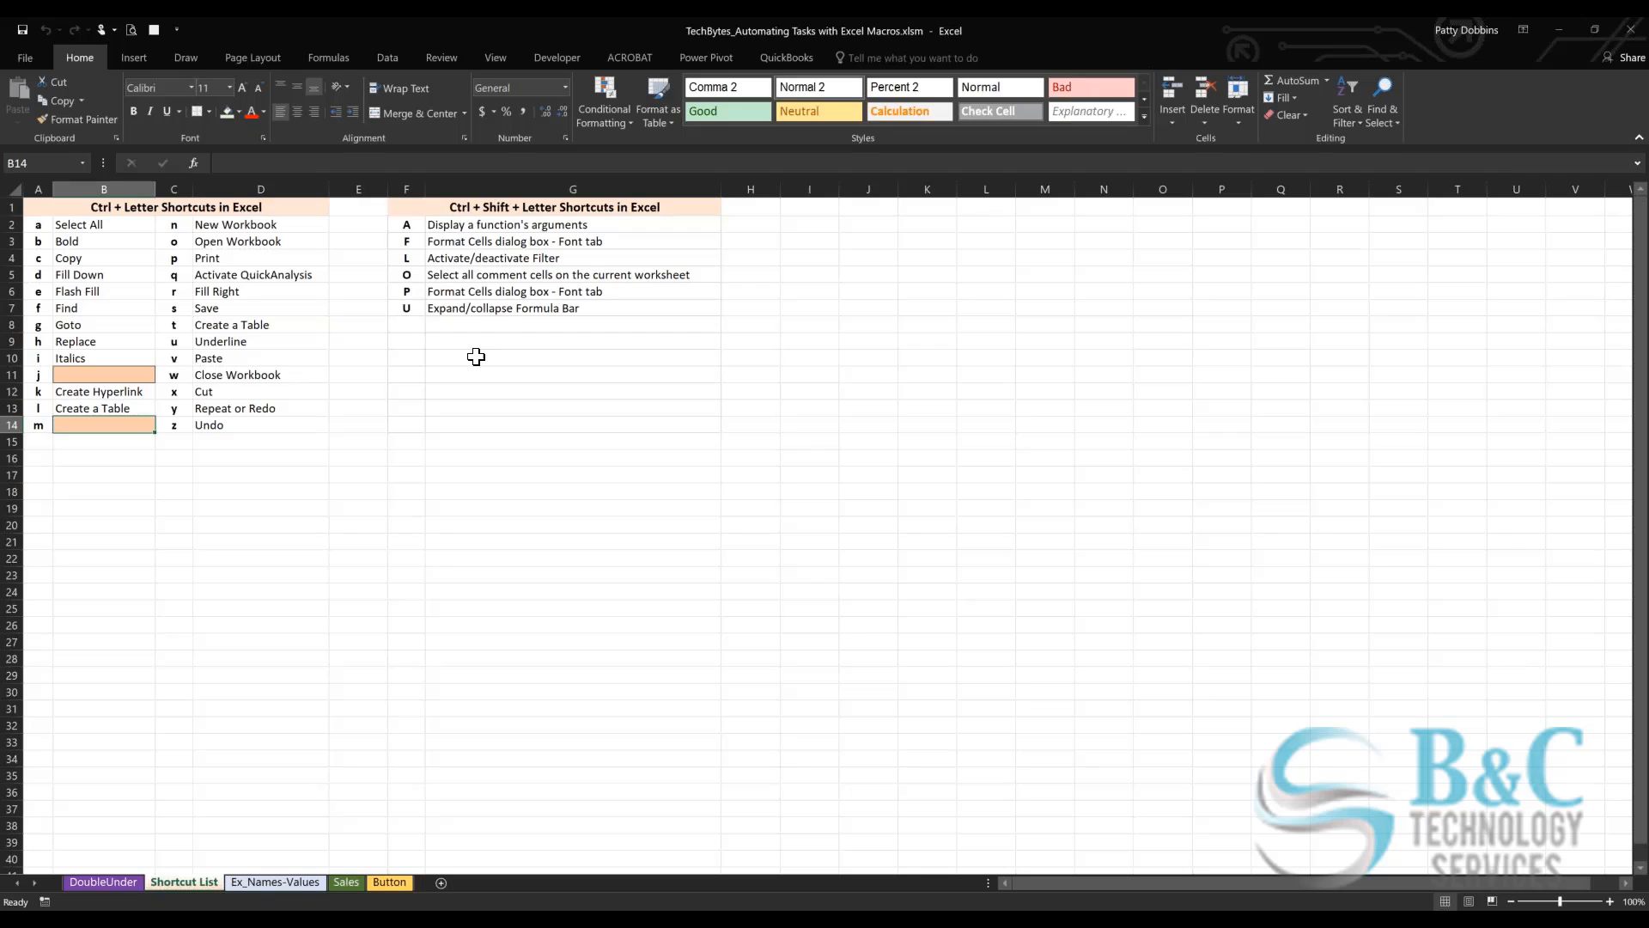
{"action": "left_click", "coordinate": [478, 327]}
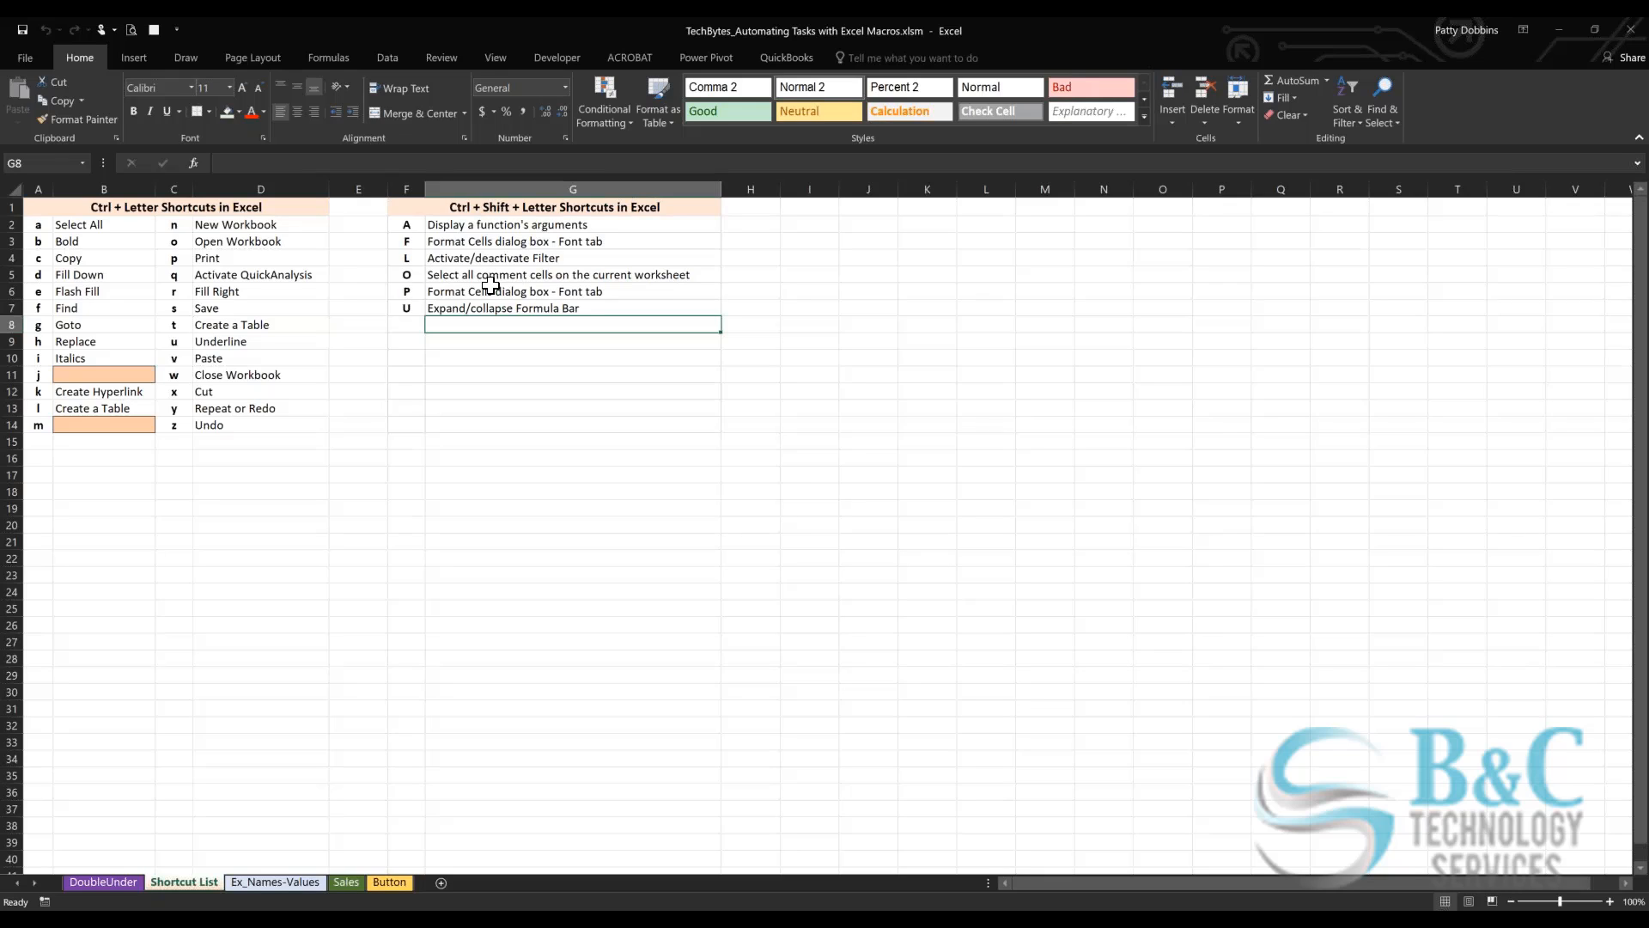
Step: Change the shortcut key of the Double_Underline macro to Ctrl+Shift+D in its macro options
{"action": "left_click", "coordinate": [498, 53]}
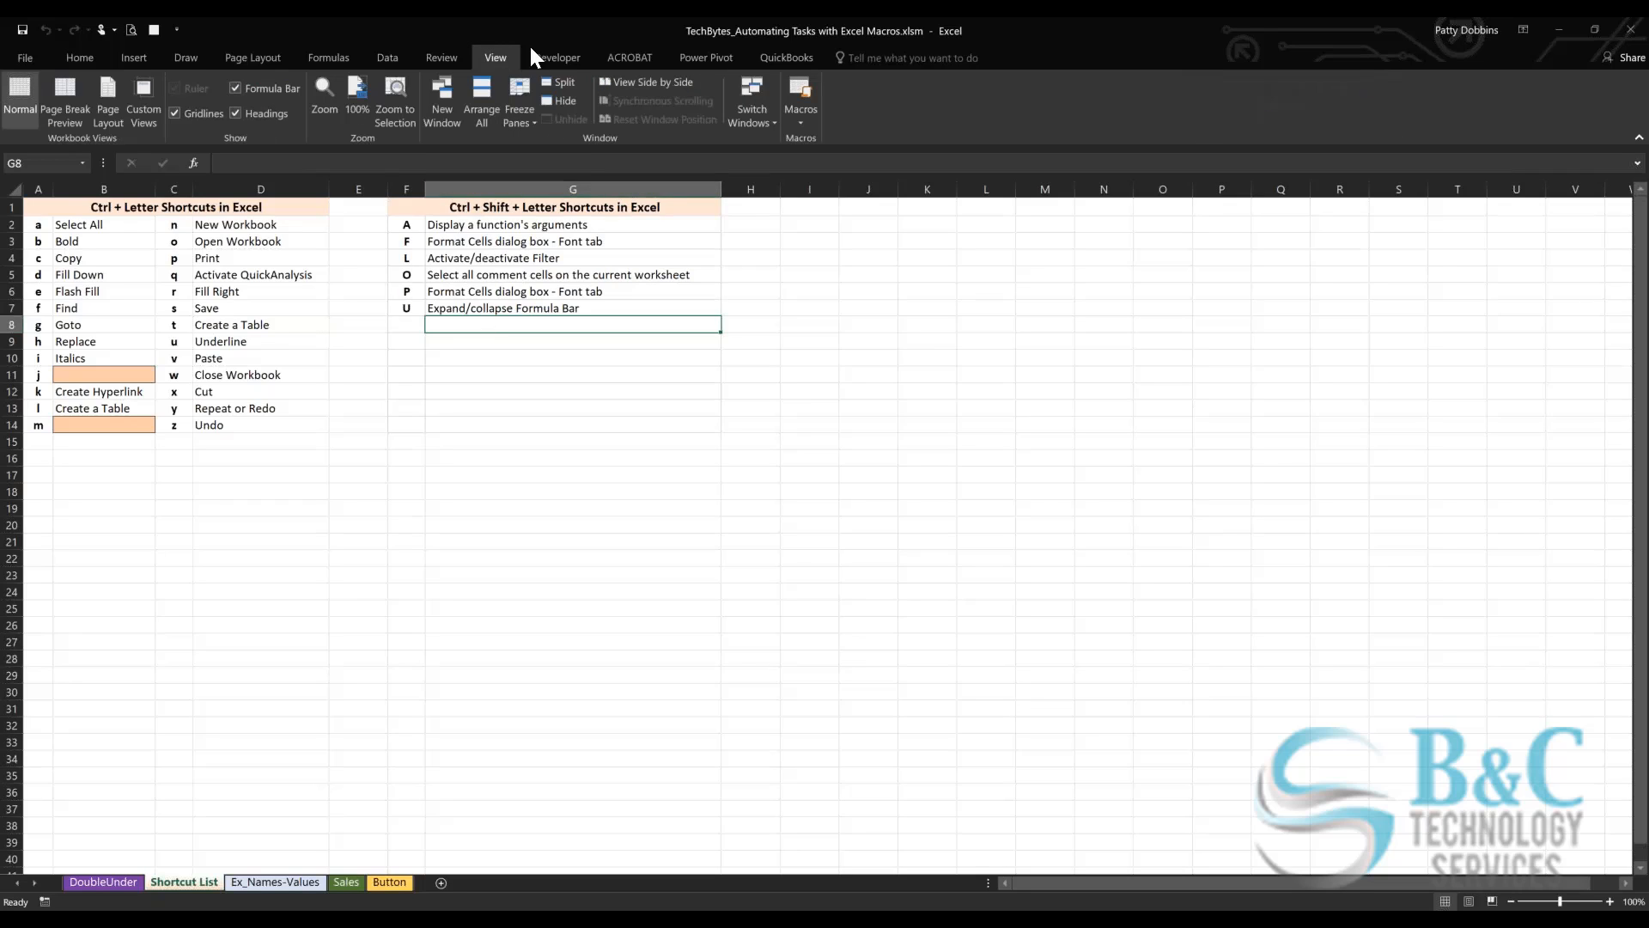
{"action": "left_click", "coordinate": [811, 126]}
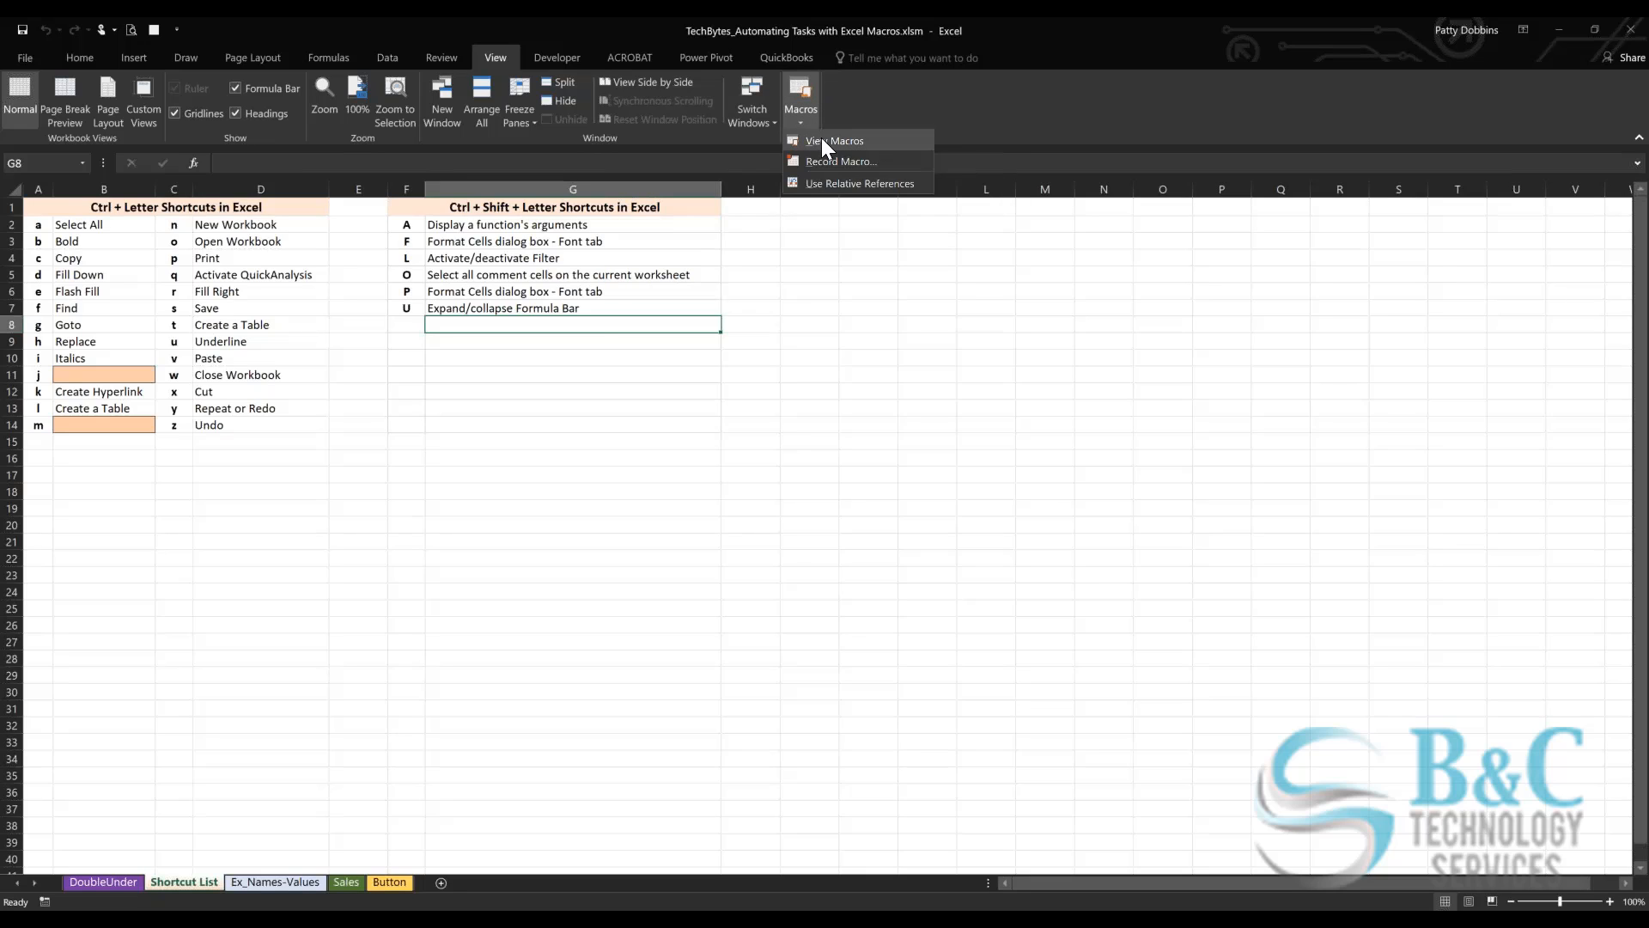
{"action": "left_click", "coordinate": [821, 141]}
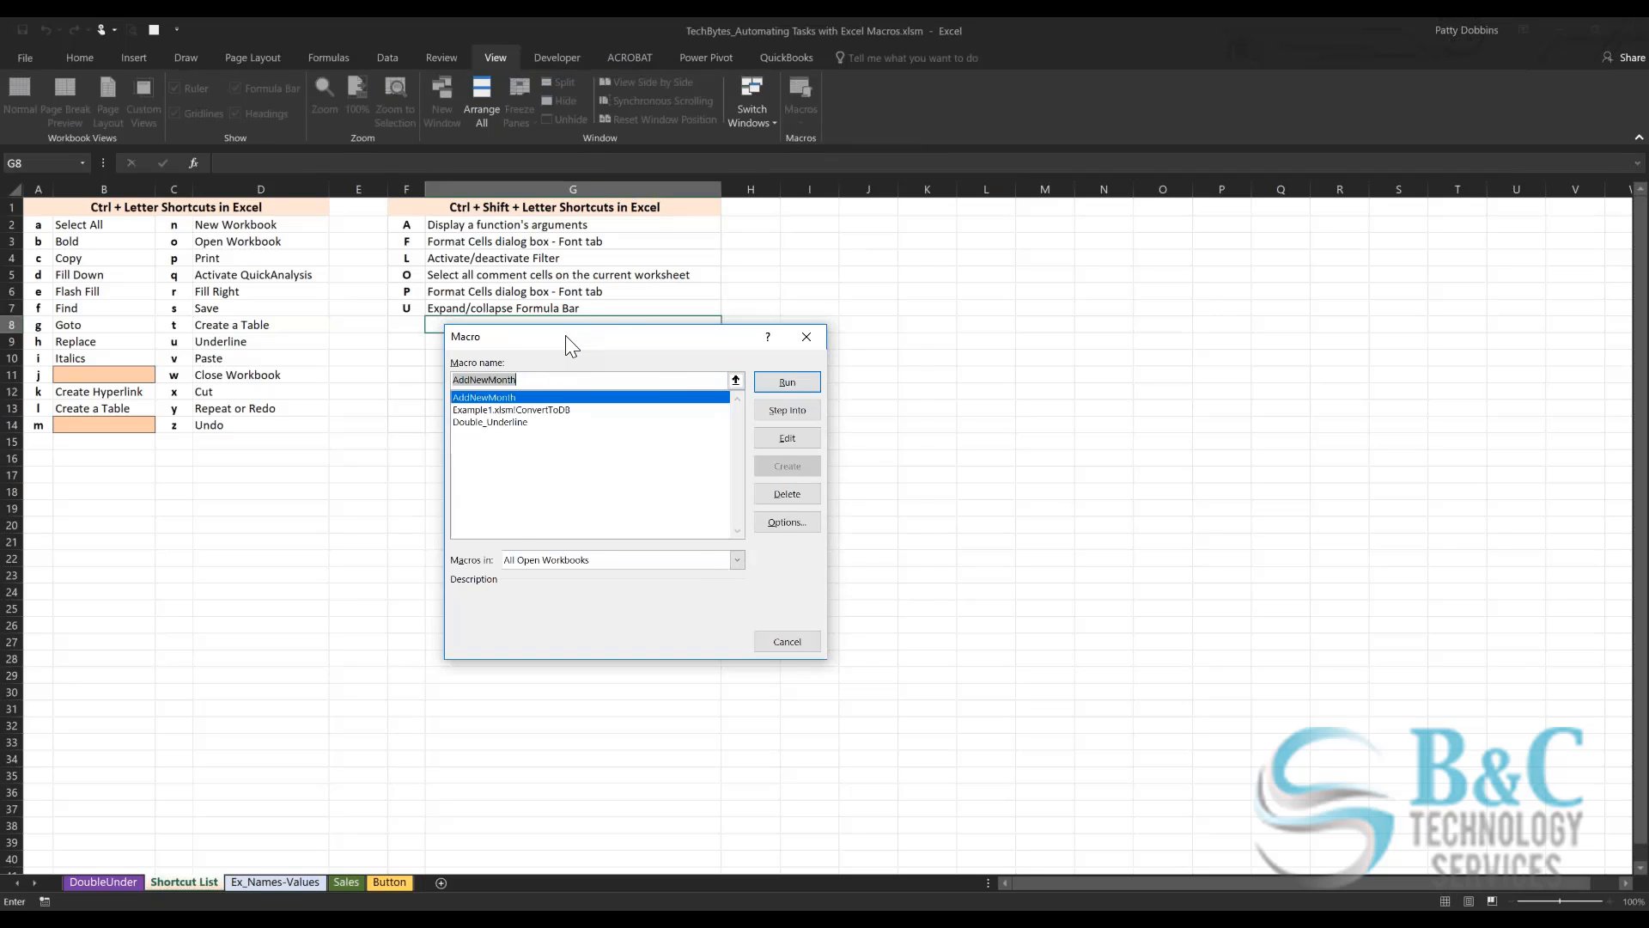
{"action": "left_click_drag", "start_coordinate": [566, 346], "coordinate": [628, 282]}
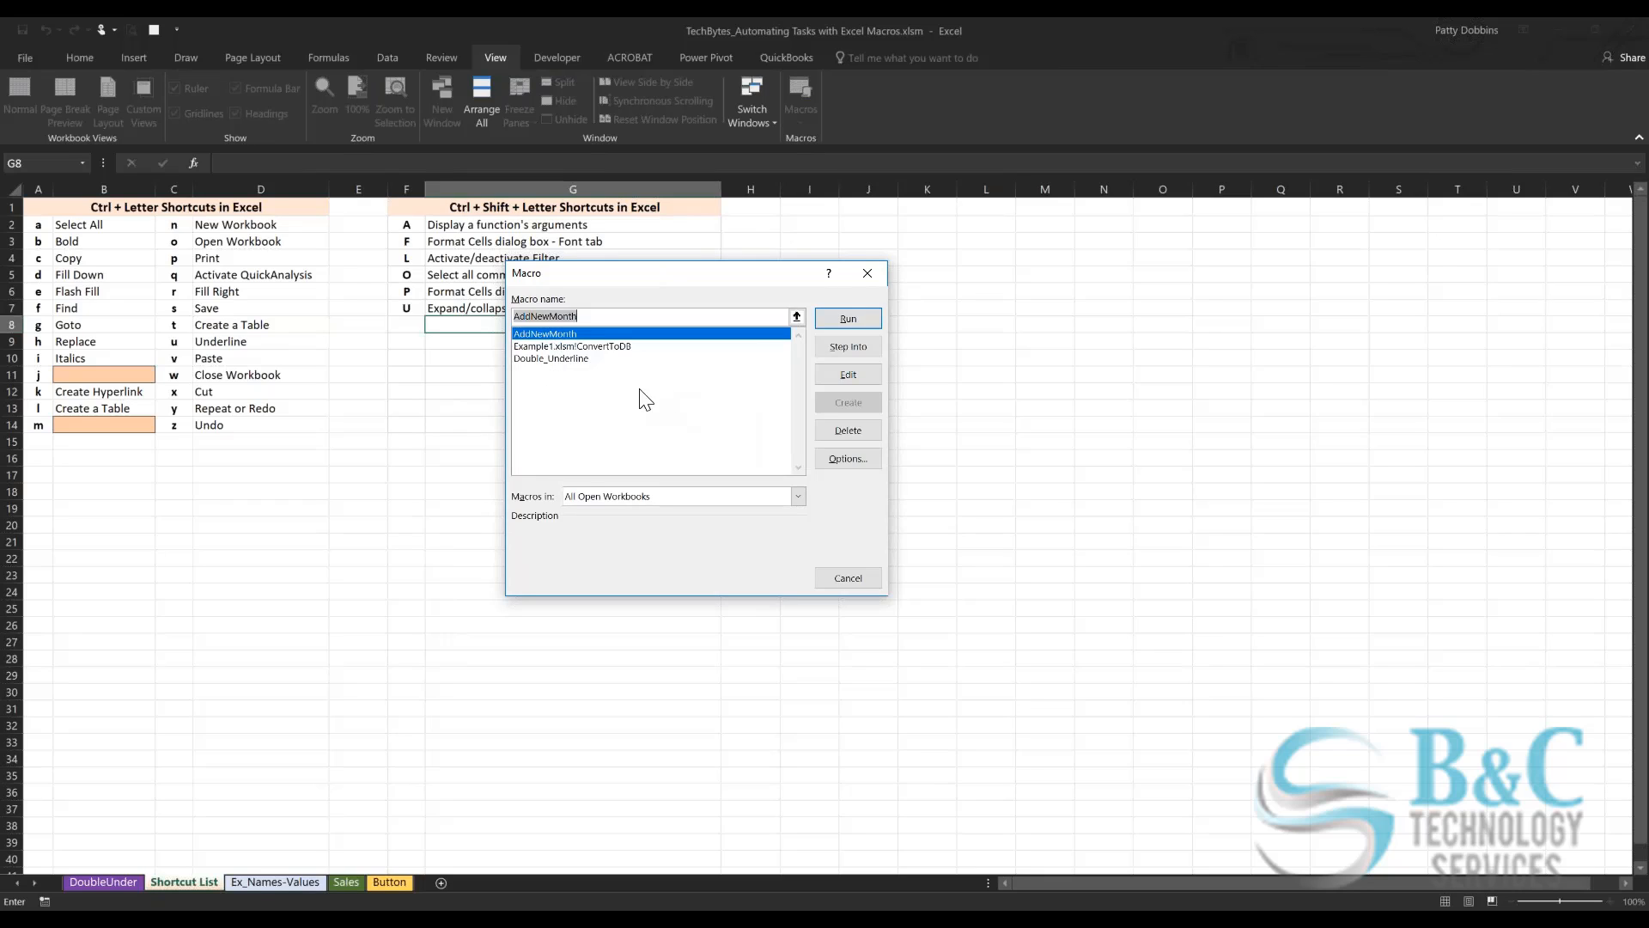
{"action": "left_click", "coordinate": [530, 359]}
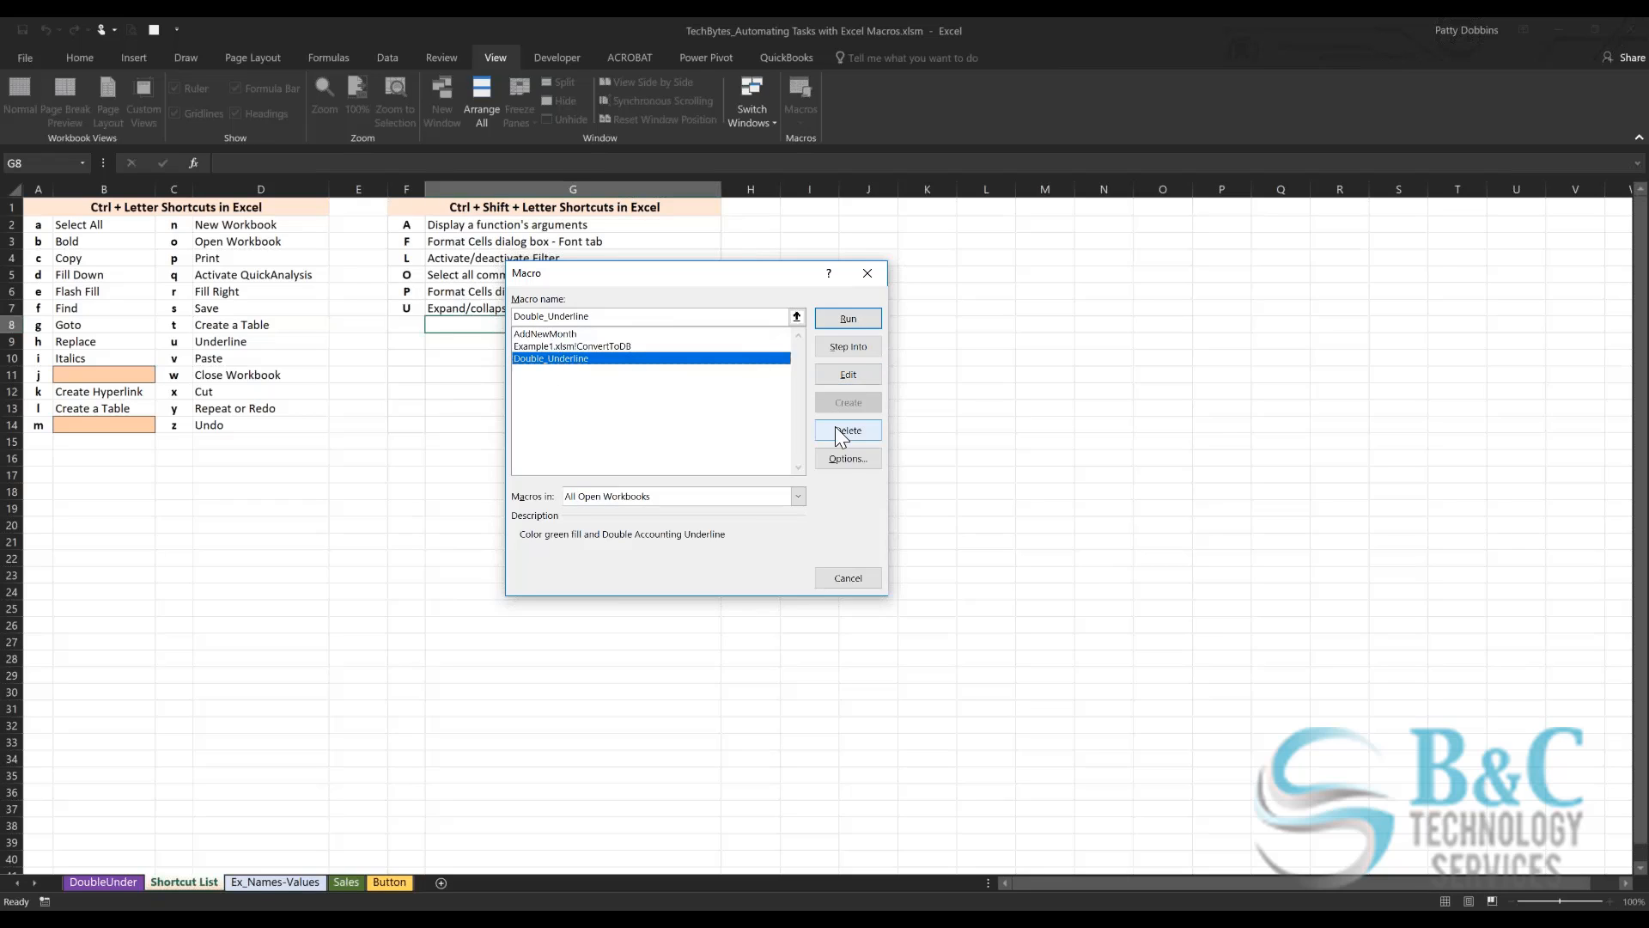
{"action": "left_click", "coordinate": [843, 457]}
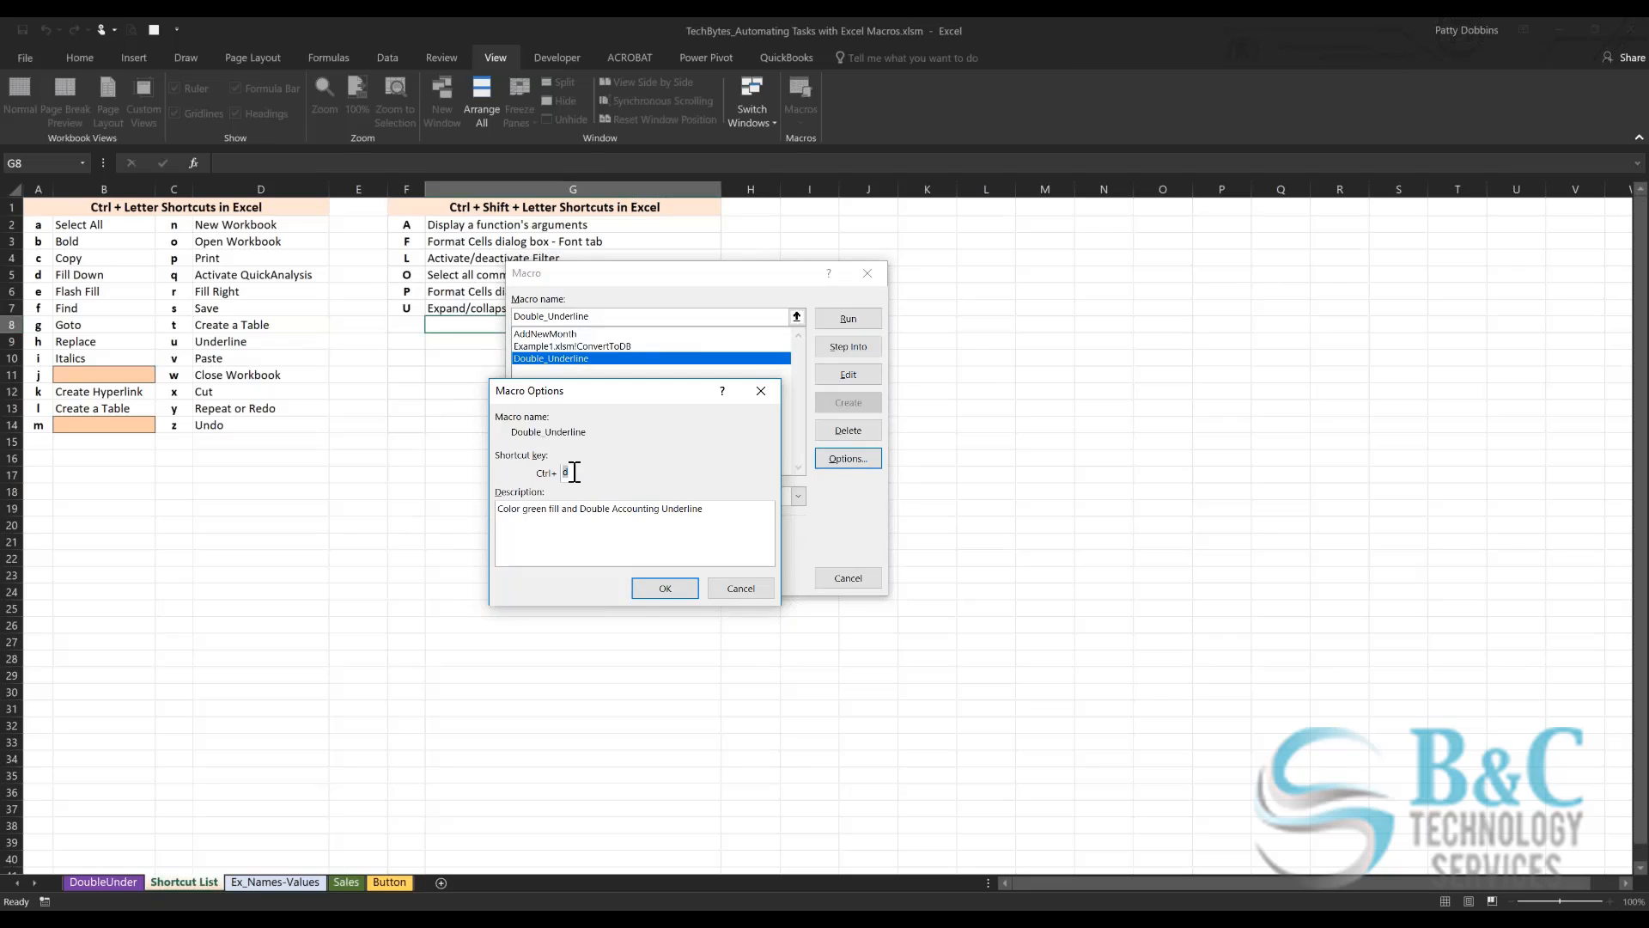
{"action": "key", "text": "BackSpace"}
{"action": "type", "text": "D"}
{"action": "left_click", "coordinate": [664, 589]}
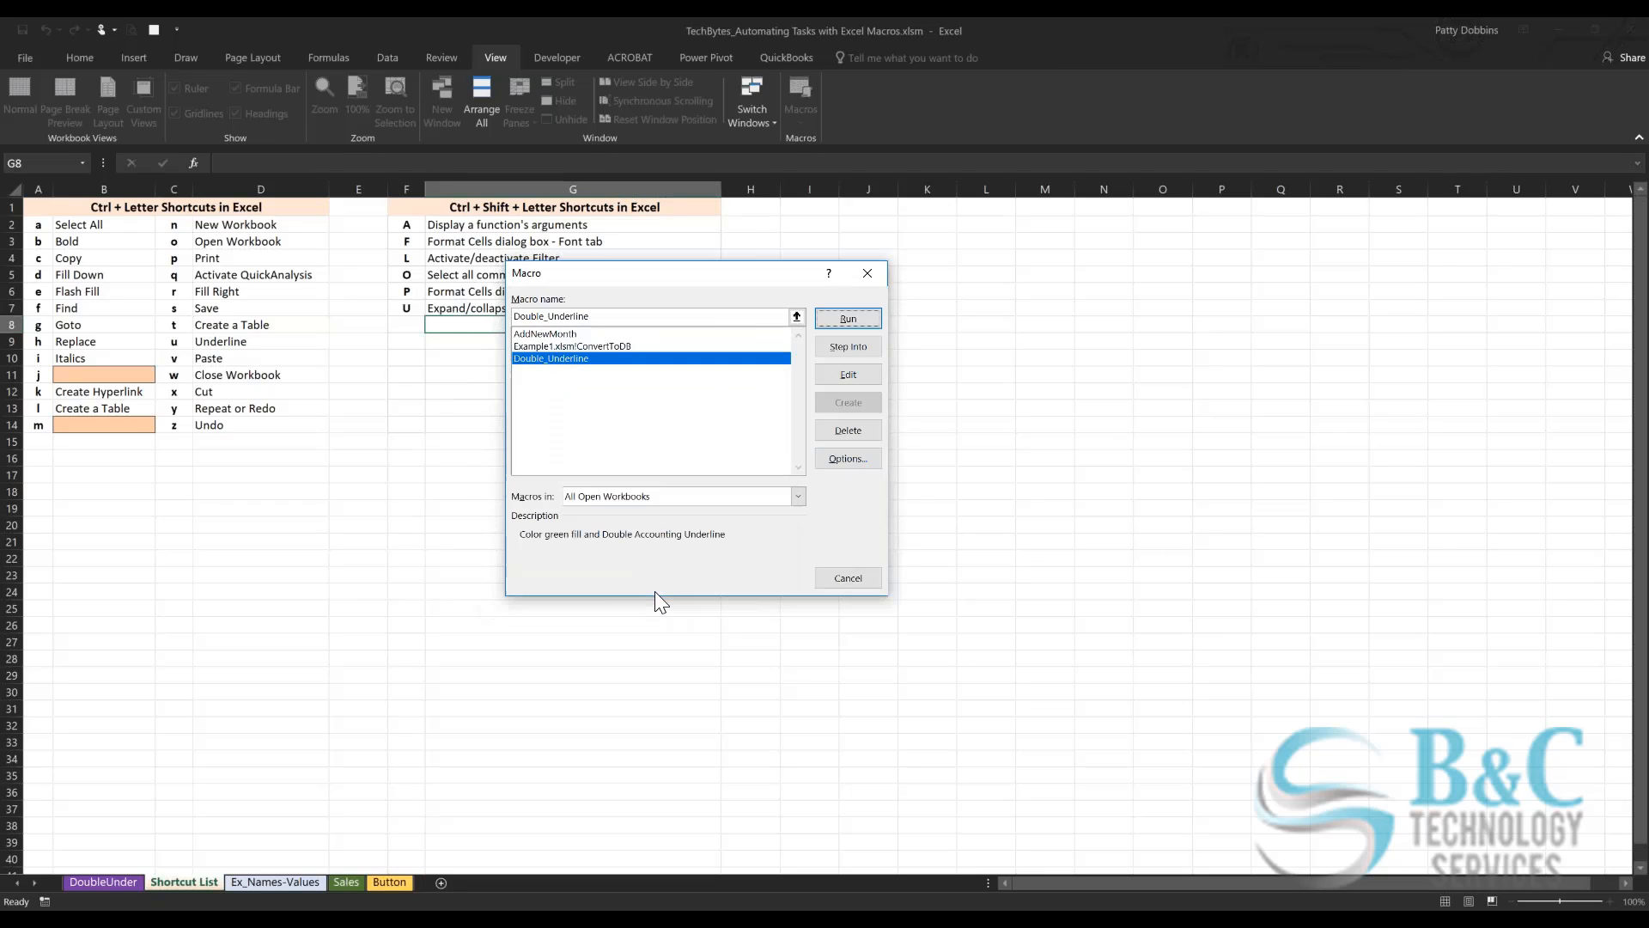
{"action": "left_click", "coordinate": [832, 579]}
{"action": "left_click", "coordinate": [468, 371]}
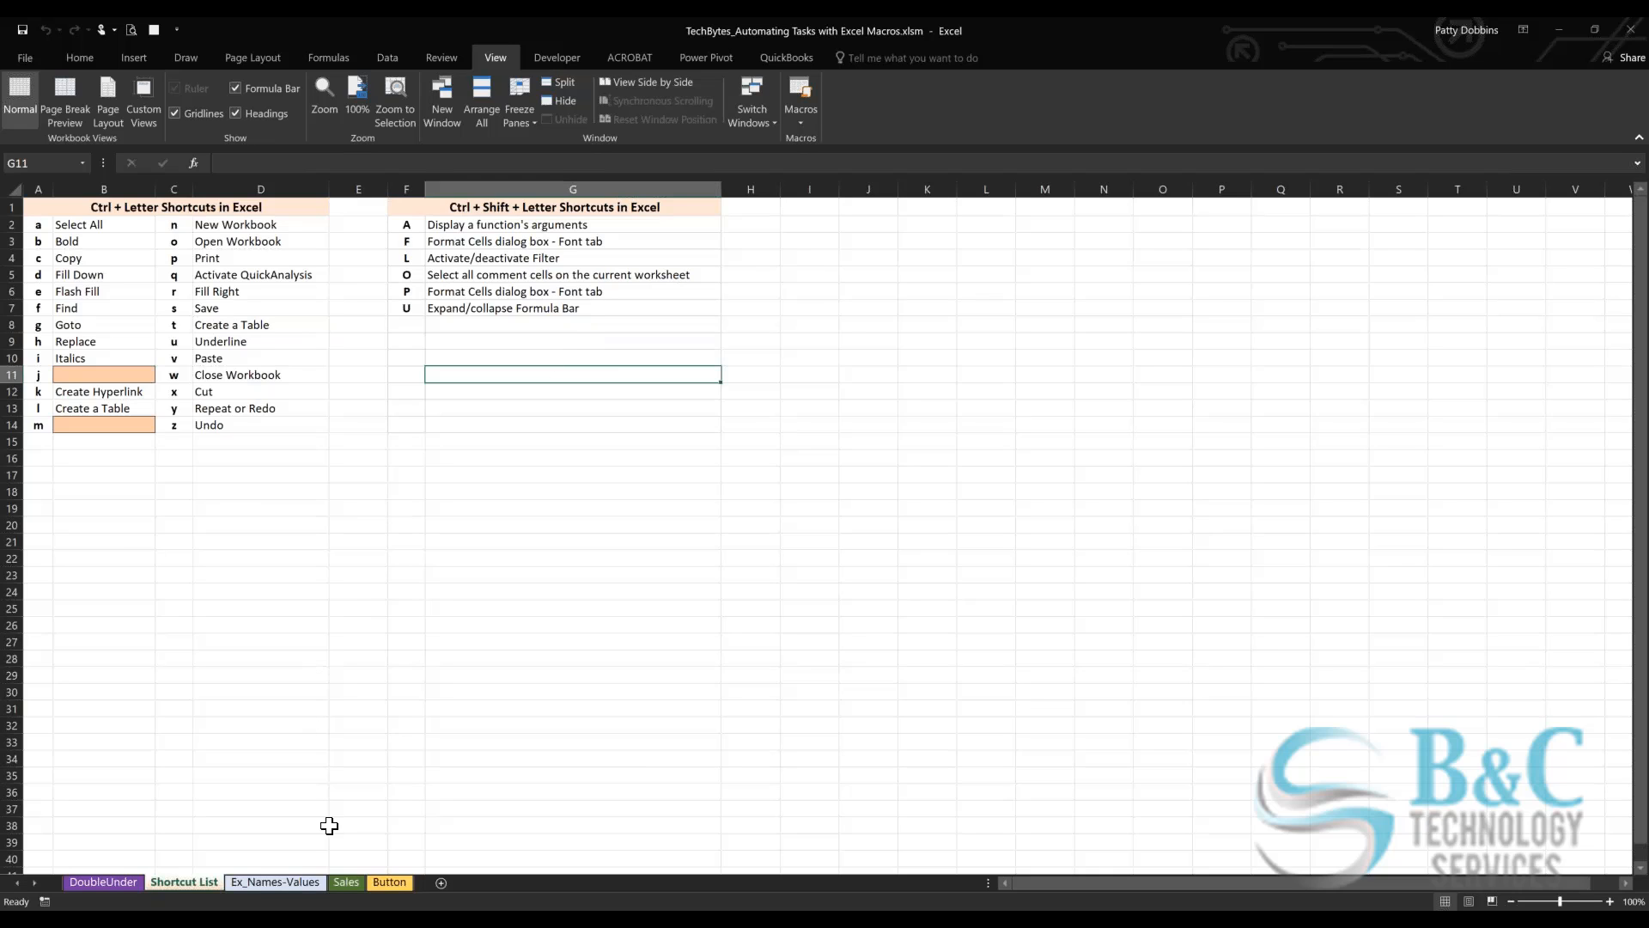
{"action": "scroll", "coordinate": [589, 510], "scroll_direction": "down", "scroll_amount": 1}
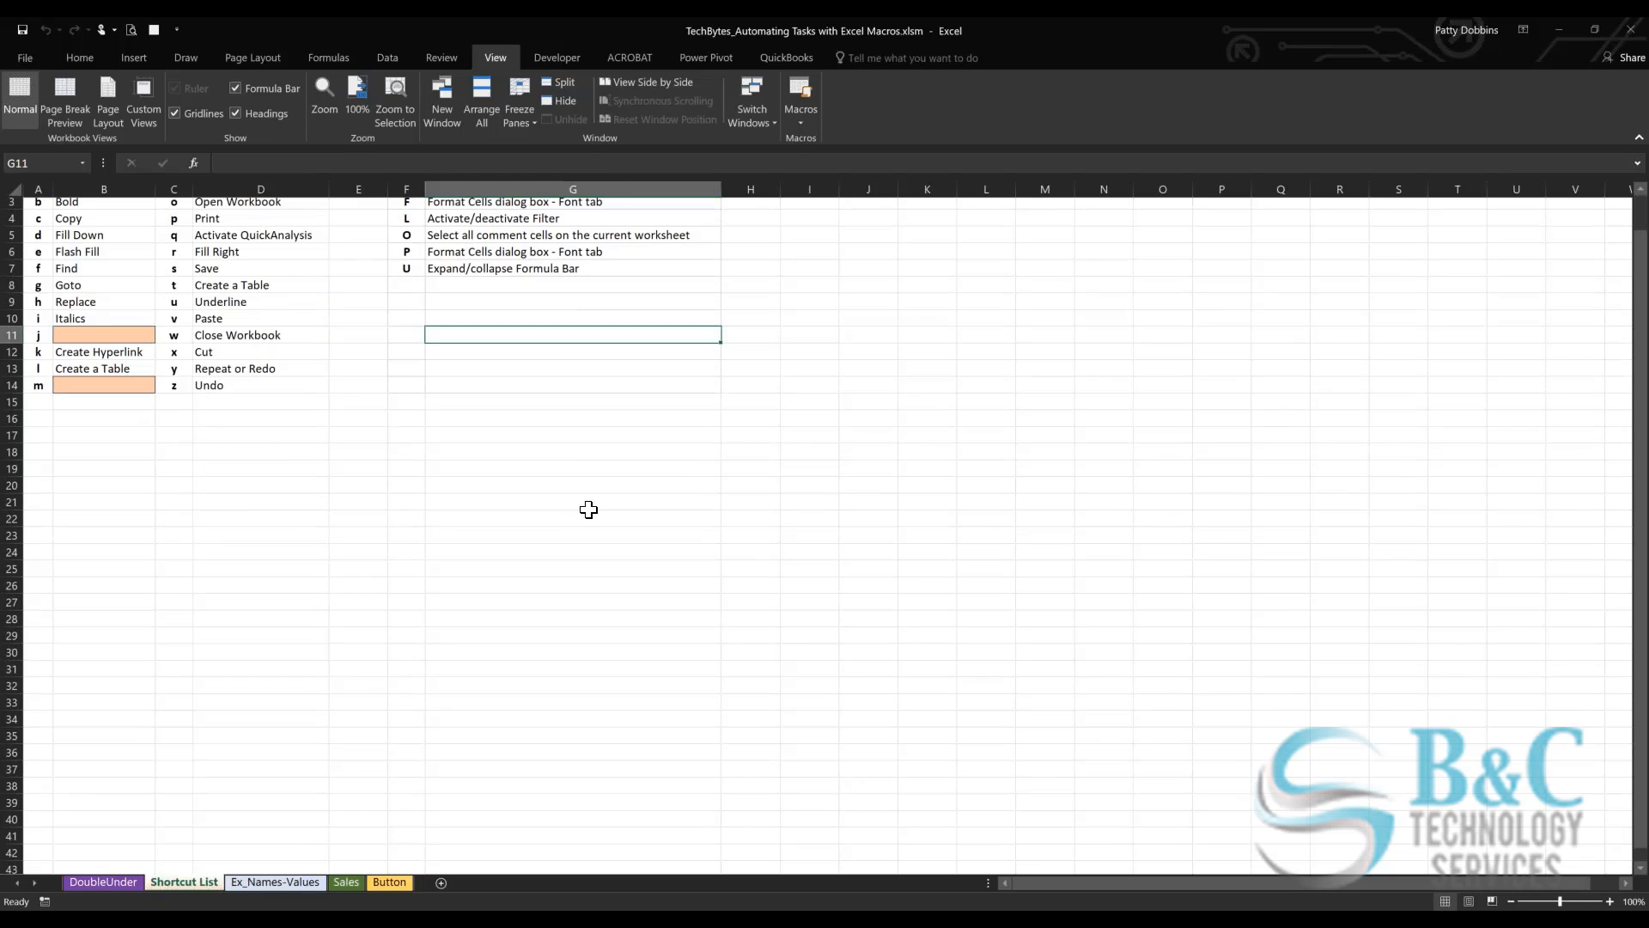
{"action": "scroll", "coordinate": [588, 510], "scroll_direction": "up", "scroll_amount": 1}
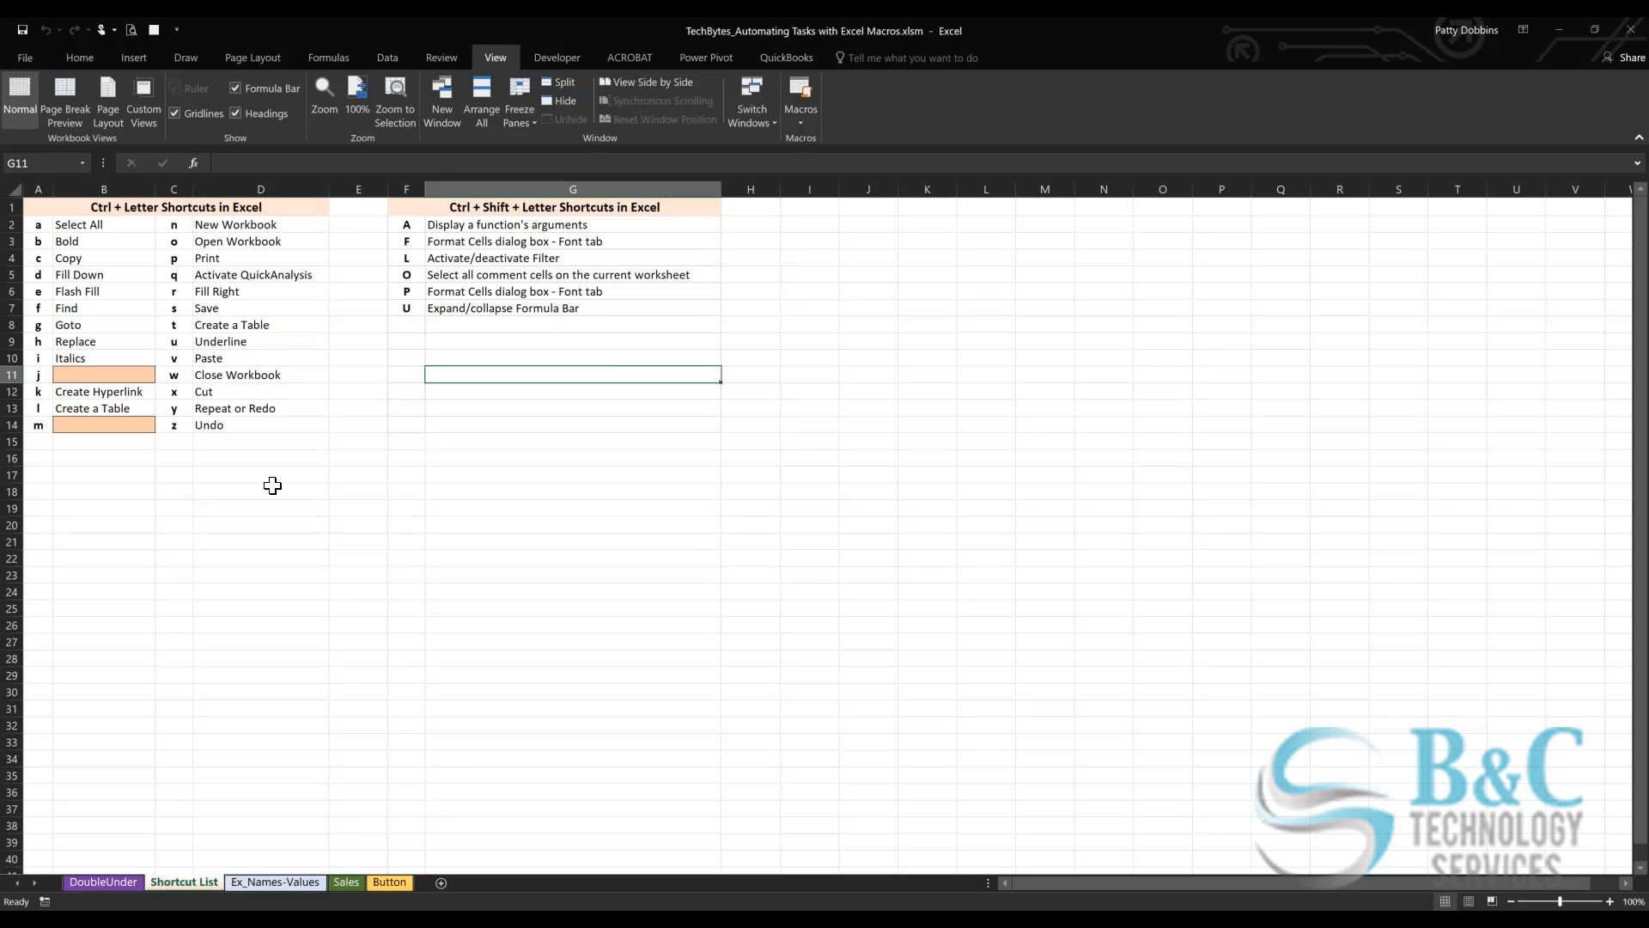
Step: Open the Visual Basic editor and view the code in Module1 and Module2 of the TechBytes workbook project
{"action": "key", "text": "alt+F11"}
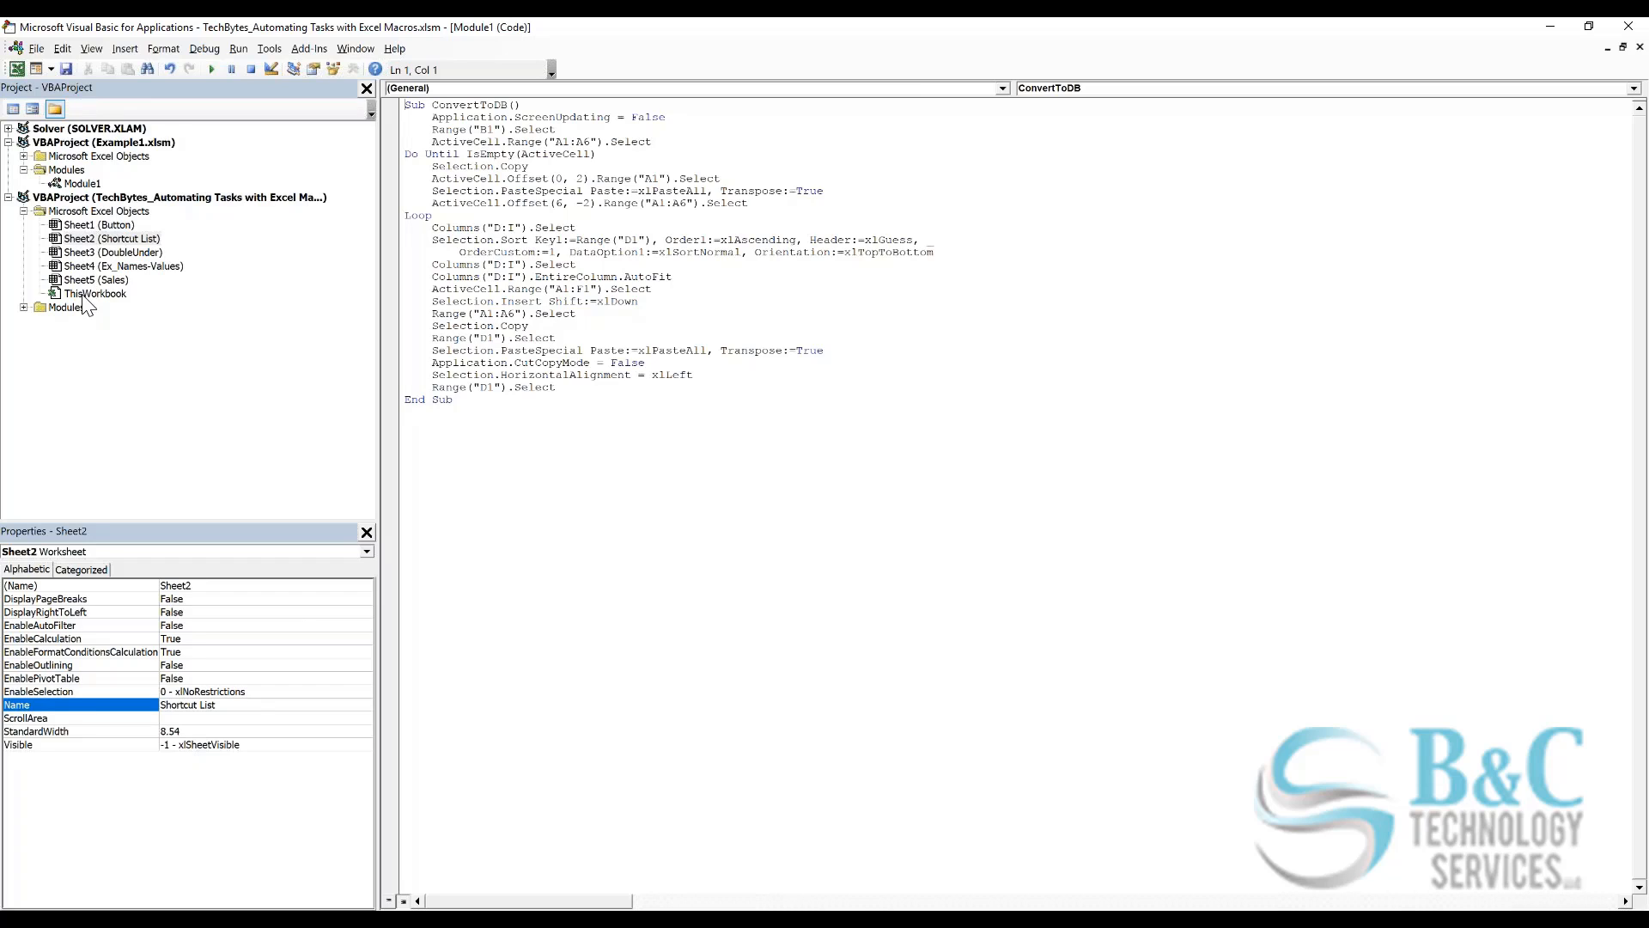
{"action": "left_click", "coordinate": [24, 308]}
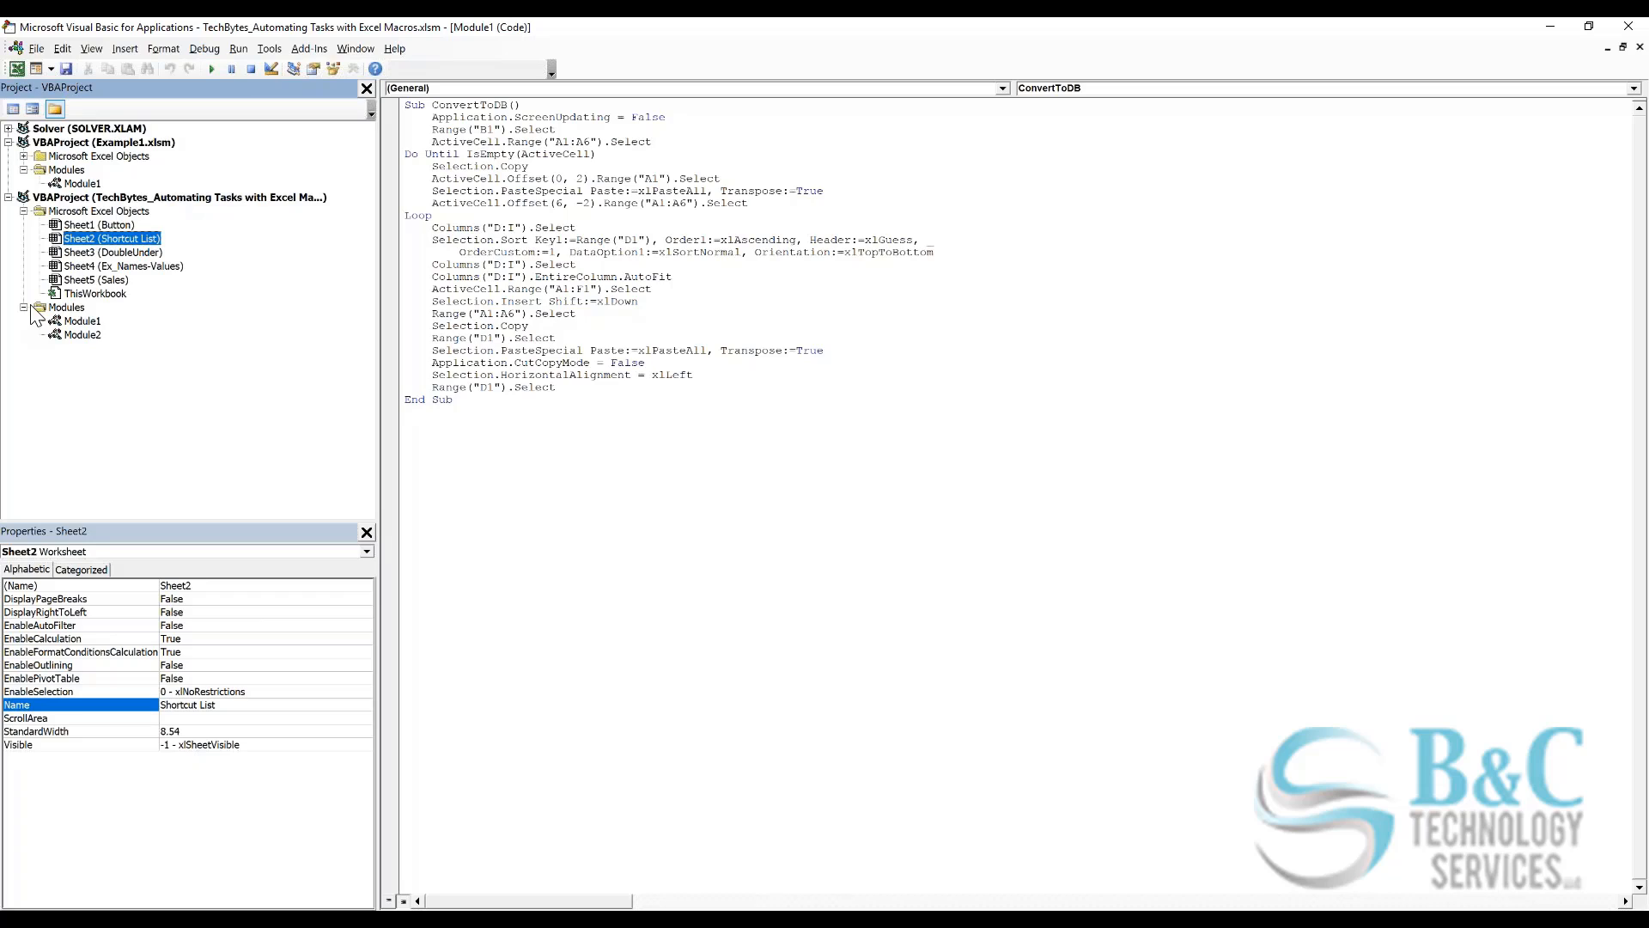
{"action": "left_click", "coordinate": [86, 322]}
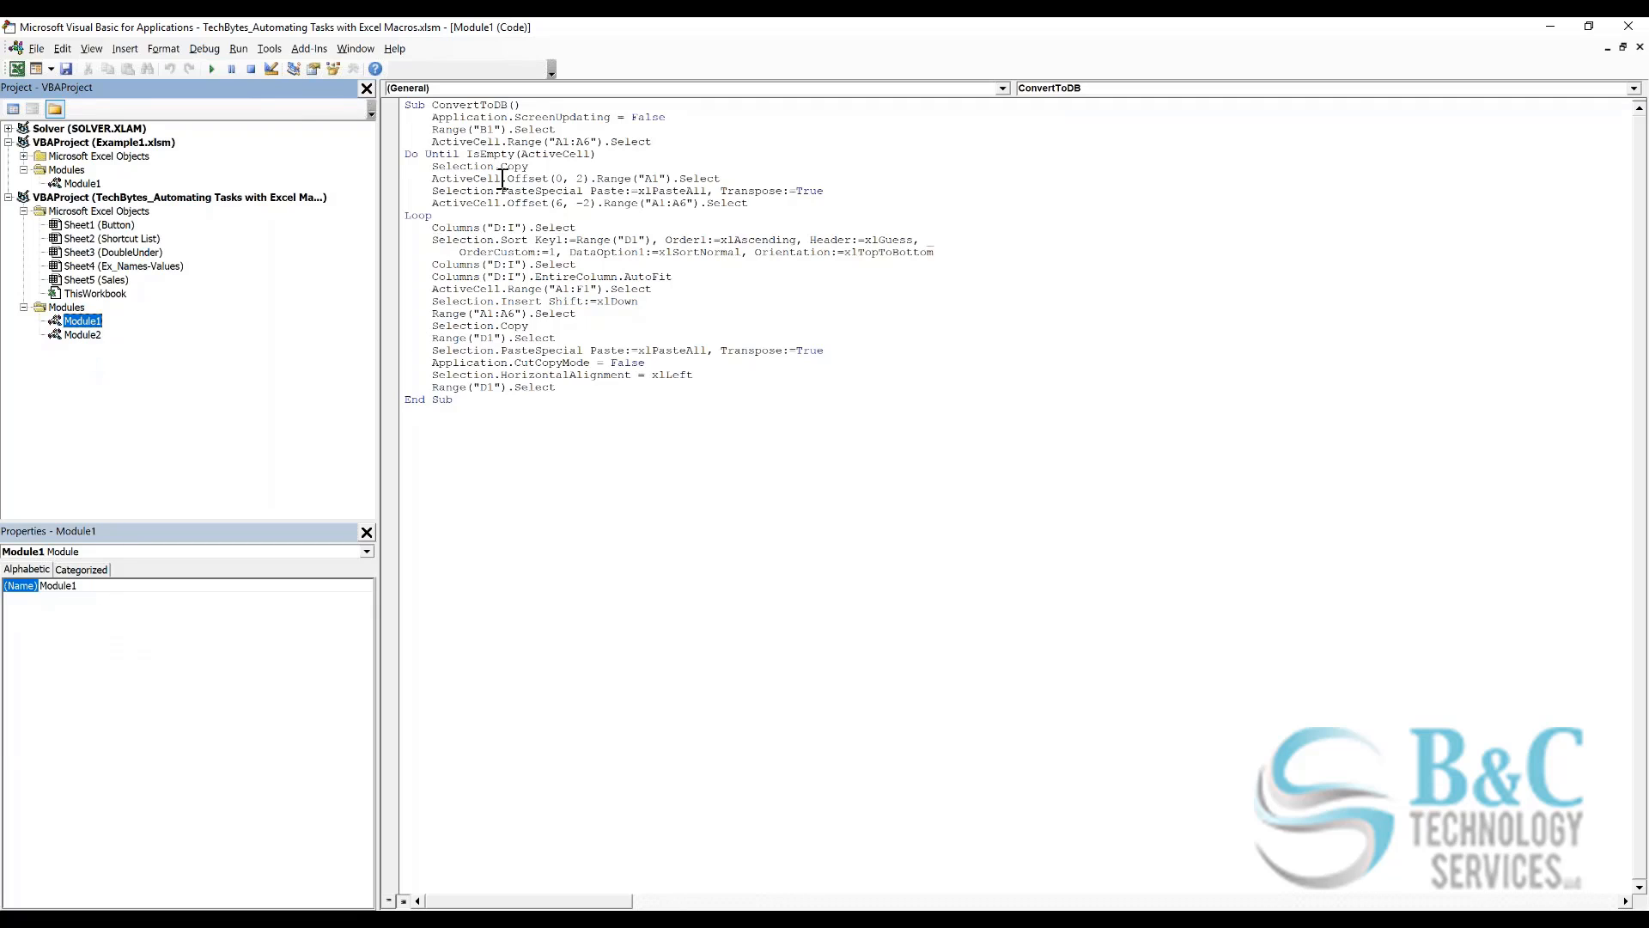
{"action": "double_click", "coordinate": [86, 335]}
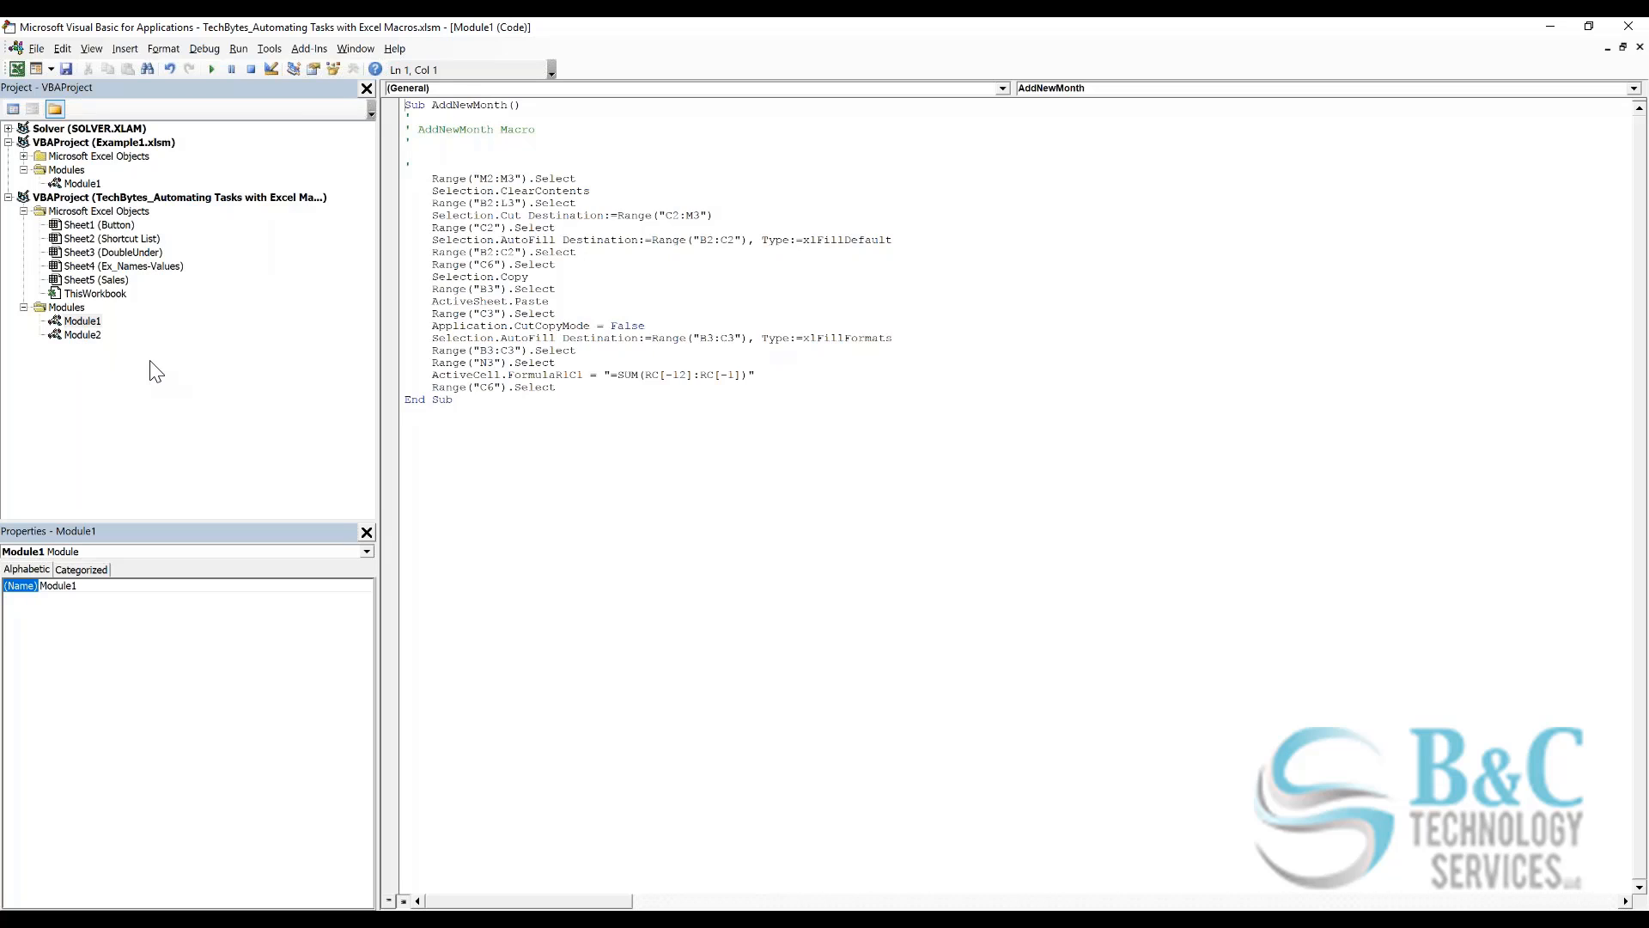
{"action": "double_click", "coordinate": [84, 337]}
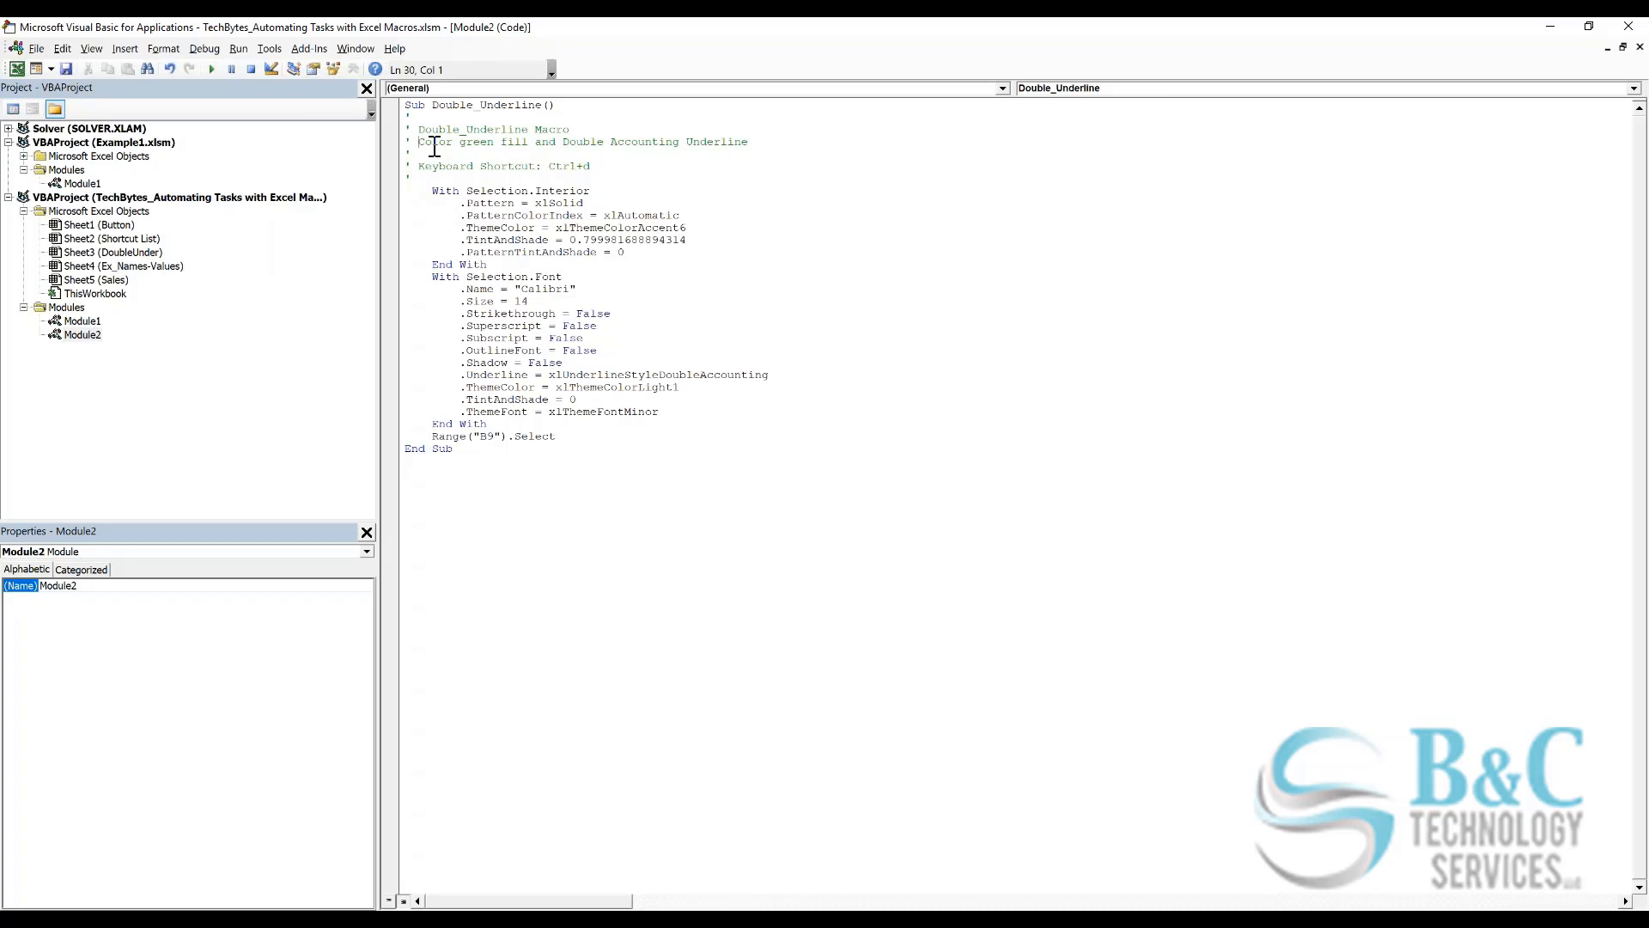
Step: Set the font size to 12 in the Double_Underline macro code in Module2
{"action": "left_click_drag", "start_coordinate": [419, 143], "coordinate": [438, 143]}
{"action": "left_click_drag", "start_coordinate": [569, 289], "coordinate": [522, 292]}
{"action": "left_click", "coordinate": [534, 301]}
{"action": "key", "text": "BackSpace"}
{"action": "type", "text": "2"}
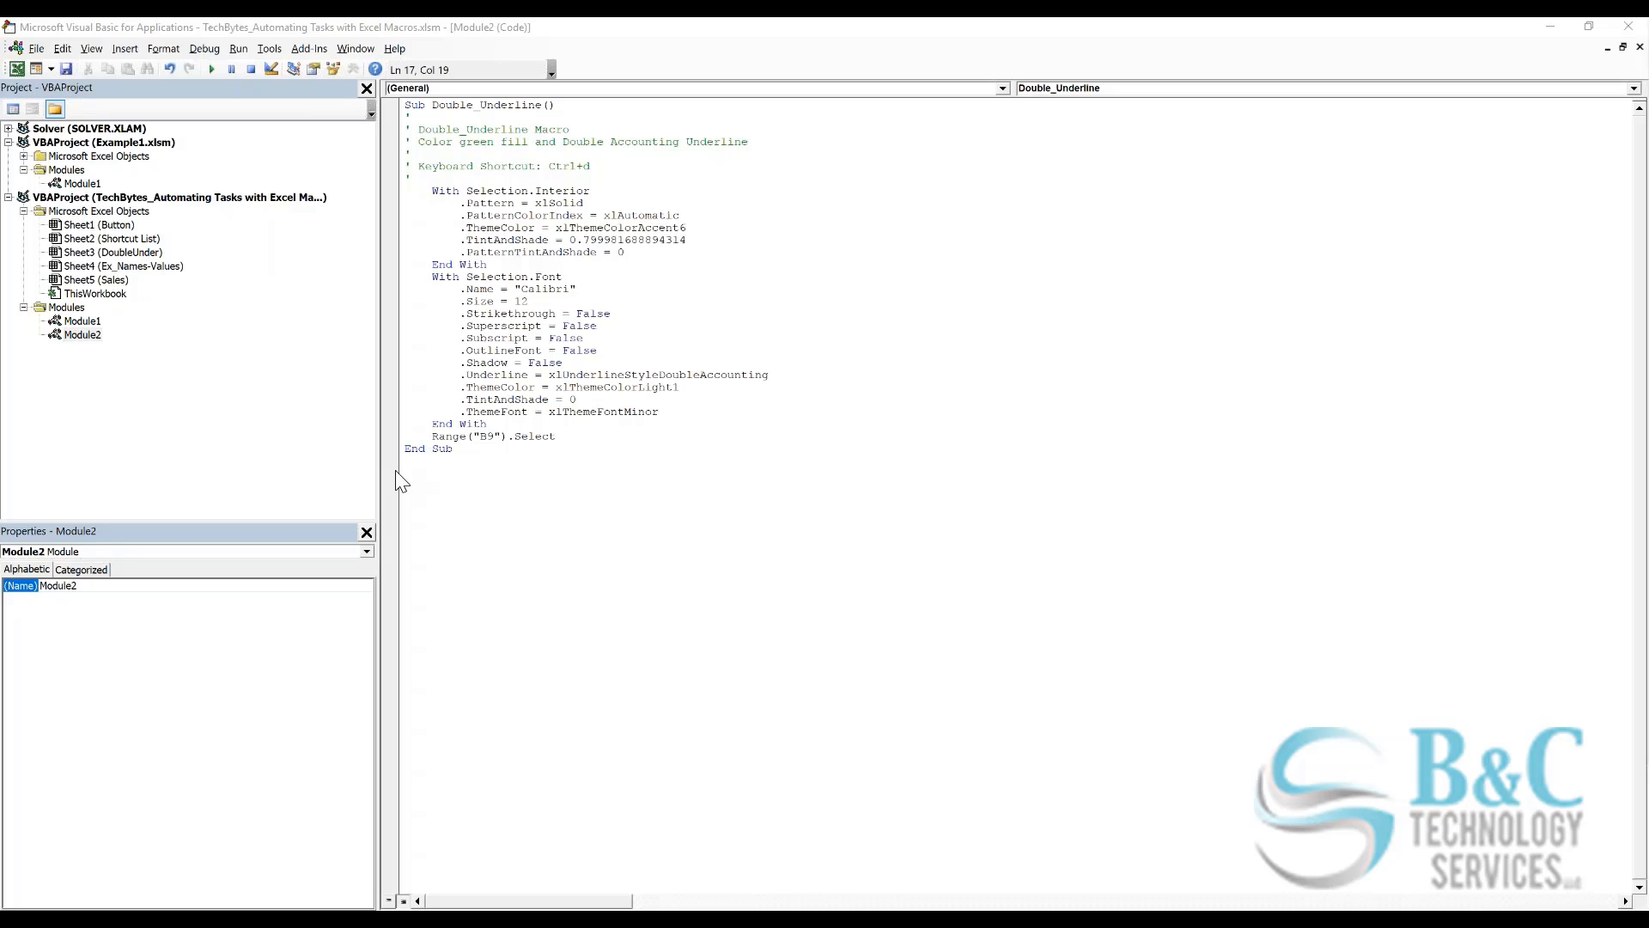
Step: Widen the Project Explorer and Properties panes, and close the Visual Basic editor
{"action": "left_click_drag", "start_coordinate": [377, 475], "coordinate": [414, 462]}
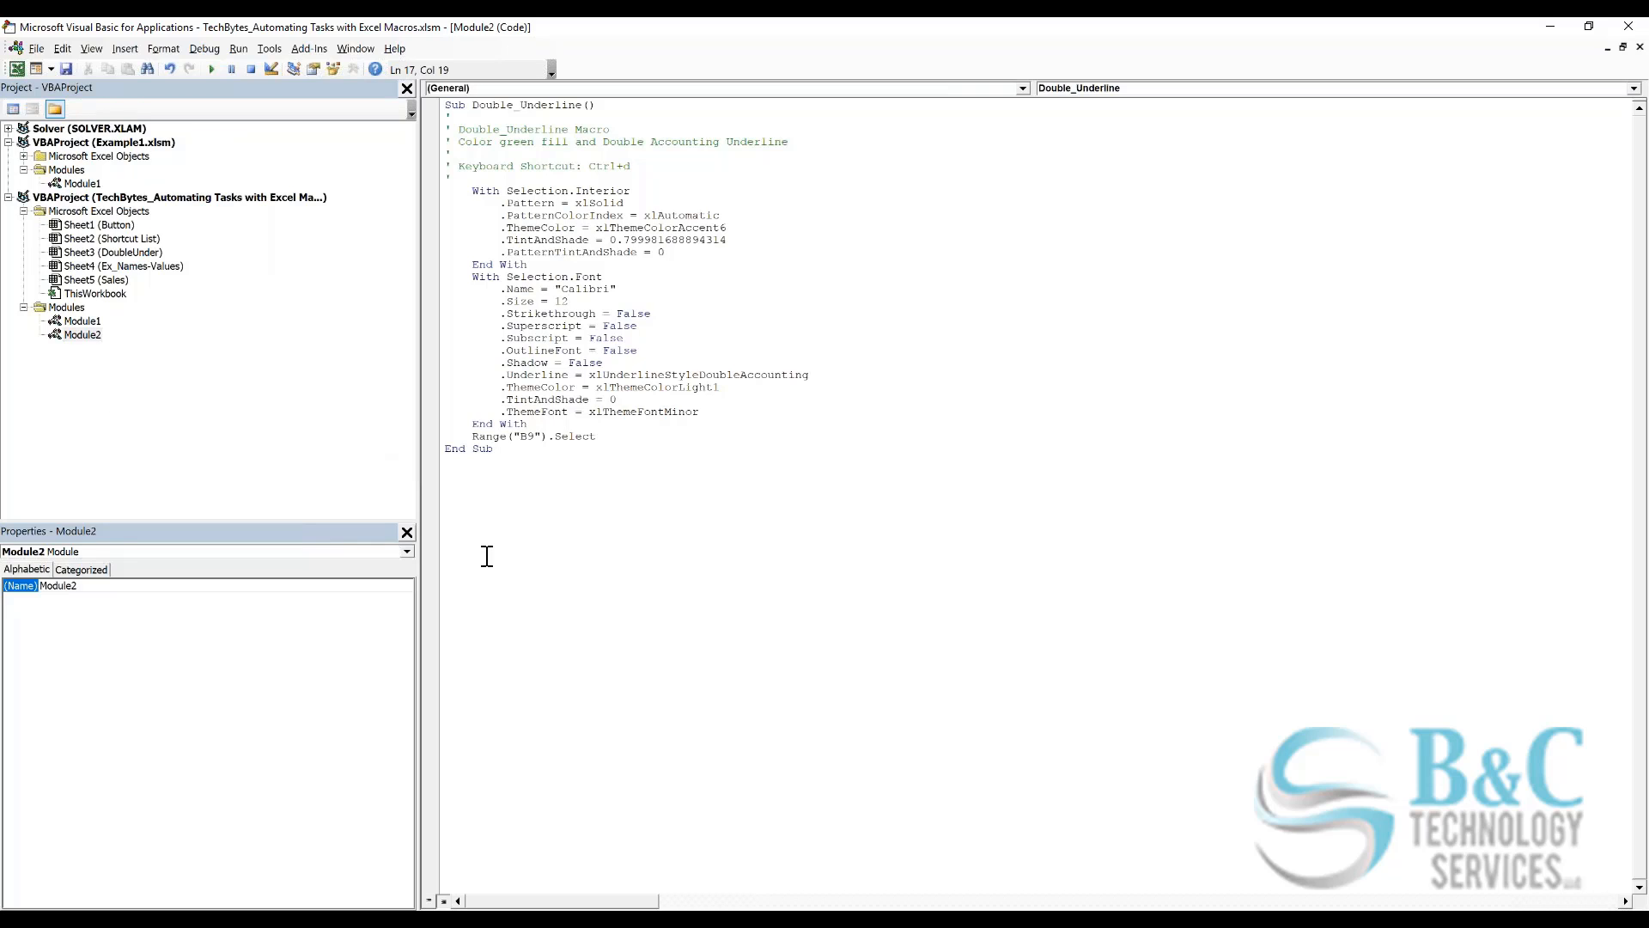
{"action": "left_click", "coordinate": [92, 49]}
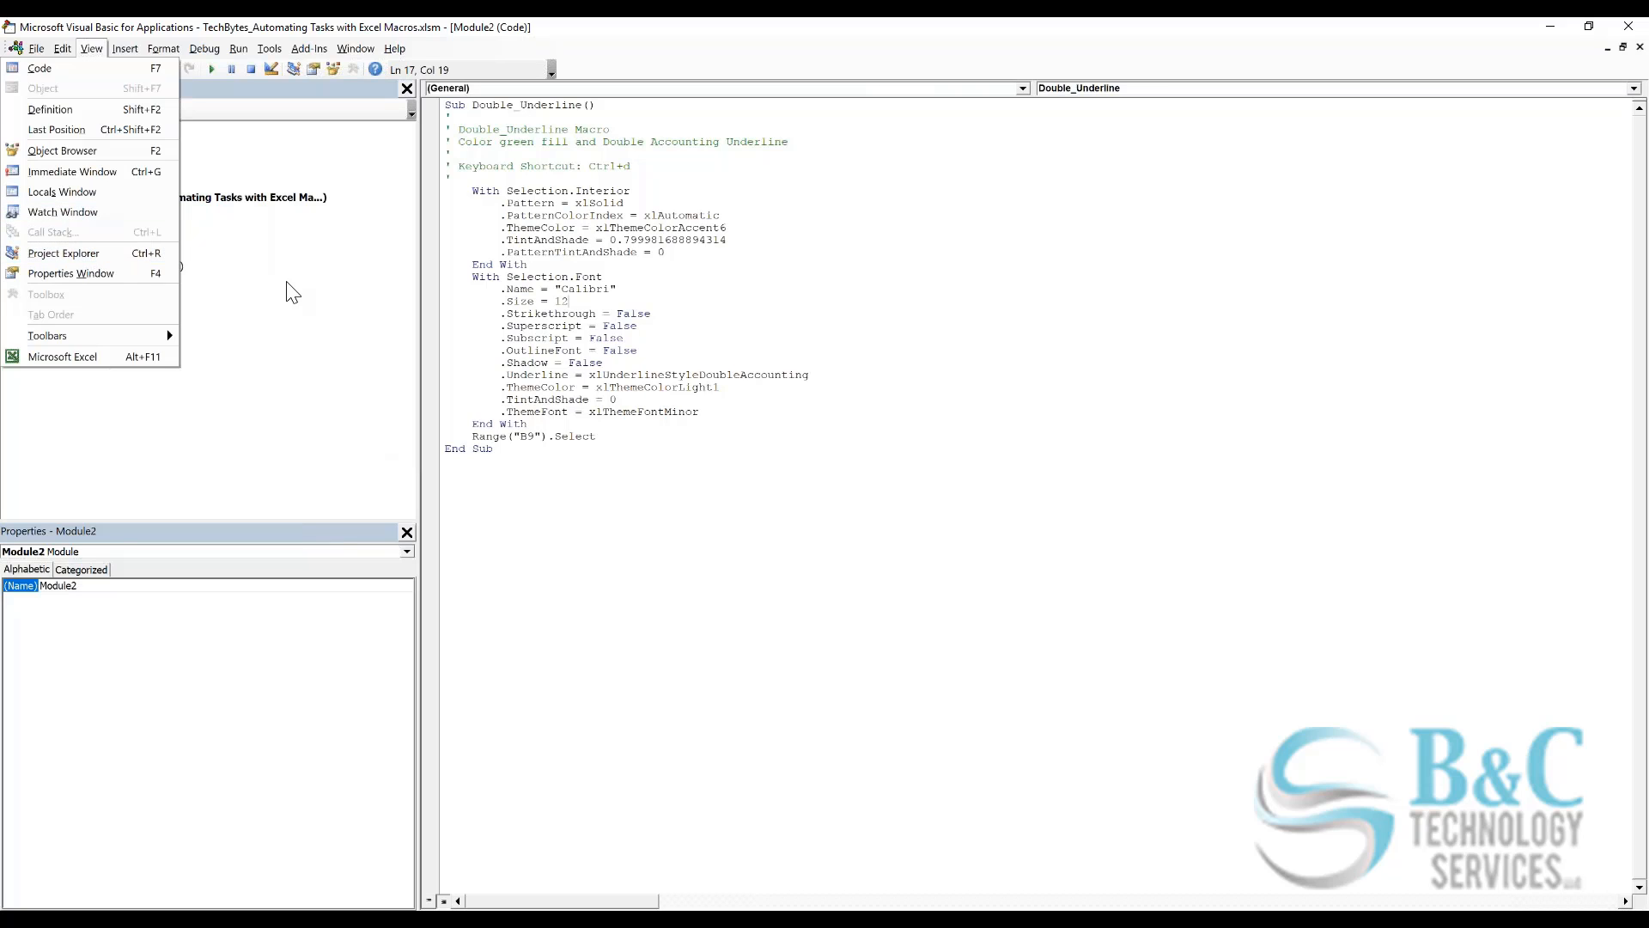
{"action": "key", "text": "ctrl+r"}
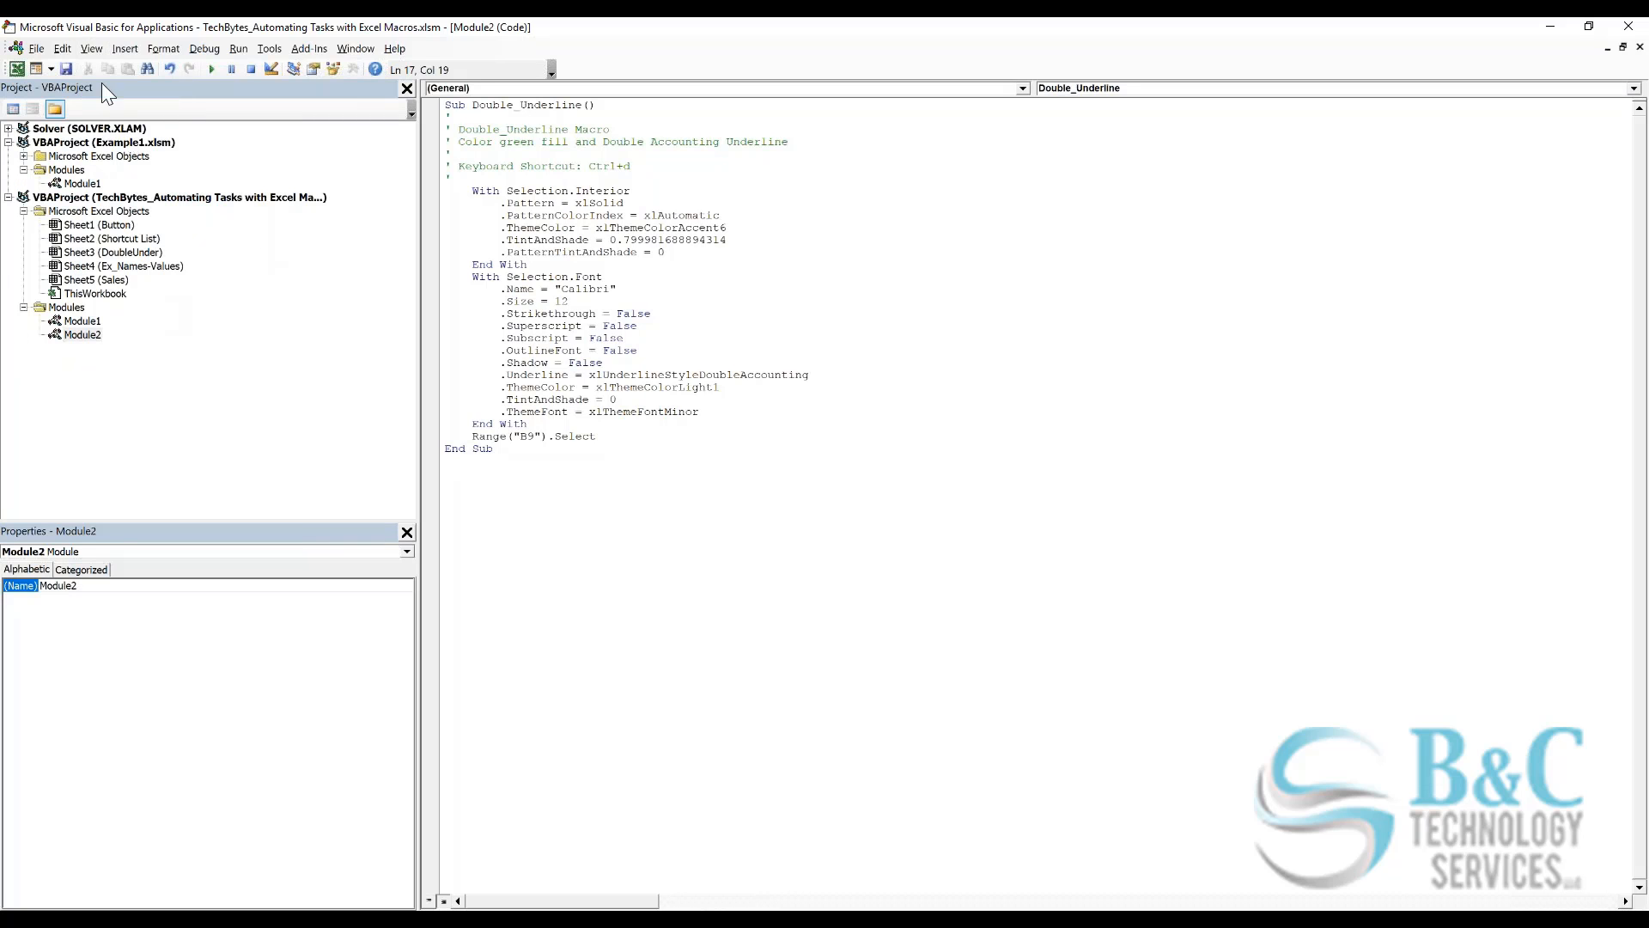
{"action": "left_click", "coordinate": [91, 48]}
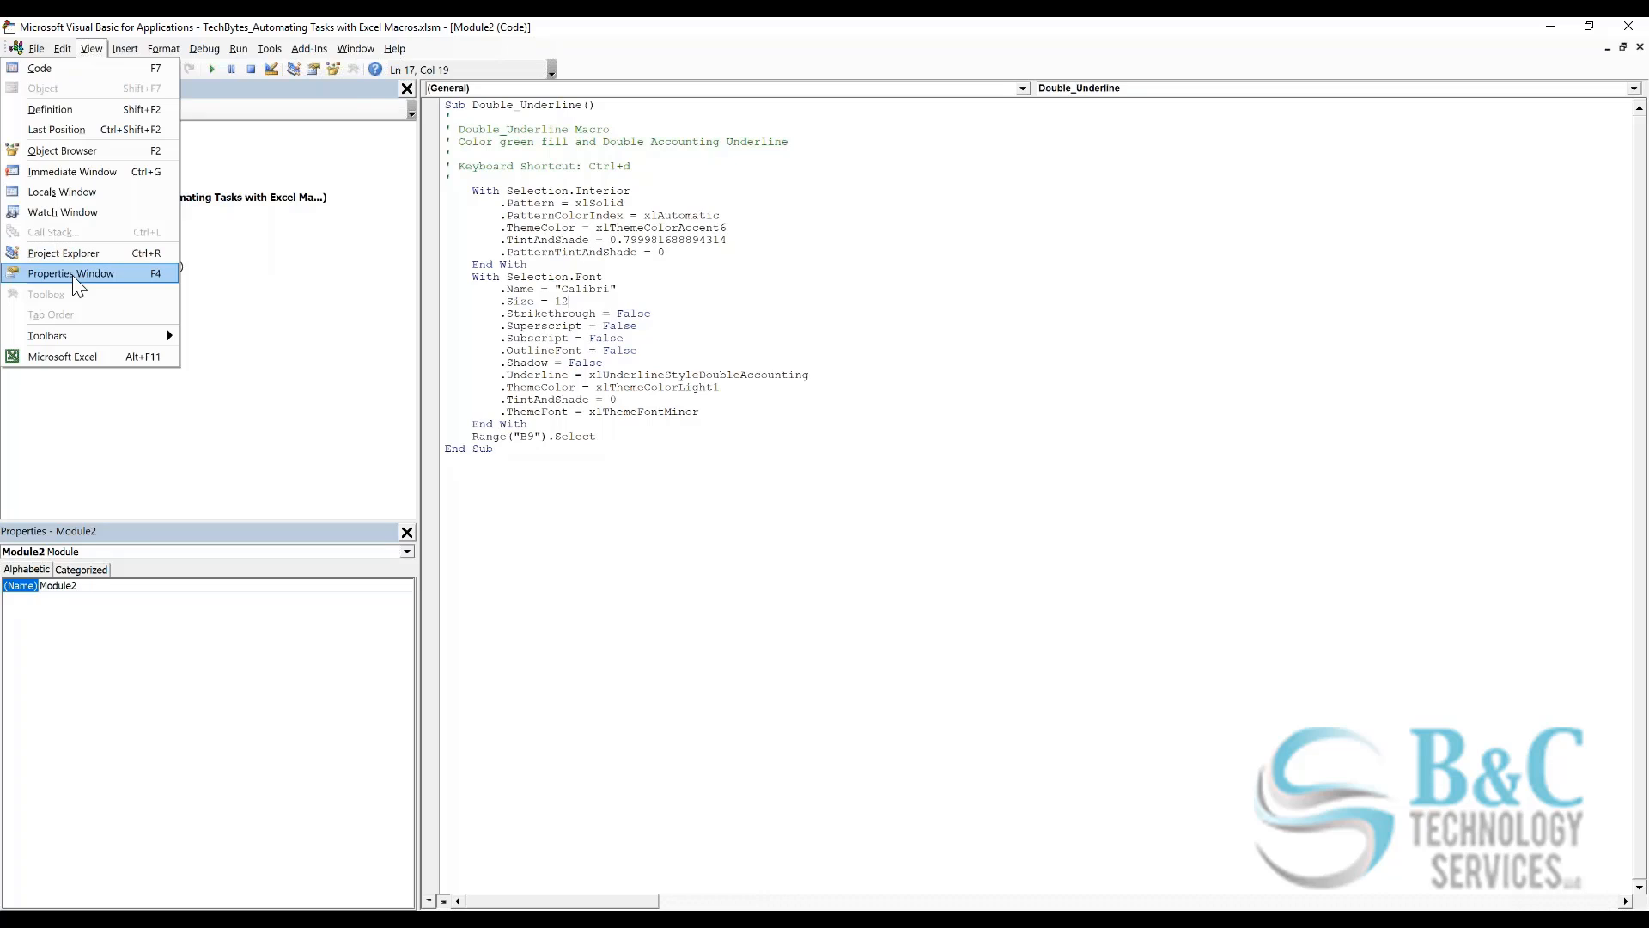
{"action": "left_click", "coordinate": [312, 371]}
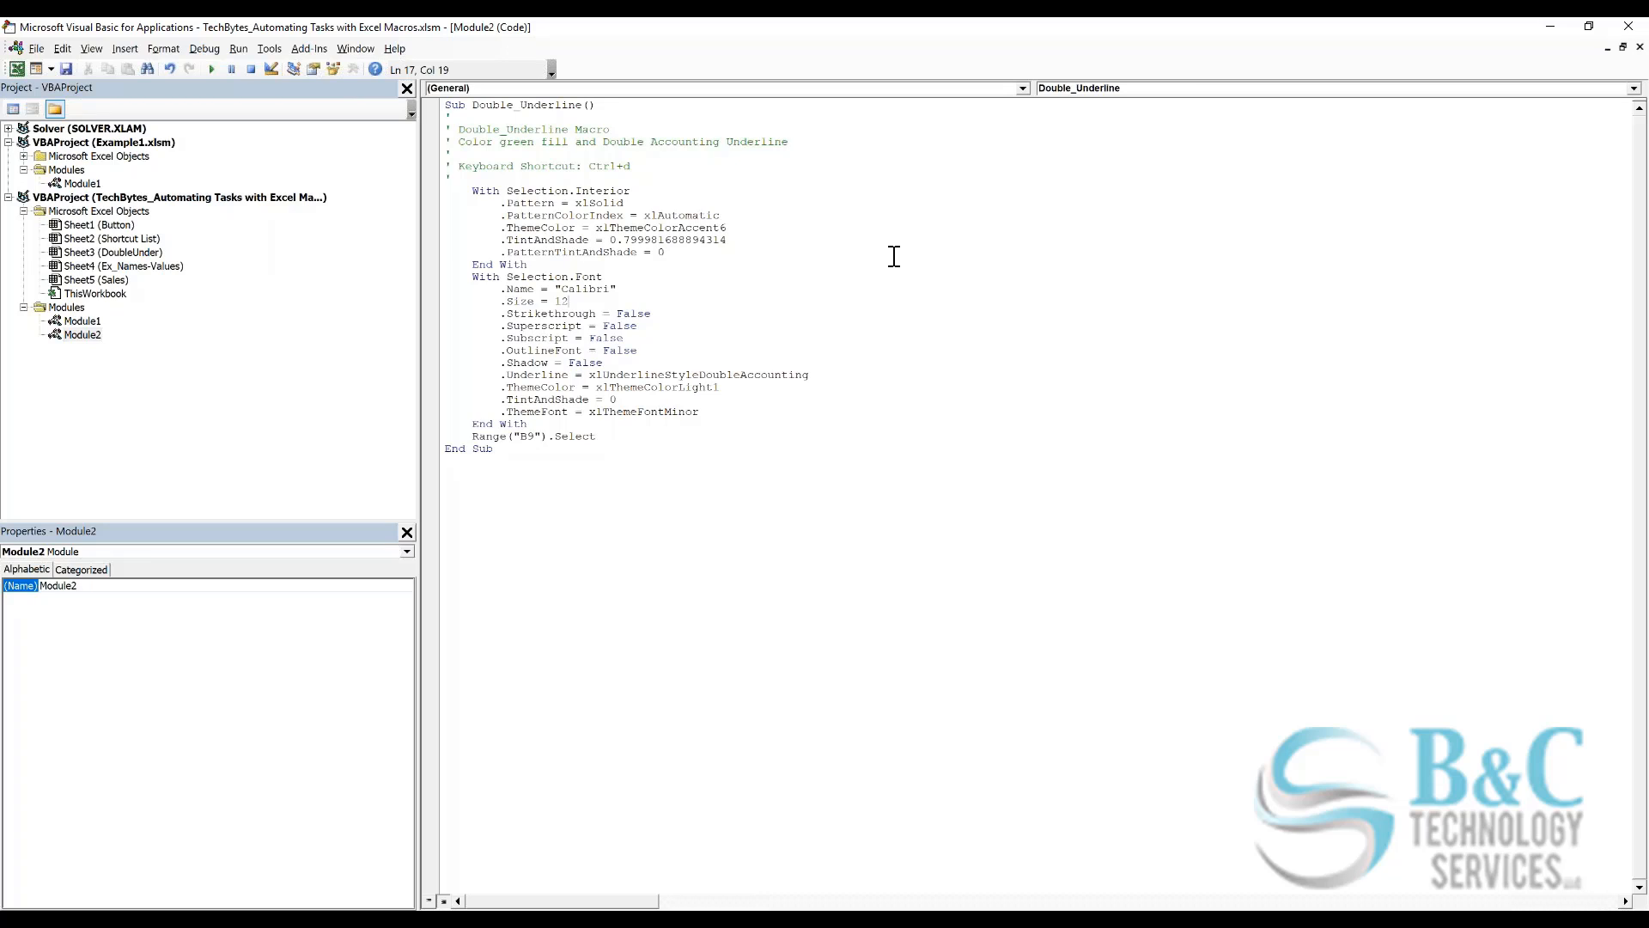
{"action": "left_click", "coordinate": [1630, 30]}
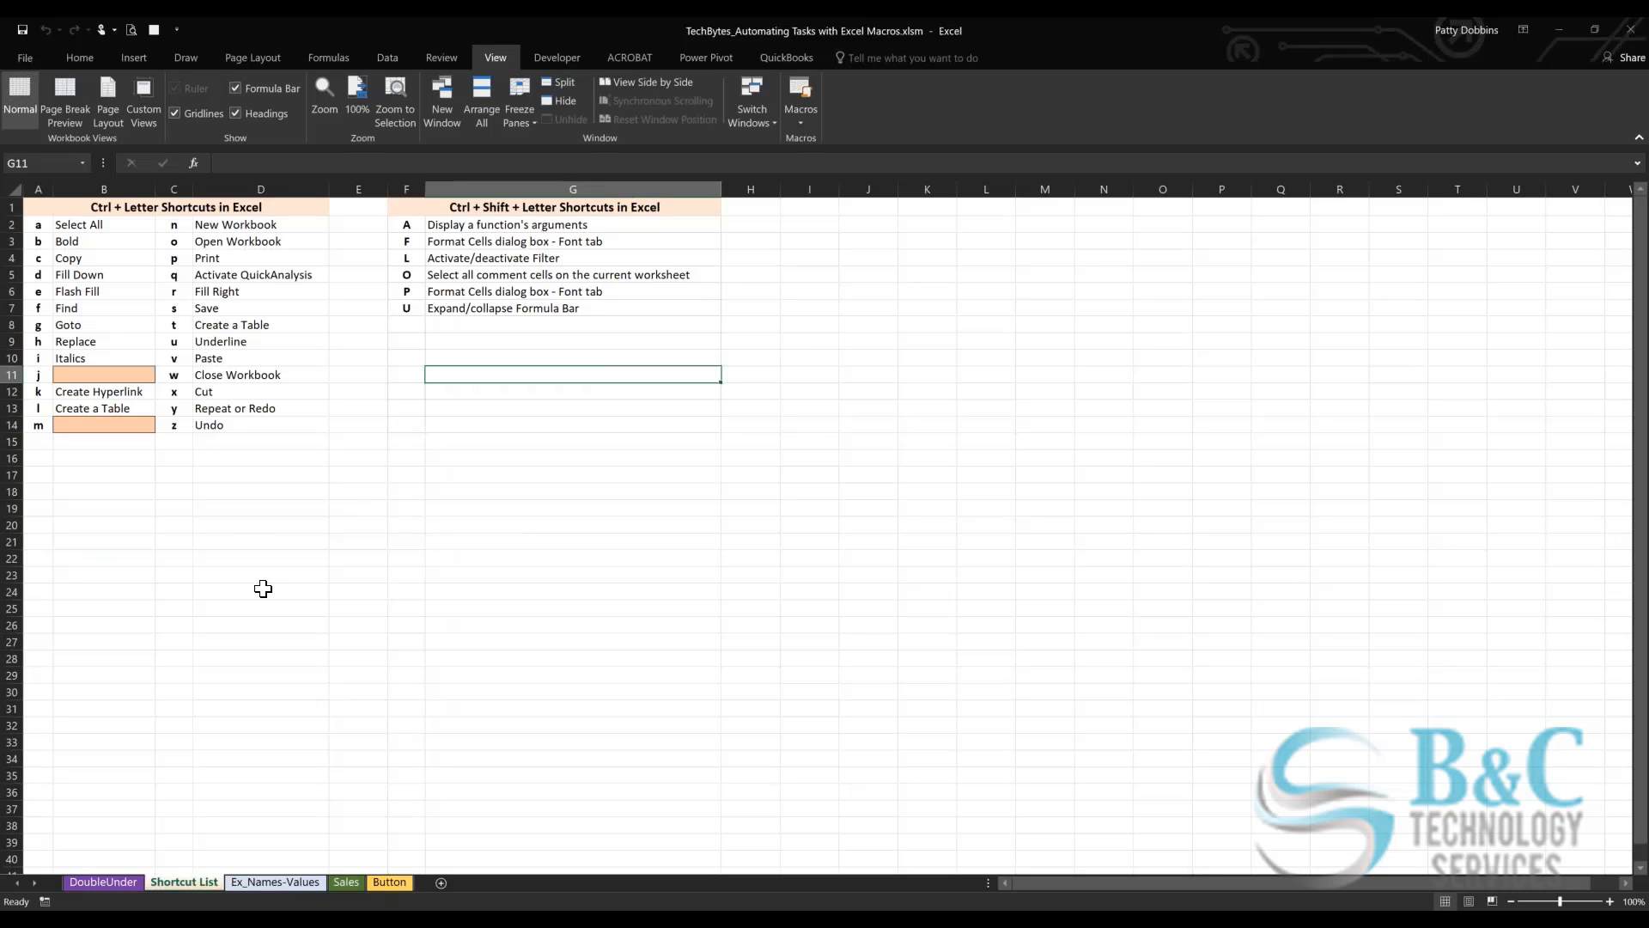
Step: Examine the PROPER(TRIM()) formulas in column B of the Ex_Names-Values sheet against the raw employee names in column A
{"action": "left_click", "coordinate": [255, 881]}
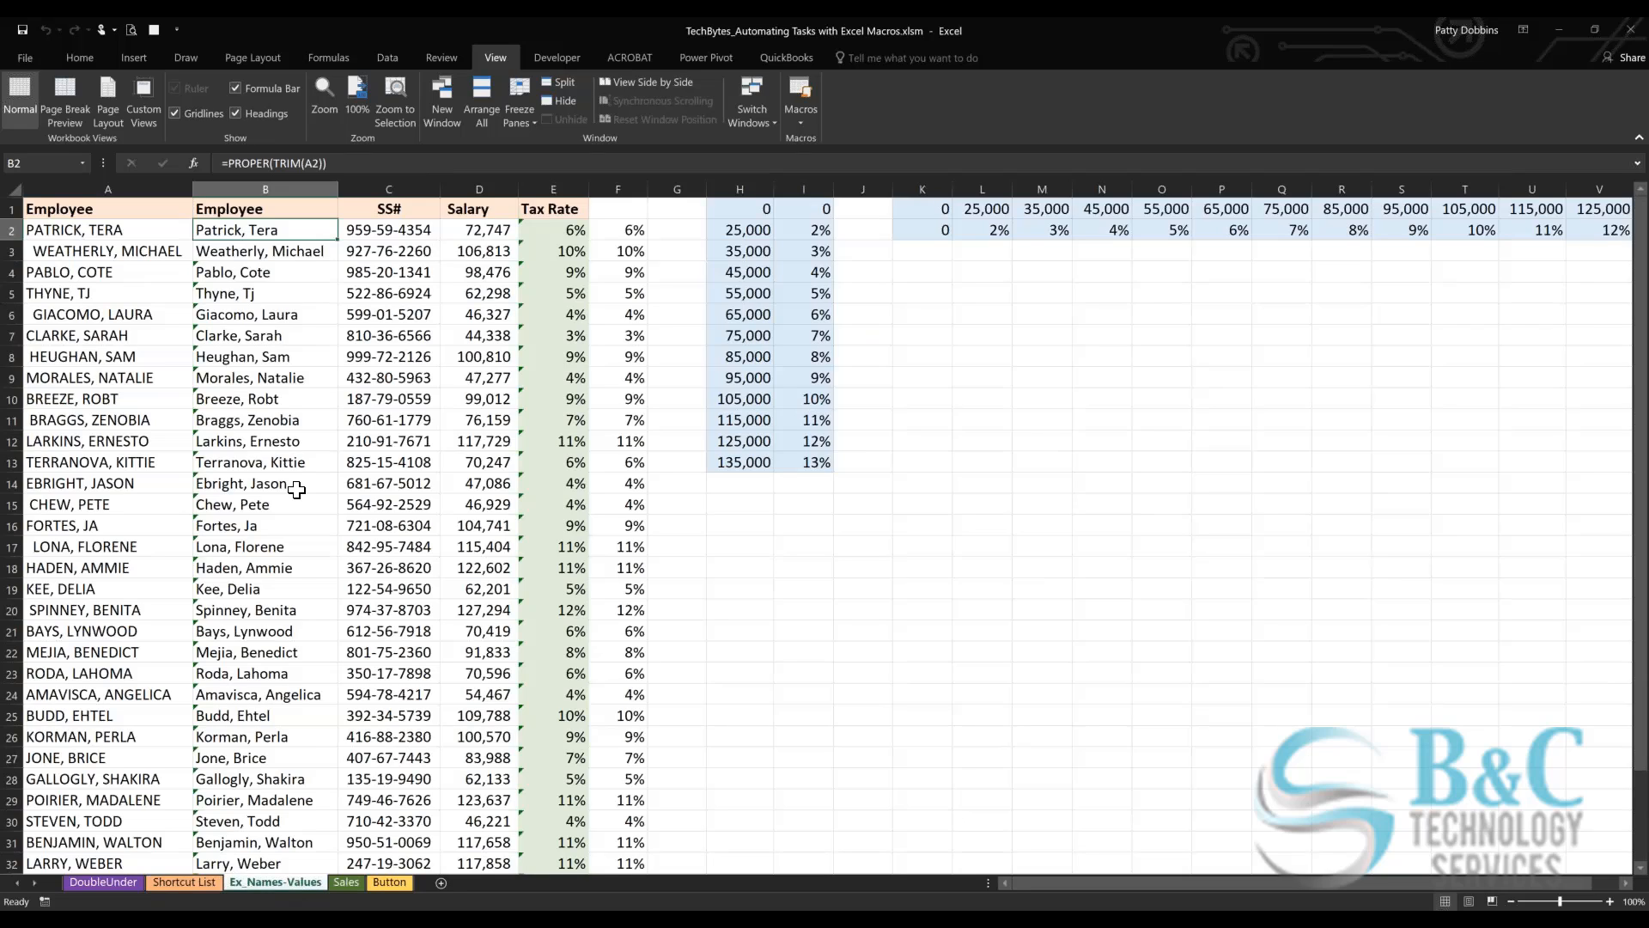
{"action": "left_click", "coordinate": [246, 250]}
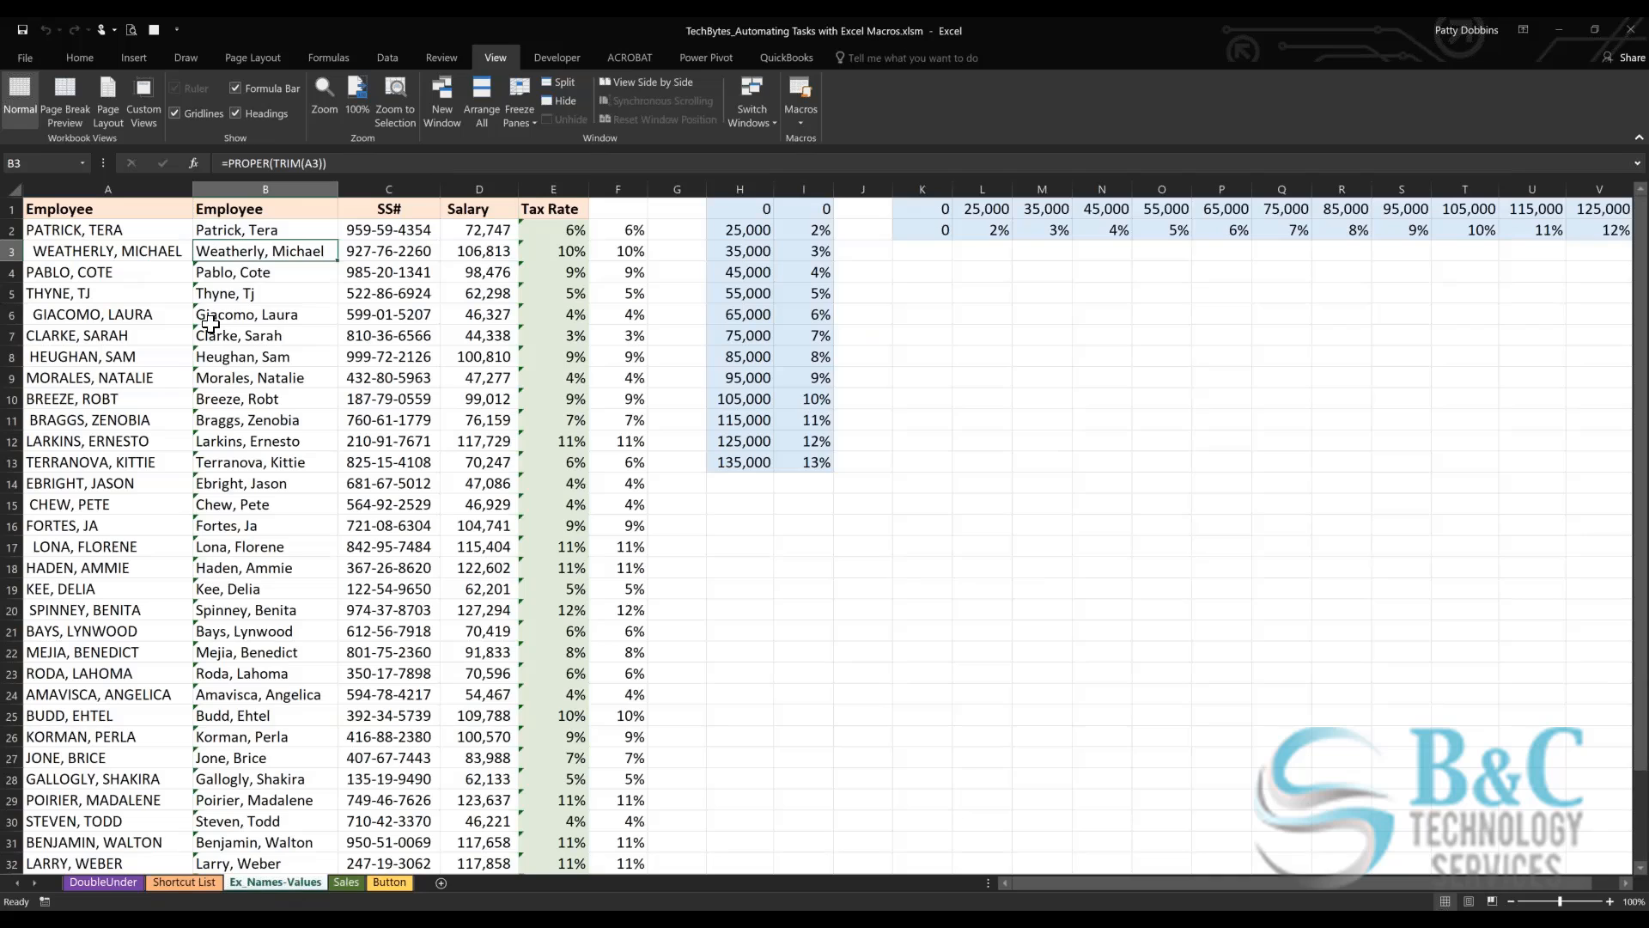
{"action": "left_click_drag", "start_coordinate": [106, 238], "coordinate": [86, 486]}
{"action": "left_click", "coordinate": [37, 546]}
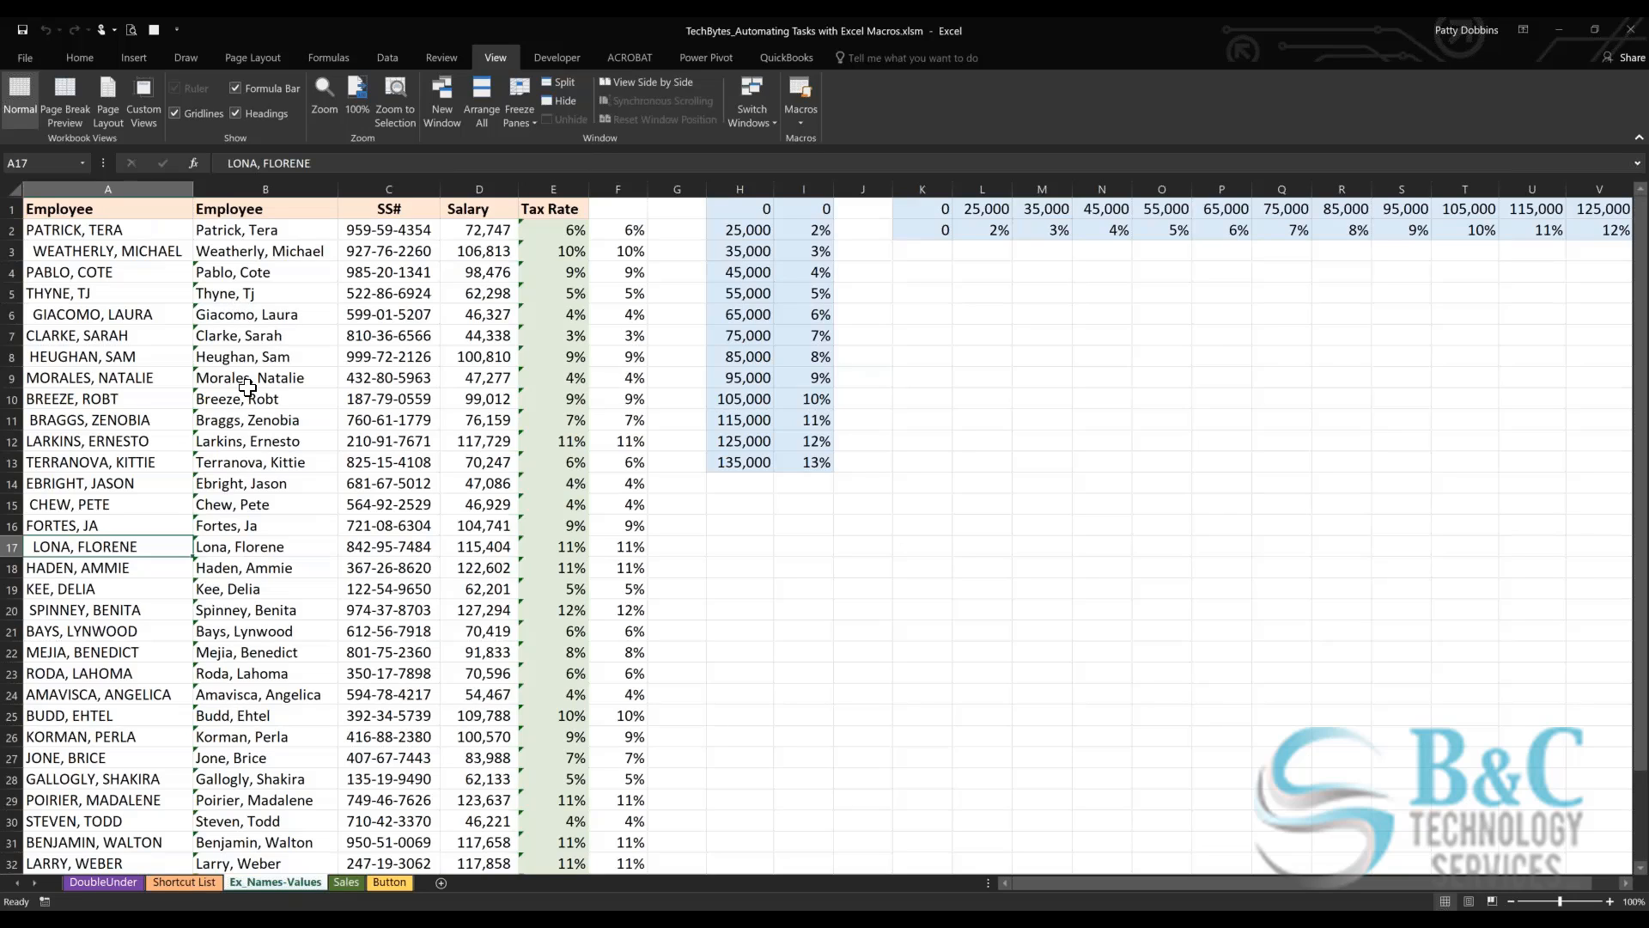
{"action": "left_click", "coordinate": [32, 315]}
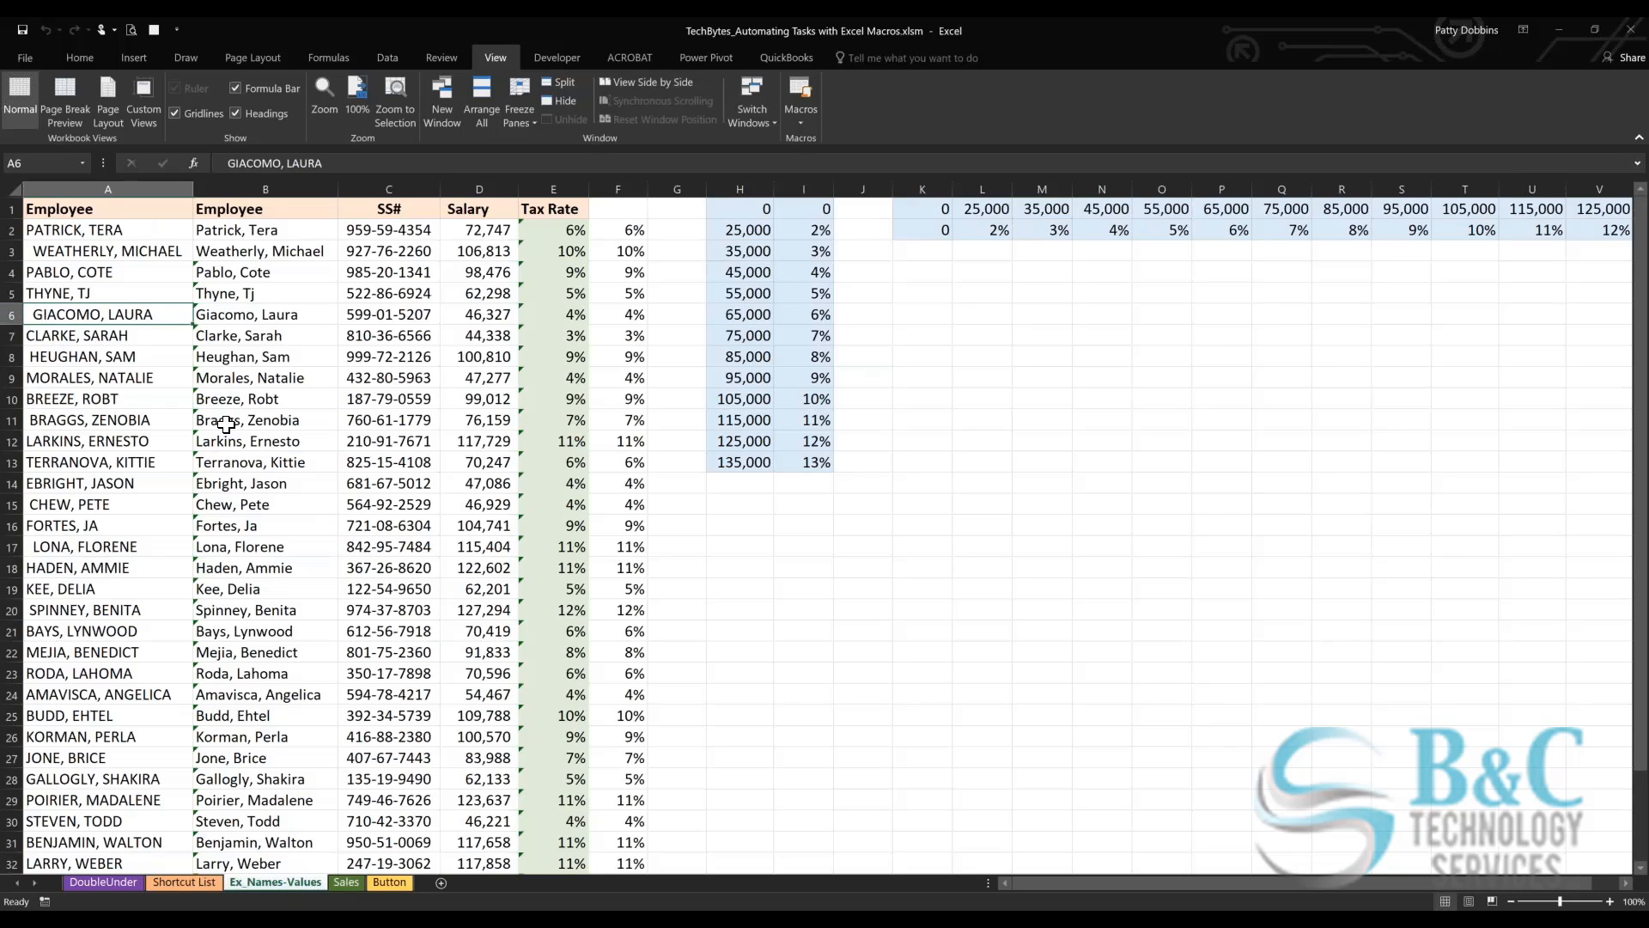
{"action": "left_click", "coordinate": [284, 327]}
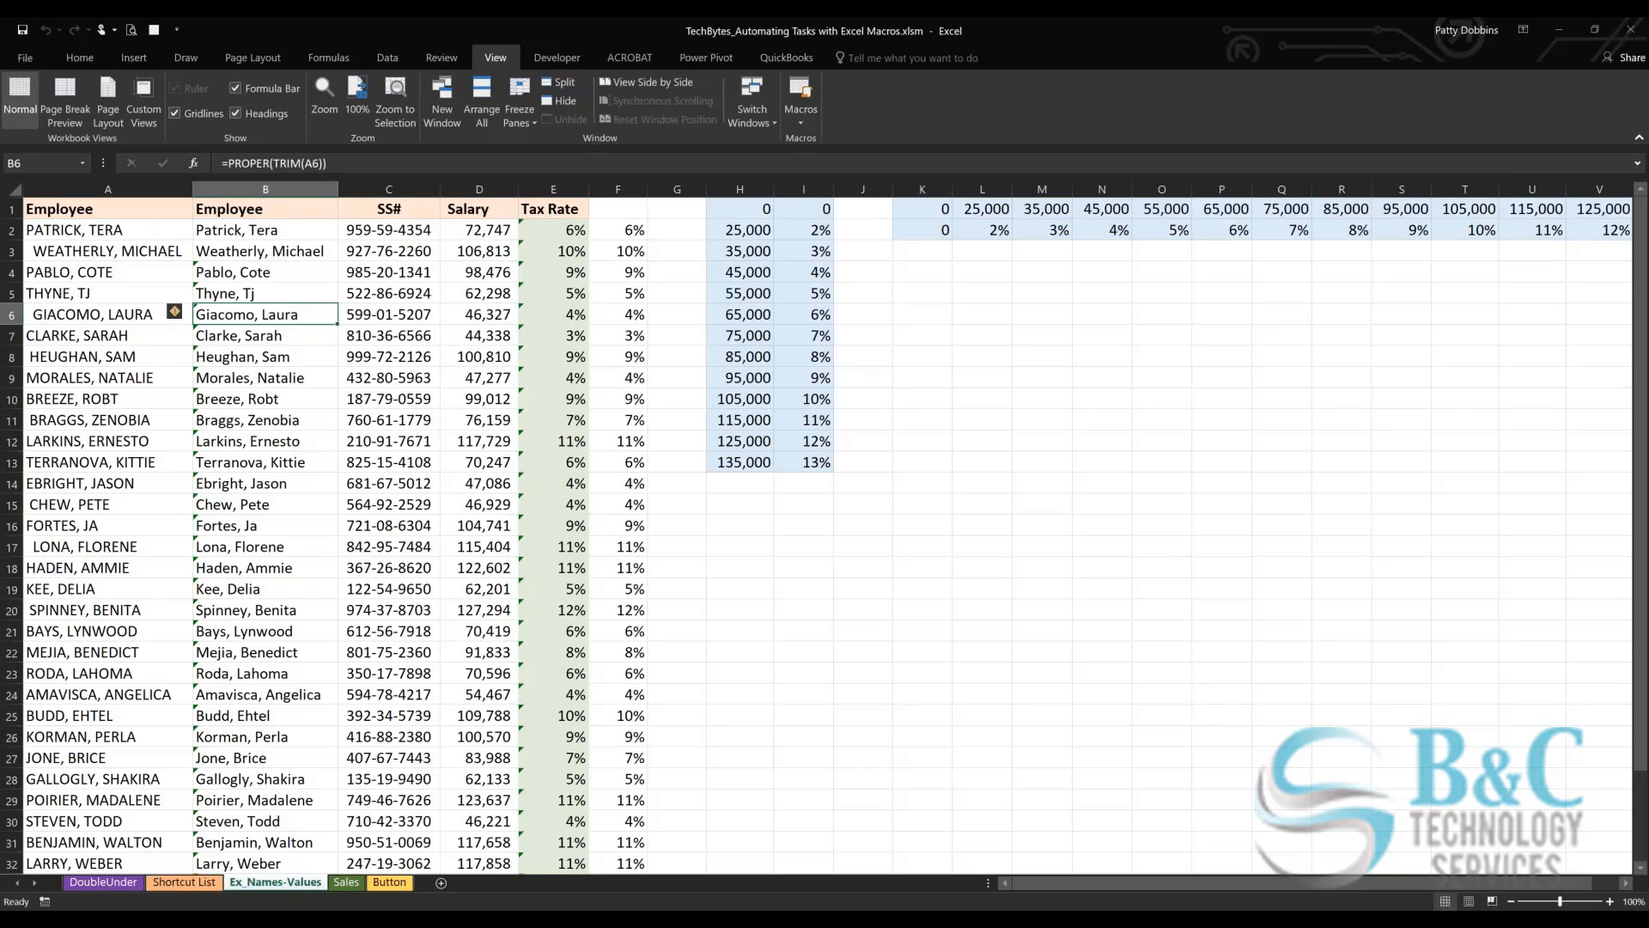
{"action": "left_click", "coordinate": [268, 436]}
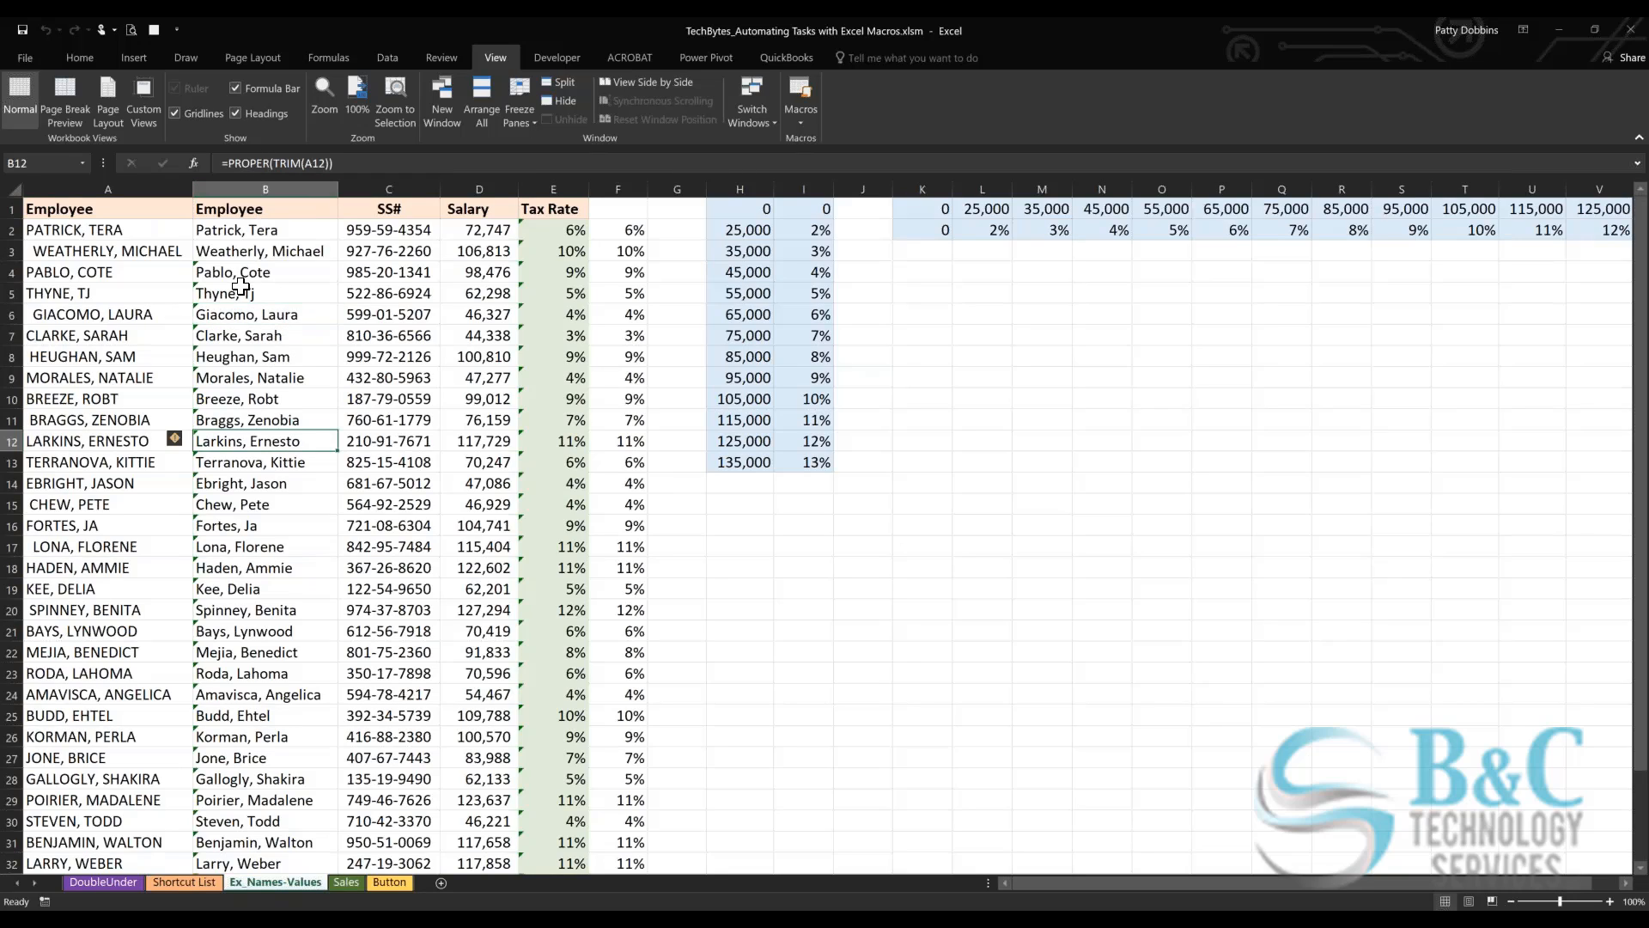
{"action": "left_click", "coordinate": [274, 226]}
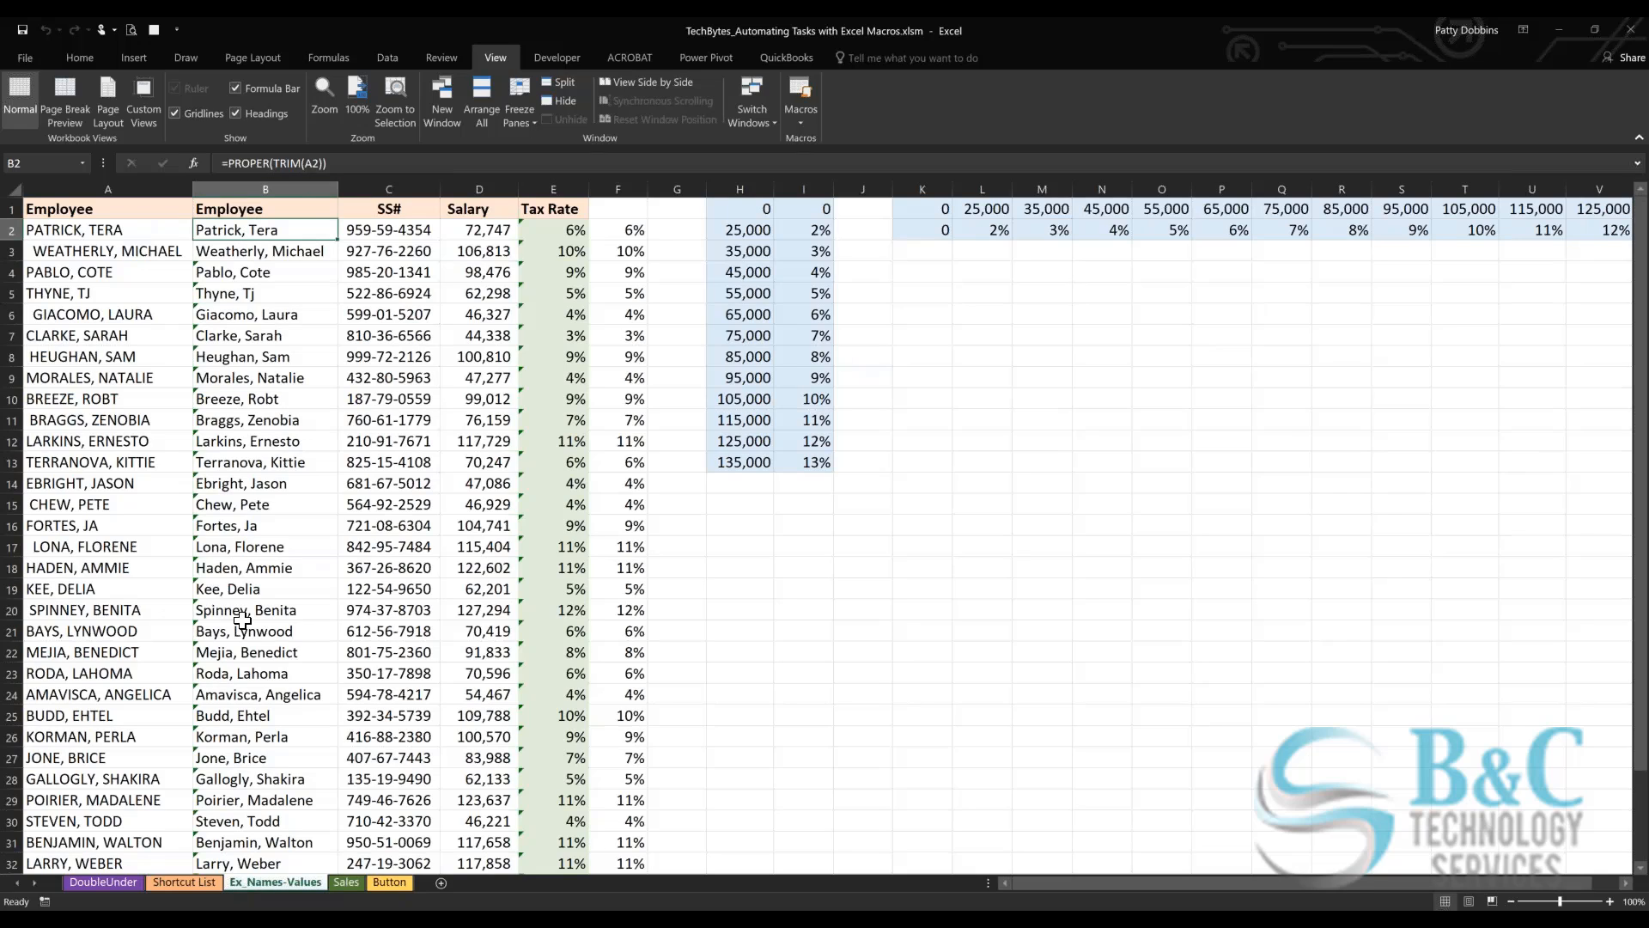
{"action": "left_click", "coordinate": [241, 294]}
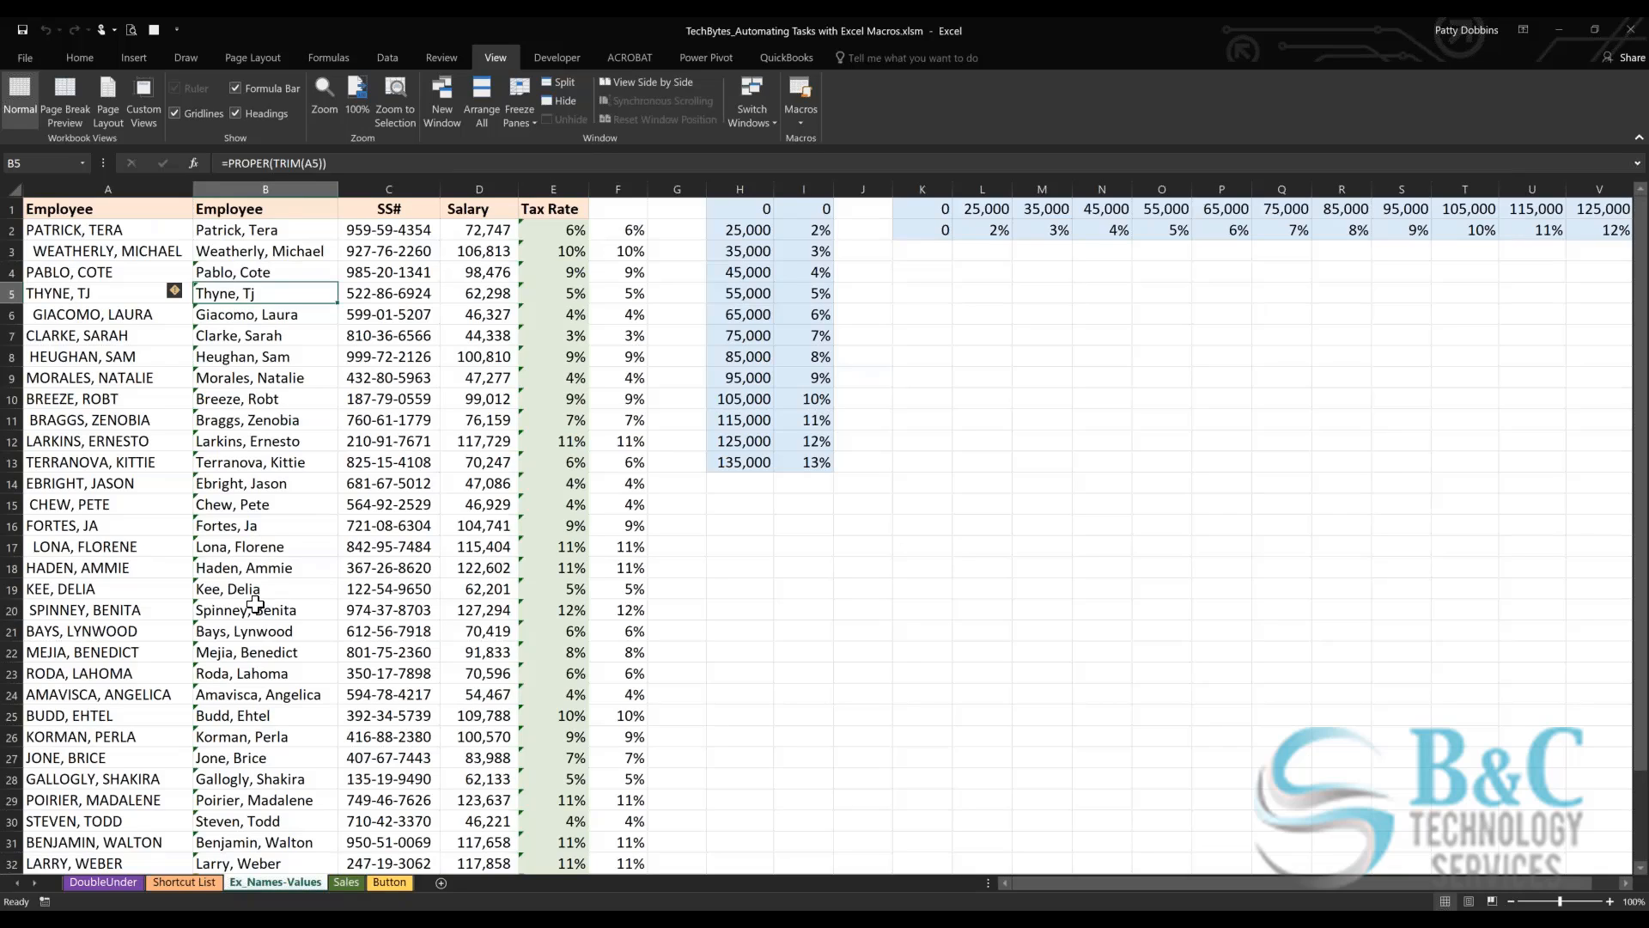
Step: Examine the name-cleaning formulas in column B and the raw employee names in column A
{"action": "left_click", "coordinate": [264, 231]}
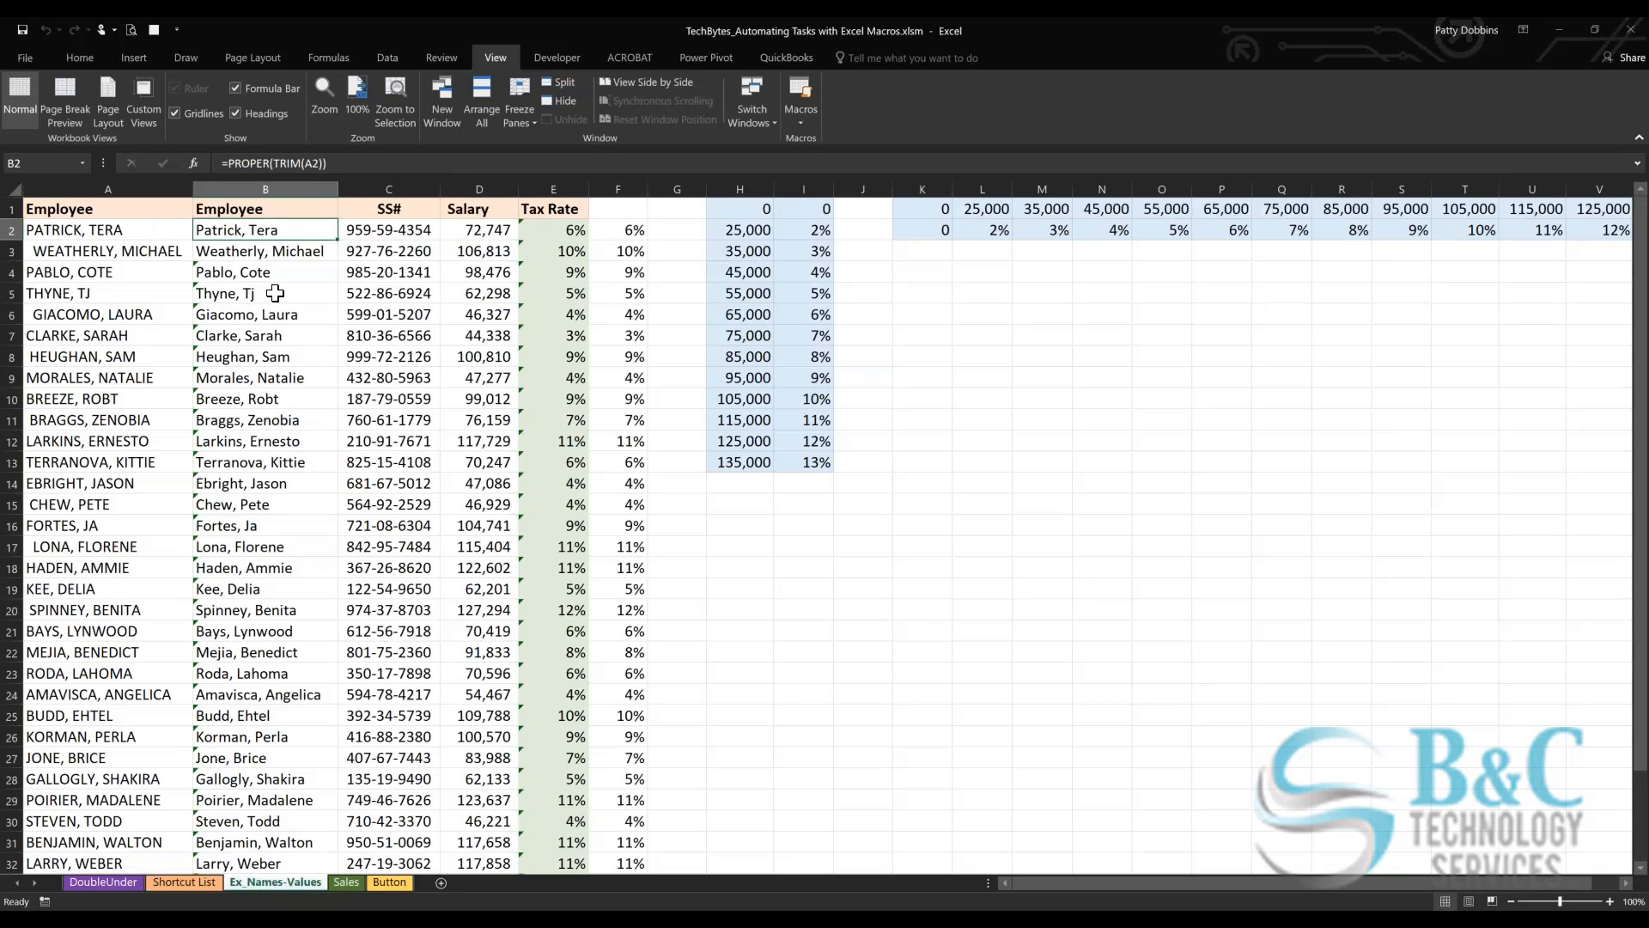
{"action": "left_click", "coordinate": [254, 186]}
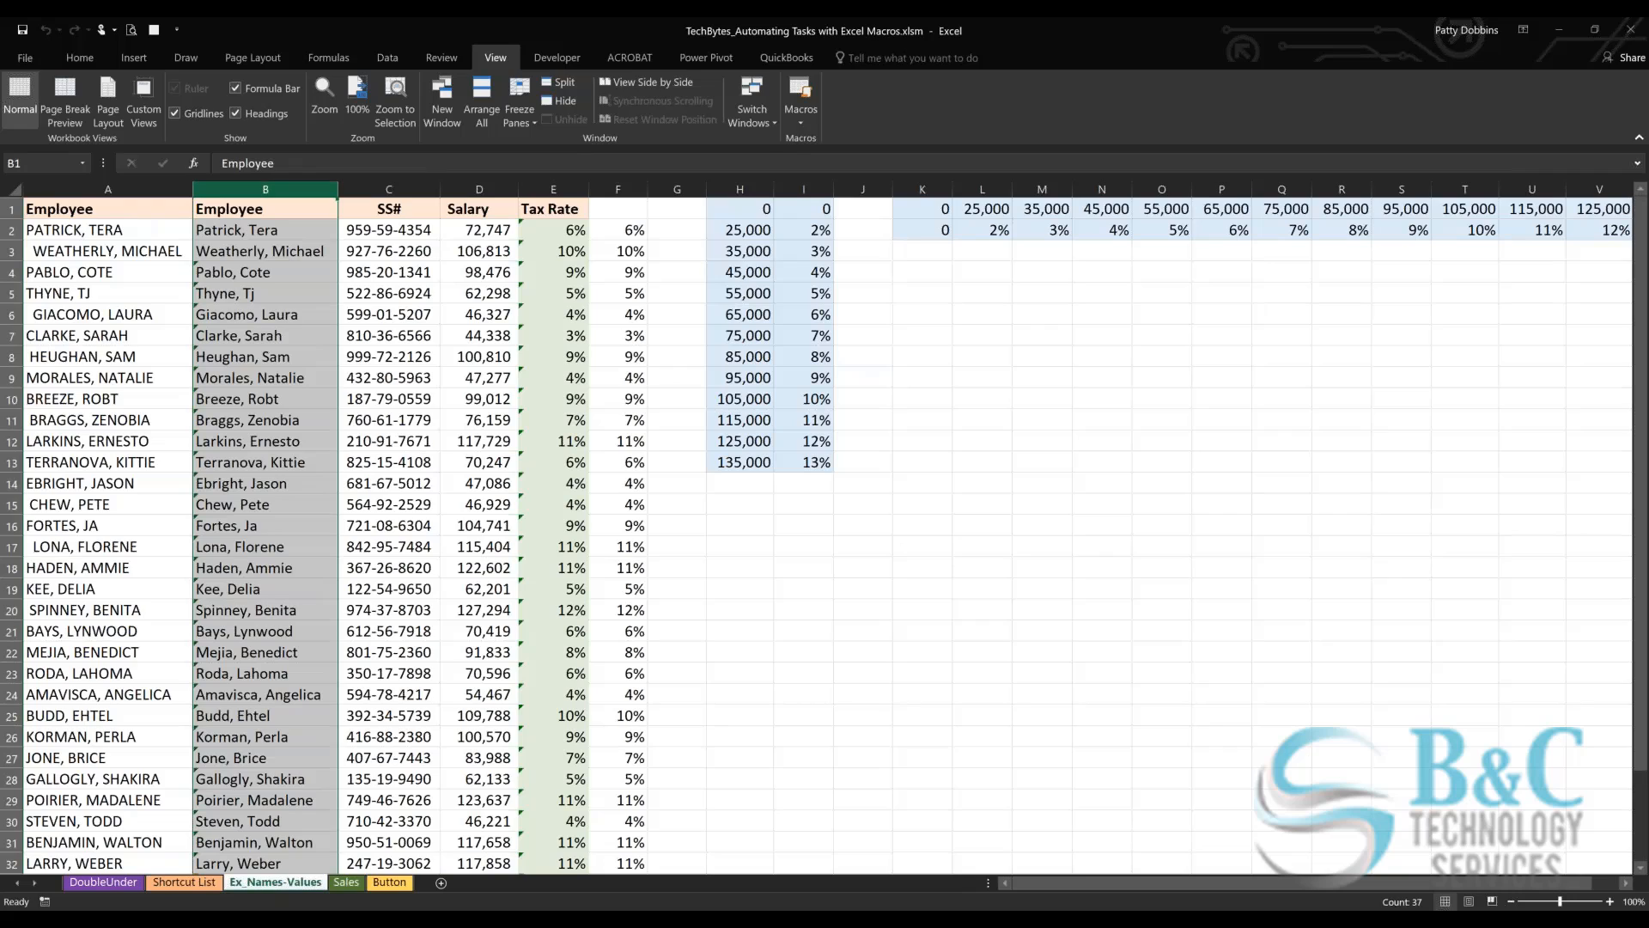
{"action": "right_click", "coordinate": [252, 314]}
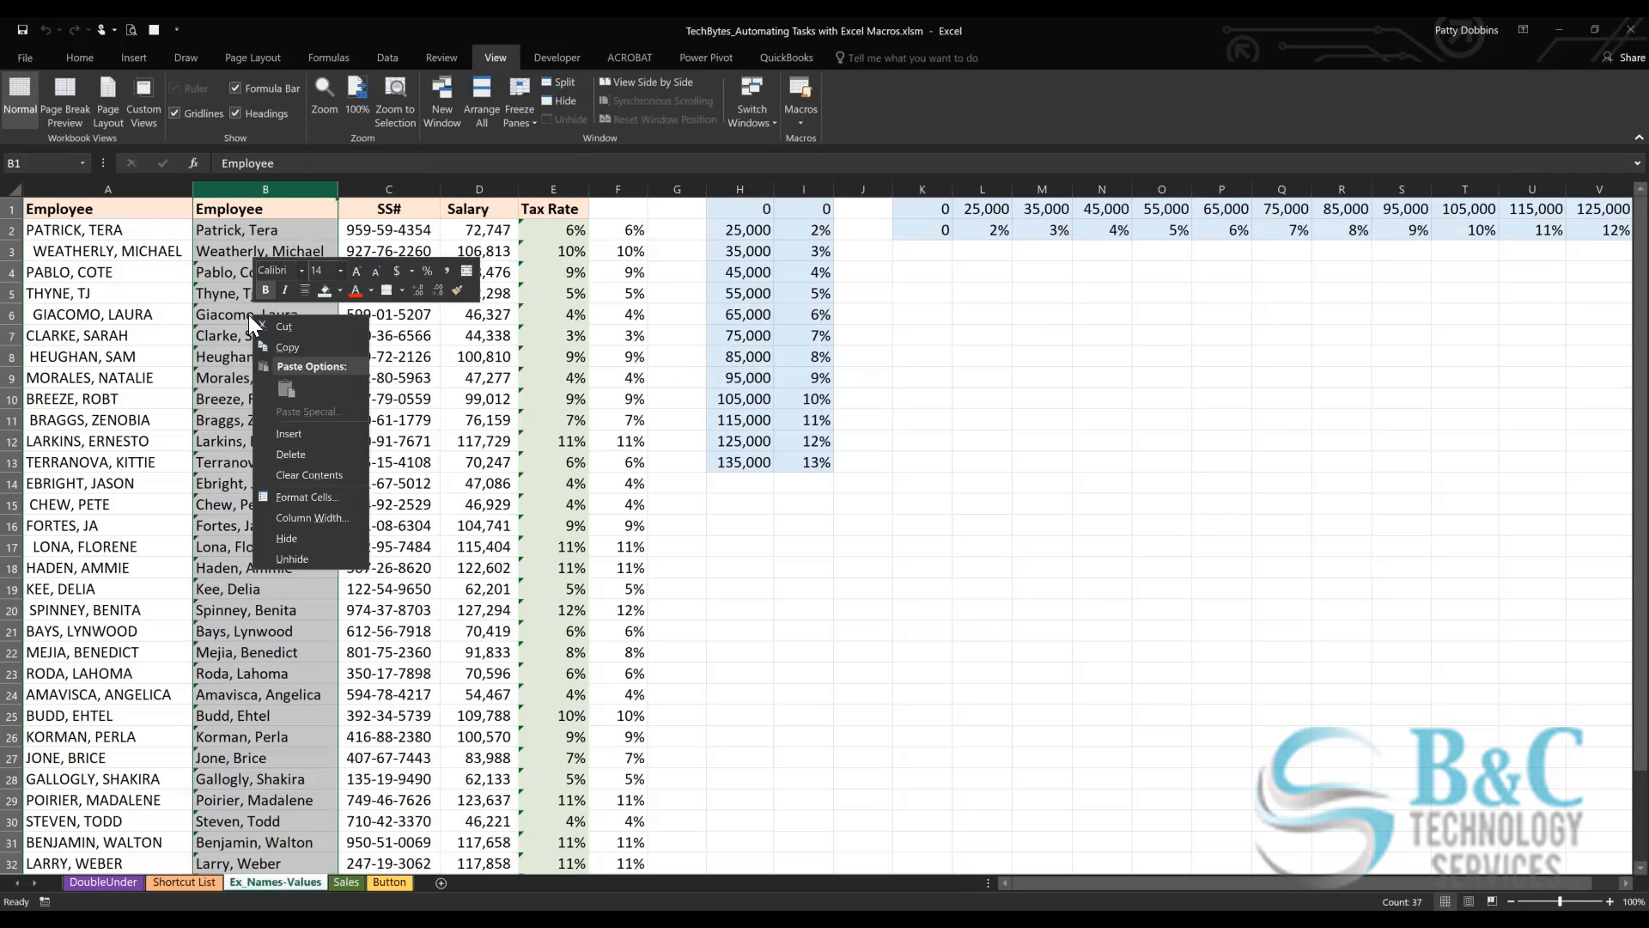
{"action": "key", "text": "Escape"}
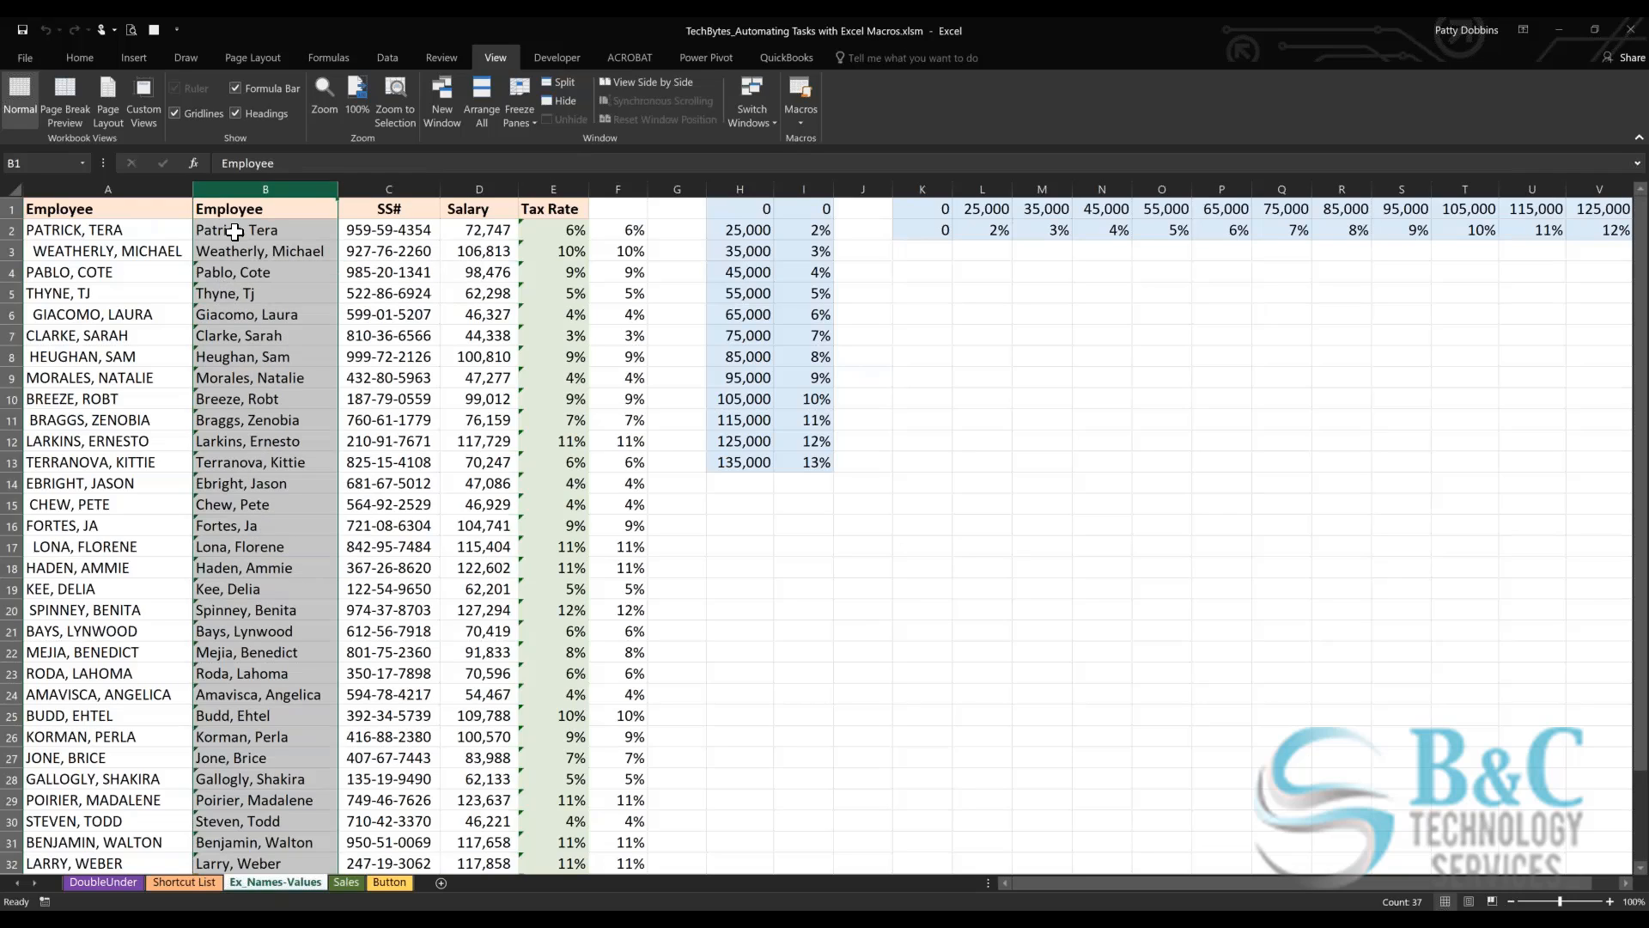
{"action": "left_click", "coordinate": [235, 231]}
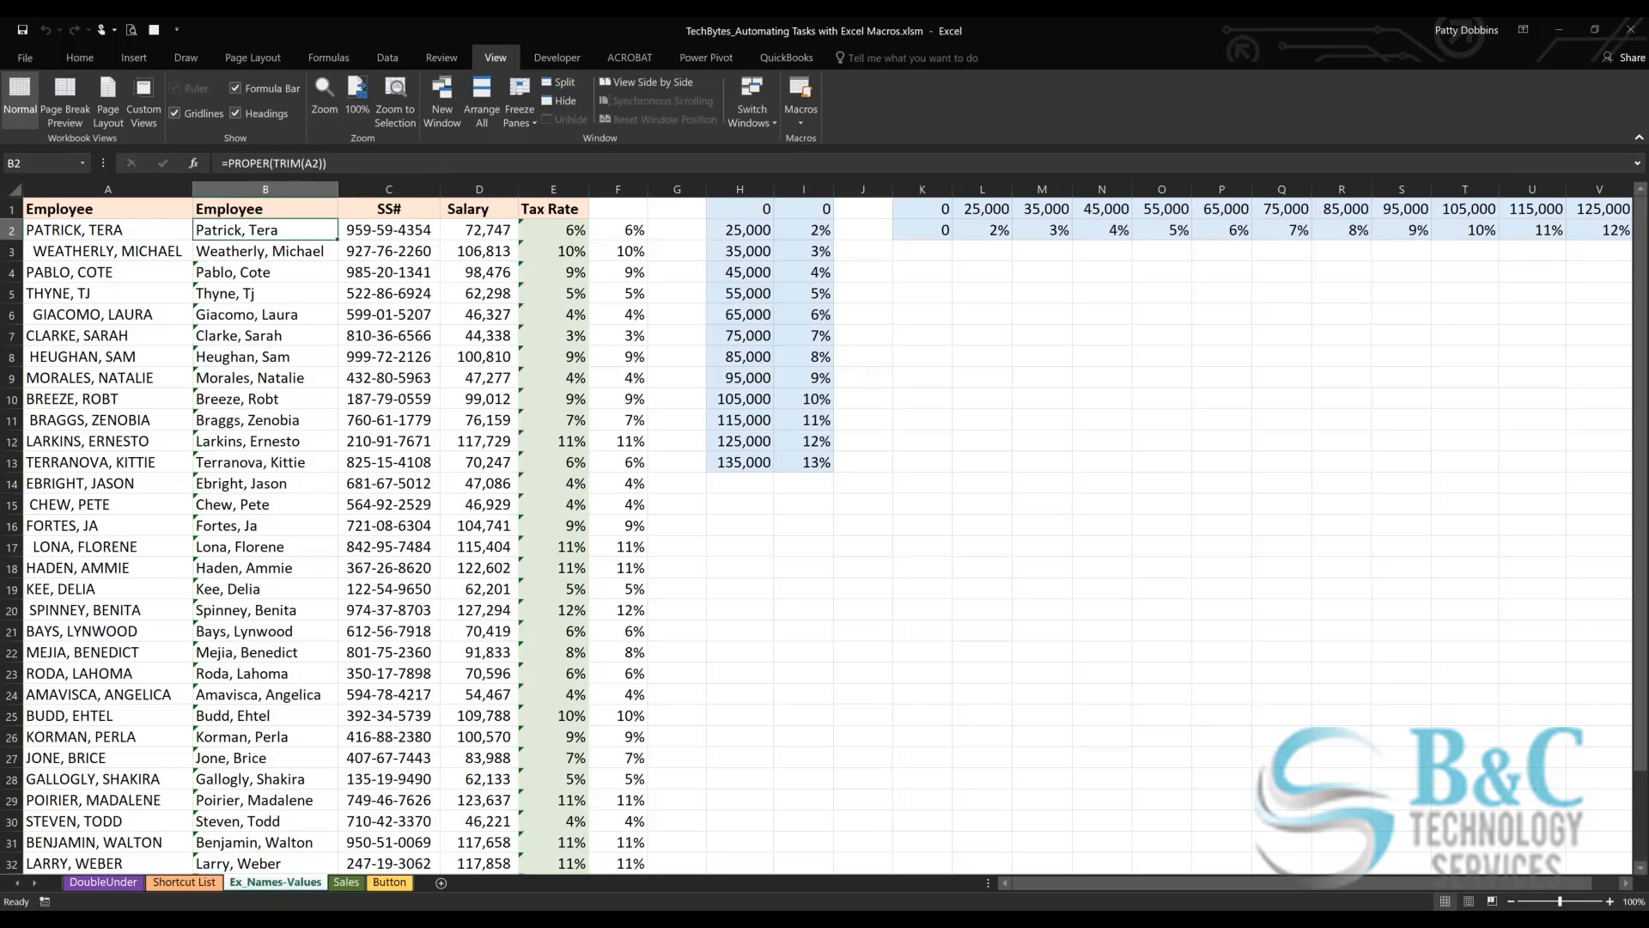
{"action": "left_click", "coordinate": [96, 253]}
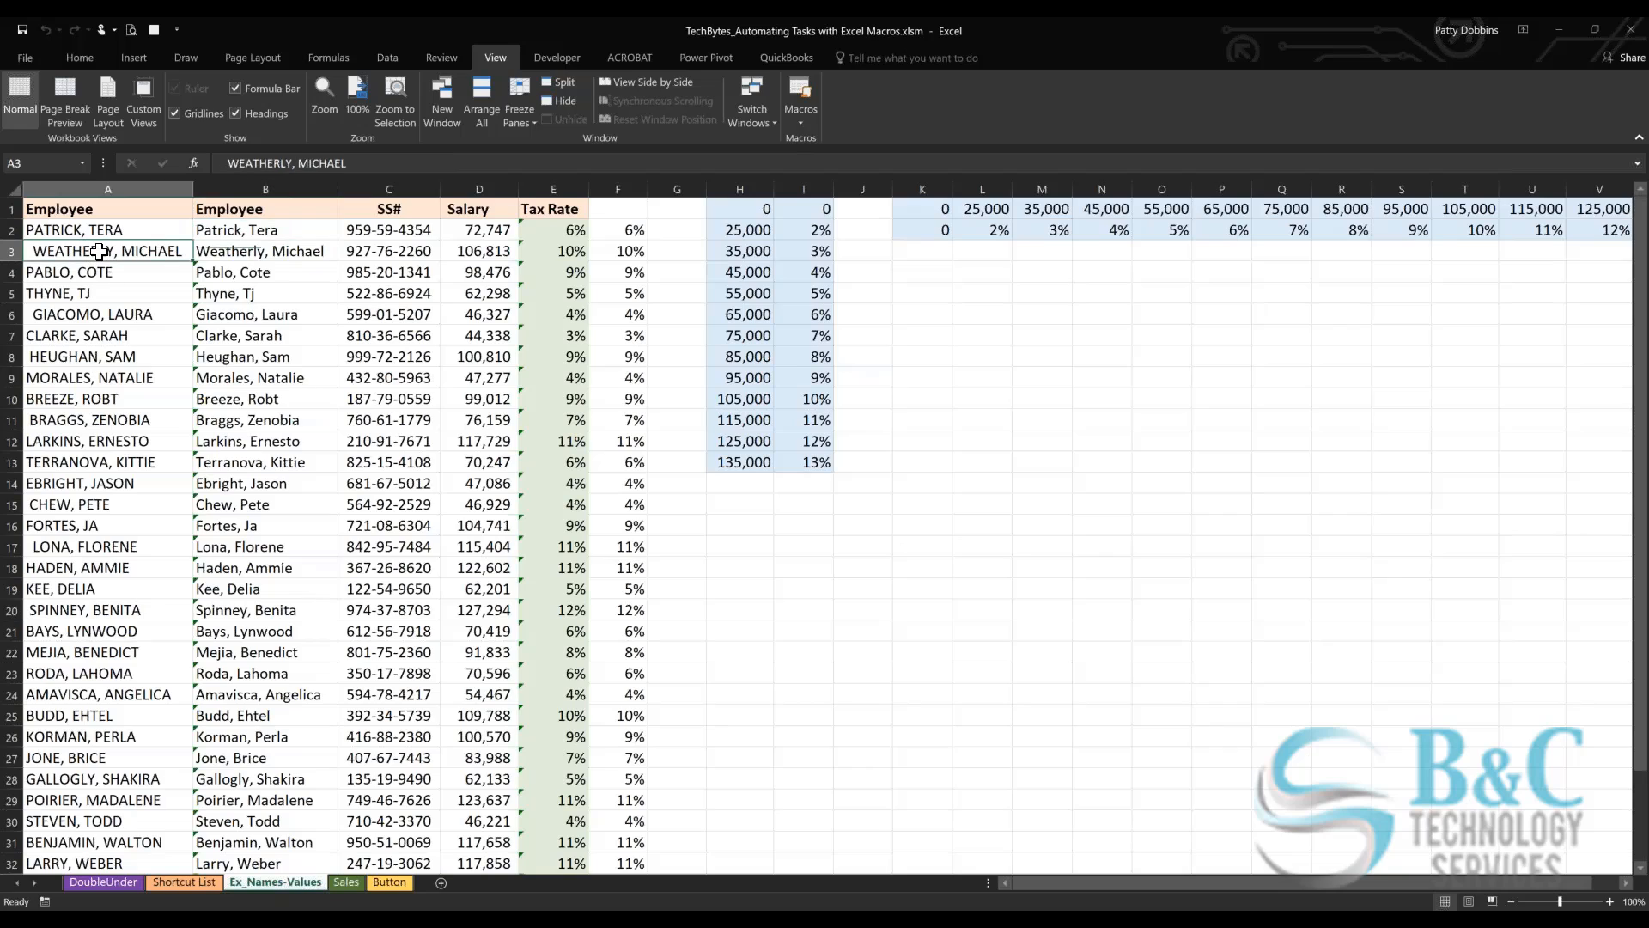
{"action": "left_click", "coordinate": [241, 280]}
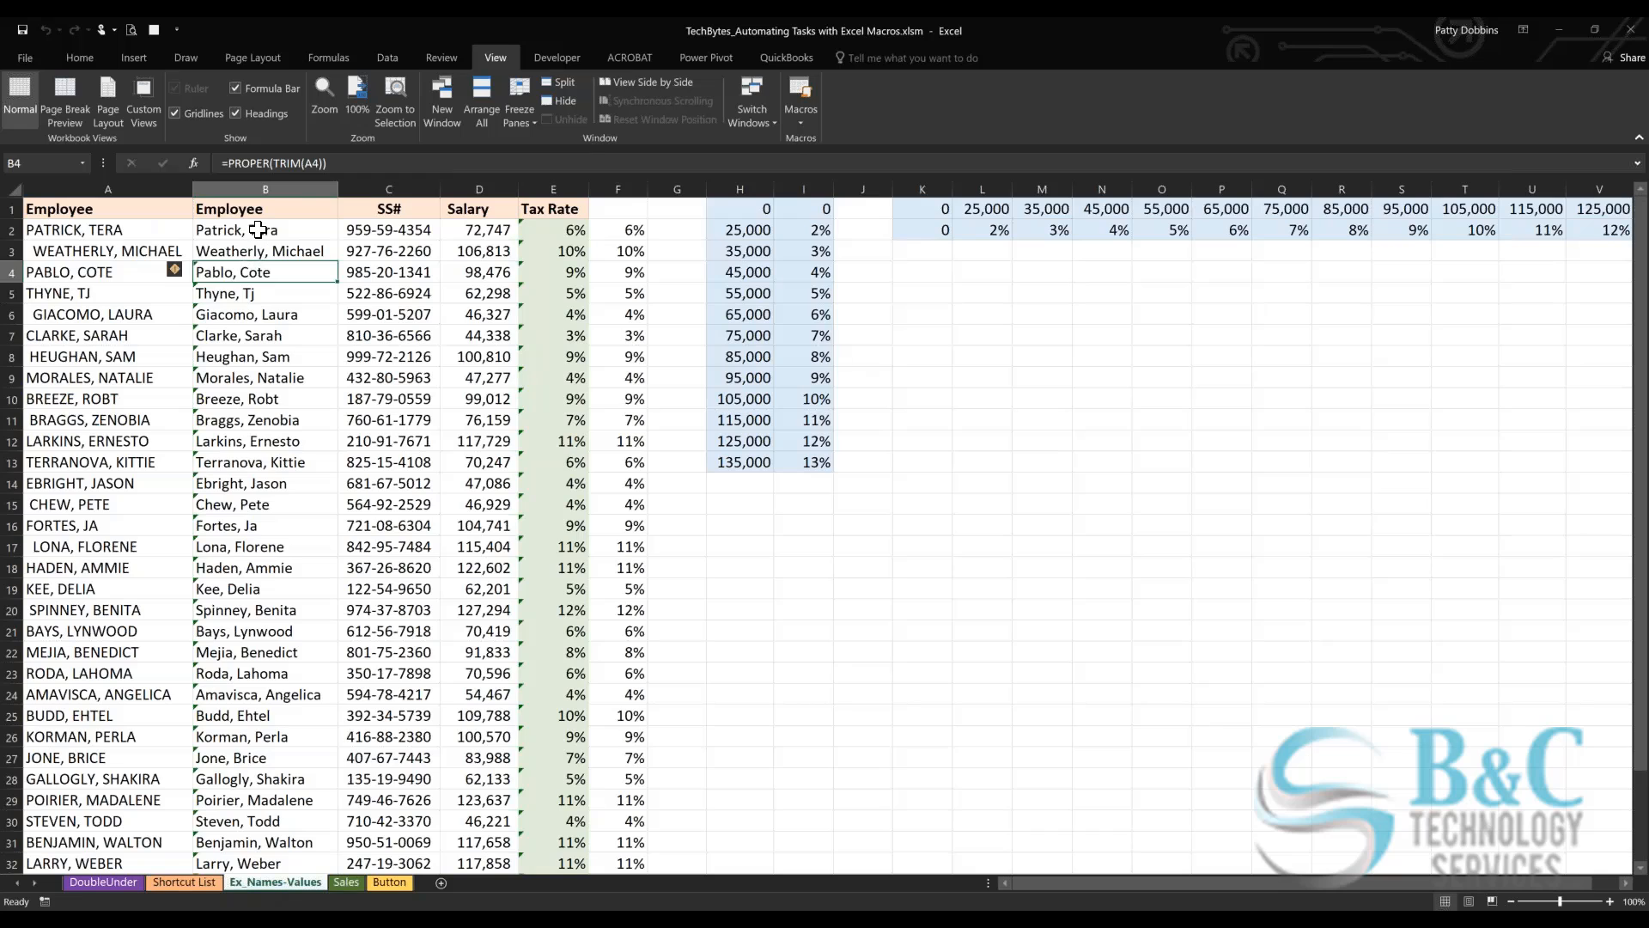
Step: Select B2:B37 and start recording a macro named Replace_with_Values, stored in the Personal Macro Workbook
{"action": "left_click", "coordinate": [260, 227]}
{"action": "left_click_drag", "start_coordinate": [260, 228], "coordinate": [259, 902]}
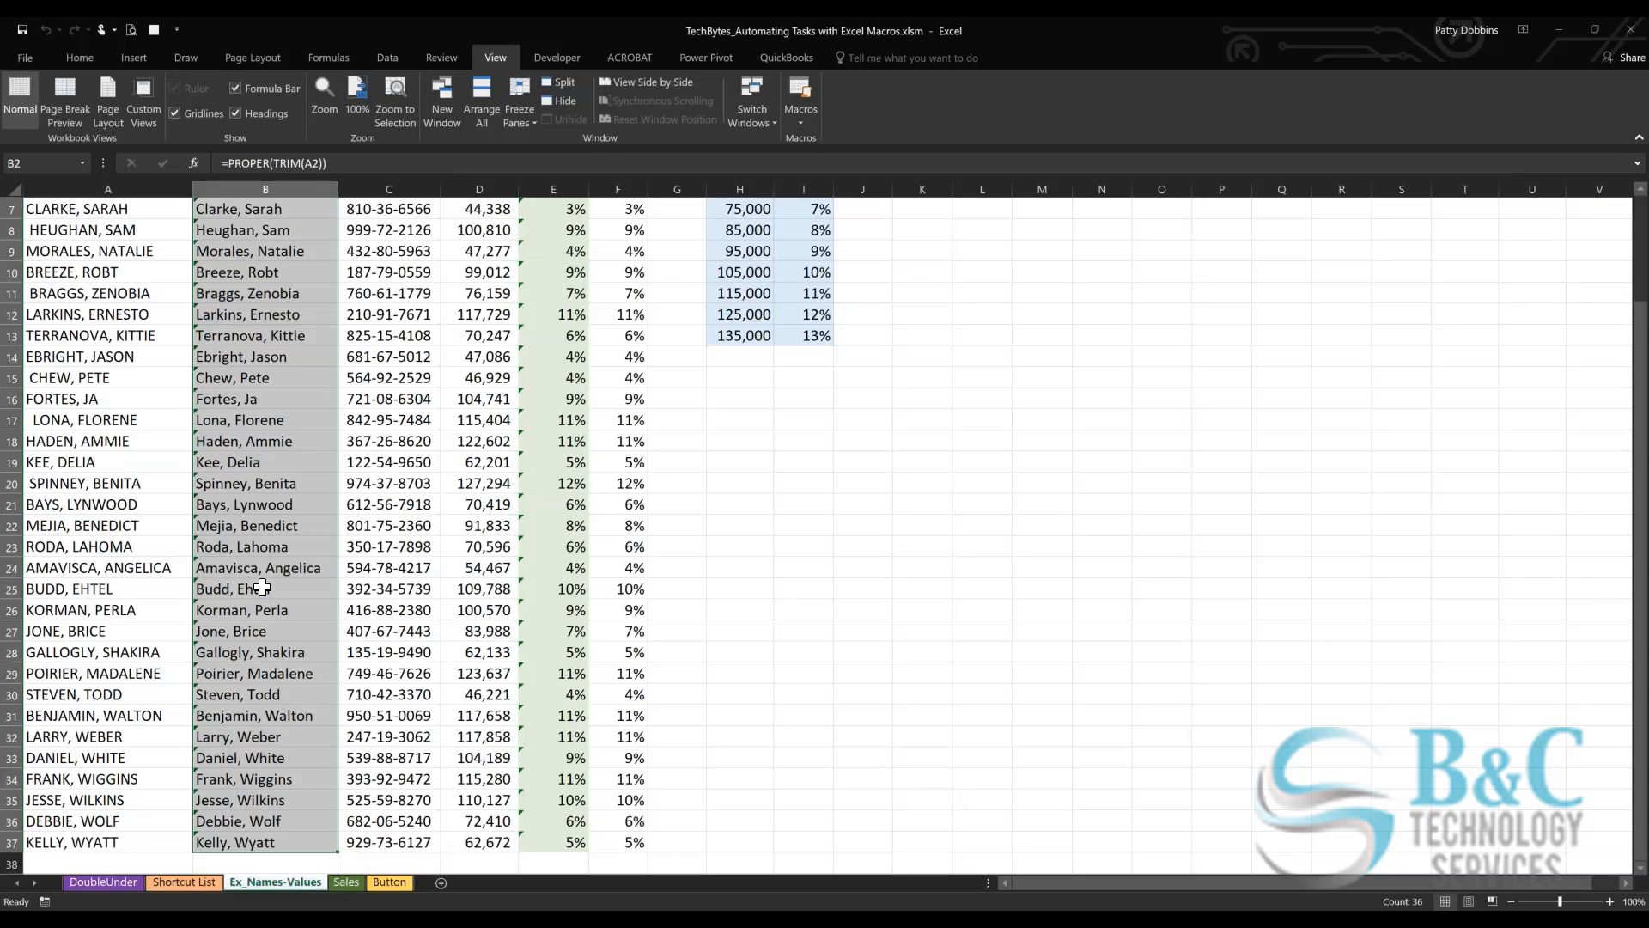
{"action": "scroll", "coordinate": [267, 581], "scroll_direction": "up", "scroll_amount": 2}
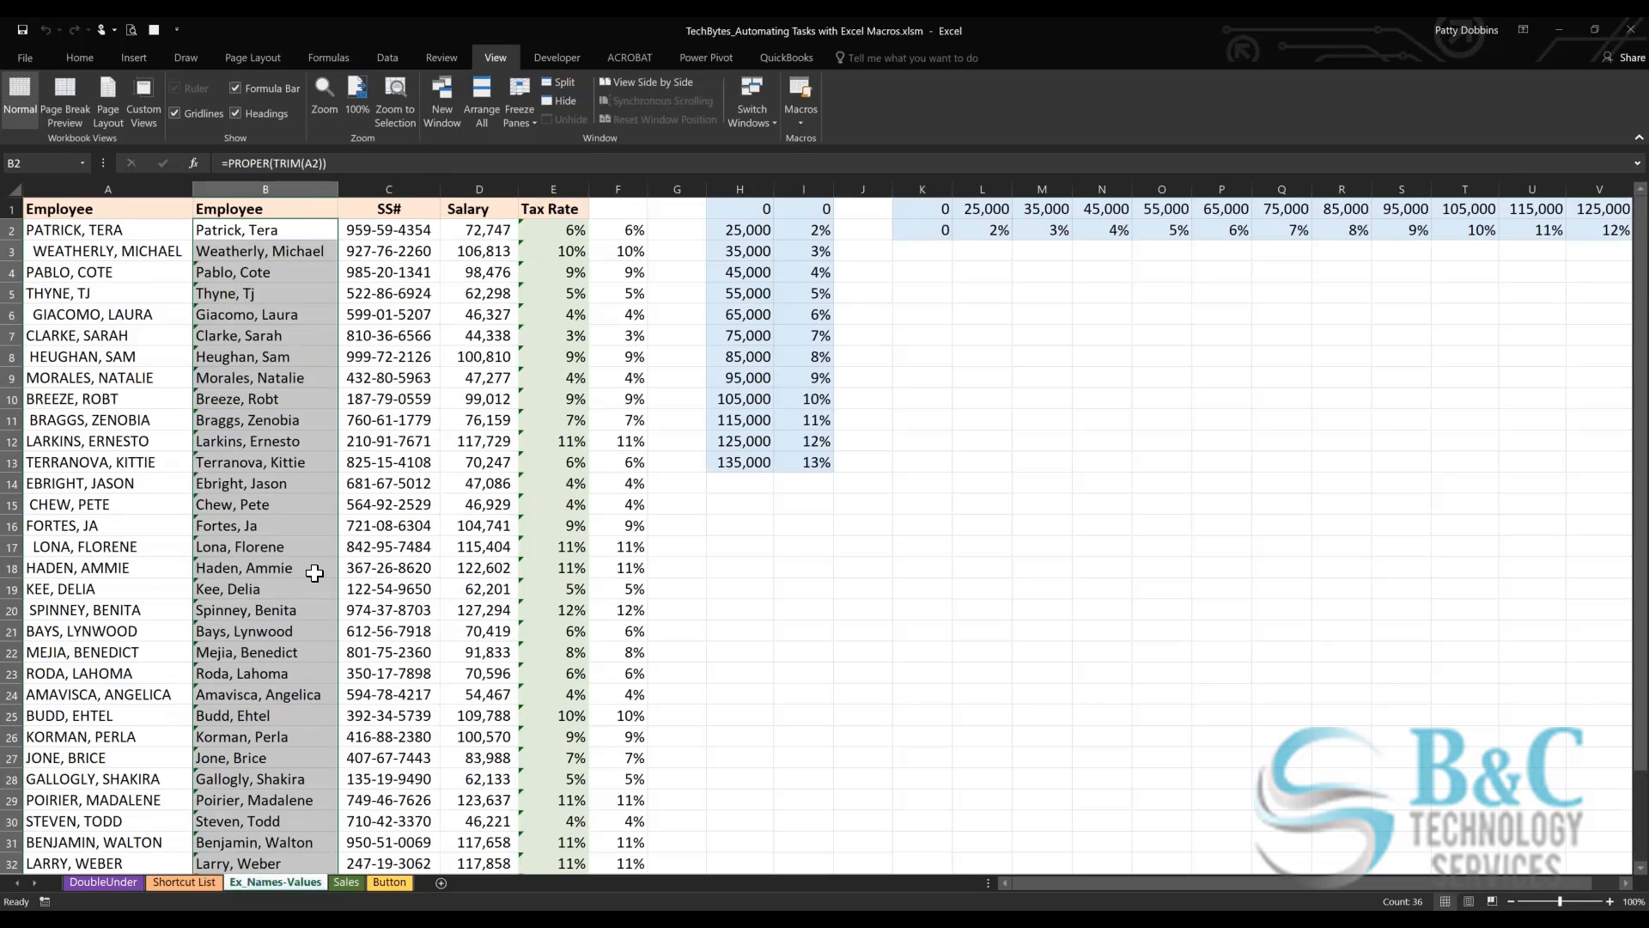
{"action": "scroll", "coordinate": [312, 572], "scroll_direction": "down", "scroll_amount": 4}
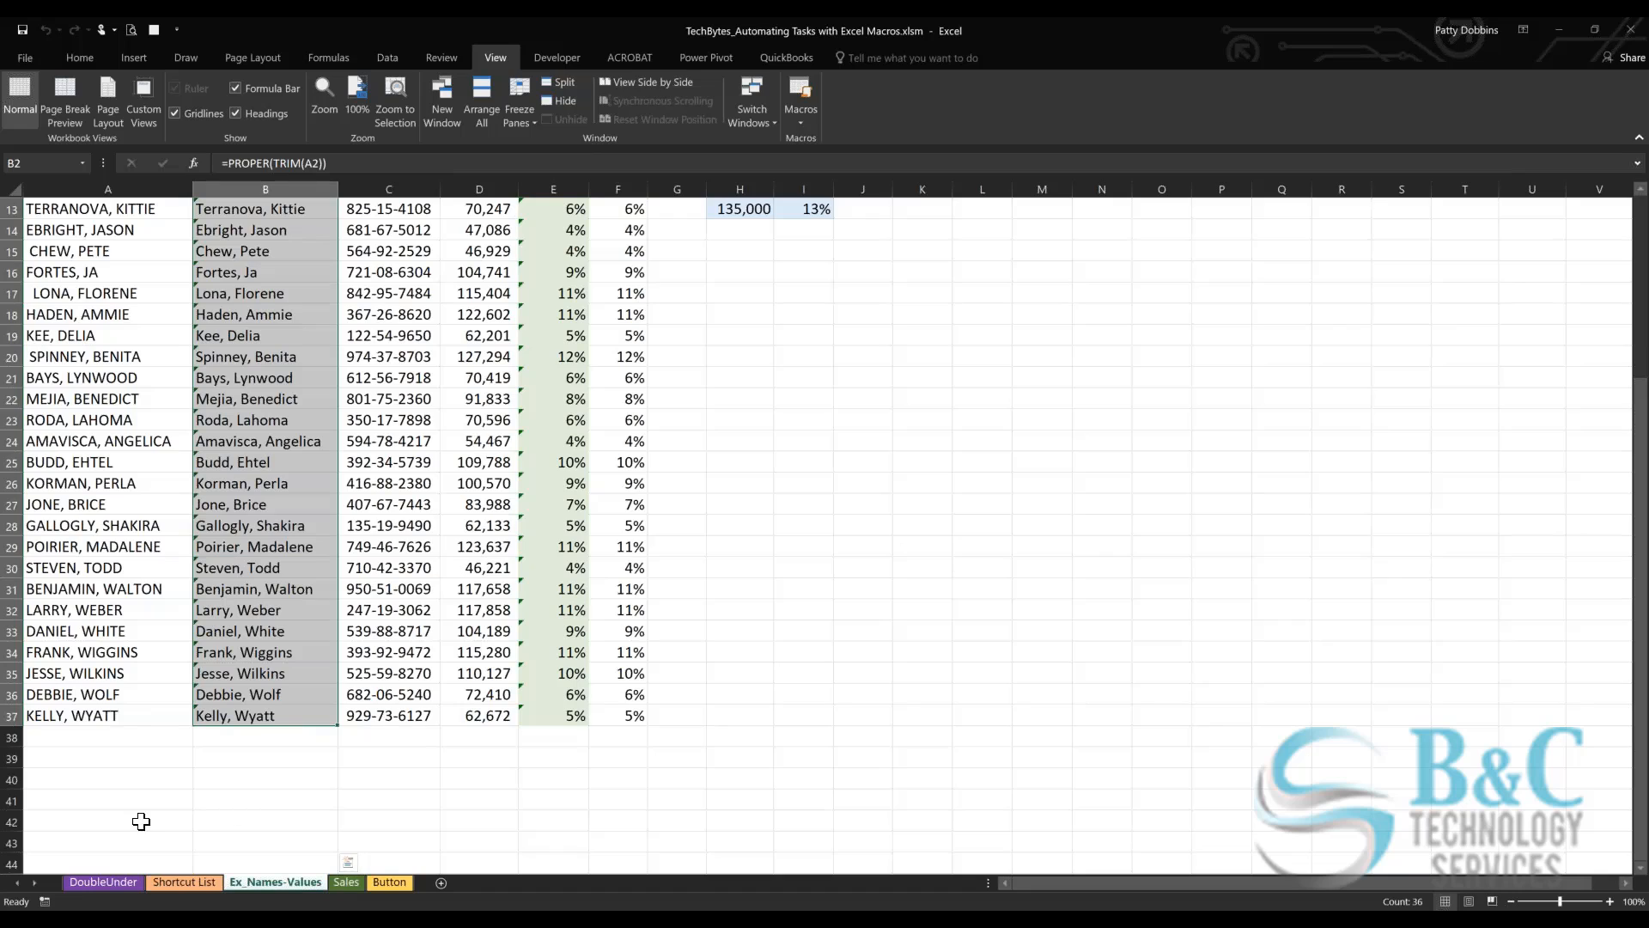
{"action": "left_click", "coordinate": [45, 901]}
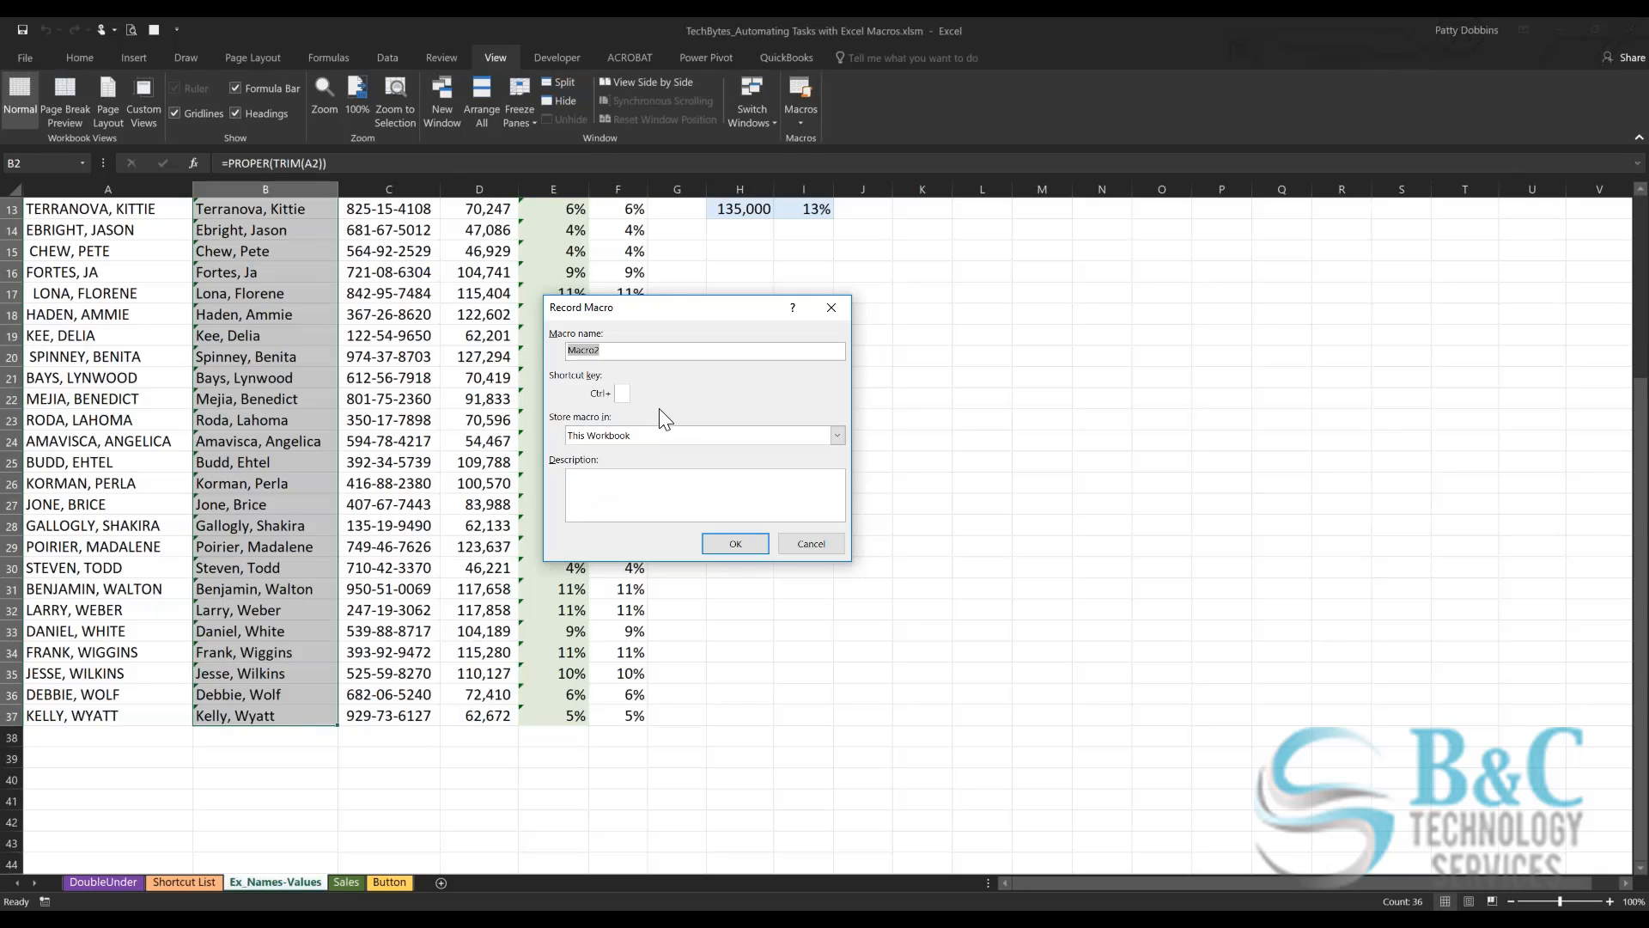
{"action": "type", "text": "Replace_with_Values"}
{"action": "left_click", "coordinate": [640, 435]}
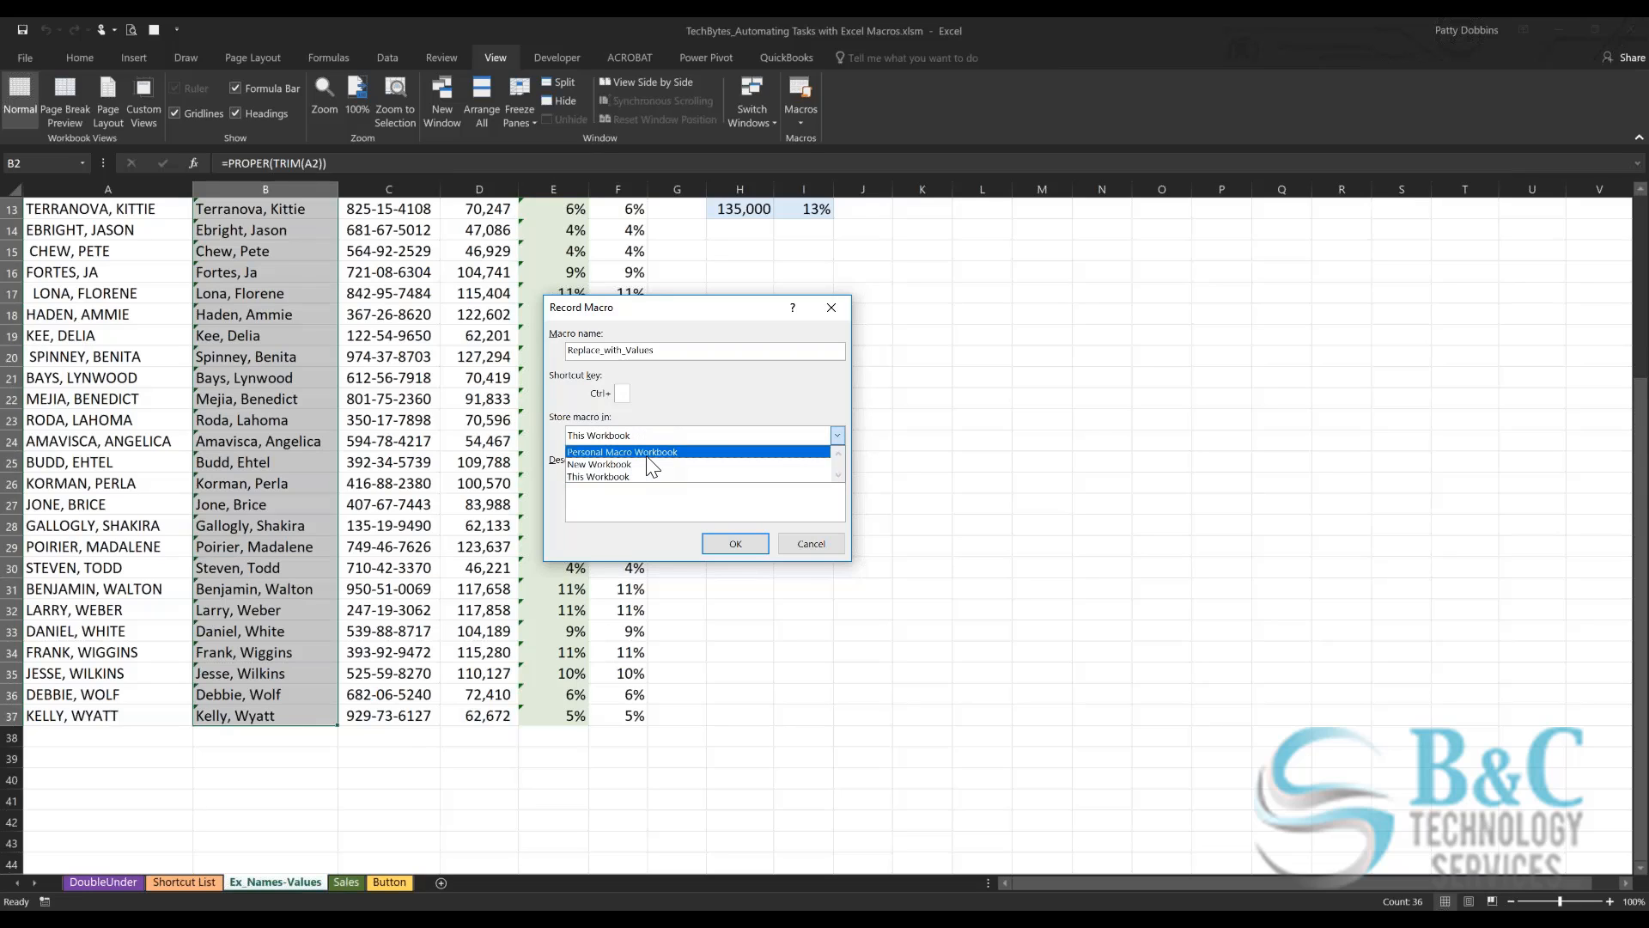
{"action": "left_click", "coordinate": [651, 451]}
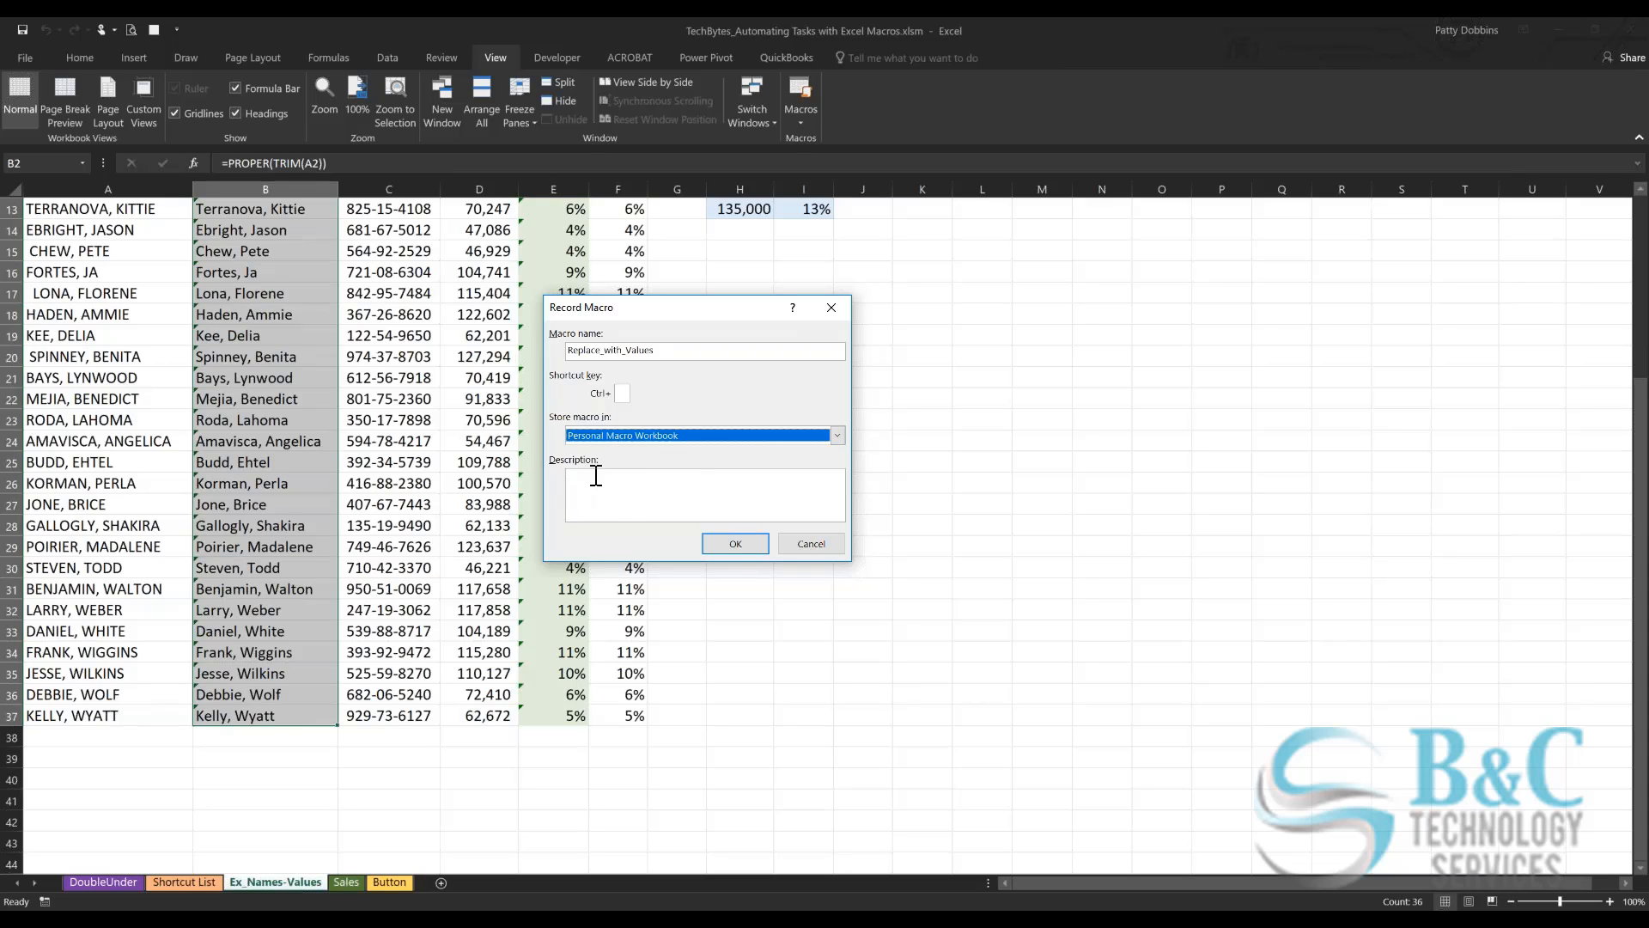
{"action": "left_click", "coordinate": [745, 543]}
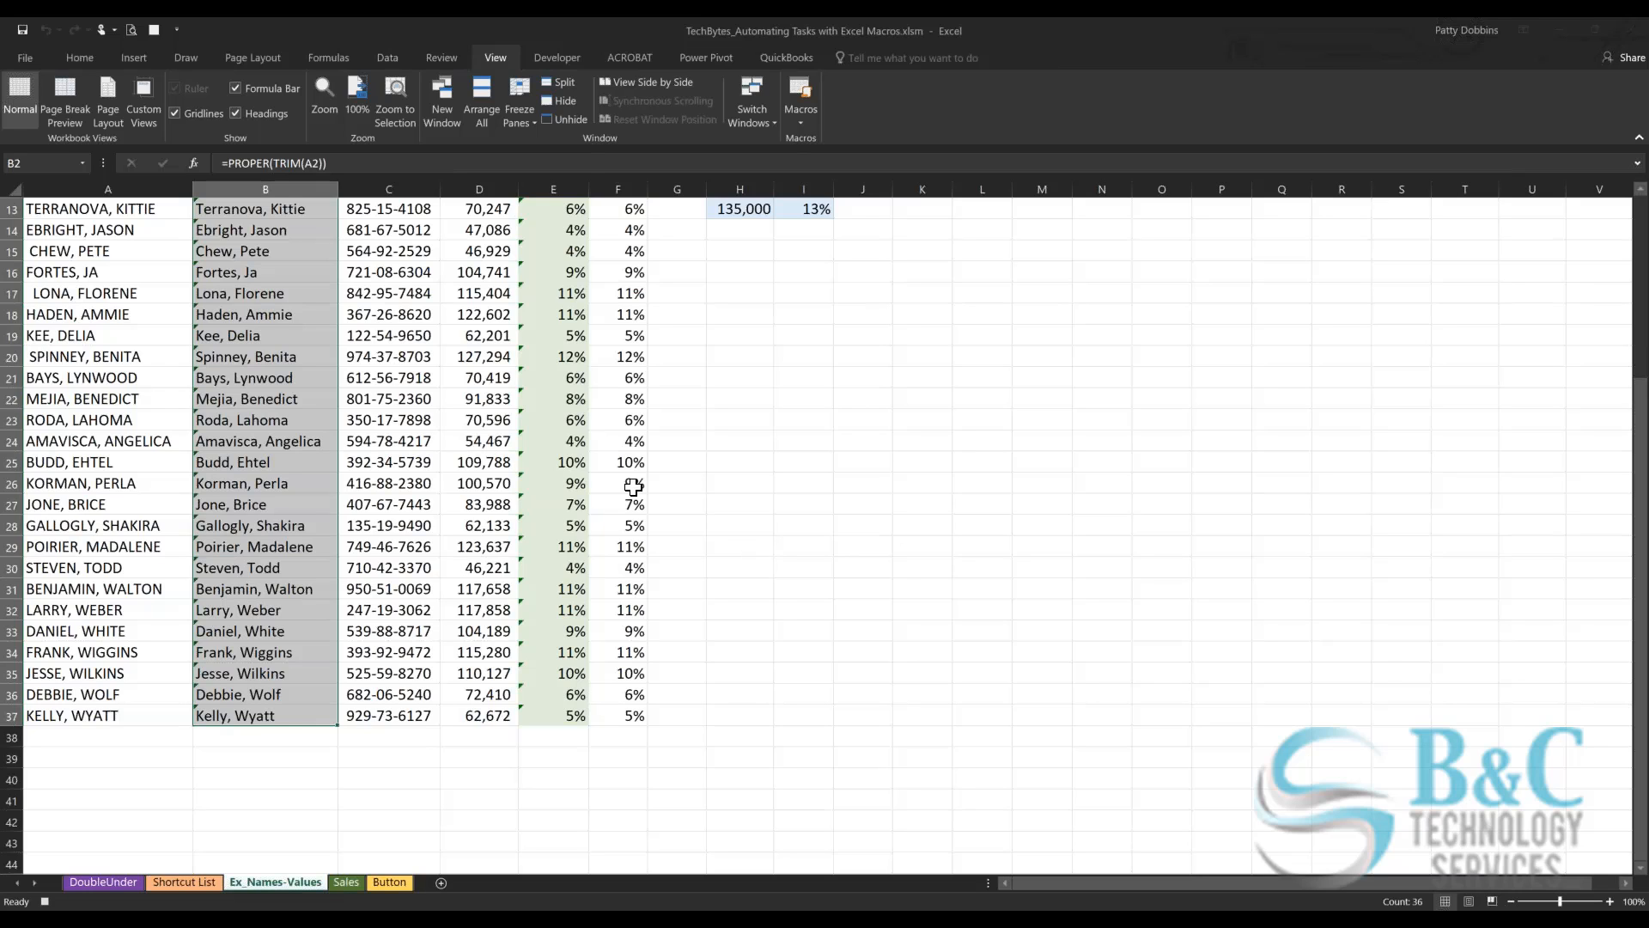
Step: Copy the formulas in B2:B37, paste them back in place as values, and stop recording the macro
{"action": "scroll", "coordinate": [306, 323], "scroll_direction": "up", "scroll_amount": 4}
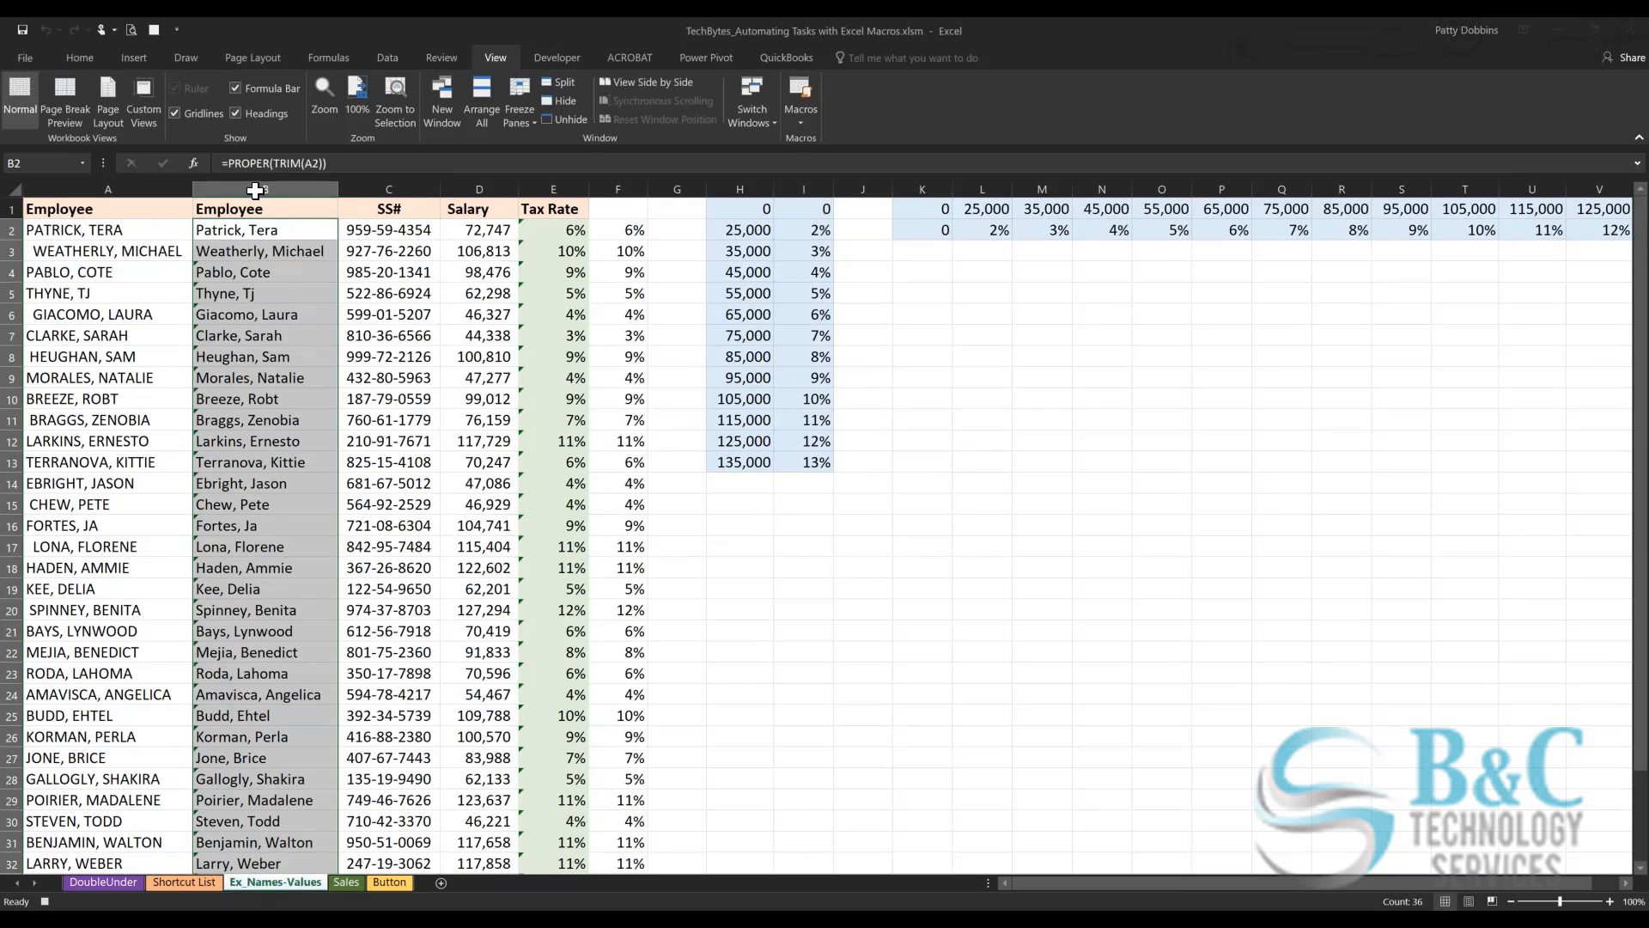
{"action": "left_click", "coordinate": [82, 59]}
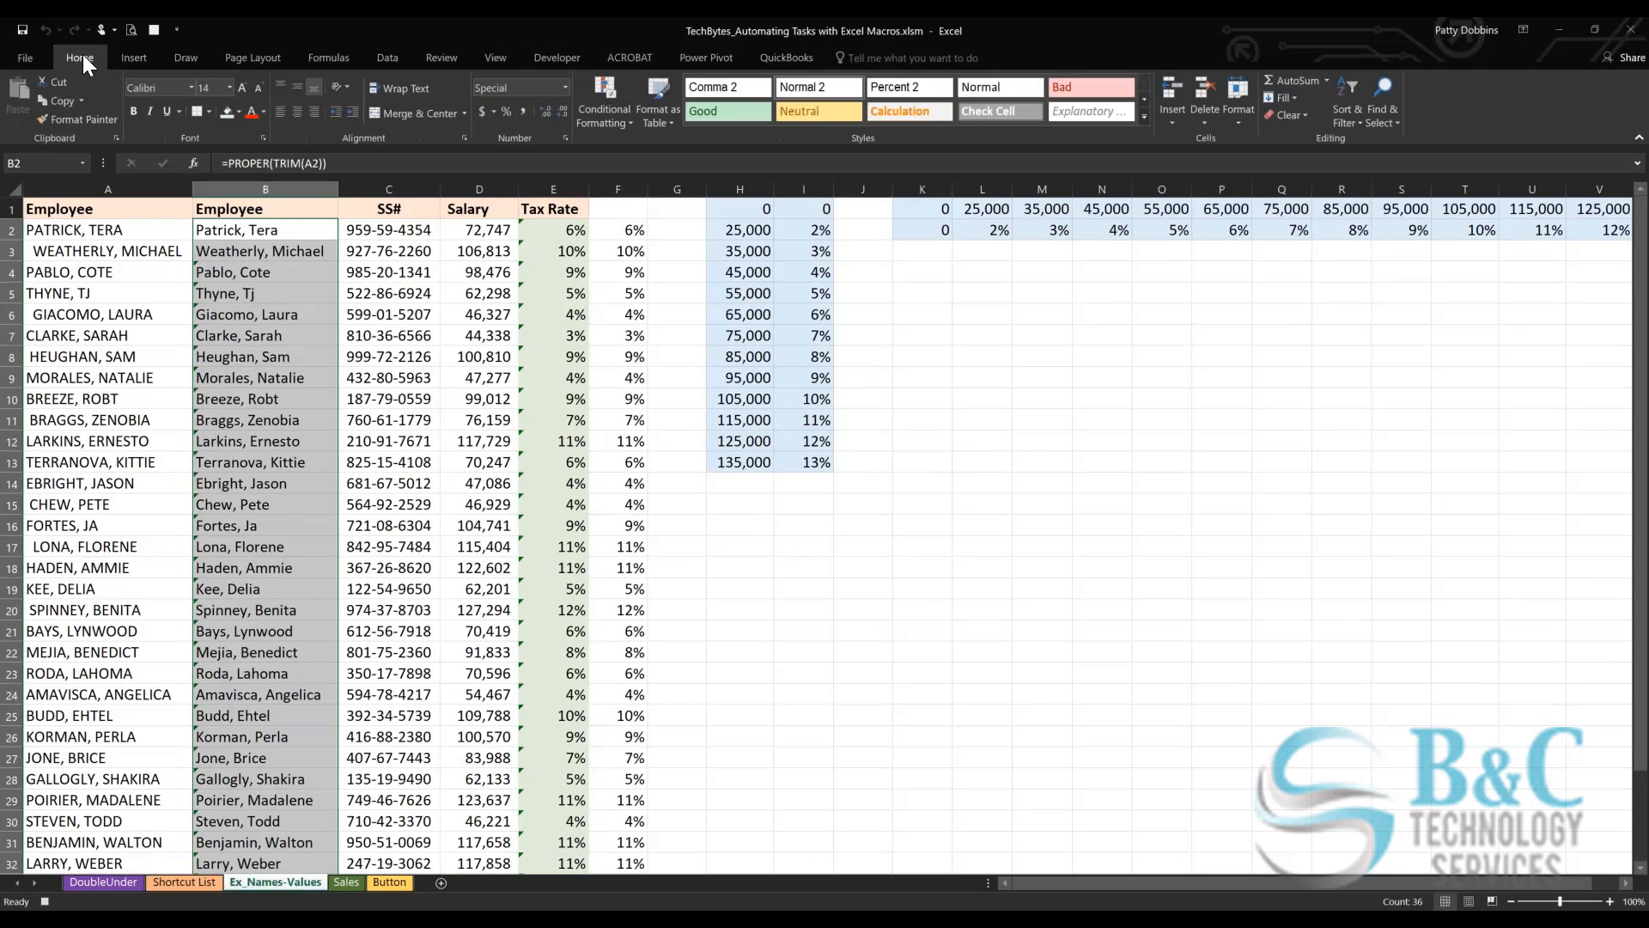
{"action": "left_click", "coordinate": [58, 101]}
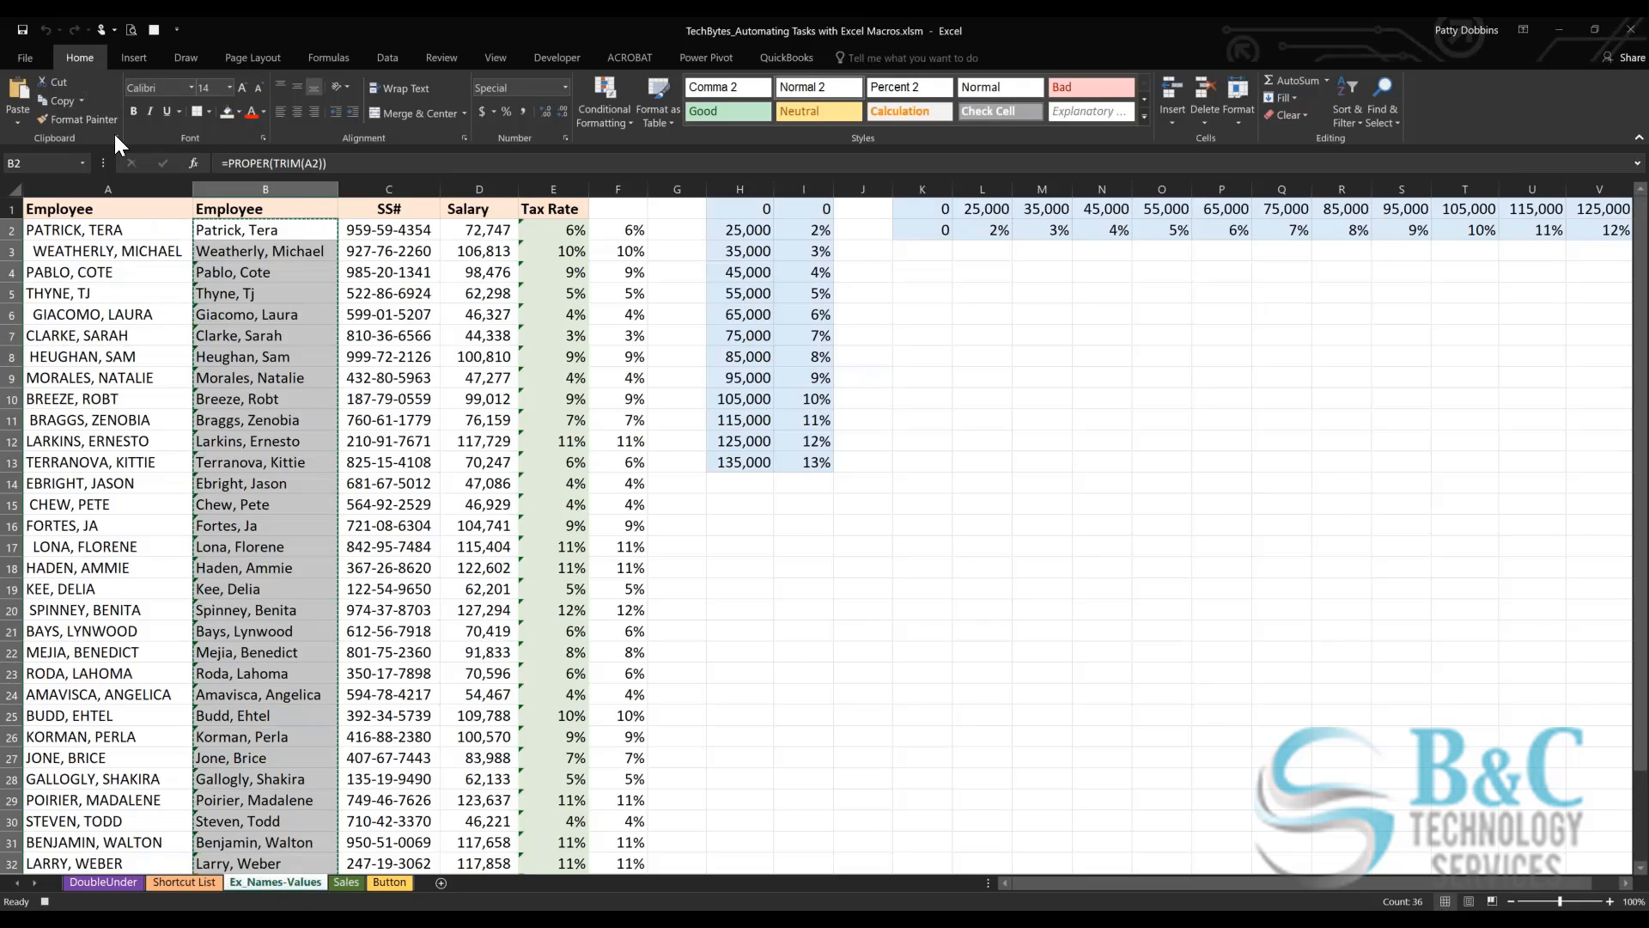
{"action": "left_click", "coordinate": [19, 121]}
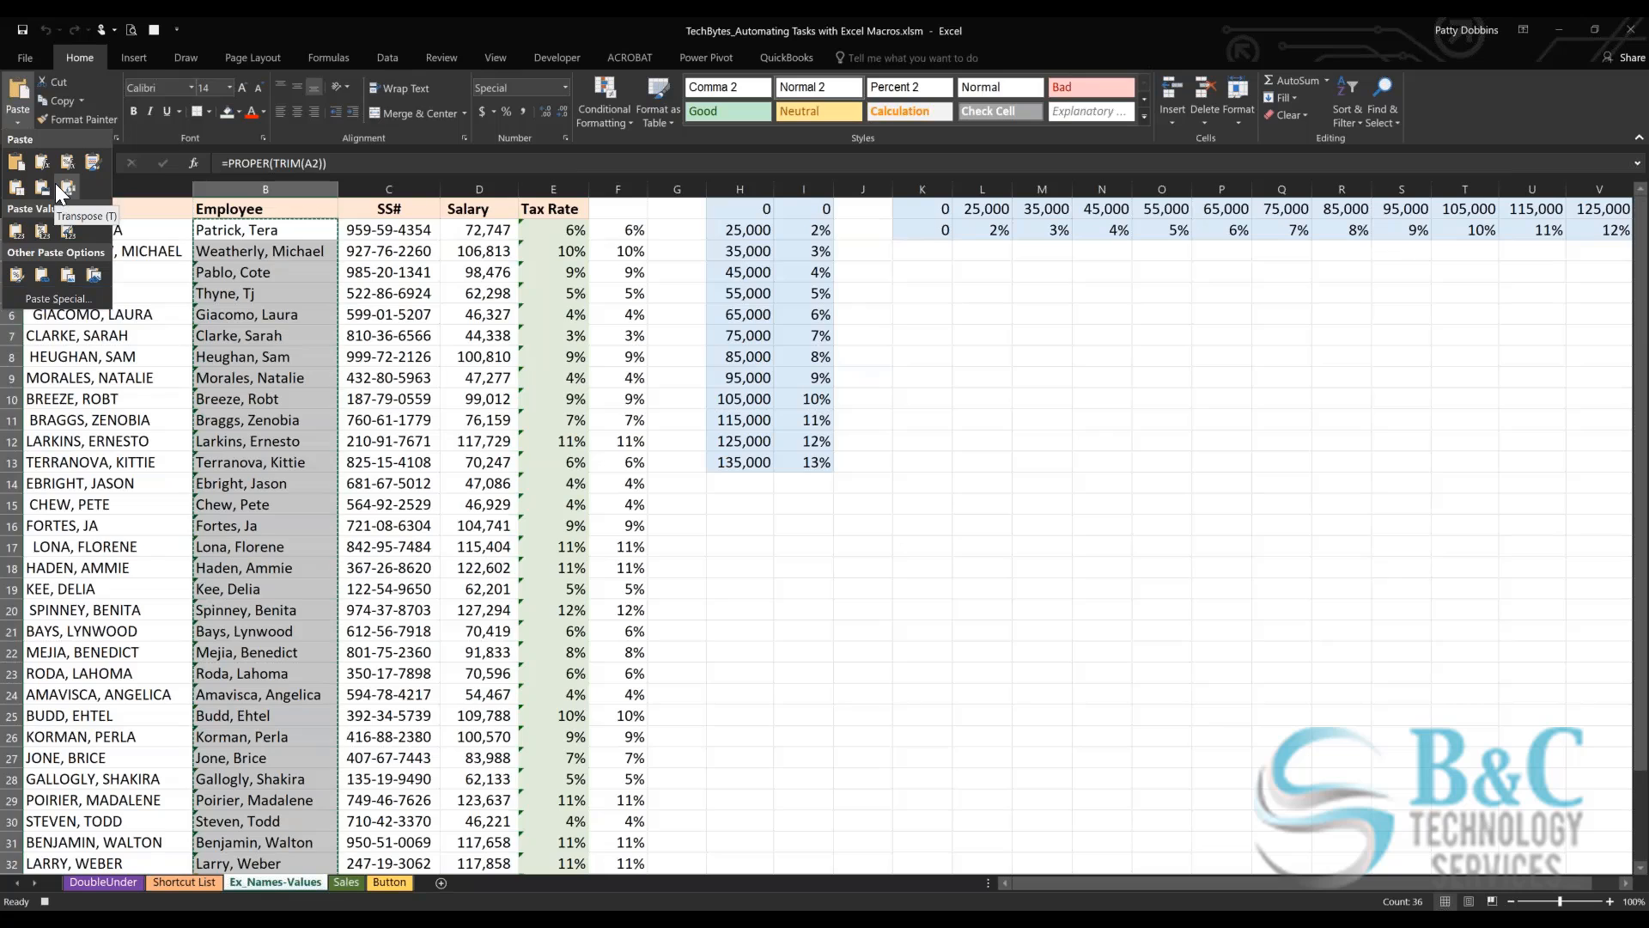
{"action": "left_click", "coordinate": [16, 233]}
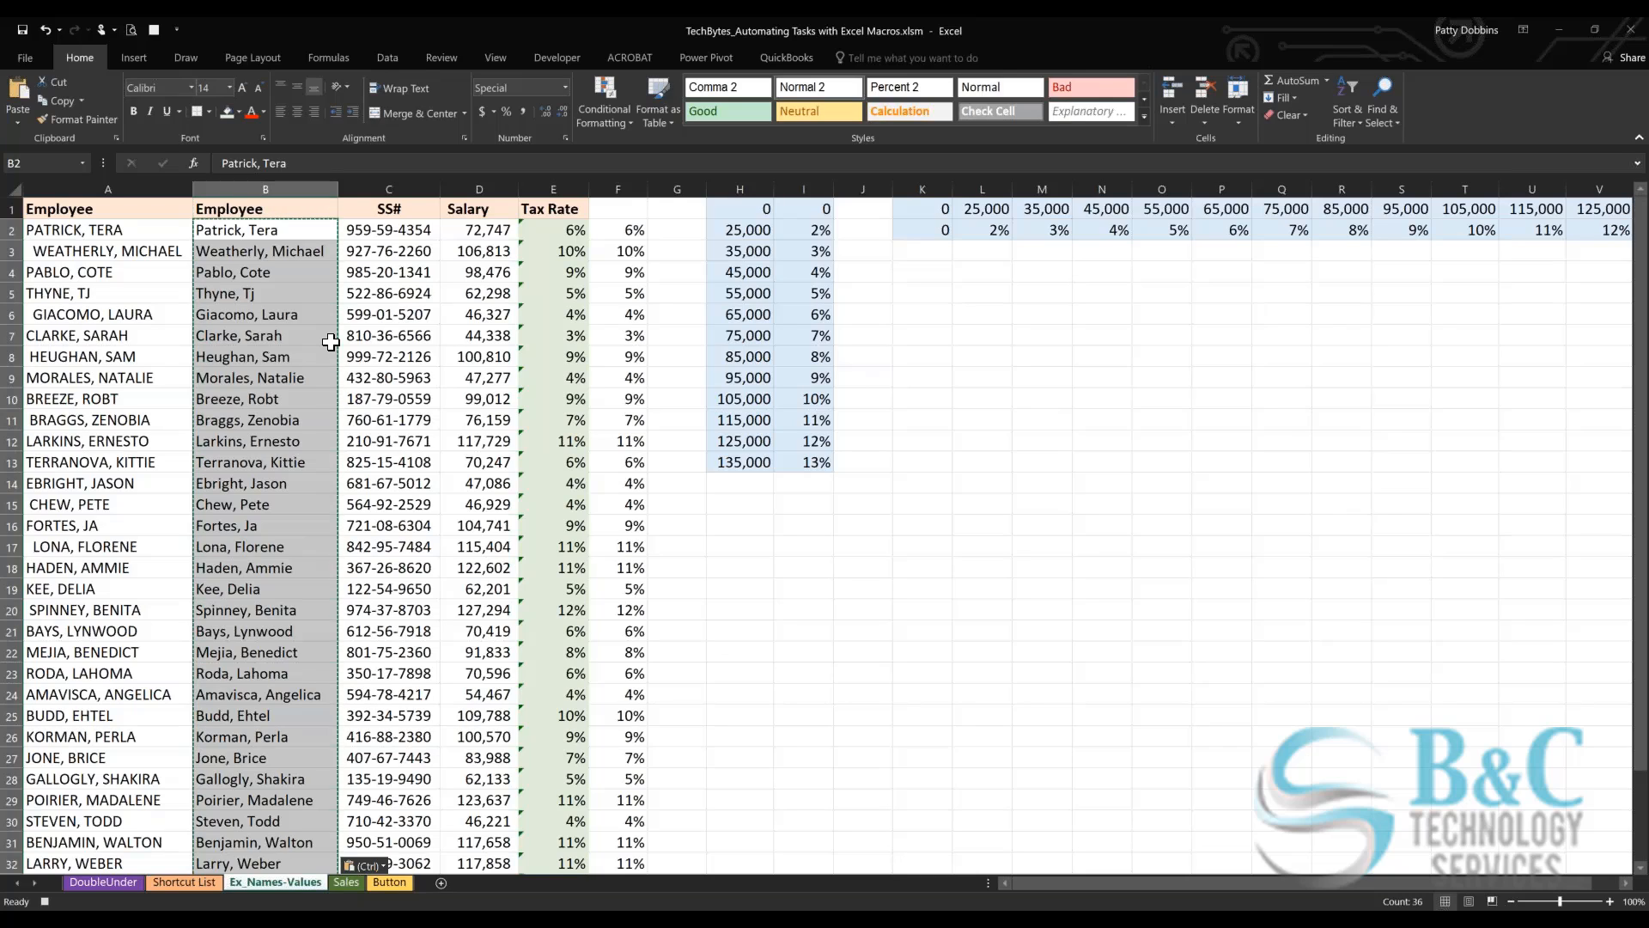
{"action": "key", "text": "Escape"}
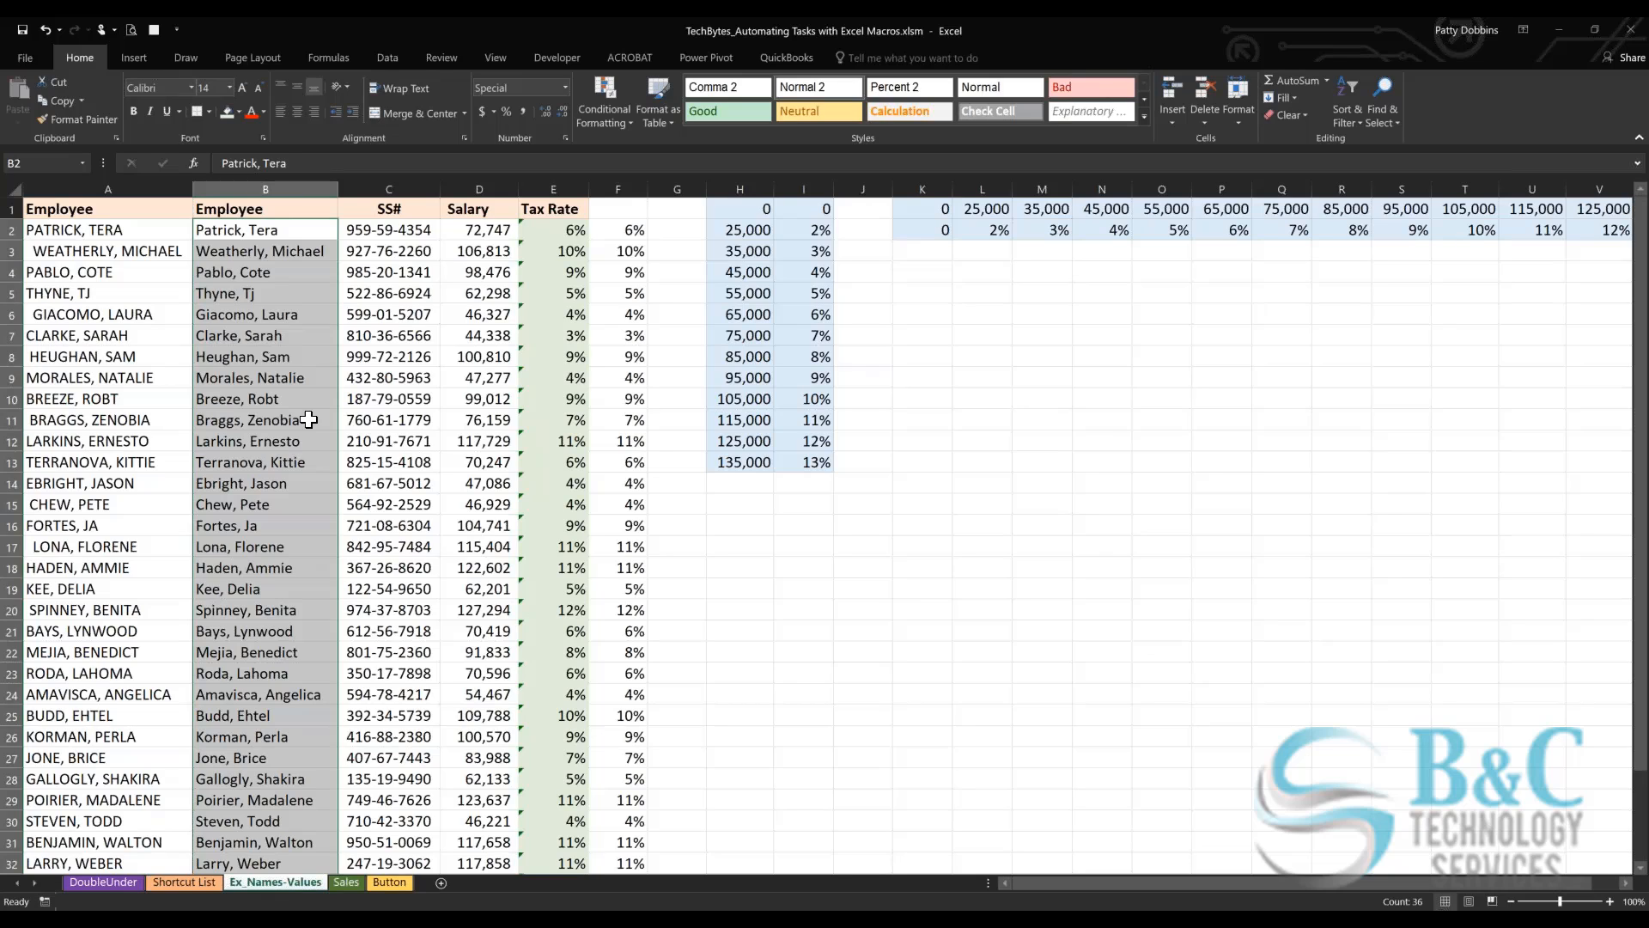
Step: Undo the values paste in column B and check several of its cells for the PROPER(TRIM()) formulas
{"action": "left_click", "coordinate": [365, 356]}
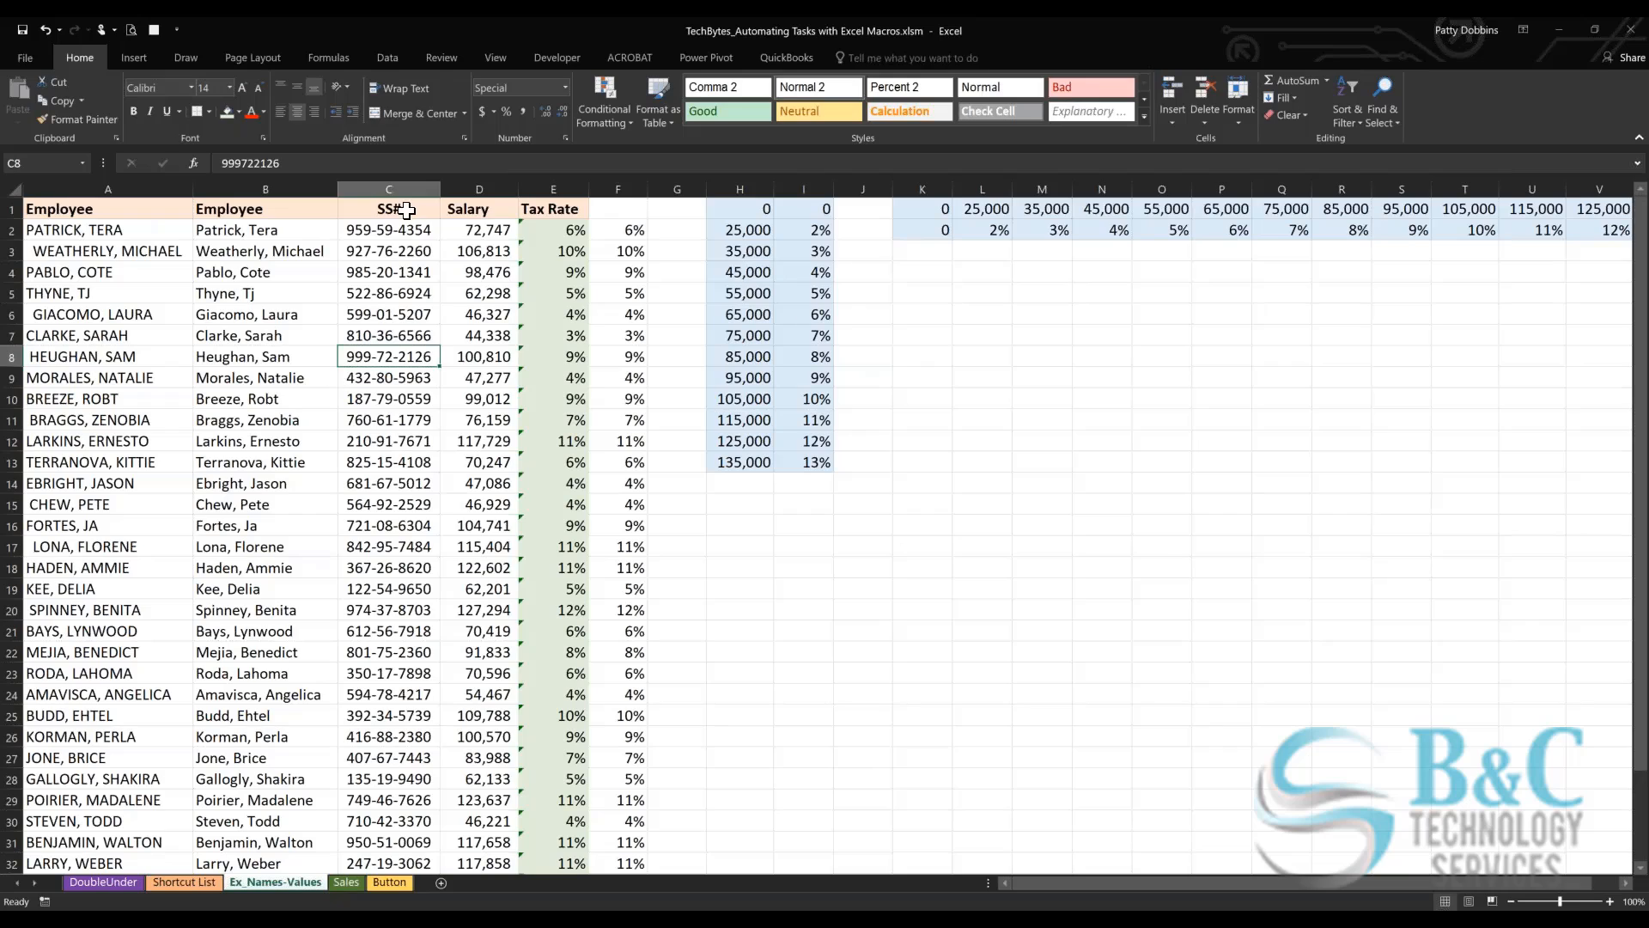
{"action": "left_click", "coordinate": [58, 27]}
{"action": "left_click", "coordinate": [48, 47]}
{"action": "left_click", "coordinate": [275, 420]}
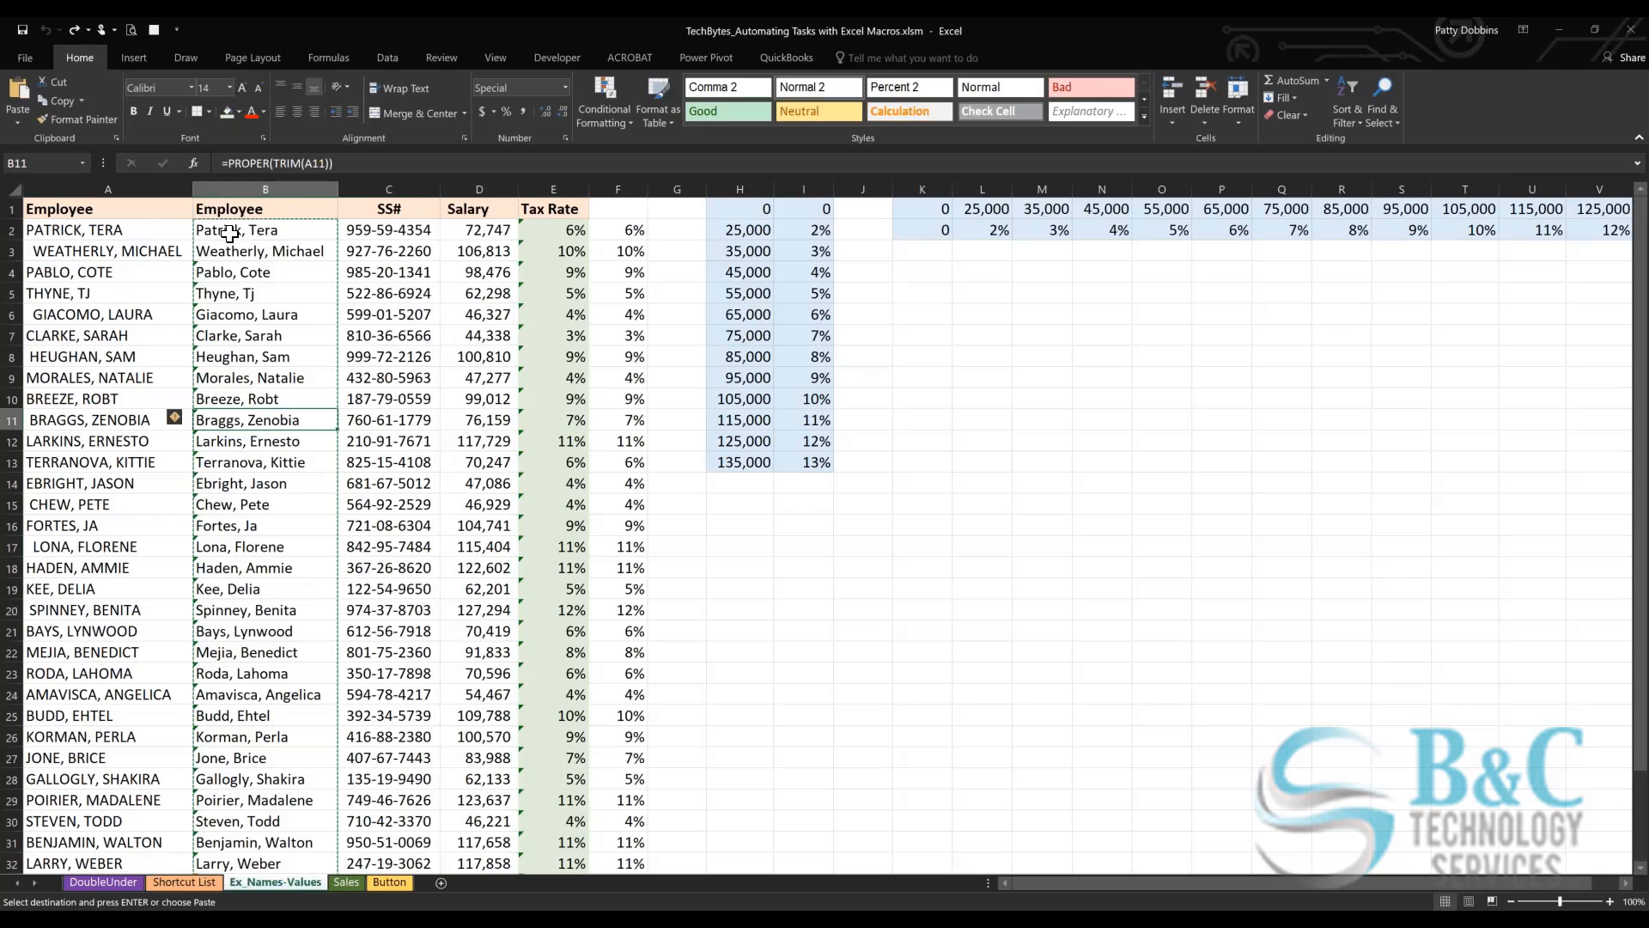
{"action": "left_click", "coordinate": [280, 340]}
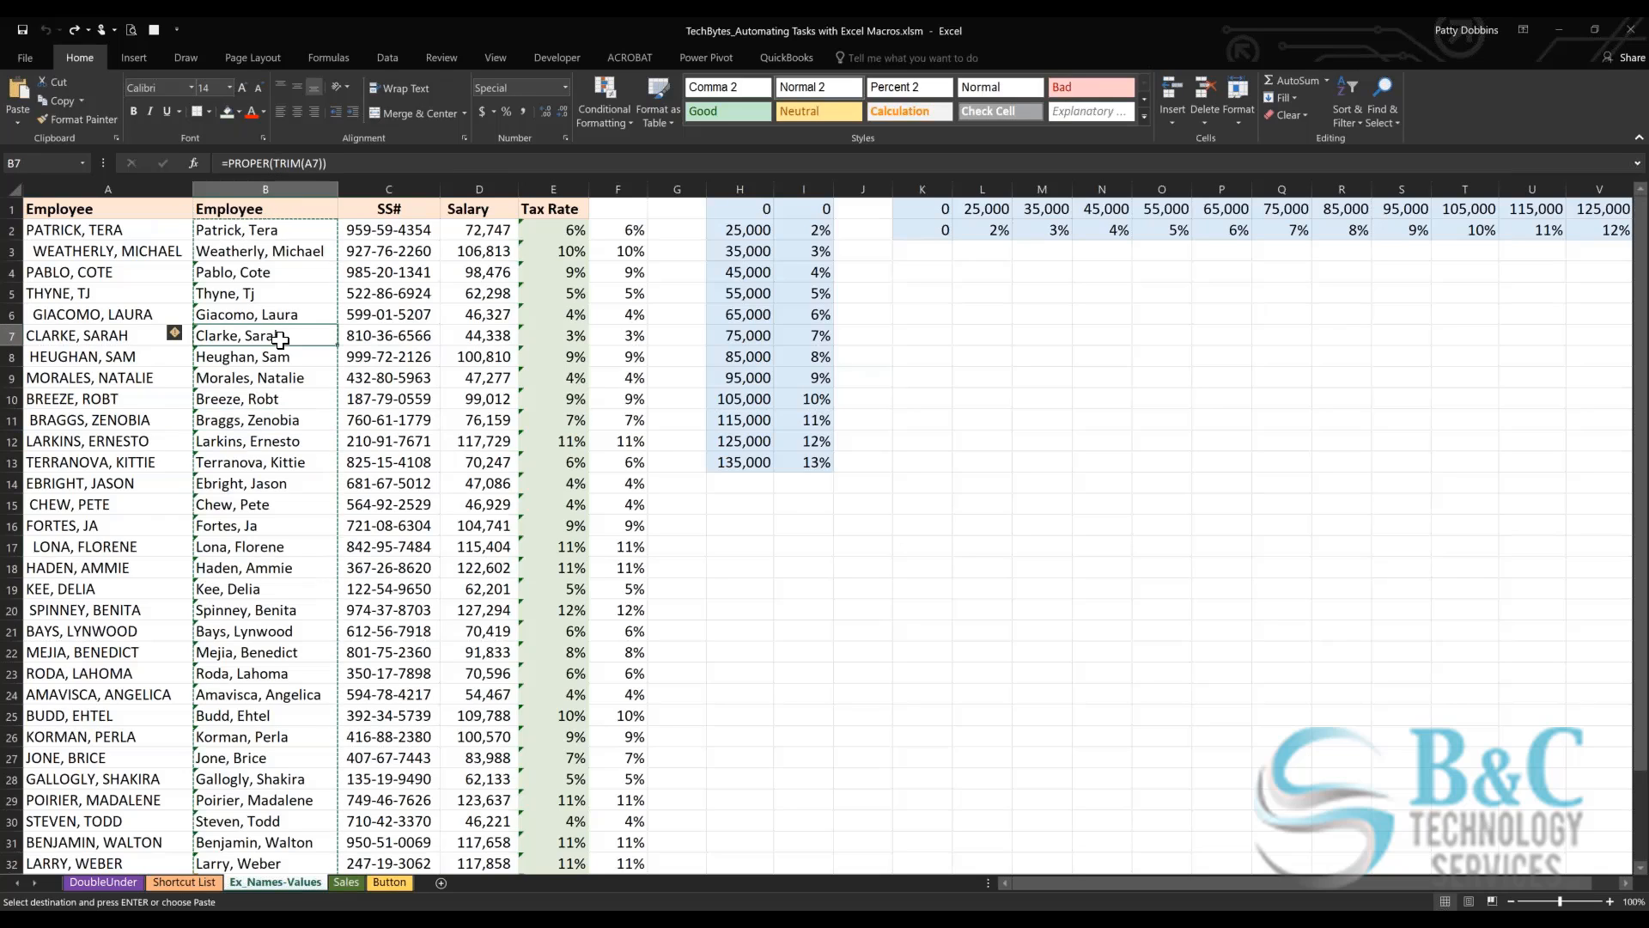
{"action": "left_click", "coordinate": [268, 400]}
{"action": "left_click", "coordinate": [267, 539]}
{"action": "left_click", "coordinate": [263, 511]}
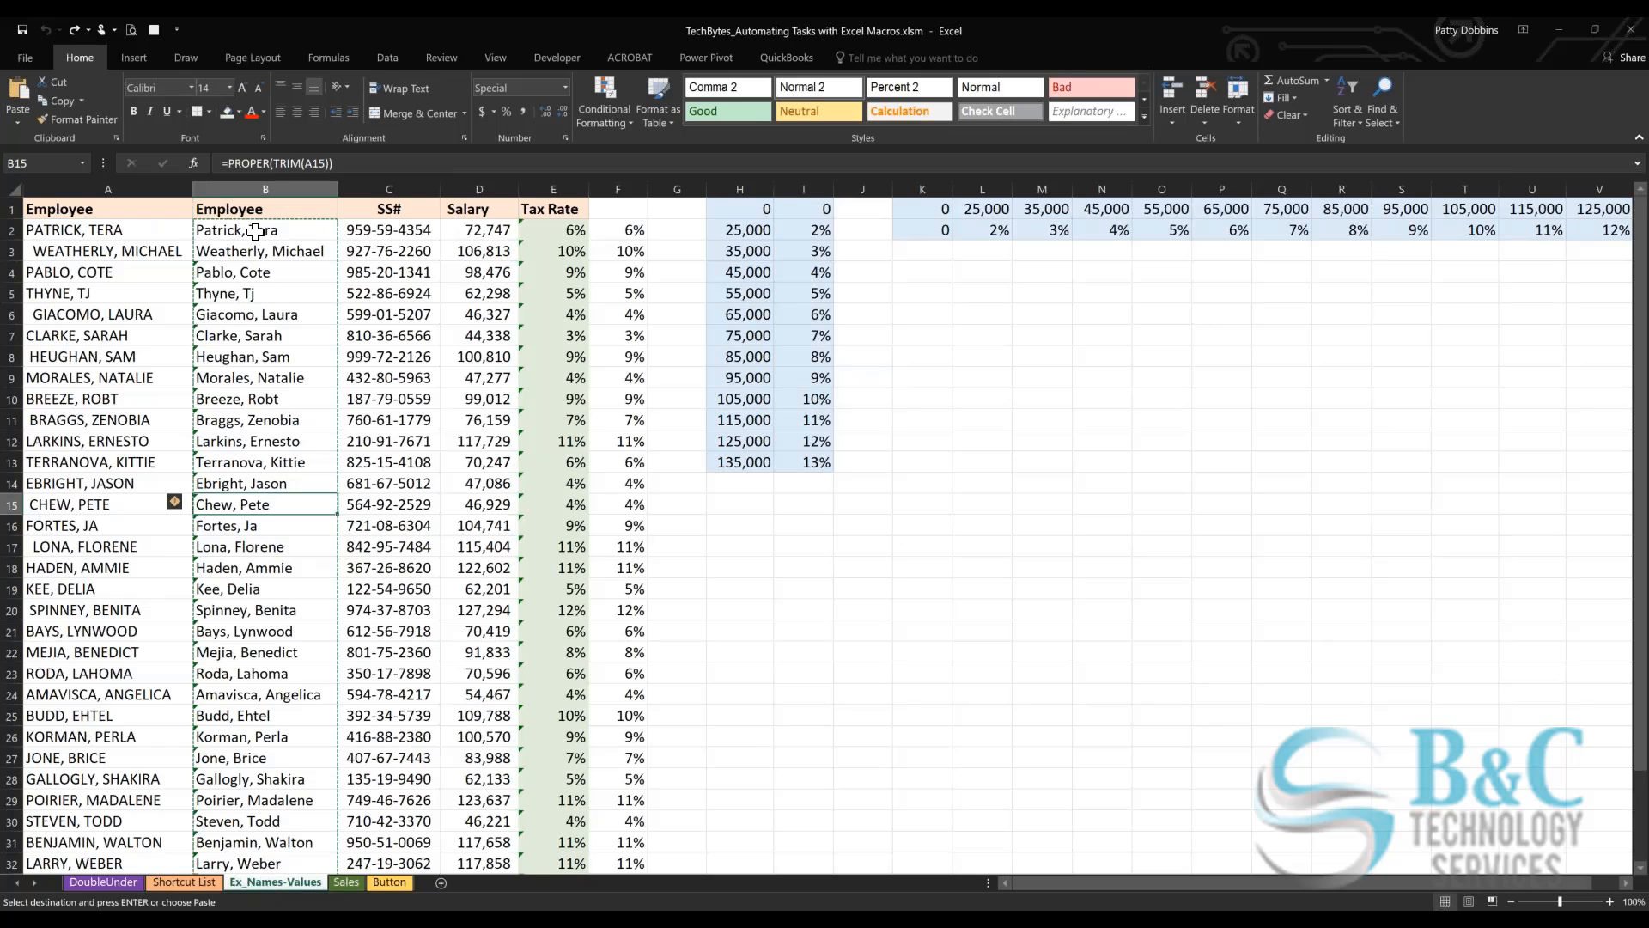
Step: Run the Replace_with_Values macro from PERSONAL.XLSB on the formulas in B2:B37
{"action": "left_click_drag", "start_coordinate": [258, 225], "coordinate": [247, 829]}
{"action": "key", "text": "ctrl+v"}
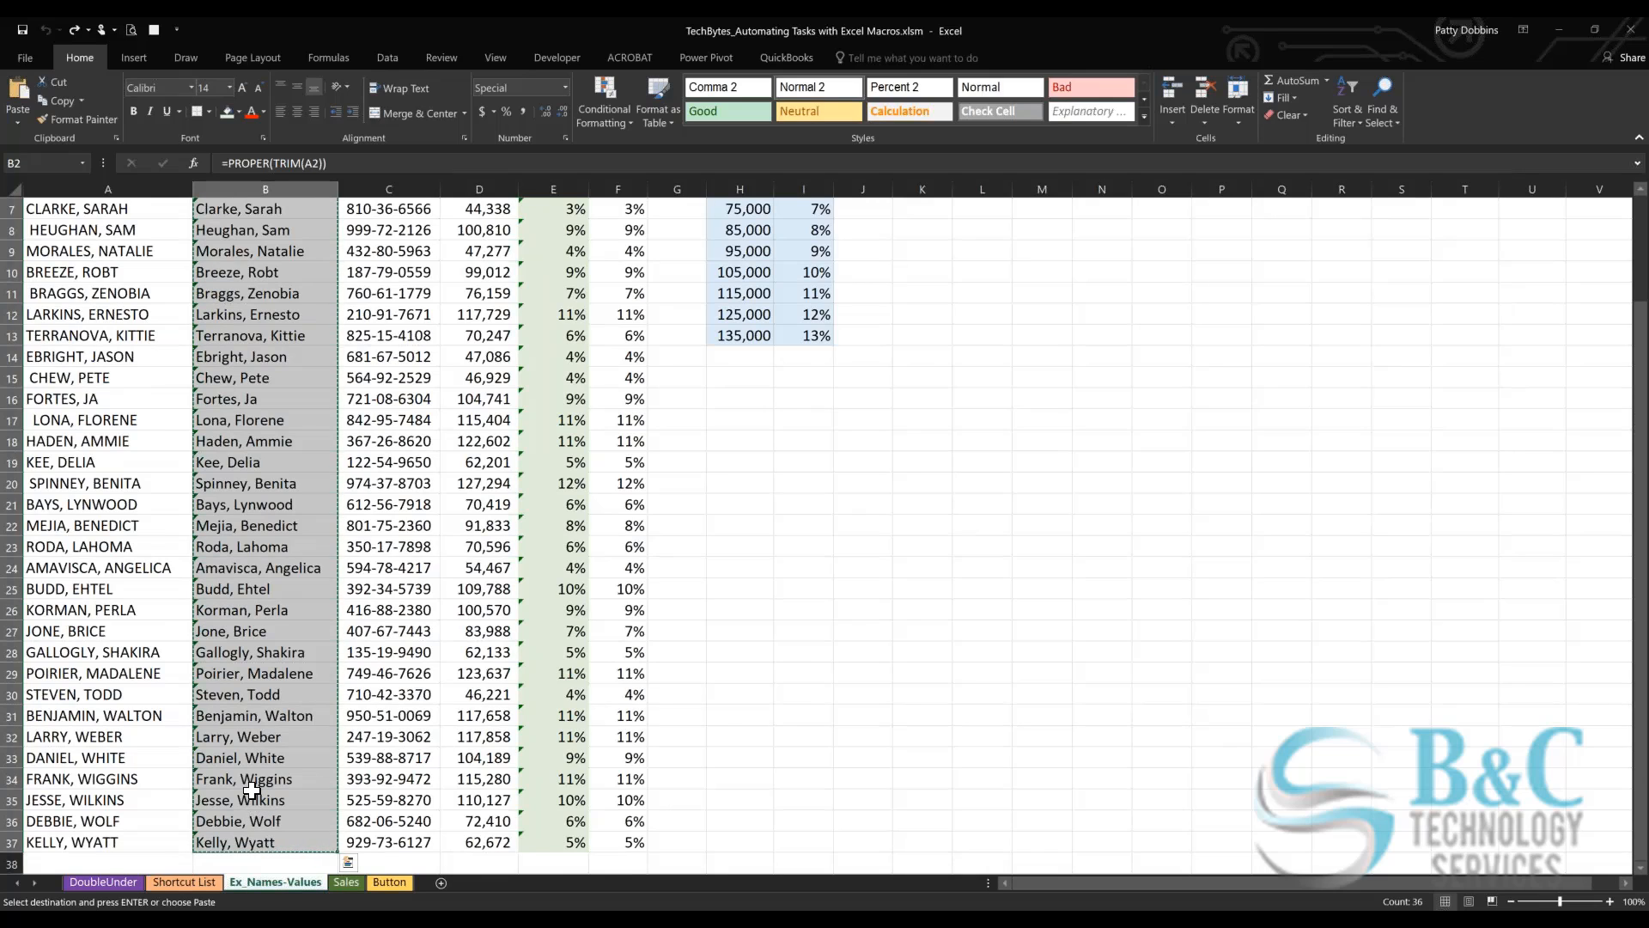
{"action": "left_click", "coordinate": [495, 57]}
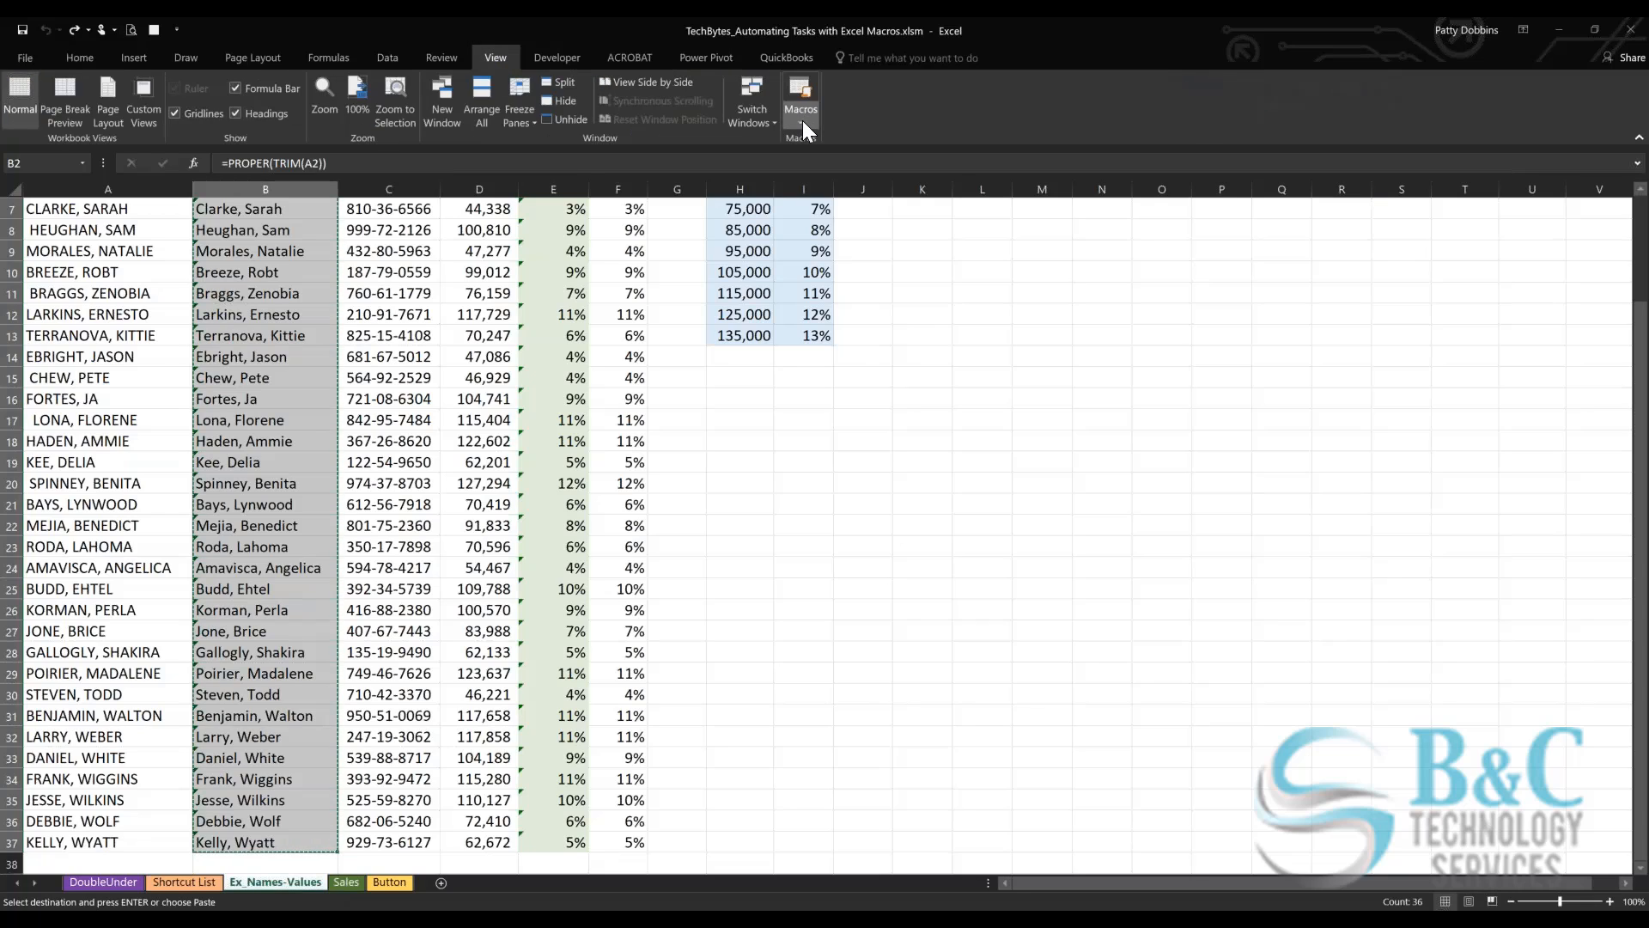
{"action": "left_click", "coordinate": [803, 96]}
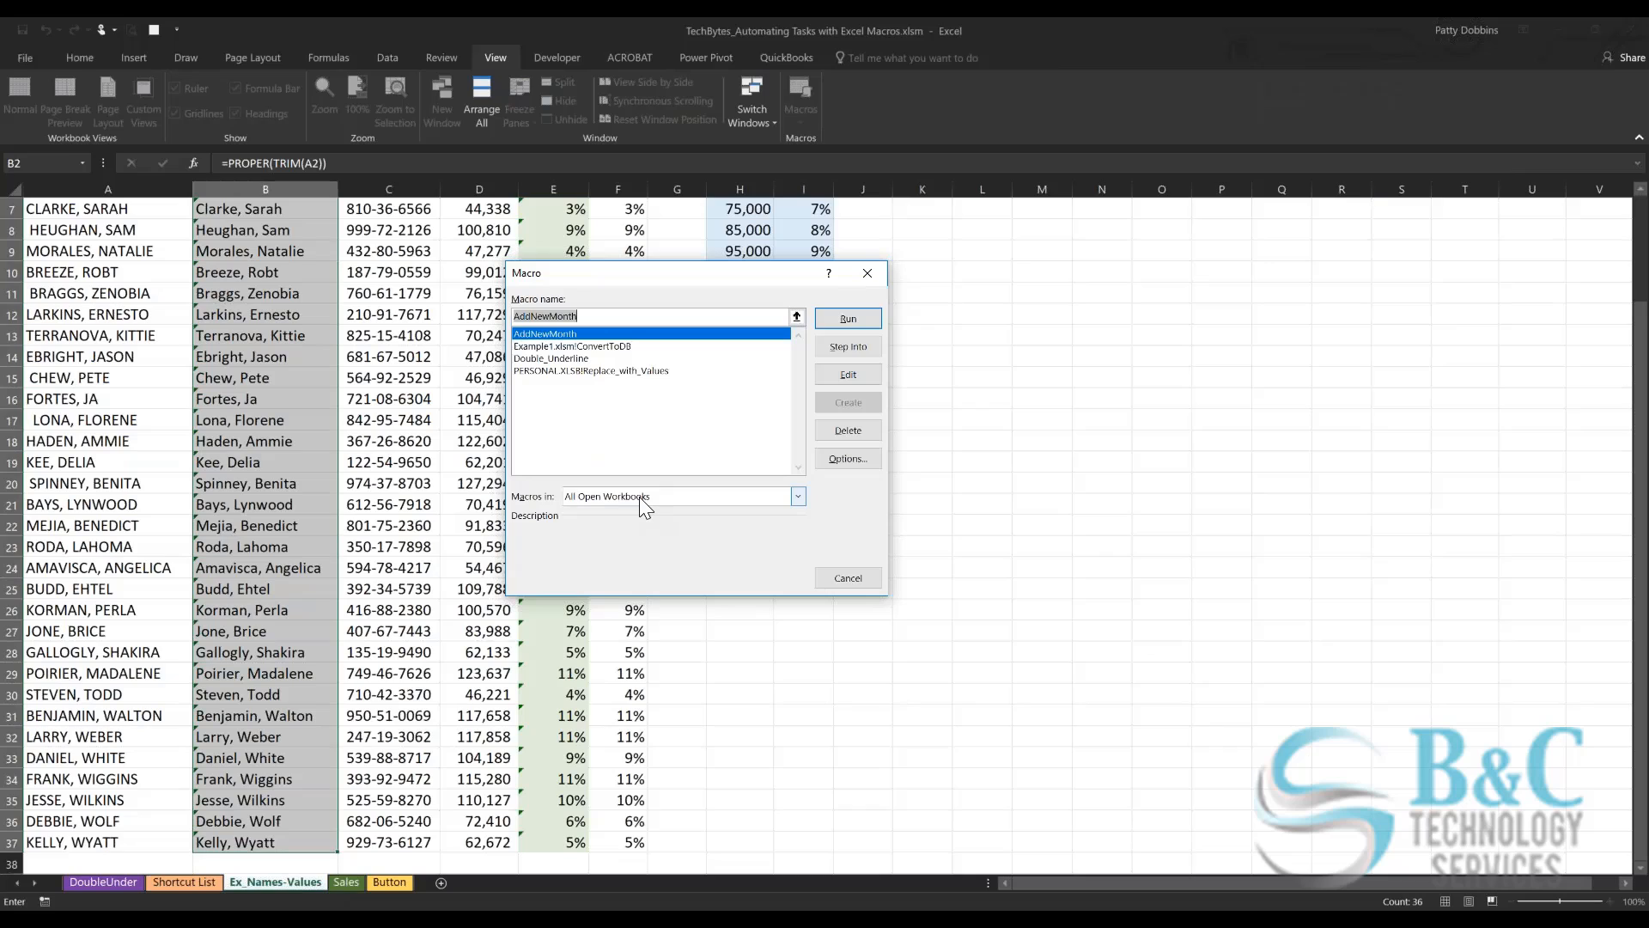
{"action": "left_click", "coordinate": [554, 372]}
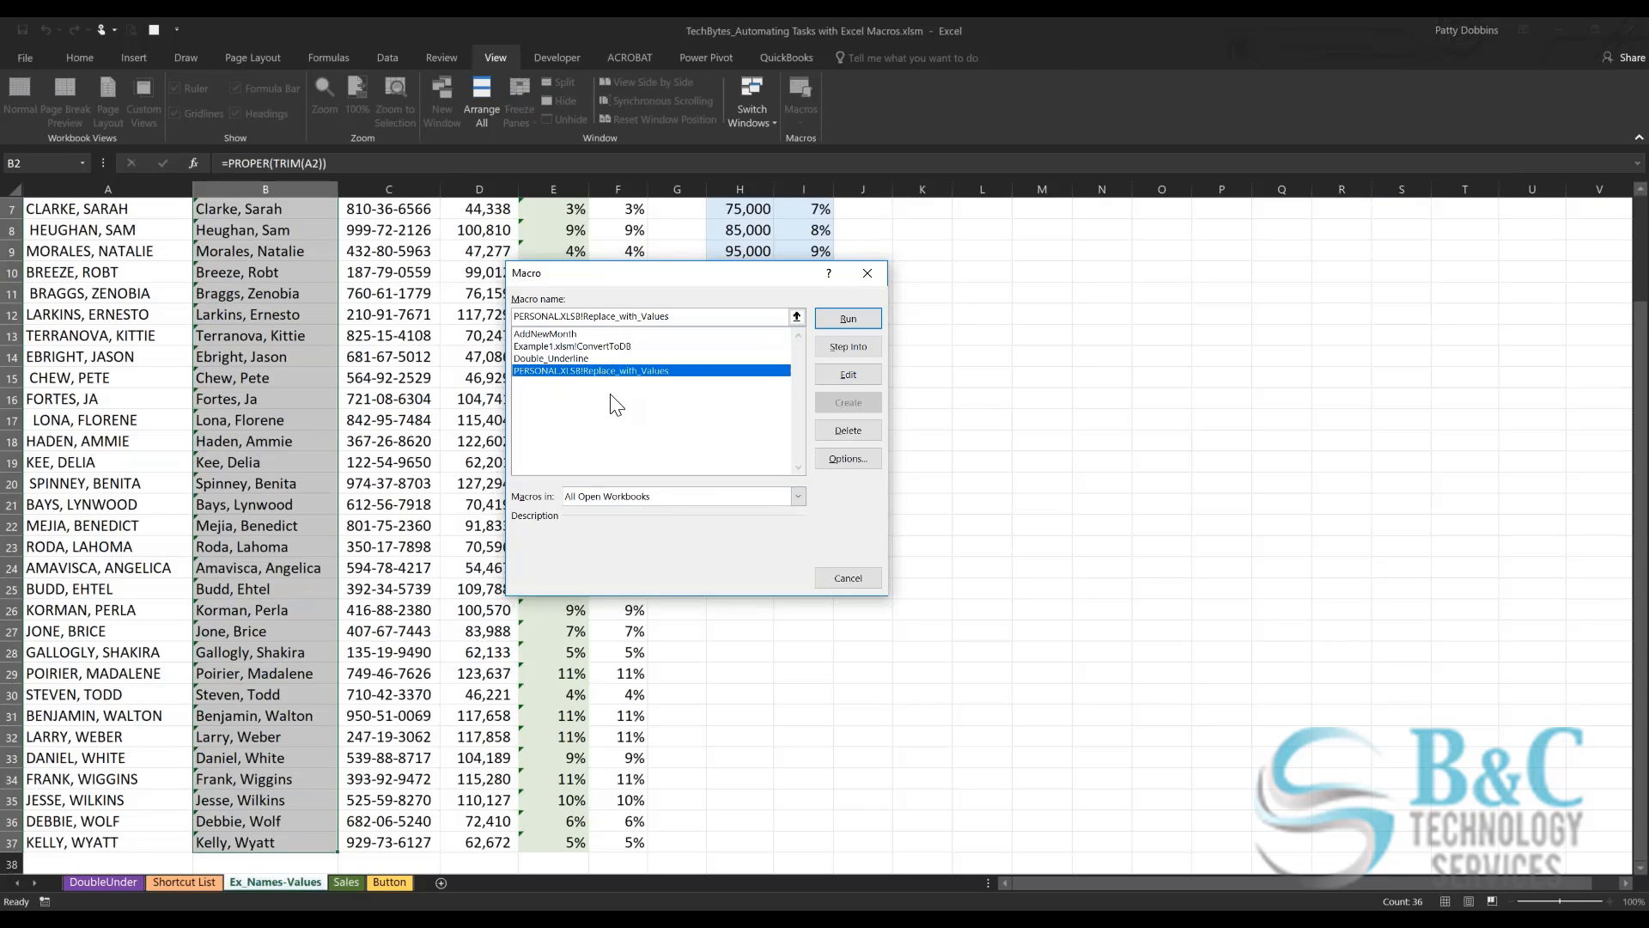
{"action": "left_click", "coordinate": [672, 494]}
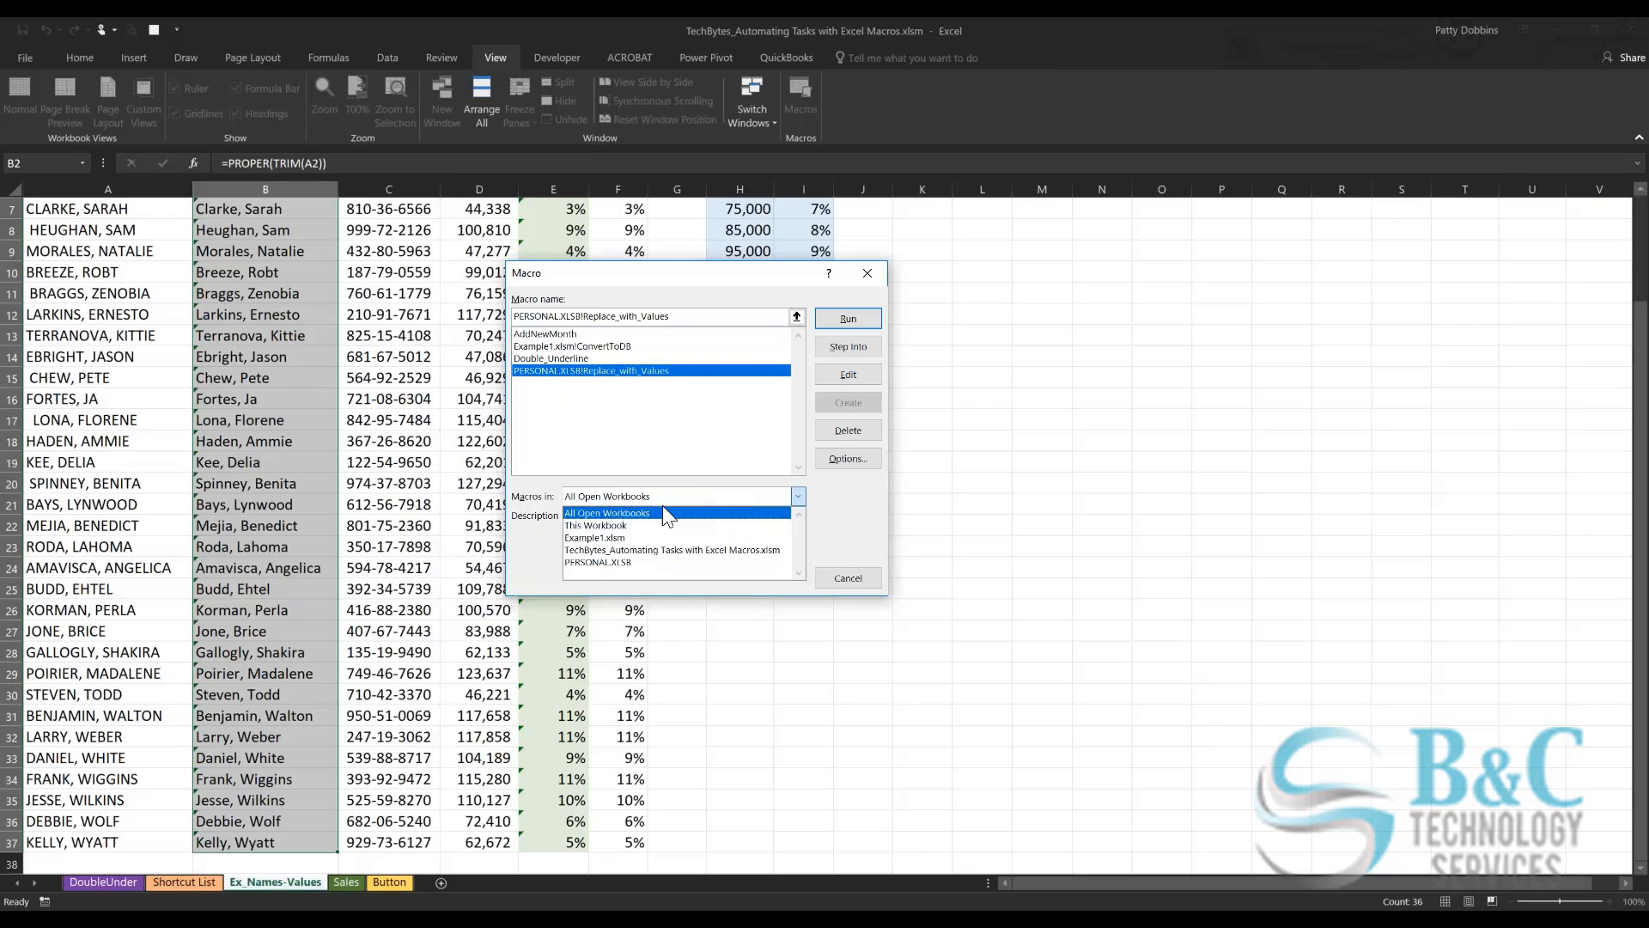
{"action": "left_click", "coordinate": [646, 561]}
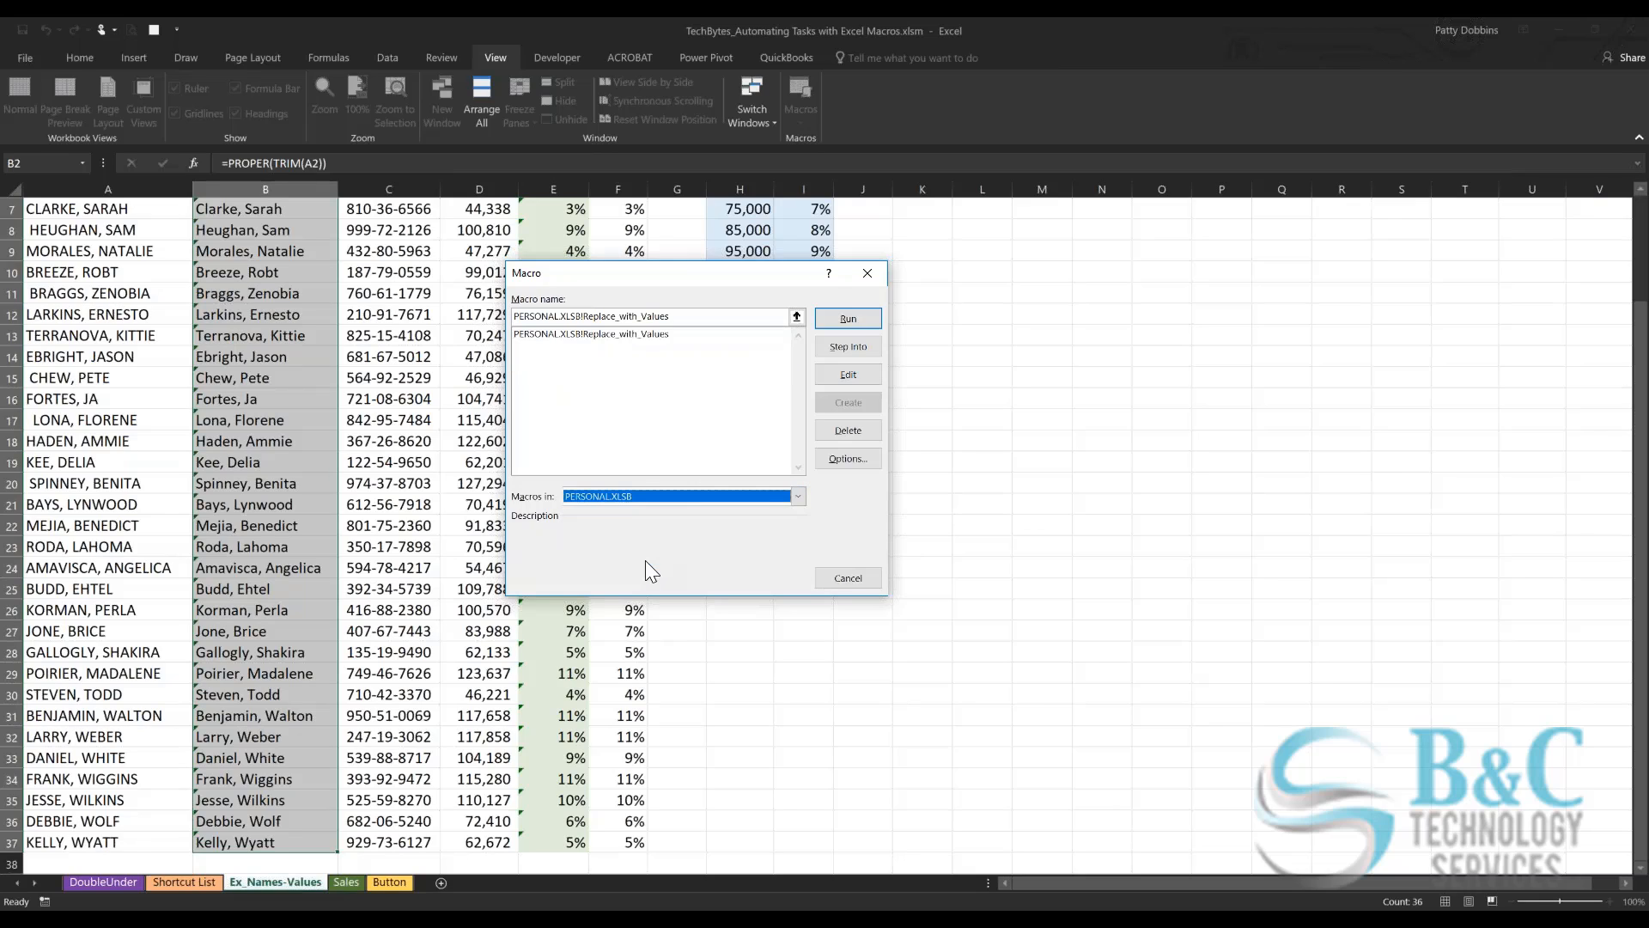
{"action": "left_click", "coordinate": [550, 337]}
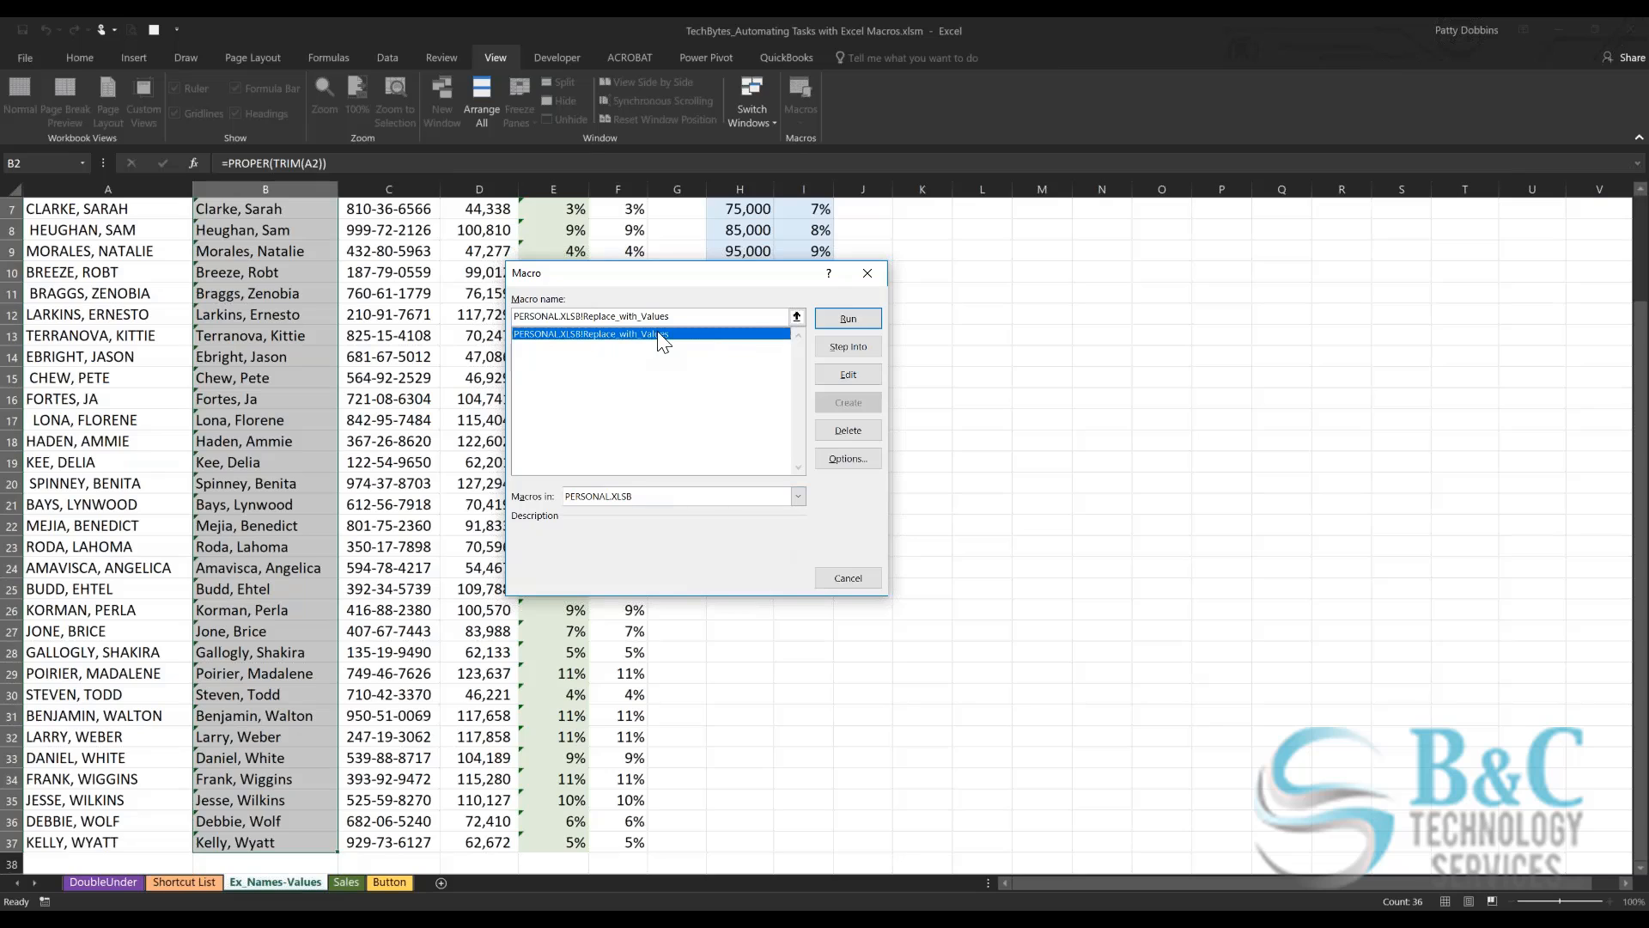
{"action": "left_click", "coordinate": [848, 320]}
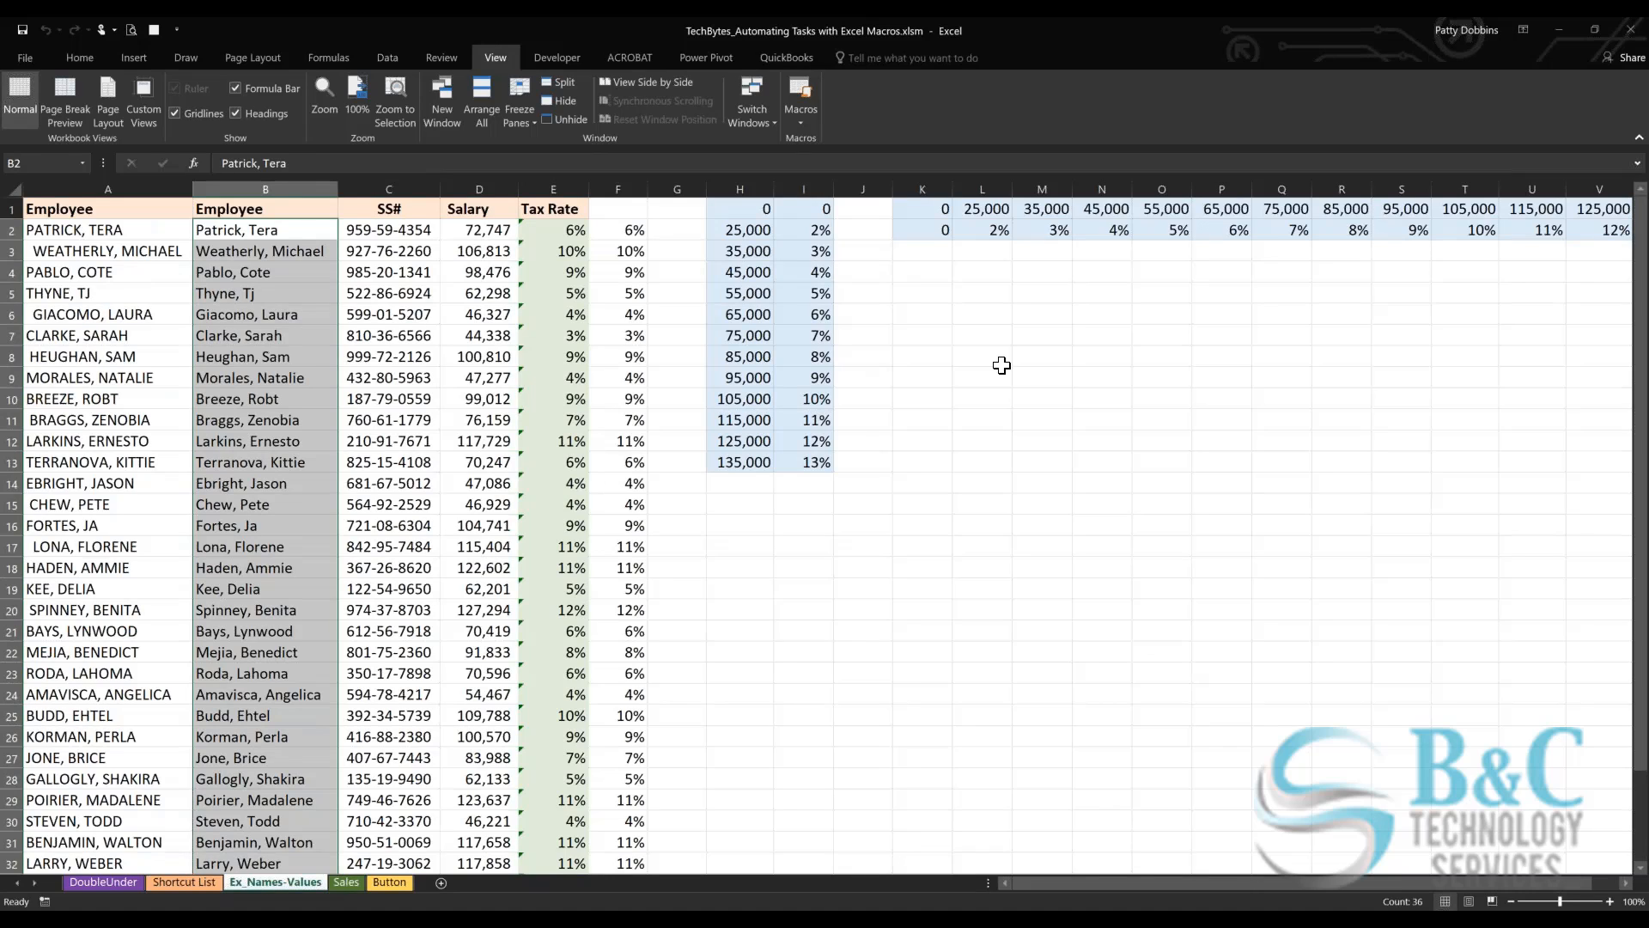
Step: Check several employee name cells in column B for plain values instead of formulas
{"action": "left_click", "coordinate": [260, 441]}
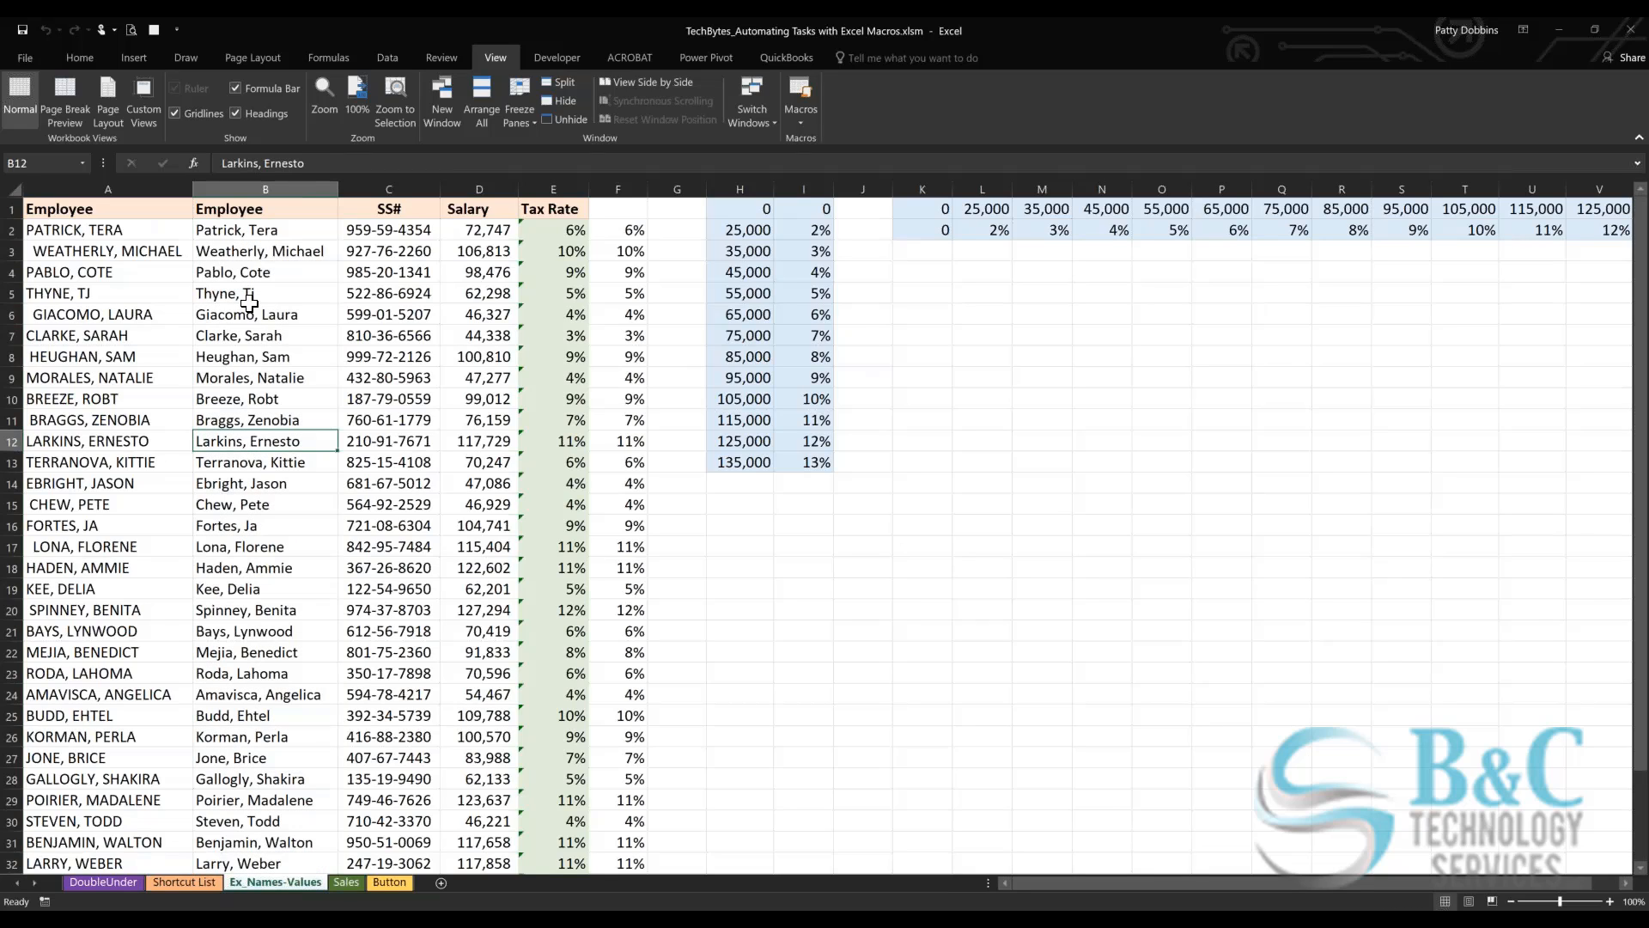
{"action": "left_click", "coordinate": [255, 400]}
{"action": "left_click", "coordinate": [255, 254]}
{"action": "left_click", "coordinate": [255, 336]}
{"action": "left_click", "coordinate": [255, 357]}
{"action": "left_click", "coordinate": [257, 420]}
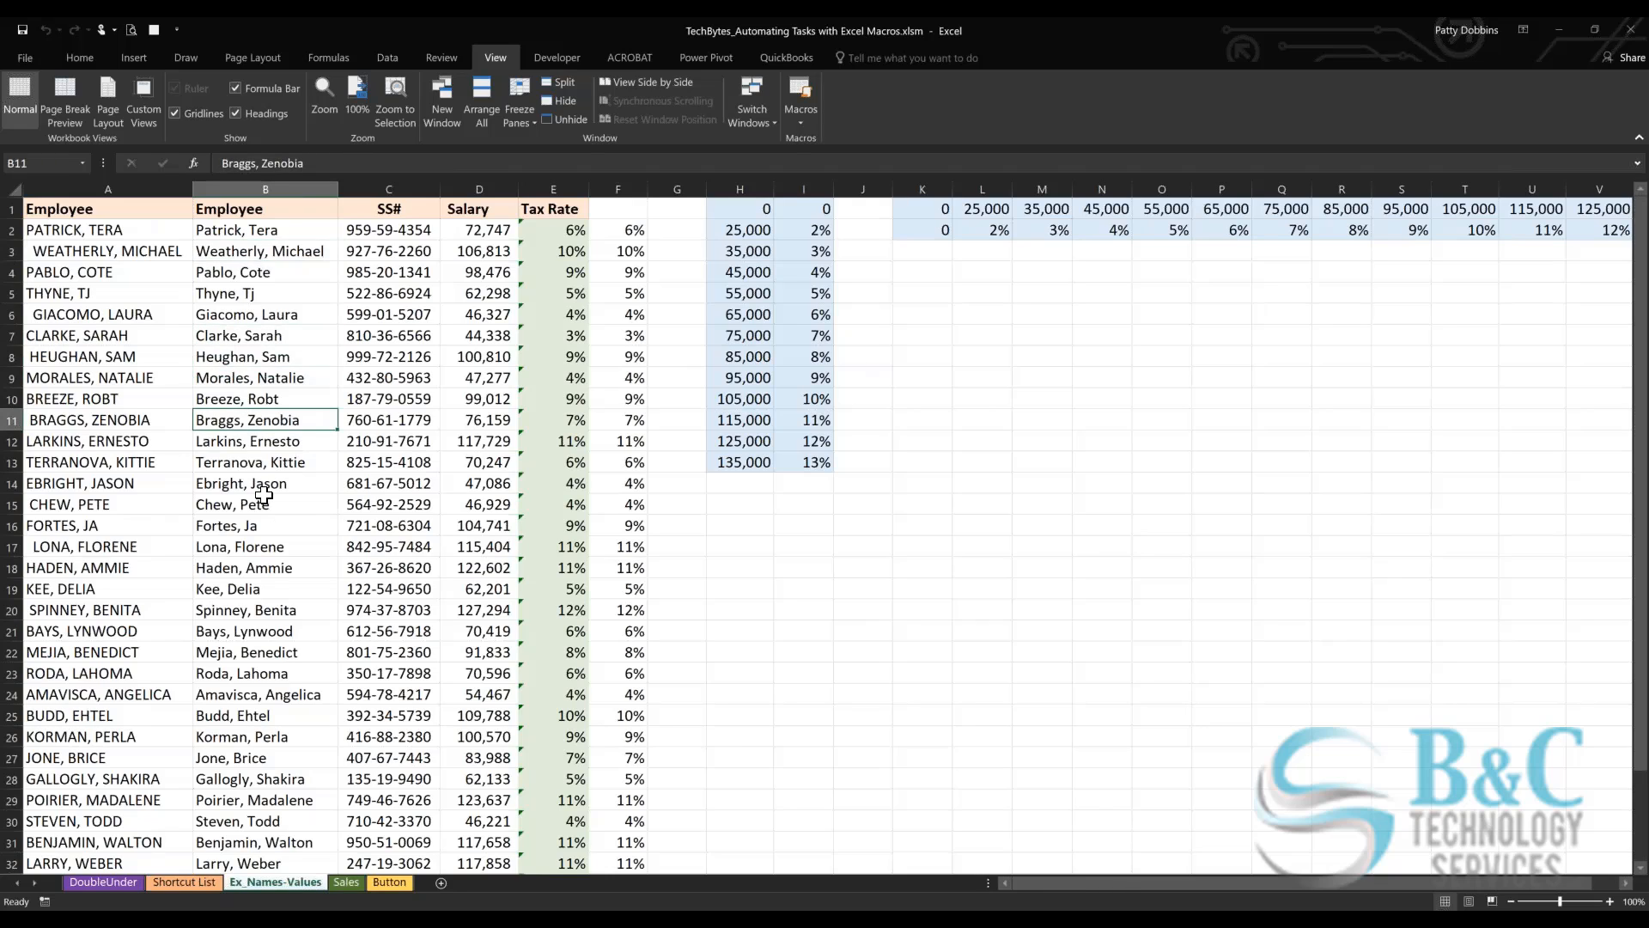
Step: Check several tax rate cells in column F for their HLOOKUP formulas
{"action": "left_click", "coordinate": [111, 206]}
{"action": "key", "text": "ctrl+shift+Down"}
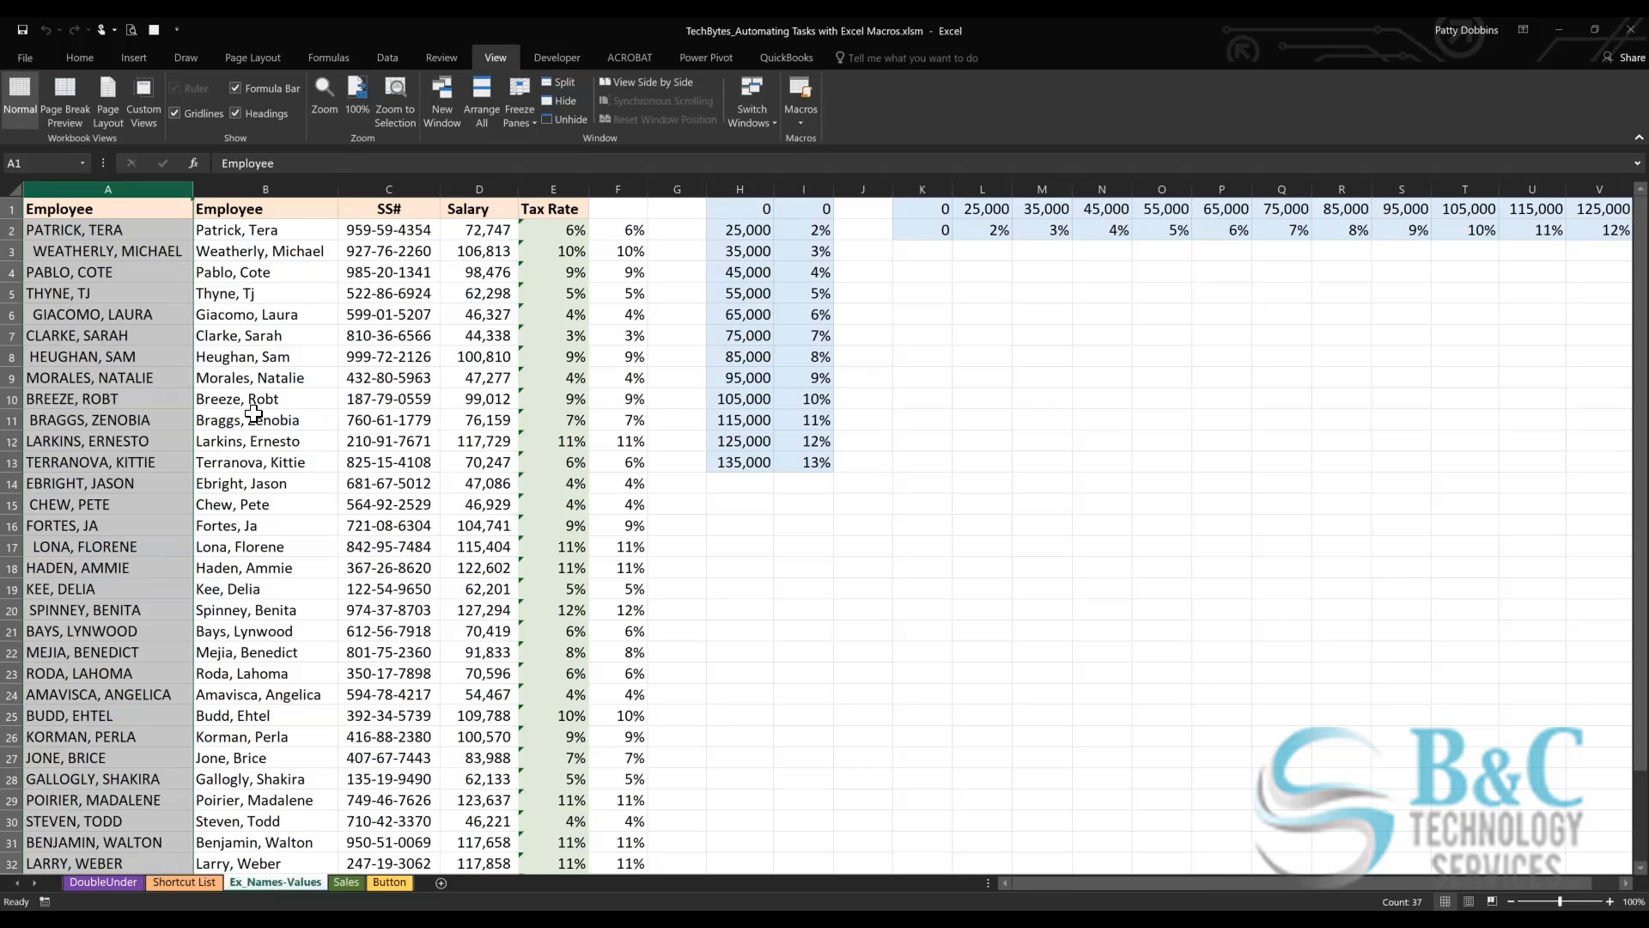
{"action": "left_click", "coordinate": [614, 390]}
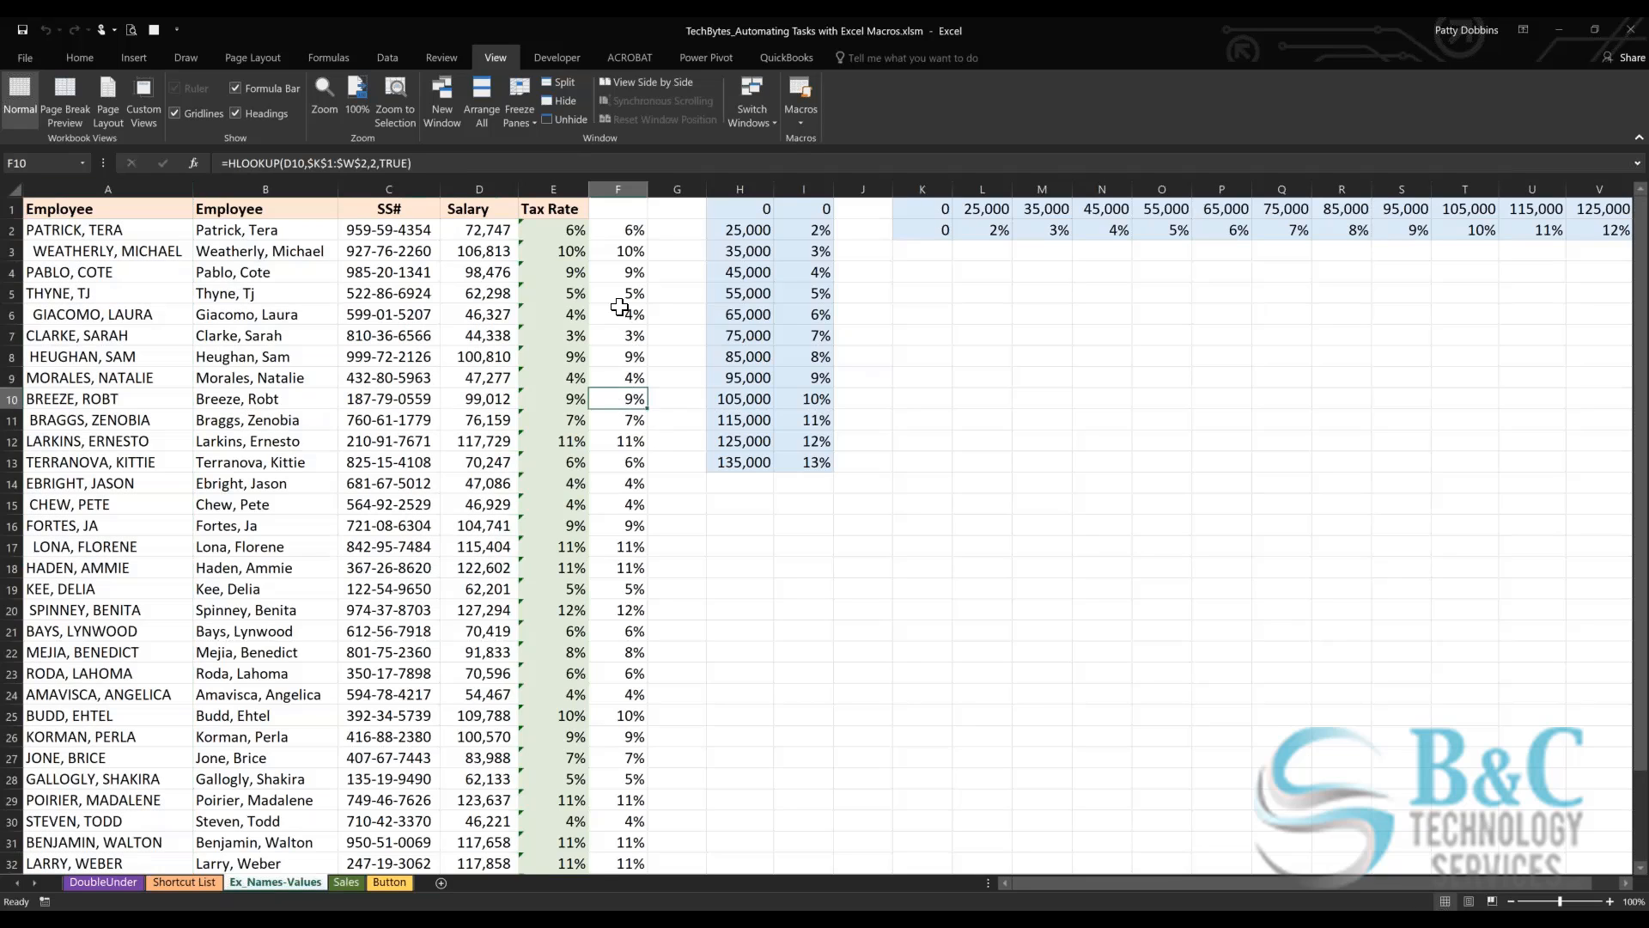
{"action": "left_click", "coordinate": [620, 300]}
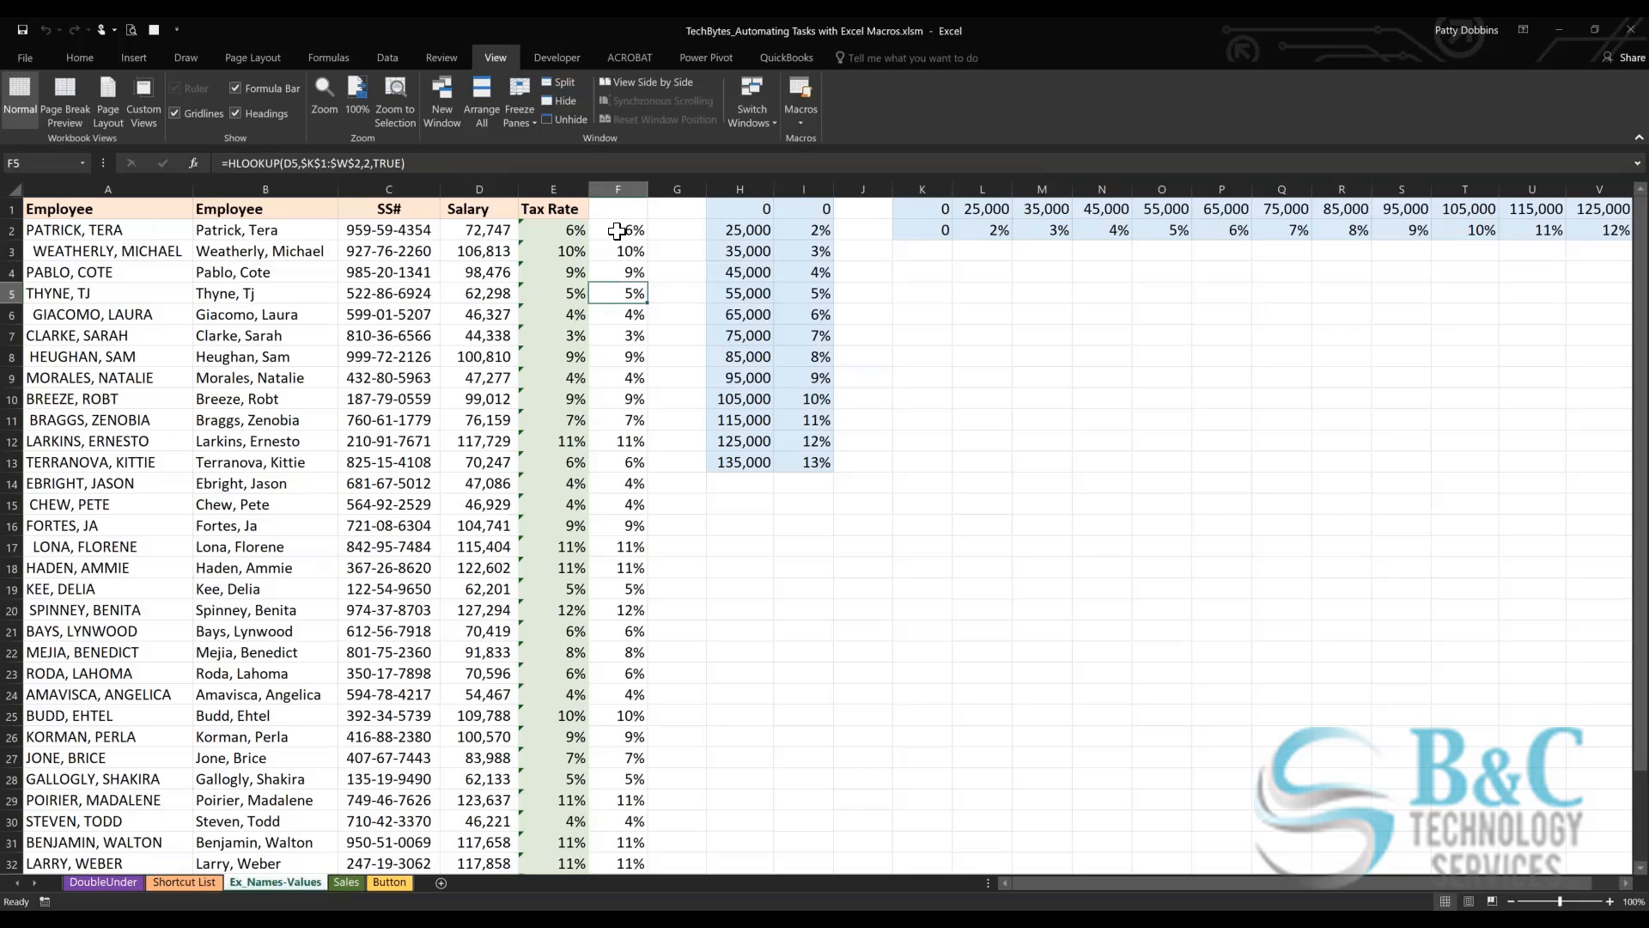
{"action": "left_click_drag", "start_coordinate": [617, 231], "coordinate": [621, 663]}
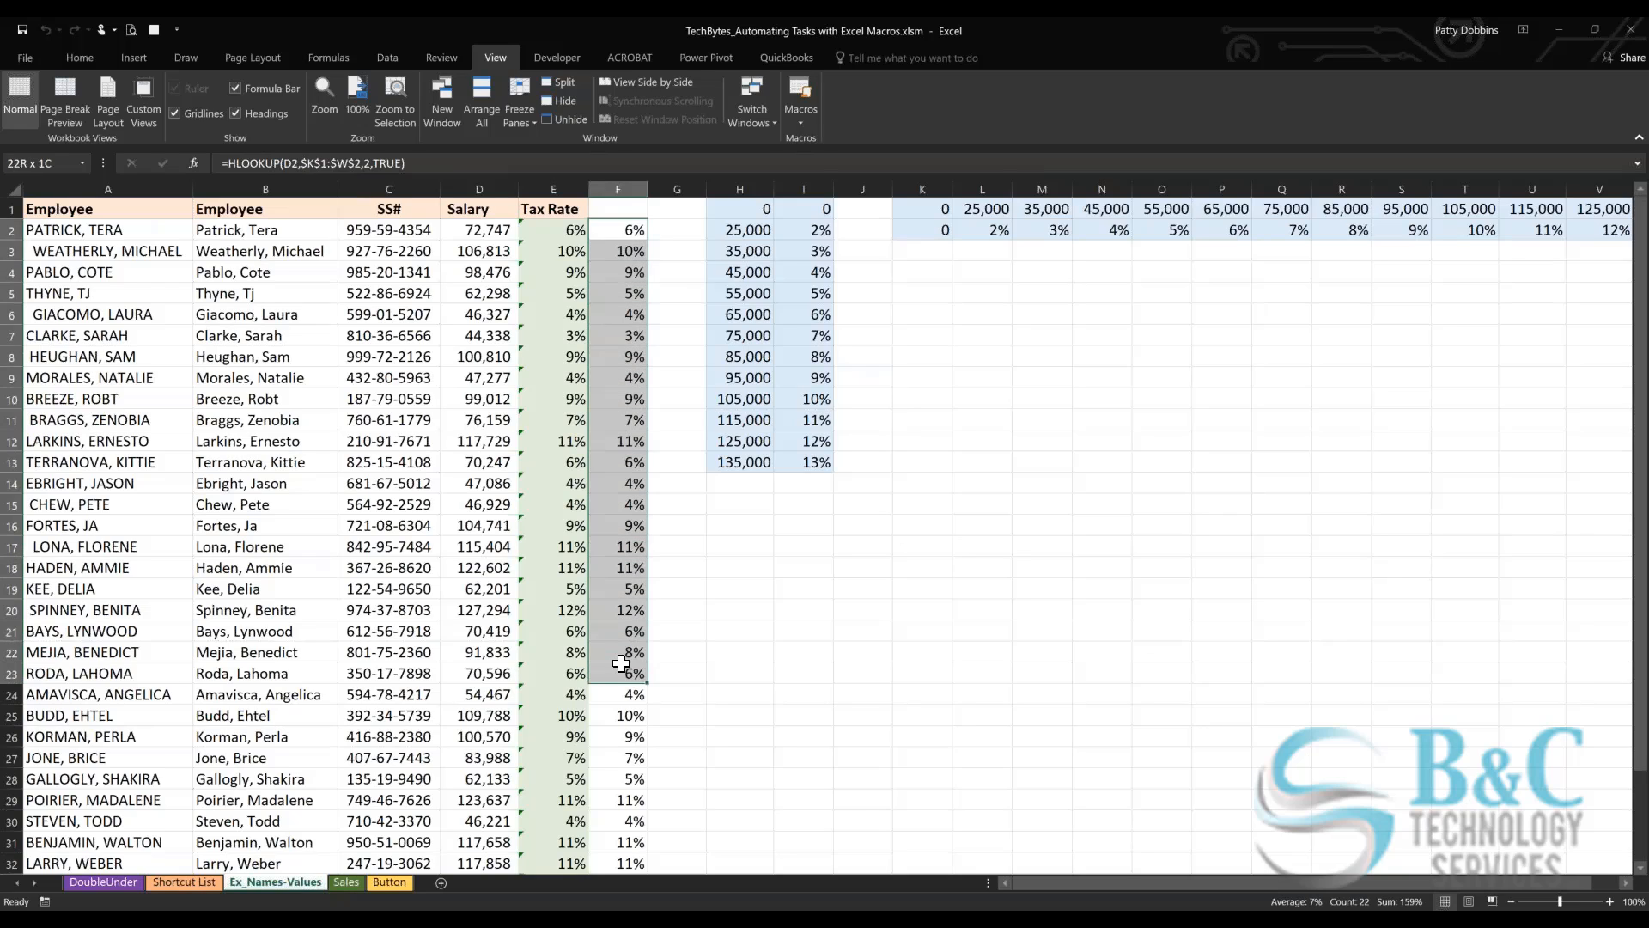
{"action": "left_click", "coordinate": [611, 227]}
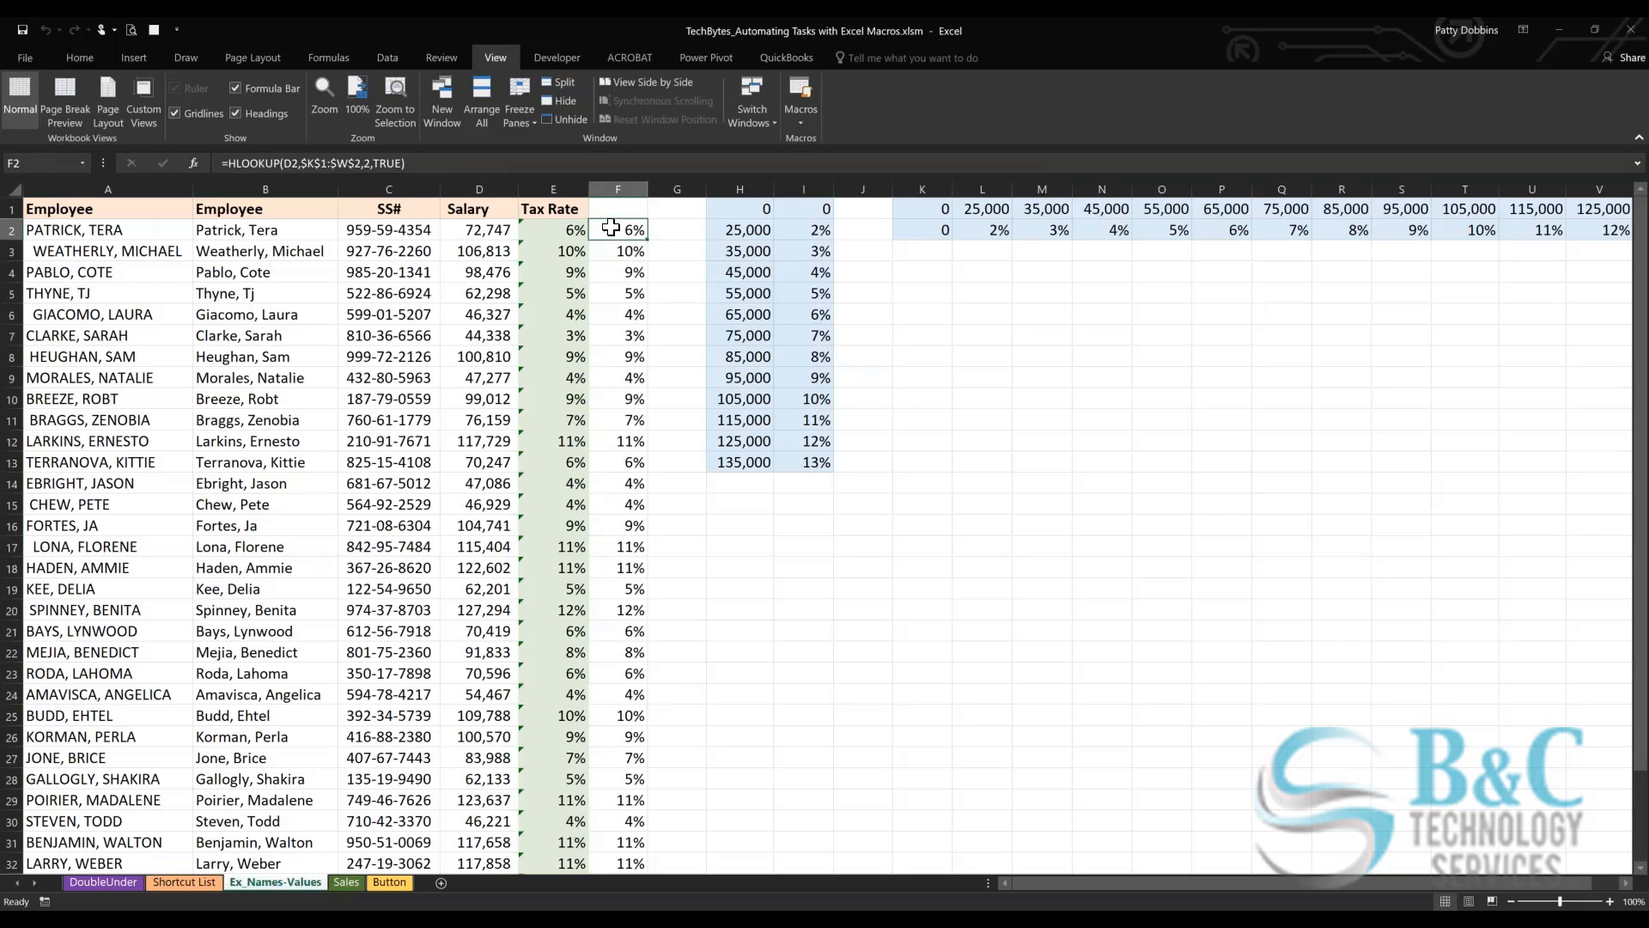
{"action": "double_click", "coordinate": [611, 227]}
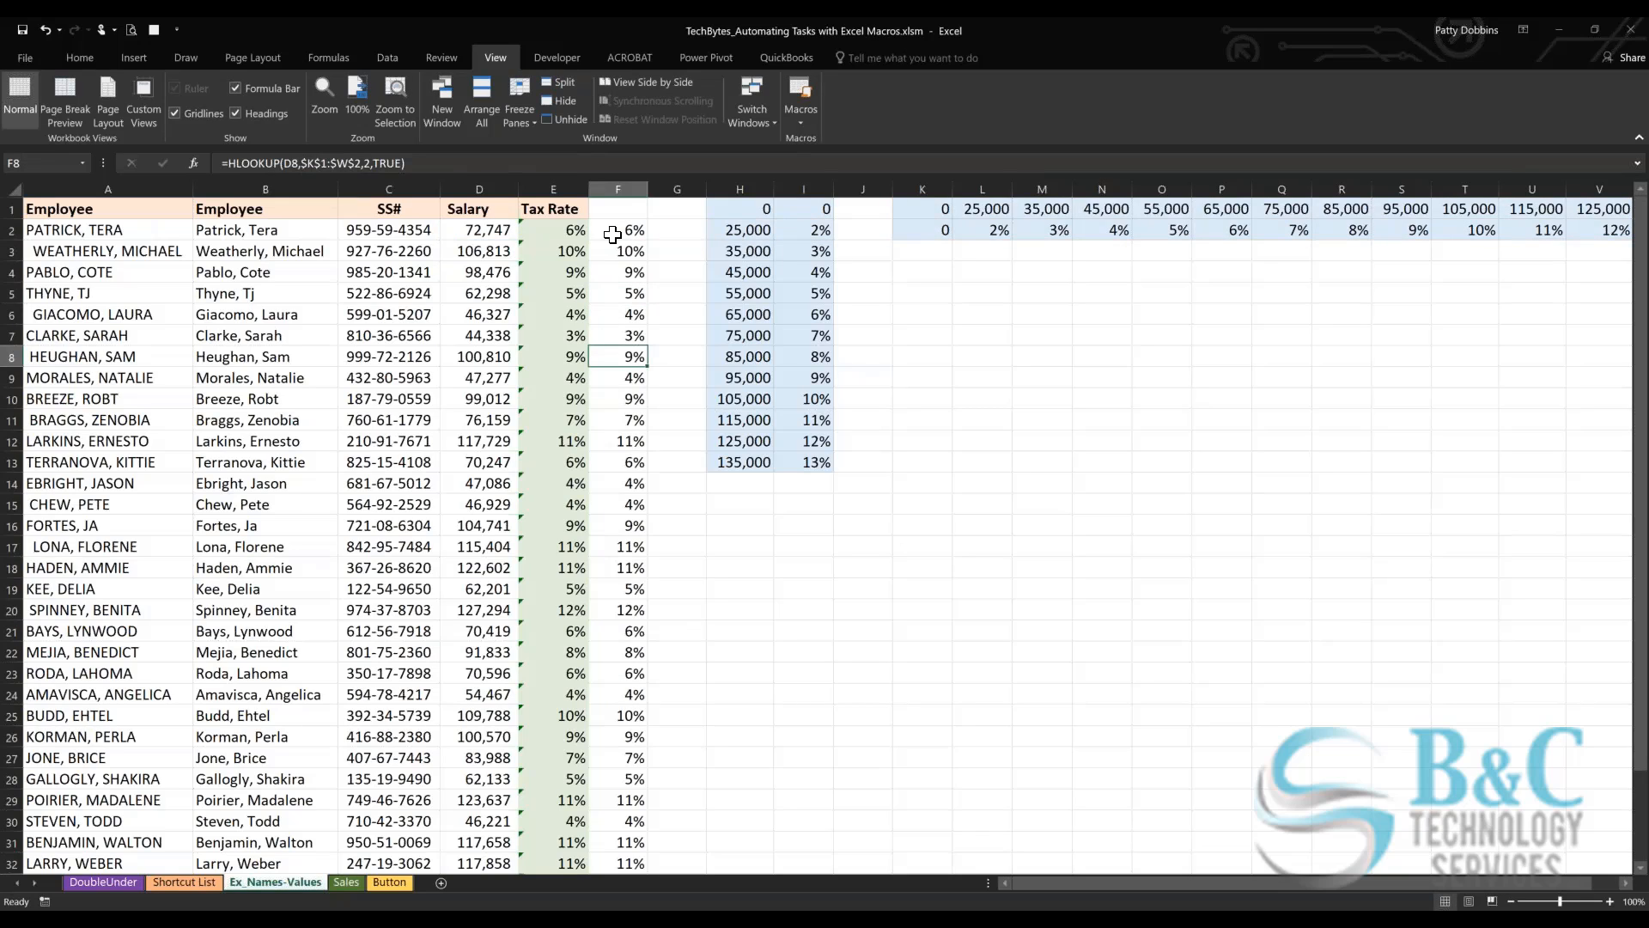
Step: Run the Replace_with_Values macro from PERSONAL.XLSB on the HLOOKUP formulas in F2:F25
{"action": "left_click_drag", "start_coordinate": [613, 235], "coordinate": [612, 713]}
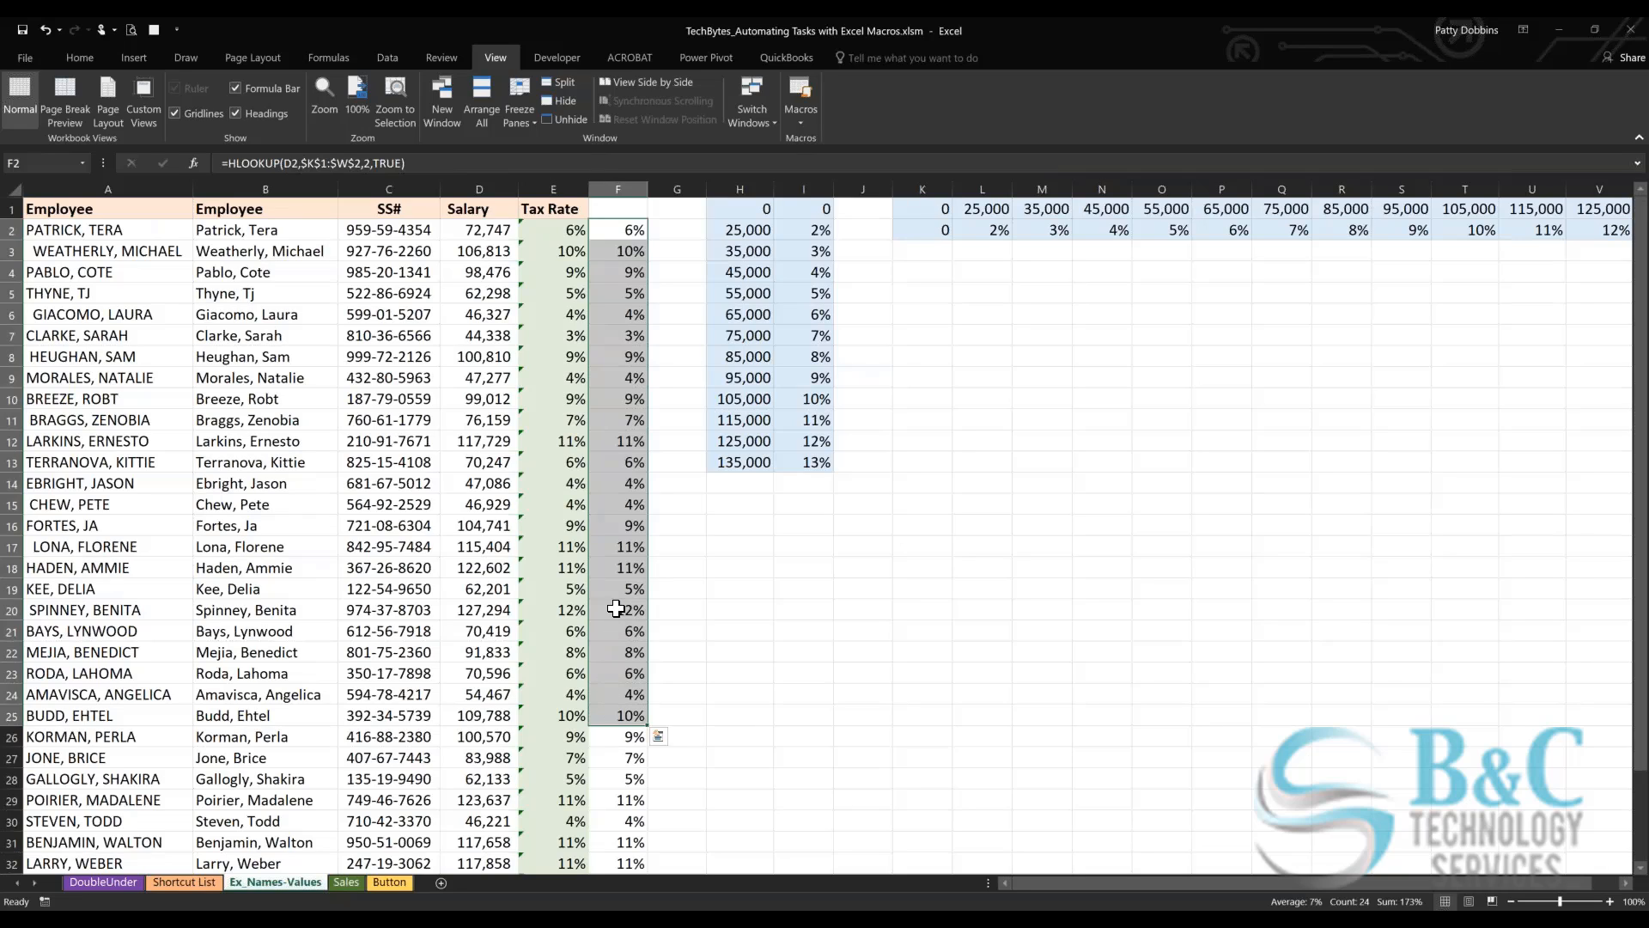
{"action": "left_click", "coordinate": [800, 101]}
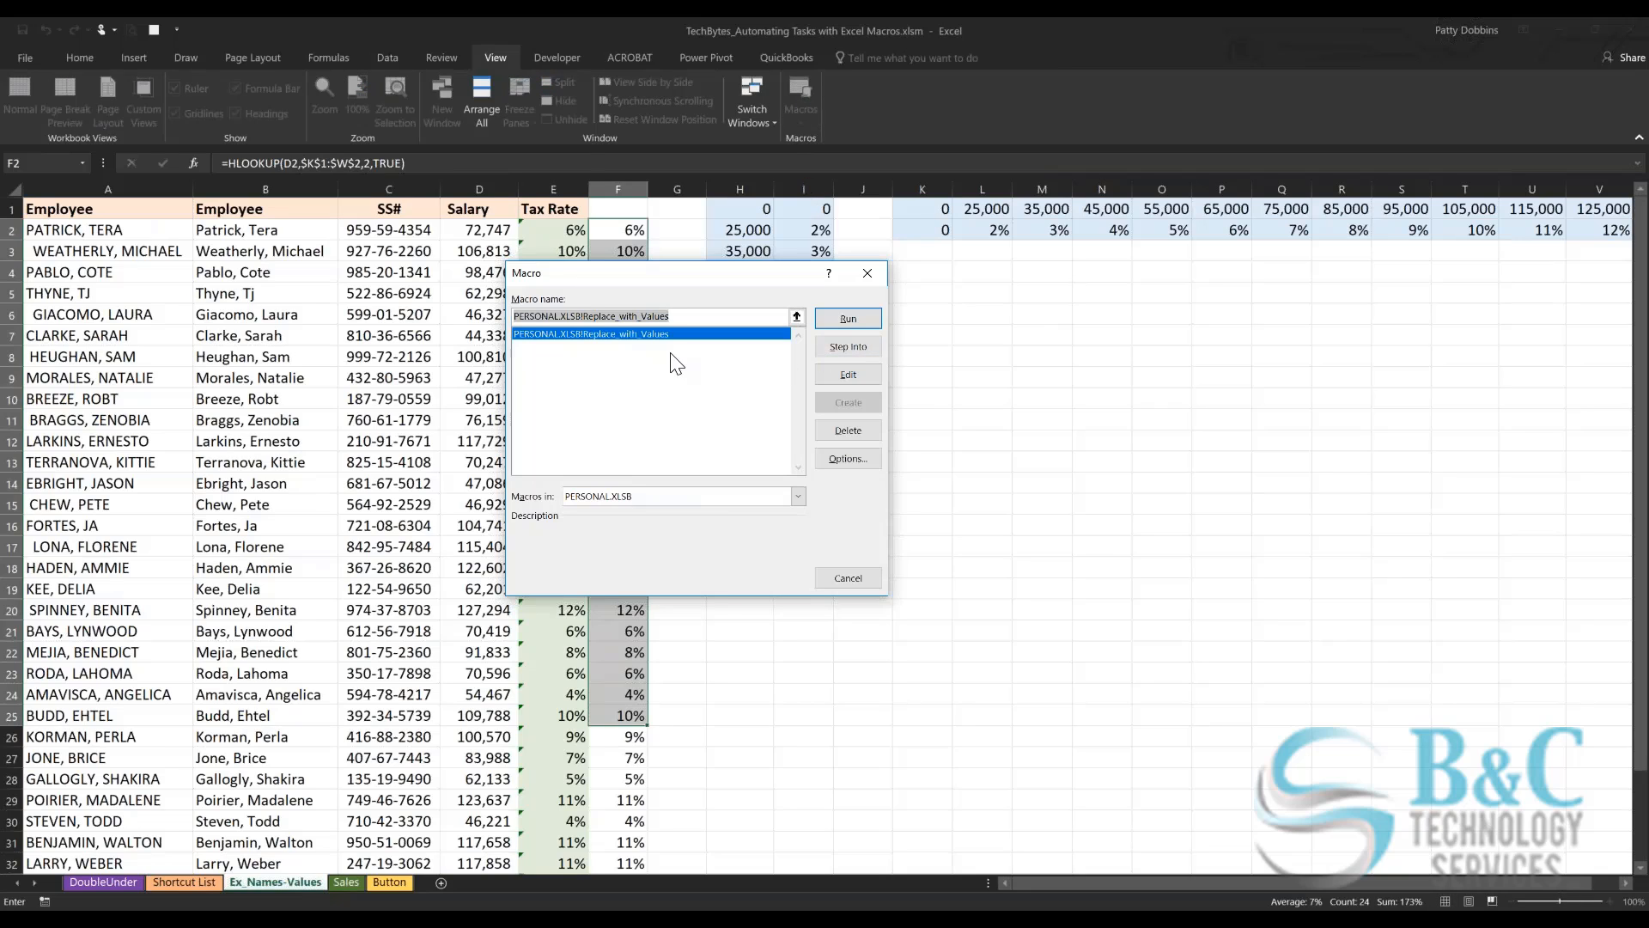
{"action": "left_click", "coordinate": [846, 319]}
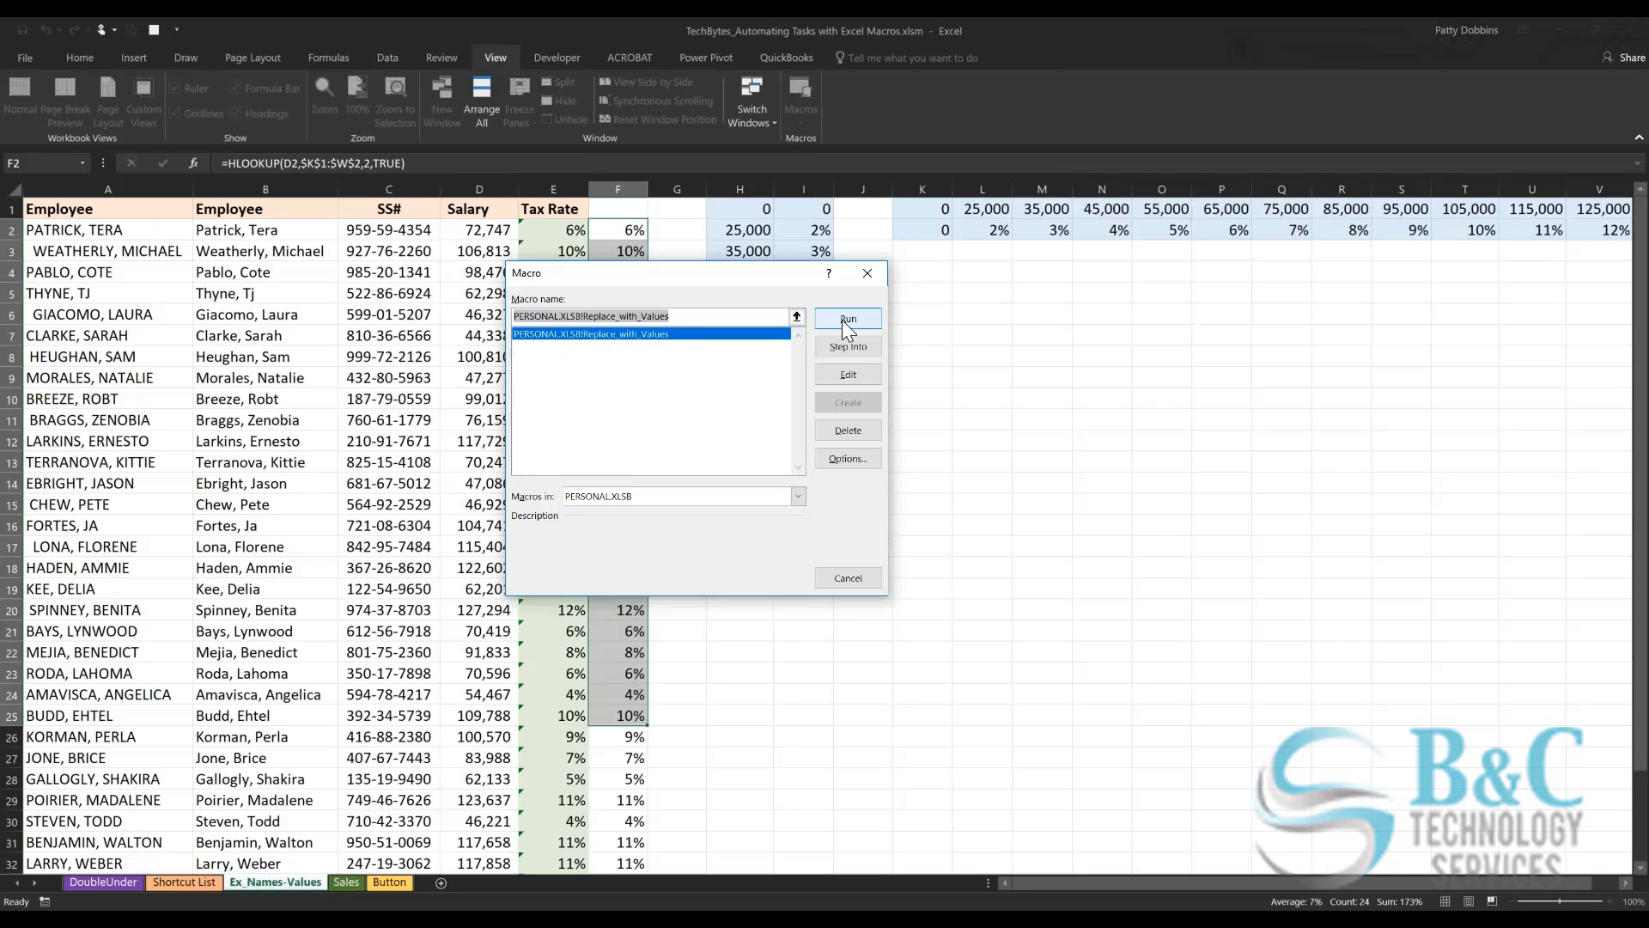
Step: Check several cells within F2:F25 for plain values and cell F26 for its HLOOKUP formula
{"action": "left_click", "coordinate": [637, 314]}
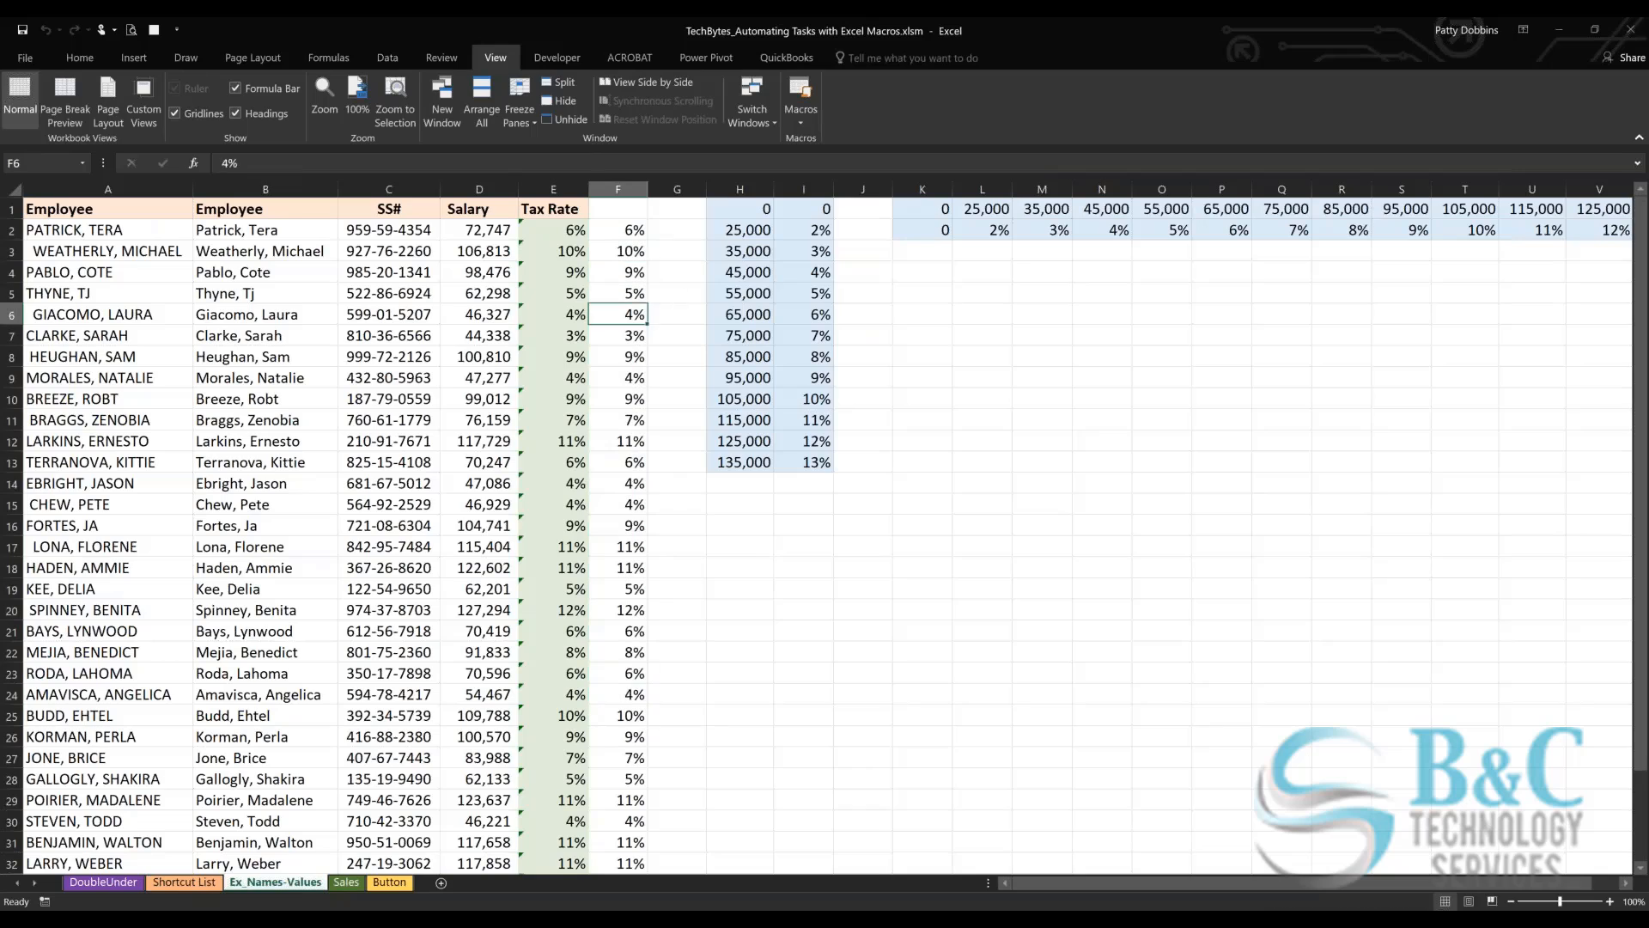
{"action": "left_click", "coordinate": [618, 381]}
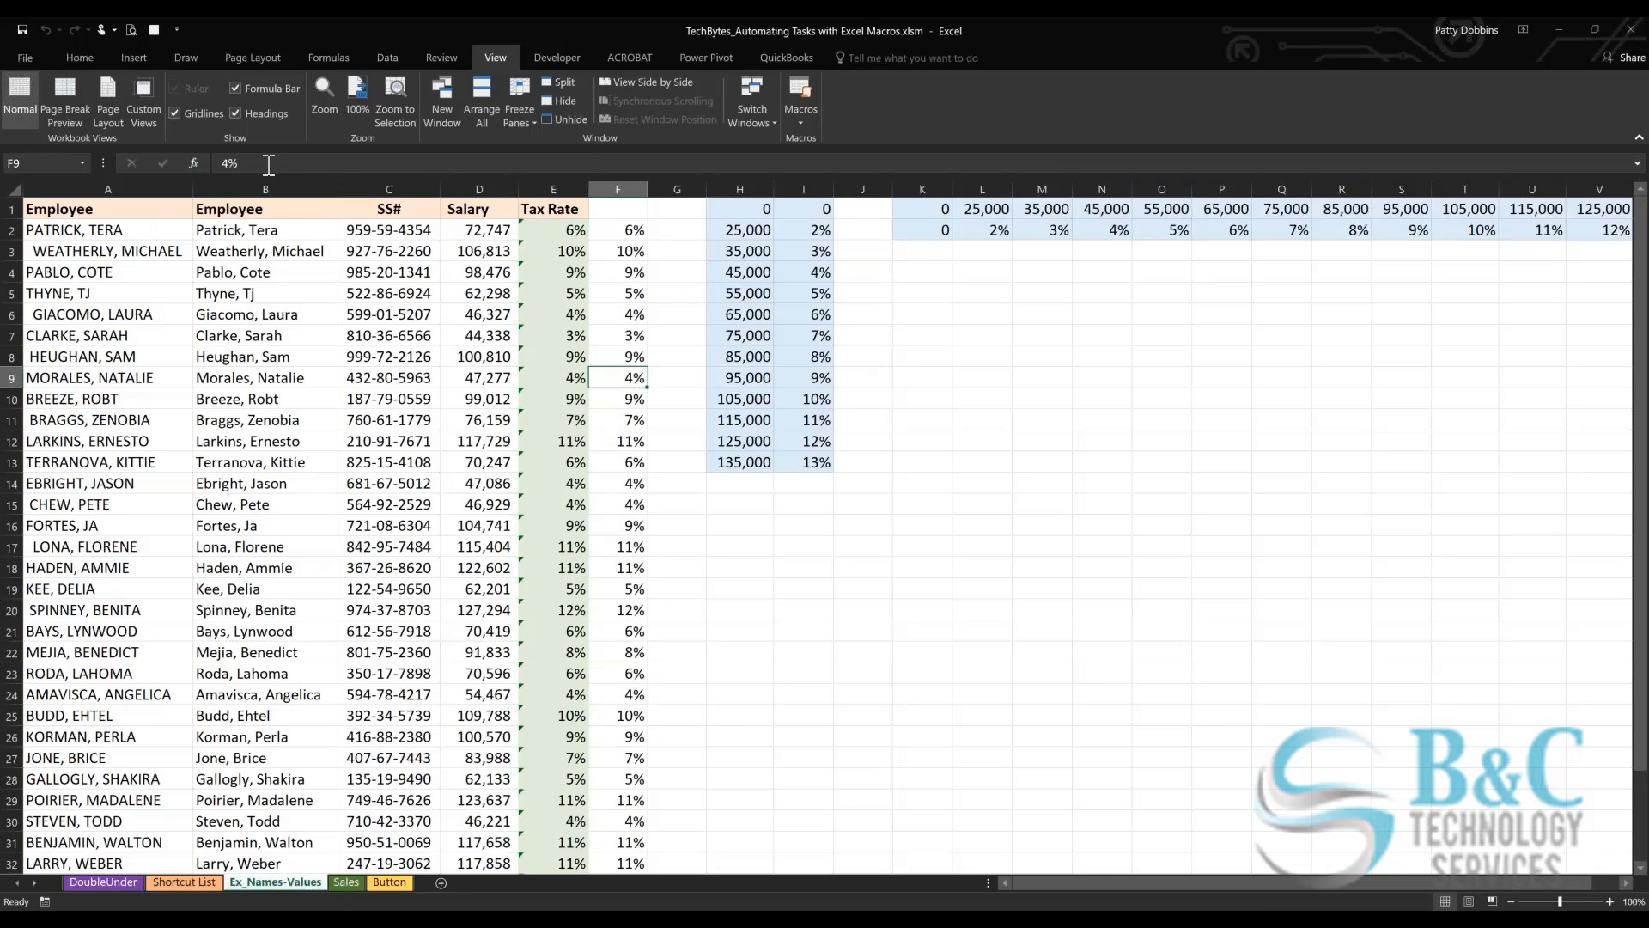
{"action": "left_click", "coordinate": [609, 292]}
{"action": "left_click", "coordinate": [621, 728]}
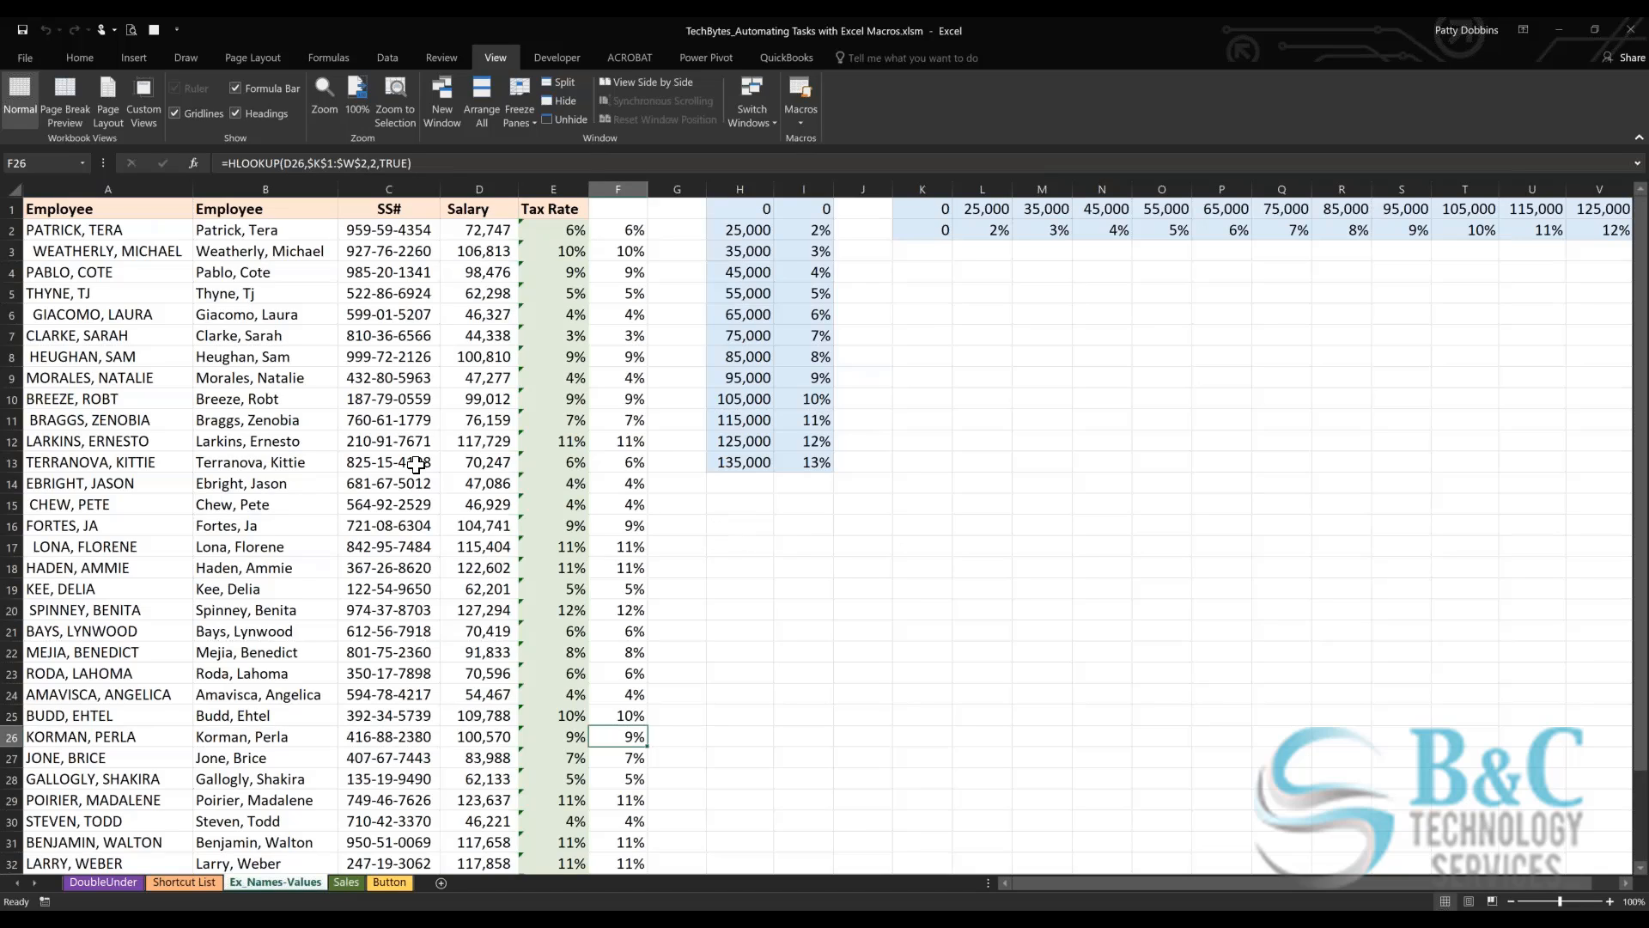
Step: Review the macros stored in This Workbook and in PERSONAL.XLSB, closing the macro list without running any
{"action": "left_click", "coordinate": [800, 90]}
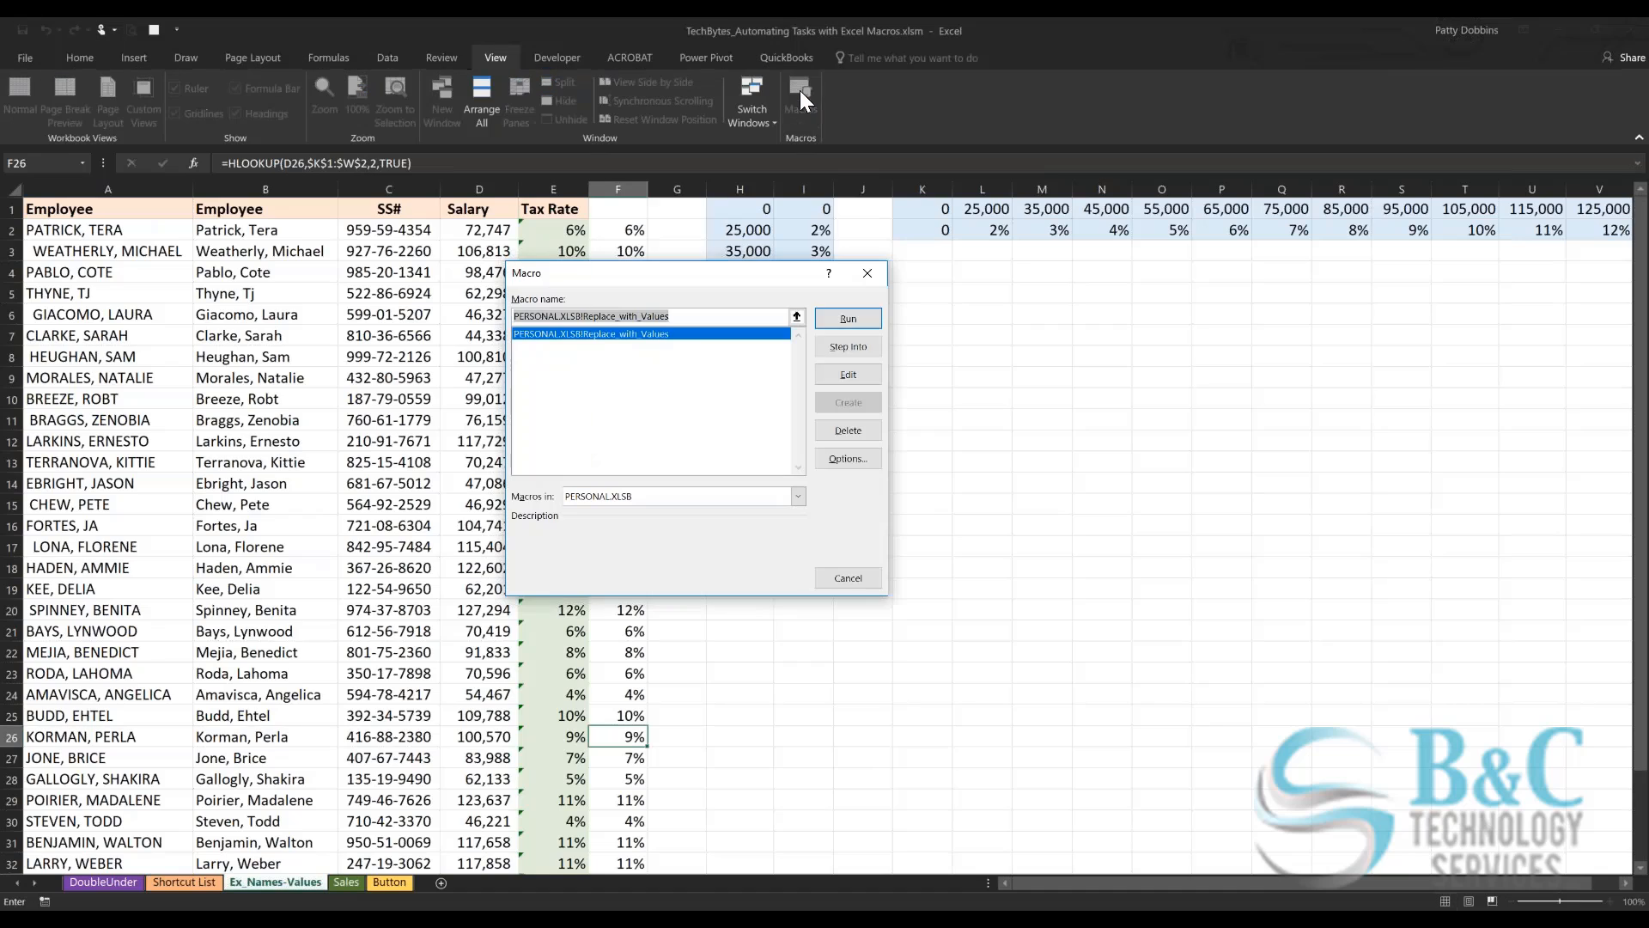
{"action": "left_click", "coordinate": [680, 498]}
{"action": "left_click", "coordinate": [612, 524]}
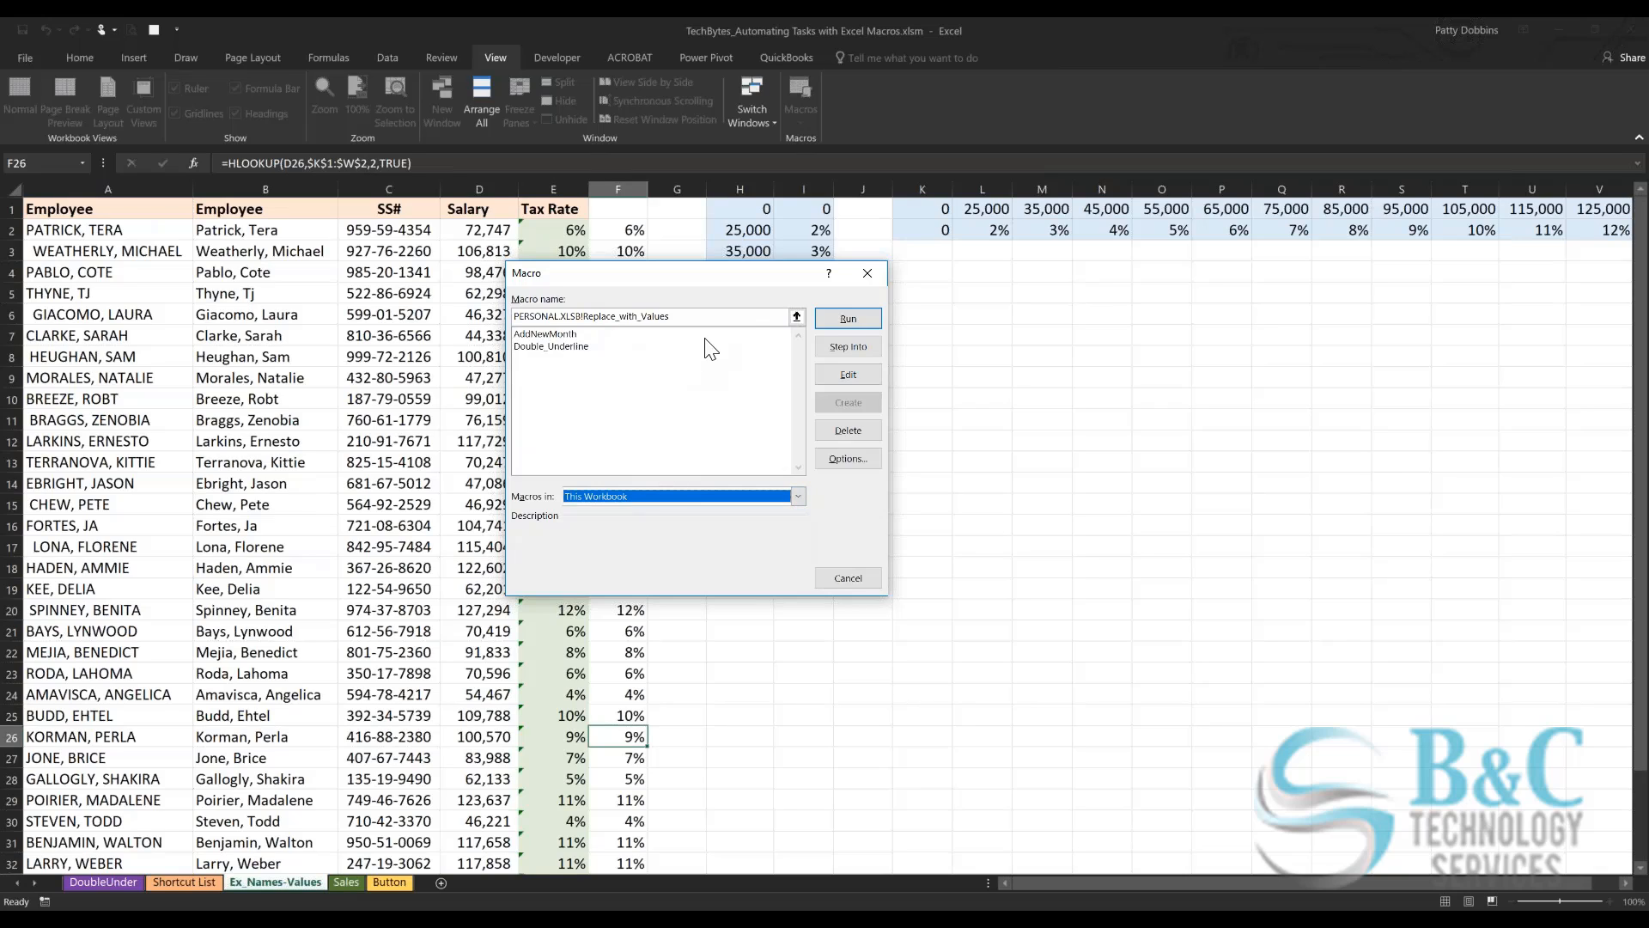
{"action": "left_click", "coordinate": [798, 496]}
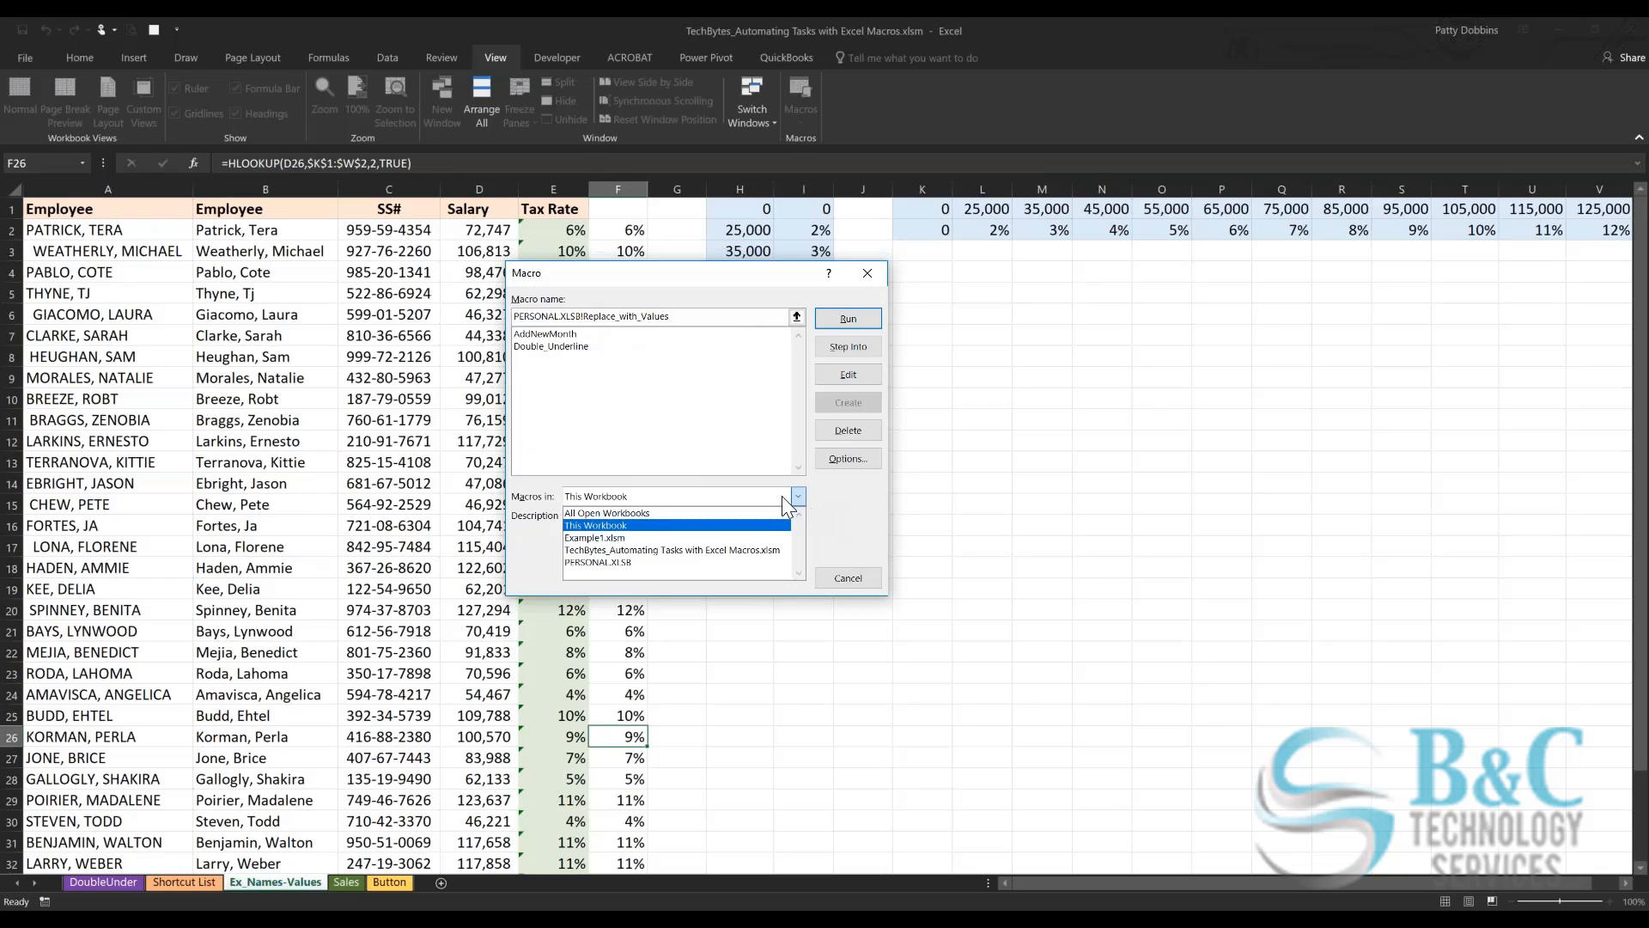
{"action": "left_click", "coordinate": [729, 563]}
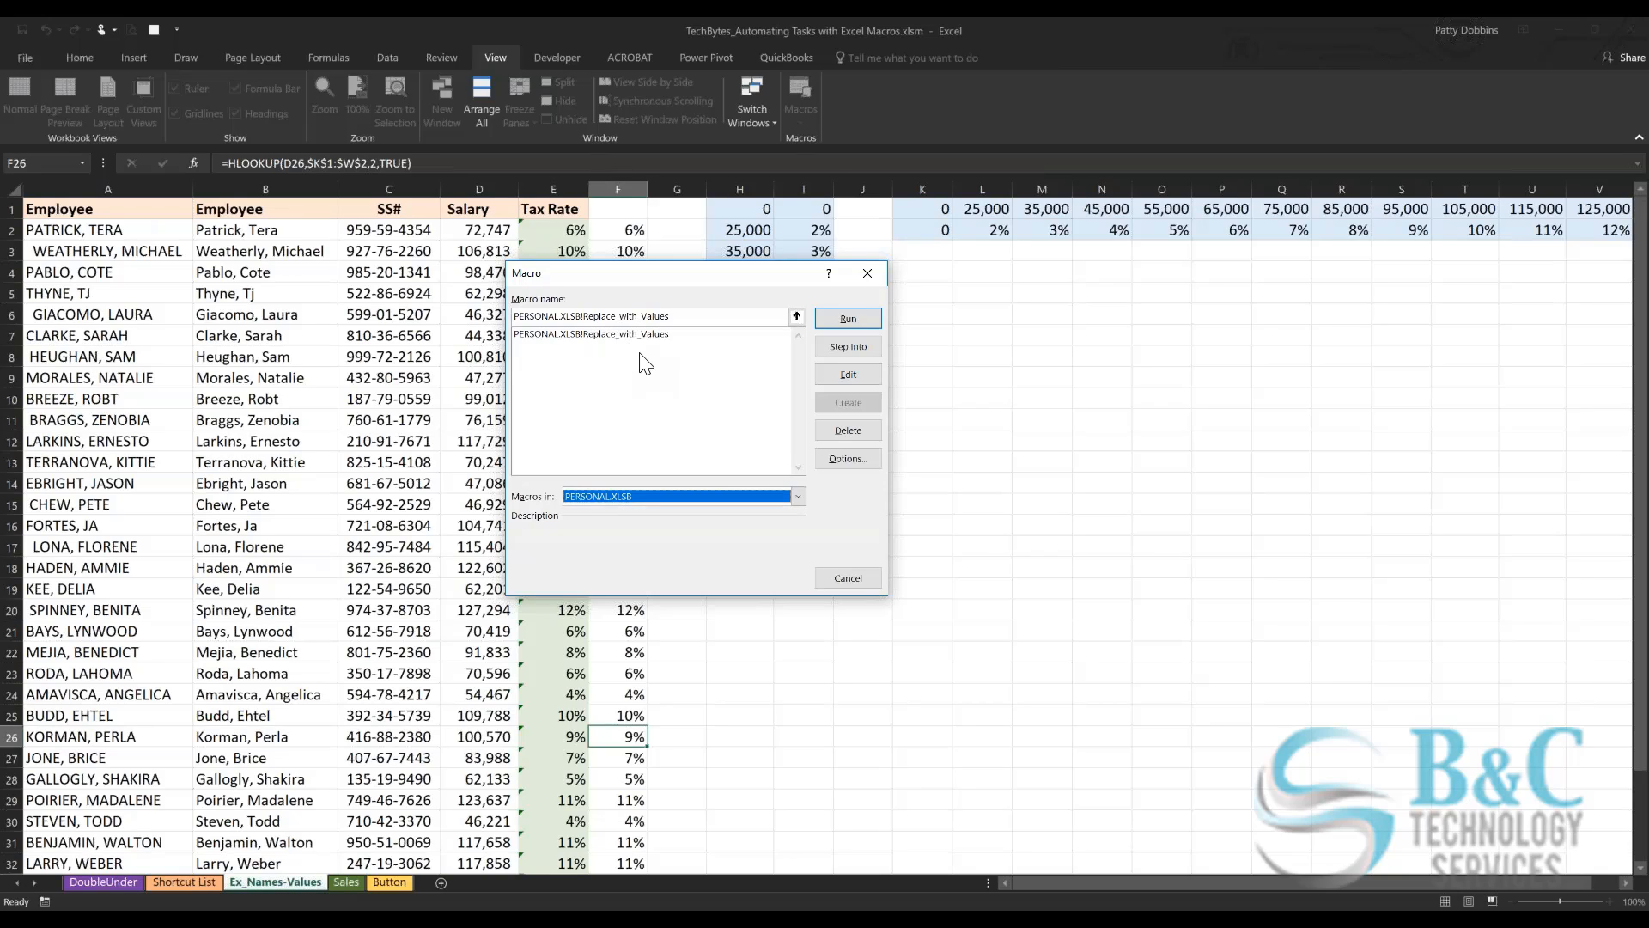
{"action": "left_click", "coordinate": [867, 273]}
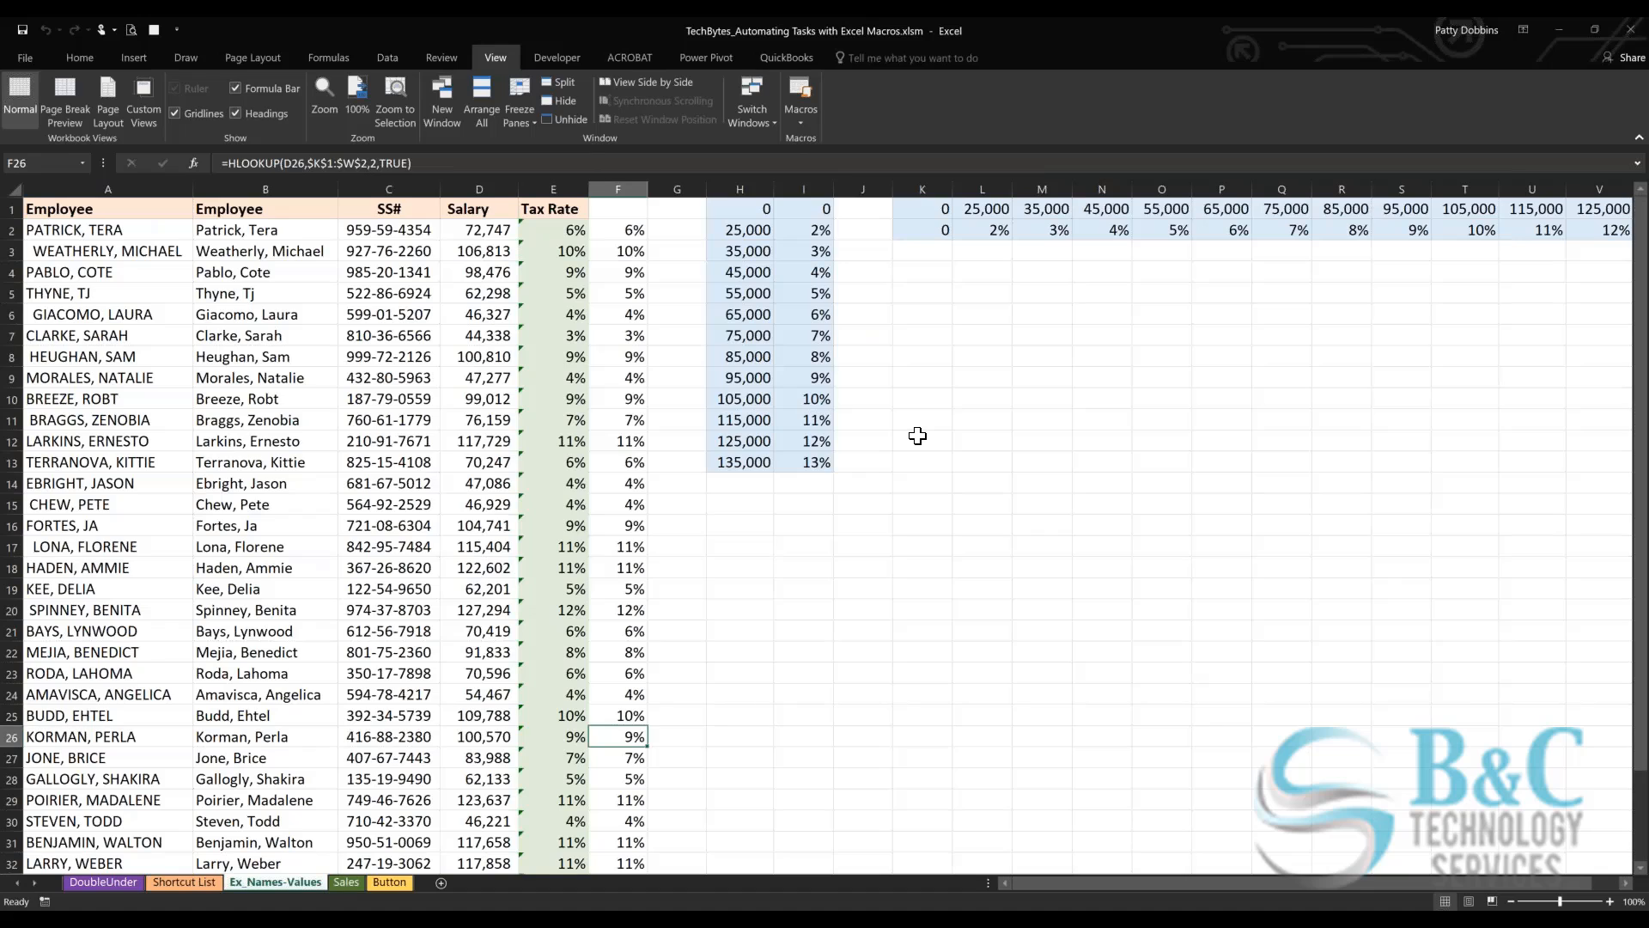
Step: Open the Visual Basic editor and view the Replace_with_Values code in Module1 of PERSONAL.XLSB
{"action": "key", "text": "alt+F11"}
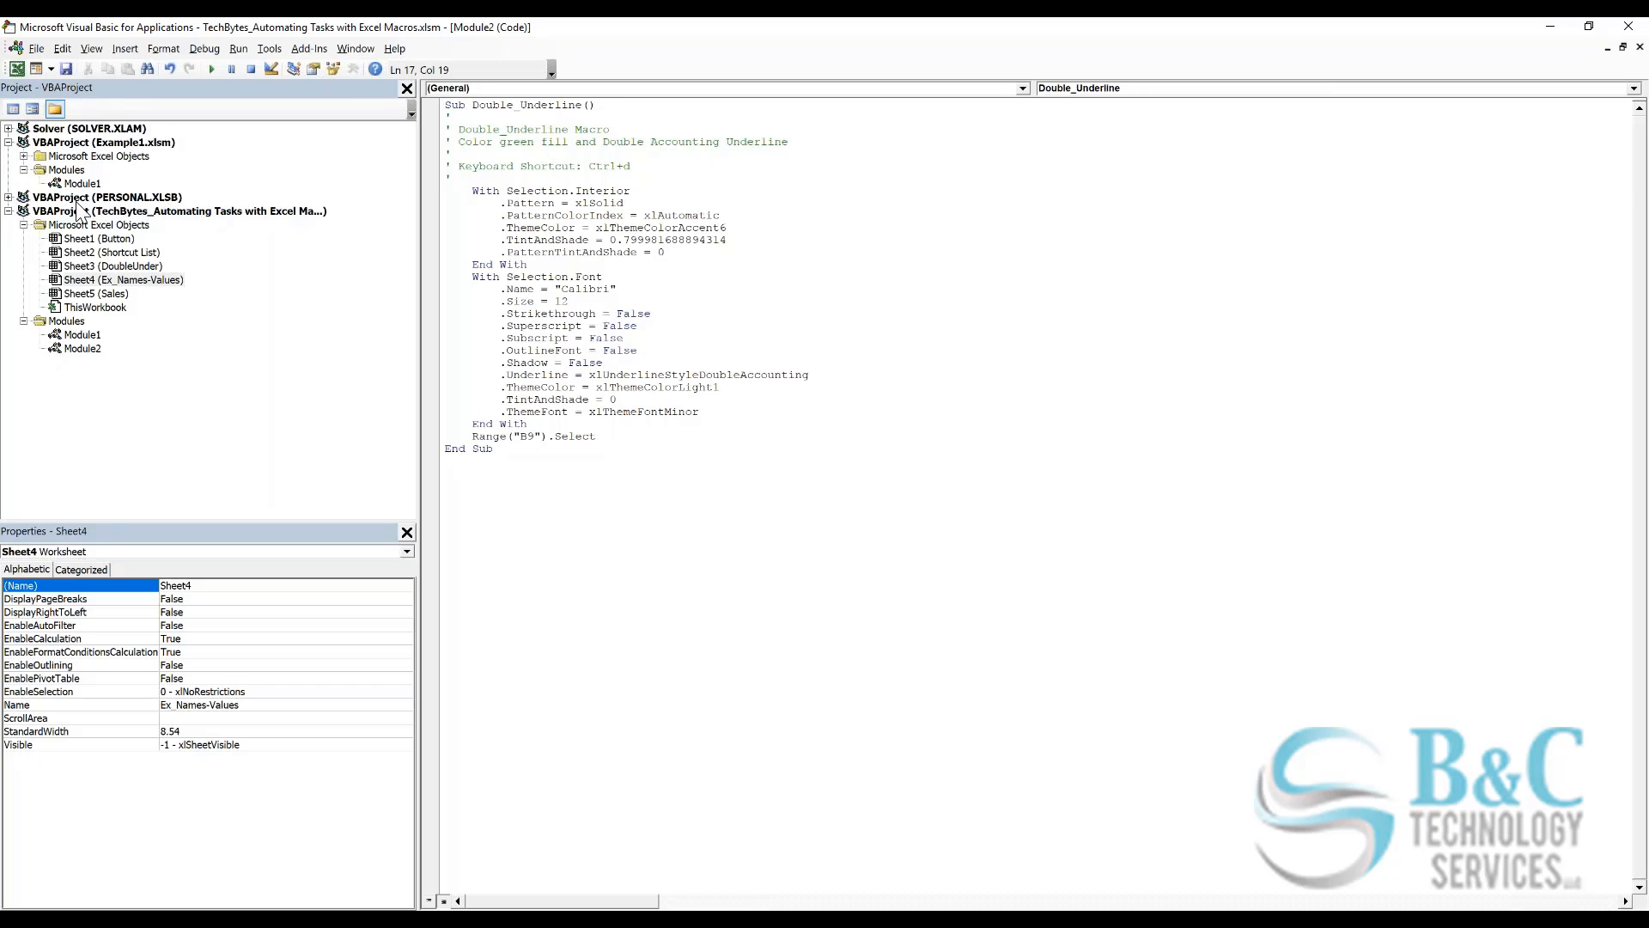
{"action": "left_click", "coordinate": [9, 197]}
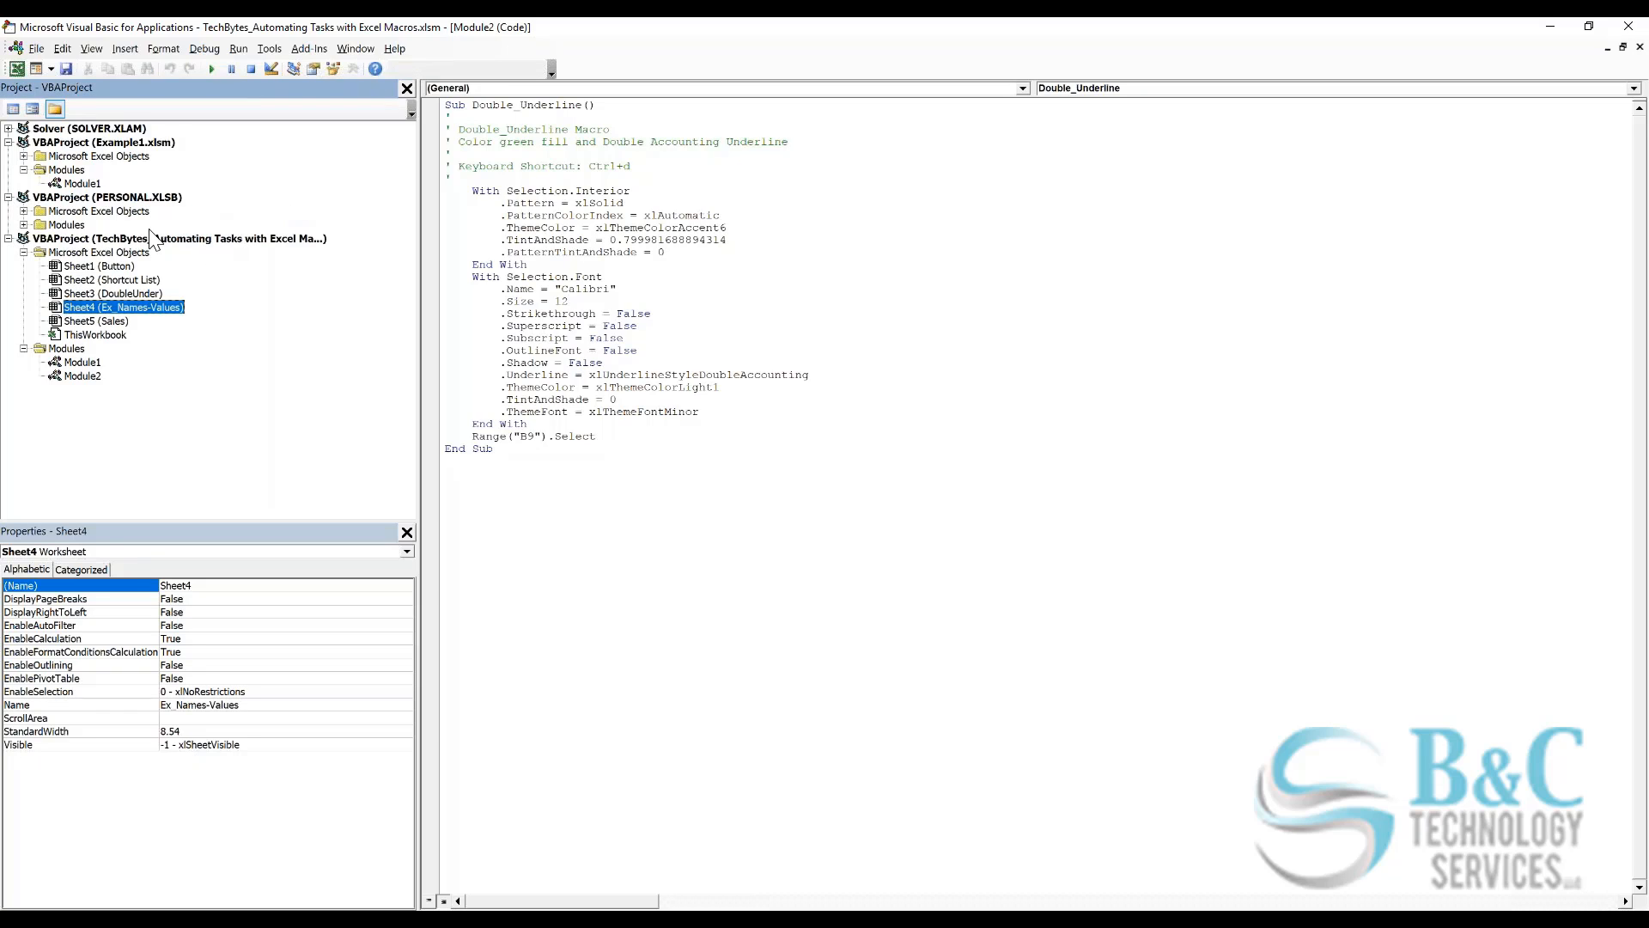
{"action": "left_click", "coordinate": [24, 224]}
{"action": "double_click", "coordinate": [75, 240]}
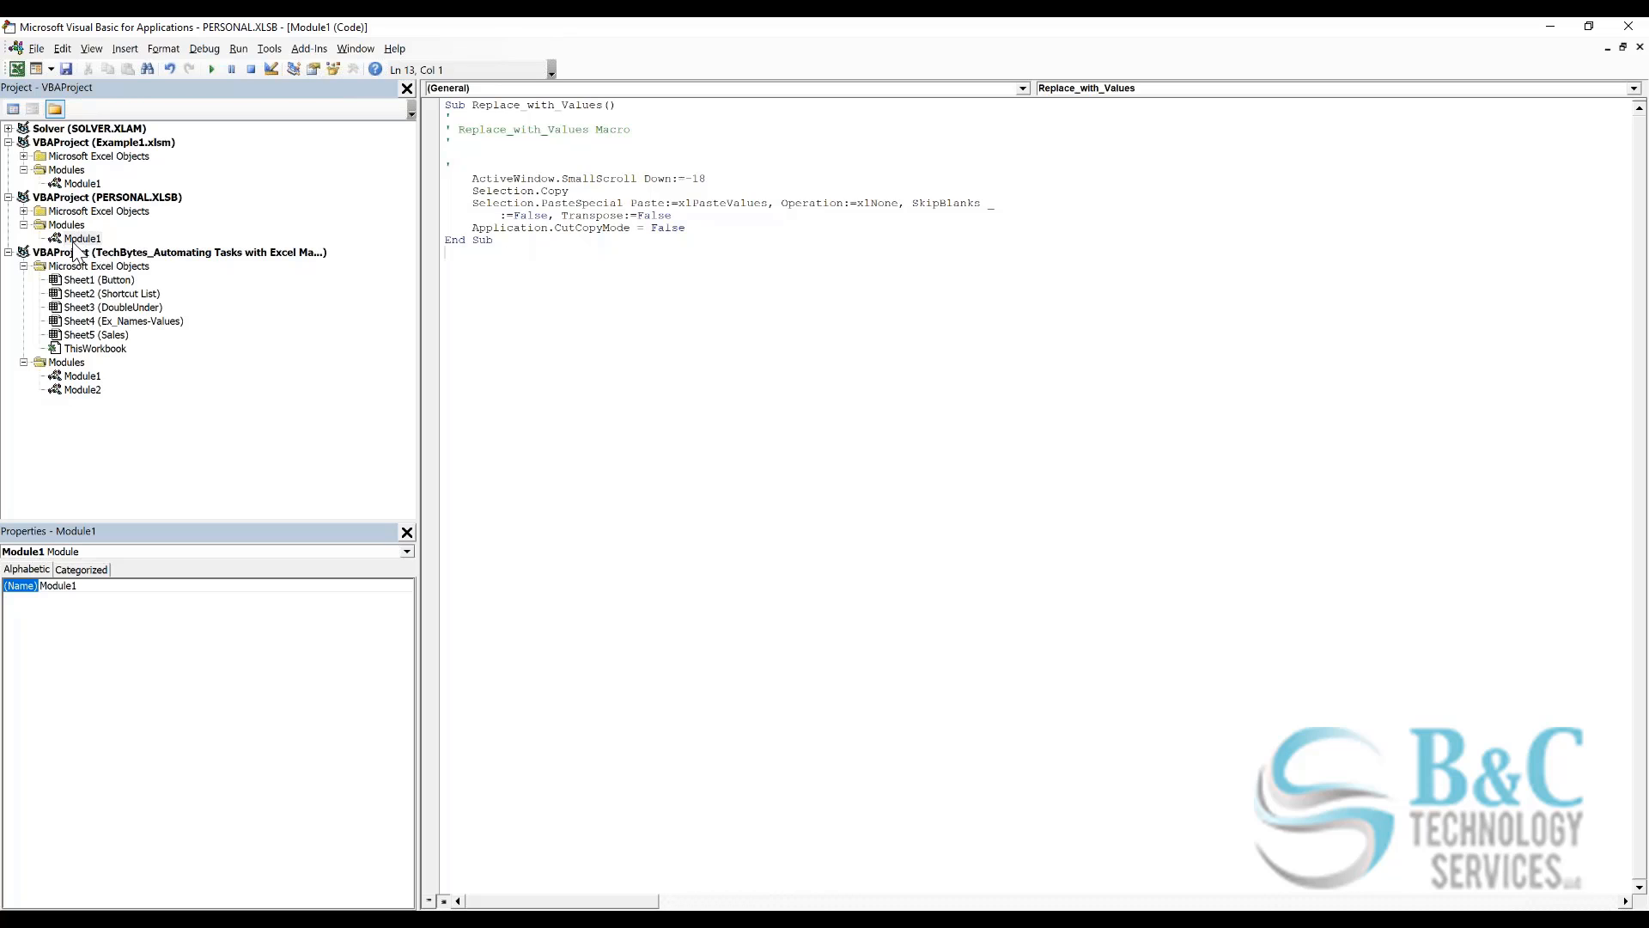
Step: View the AddNewMonth code in Module1 and the Double_Underline code in Module2 of the TechBytes workbook
{"action": "left_click", "coordinate": [84, 377]}
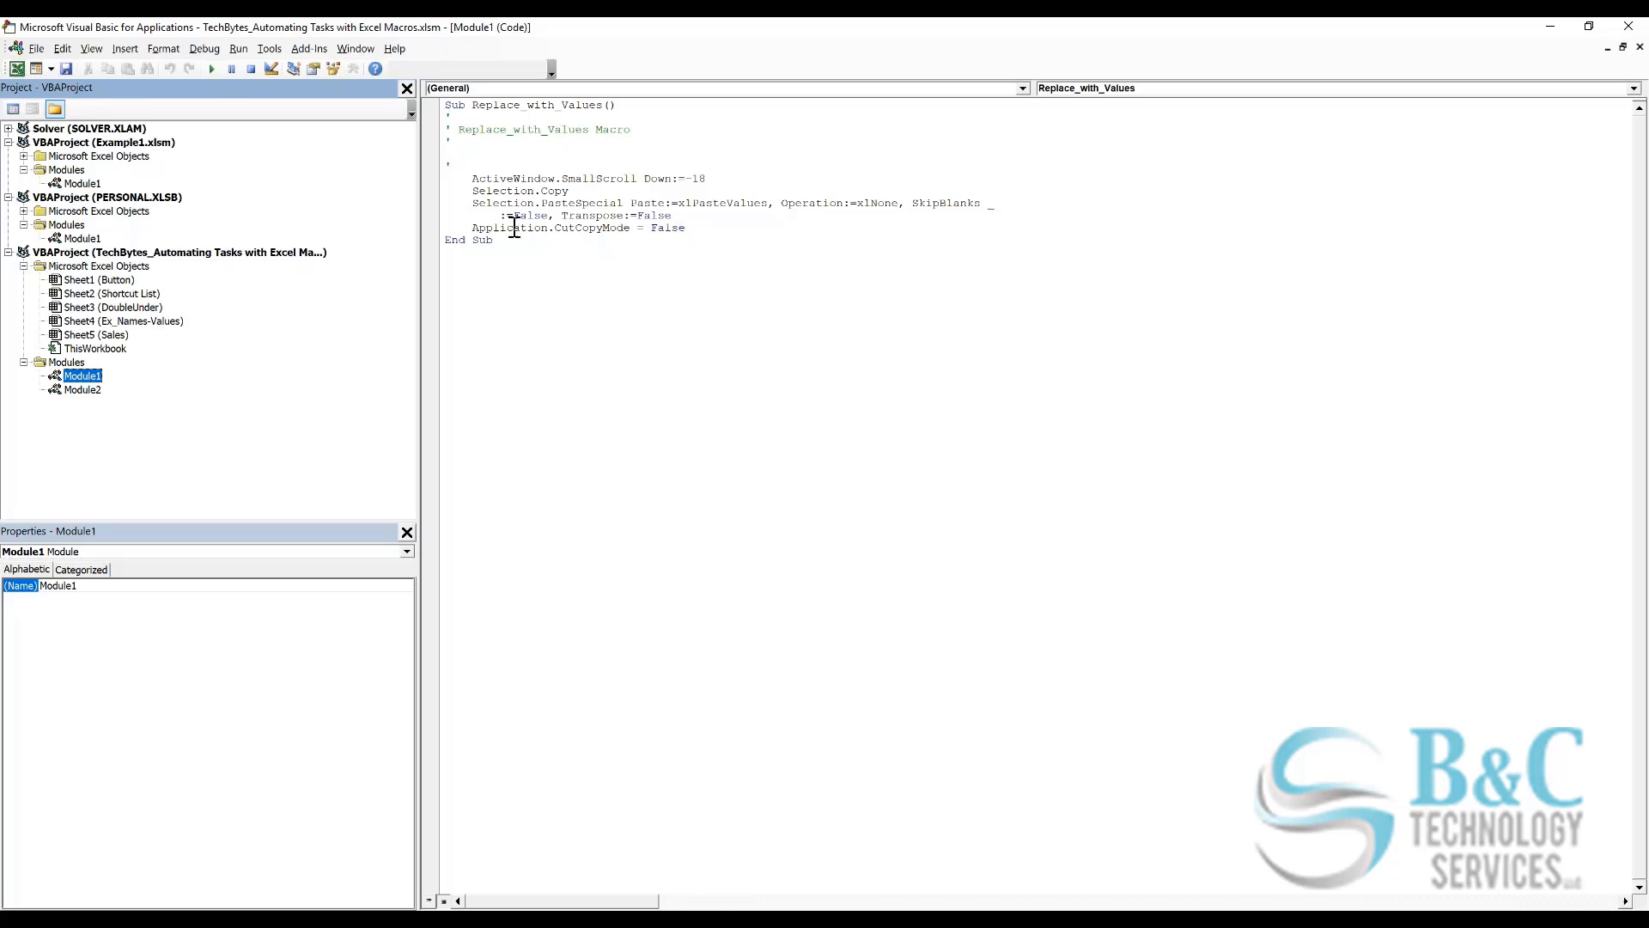
{"action": "double_click", "coordinate": [83, 375]}
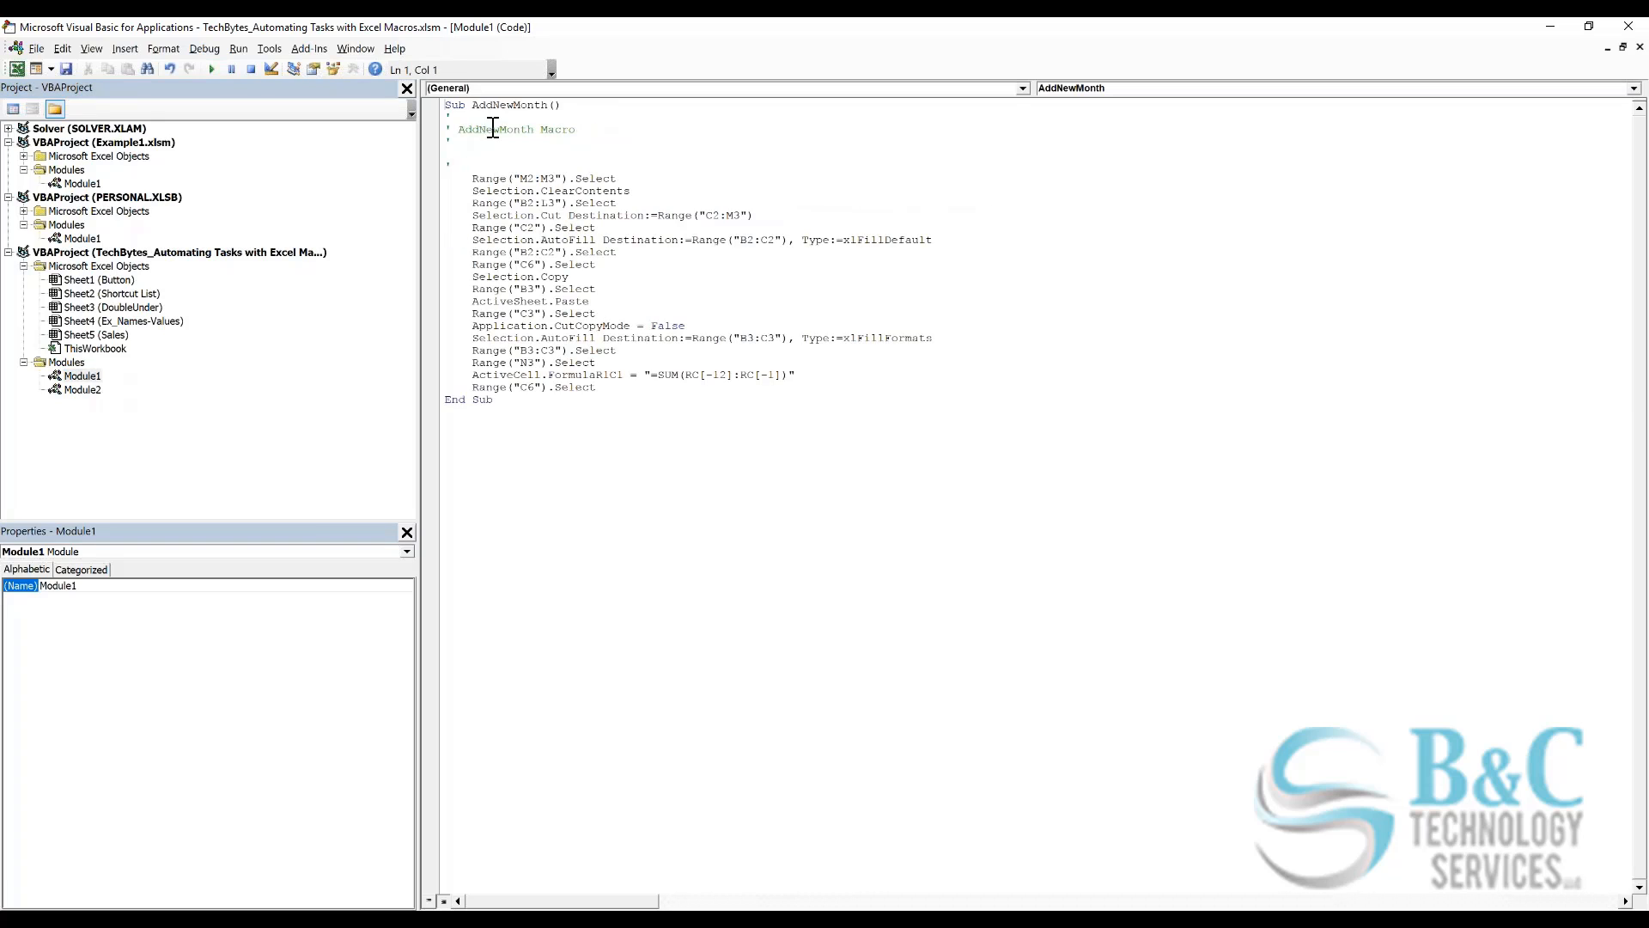
{"action": "double_click", "coordinate": [86, 391]}
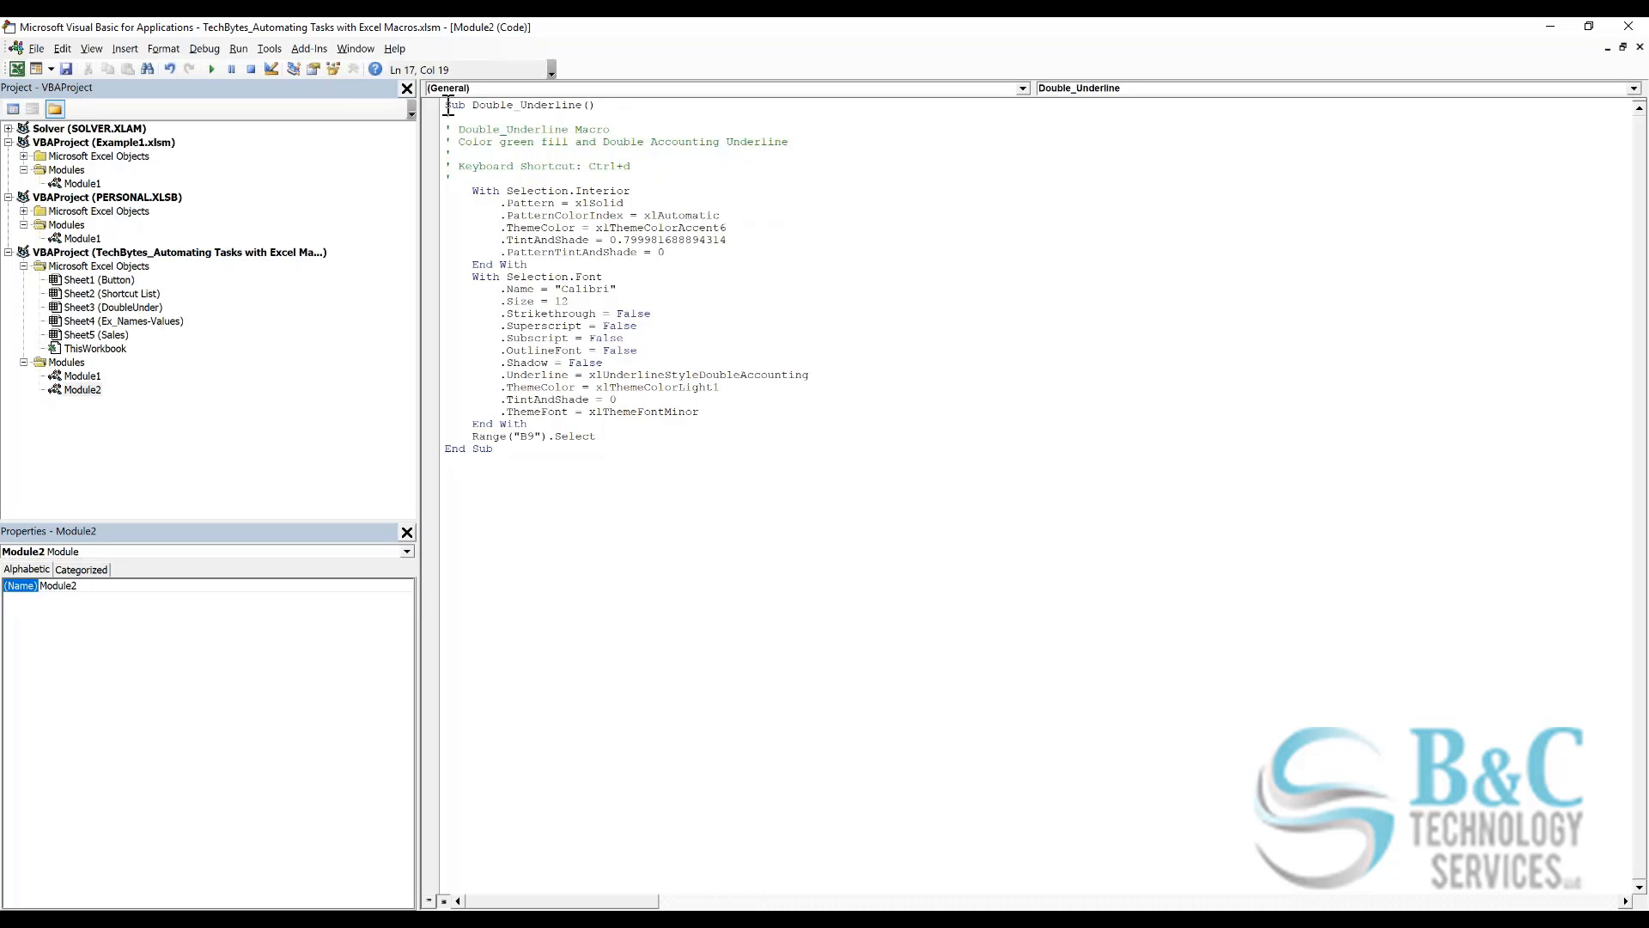
Step: Copy the entire Double_Underline macro code from Module2 and paste it below Replace_with_Values in Module1 of PERSONAL.XLSB
{"action": "left_click_drag", "start_coordinate": [446, 104], "coordinate": [545, 462]}
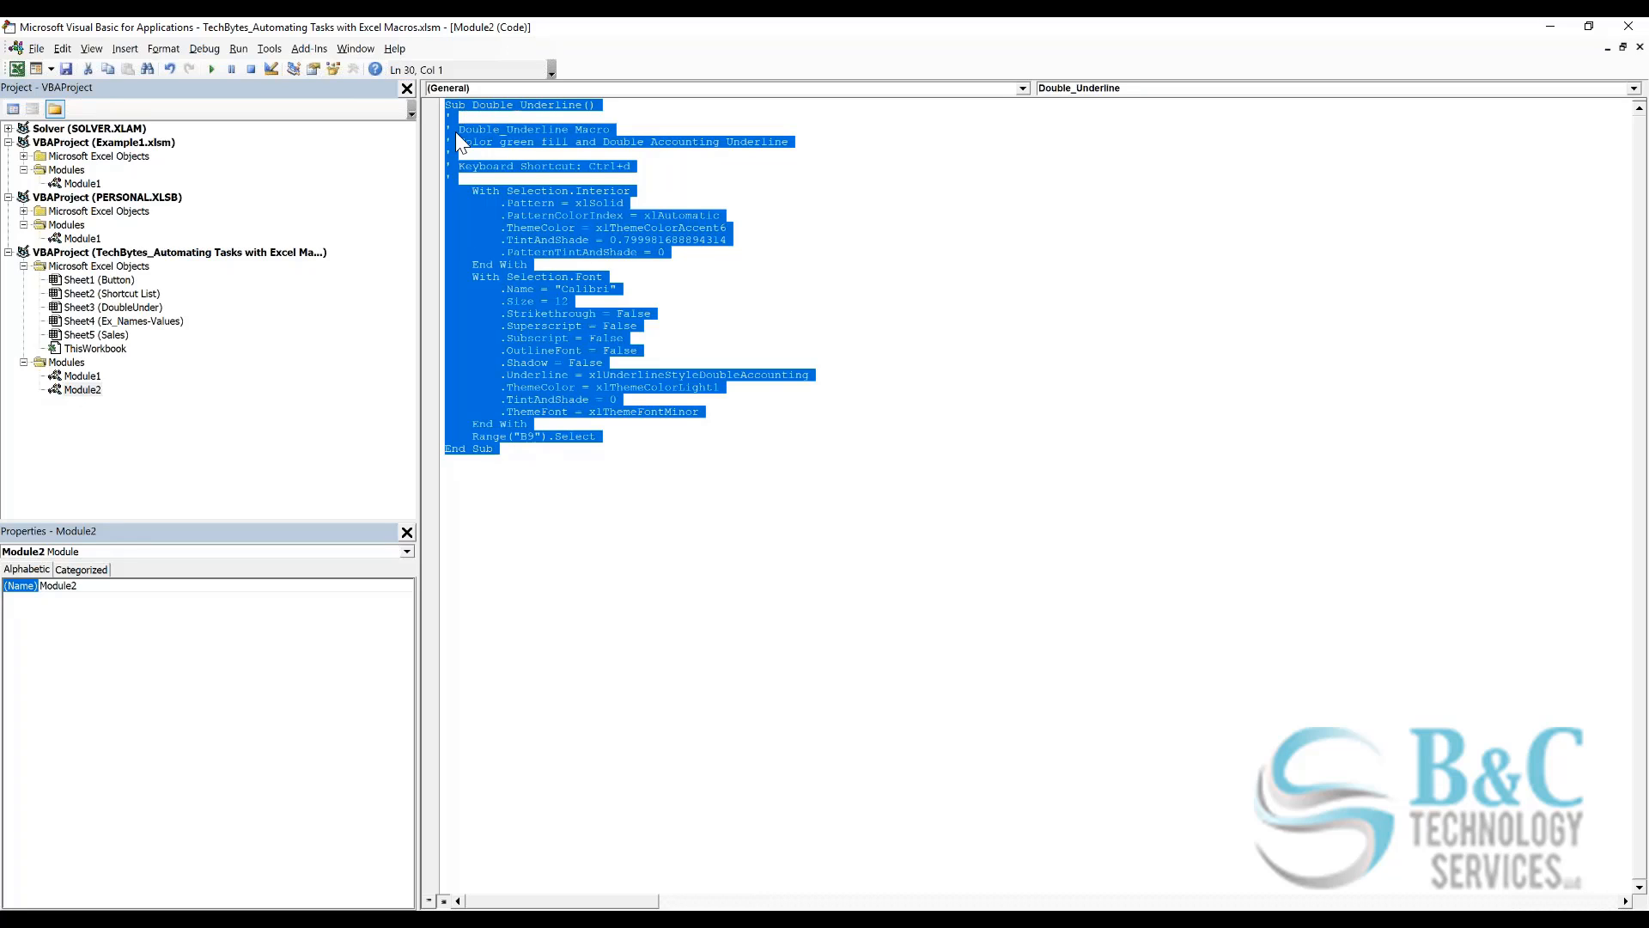
{"action": "right_click", "coordinate": [491, 233]}
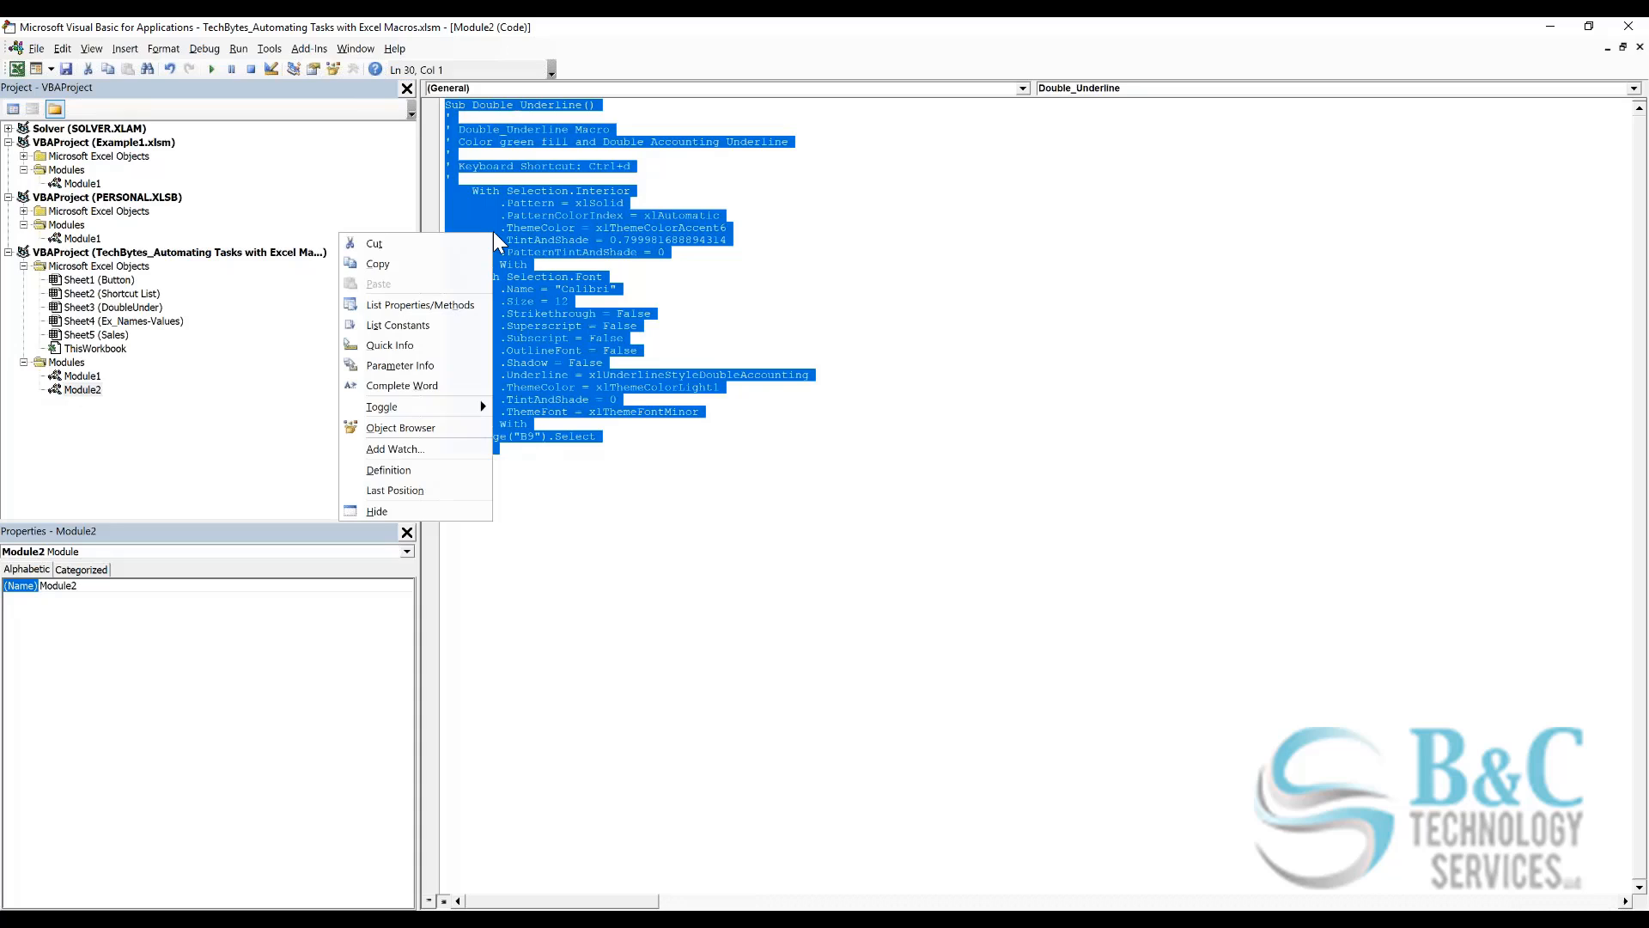
{"action": "left_click", "coordinate": [455, 262]}
{"action": "left_click", "coordinate": [82, 240]}
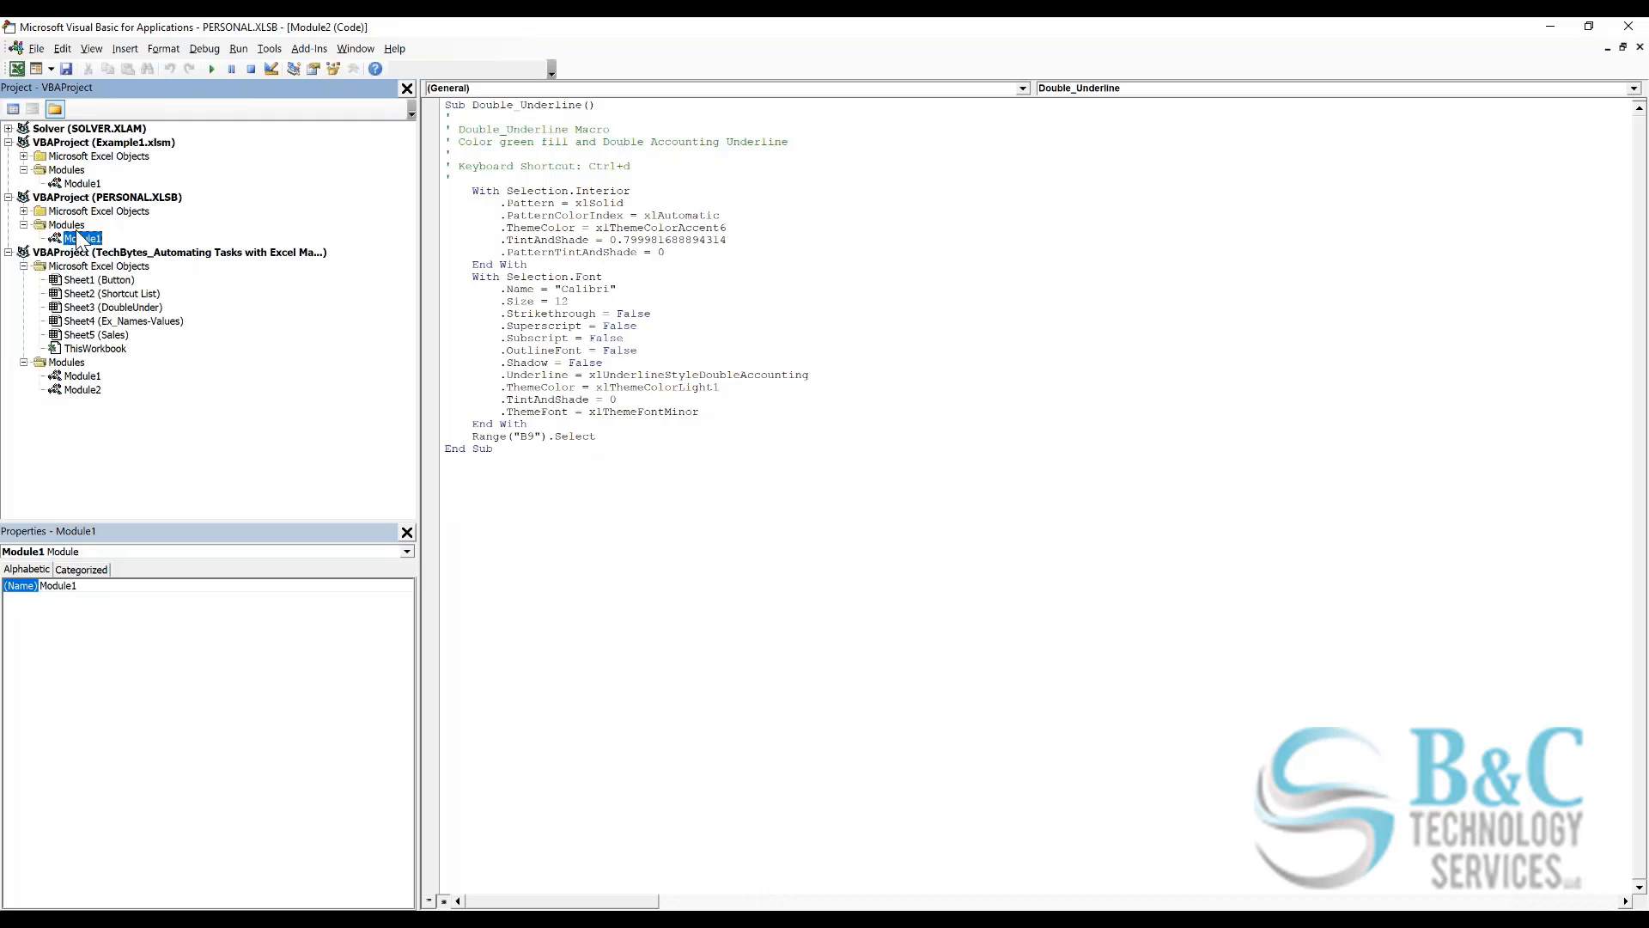
{"action": "double_click", "coordinate": [85, 240]}
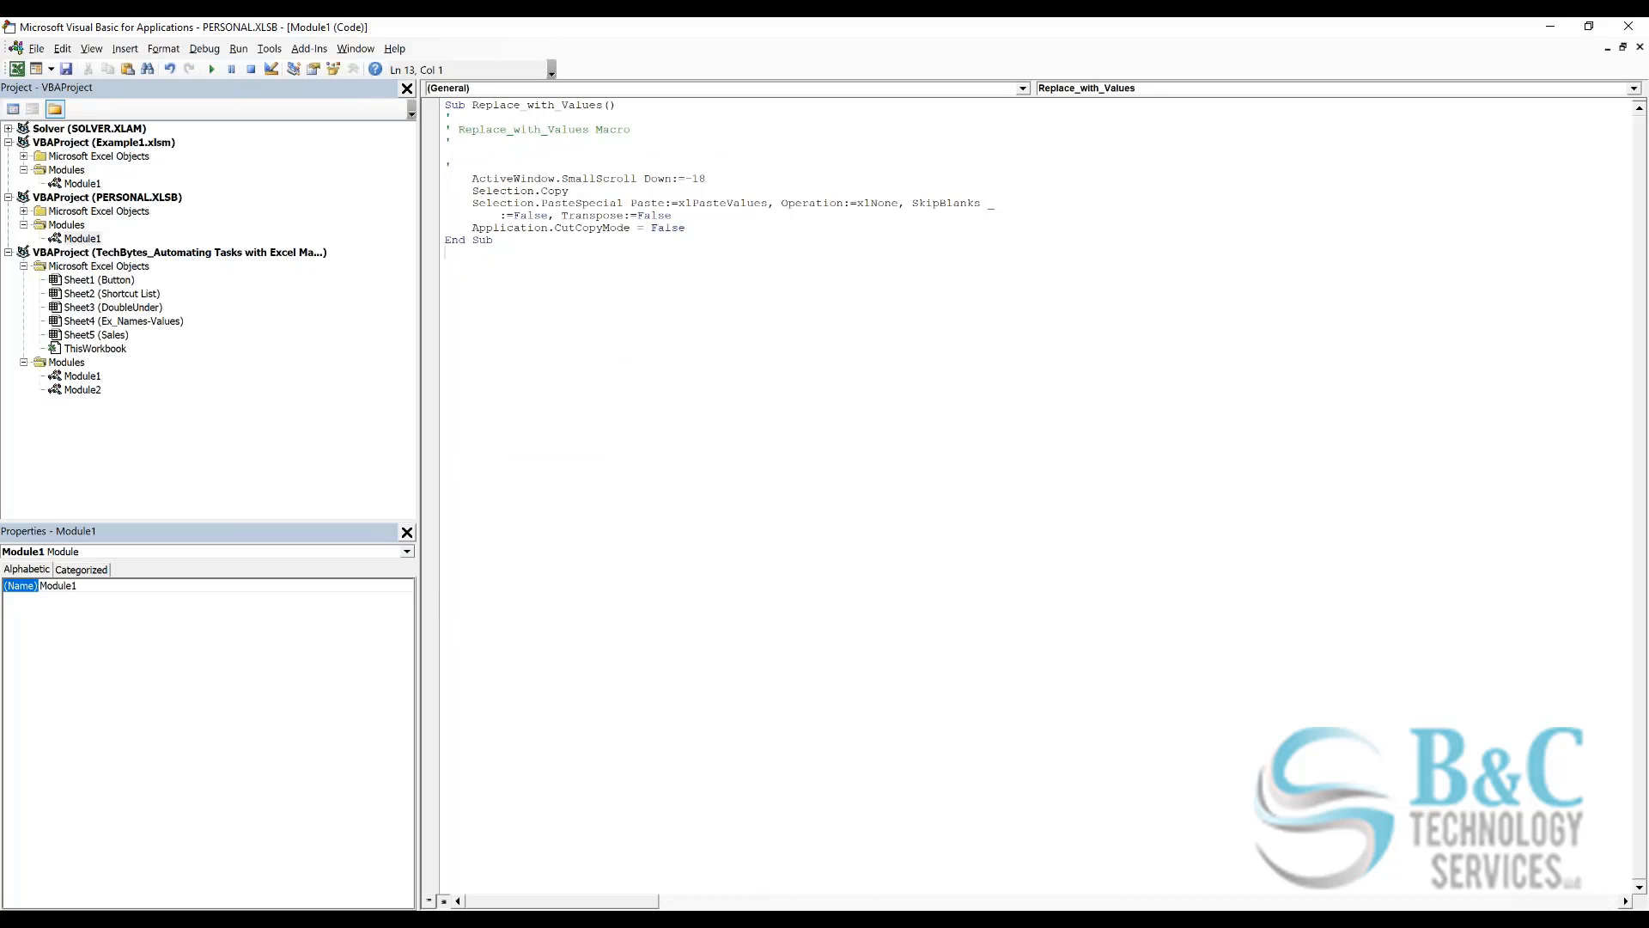
{"action": "right_click", "coordinate": [450, 258]}
{"action": "left_click", "coordinate": [429, 302]}
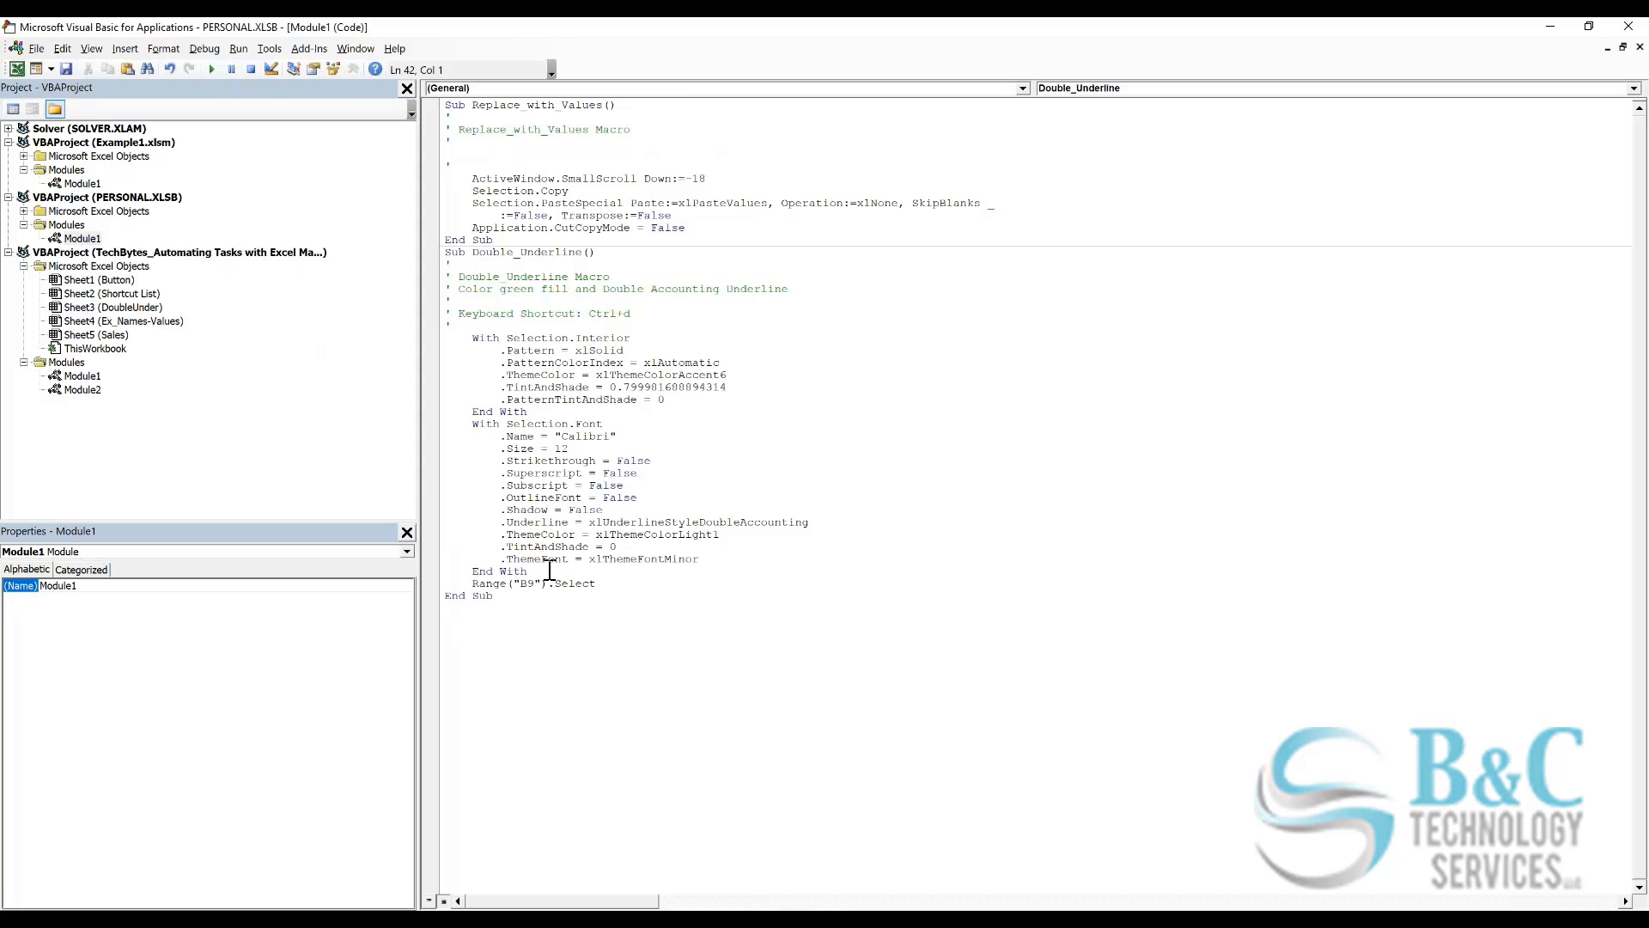
{"action": "left_click", "coordinate": [574, 178]}
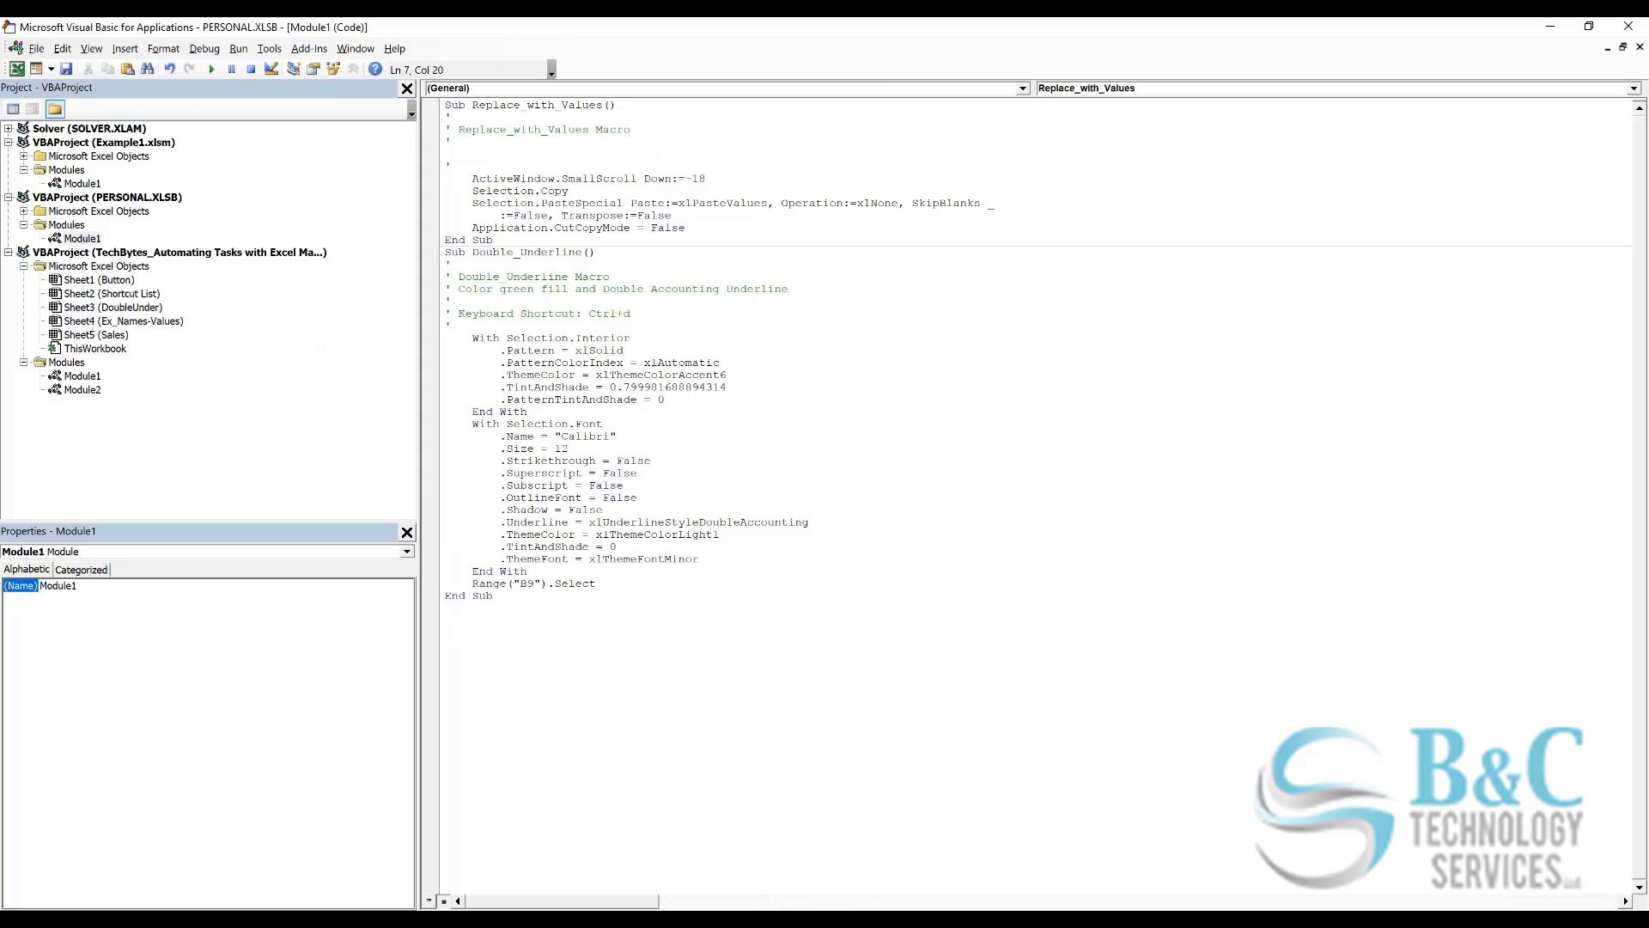
{"action": "left_click", "coordinate": [73, 238]}
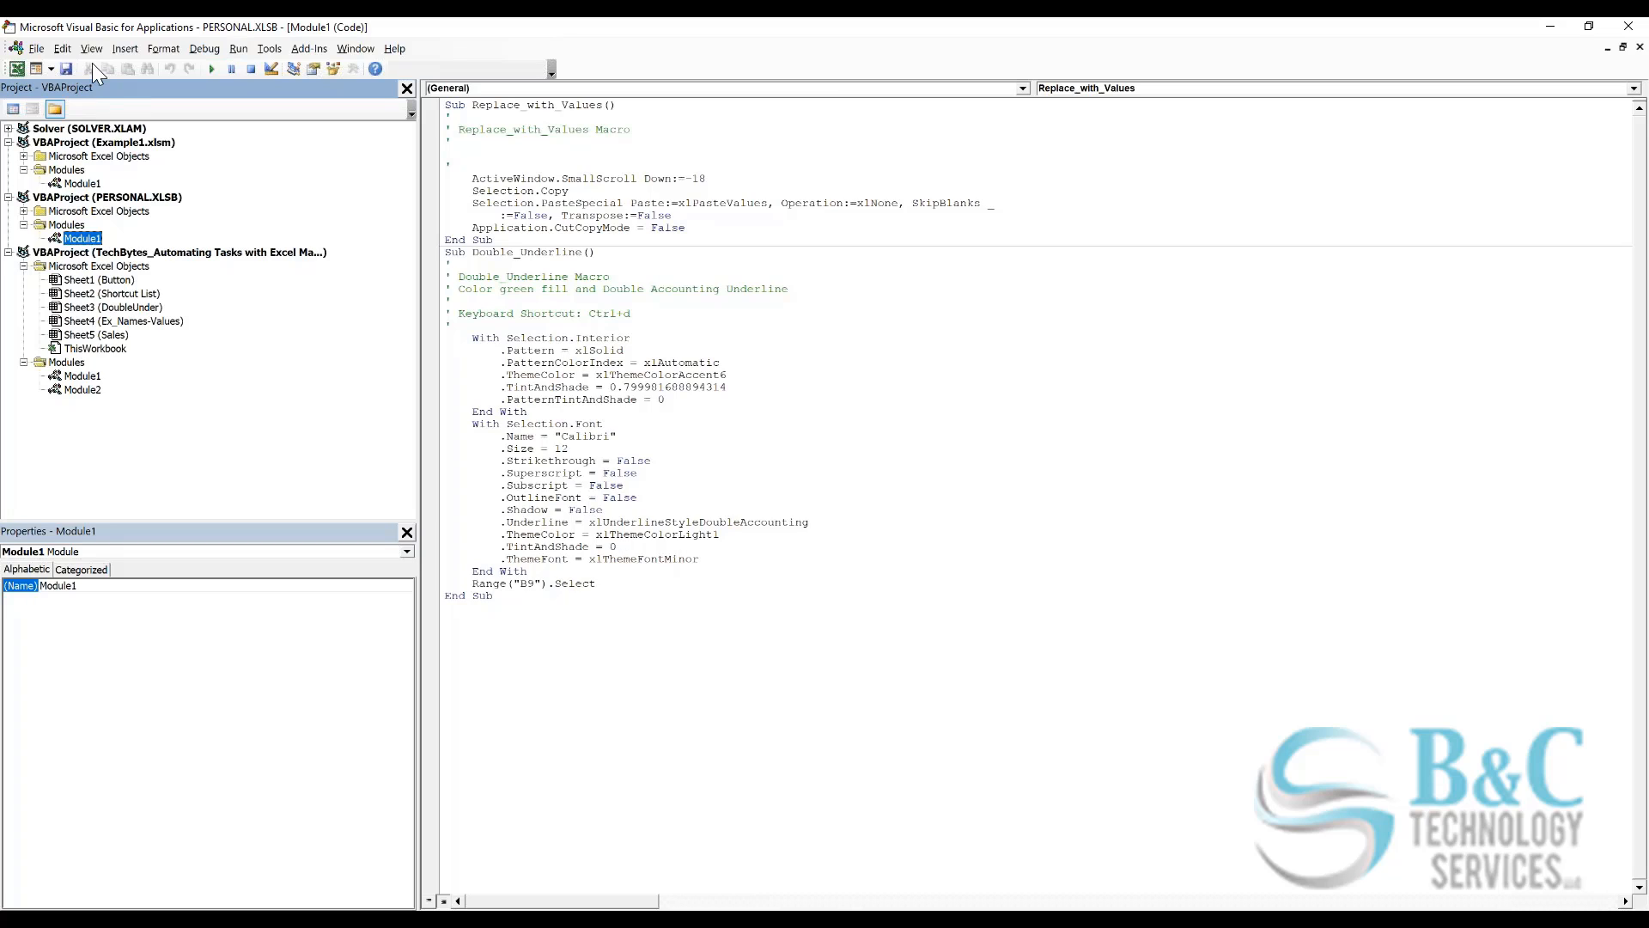
{"action": "left_click", "coordinate": [36, 48]}
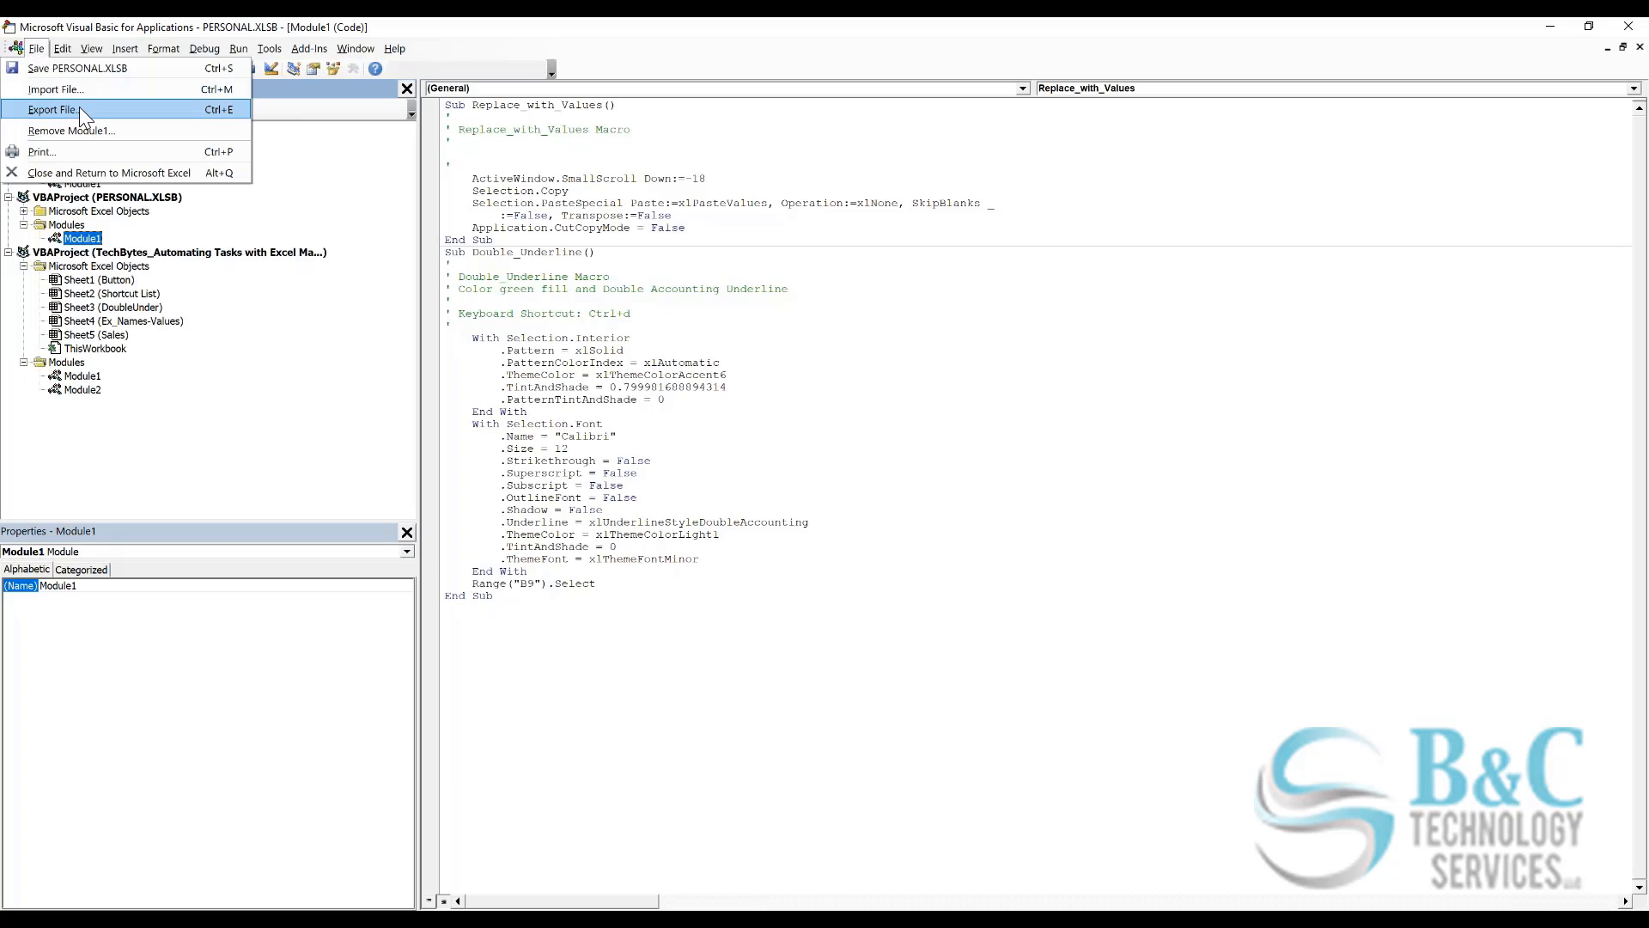
{"action": "left_click", "coordinate": [695, 493]}
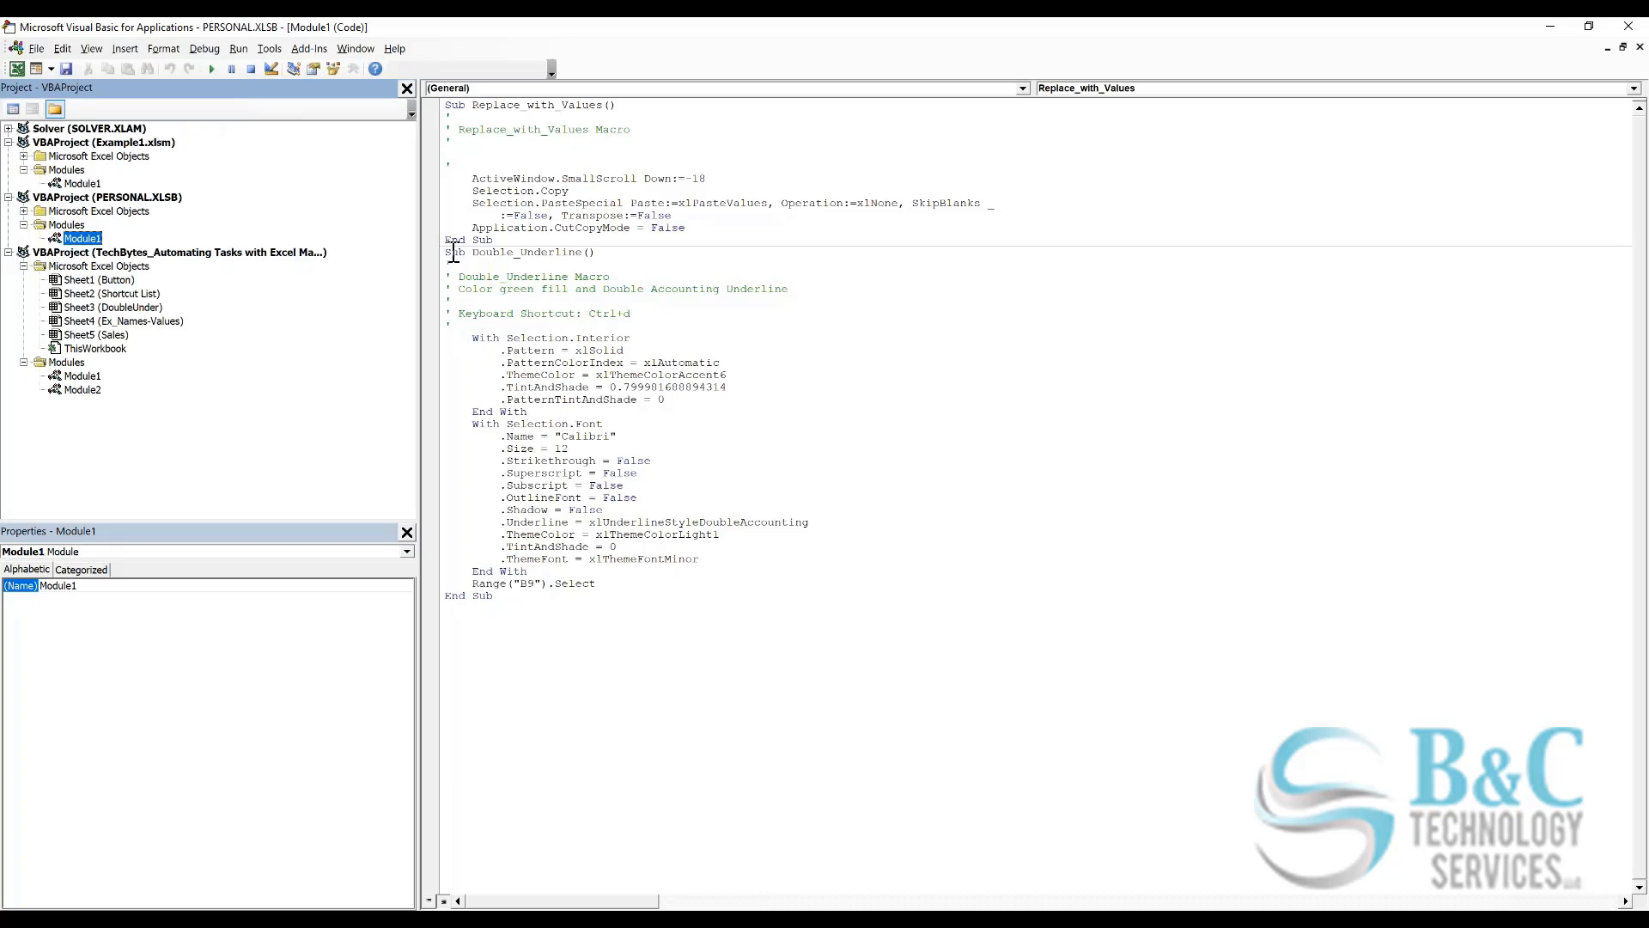
Step: Export Module1 of PERSONAL.XLSB, containing the Replace_with_Values and Double_Underline macros, to the Desktop as Module1.bas
{"action": "left_click_drag", "start_coordinate": [445, 249], "coordinate": [686, 585]}
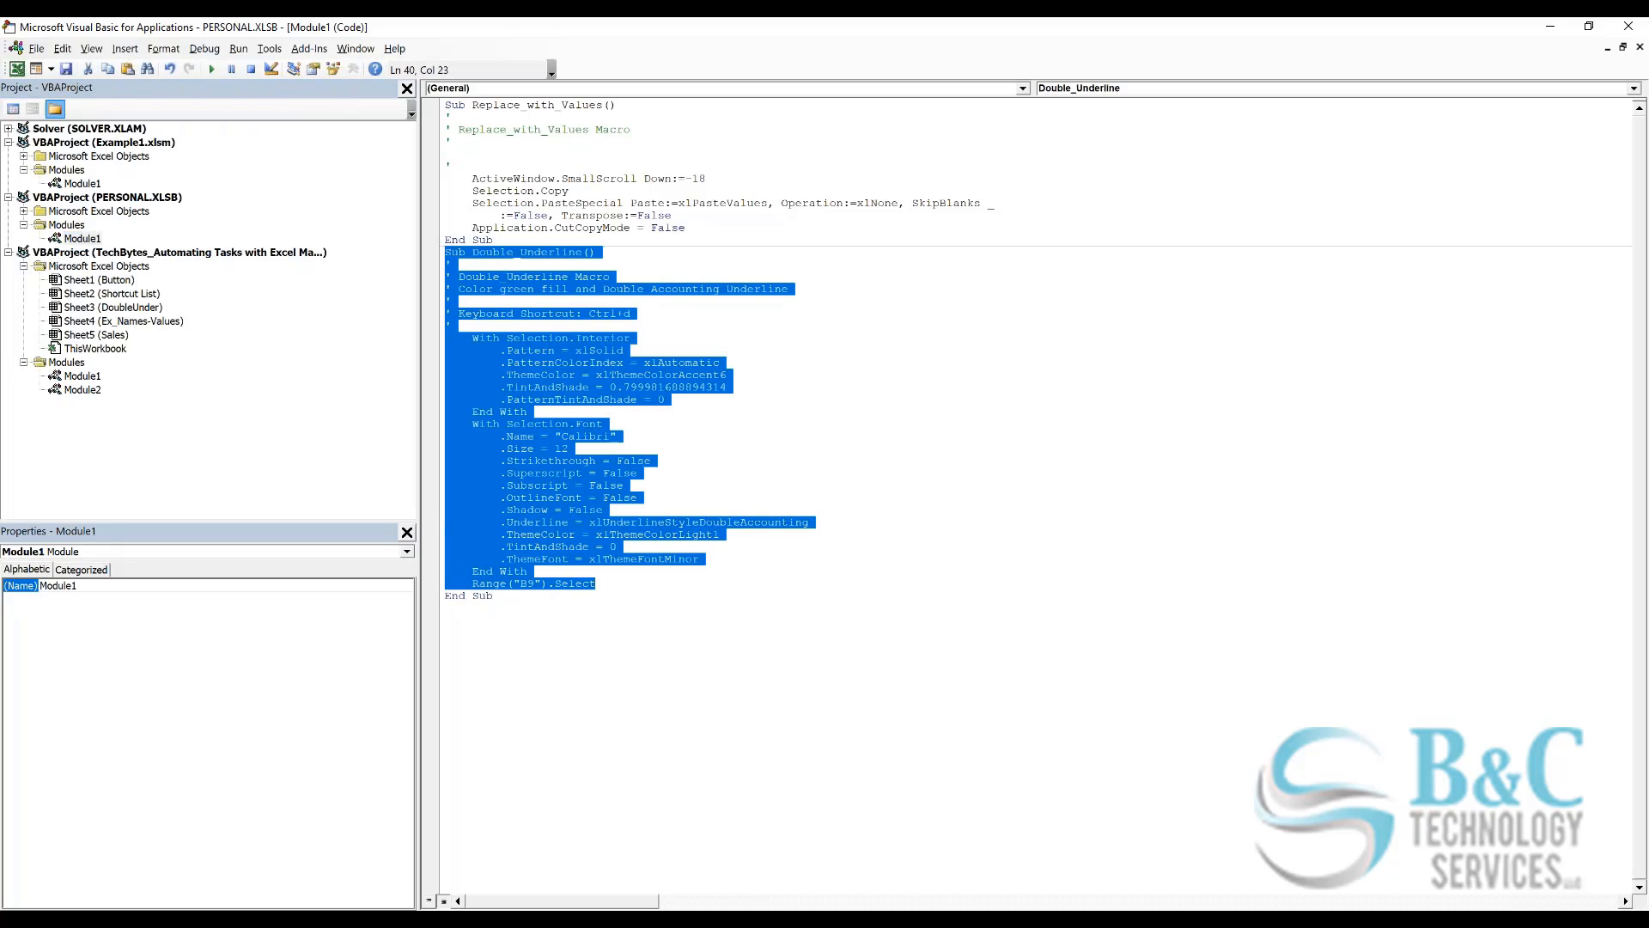
{"action": "left_click", "coordinate": [38, 49]}
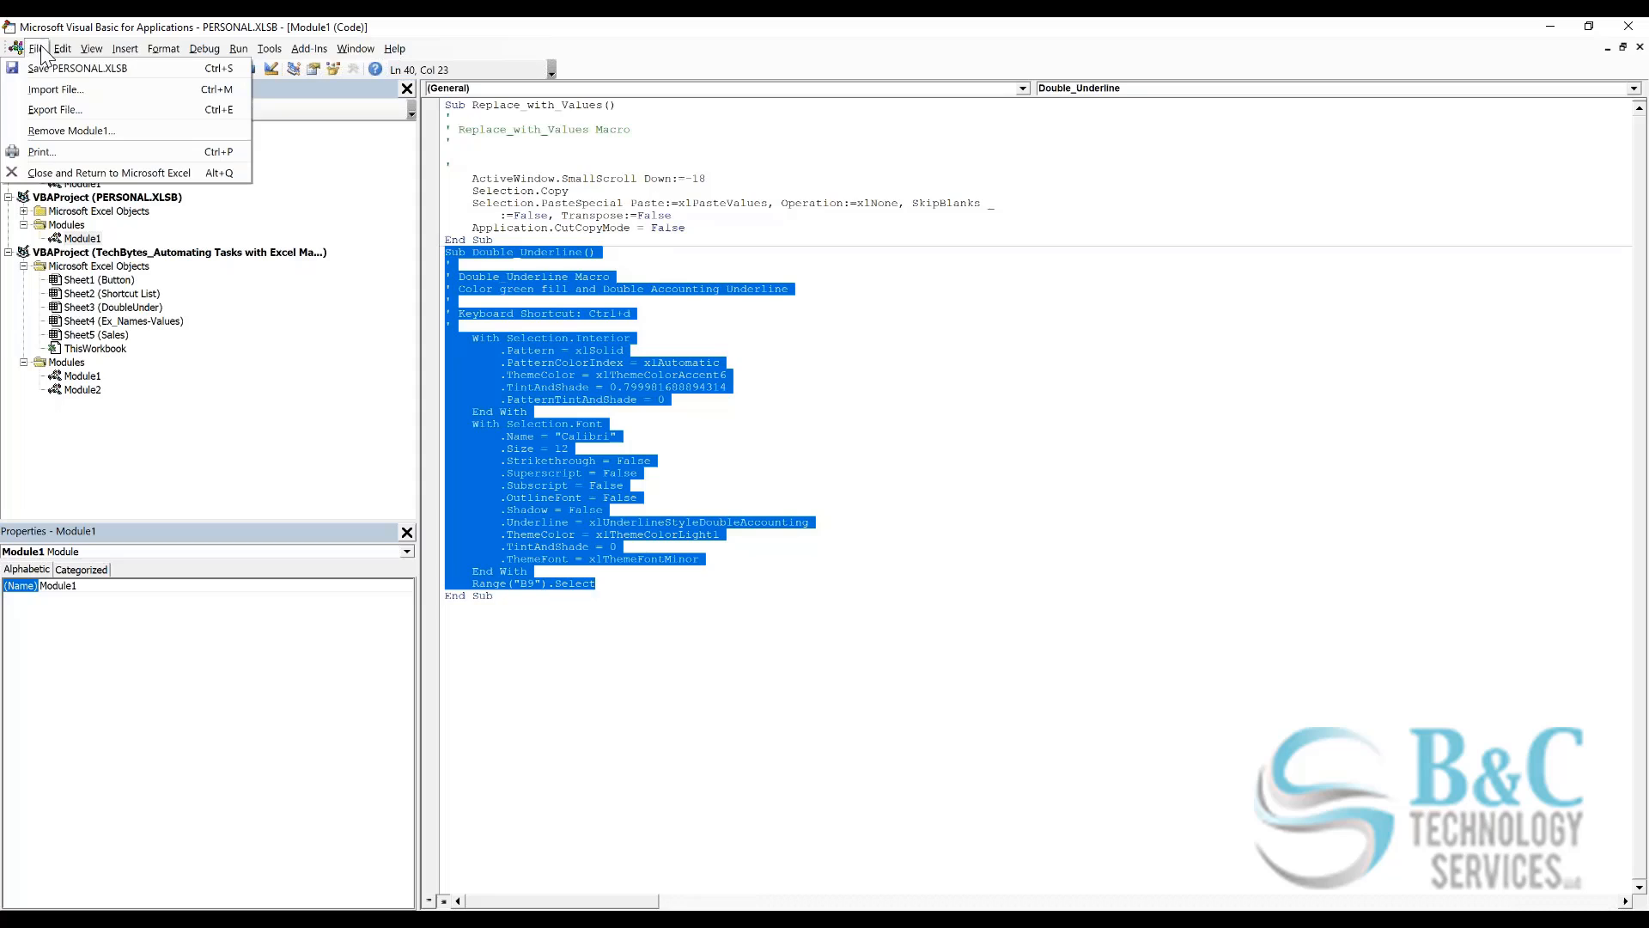
{"action": "left_click", "coordinate": [63, 109]}
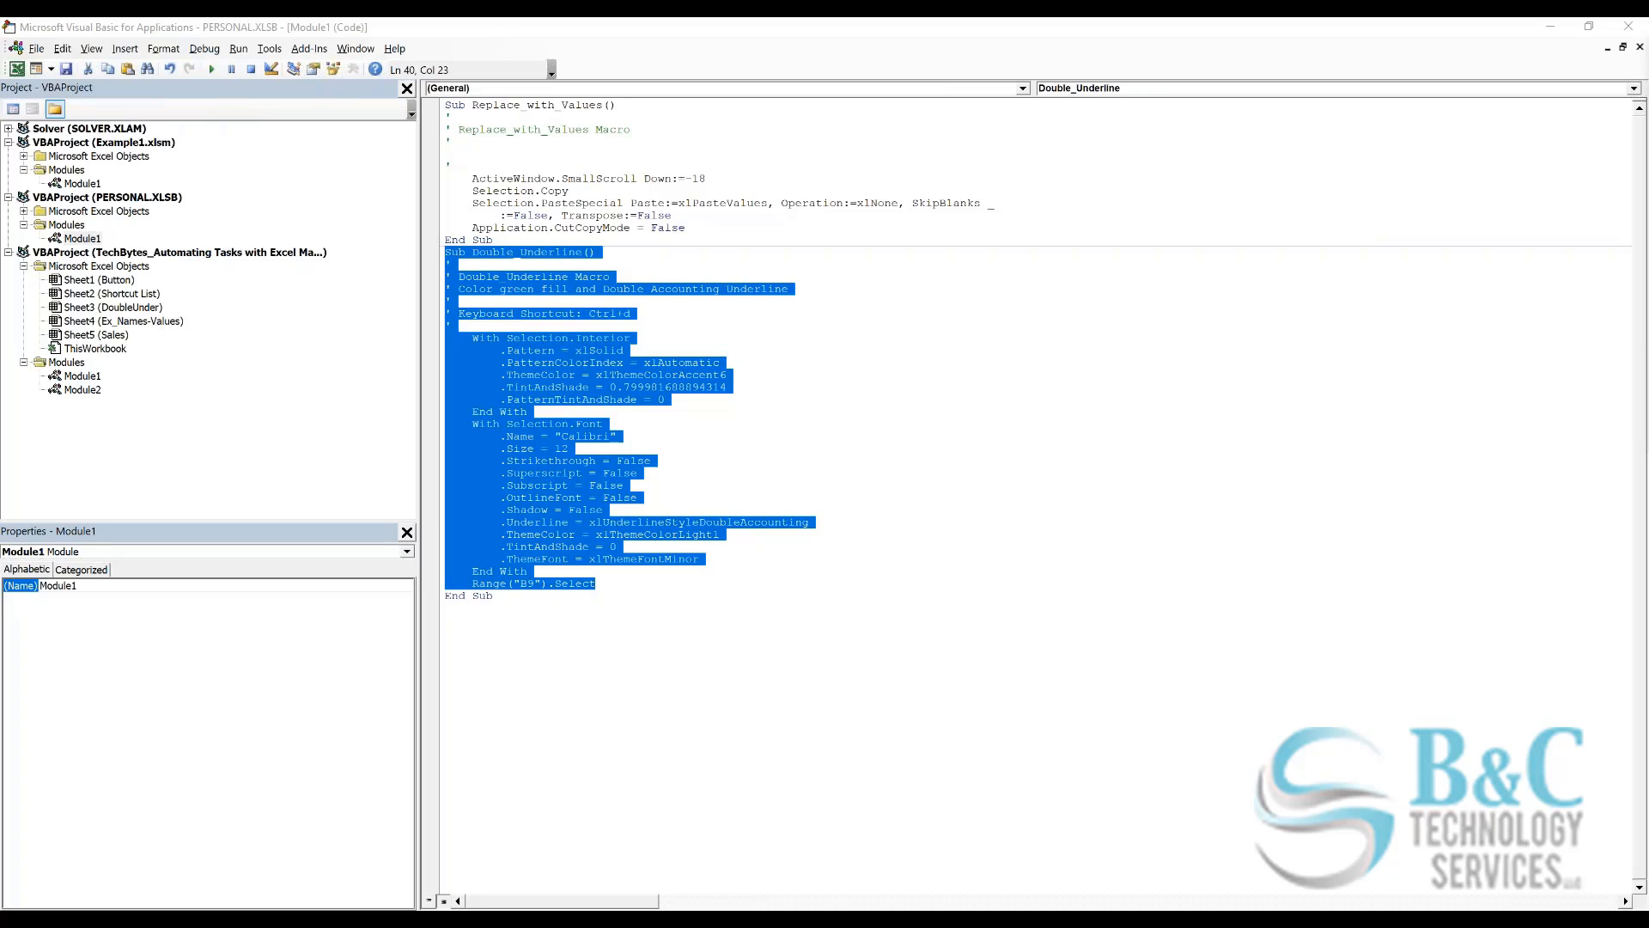
{"action": "left_click", "coordinate": [601, 584]}
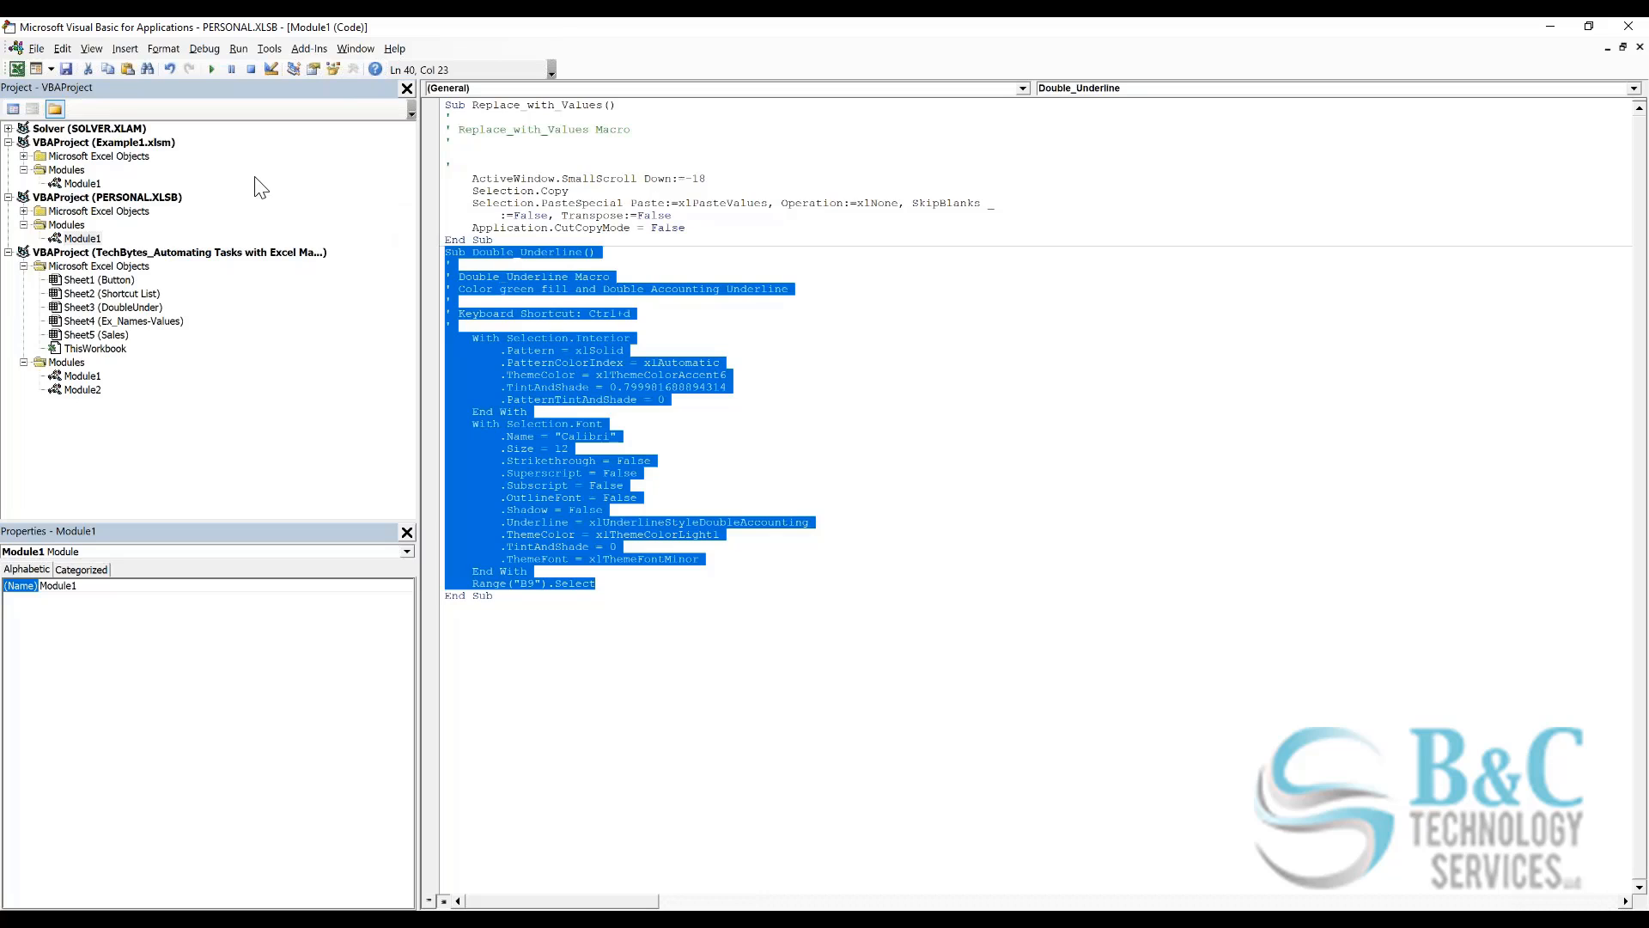
{"action": "left_click", "coordinate": [179, 197]}
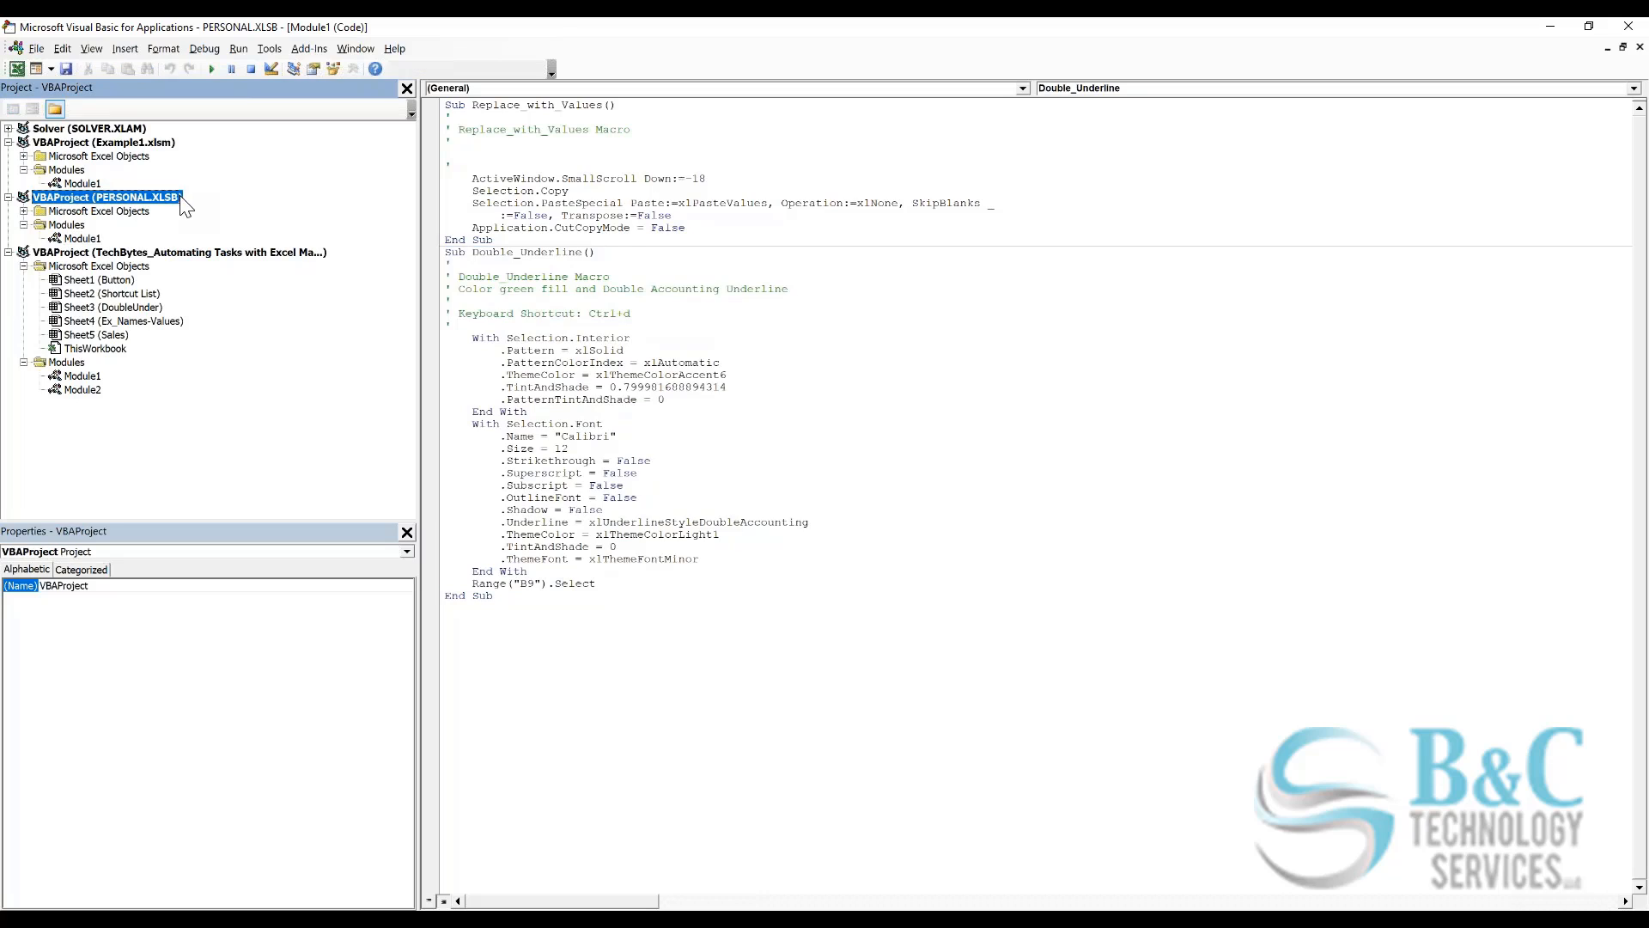
Step: Import Module1.bas from the Desktop into the TechBytes_Automating Tasks with Excel Macros project
{"action": "left_click", "coordinate": [83, 377]}
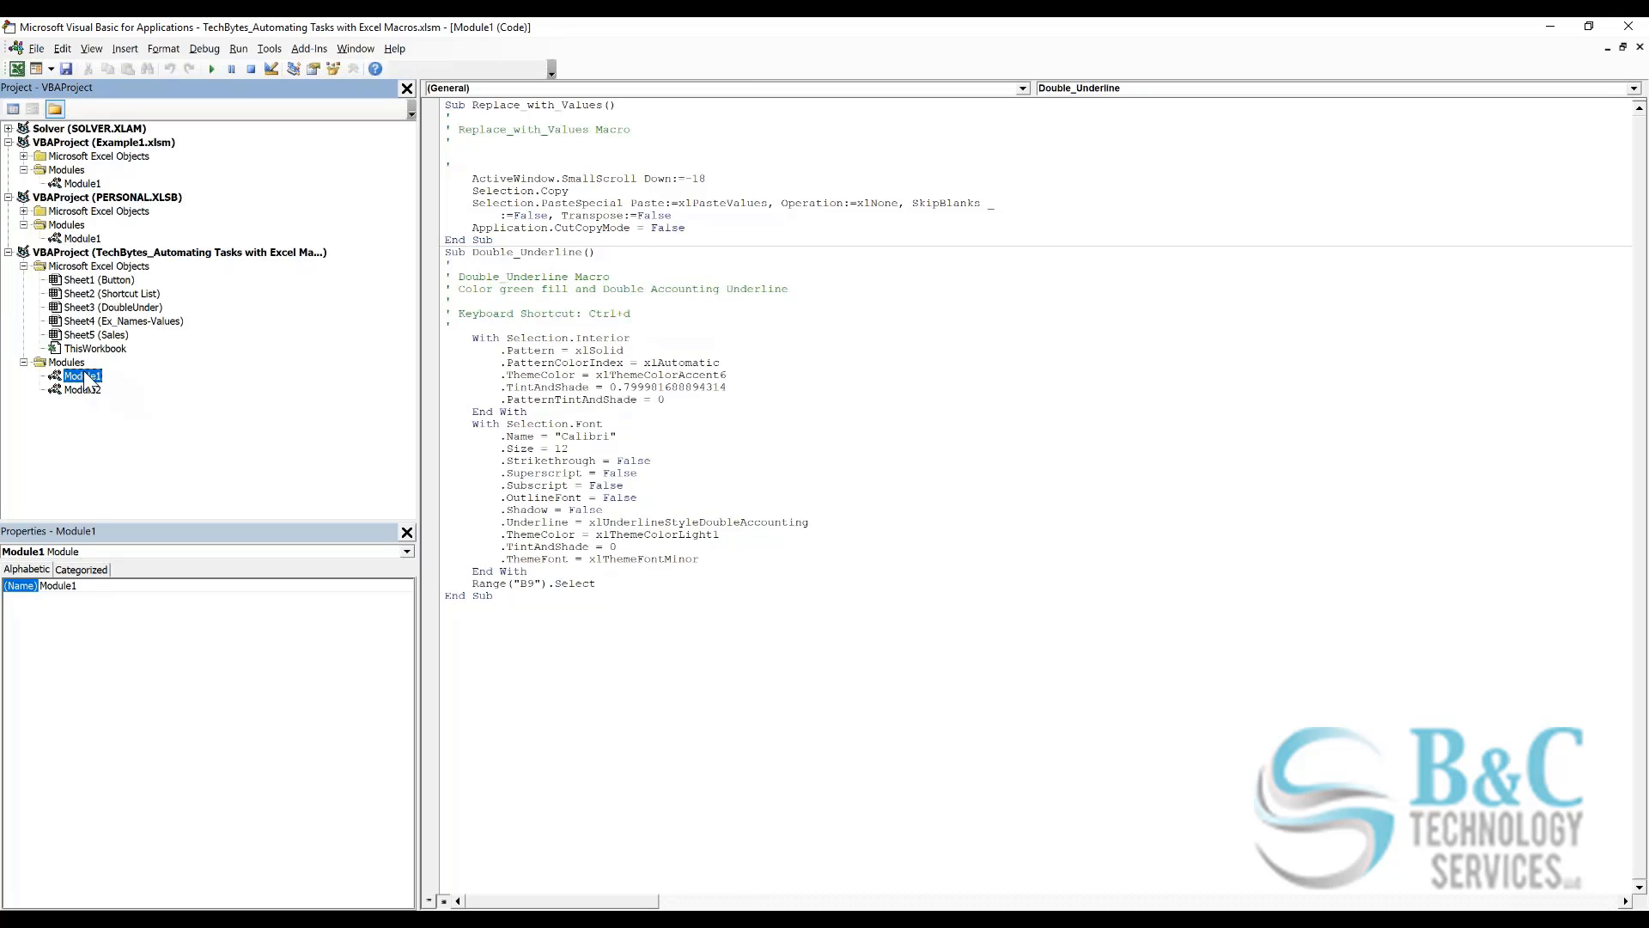
{"action": "left_click", "coordinate": [106, 255]}
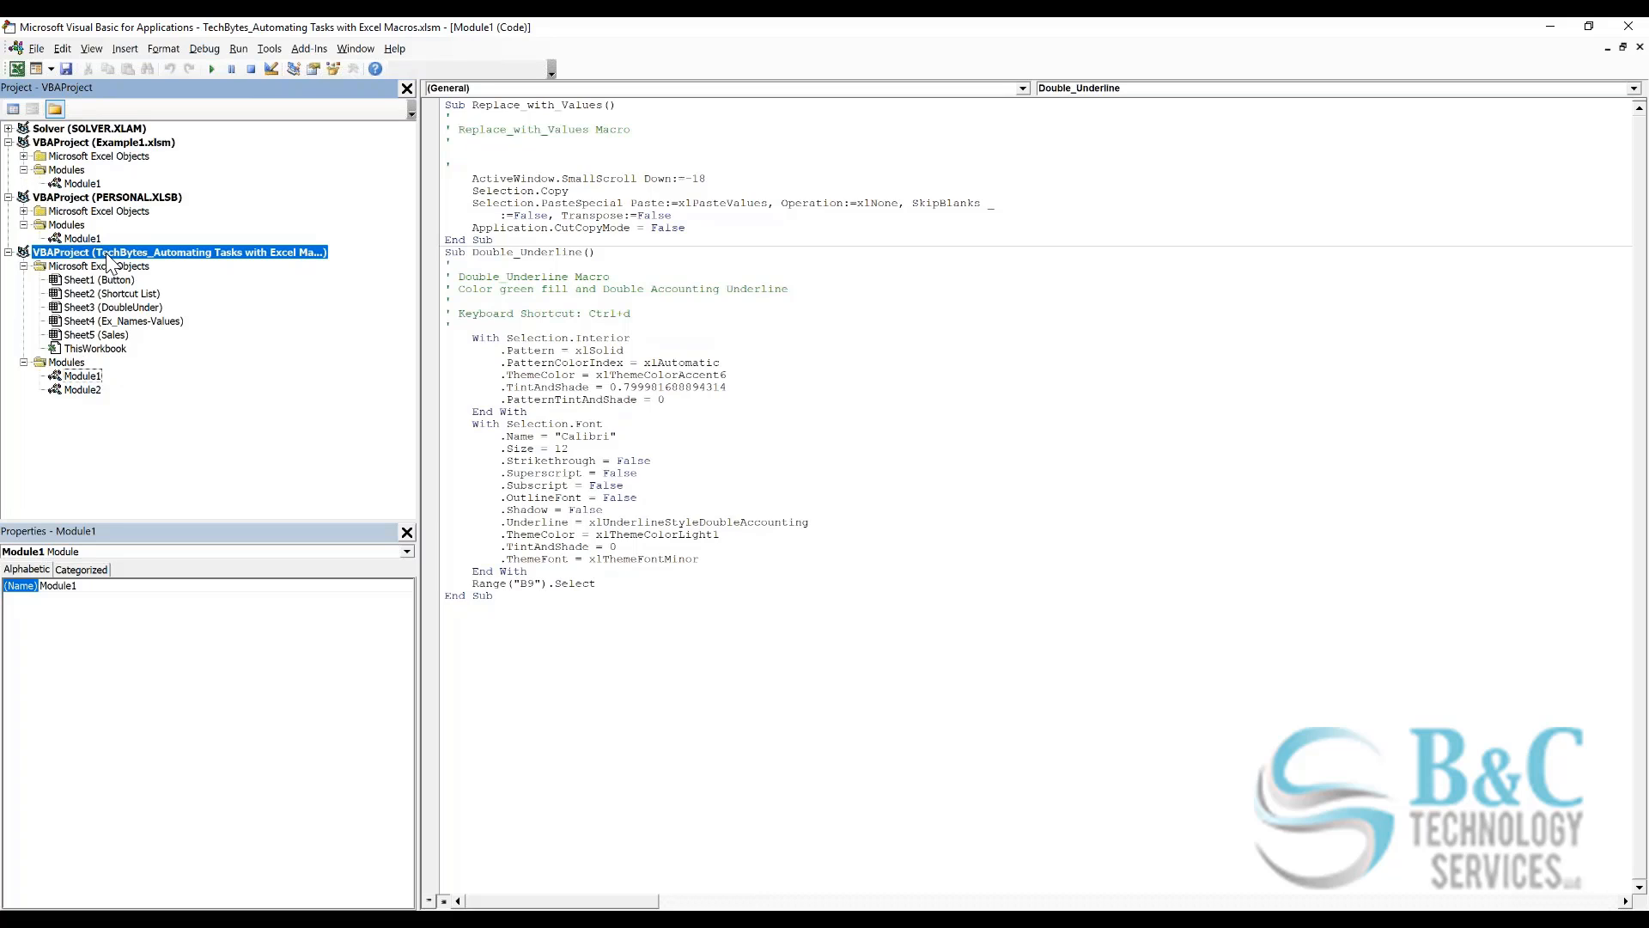
{"action": "left_click", "coordinate": [37, 49]}
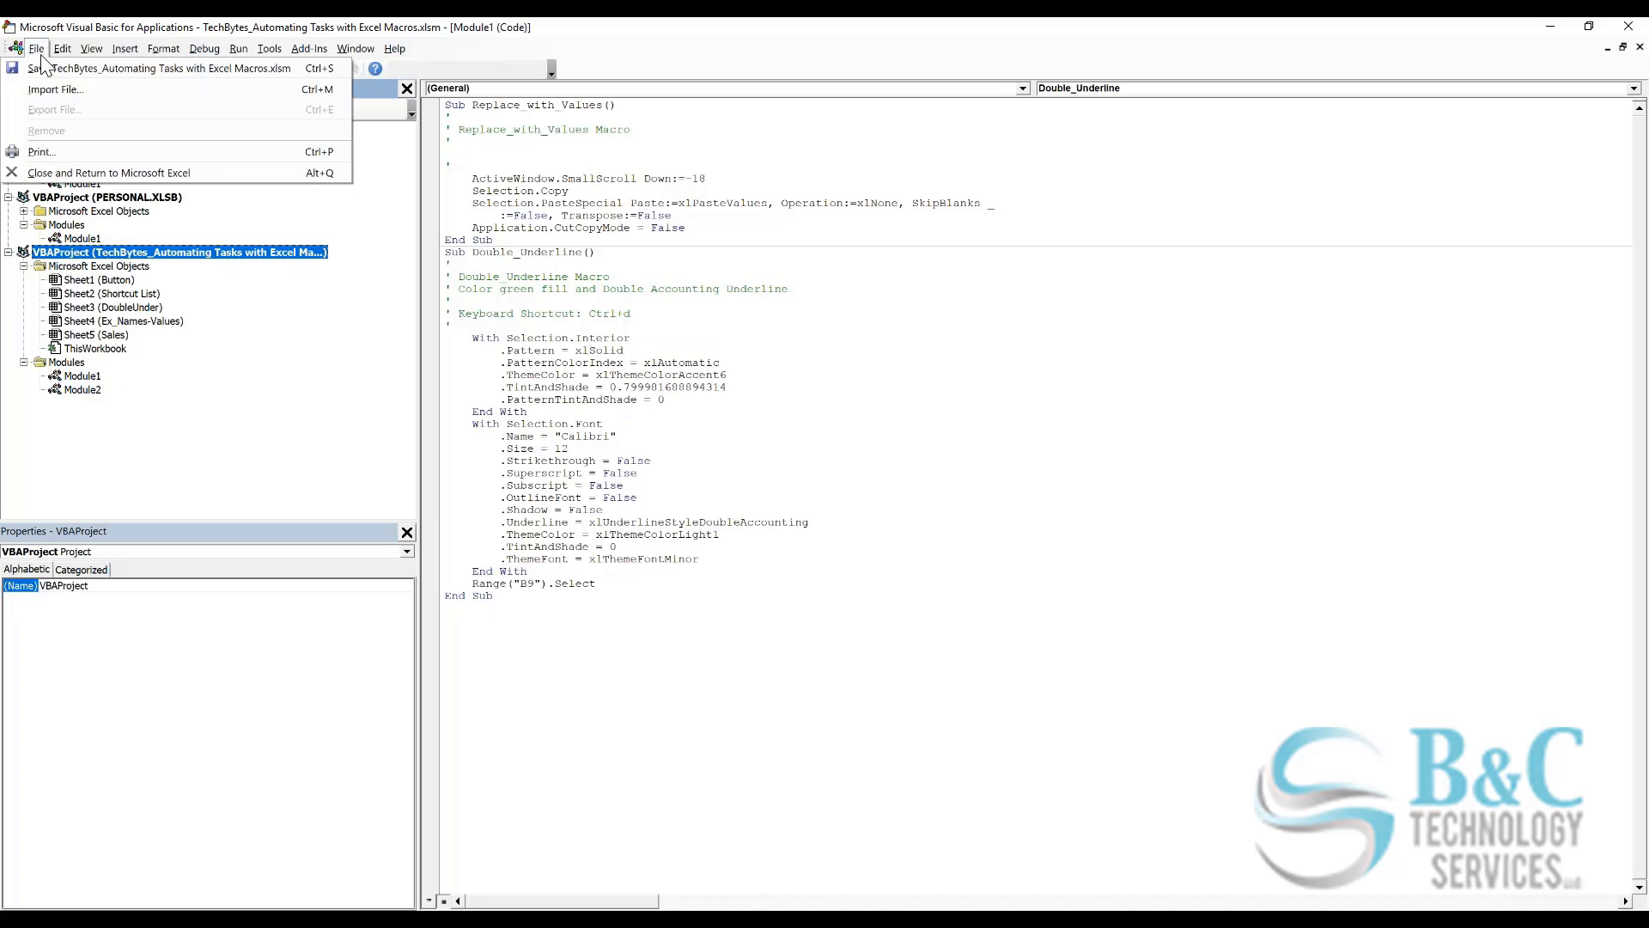
{"action": "left_click", "coordinate": [60, 92]}
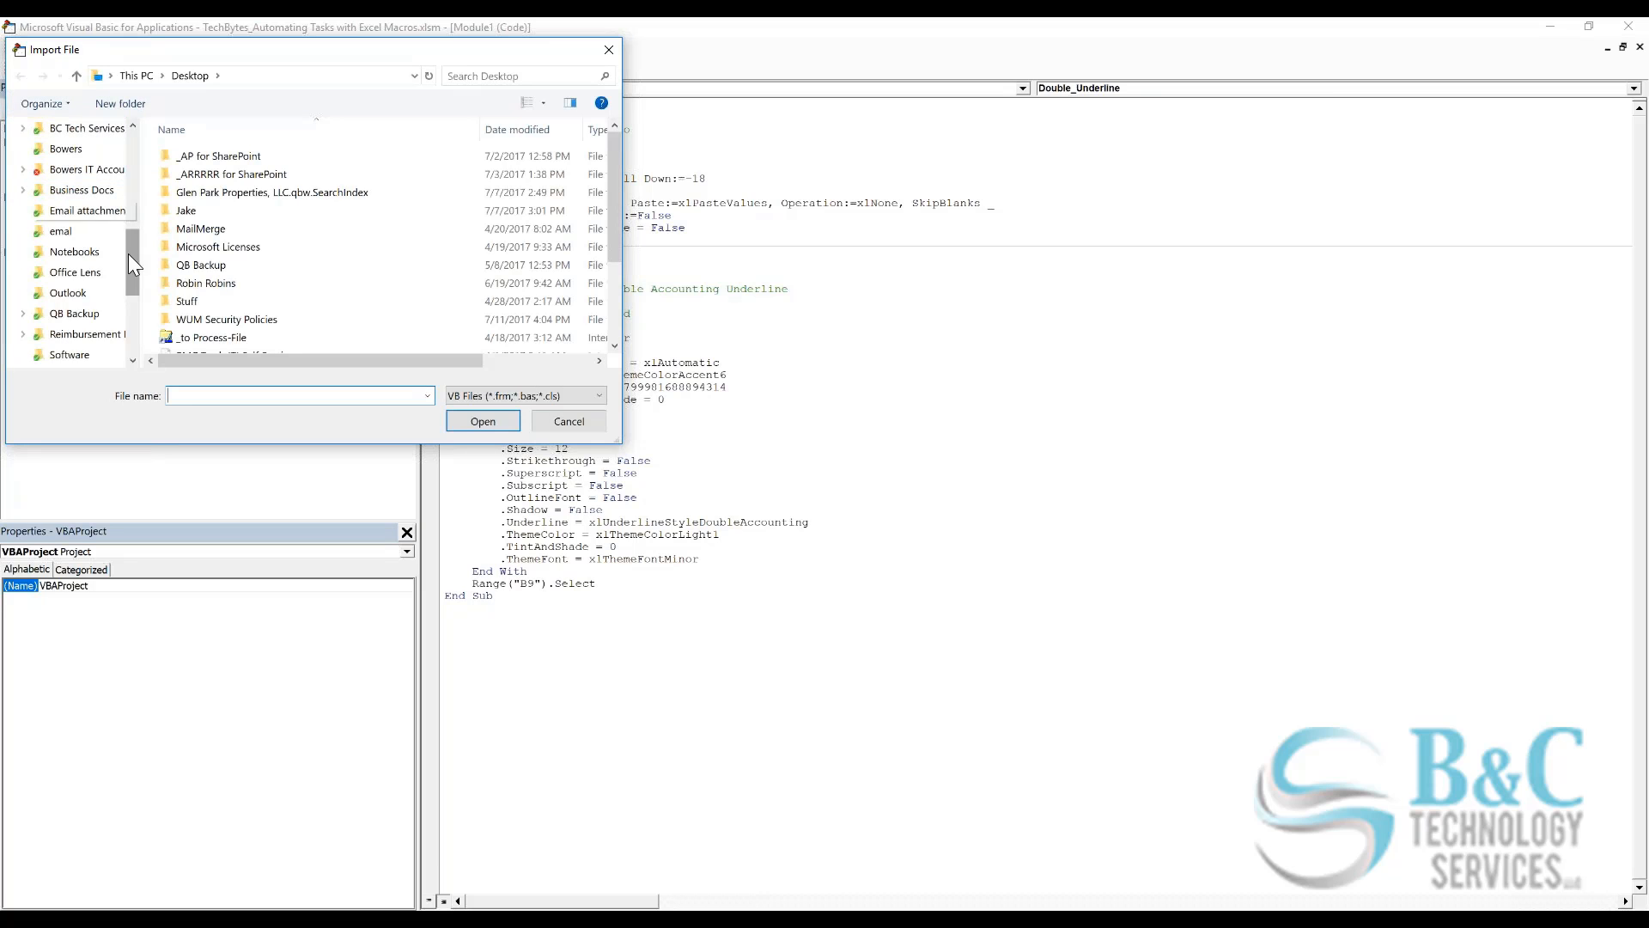
{"action": "left_click_drag", "start_coordinate": [610, 163], "coordinate": [618, 208]}
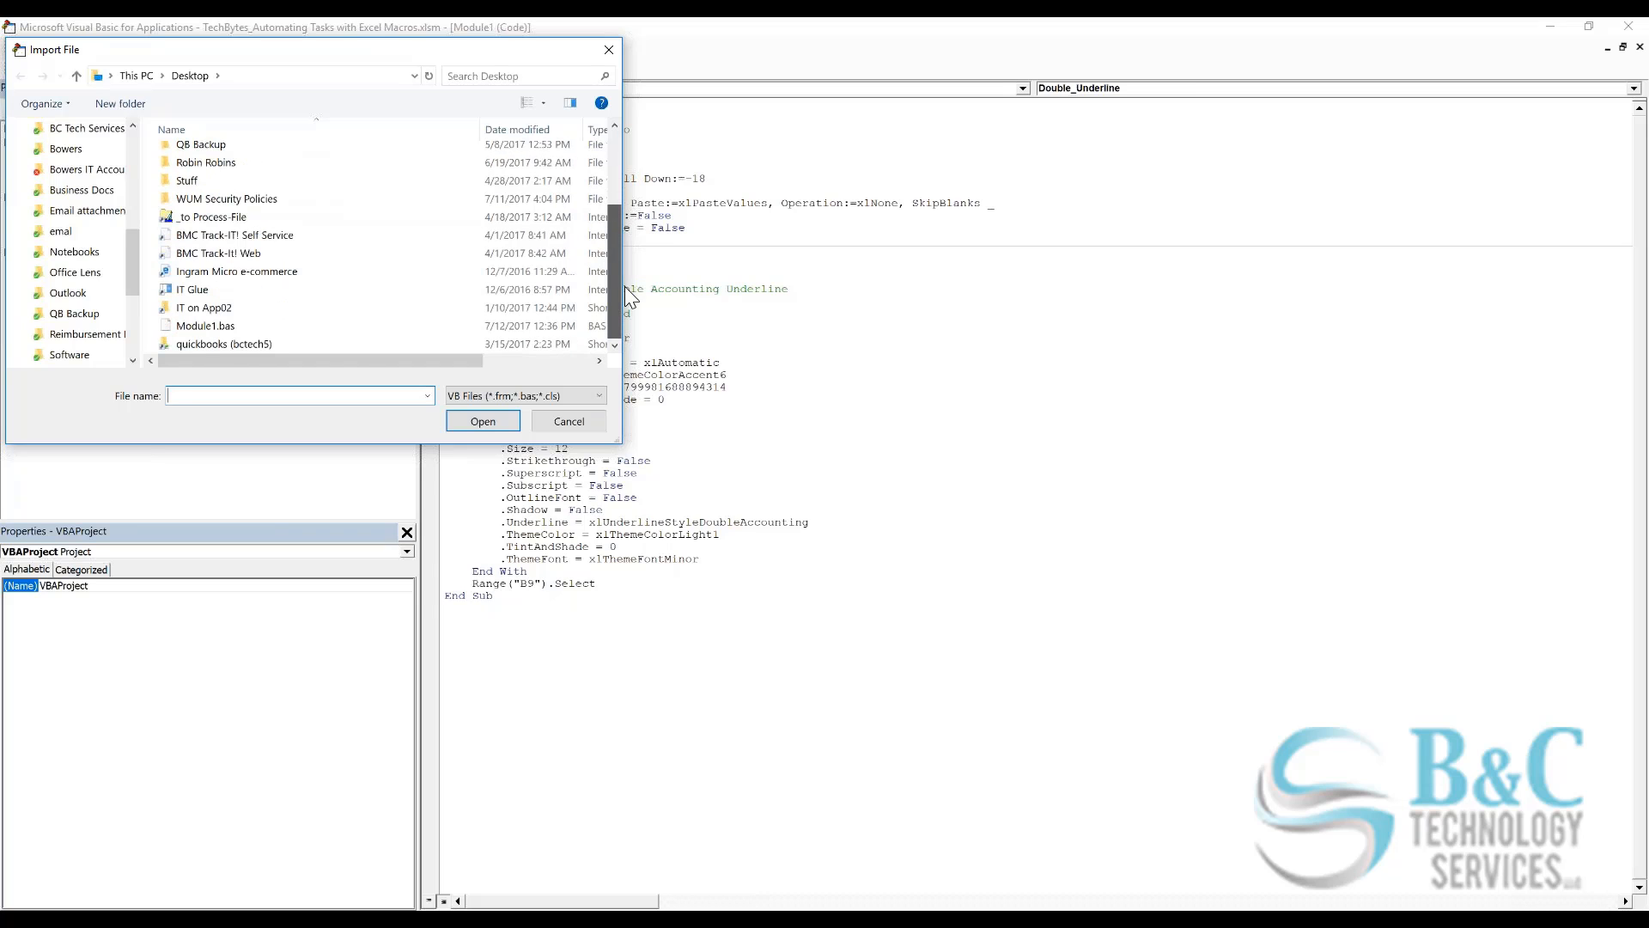
{"action": "left_click", "coordinate": [200, 322]}
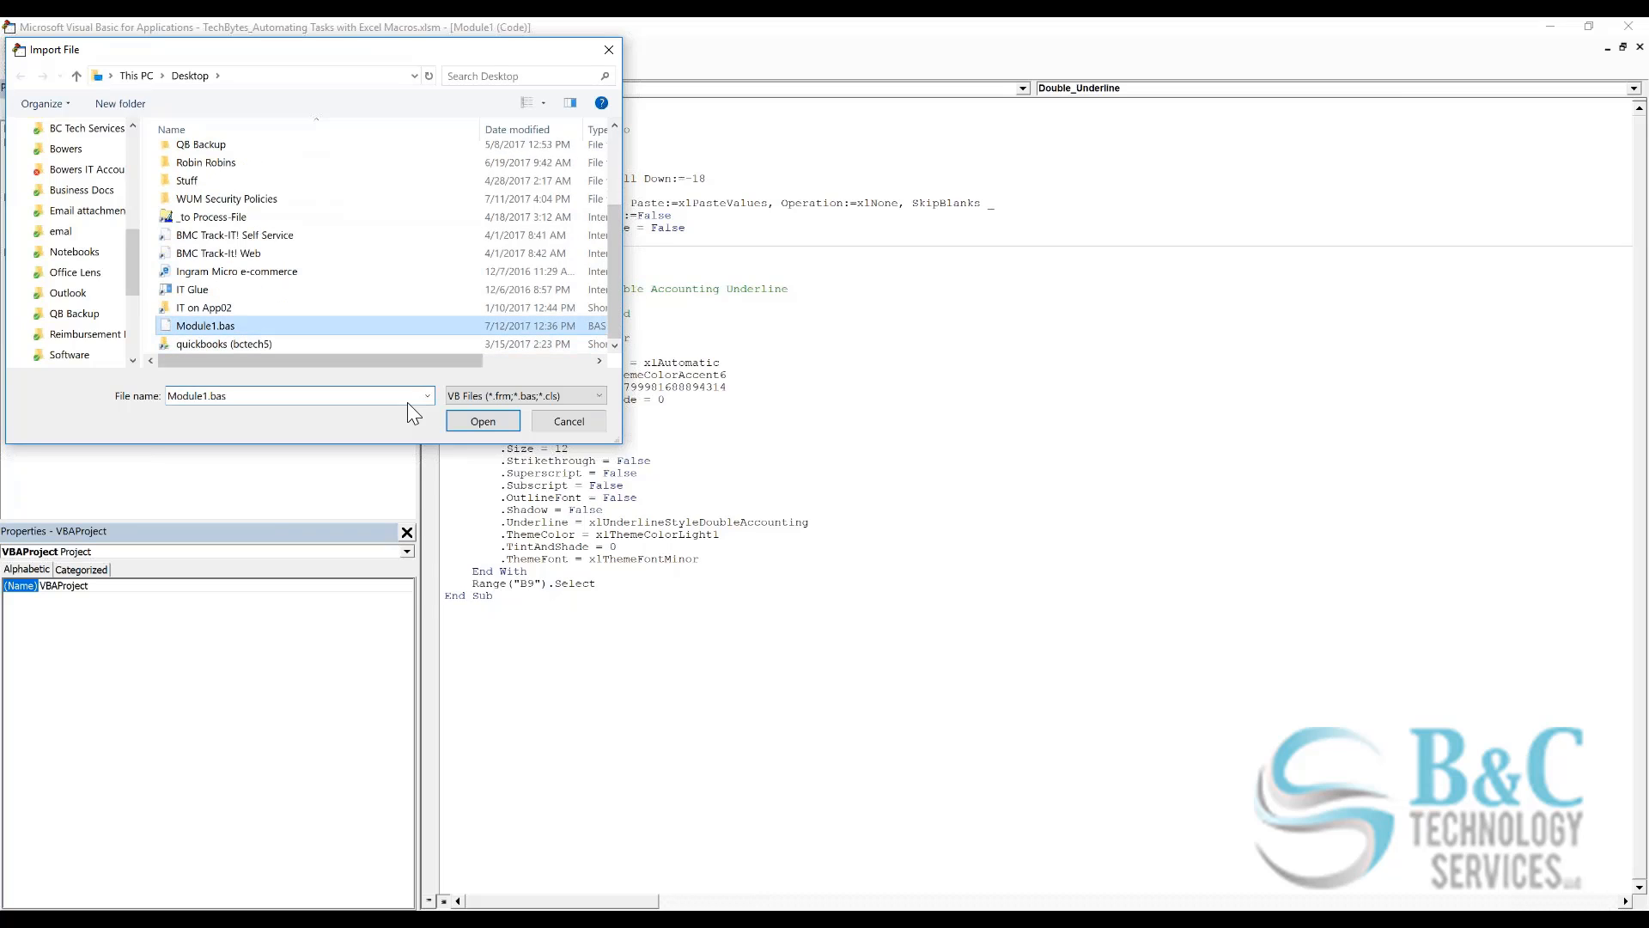
{"action": "left_click", "coordinate": [482, 421]}
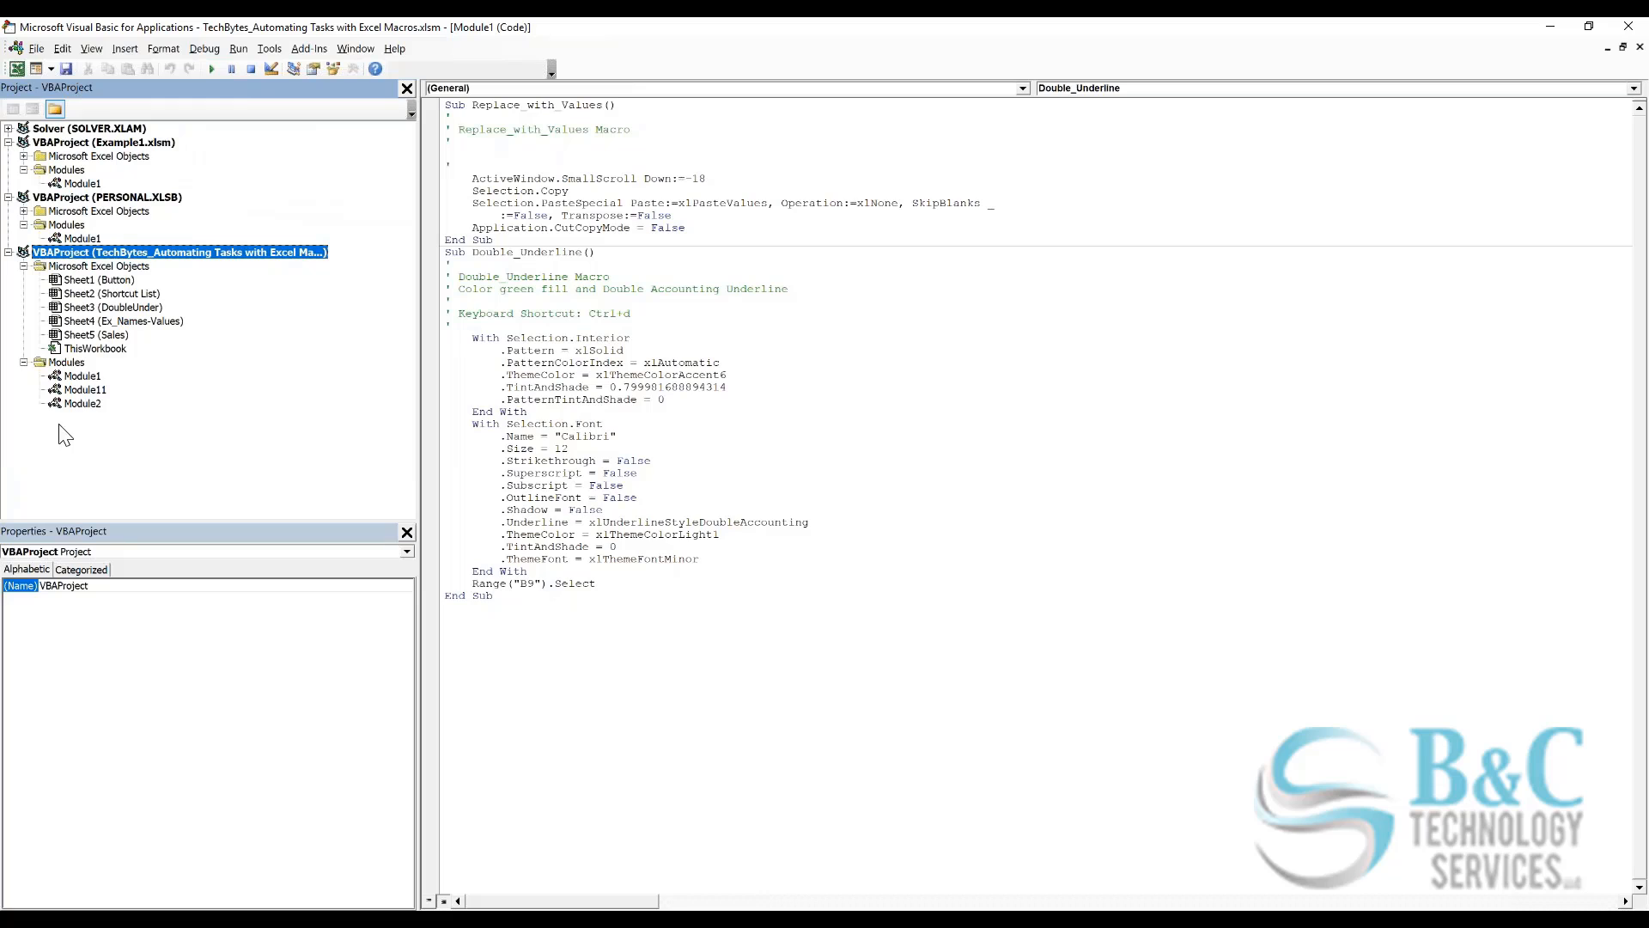
Step: View the Replace_with_Values and Double_Underline code in the imported Module11 of the TechBytes workbook
{"action": "left_click", "coordinate": [88, 392]}
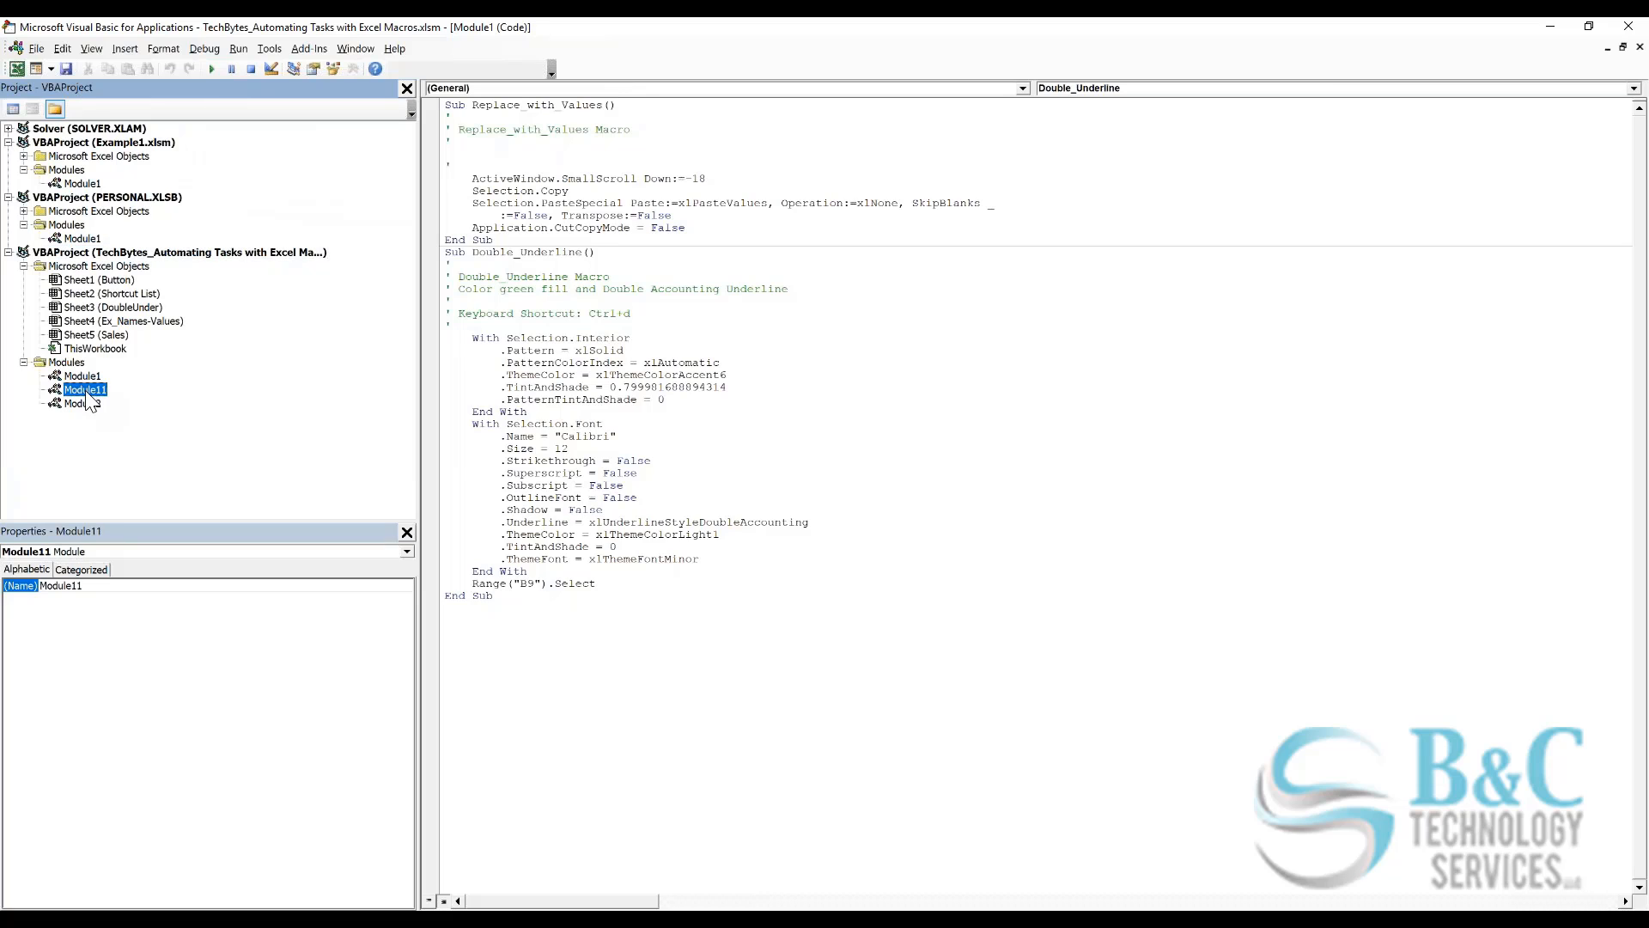
{"action": "double_click", "coordinate": [73, 391]}
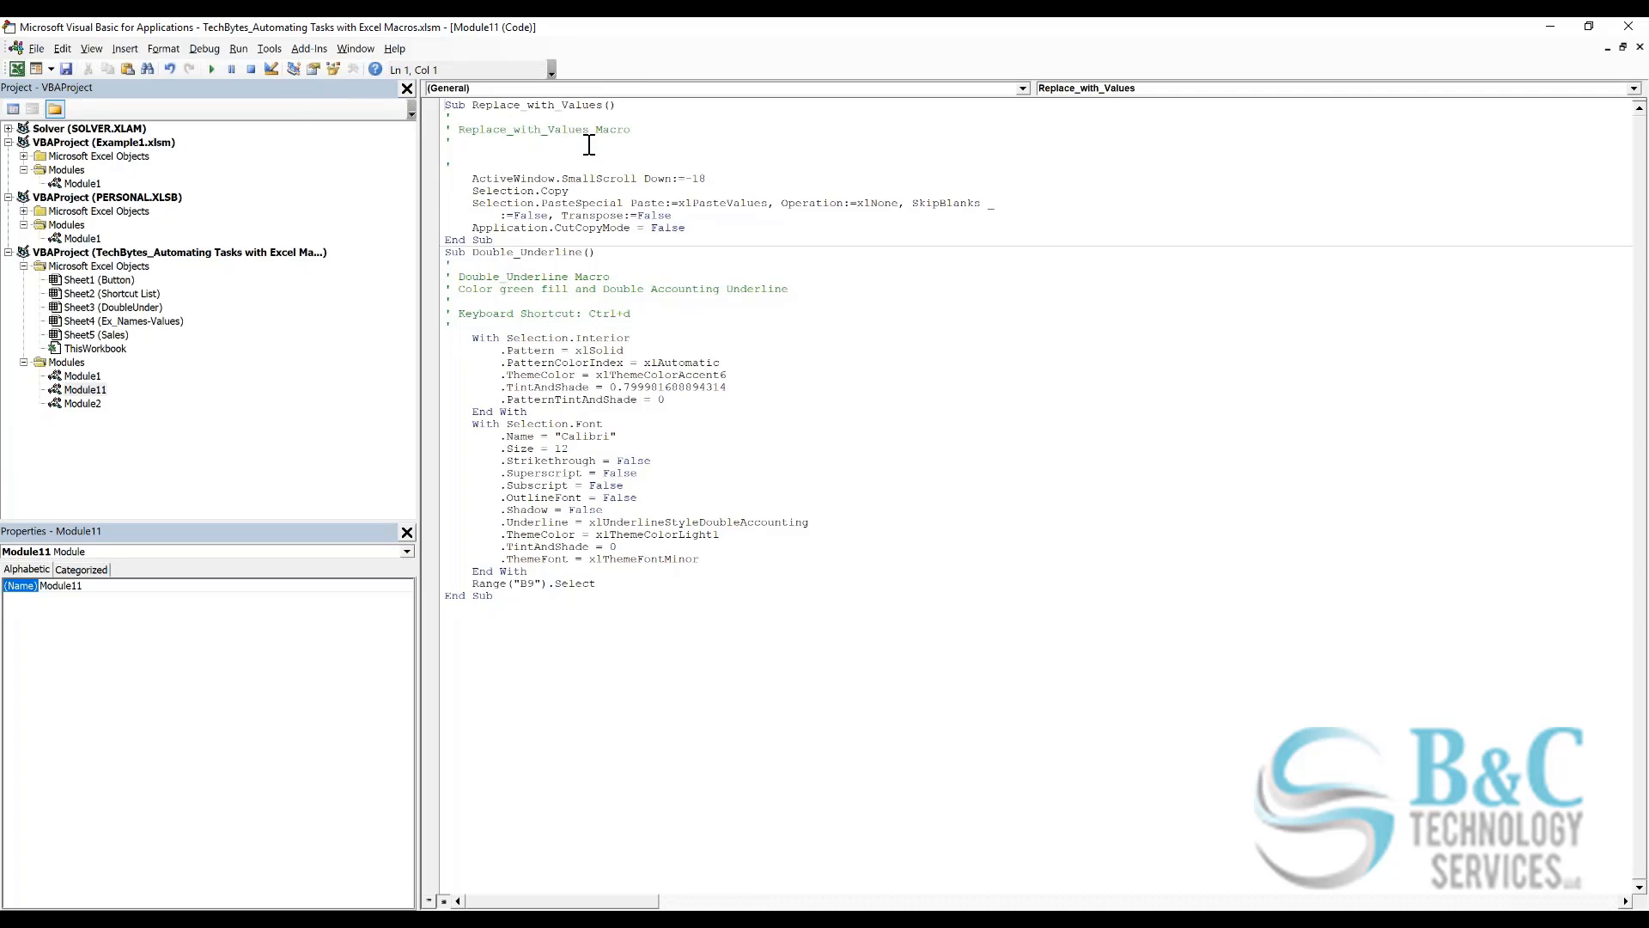
{"action": "left_click_drag", "start_coordinate": [507, 279], "coordinate": [571, 291]}
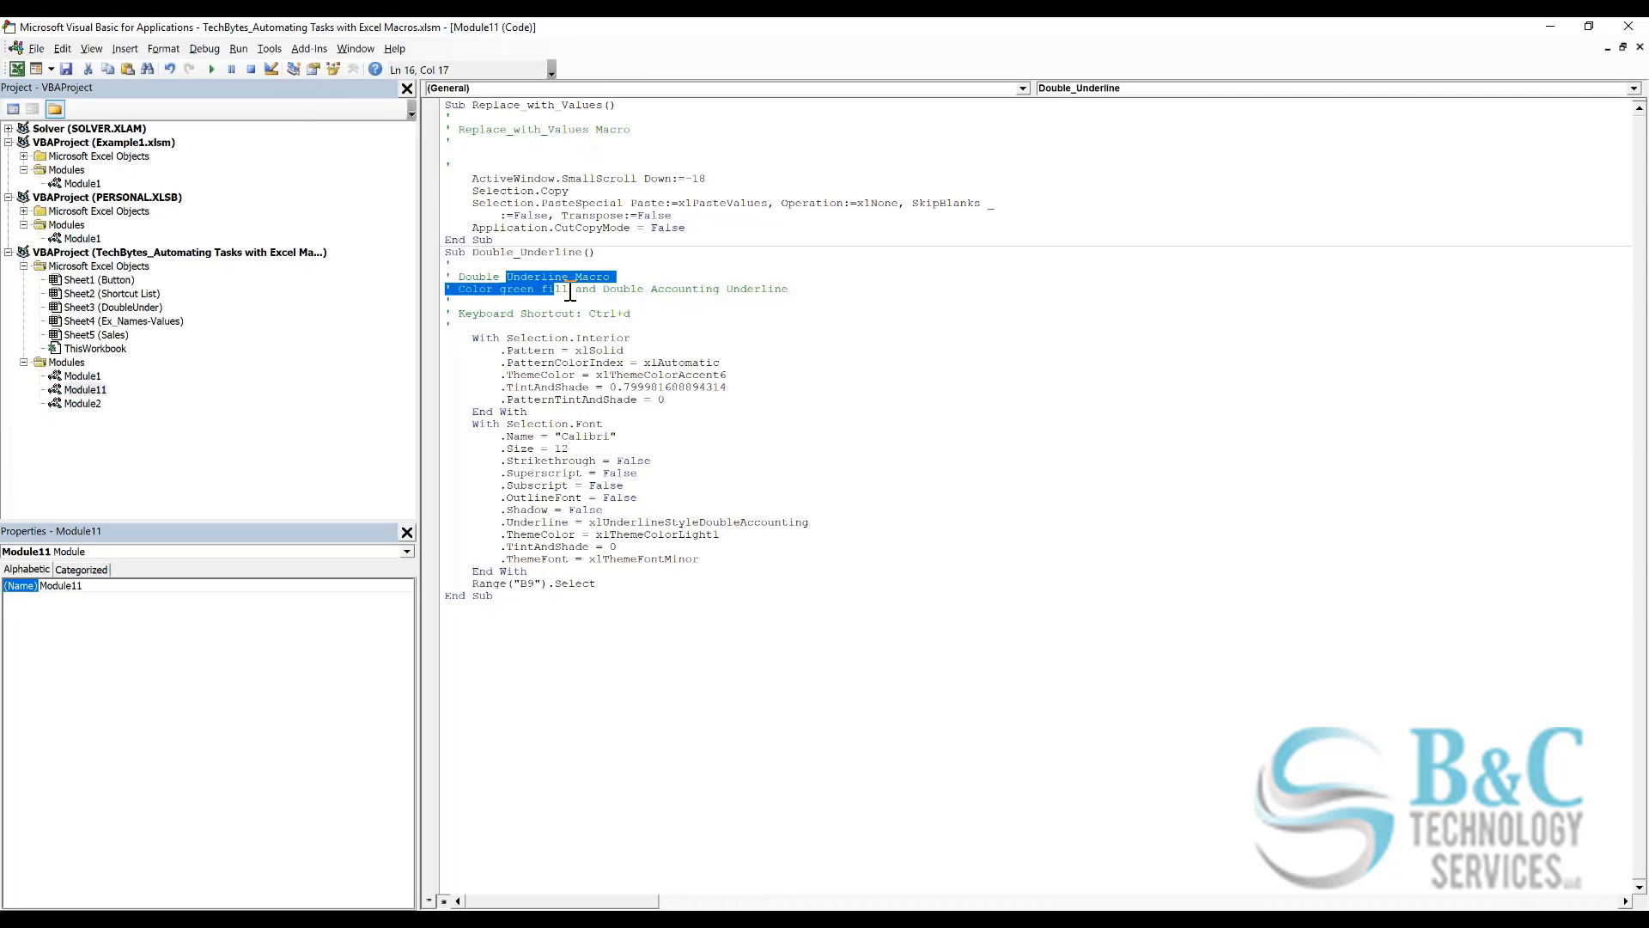
{"action": "left_click", "coordinate": [735, 462]}
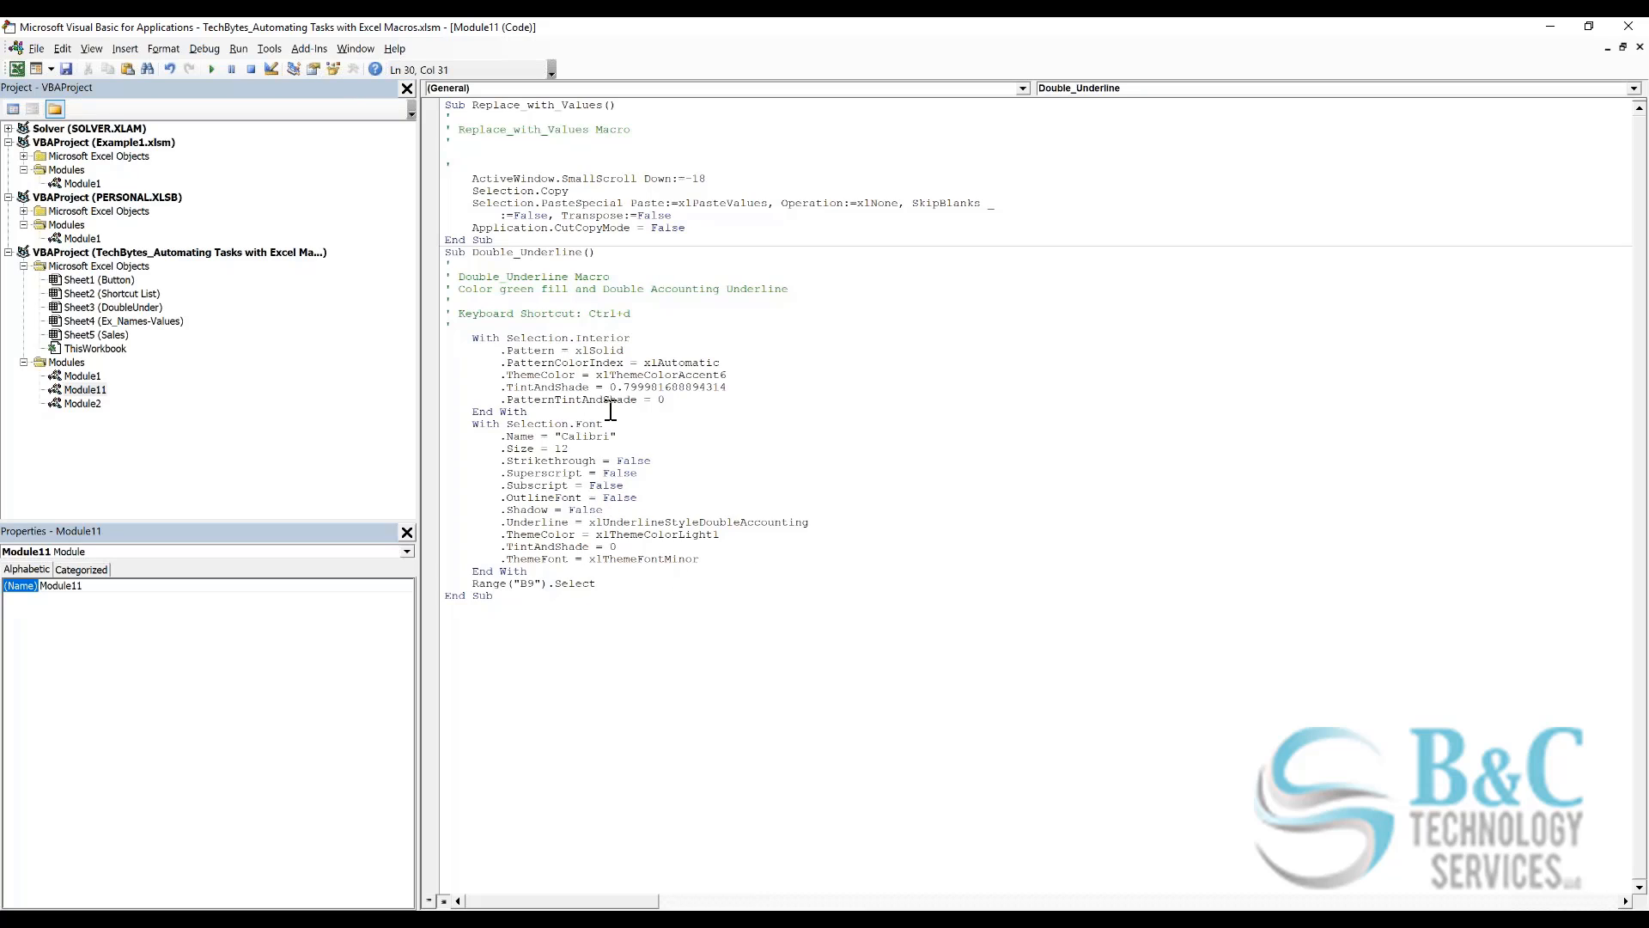
Step: Delete the empty comment line above the keyboard shortcut comment in Module11's Double_Underline macro
{"action": "left_click", "coordinate": [460, 277]}
{"action": "left_click_drag", "start_coordinate": [479, 289], "coordinate": [688, 296]}
{"action": "left_click", "coordinate": [764, 302]}
{"action": "left_click", "coordinate": [458, 264]}
{"action": "left_click", "coordinate": [463, 301]}
{"action": "left_click", "coordinate": [449, 301]}
{"action": "key", "text": "Delete"}
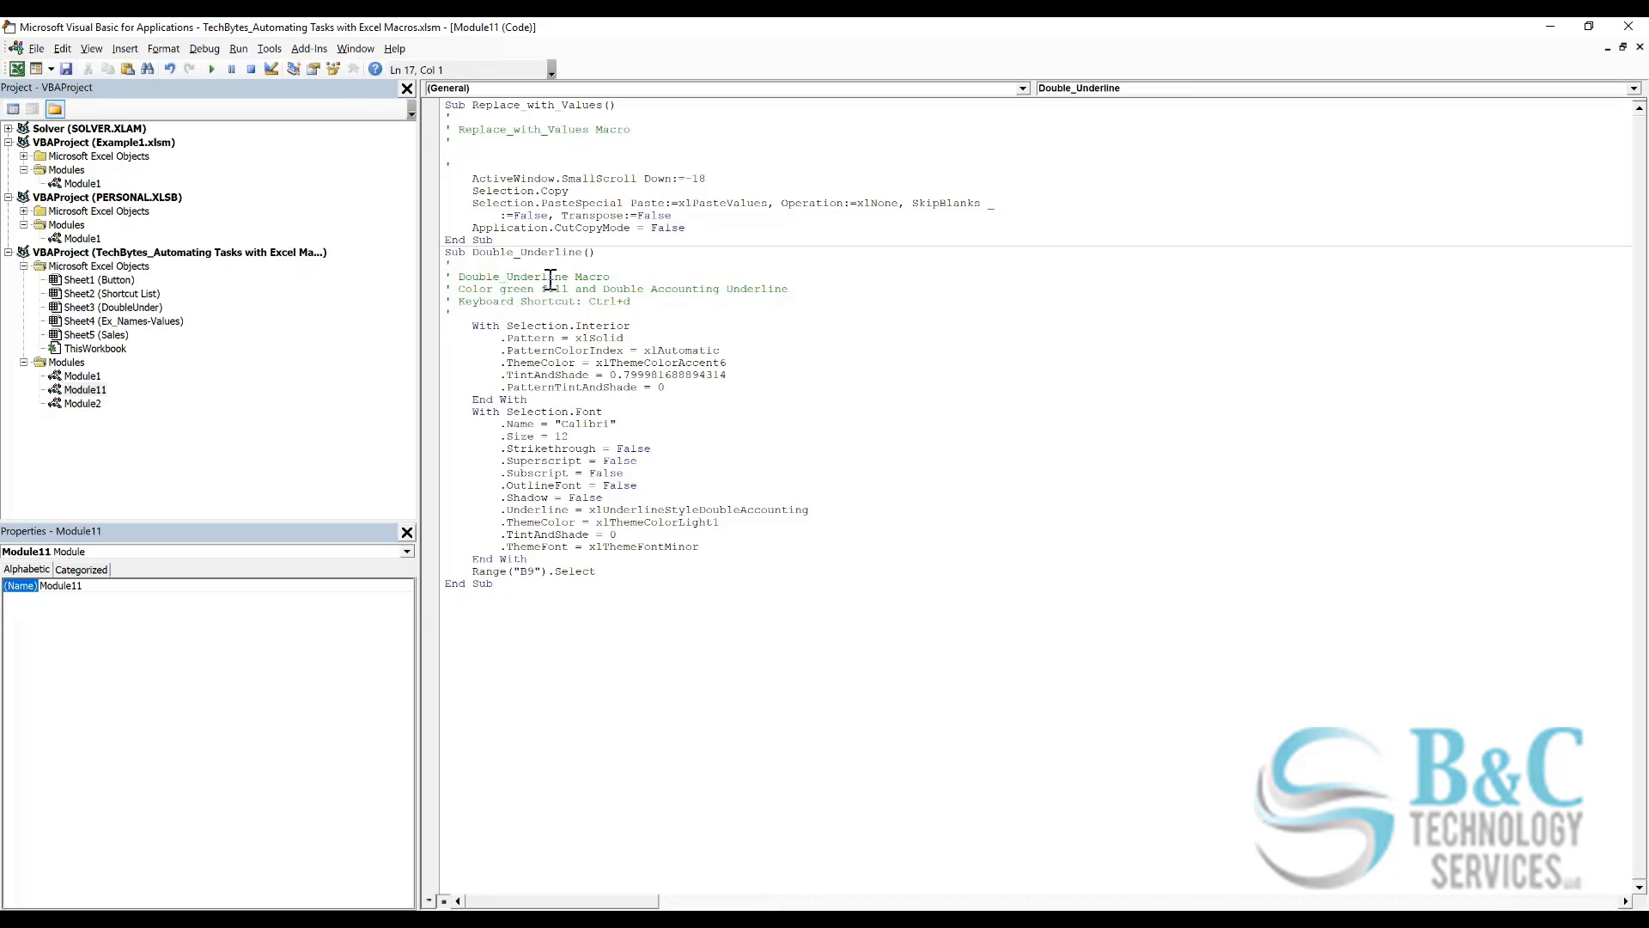
Step: Change the macro name in the Double_Underline description comment to Double2_Underline
{"action": "left_click", "coordinate": [500, 275]}
{"action": "type", "text": "2"}
{"action": "left_click", "coordinate": [660, 287]}
{"action": "left_click", "coordinate": [798, 288]}
Step: Try removing the indentation of the .Strikethrough line in Module11's Double_Underline code, and indent the line again
{"action": "left_click", "coordinate": [493, 448]}
{"action": "left_click", "coordinate": [459, 449]}
{"action": "key", "text": "BackSpace"}
{"action": "type", "text": "'"}
{"action": "left_click", "coordinate": [493, 474]}
{"action": "left_click", "coordinate": [479, 448]}
{"action": "key", "text": "BackSpace"}
{"action": "key", "text": "BackSpace"}
{"action": "key", "text": "BackSpace"}
{"action": "key", "text": "BackSpace"}
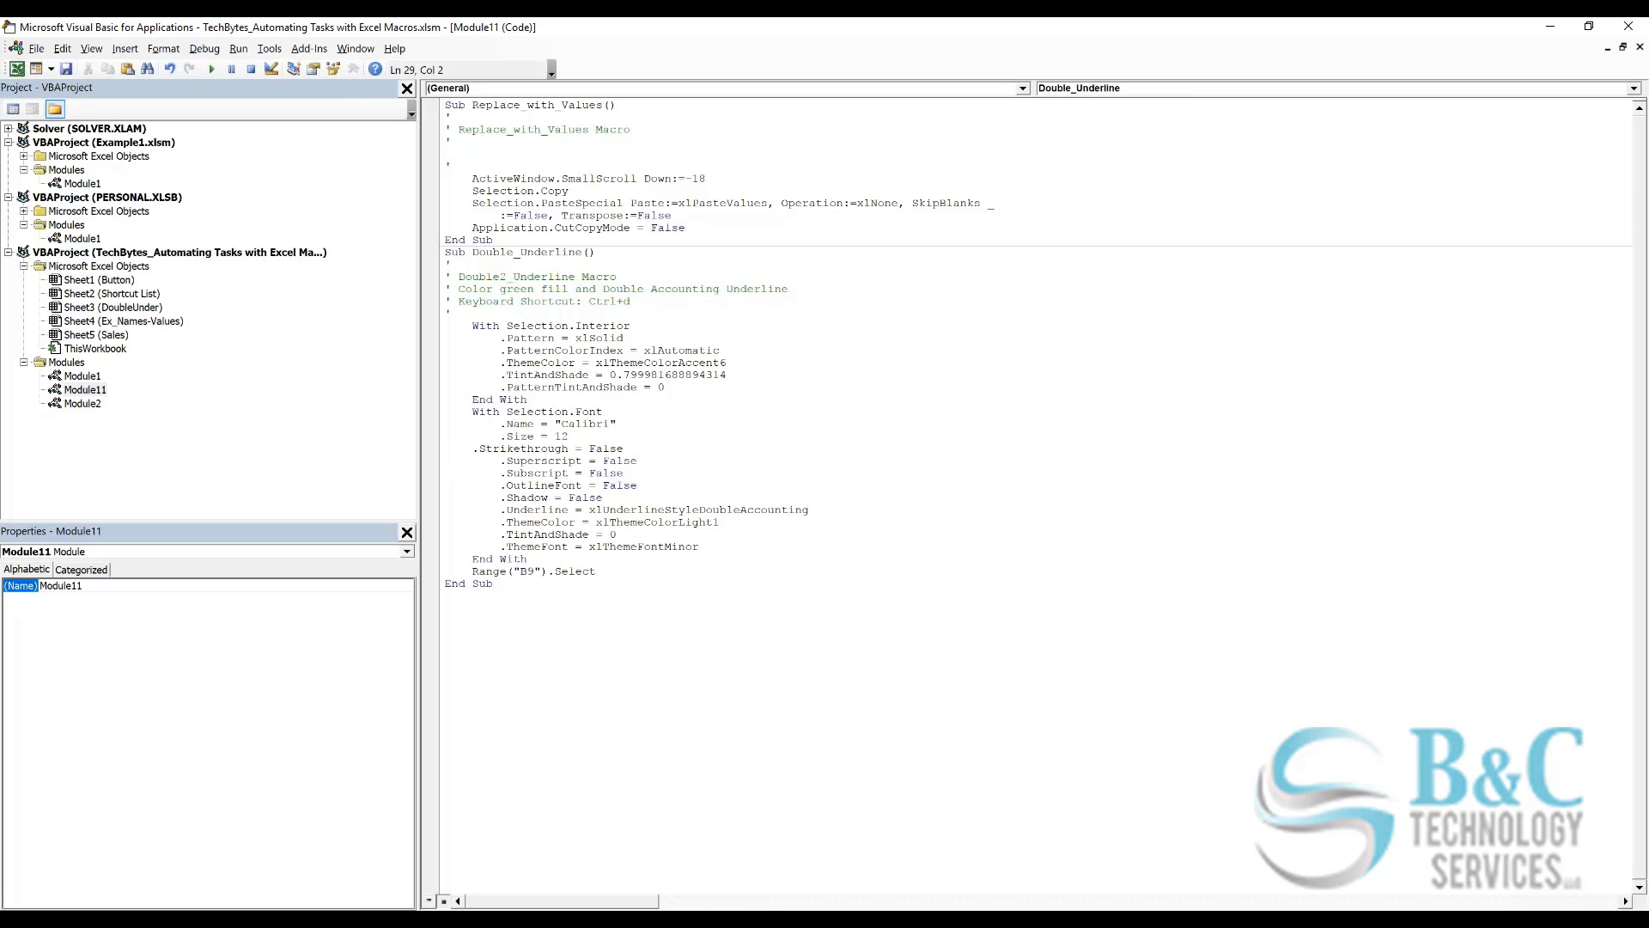
{"action": "key", "text": "Tab"}
{"action": "key", "text": "Tab"}
{"action": "key", "text": "BackSpace"}
{"action": "key", "text": "BackSpace"}
{"action": "key", "text": "BackSpace"}
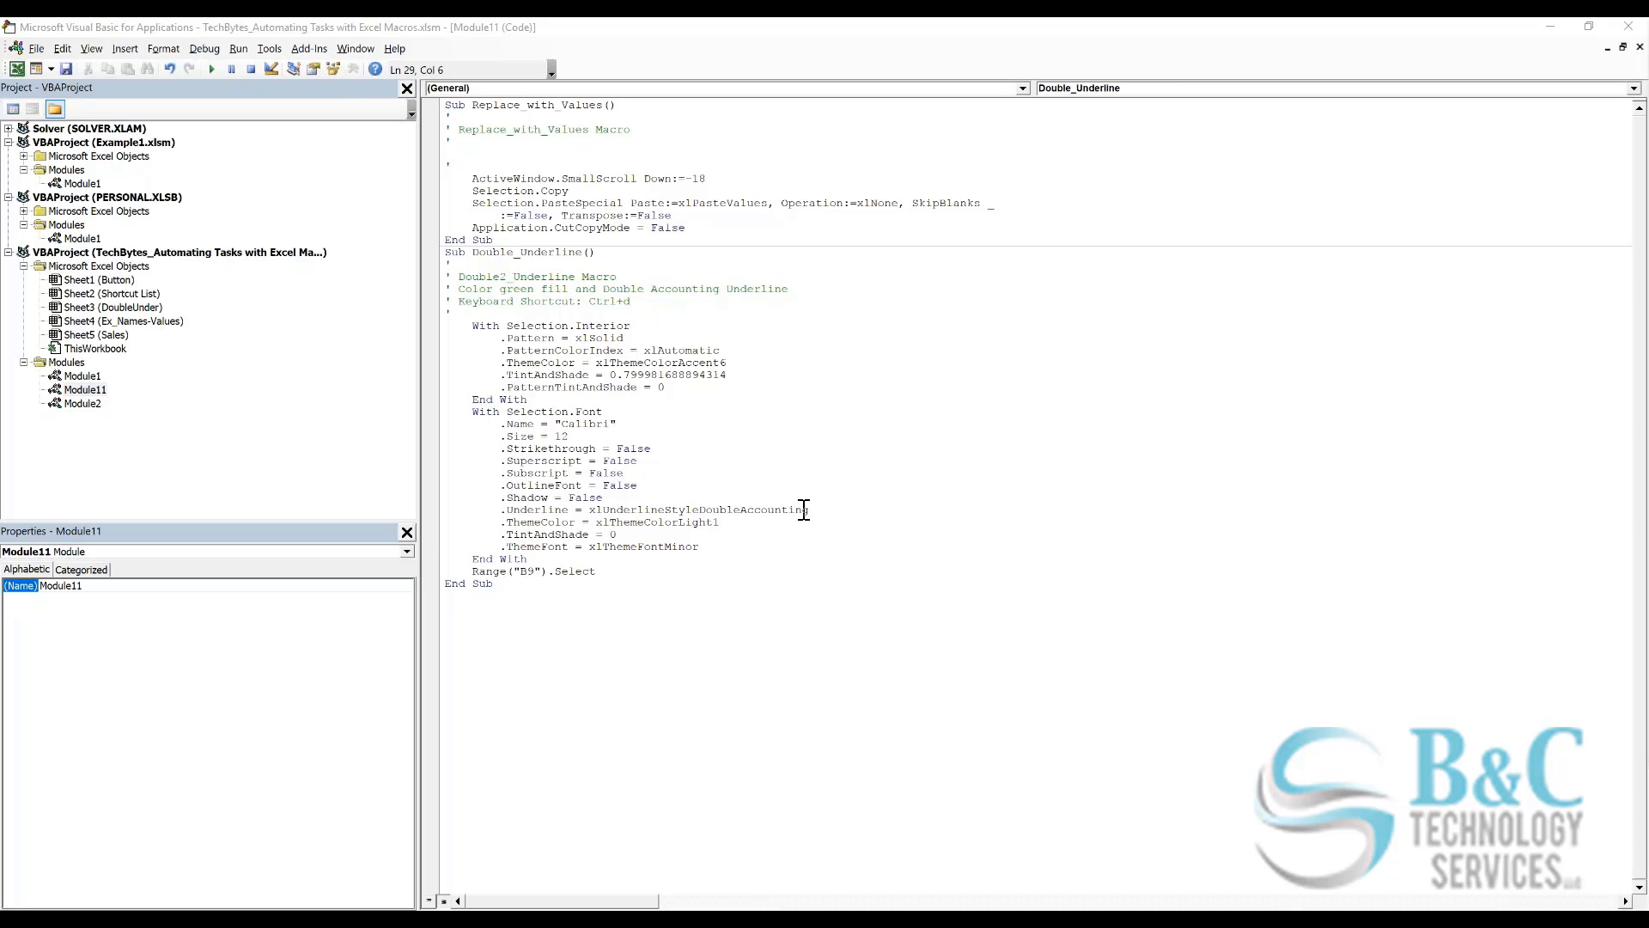
Step: Close the Visual Basic editor and return to the Ex_Names-Values sheet of the TechBytes workbook
{"action": "left_click", "coordinate": [1626, 29]}
{"action": "left_click", "coordinate": [1559, 28]}
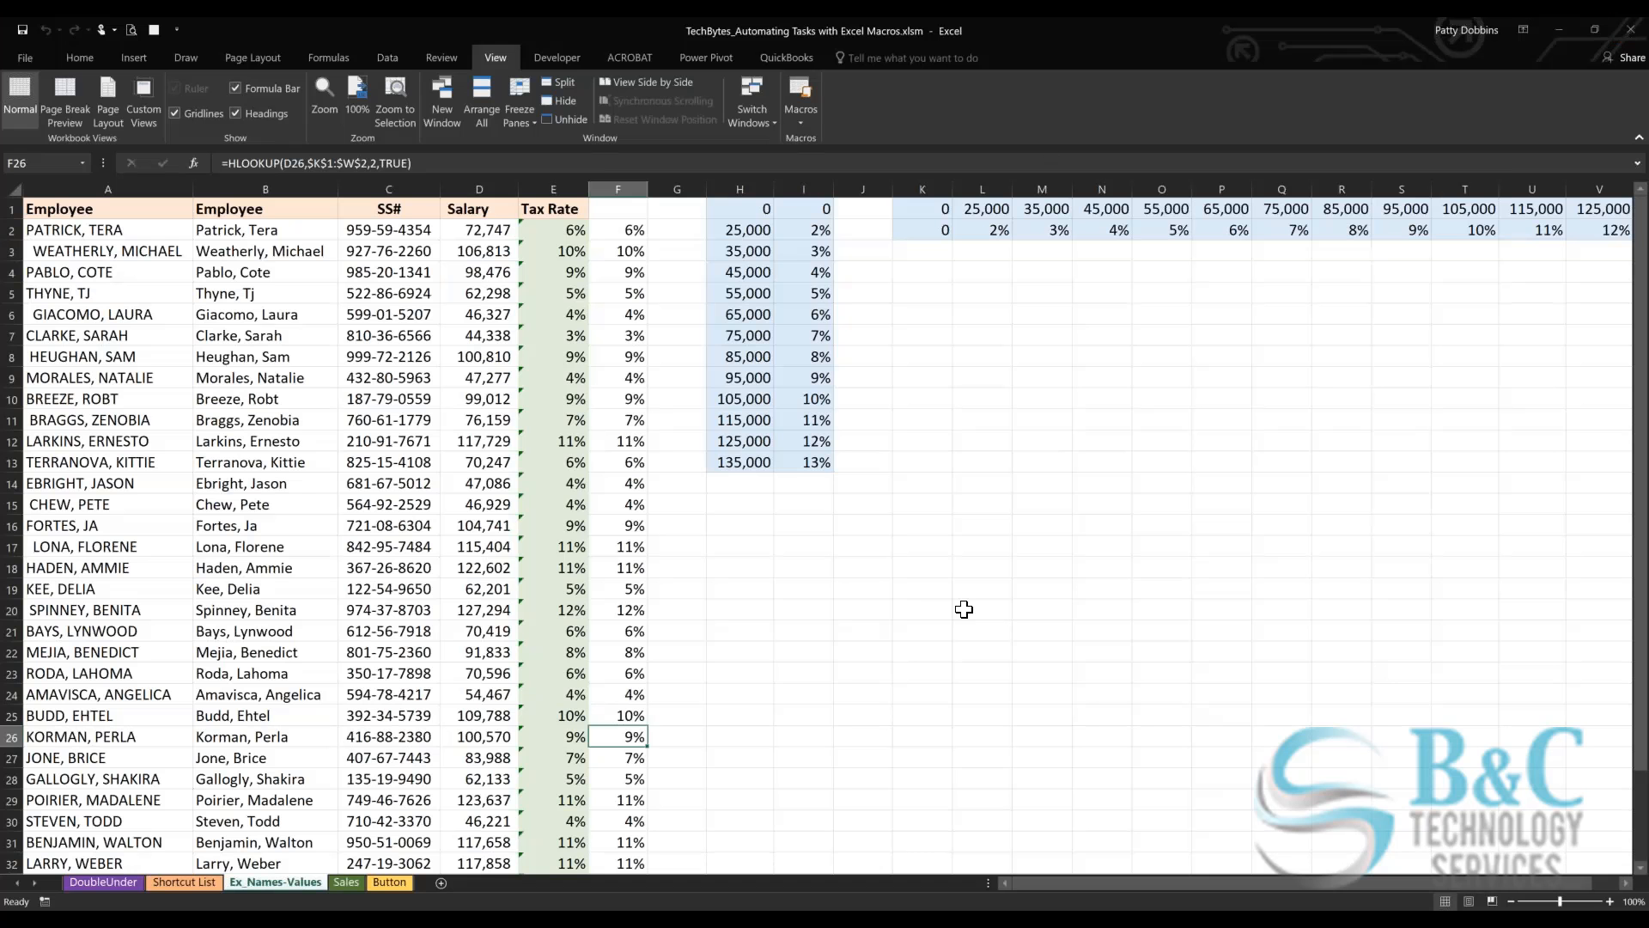
{"action": "left_click", "coordinate": [235, 424]}
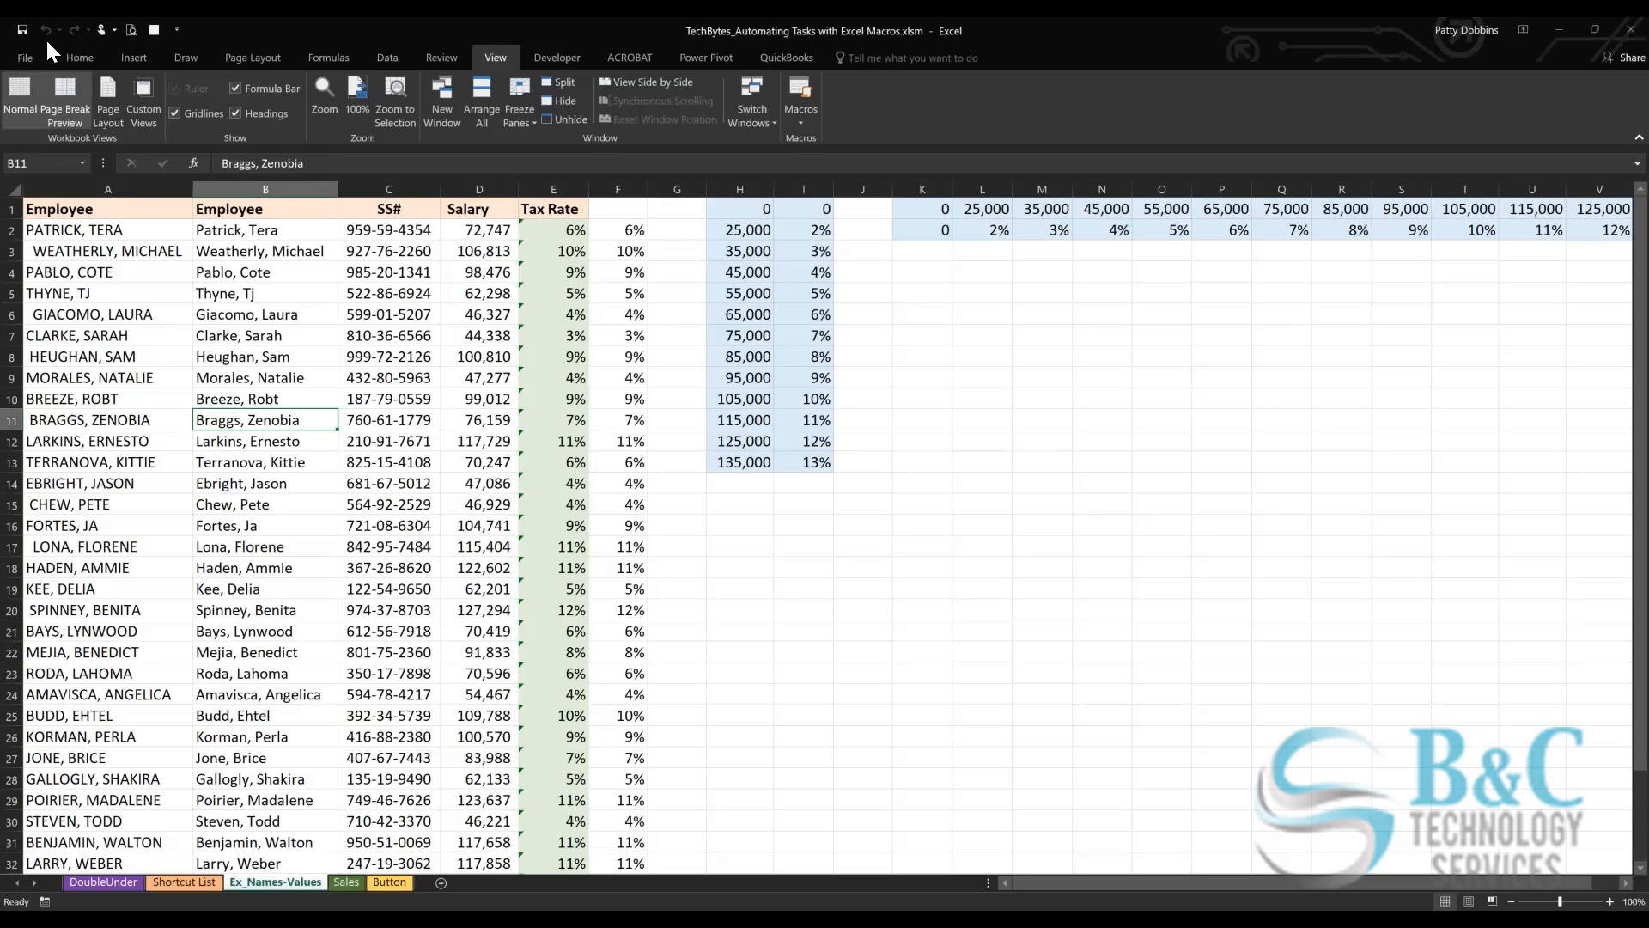
Step: Open the UsefulMacros.xlsm workbook to view its CurrentStaff sheet, and close it again
{"action": "left_click", "coordinate": [22, 56]}
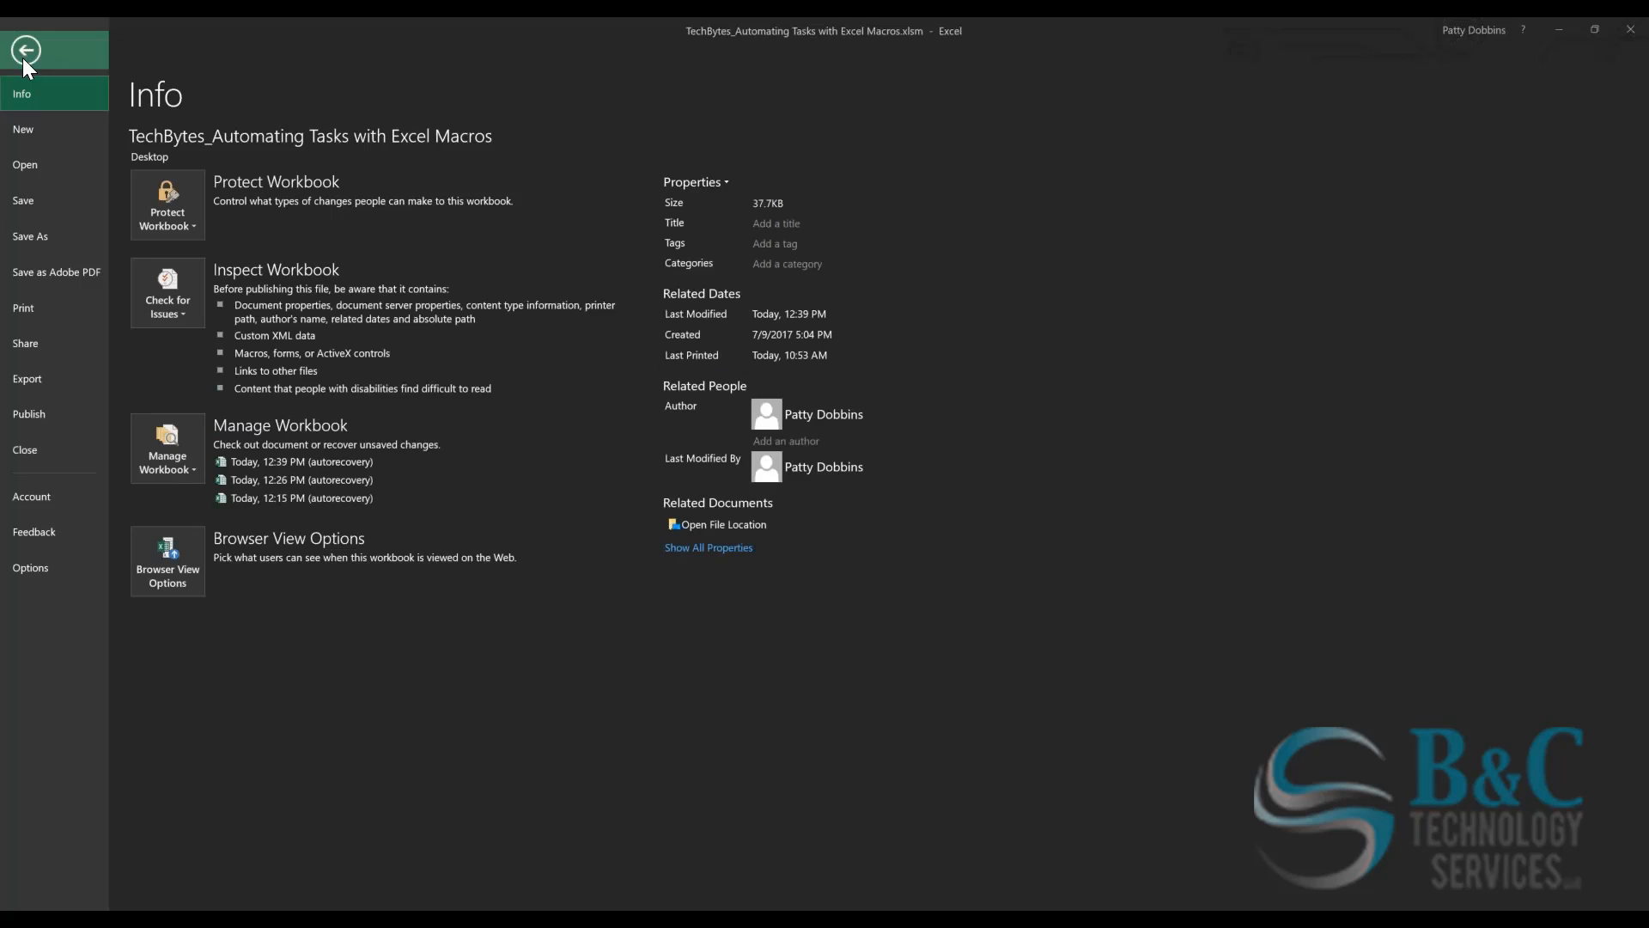
{"action": "left_click", "coordinate": [48, 163]}
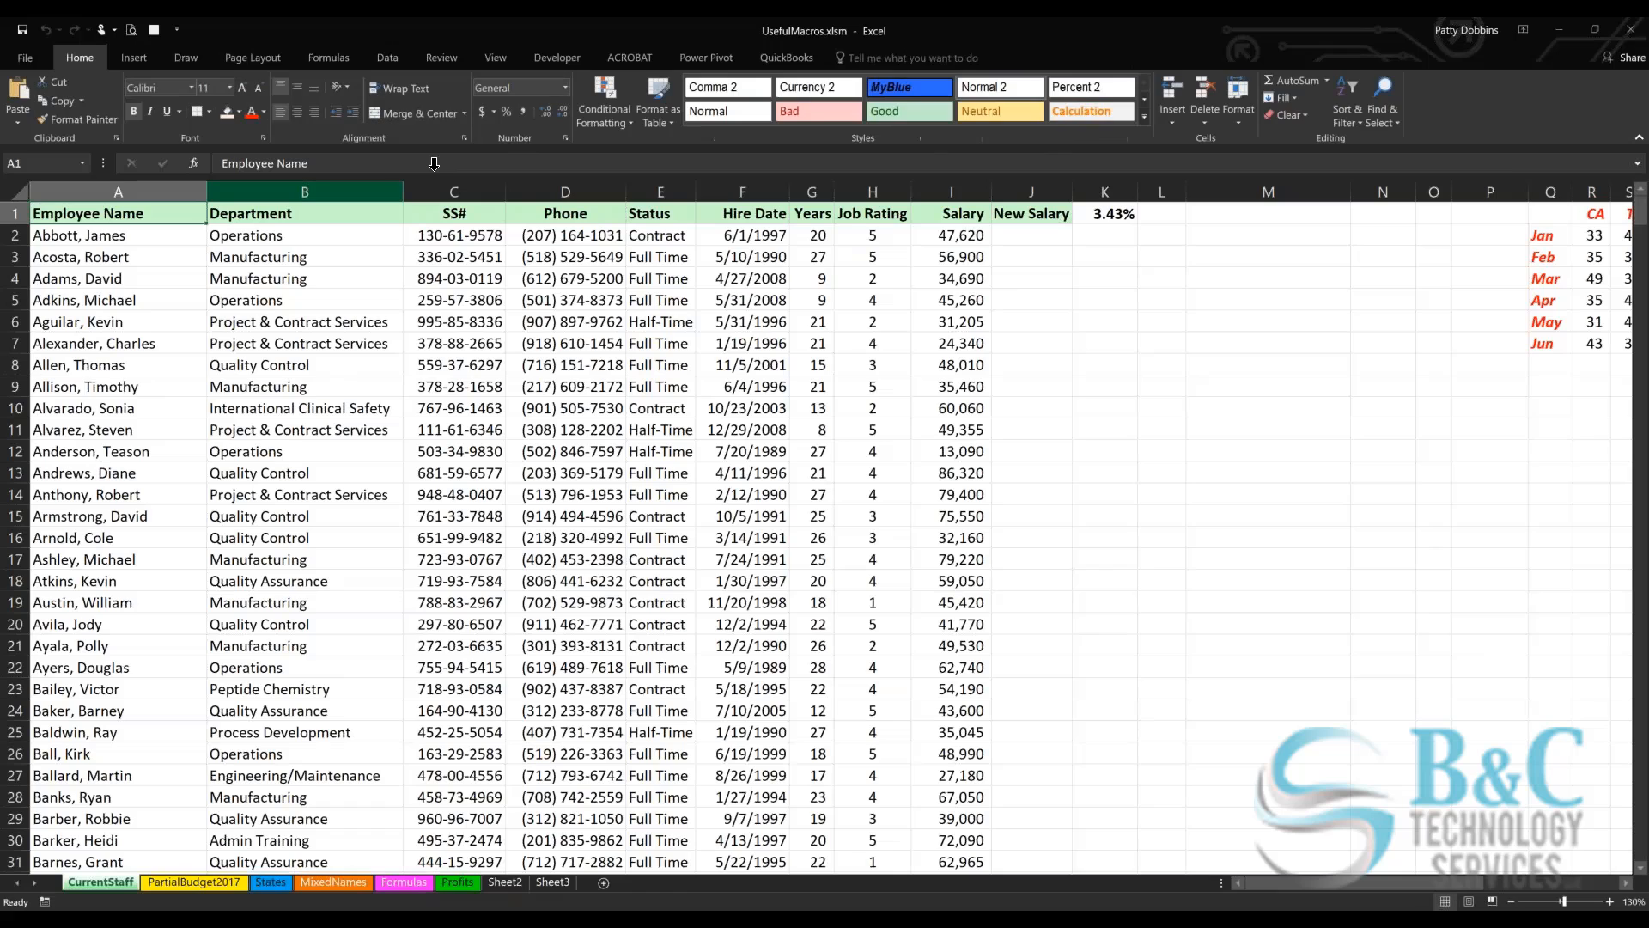
{"action": "left_click", "coordinate": [1631, 30]}
{"action": "left_click", "coordinate": [823, 491]}
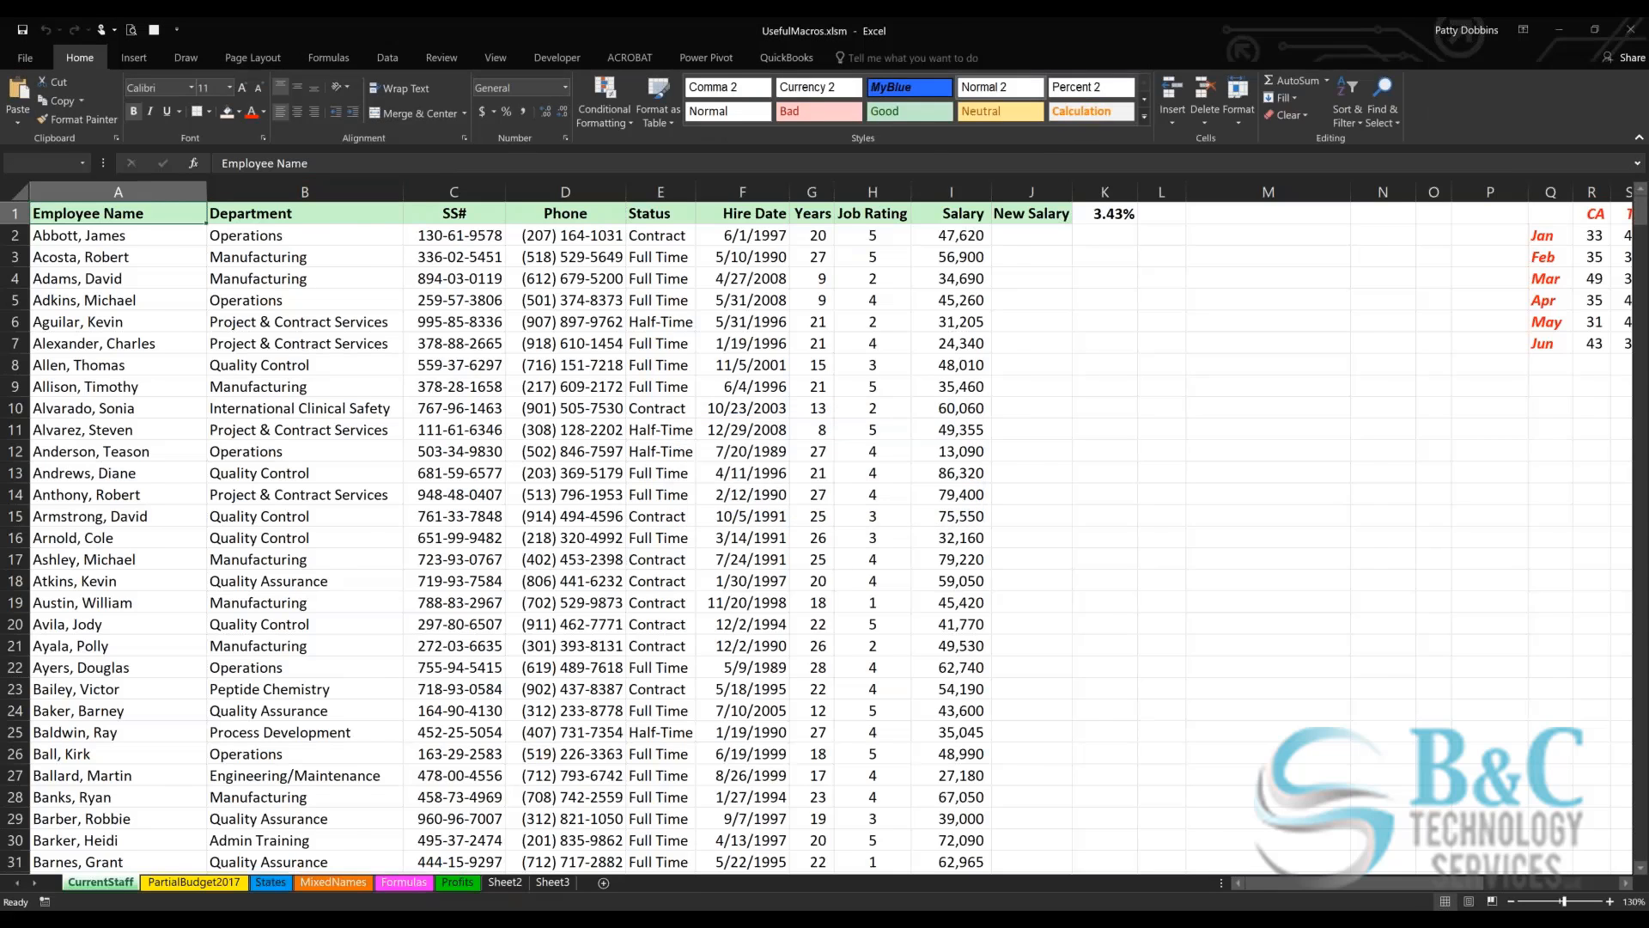
Step: Open the recent workbook Large Macro Example.xlsm to view its September List conversion macro button, and close it again
{"action": "left_click", "coordinate": [21, 57]}
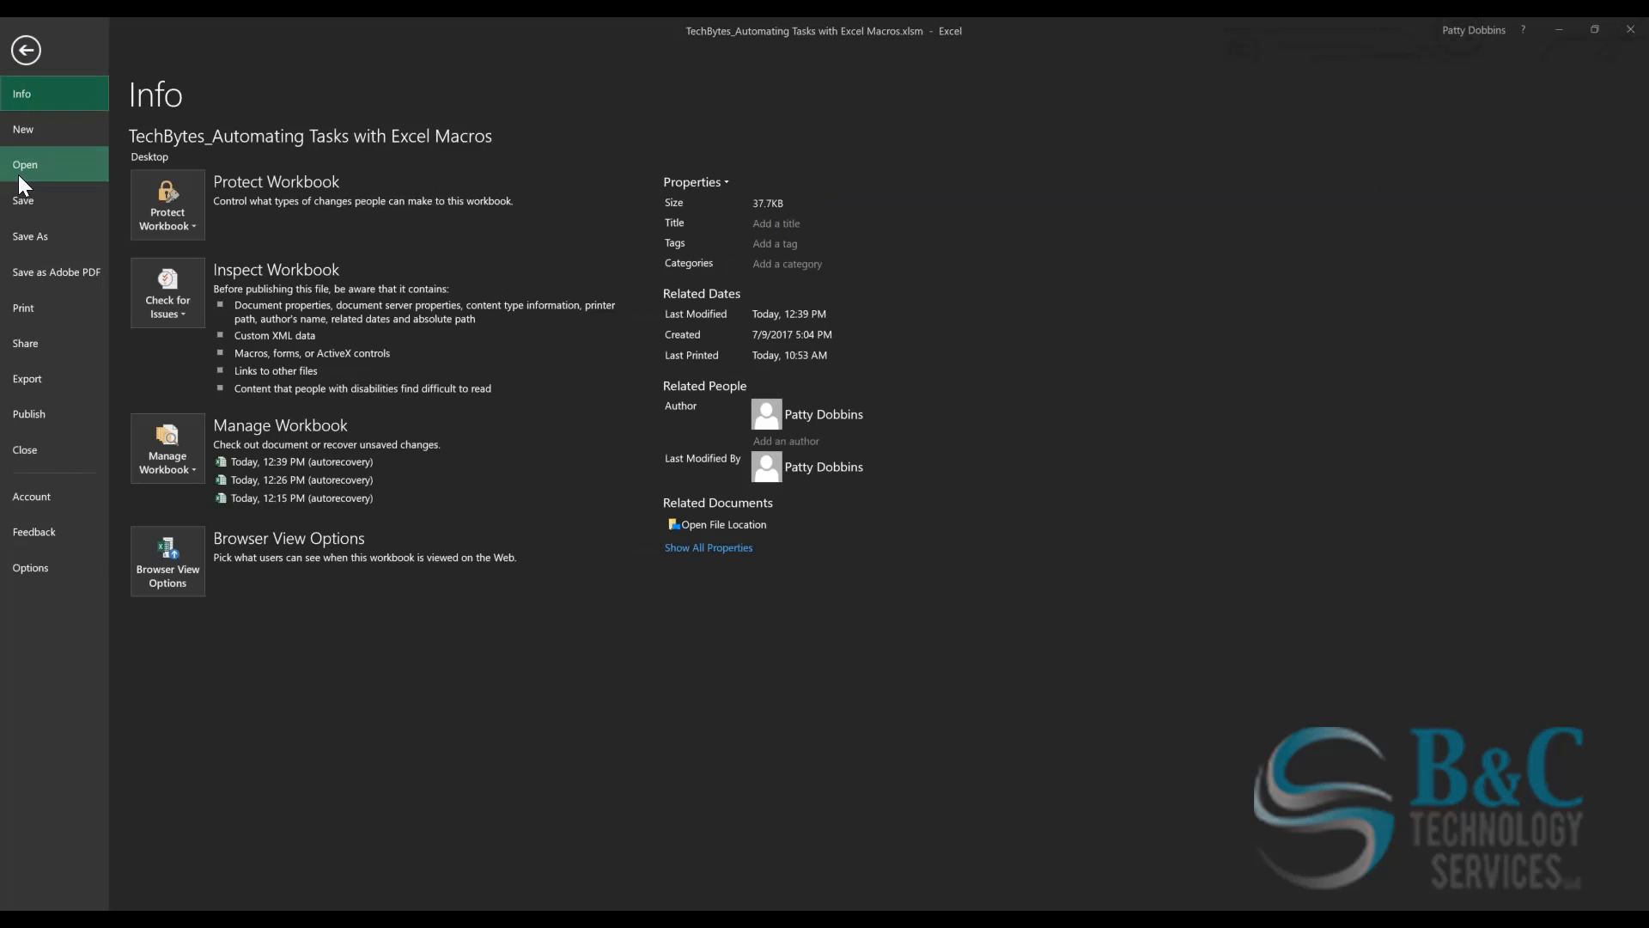
{"action": "left_click", "coordinate": [94, 176]}
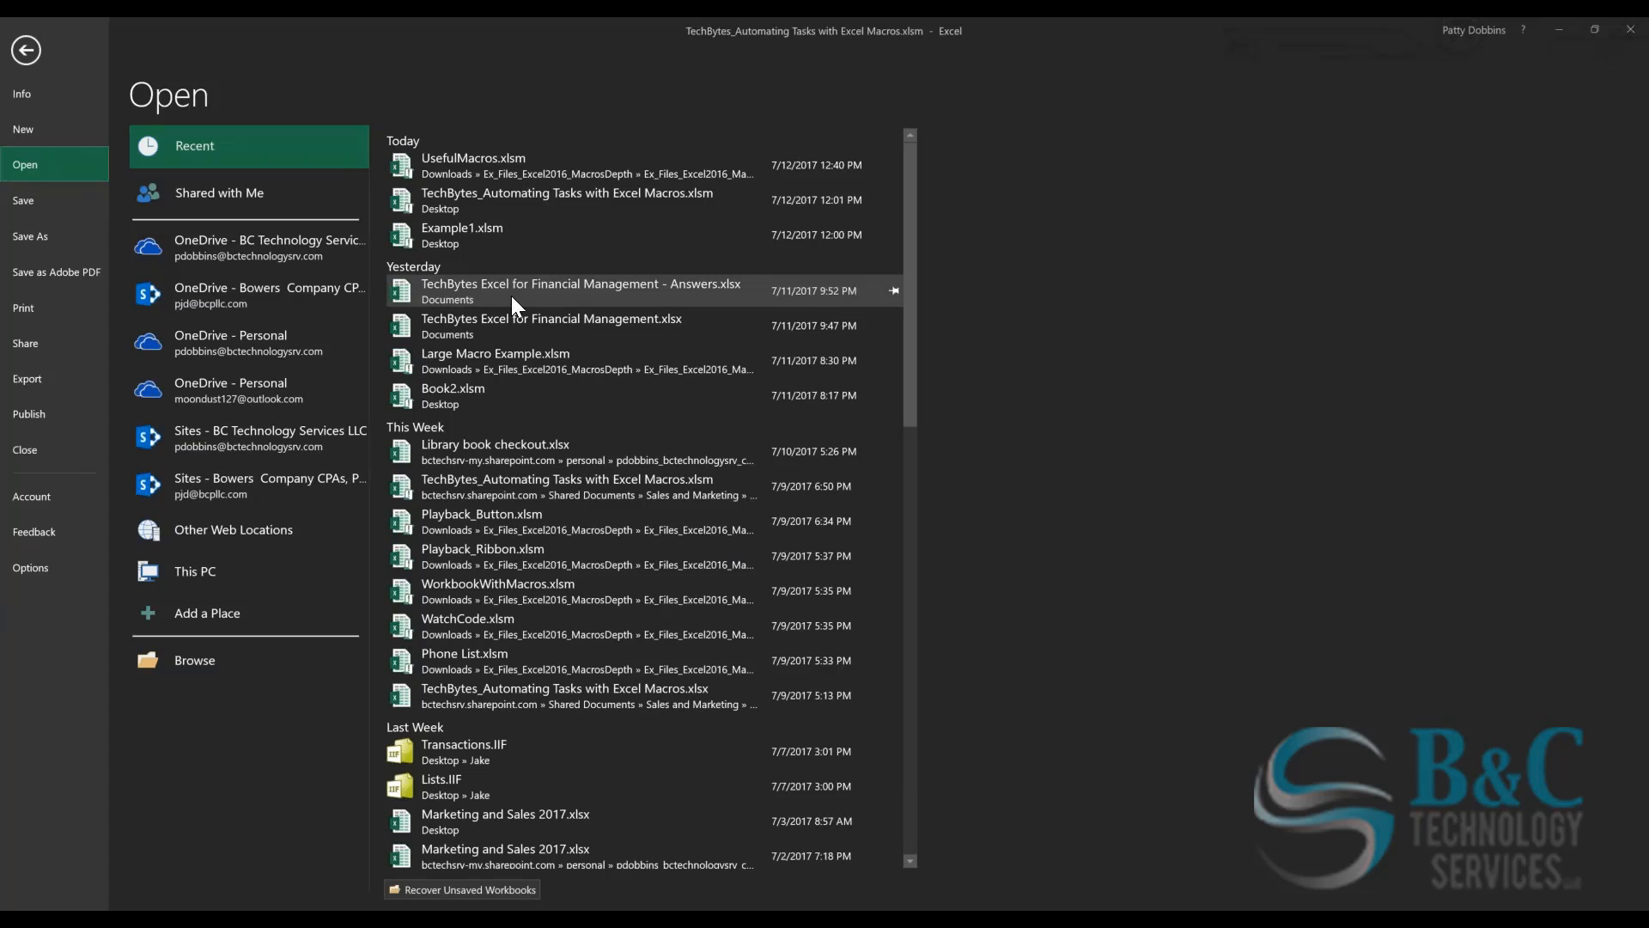
{"action": "key", "text": "Escape"}
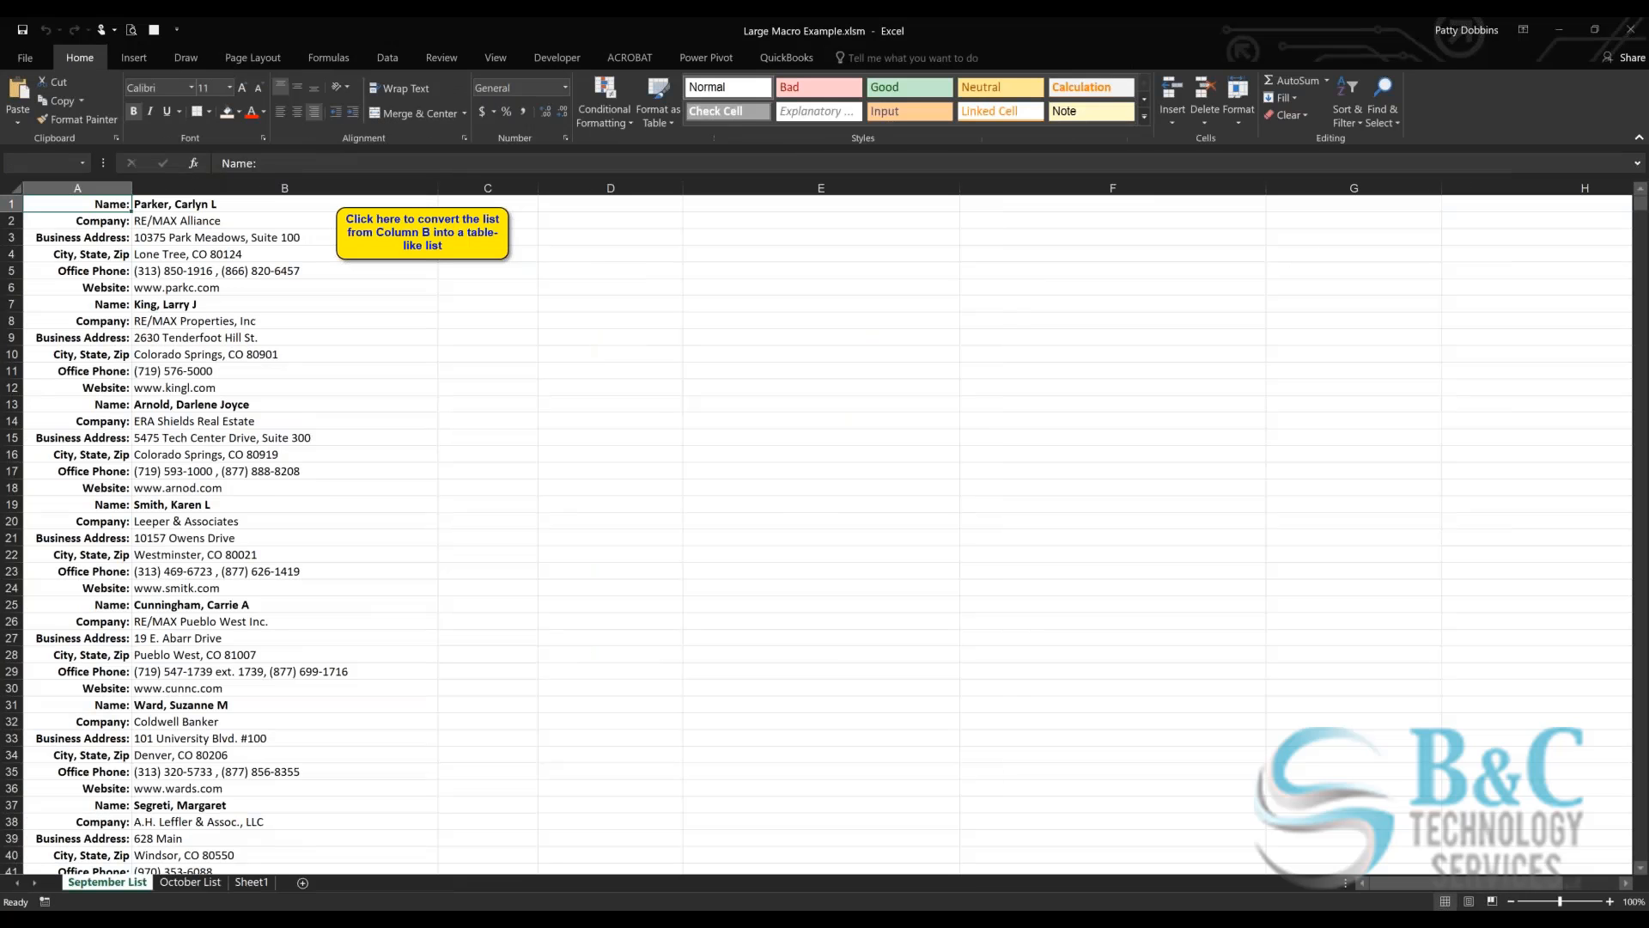
{"action": "left_click", "coordinate": [1631, 30]}
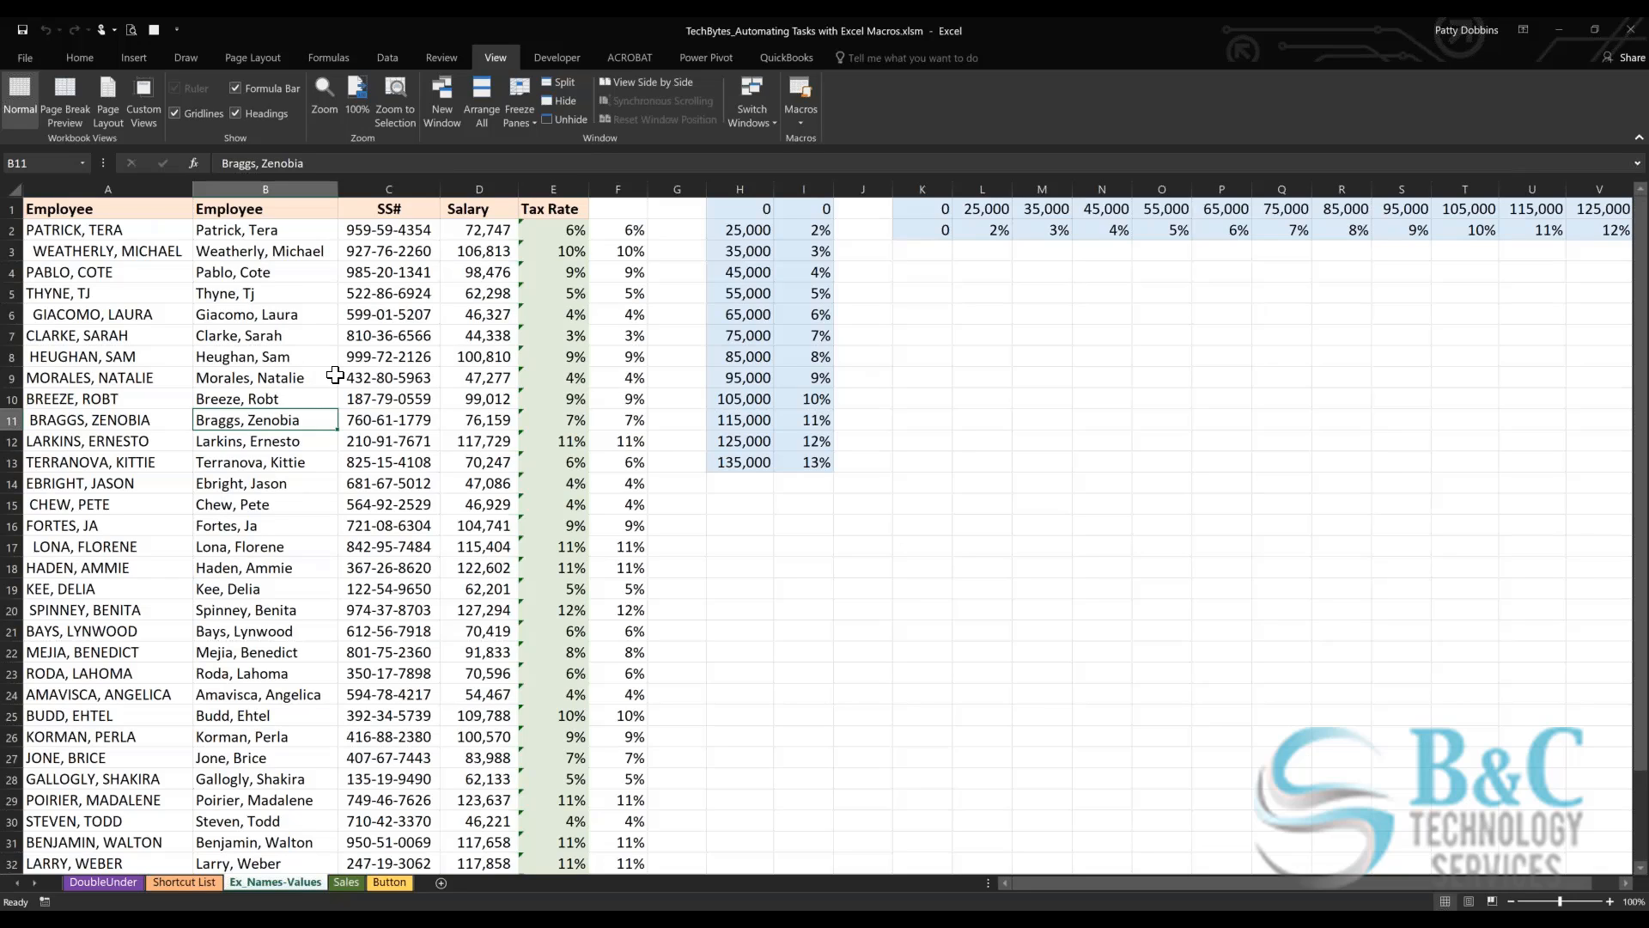
Step: Review the Macro Settings in Excel's Trust Center, and close the options without changing anything
{"action": "left_click", "coordinate": [100, 333]}
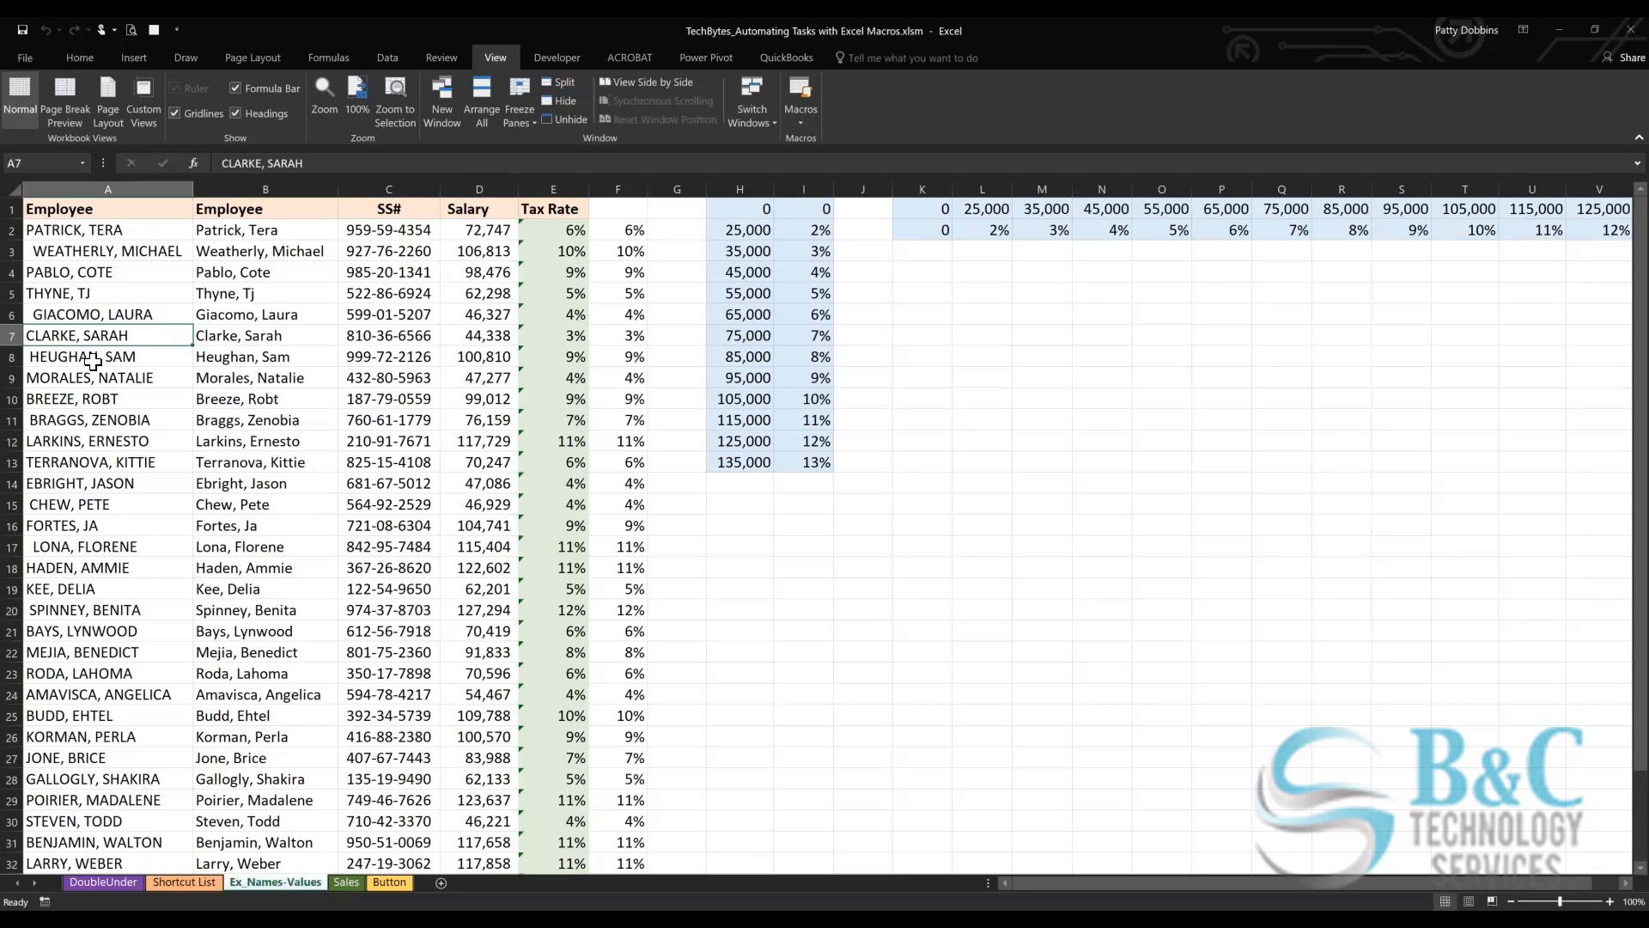
{"action": "left_click", "coordinate": [27, 59]}
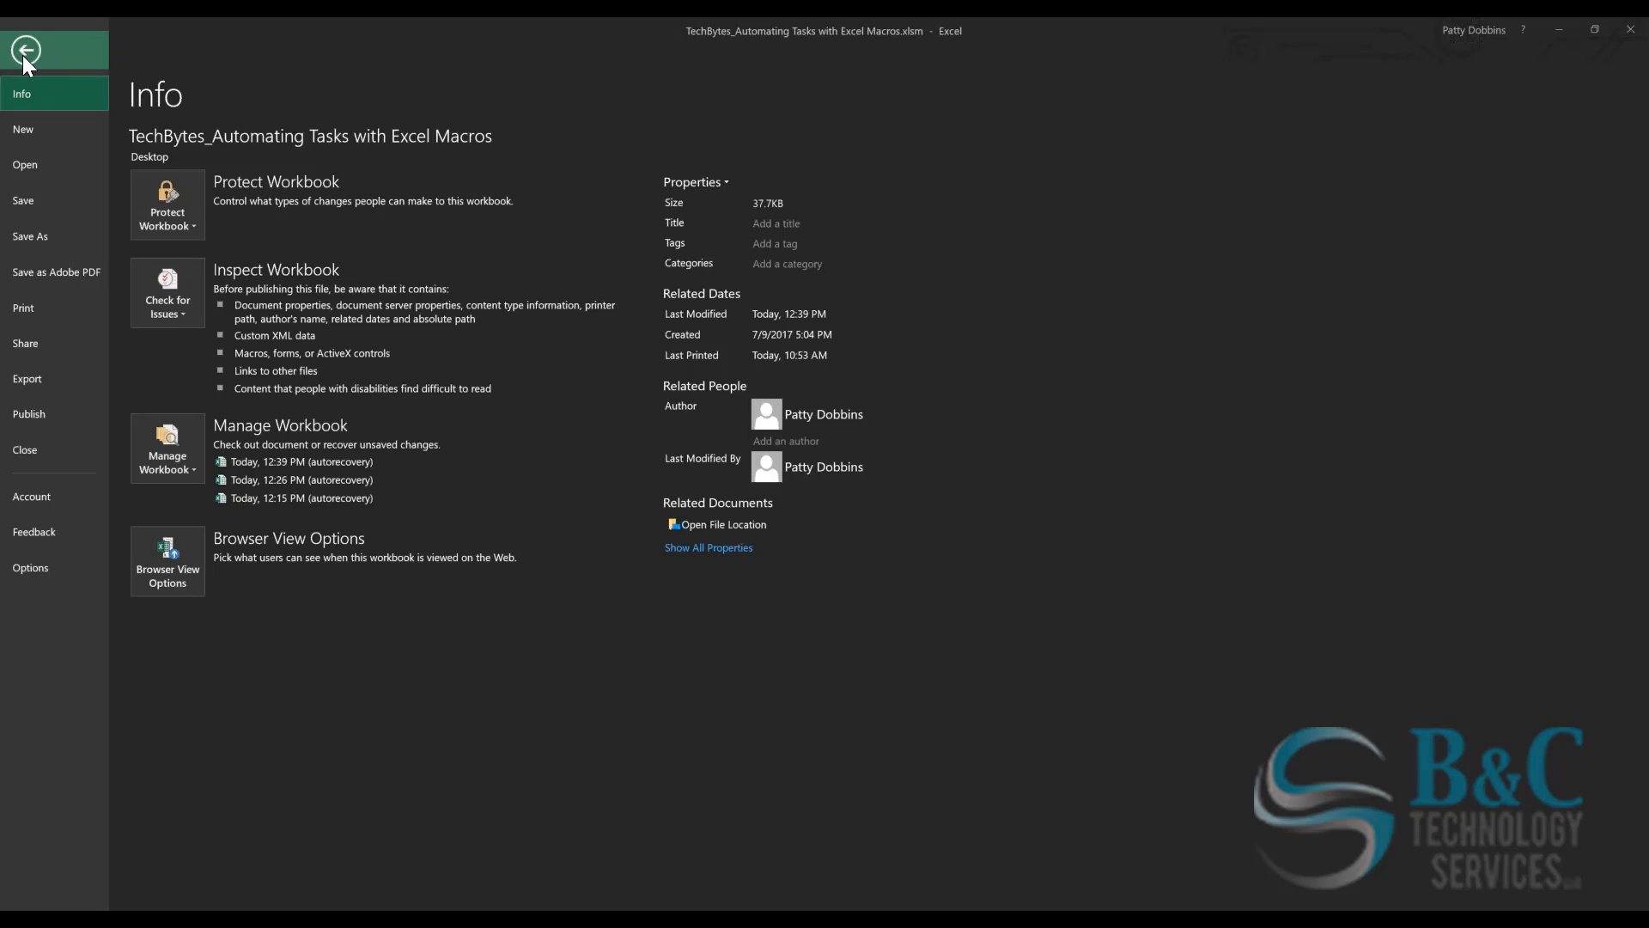
{"action": "left_click", "coordinate": [30, 569]}
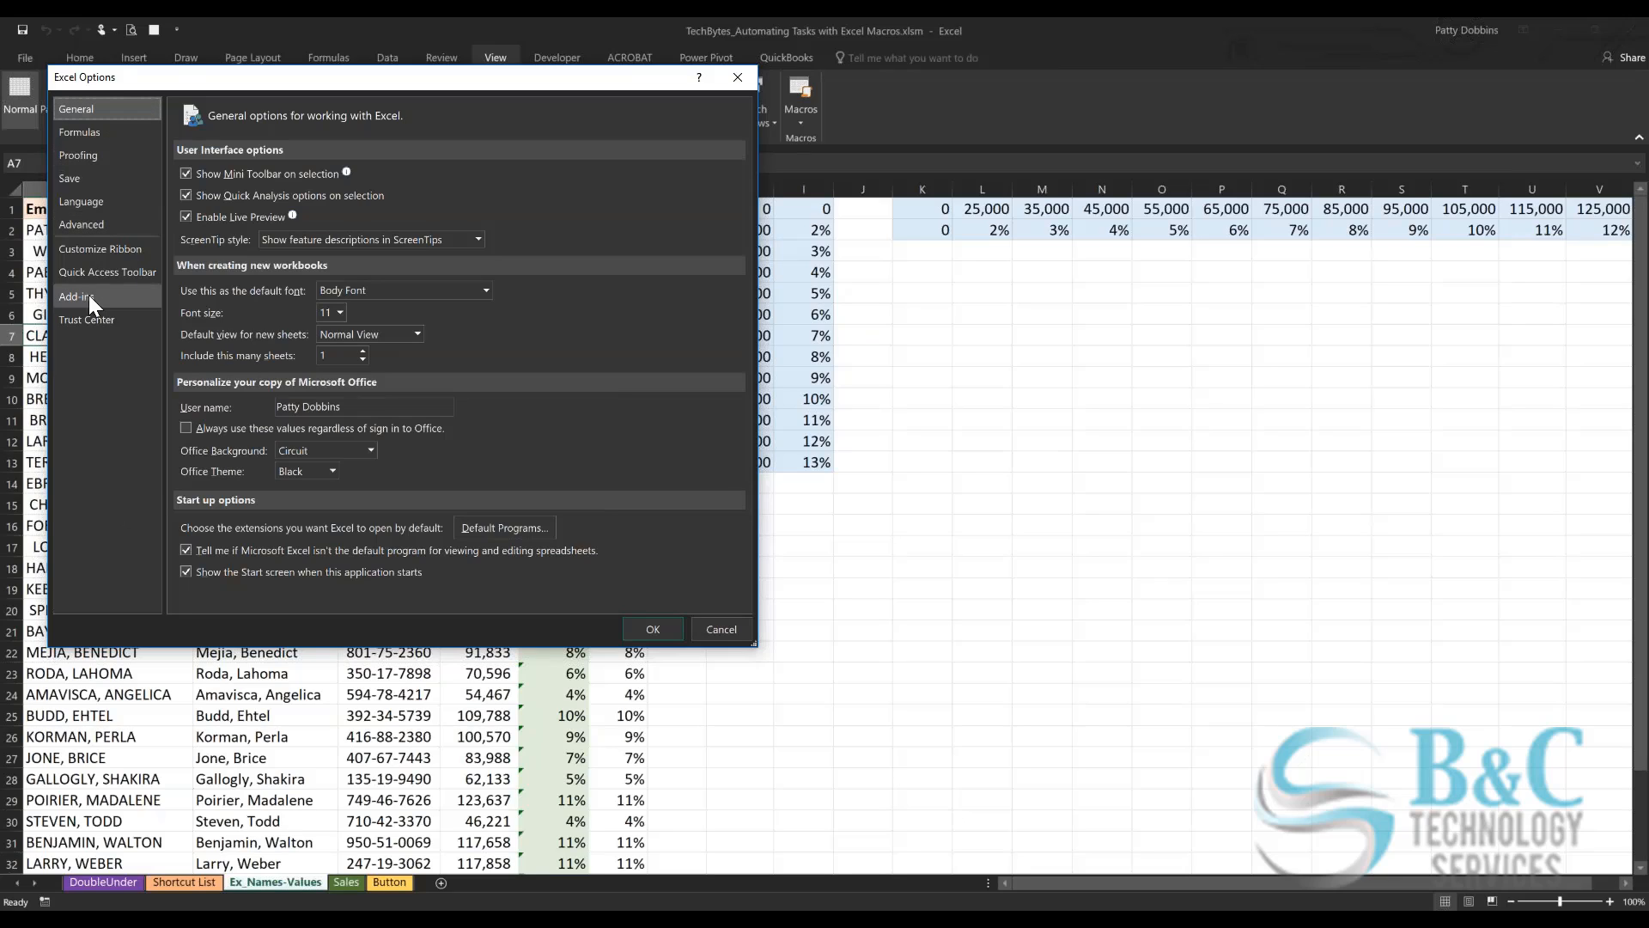
{"action": "left_click", "coordinate": [89, 319]}
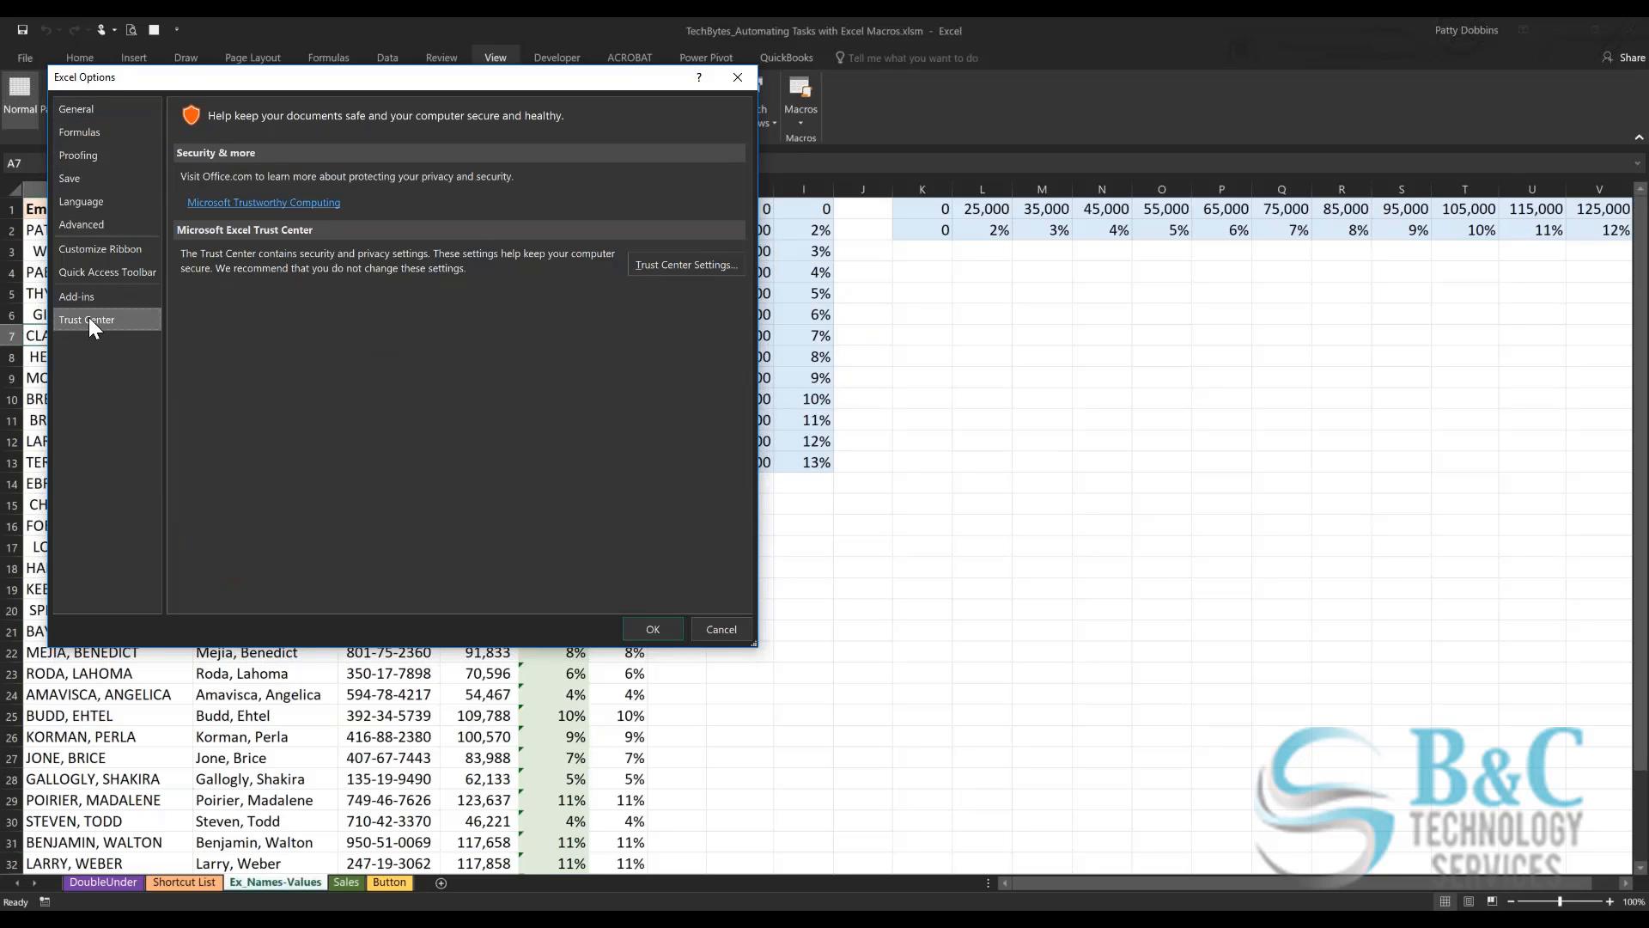
{"action": "left_click", "coordinate": [692, 263]}
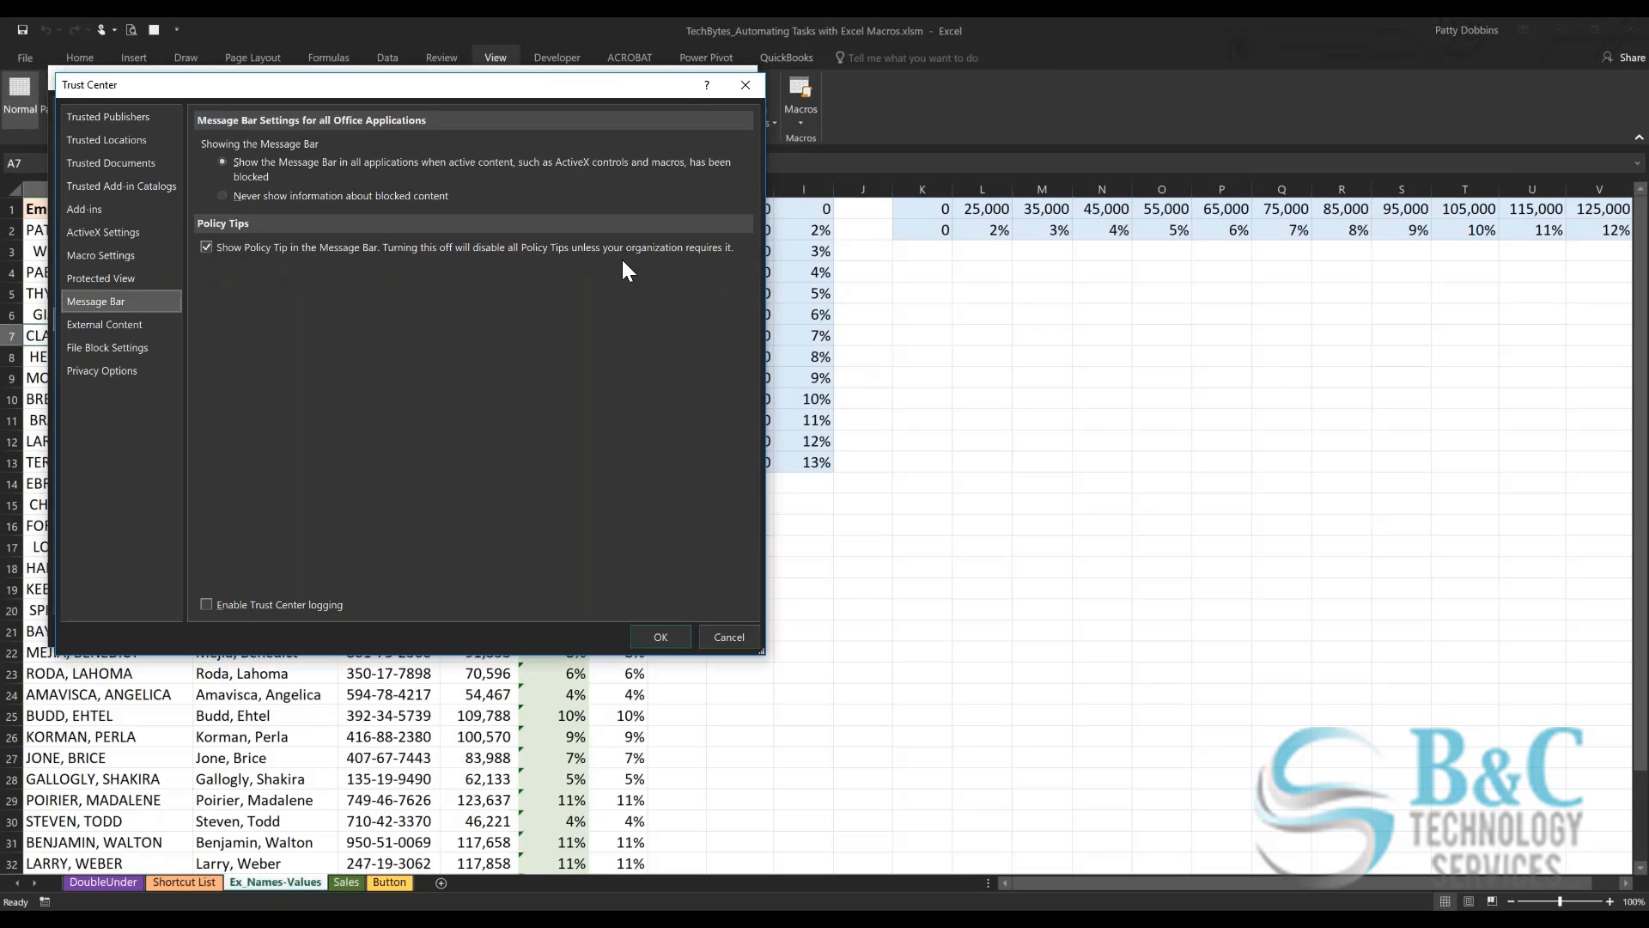
{"action": "left_click", "coordinate": [86, 256]}
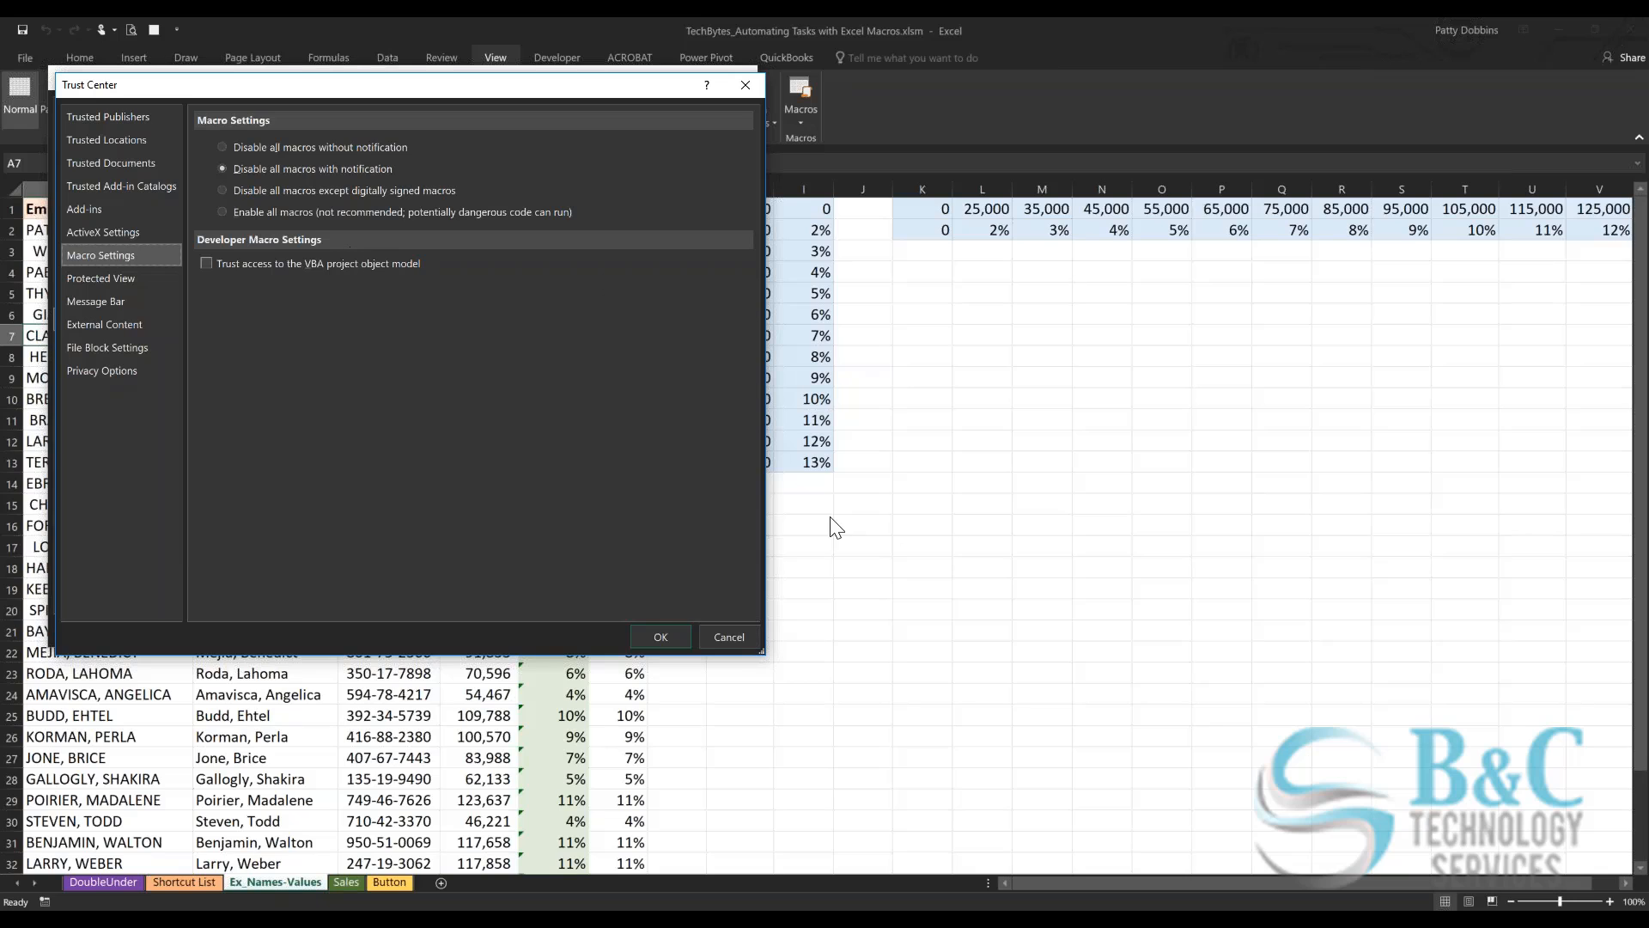
{"action": "left_click", "coordinate": [732, 636]}
{"action": "left_click", "coordinate": [728, 629]}
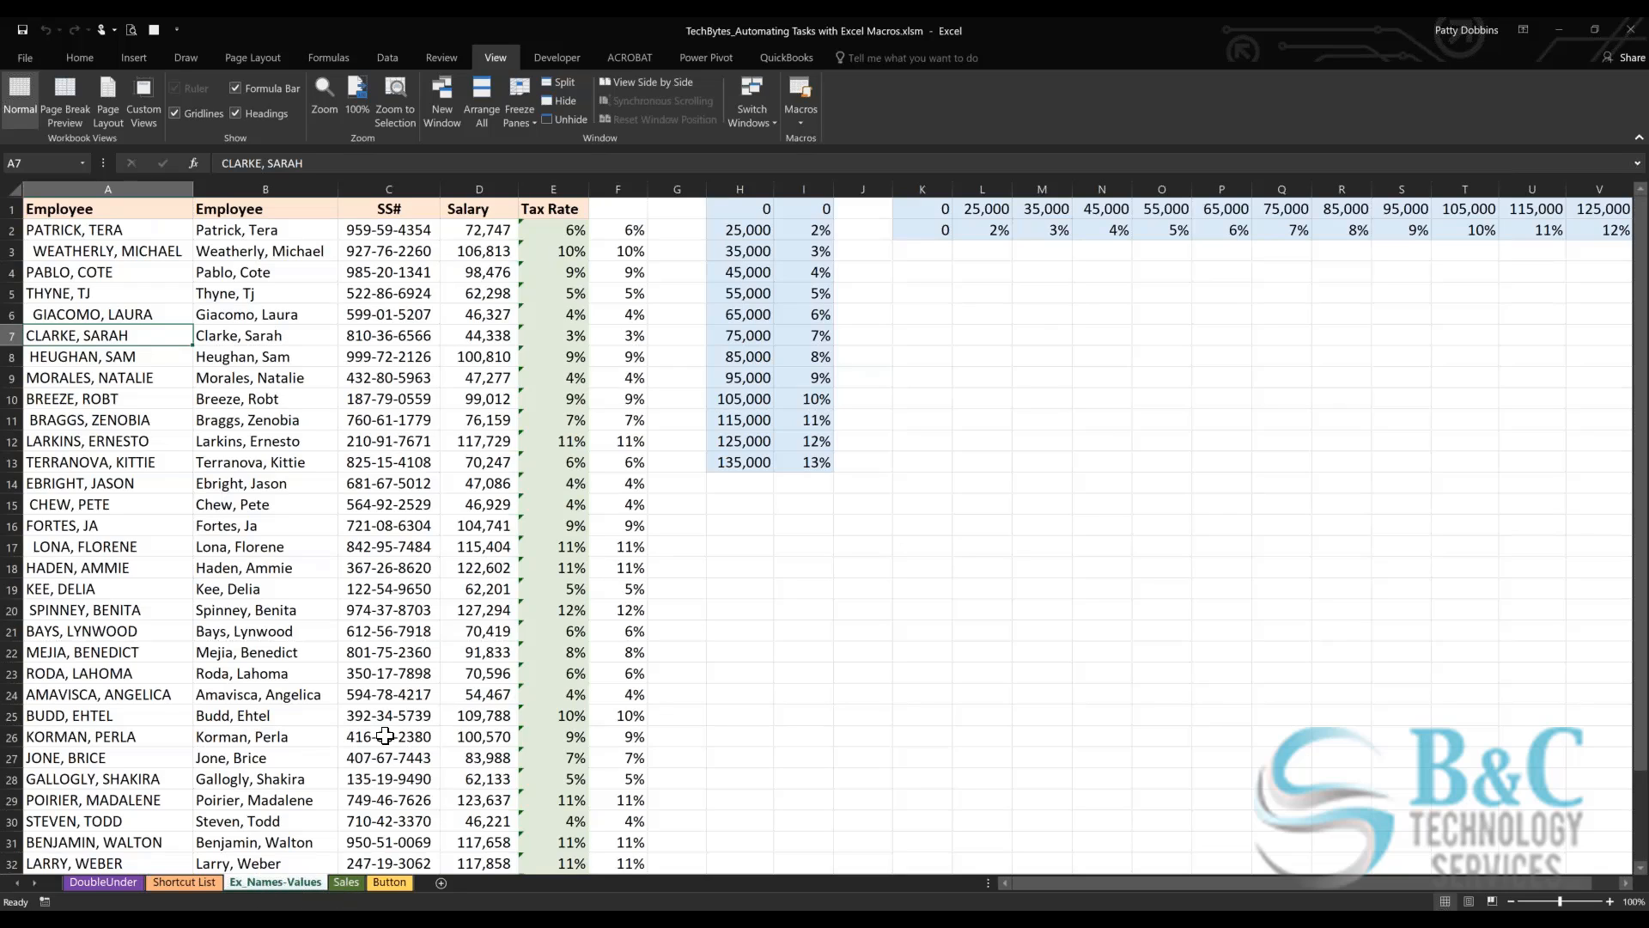
Step: Create a new blank workbook
{"action": "left_click", "coordinate": [23, 56]}
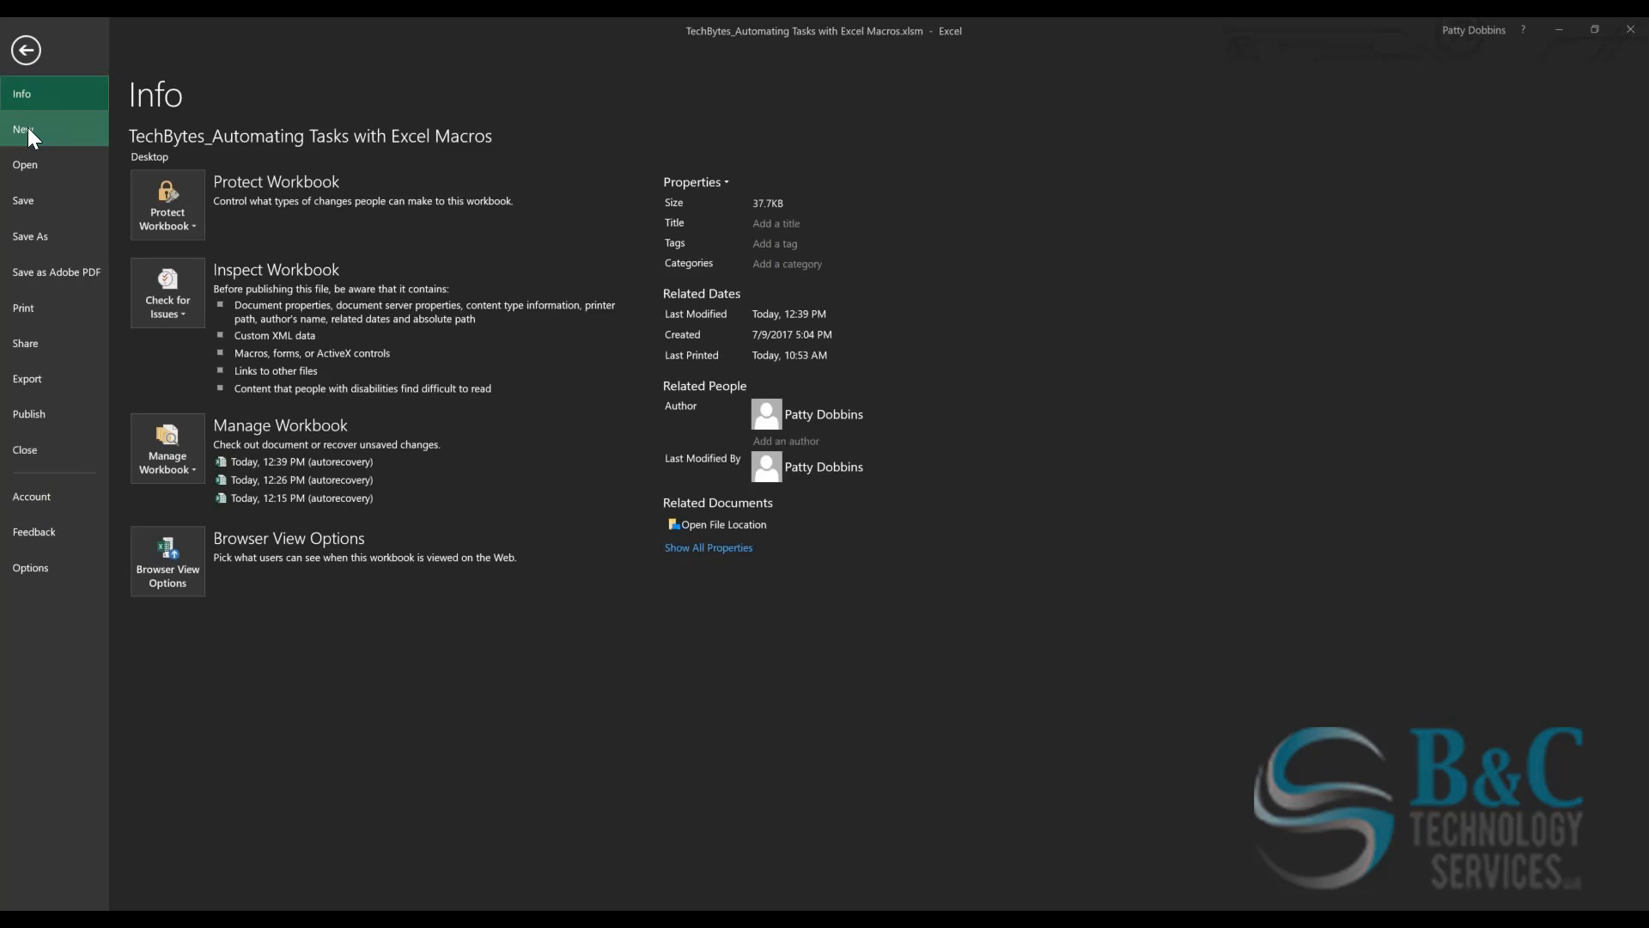
{"action": "left_click", "coordinate": [29, 129]}
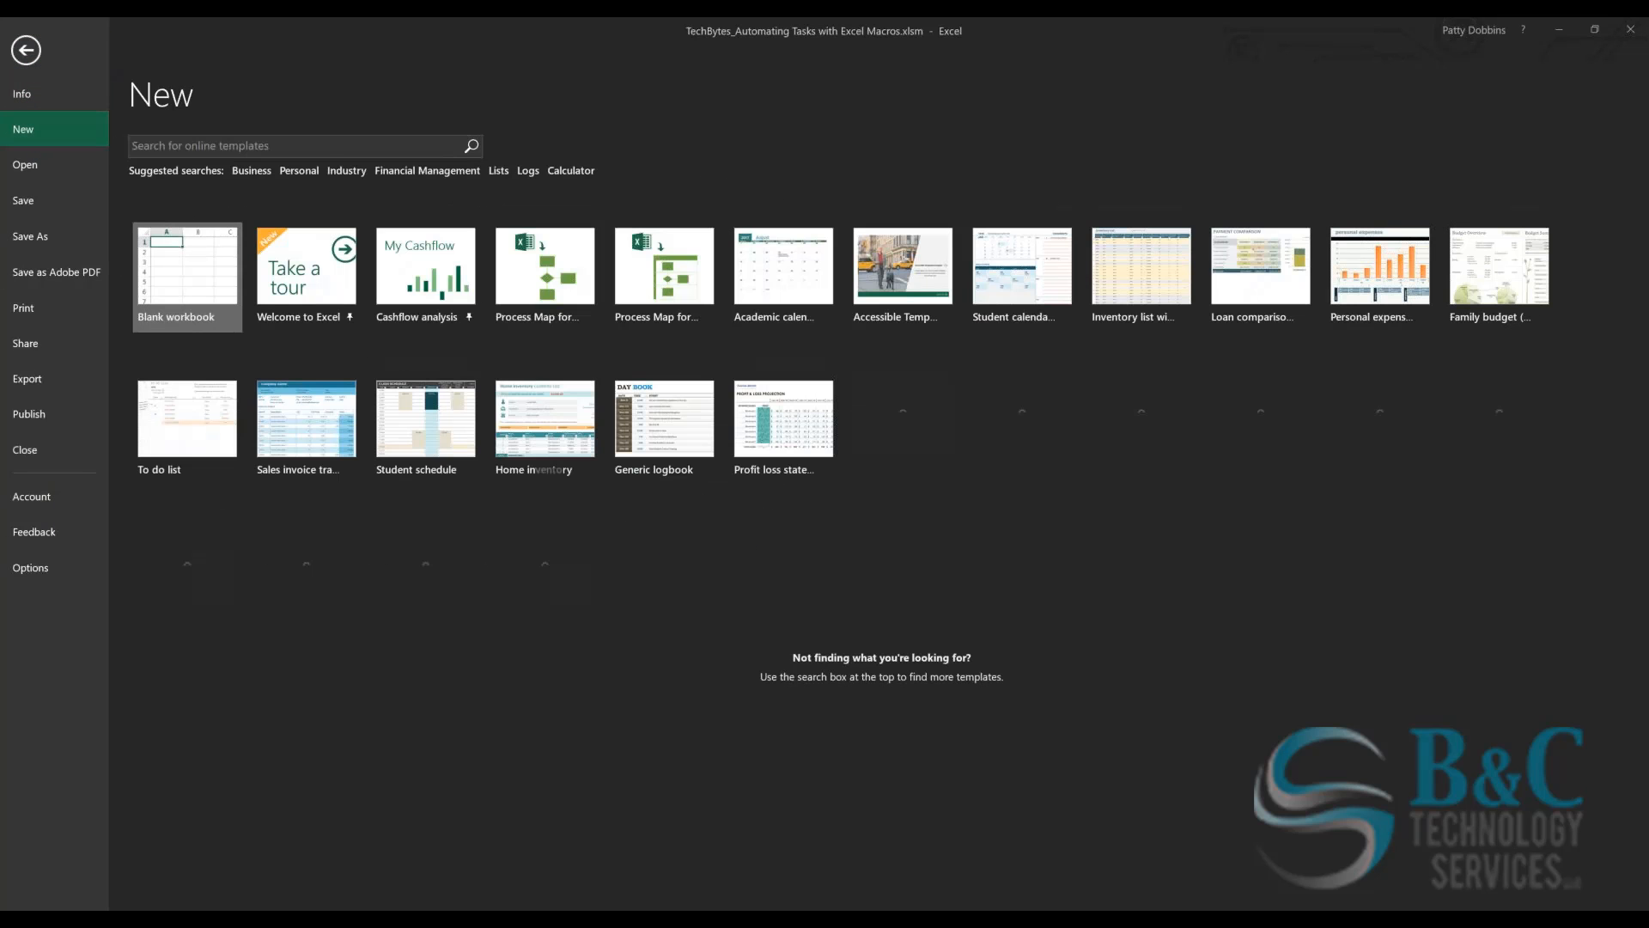
{"action": "left_click", "coordinate": [175, 257]}
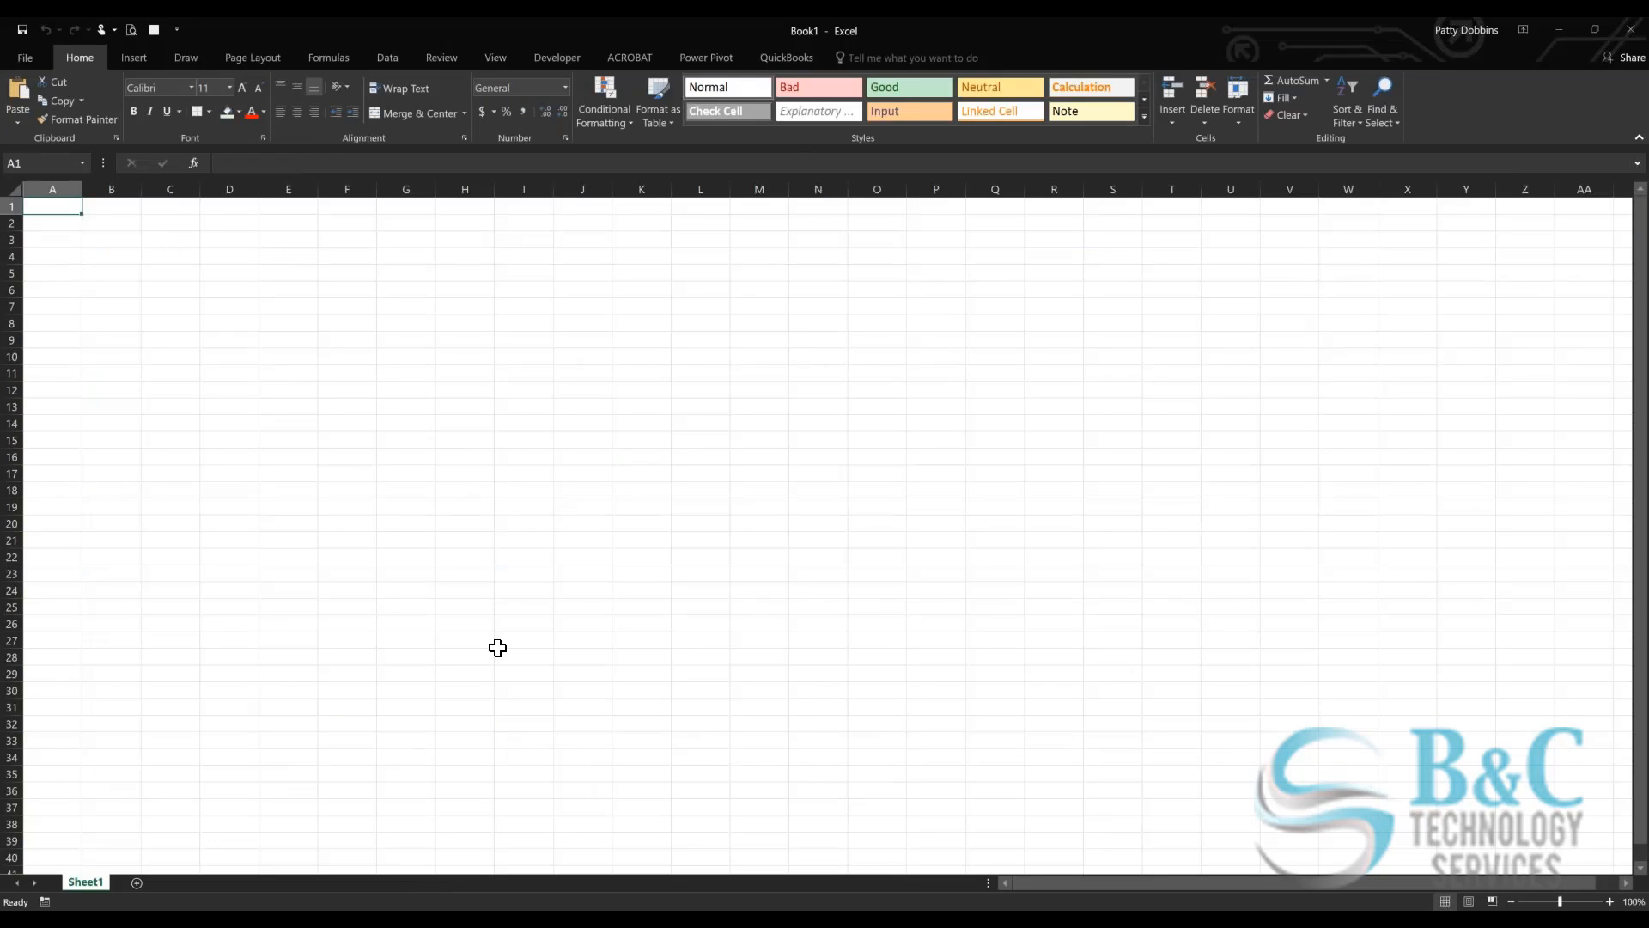
Step: Copy the employee names in A7:B18 of the Ex_Names-Values sheet into the new workbook, starting at cell A1
{"action": "left_click", "coordinate": [541, 919]}
{"action": "left_click", "coordinate": [605, 851]}
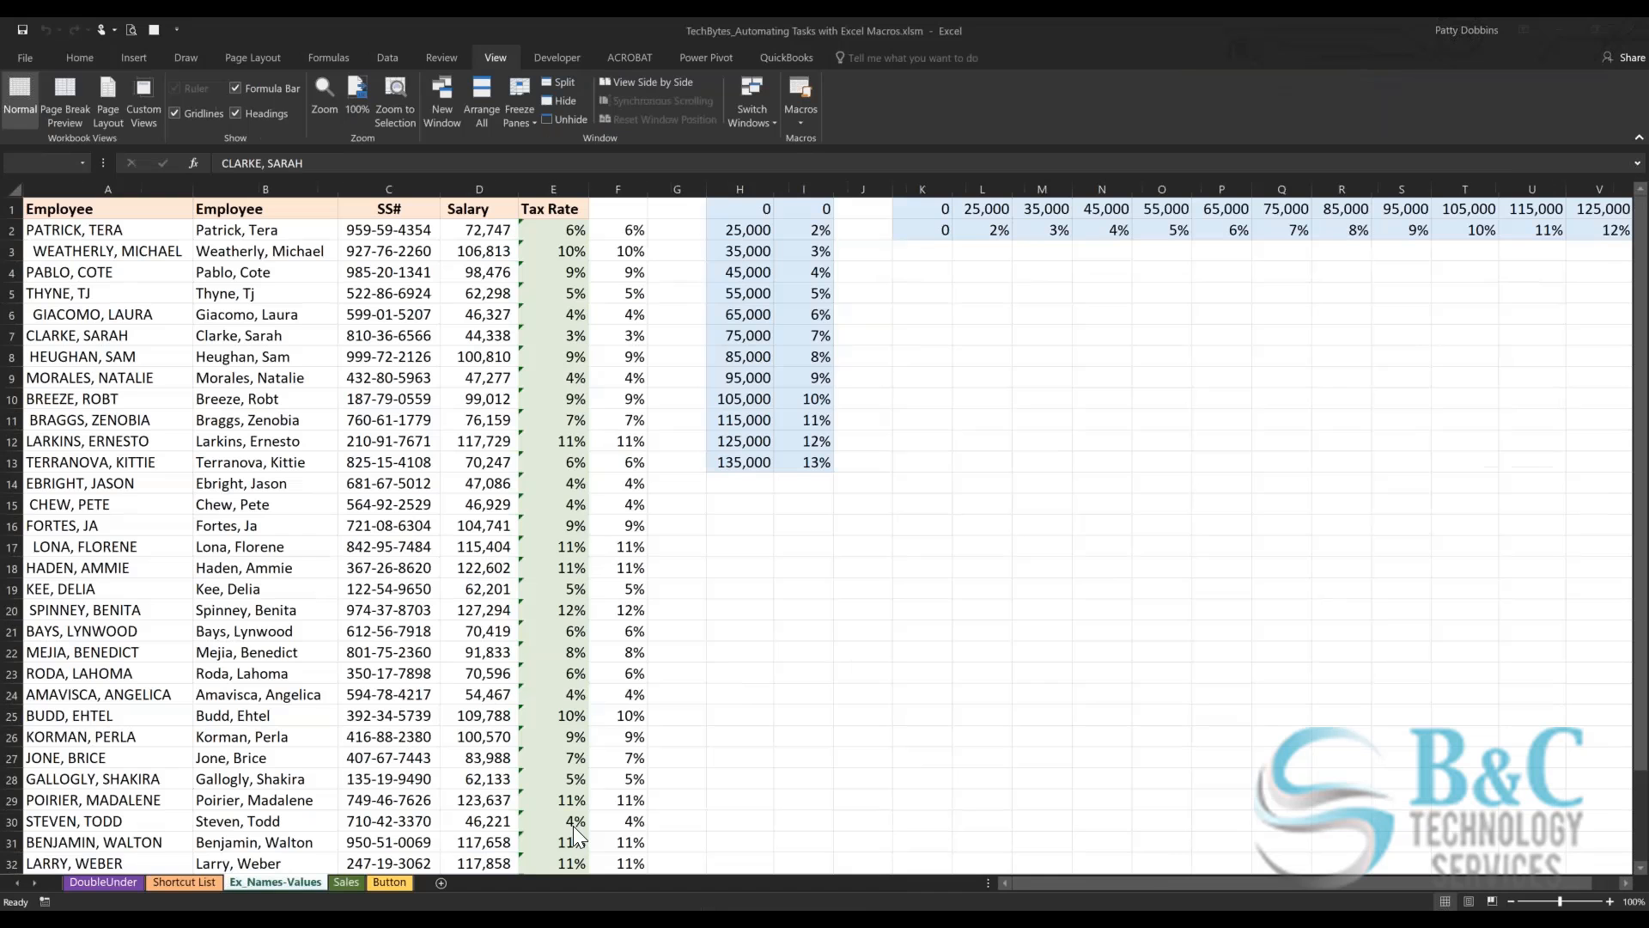
{"action": "left_click_drag", "start_coordinate": [75, 342], "coordinate": [336, 569]}
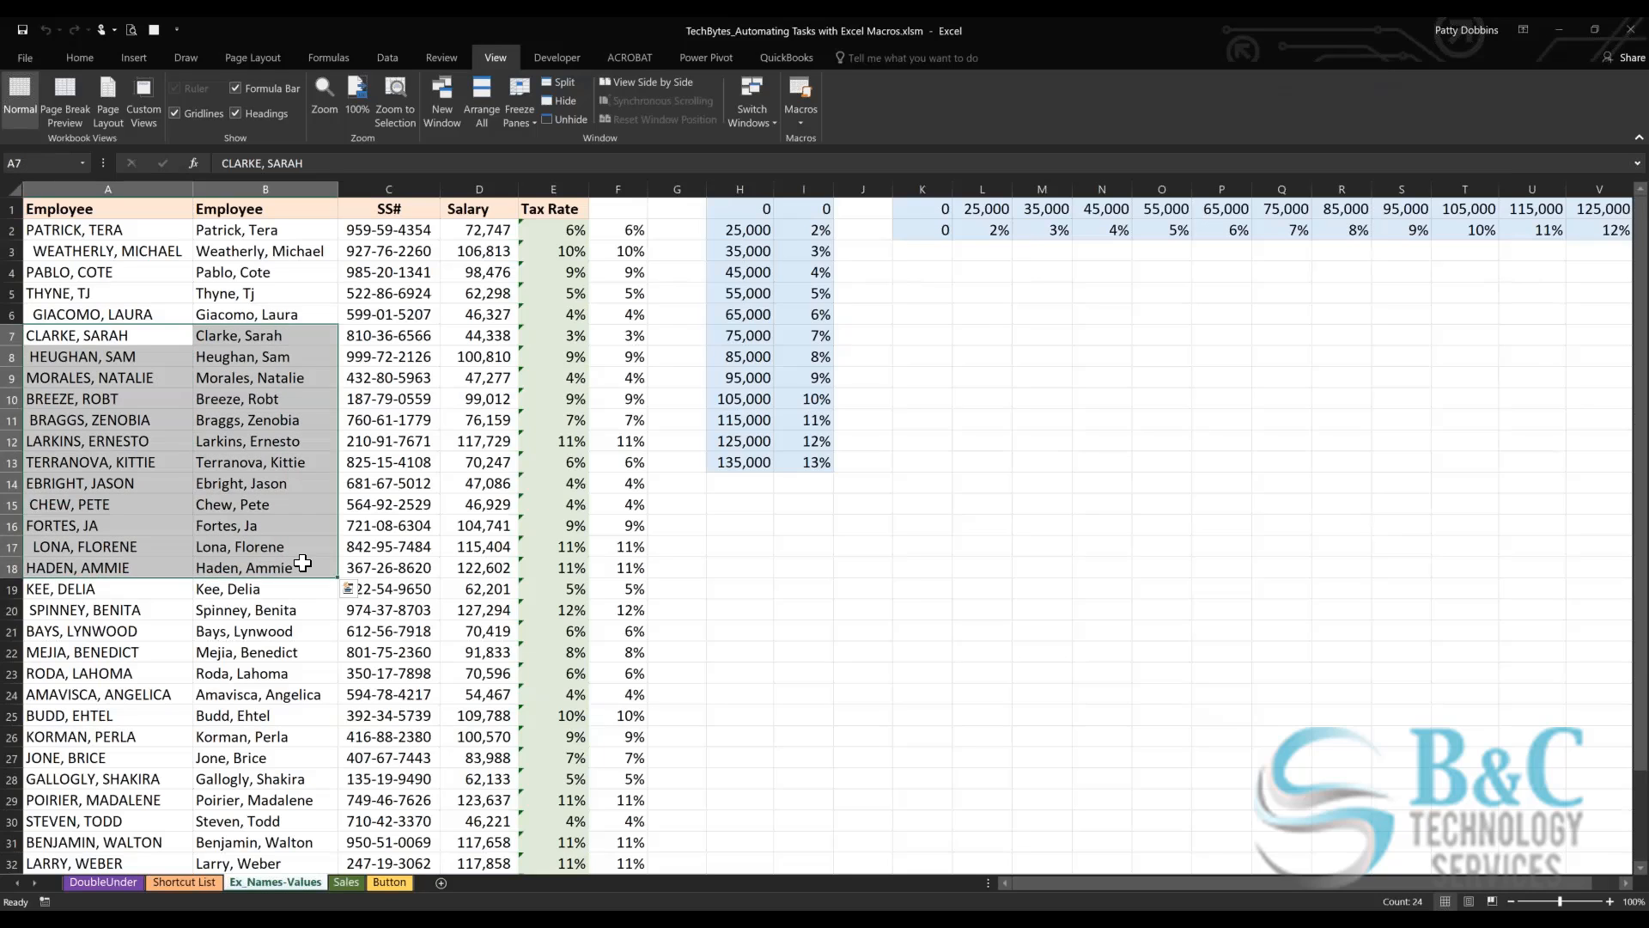
{"action": "key", "text": "ctrl+c"}
{"action": "left_click", "coordinate": [611, 919]}
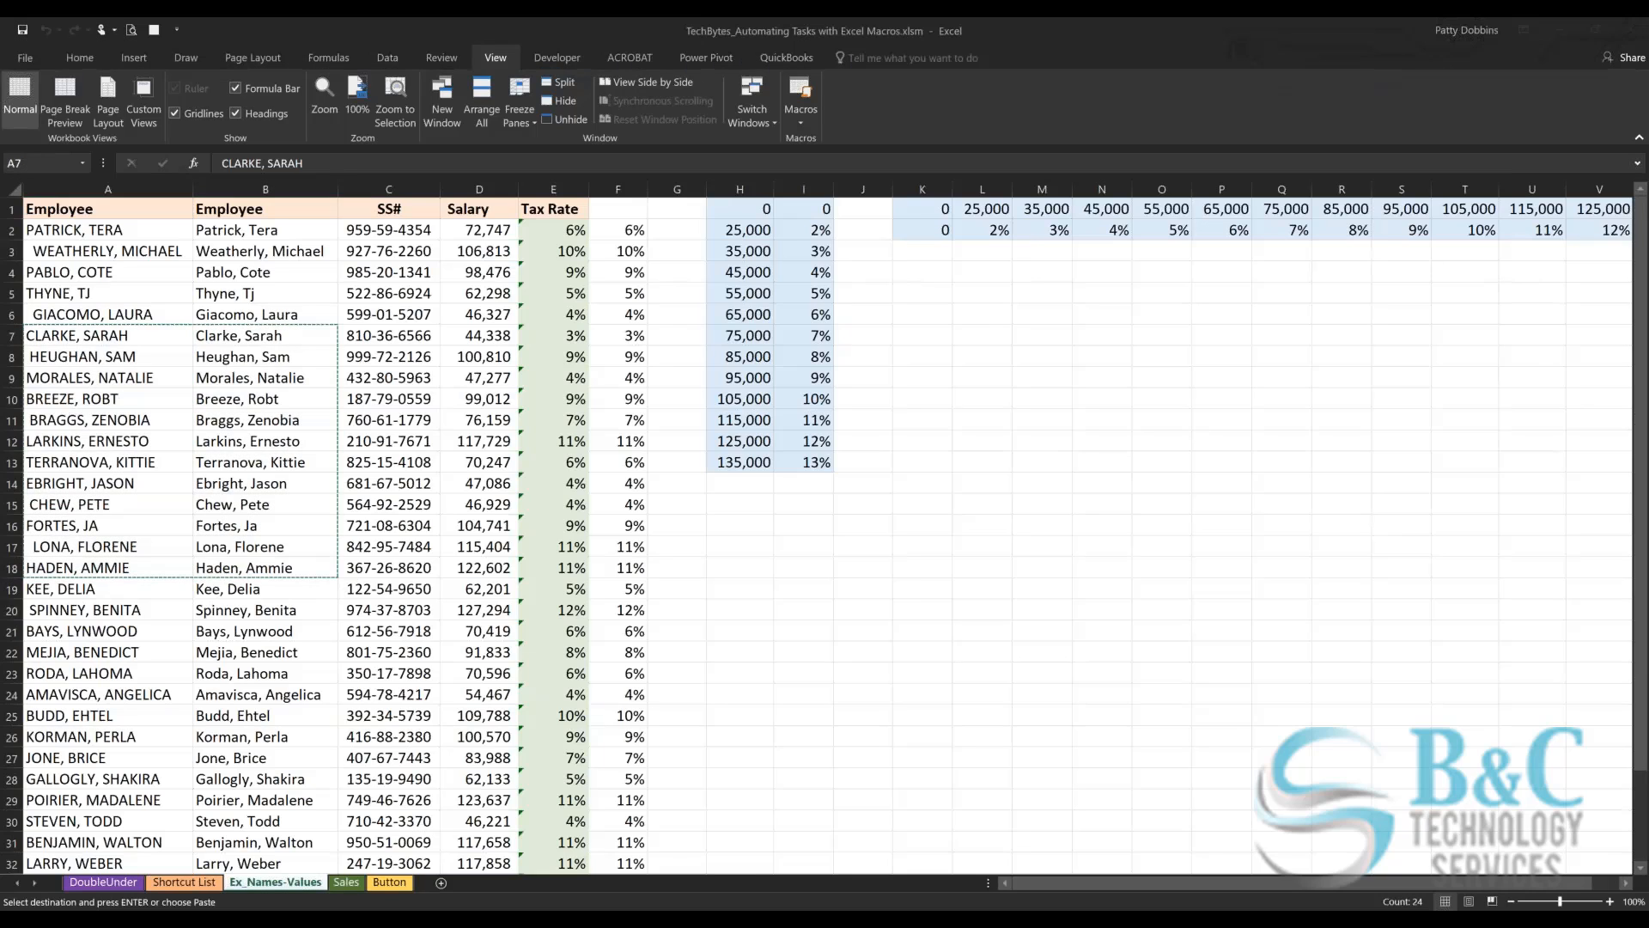
{"action": "left_click", "coordinate": [735, 846]}
{"action": "key", "text": "ctrl+v"}
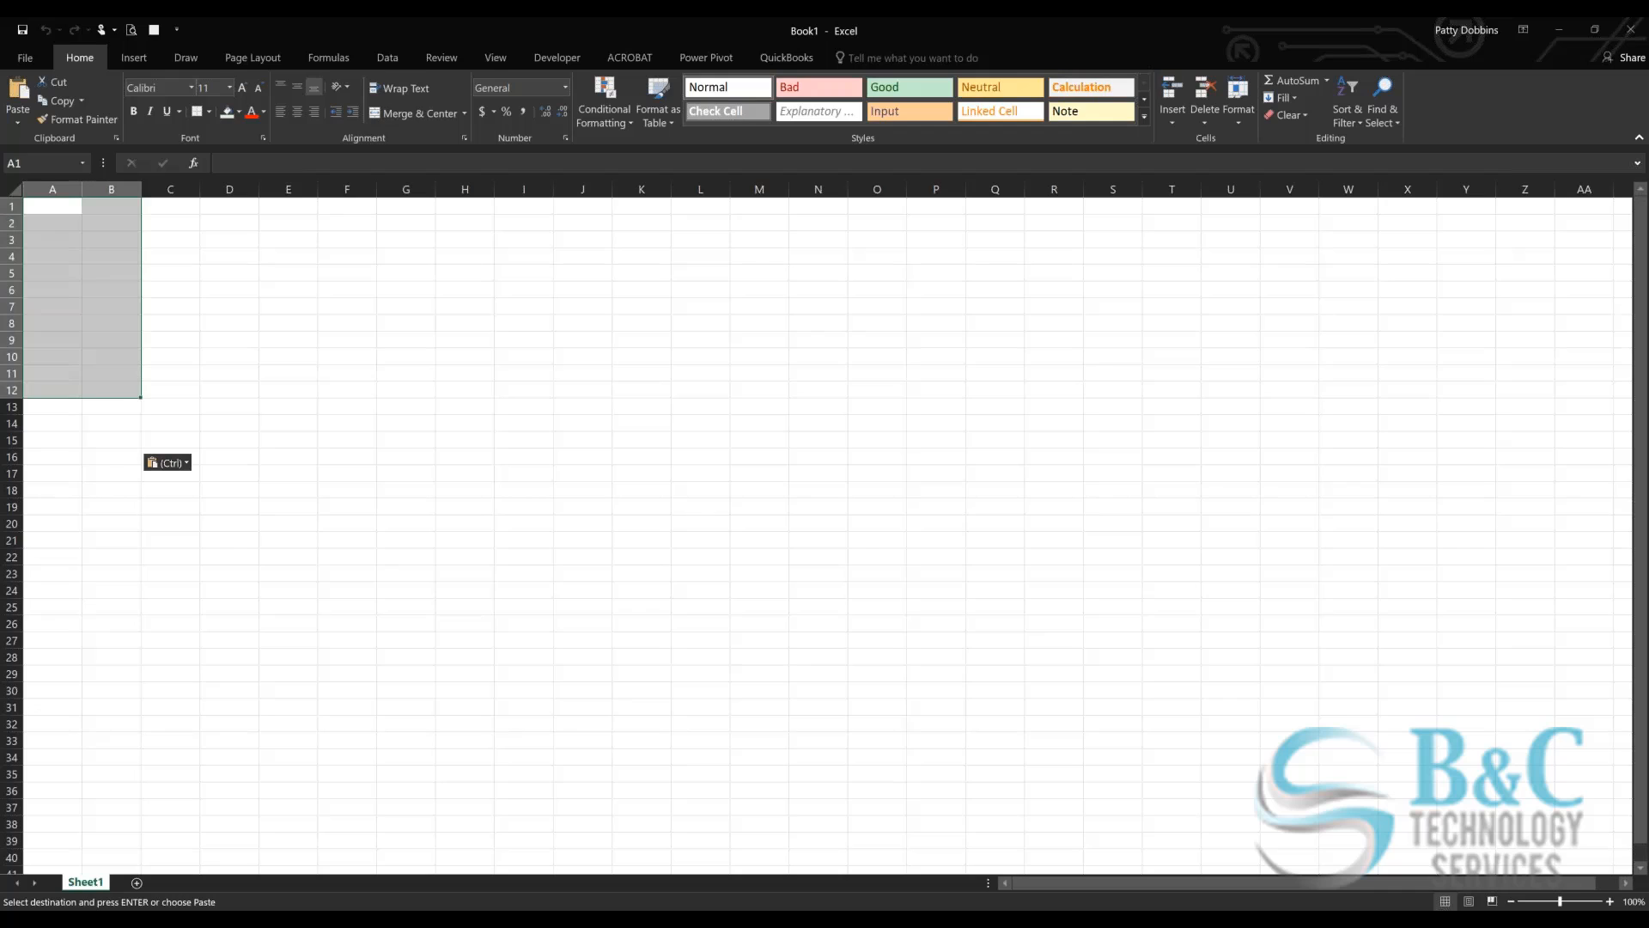
Step: Widen column A of the new workbook so the full employee names fit
{"action": "left_click", "coordinate": [229, 355]}
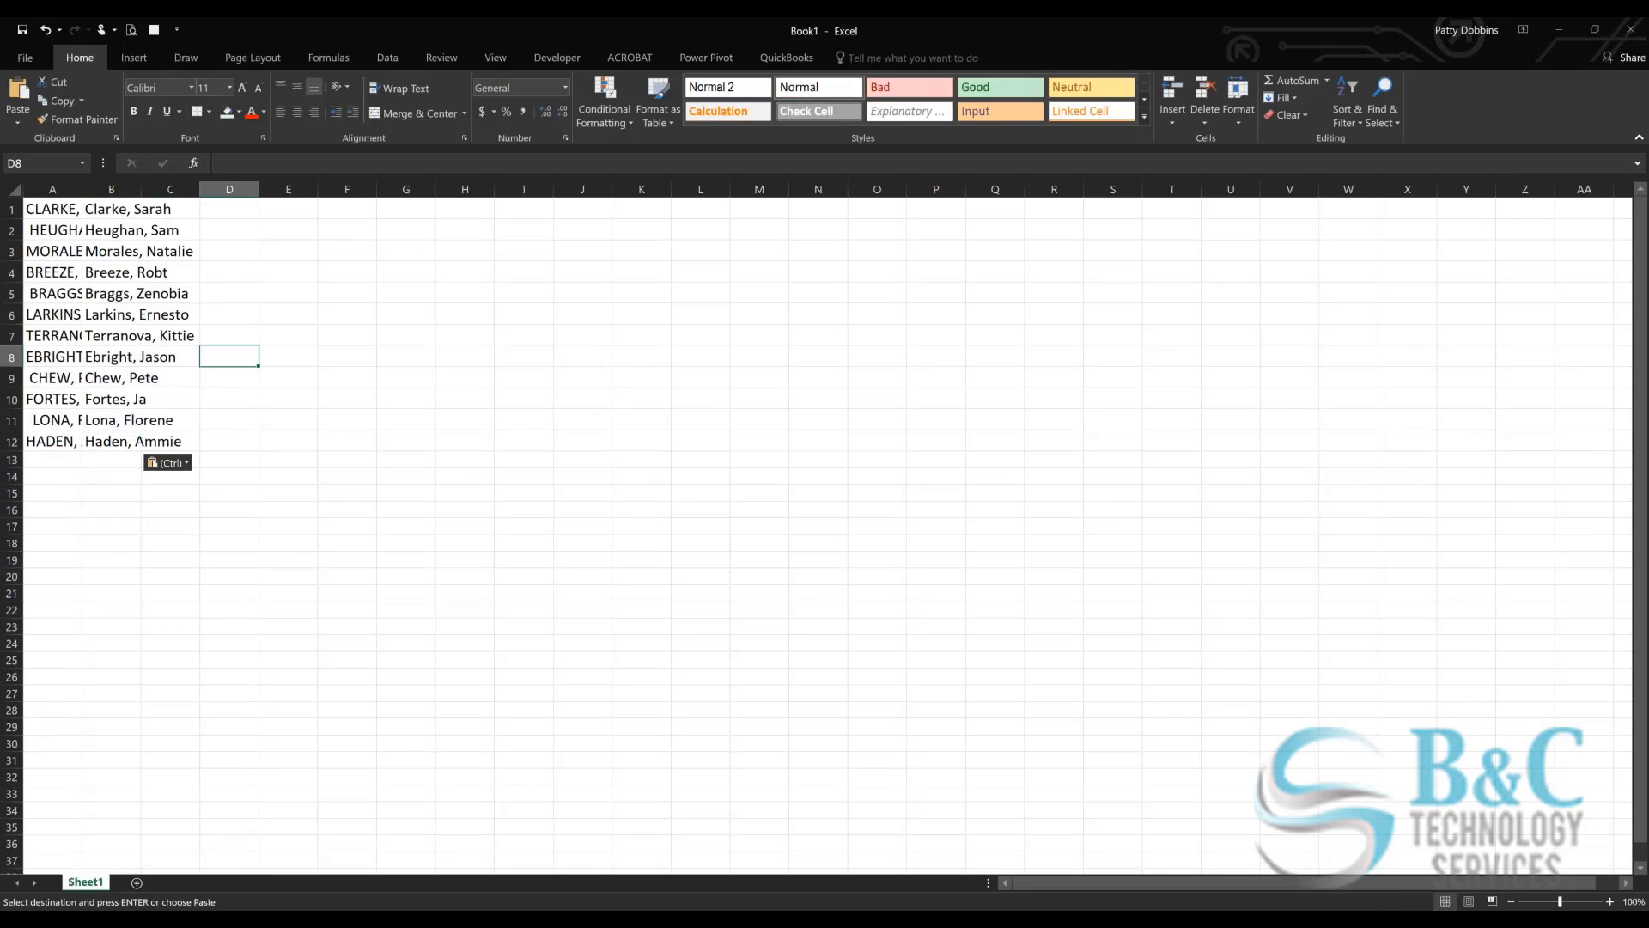
{"action": "left_click_drag", "start_coordinate": [81, 189], "coordinate": [169, 189]}
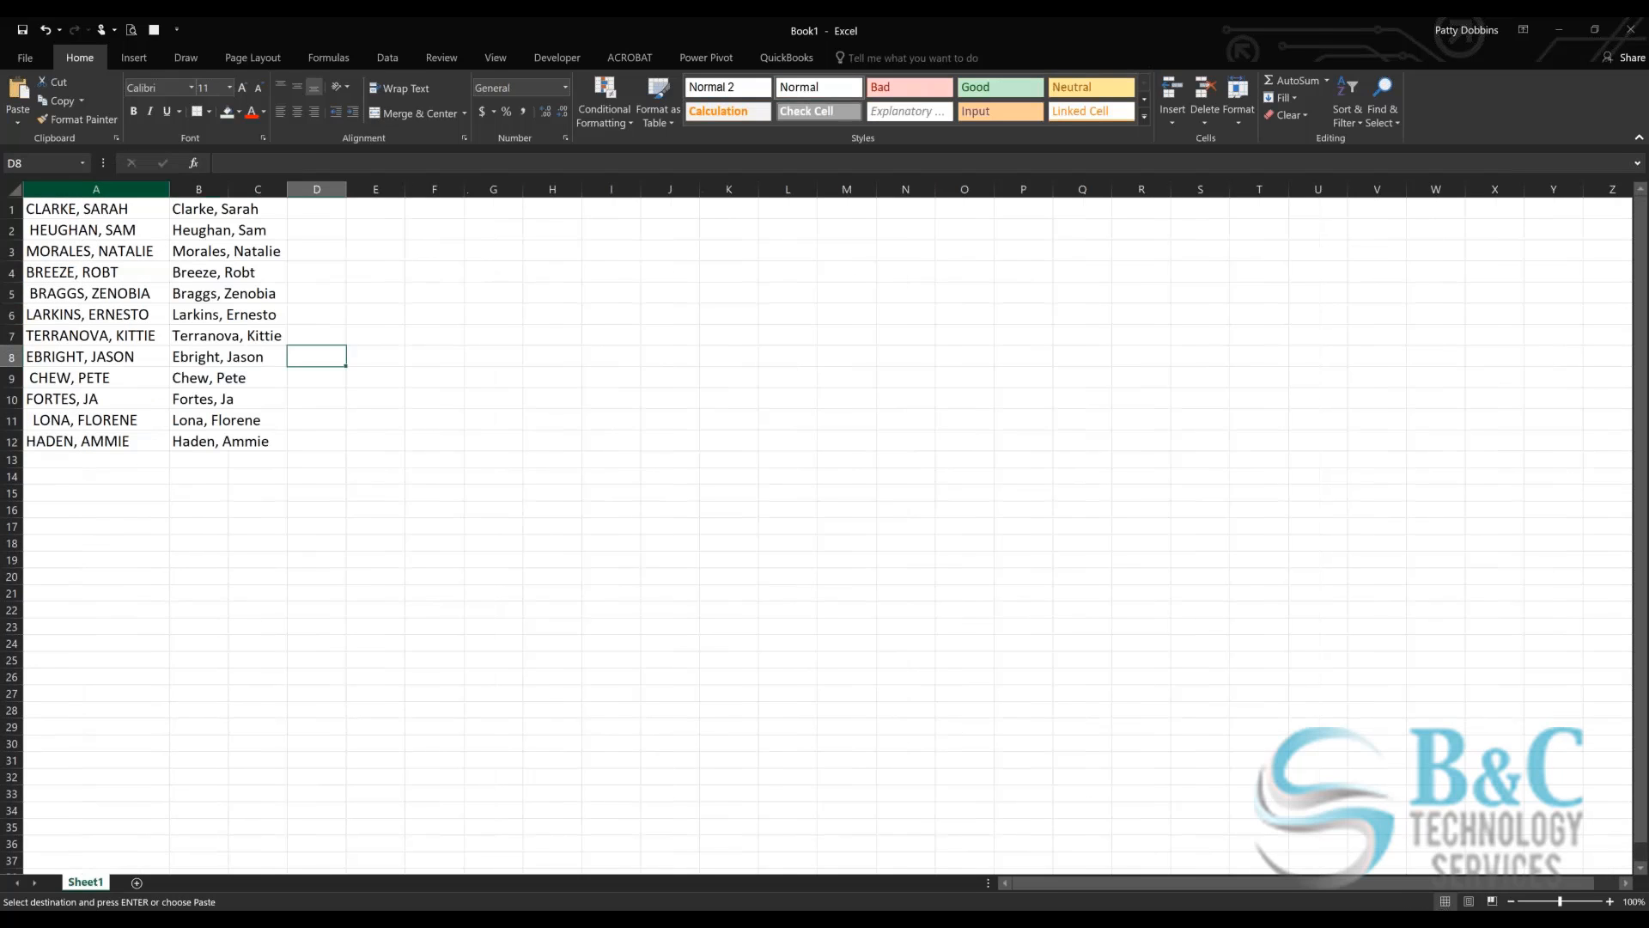
{"action": "left_click", "coordinate": [316, 189]}
Step: Select A1:A13 and start recording a macro under the default name, stored in the Personal Macro Workbook
{"action": "left_click_drag", "start_coordinate": [103, 214], "coordinate": [103, 441]}
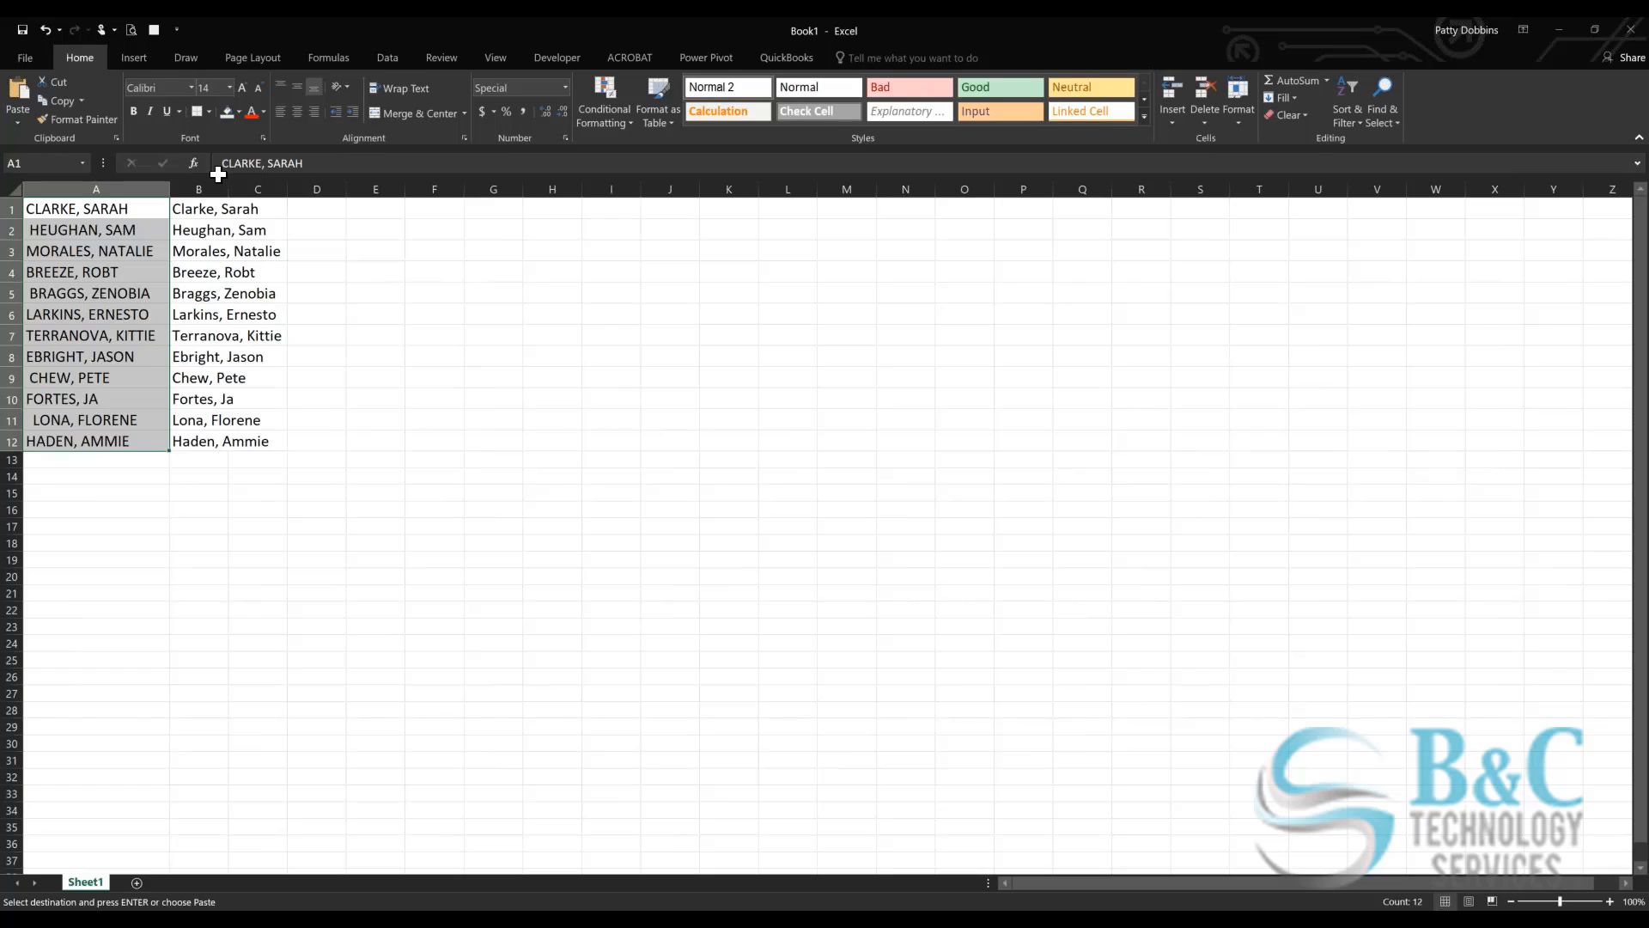
{"action": "key", "text": "ctrl+v"}
{"action": "left_click", "coordinate": [261, 814]}
{"action": "left_click", "coordinate": [96, 209]}
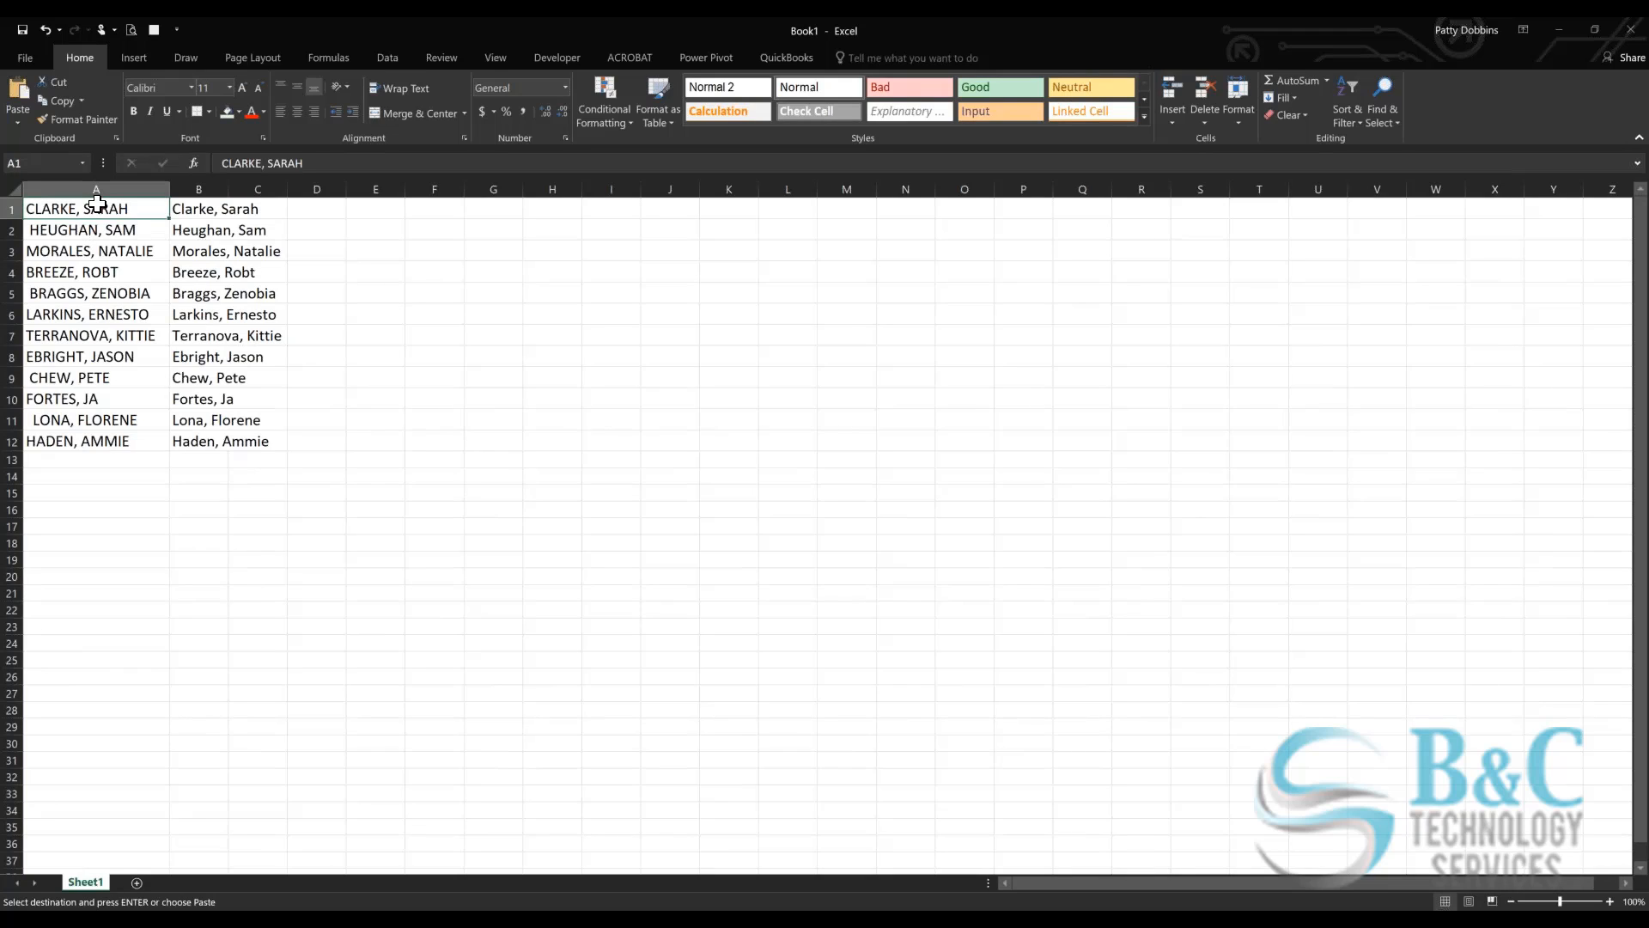
{"action": "left_click_drag", "start_coordinate": [97, 209], "coordinate": [86, 460]}
{"action": "left_click", "coordinate": [498, 57]}
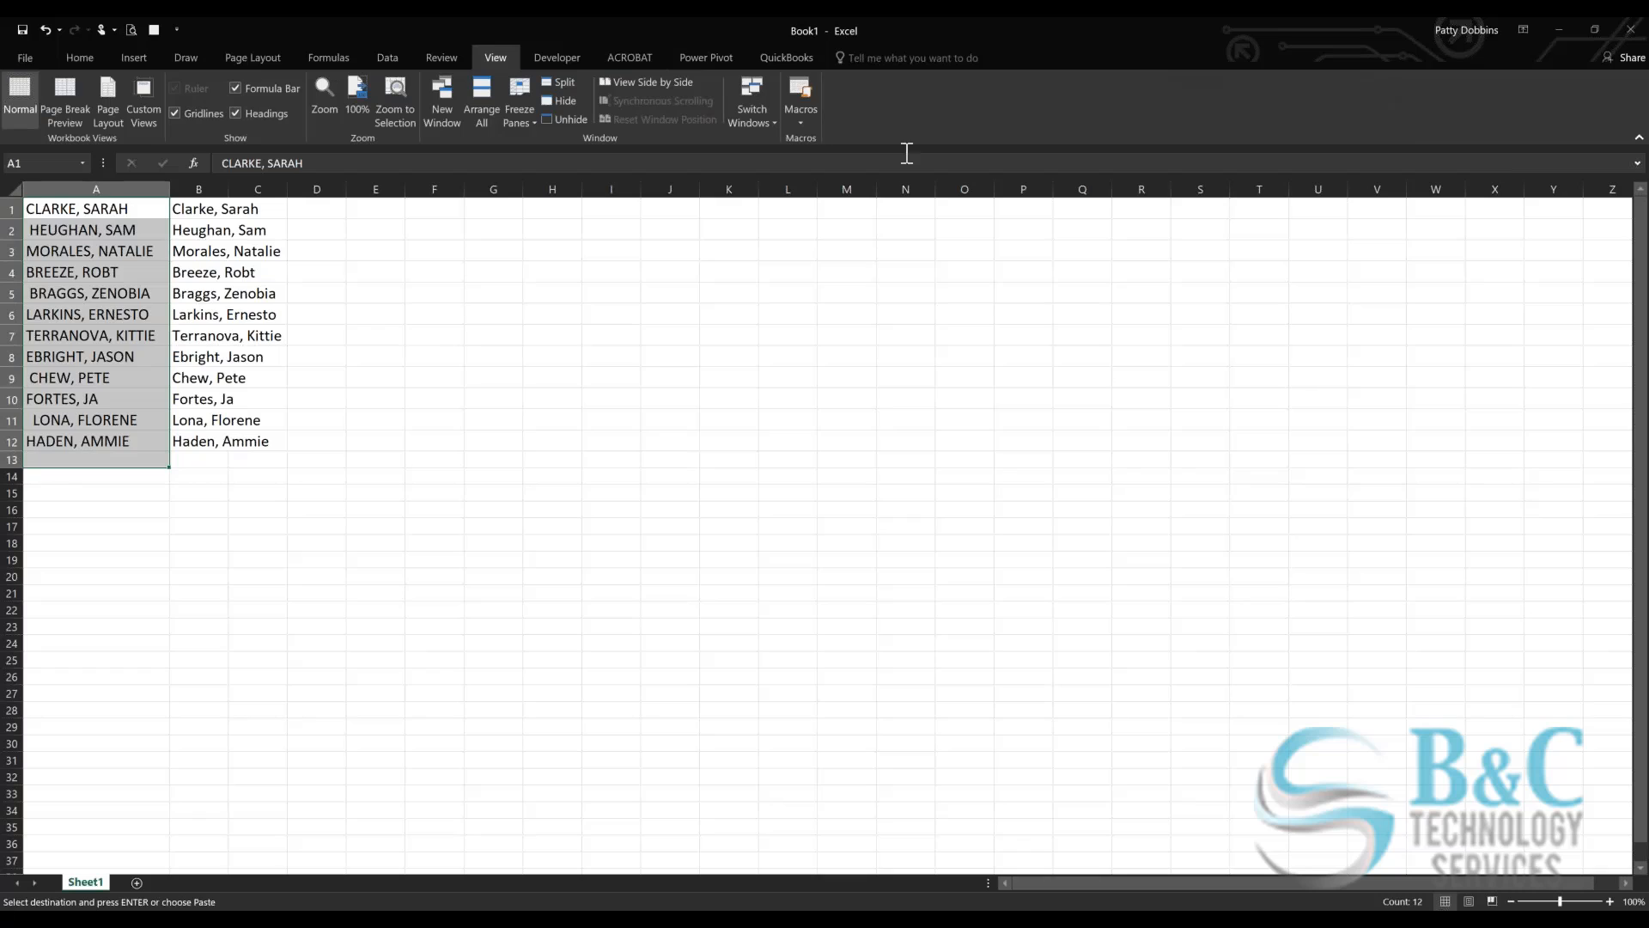
{"action": "left_click", "coordinate": [796, 86]}
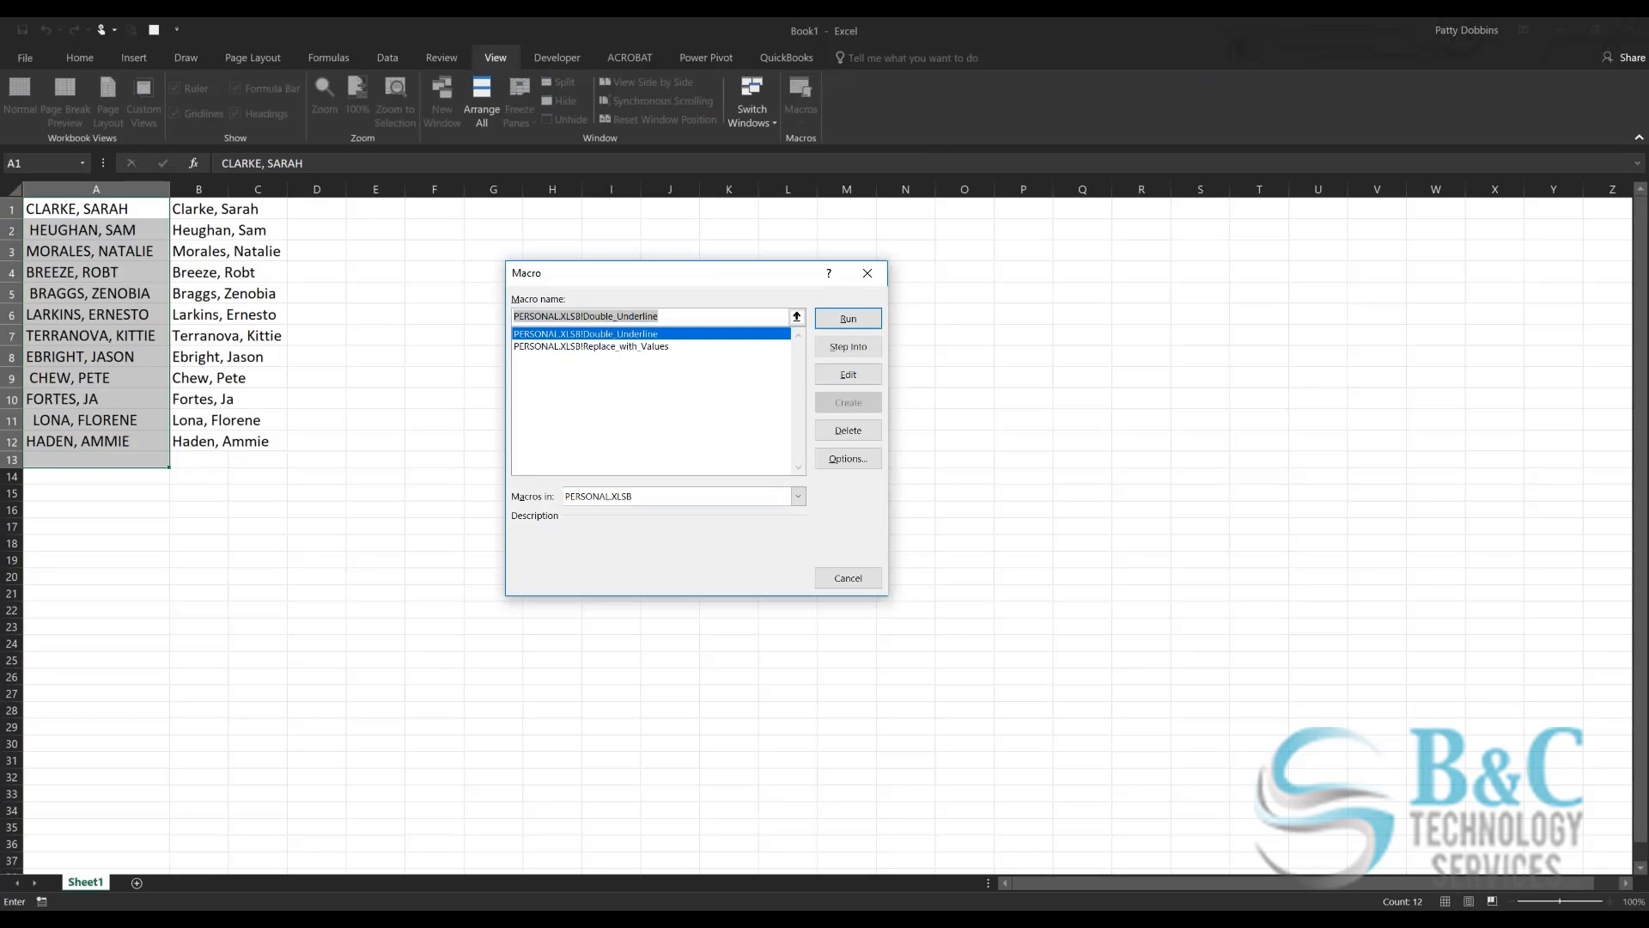
{"action": "left_click", "coordinate": [857, 575]}
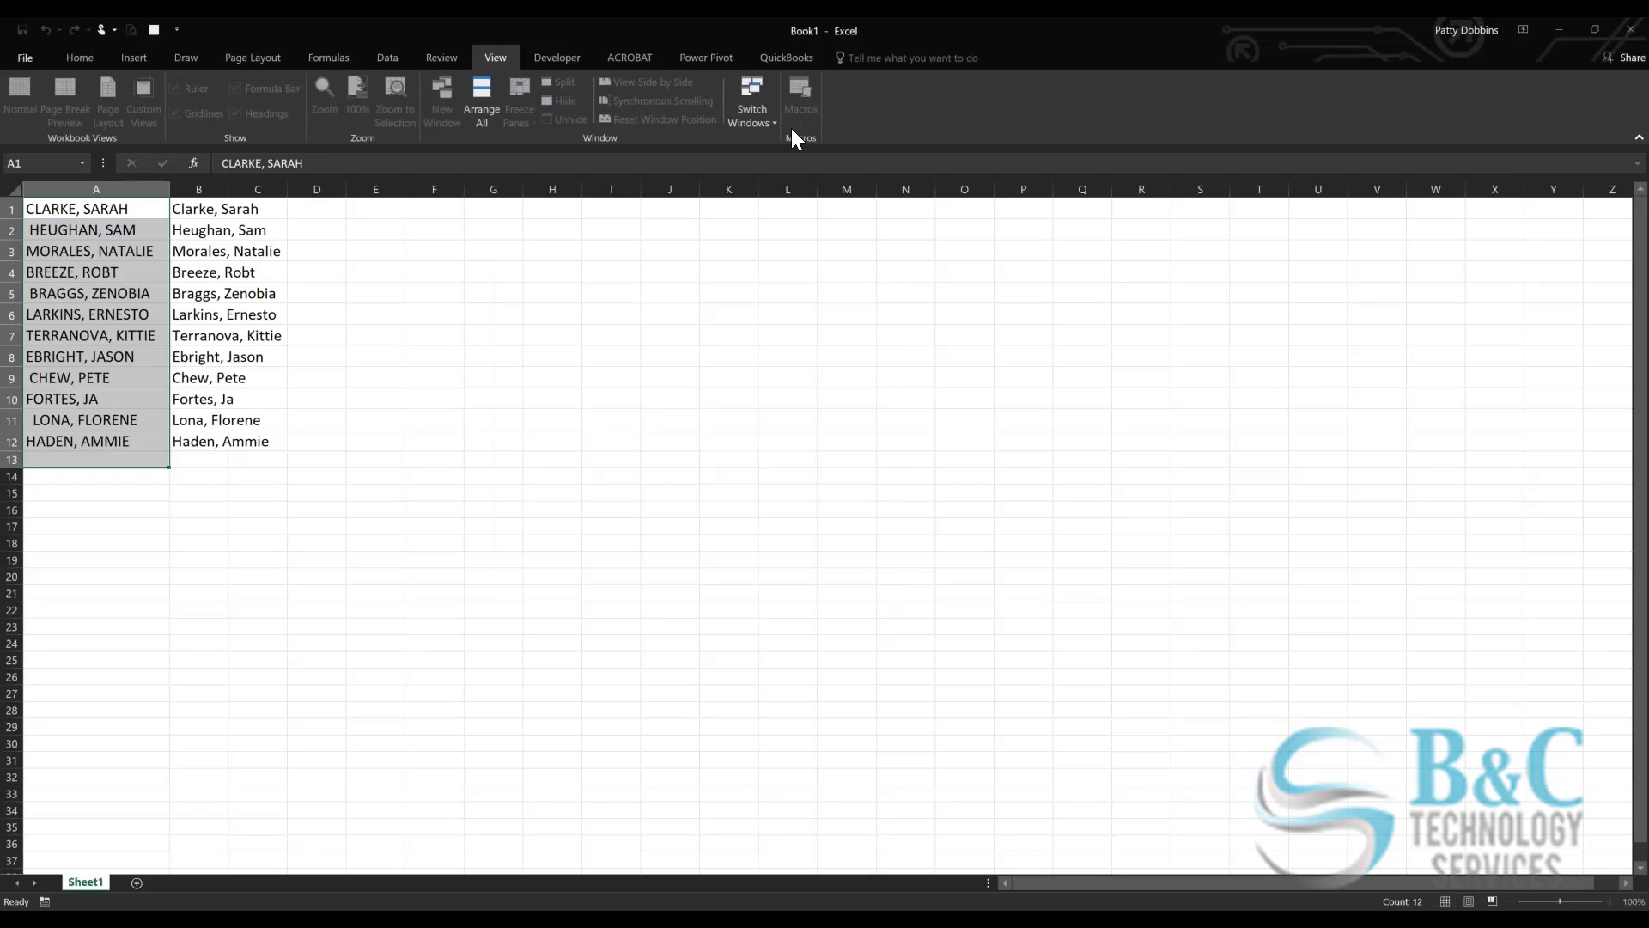
{"action": "left_click", "coordinate": [800, 116]}
{"action": "left_click", "coordinate": [811, 161]}
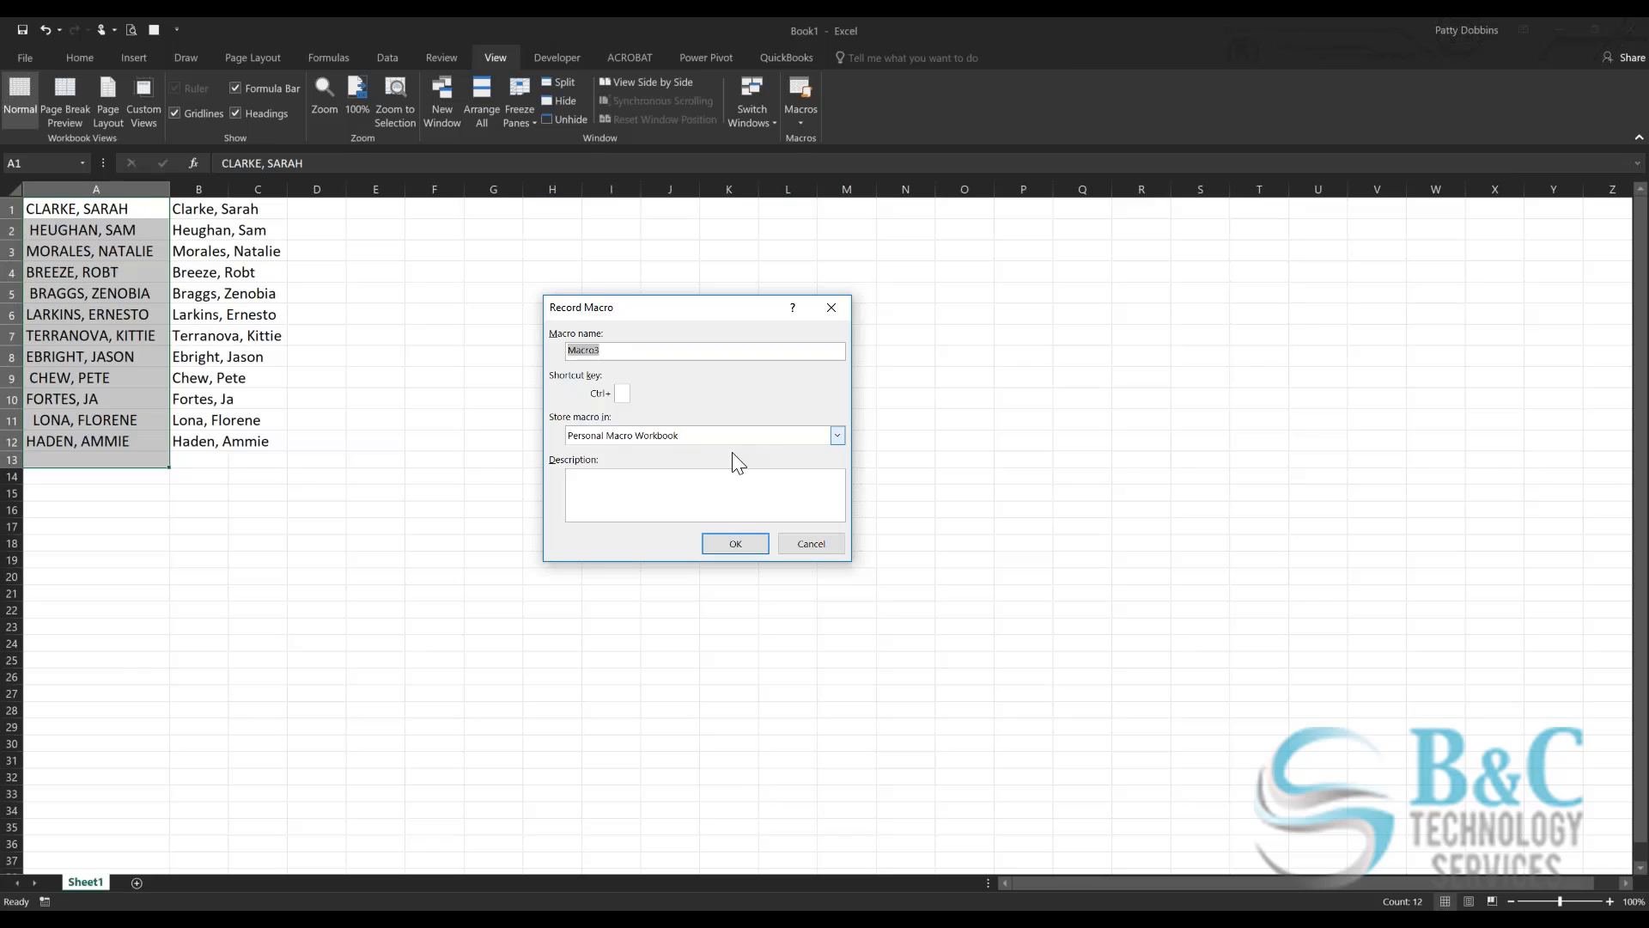
{"action": "left_click", "coordinate": [736, 543]}
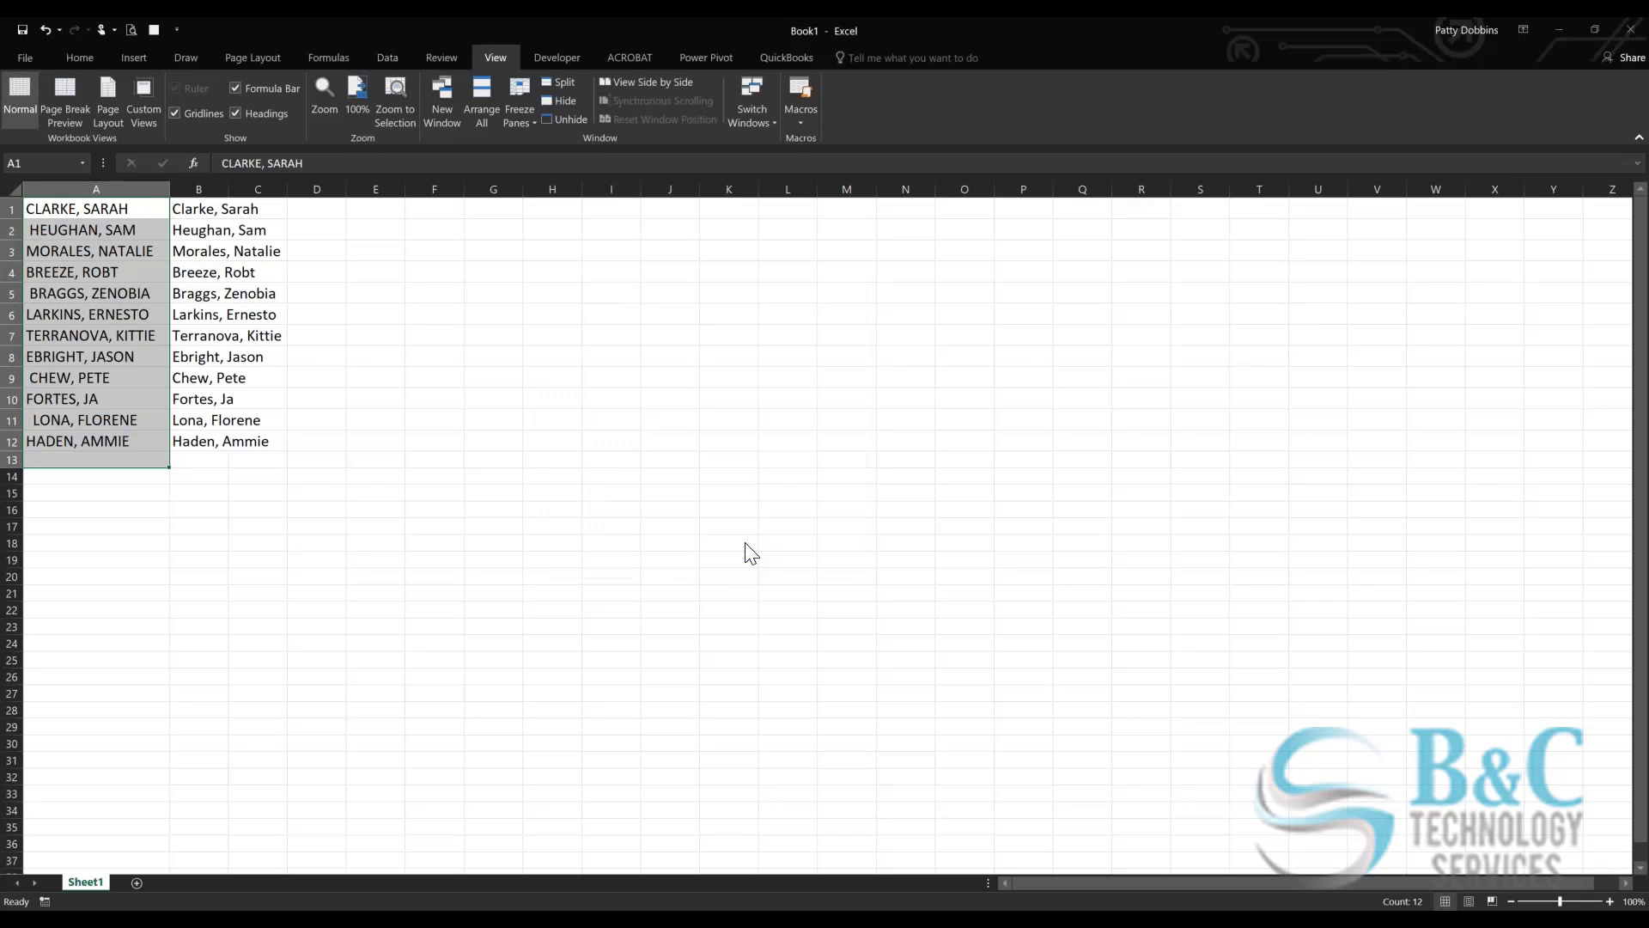
Step: Record a blue fill and bold formatting on cells A1:A13, and stop recording the macro
{"action": "left_click", "coordinate": [81, 57]}
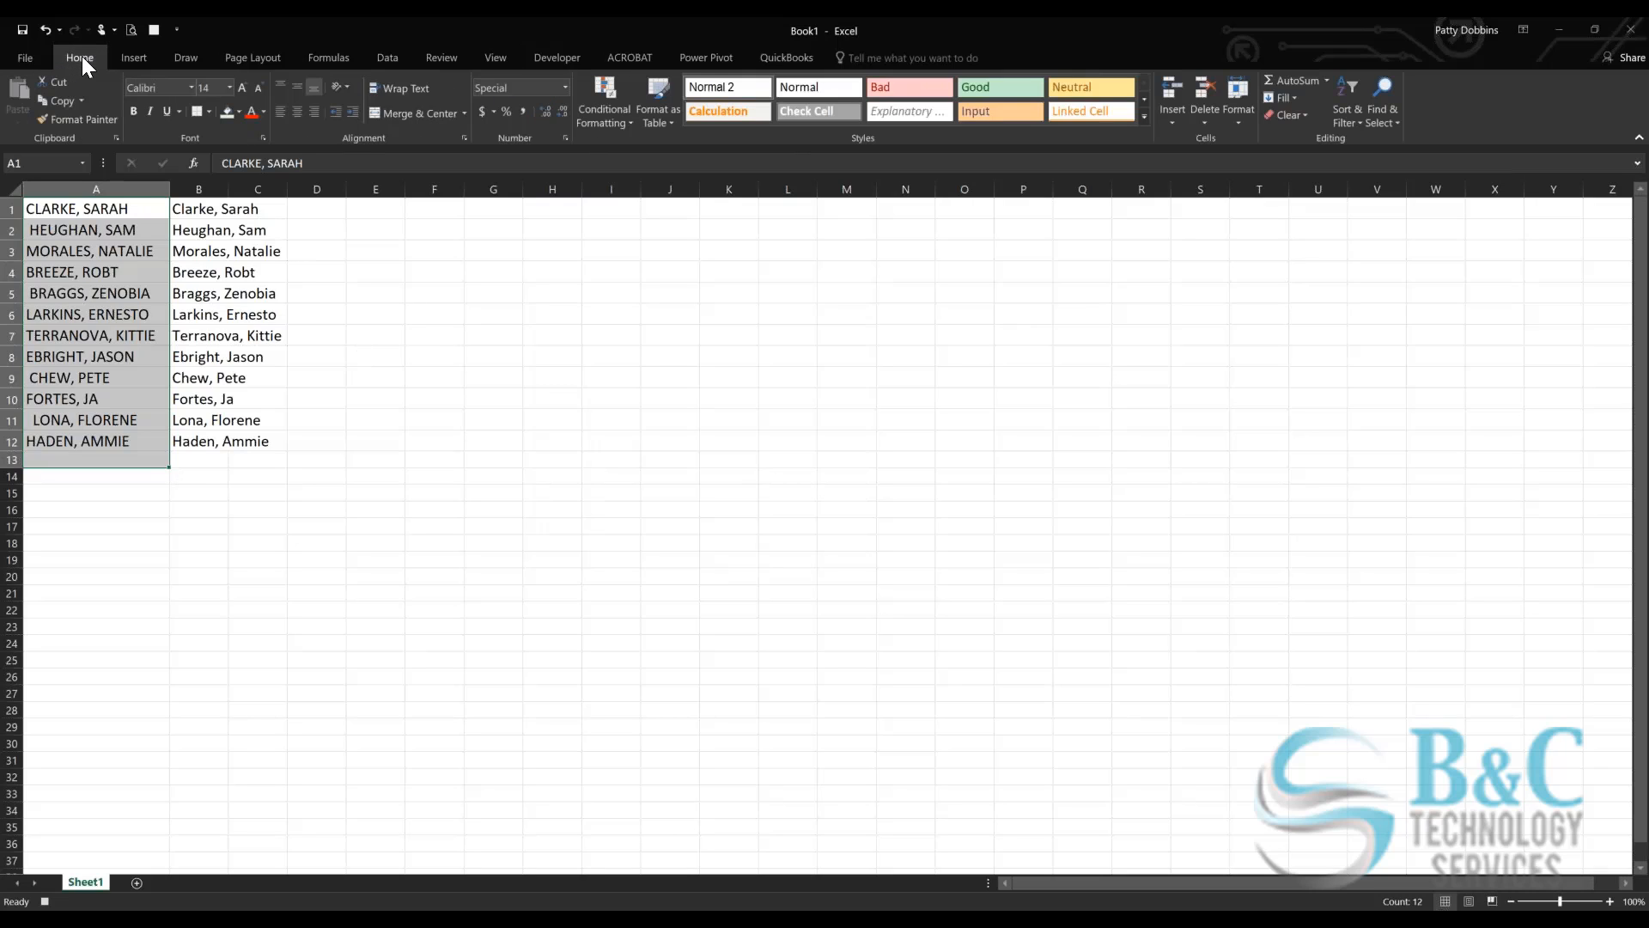
{"action": "left_click", "coordinate": [239, 112]}
{"action": "left_click", "coordinate": [280, 184]}
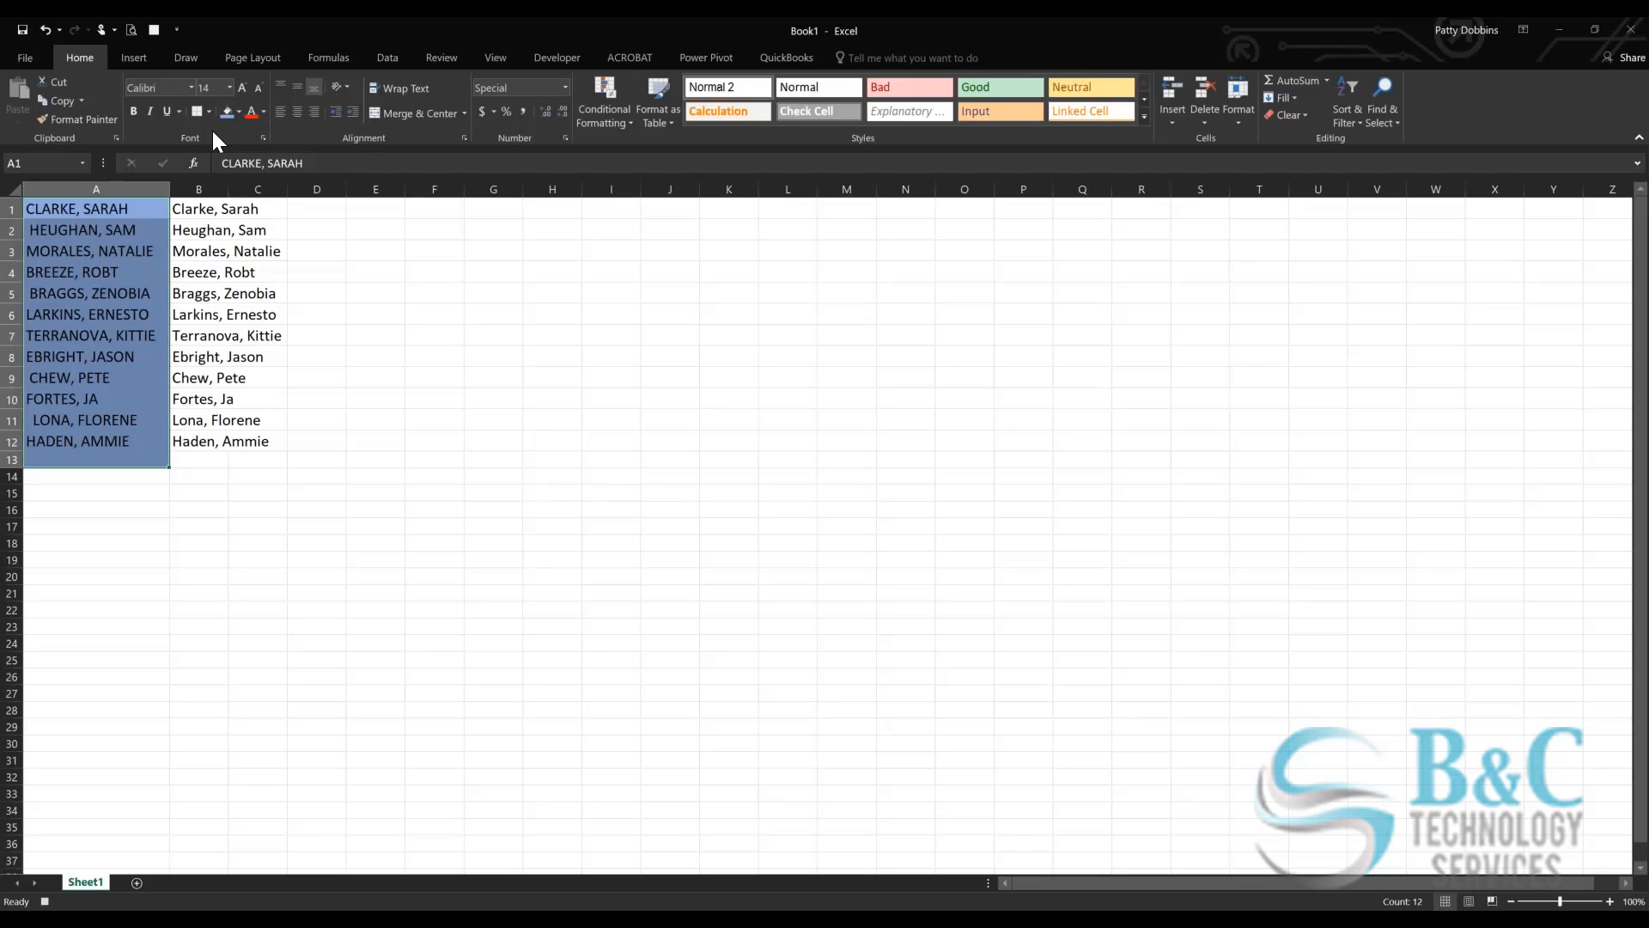
{"action": "left_click", "coordinate": [134, 112]}
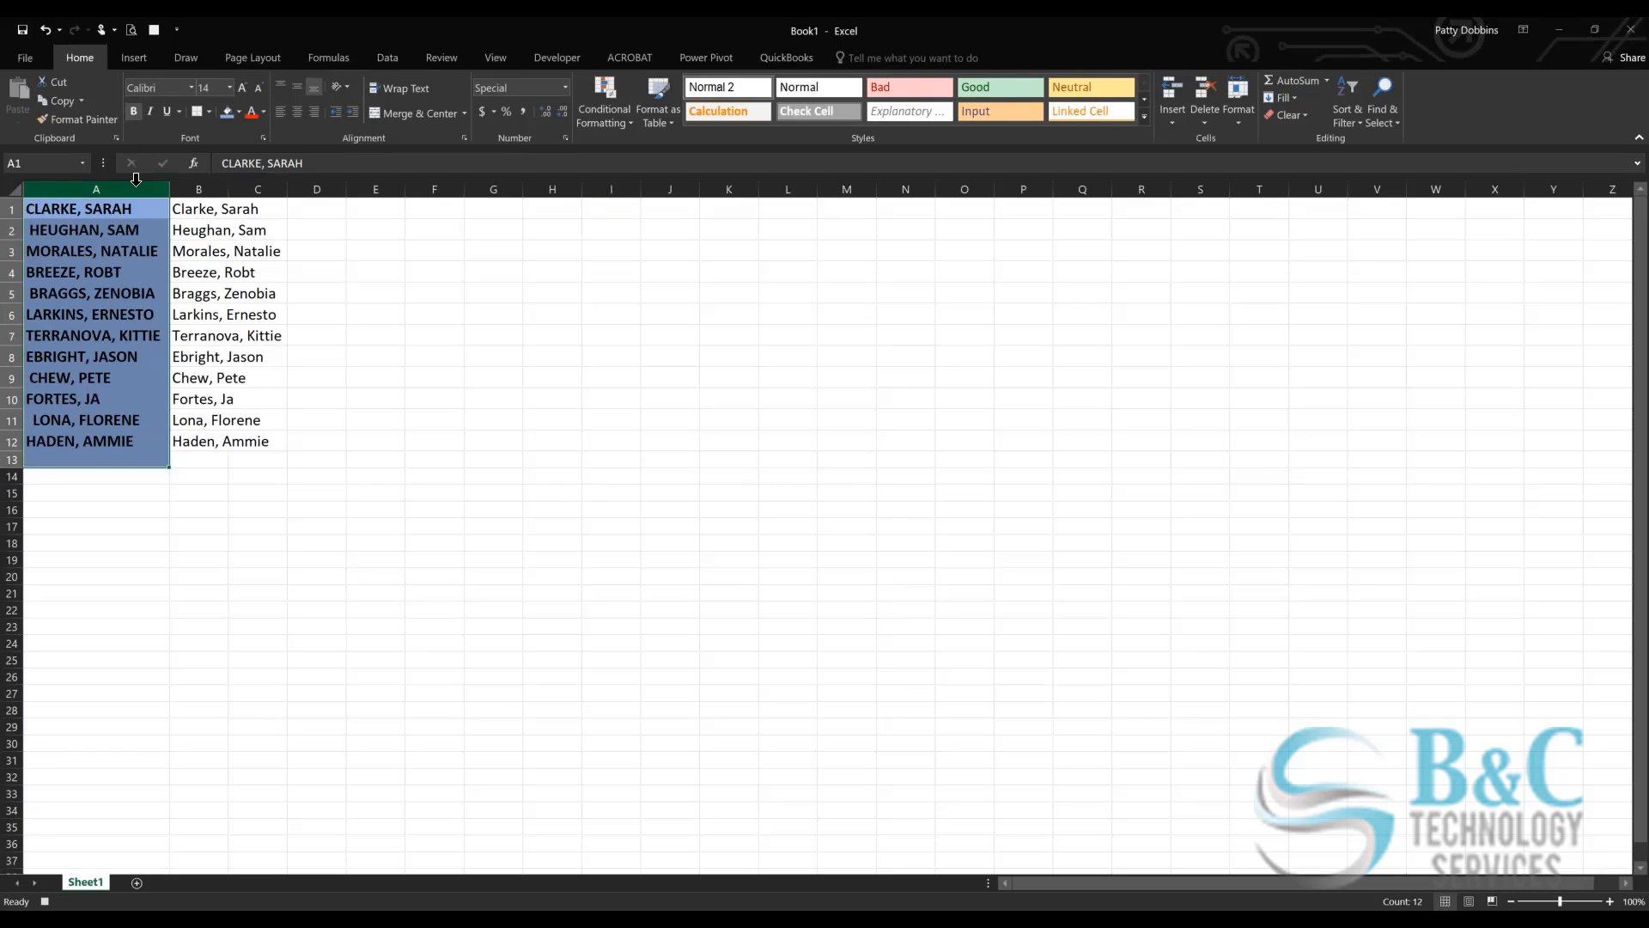
{"action": "left_click", "coordinate": [44, 901]}
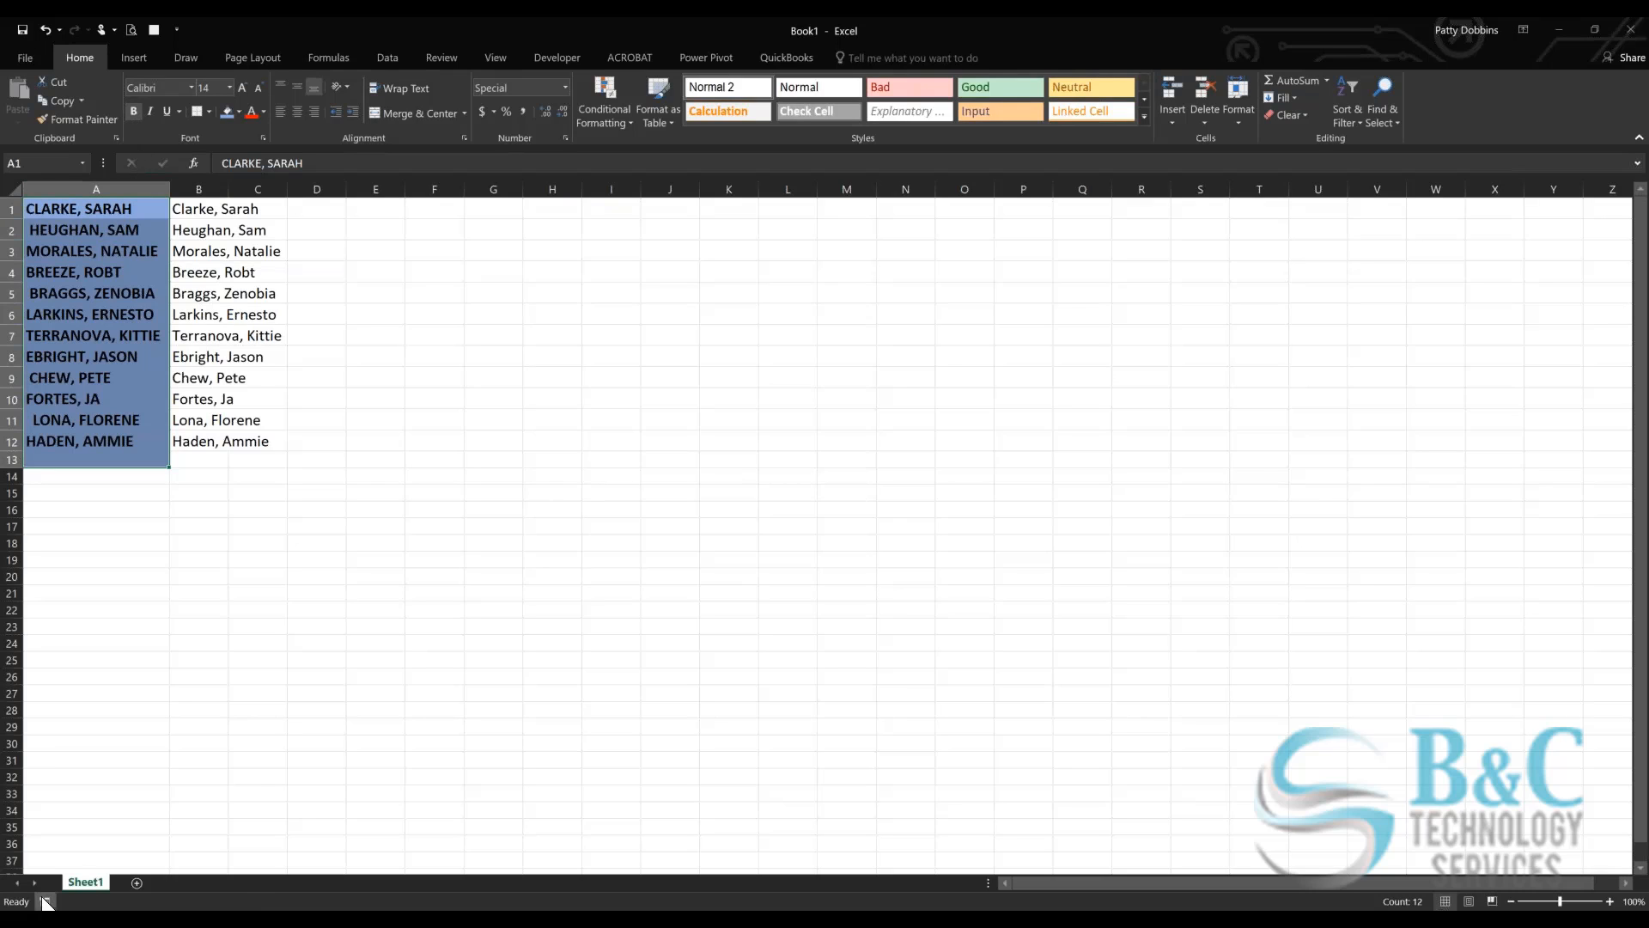
{"action": "left_click", "coordinate": [386, 525]}
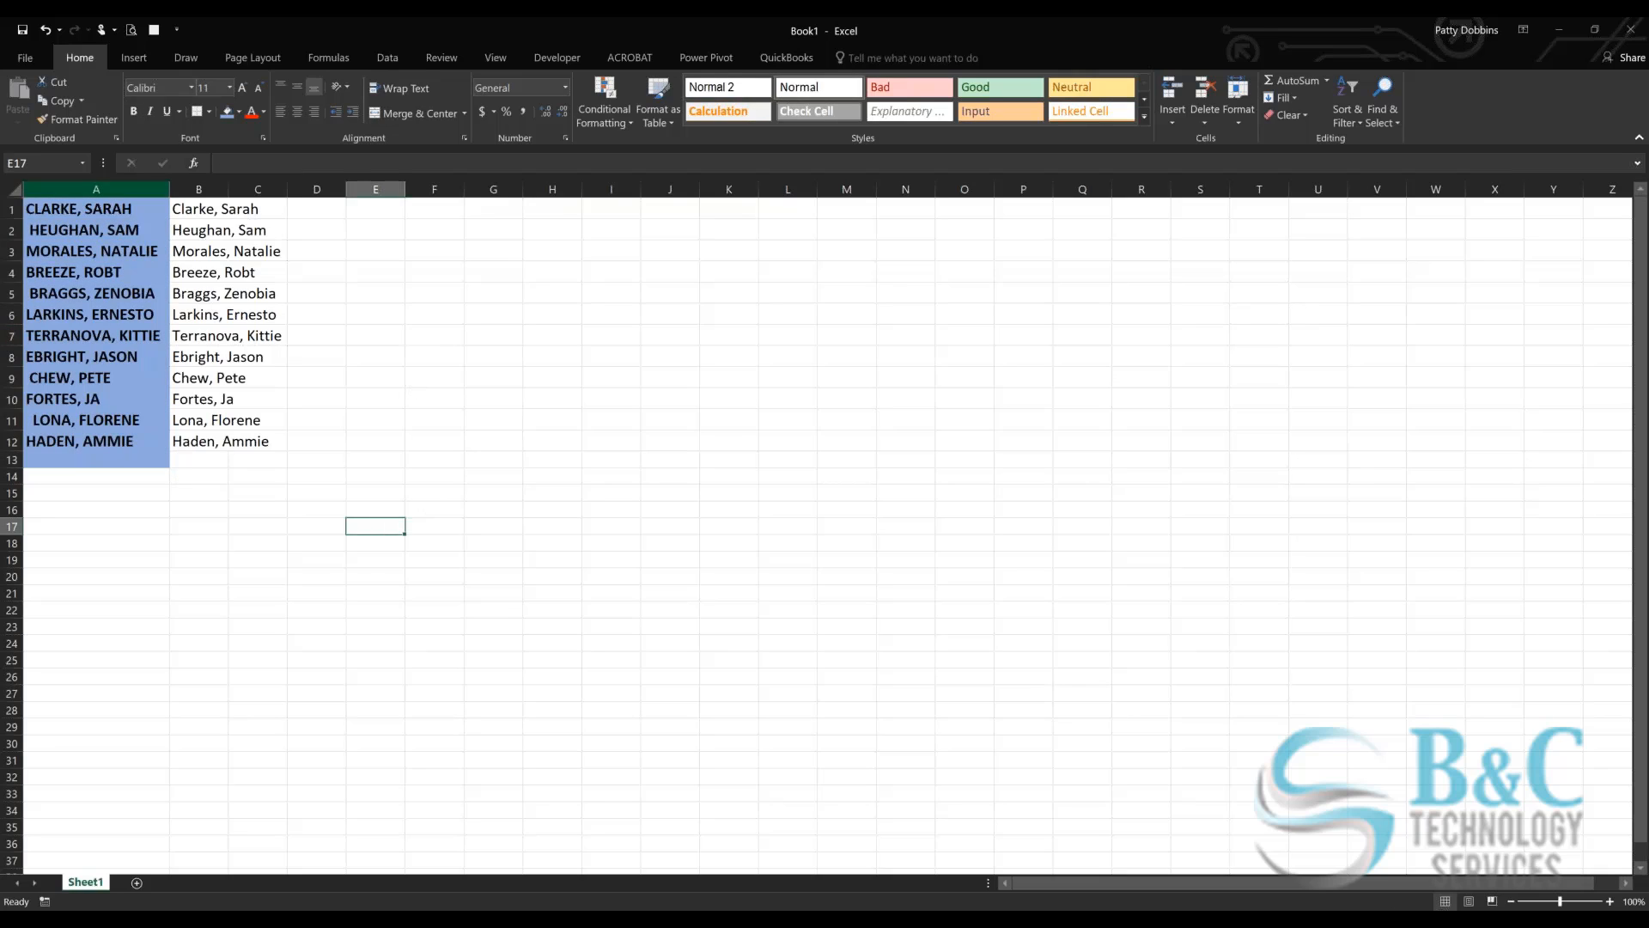
Step: Save the workbook as Book1.xlsx in the Documents folder, using the Excel Workbook (*.xlsx) type
{"action": "left_click", "coordinate": [25, 53]}
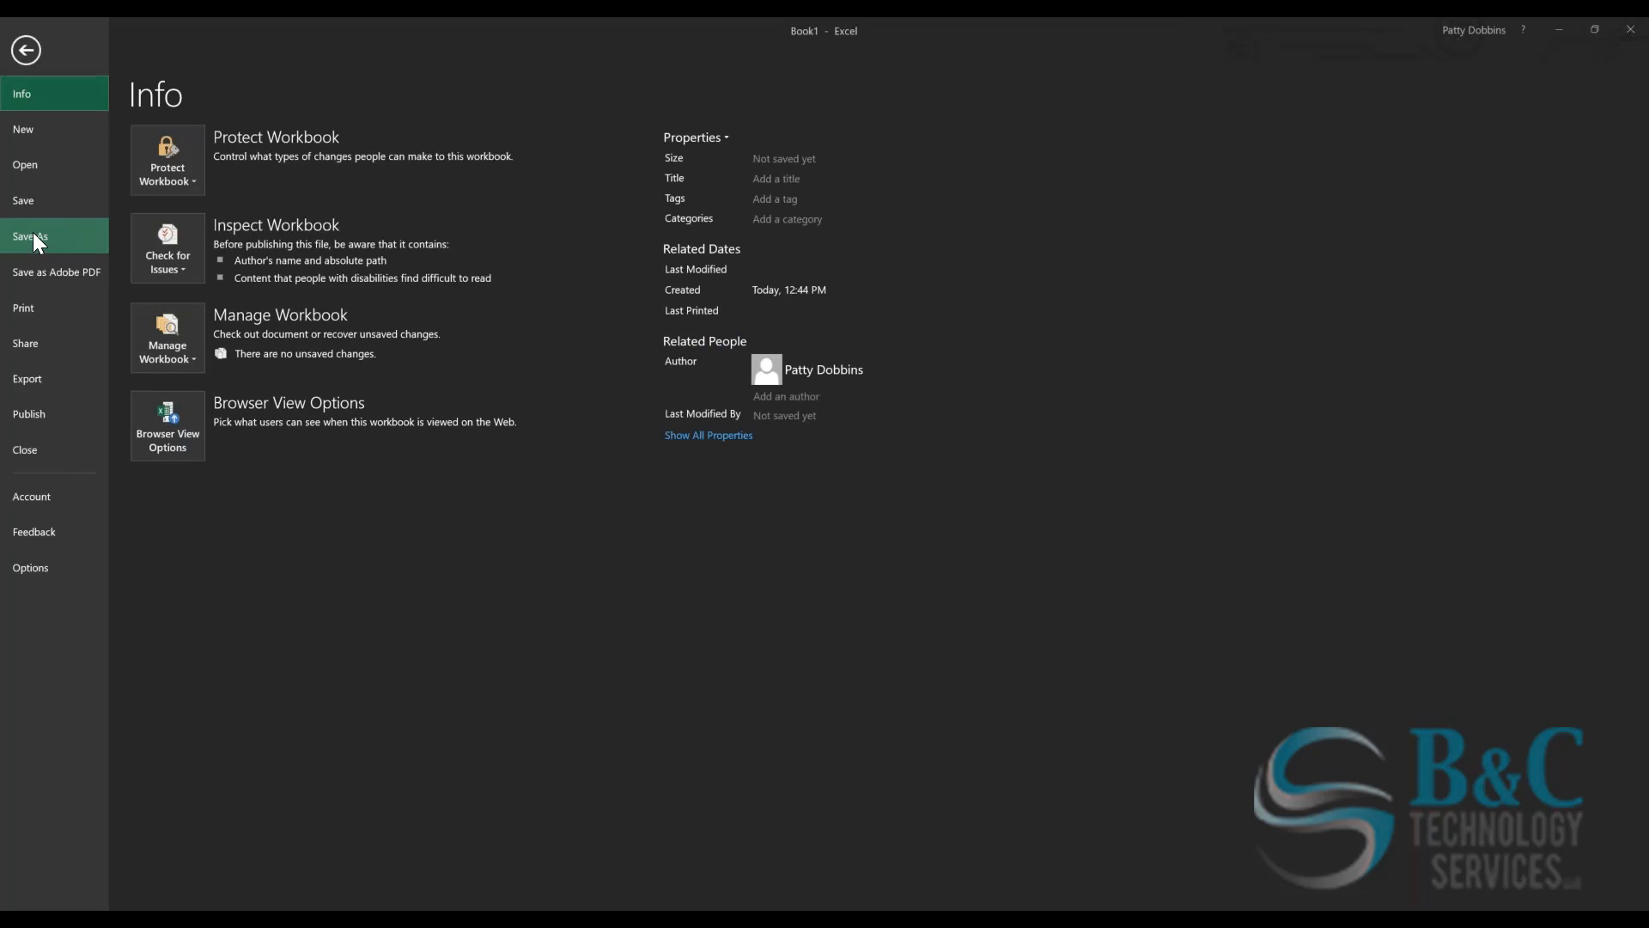
{"action": "left_click", "coordinate": [33, 207]}
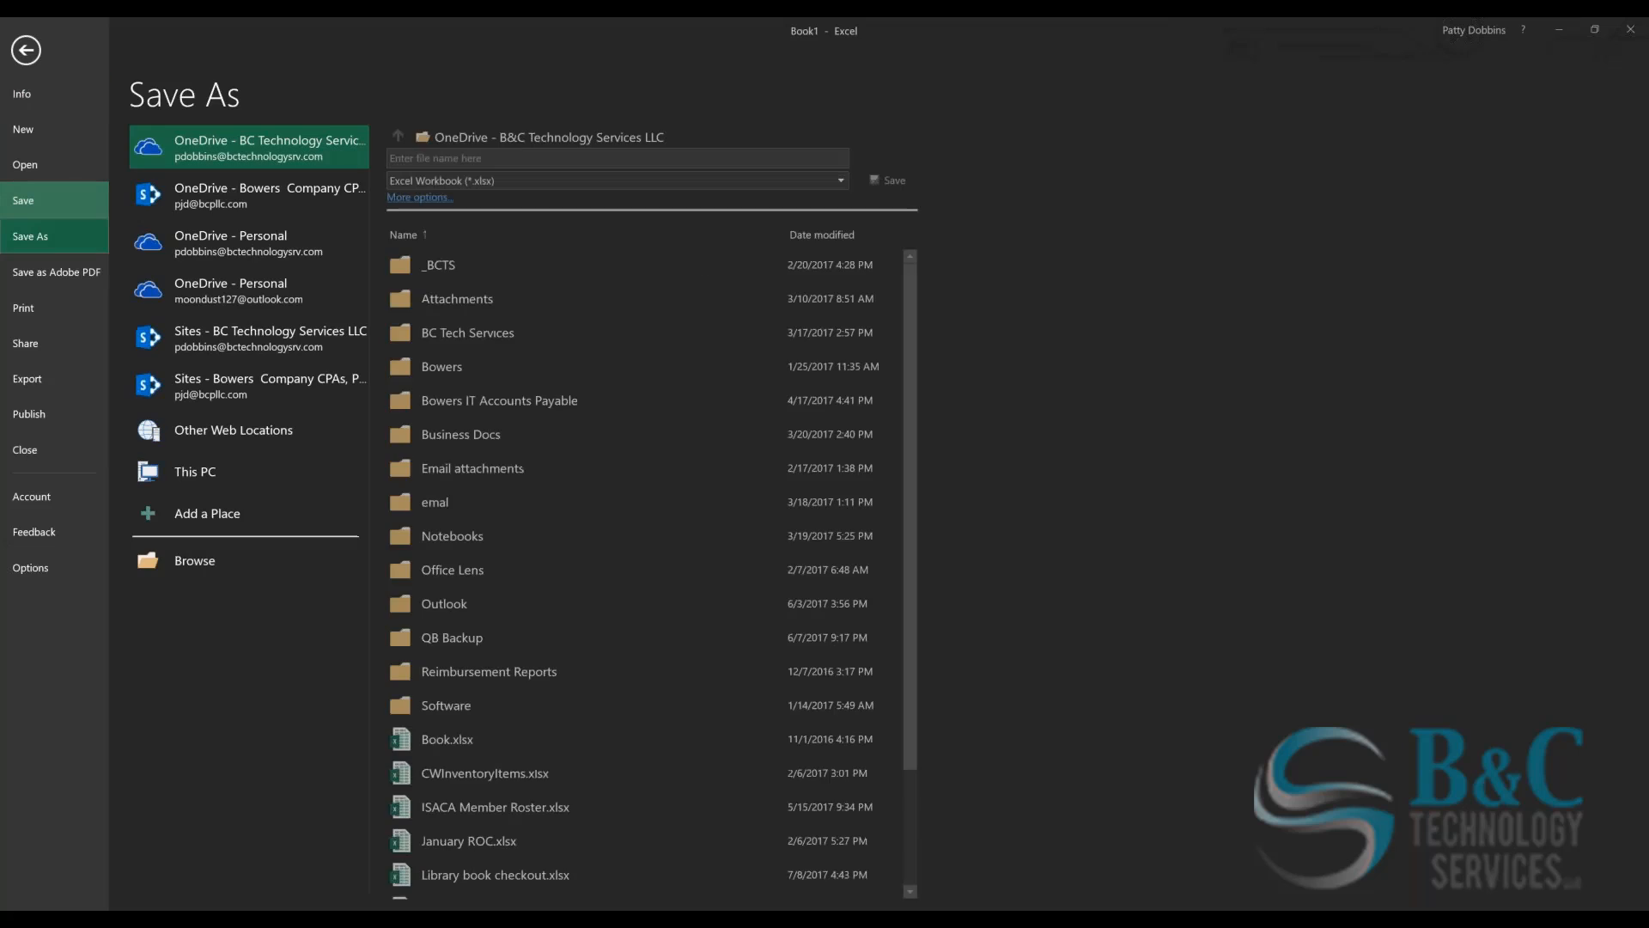
{"action": "left_click", "coordinate": [202, 554]}
{"action": "left_click", "coordinate": [193, 562]}
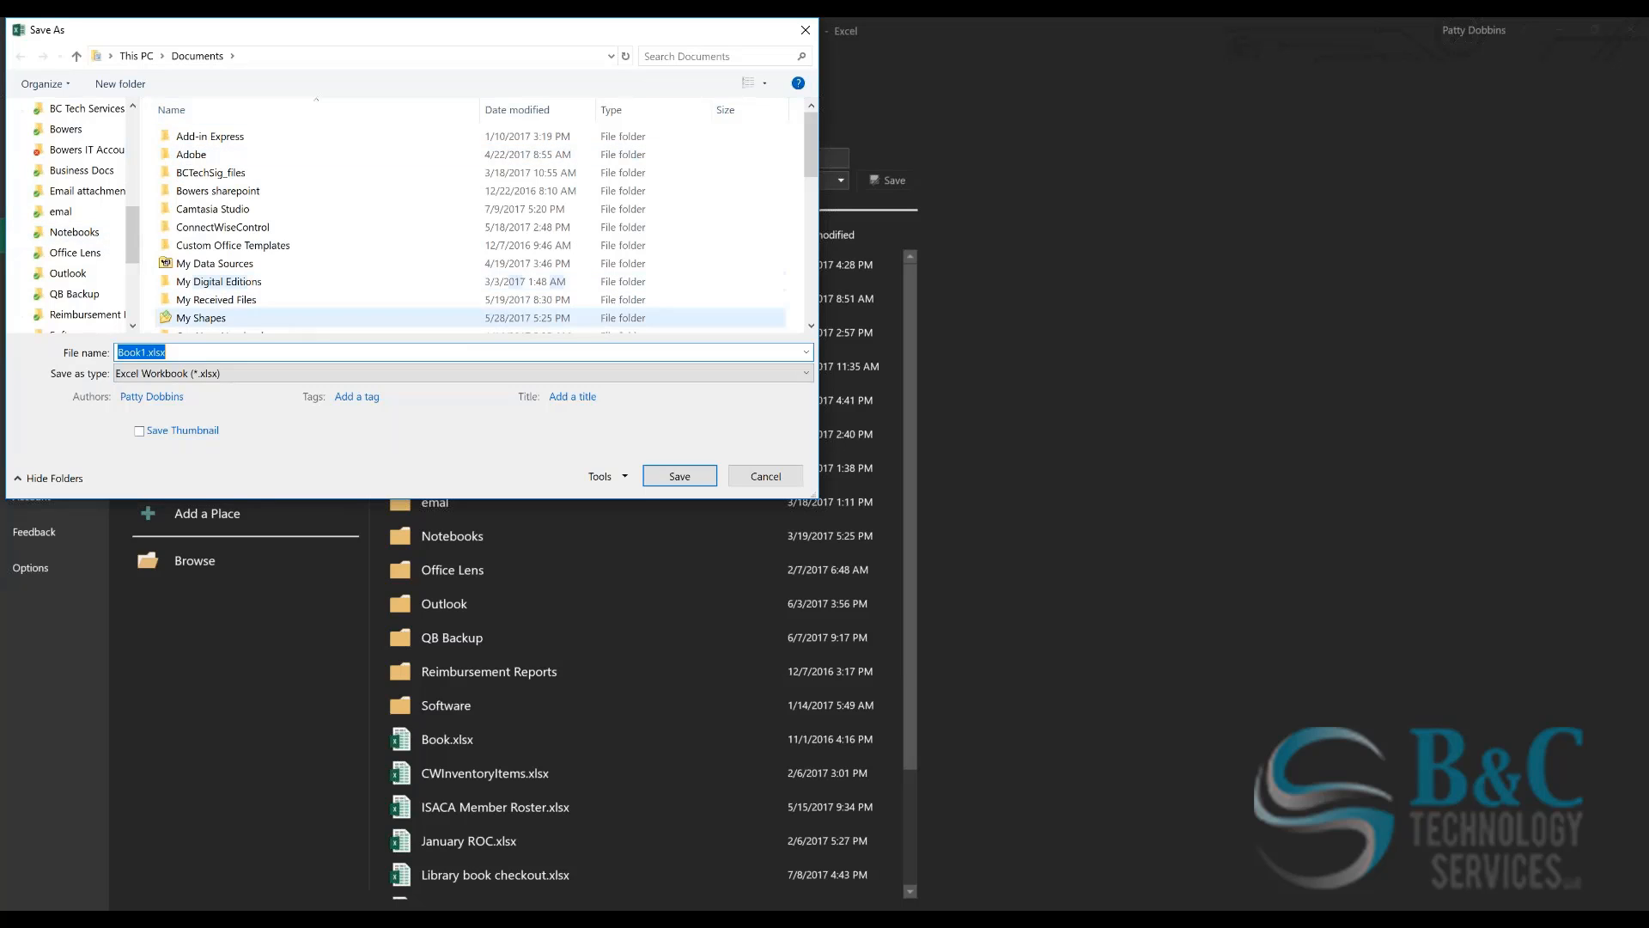
{"action": "left_click", "coordinate": [674, 473]}
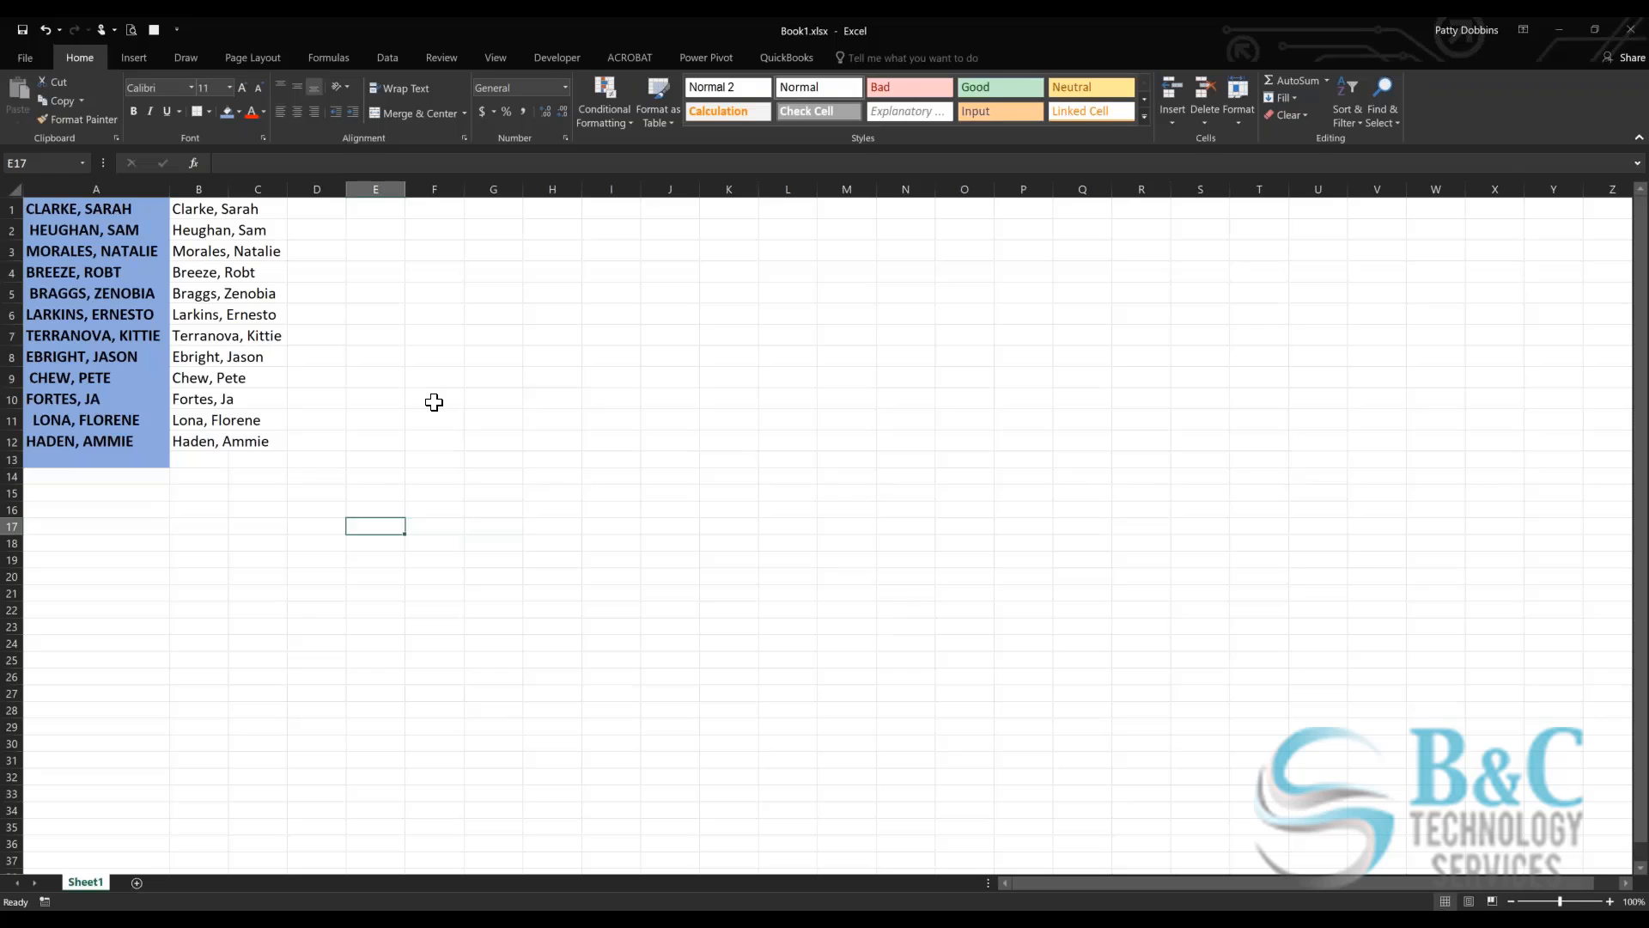
{"action": "left_click", "coordinate": [491, 377]}
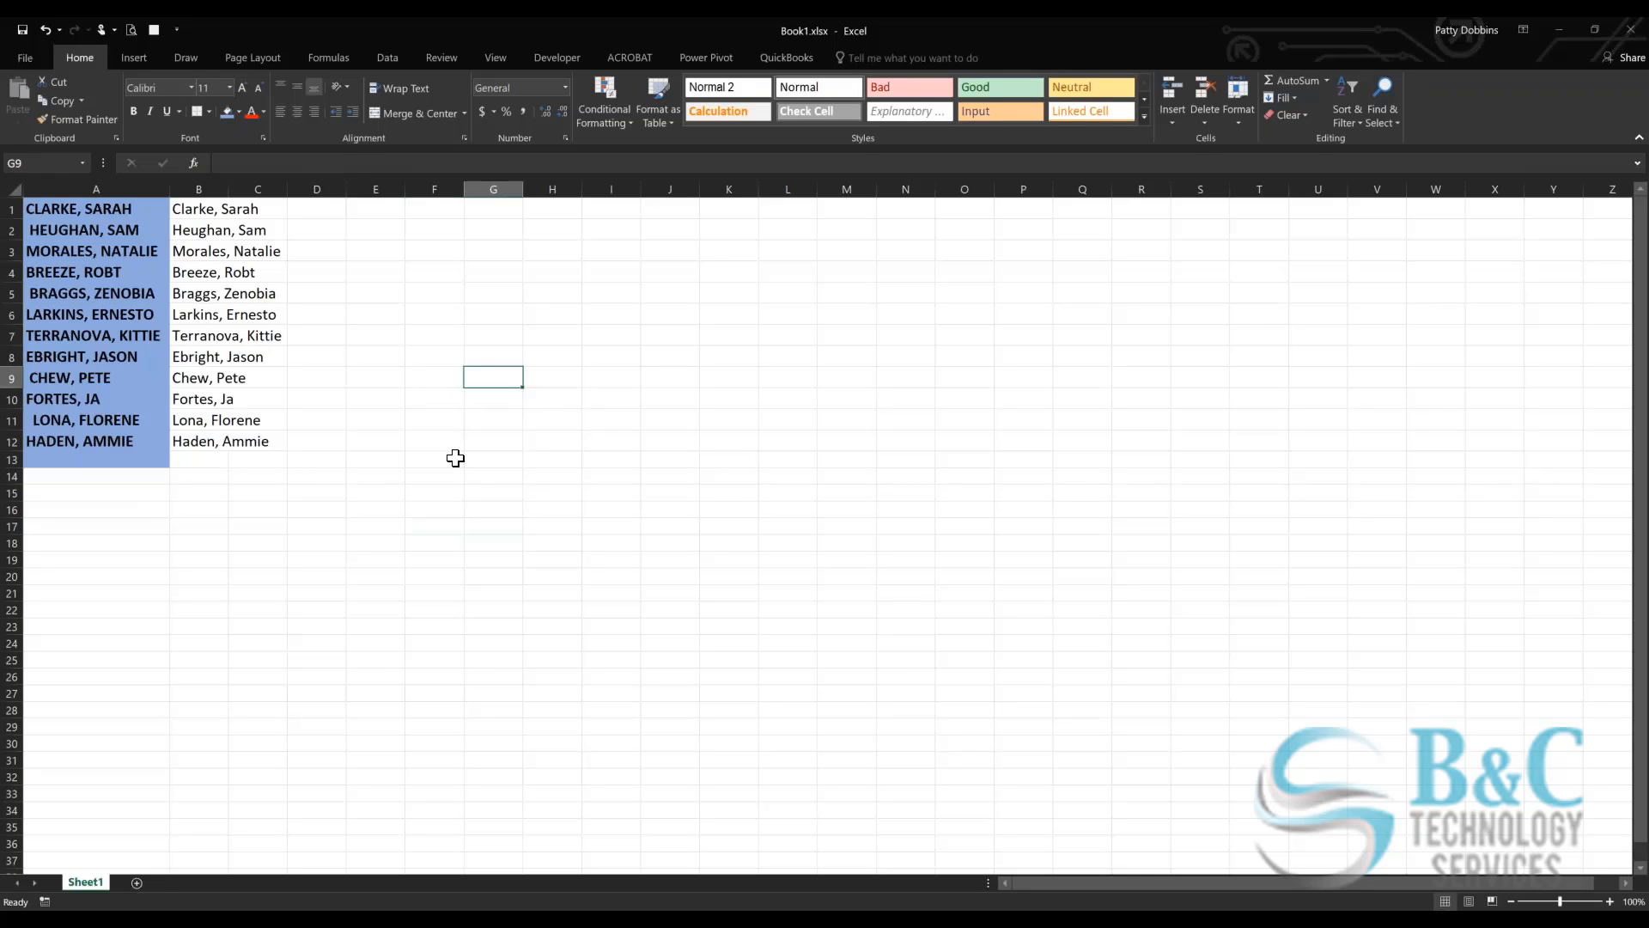
{"action": "left_click", "coordinate": [24, 56]}
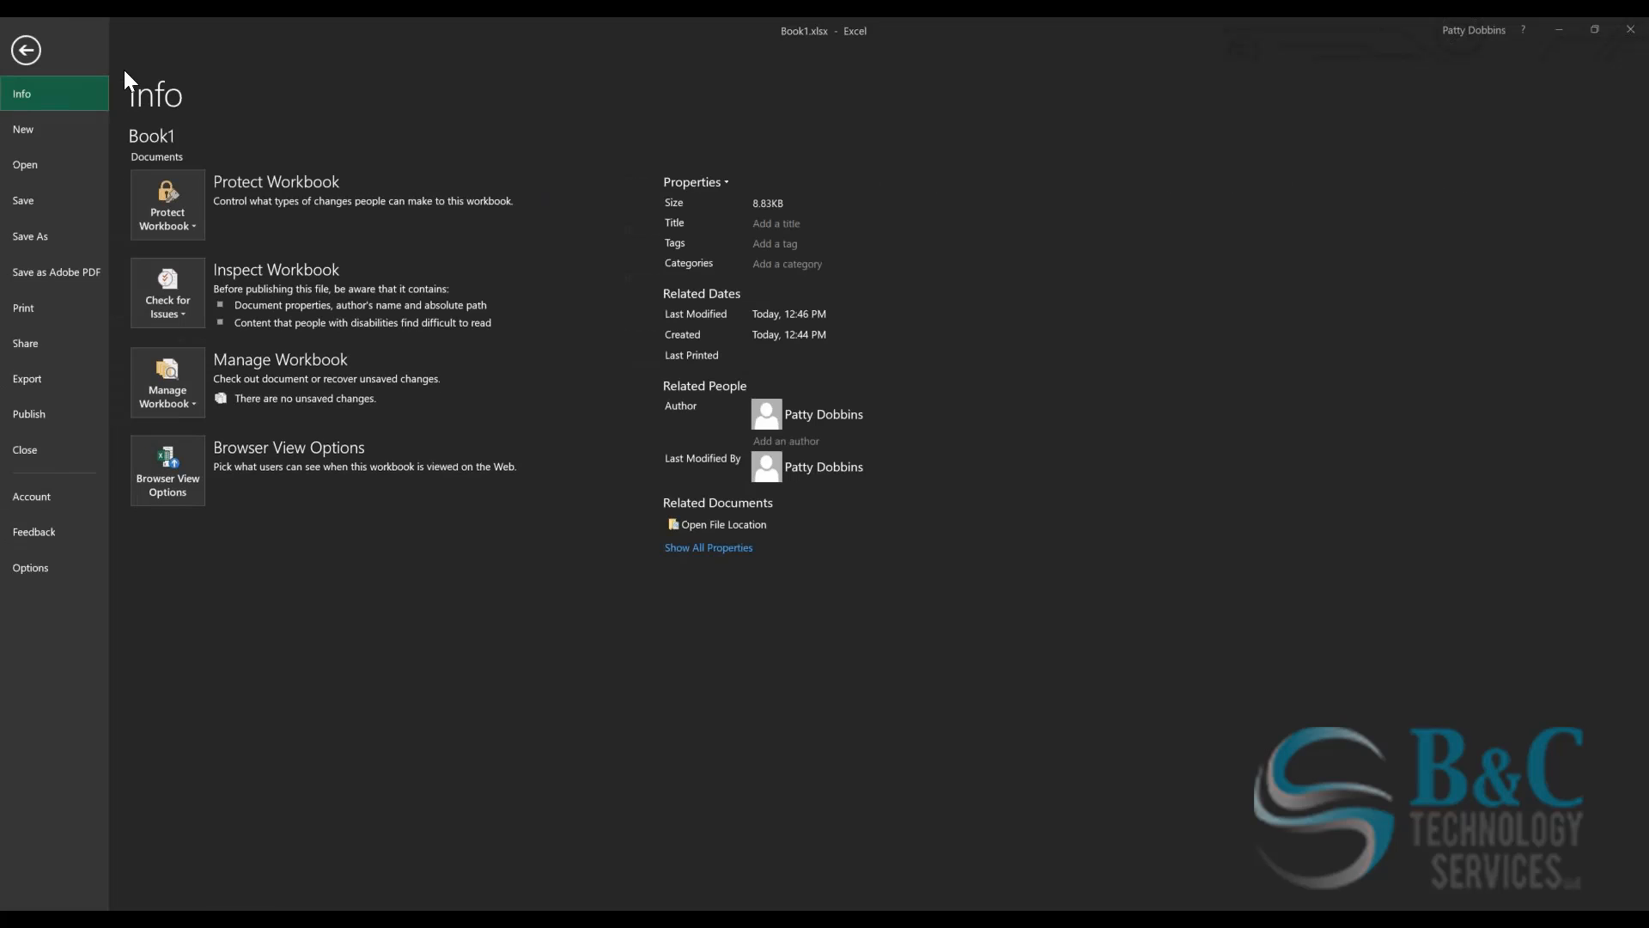
{"action": "left_click", "coordinate": [12, 44]}
{"action": "left_click", "coordinate": [423, 232]}
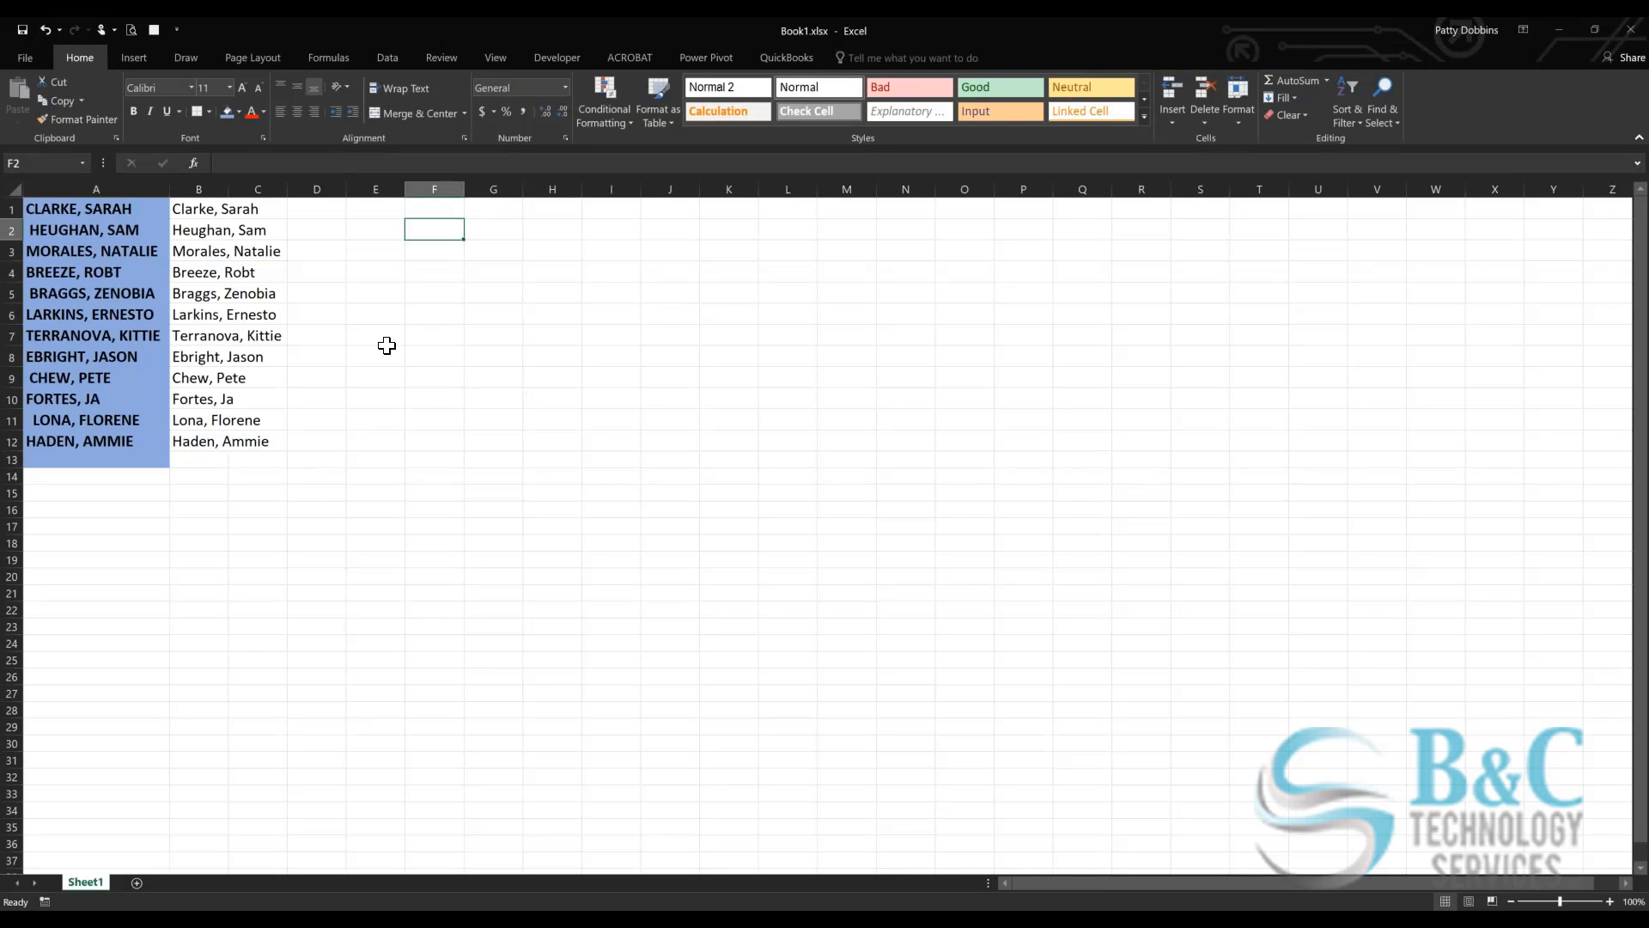
Step: Check the list of available macros for the one just recorded in PERSONAL.XLSB, and close the list
{"action": "left_click", "coordinate": [497, 58]}
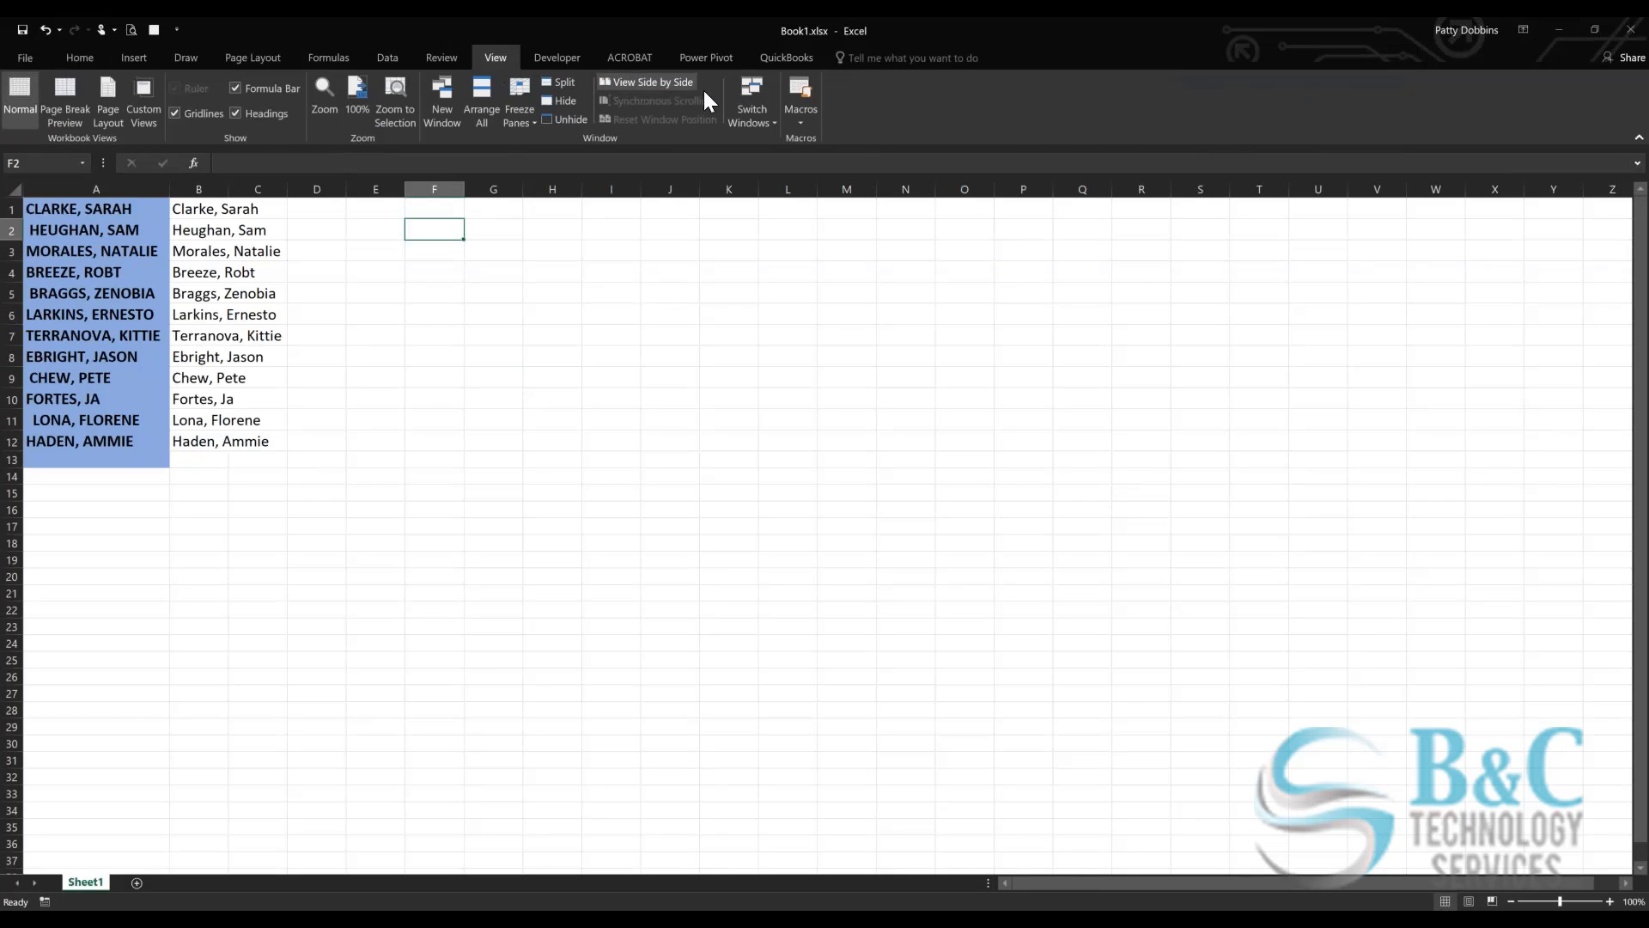
{"action": "left_click", "coordinate": [805, 118]}
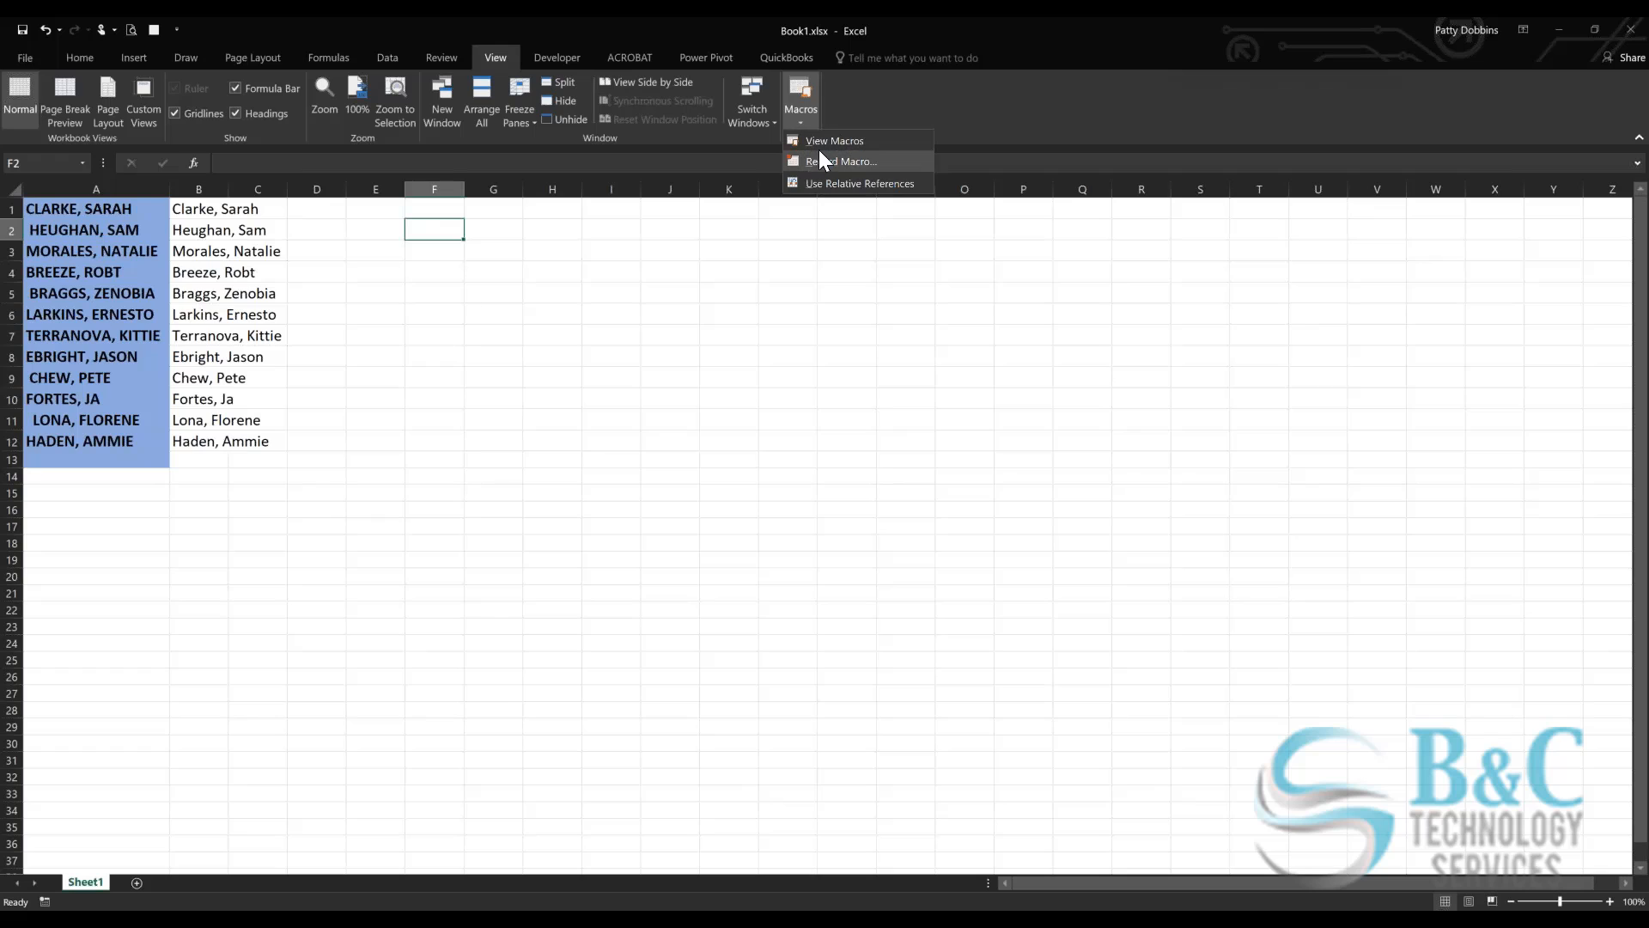
{"action": "left_click", "coordinate": [823, 142]}
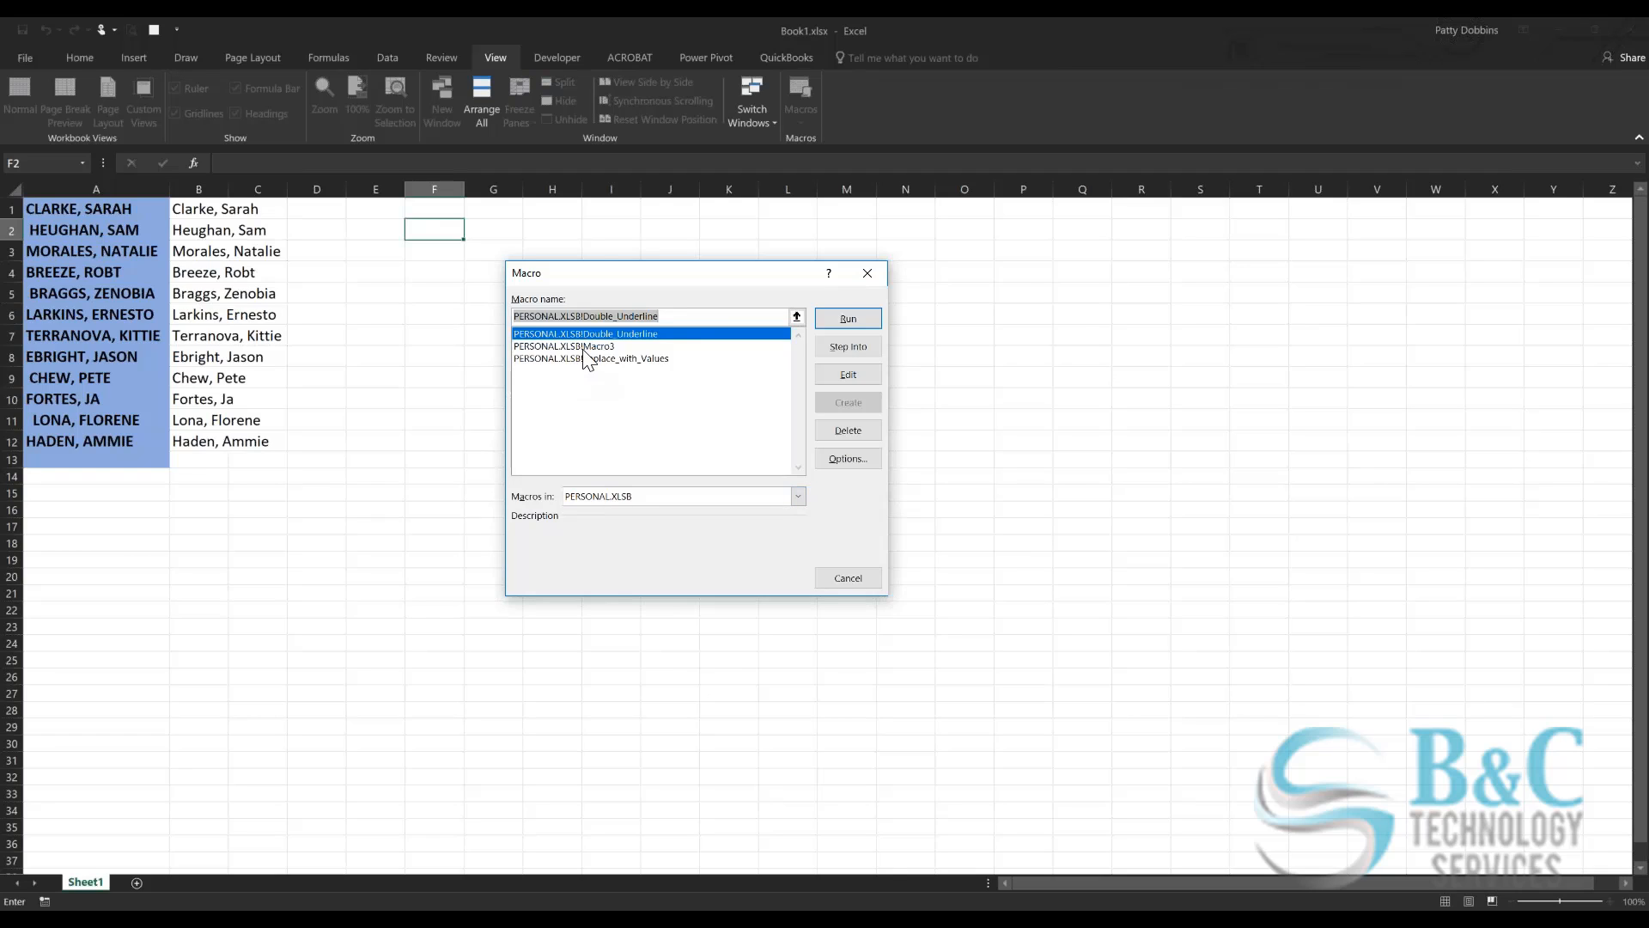
{"action": "key", "text": "Return"}
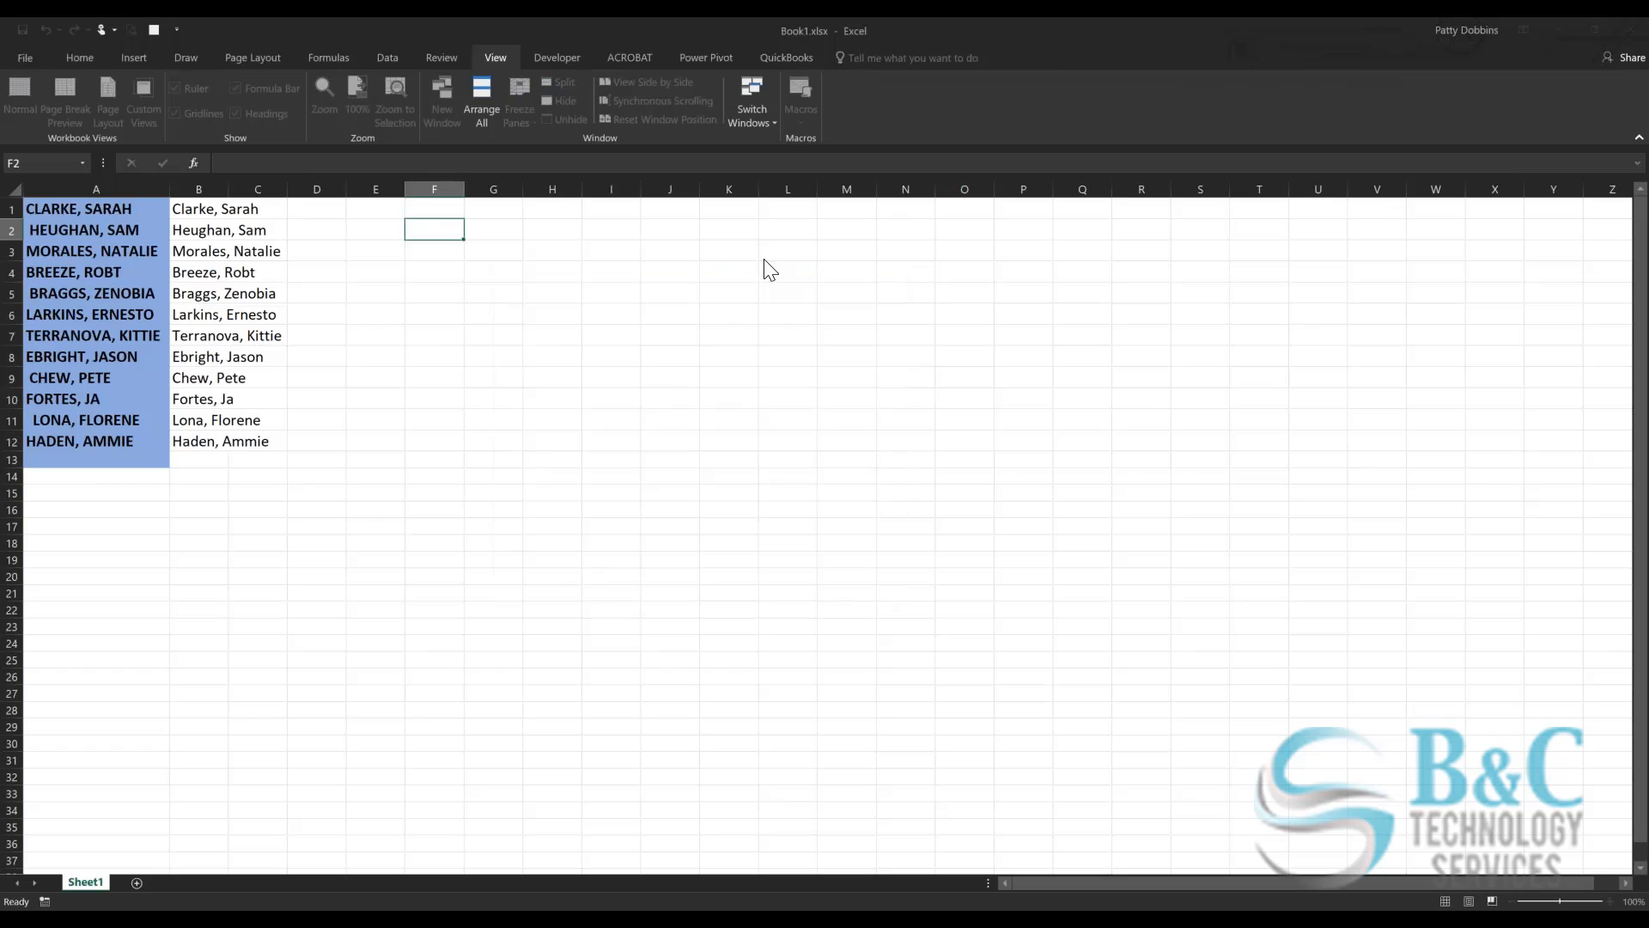
Step: Start recording another macro under the default name, stored in This Workbook
{"action": "left_click", "coordinate": [45, 901]}
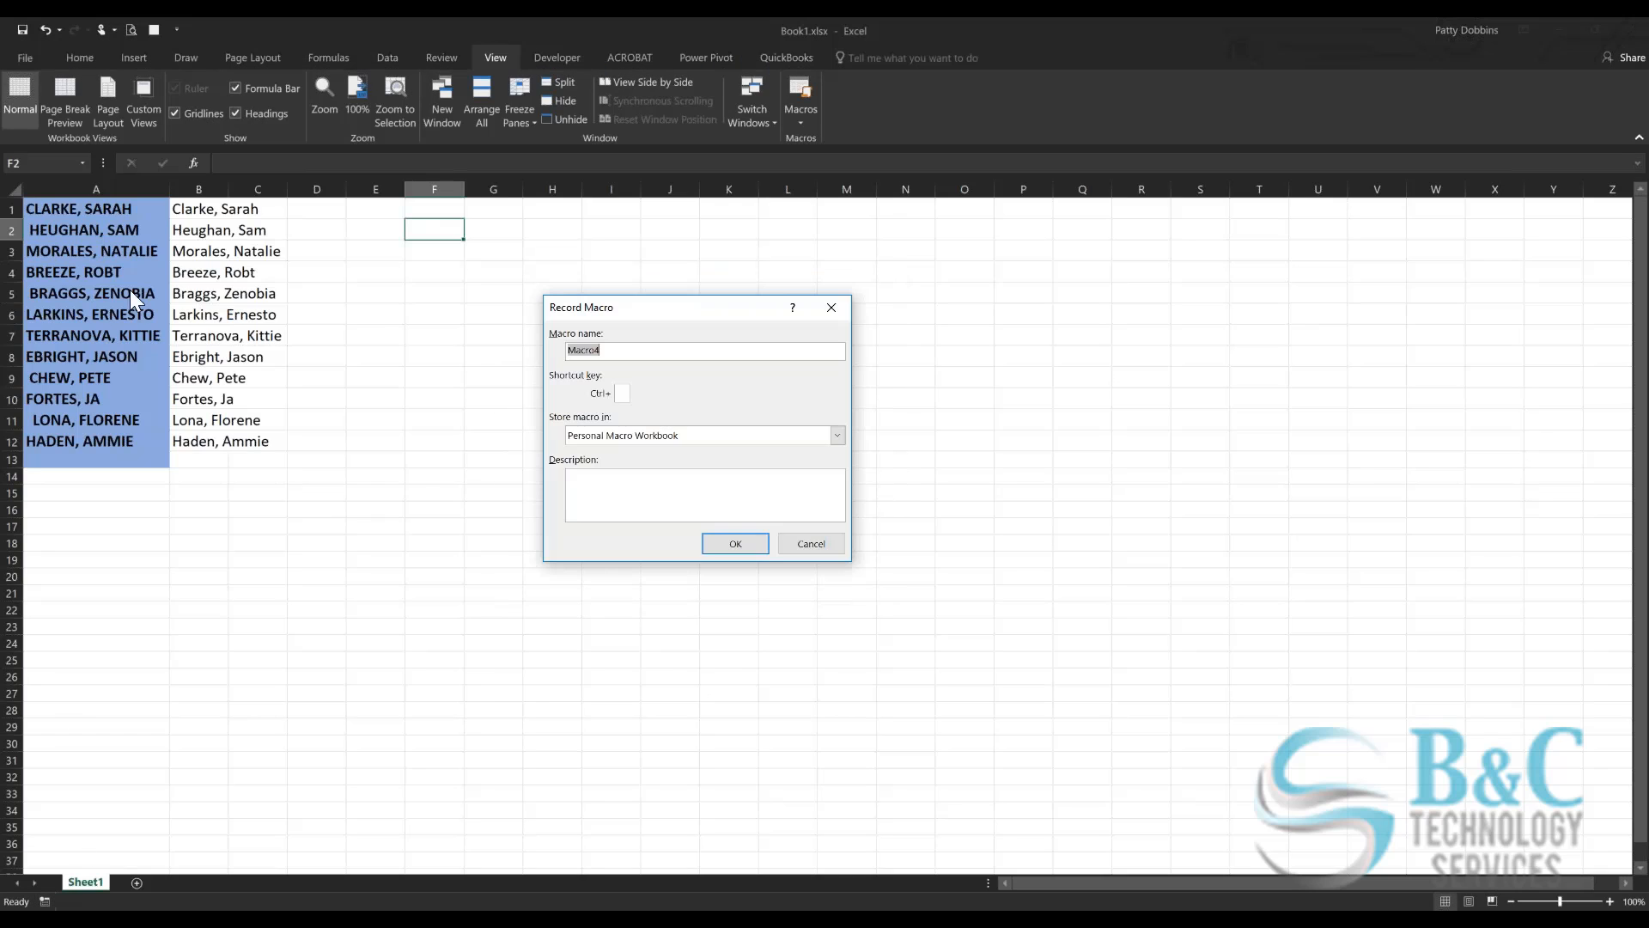
{"action": "left_click", "coordinate": [667, 434]}
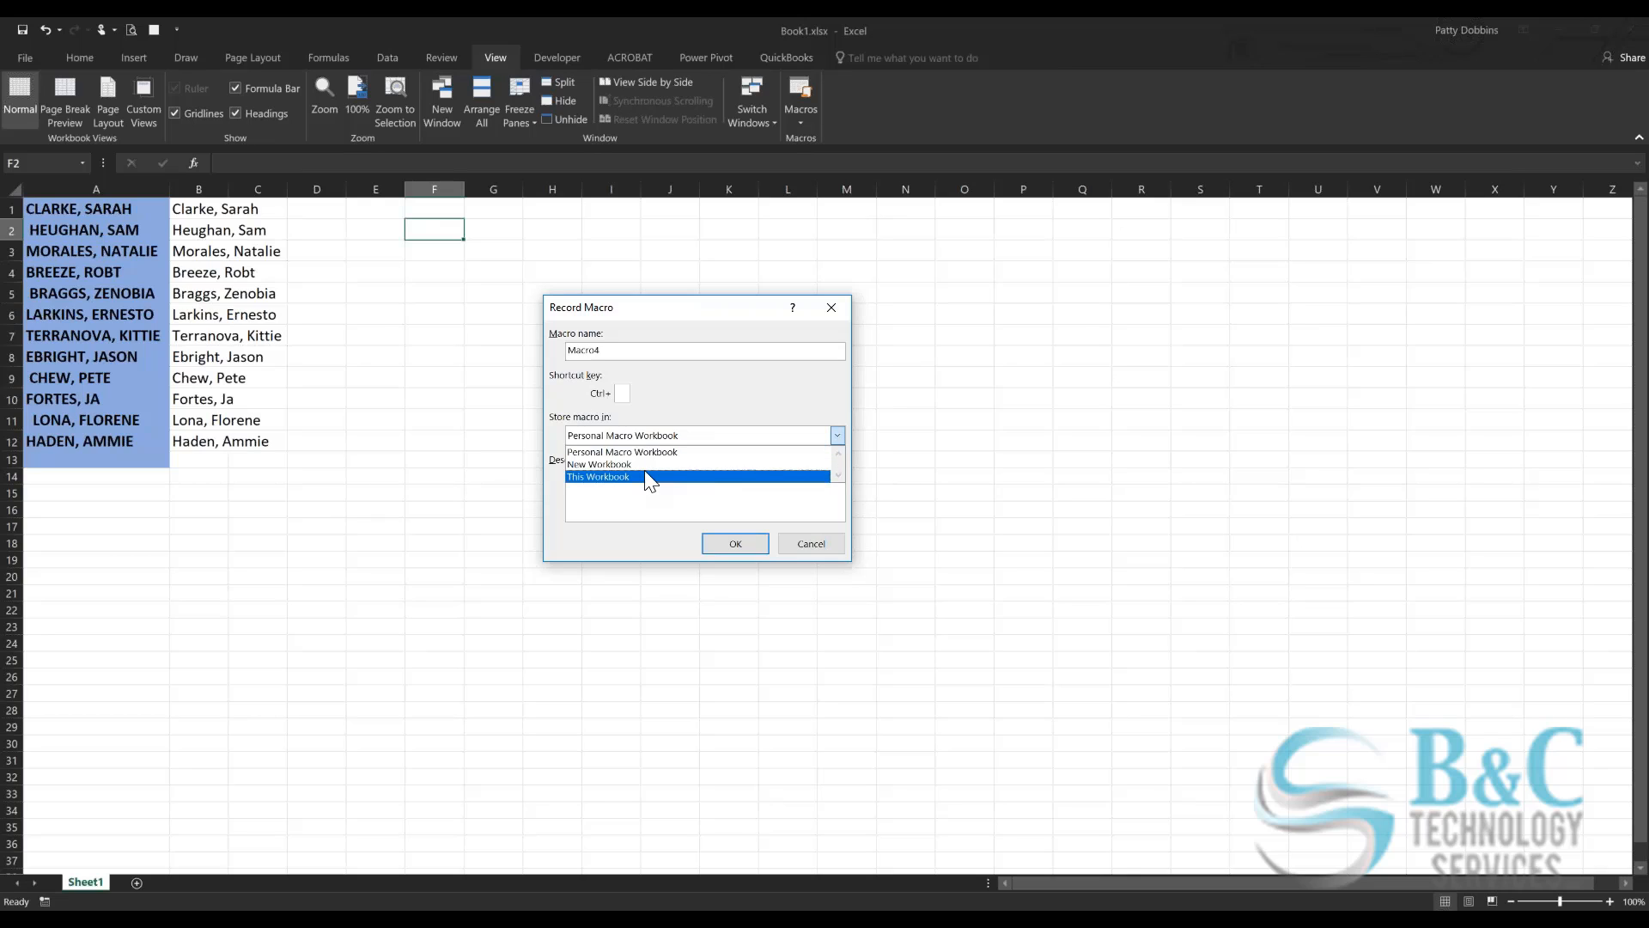
{"action": "left_click", "coordinate": [650, 476]}
{"action": "left_click", "coordinate": [712, 541]}
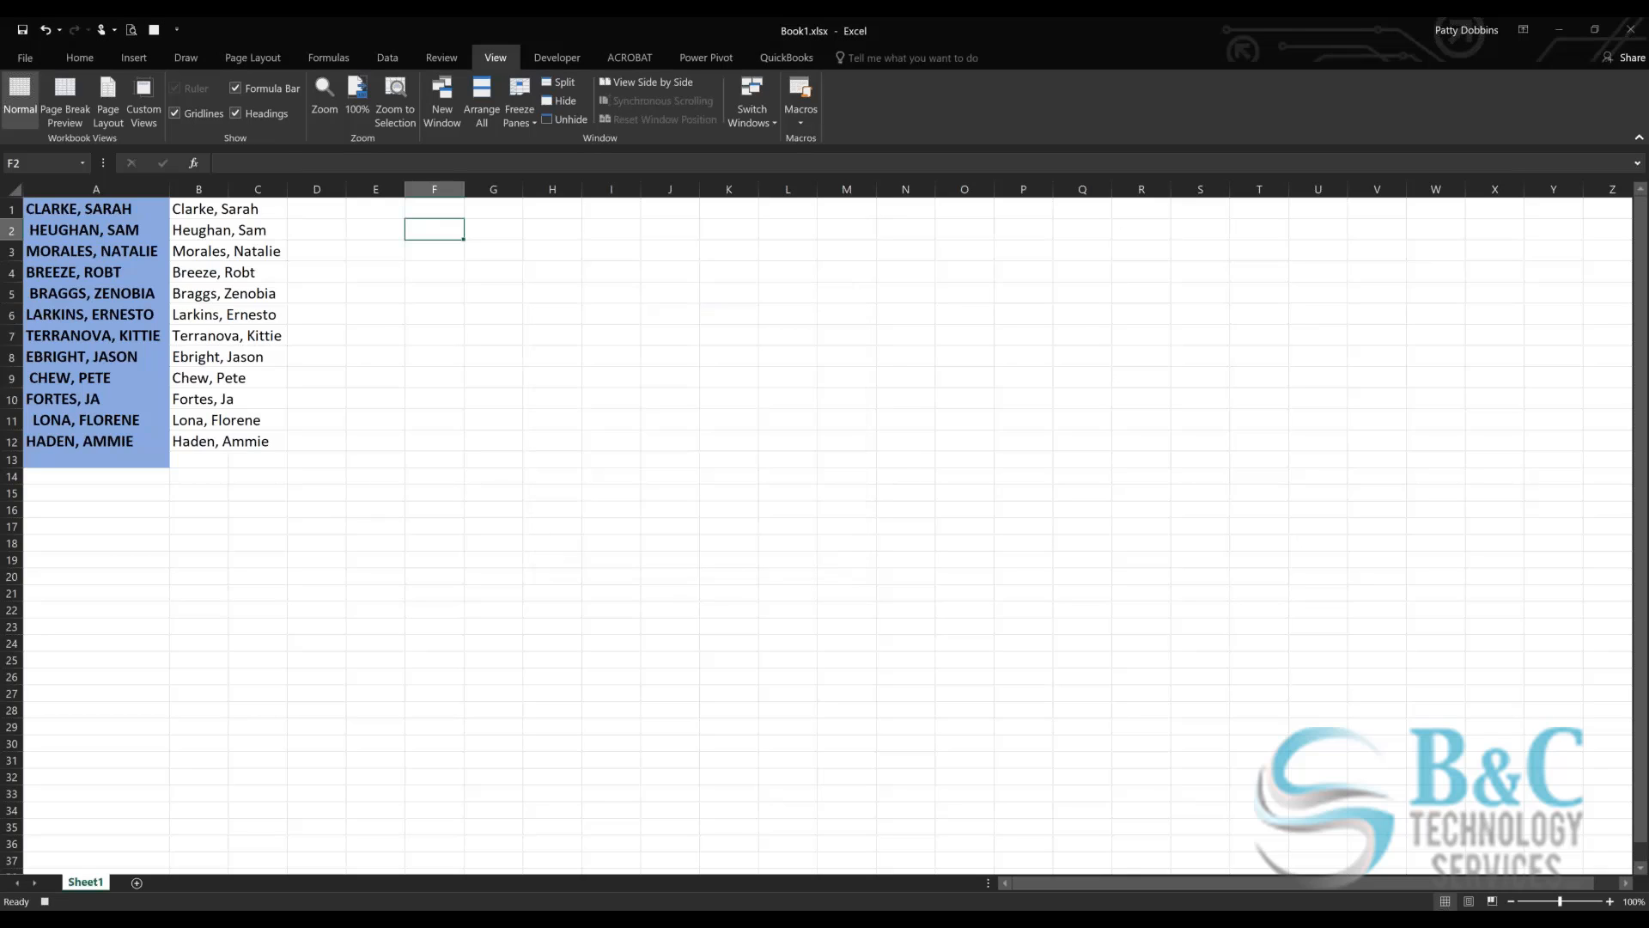
Step: Apply a blue fill and bold formatting to cells B1:B11 while the macro is recording
{"action": "left_click_drag", "start_coordinate": [206, 209], "coordinate": [228, 422]}
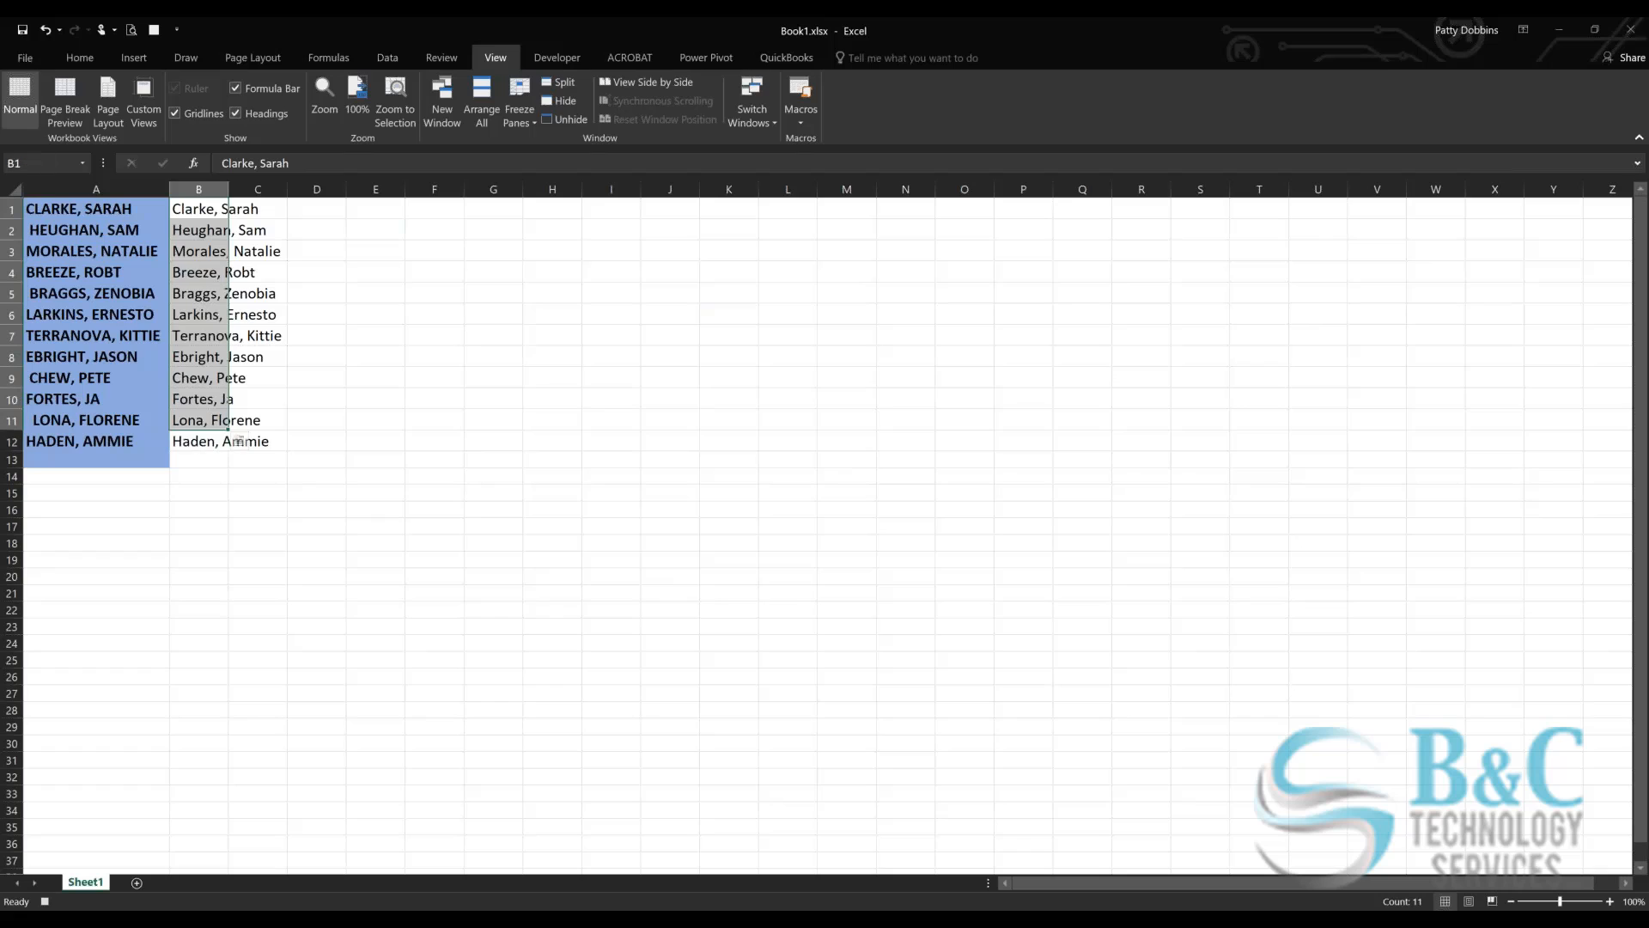
{"action": "left_click", "coordinate": [81, 55]}
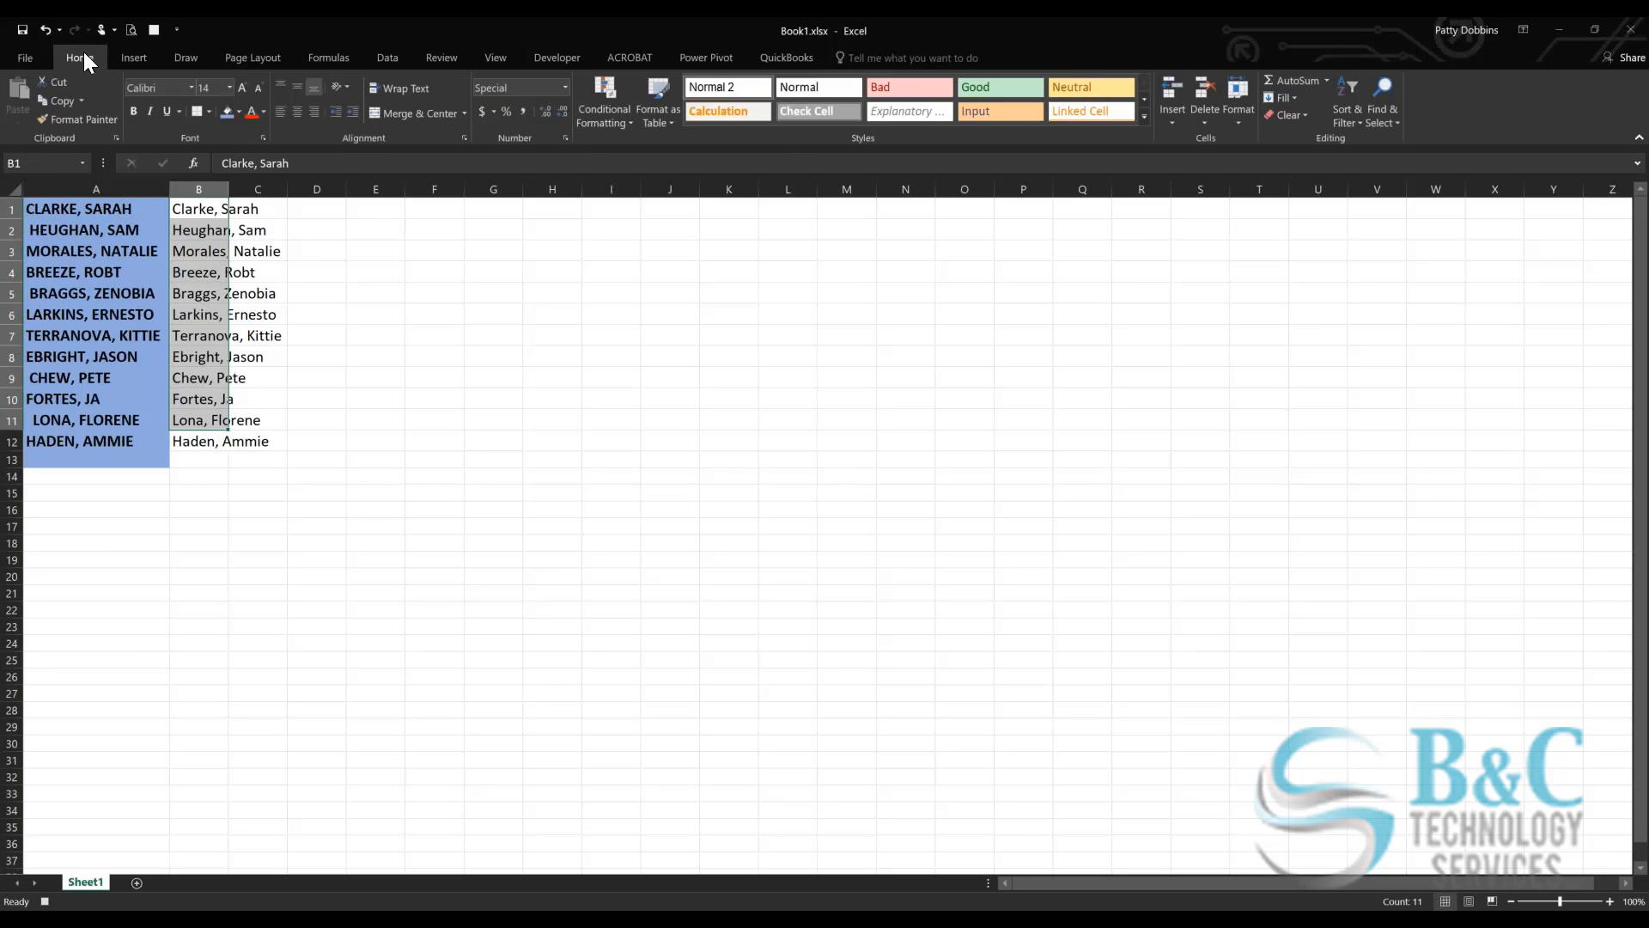
{"action": "left_click", "coordinate": [228, 112]}
{"action": "left_click", "coordinate": [134, 111]}
{"action": "left_click", "coordinate": [316, 356]}
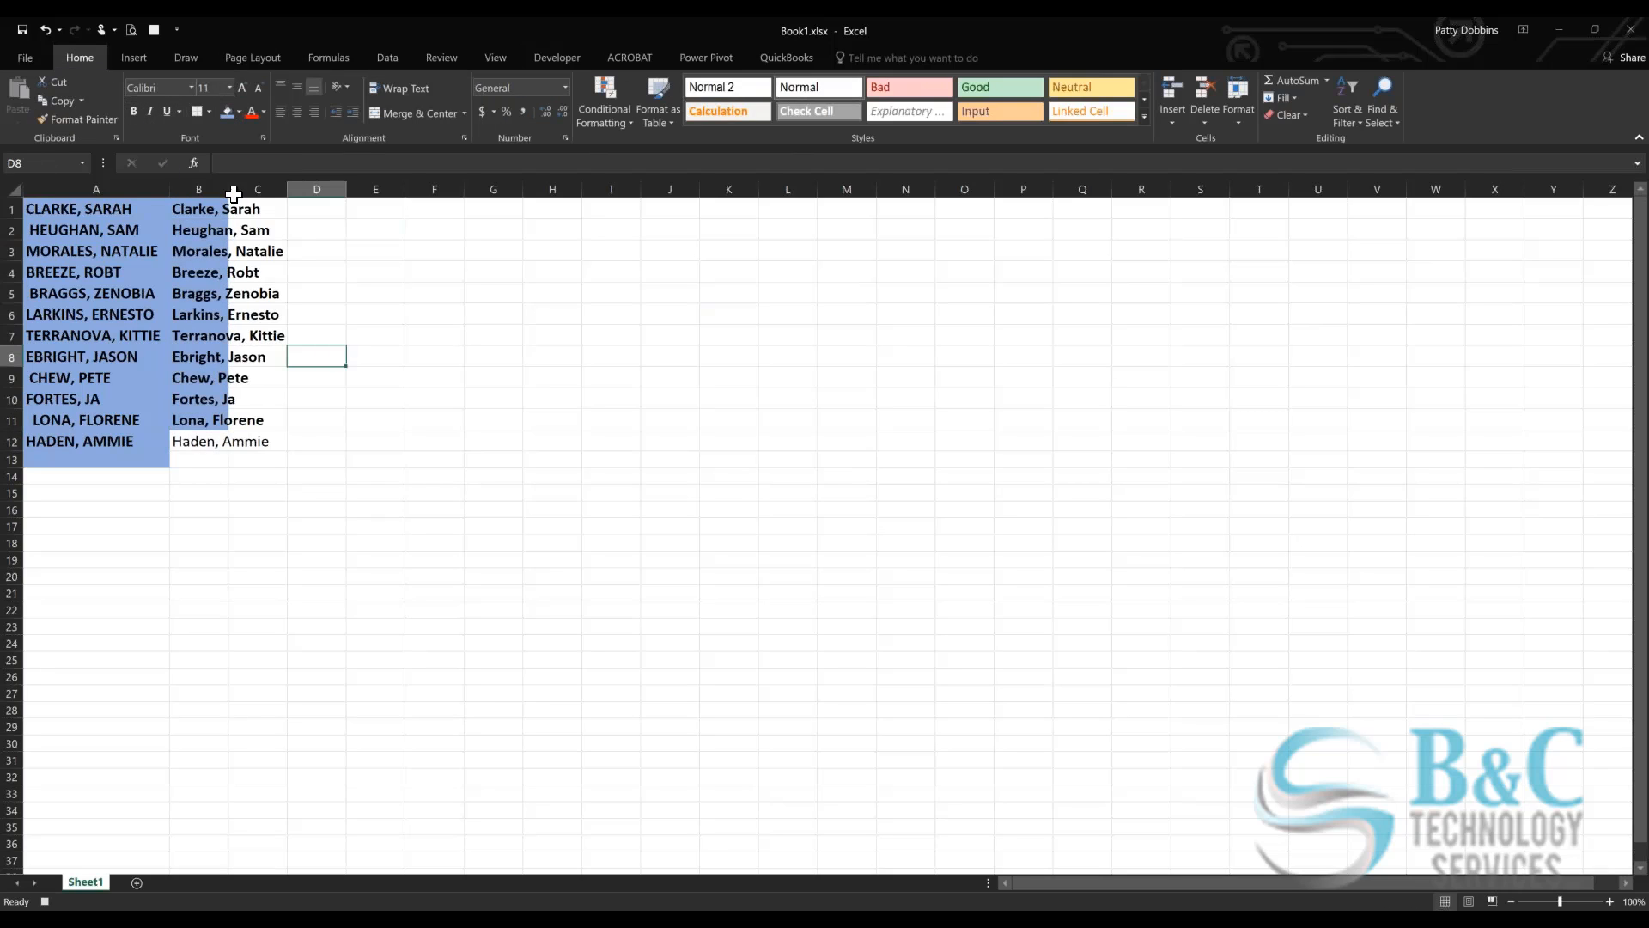
Step: Save the workbook as Book1.xlsm in the Documents folder, using the Excel Macro-Enabled Workbook (*.xlsm) type
{"action": "left_click", "coordinate": [33, 58]}
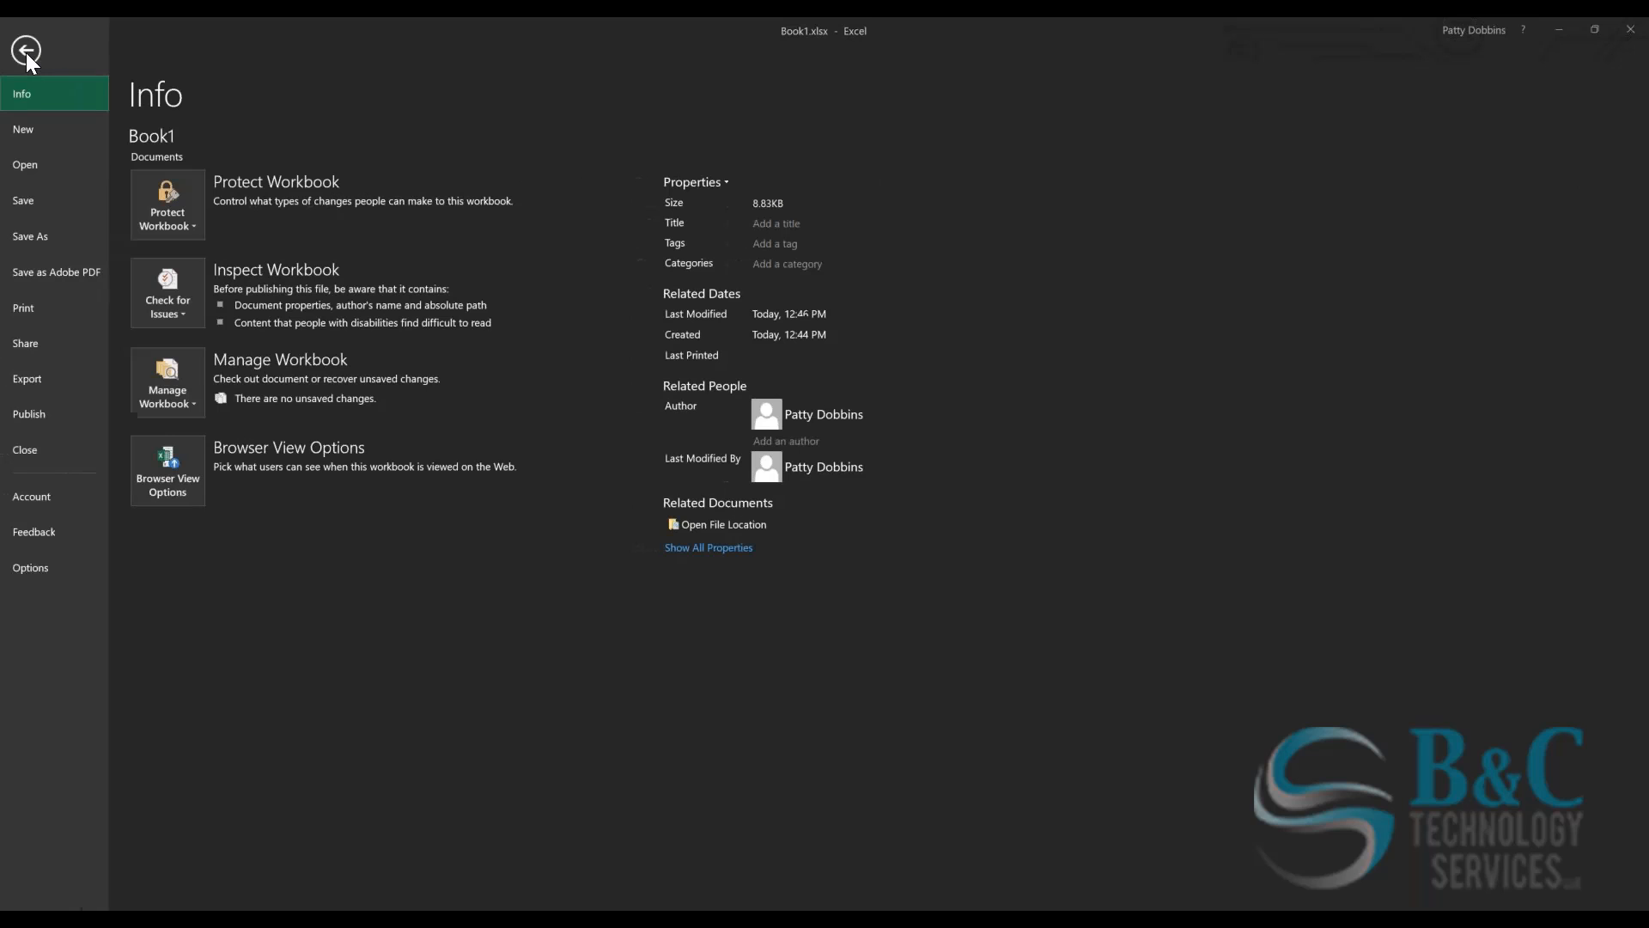
{"action": "left_click", "coordinate": [24, 199]}
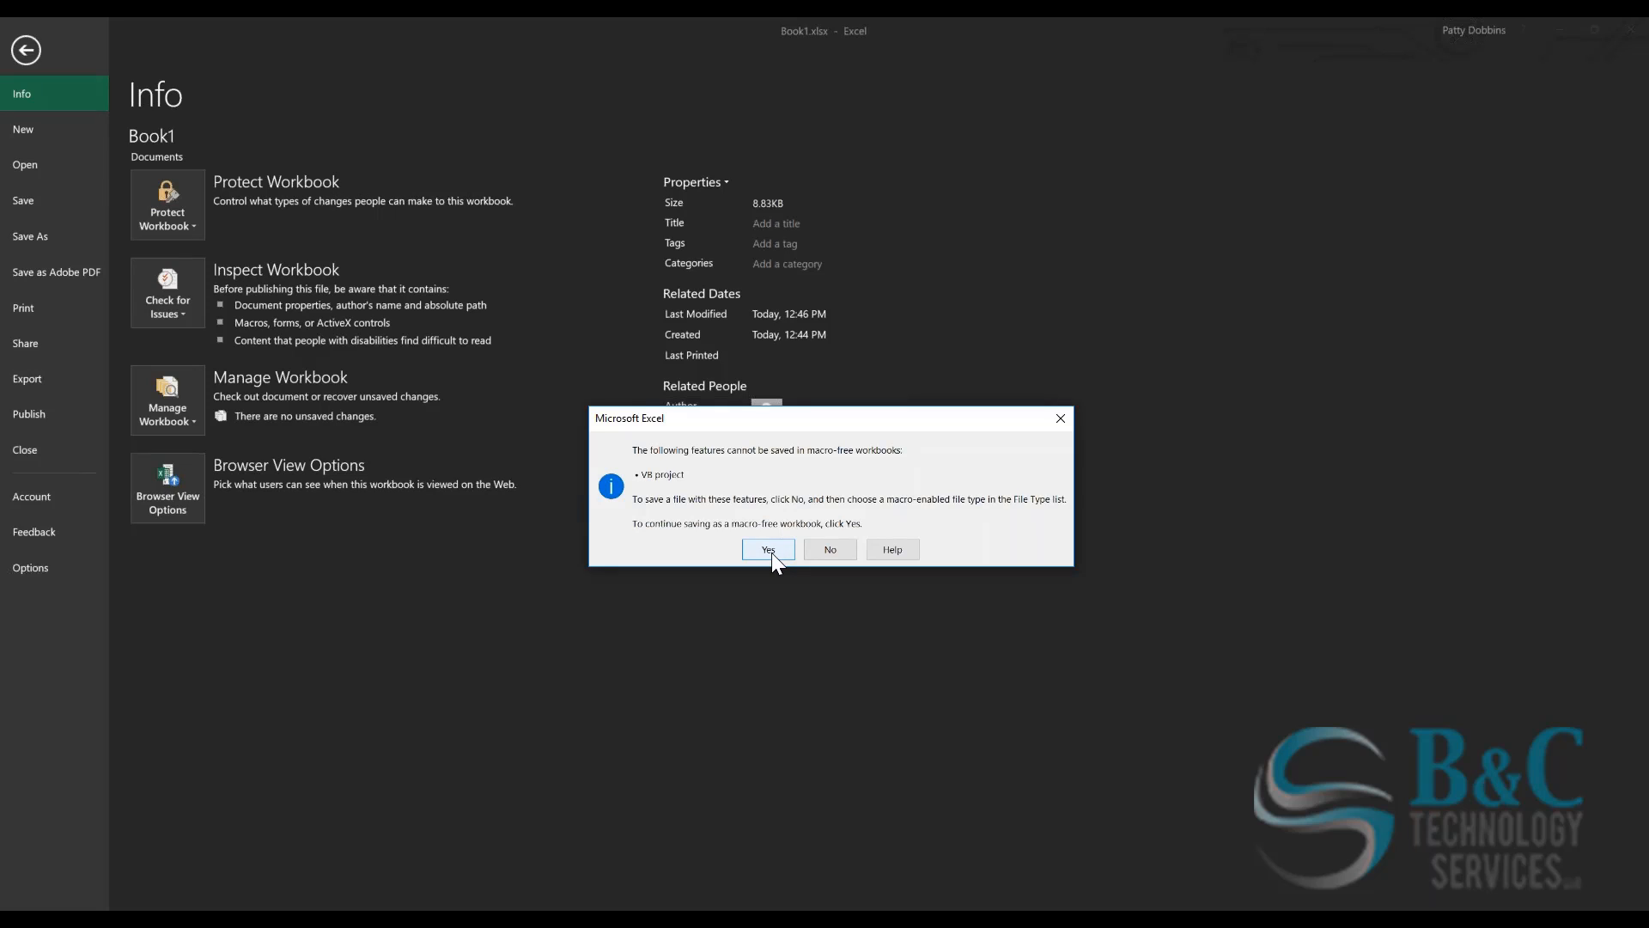
{"action": "left_click", "coordinate": [833, 547]}
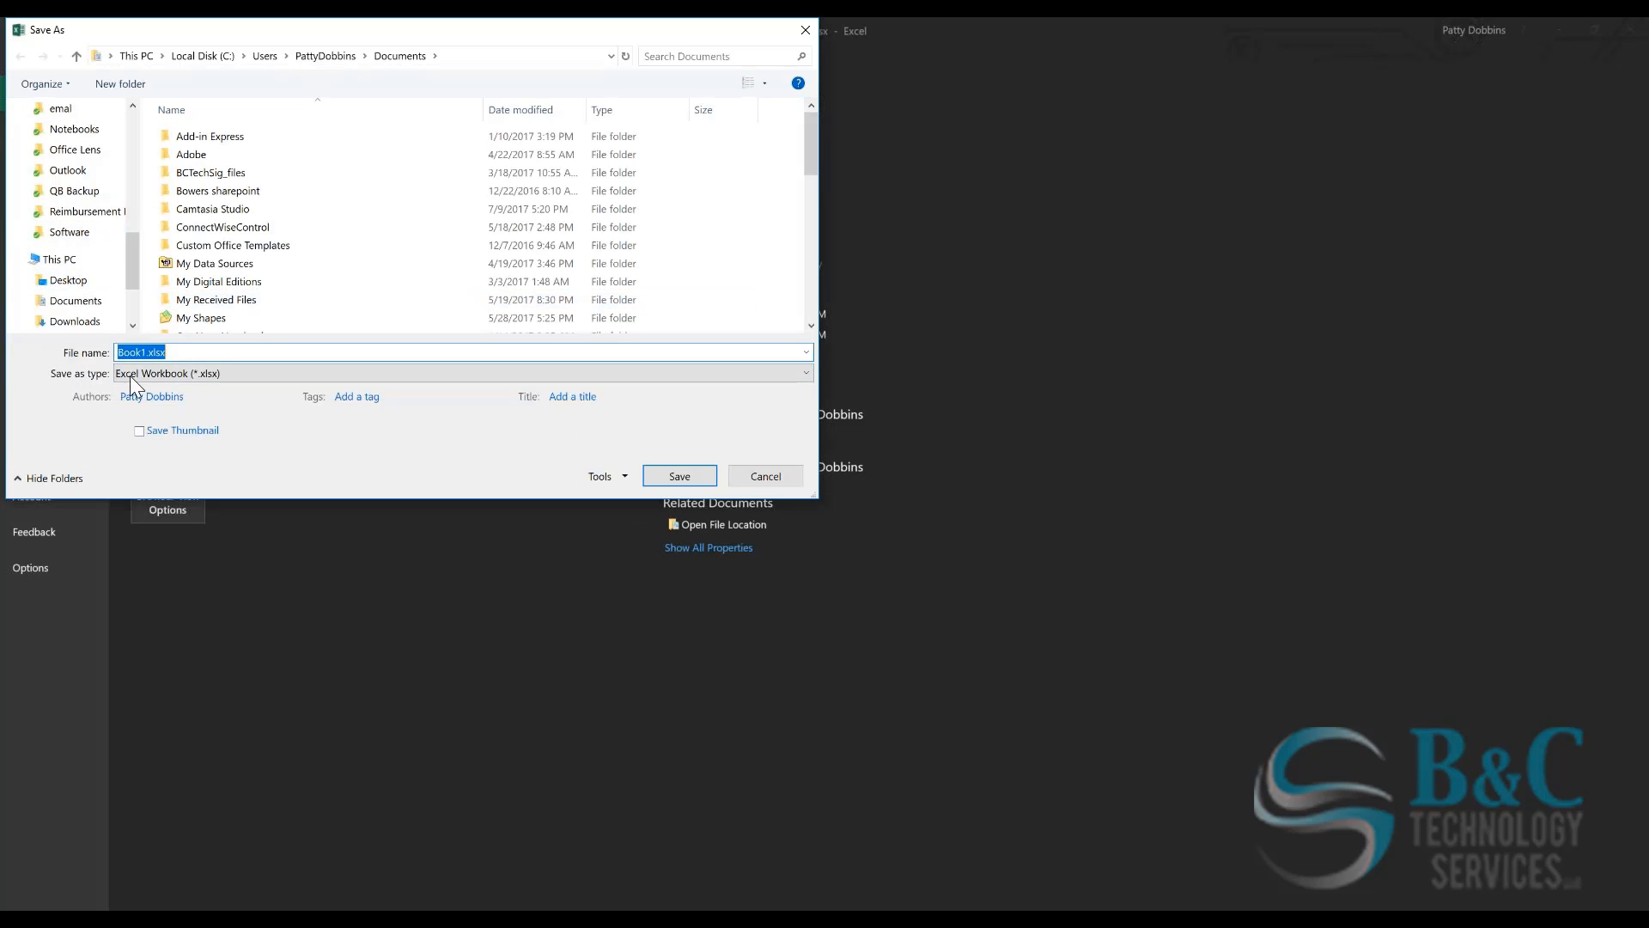
{"action": "left_click", "coordinate": [159, 373]}
{"action": "left_click", "coordinate": [162, 405]}
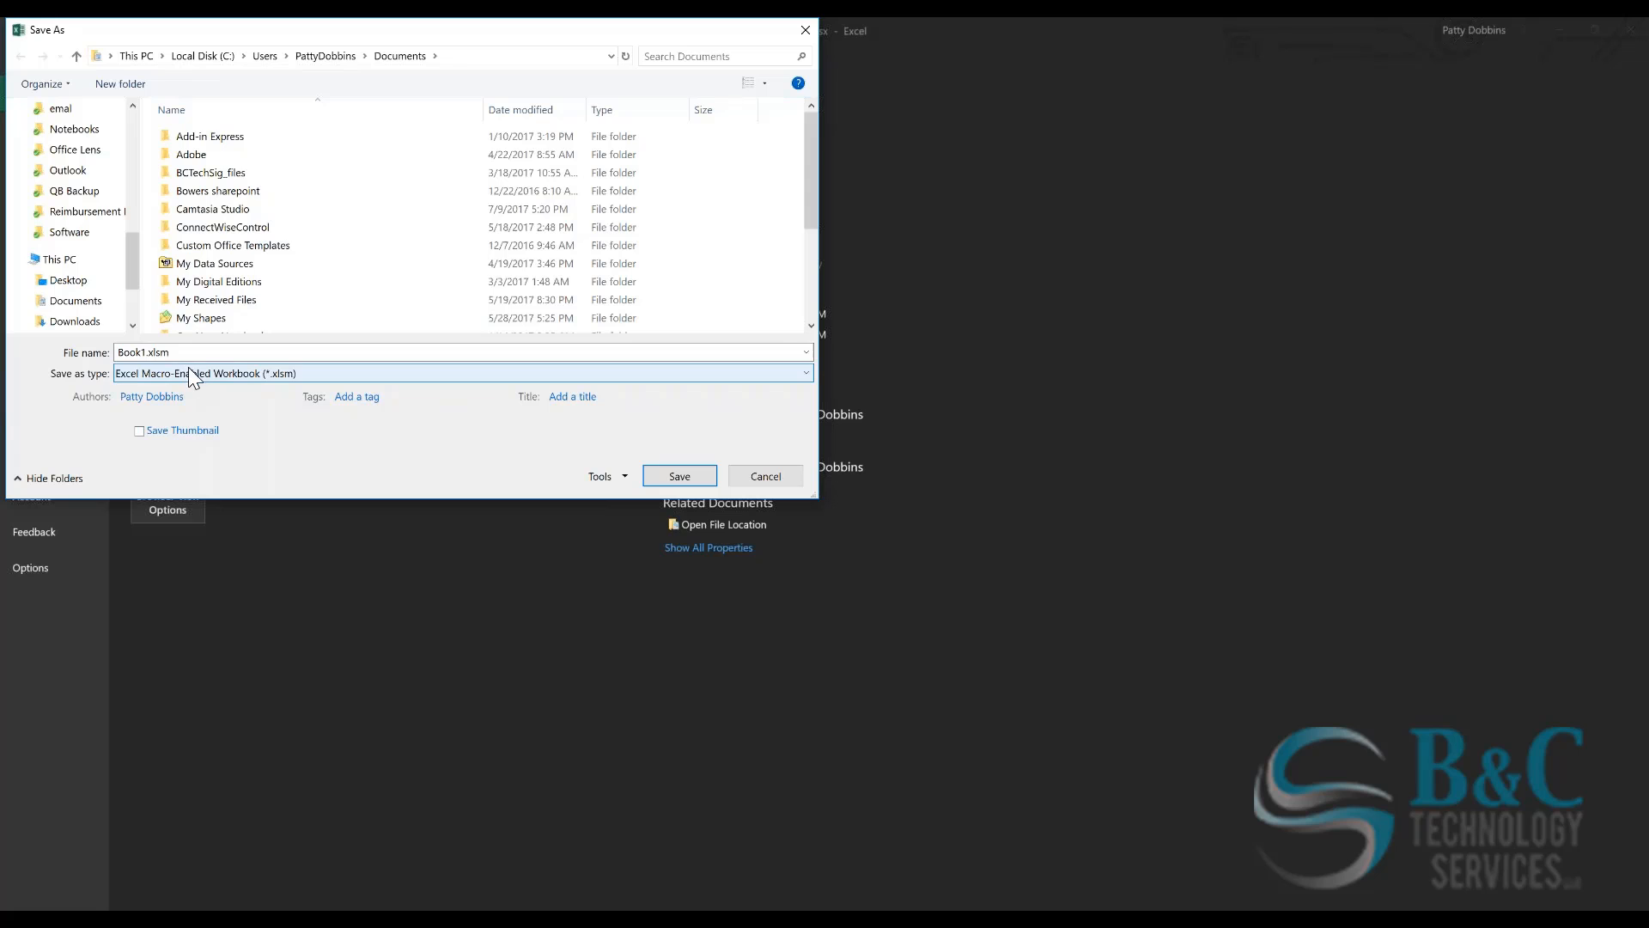
{"action": "left_click", "coordinate": [732, 475]}
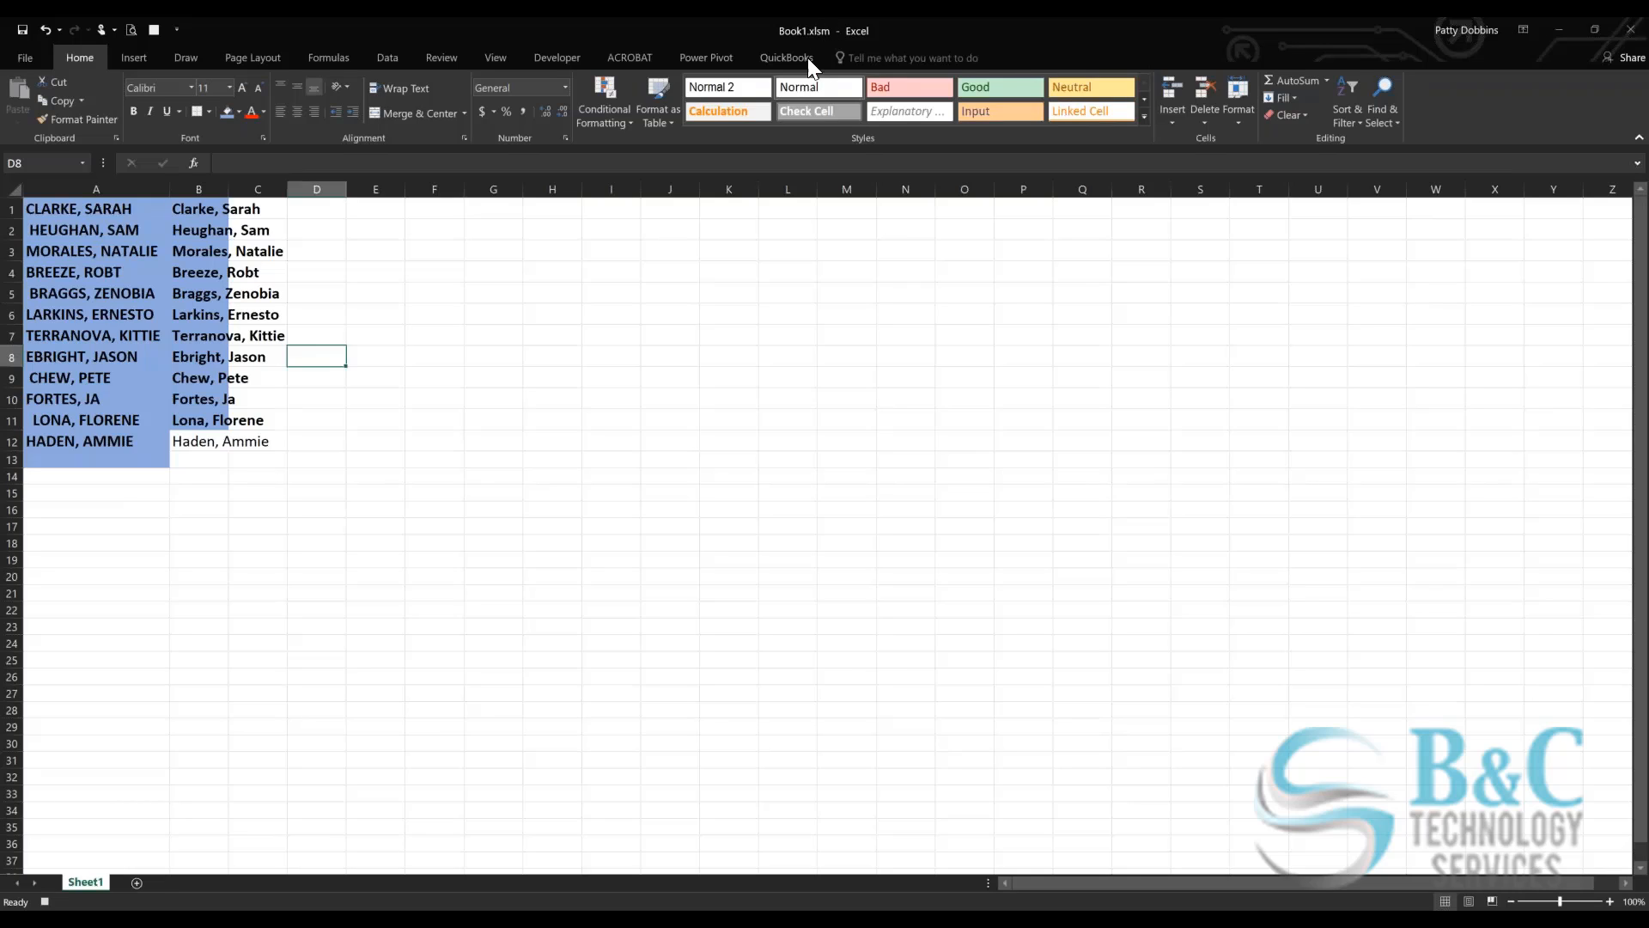
{"action": "left_click", "coordinate": [606, 402]}
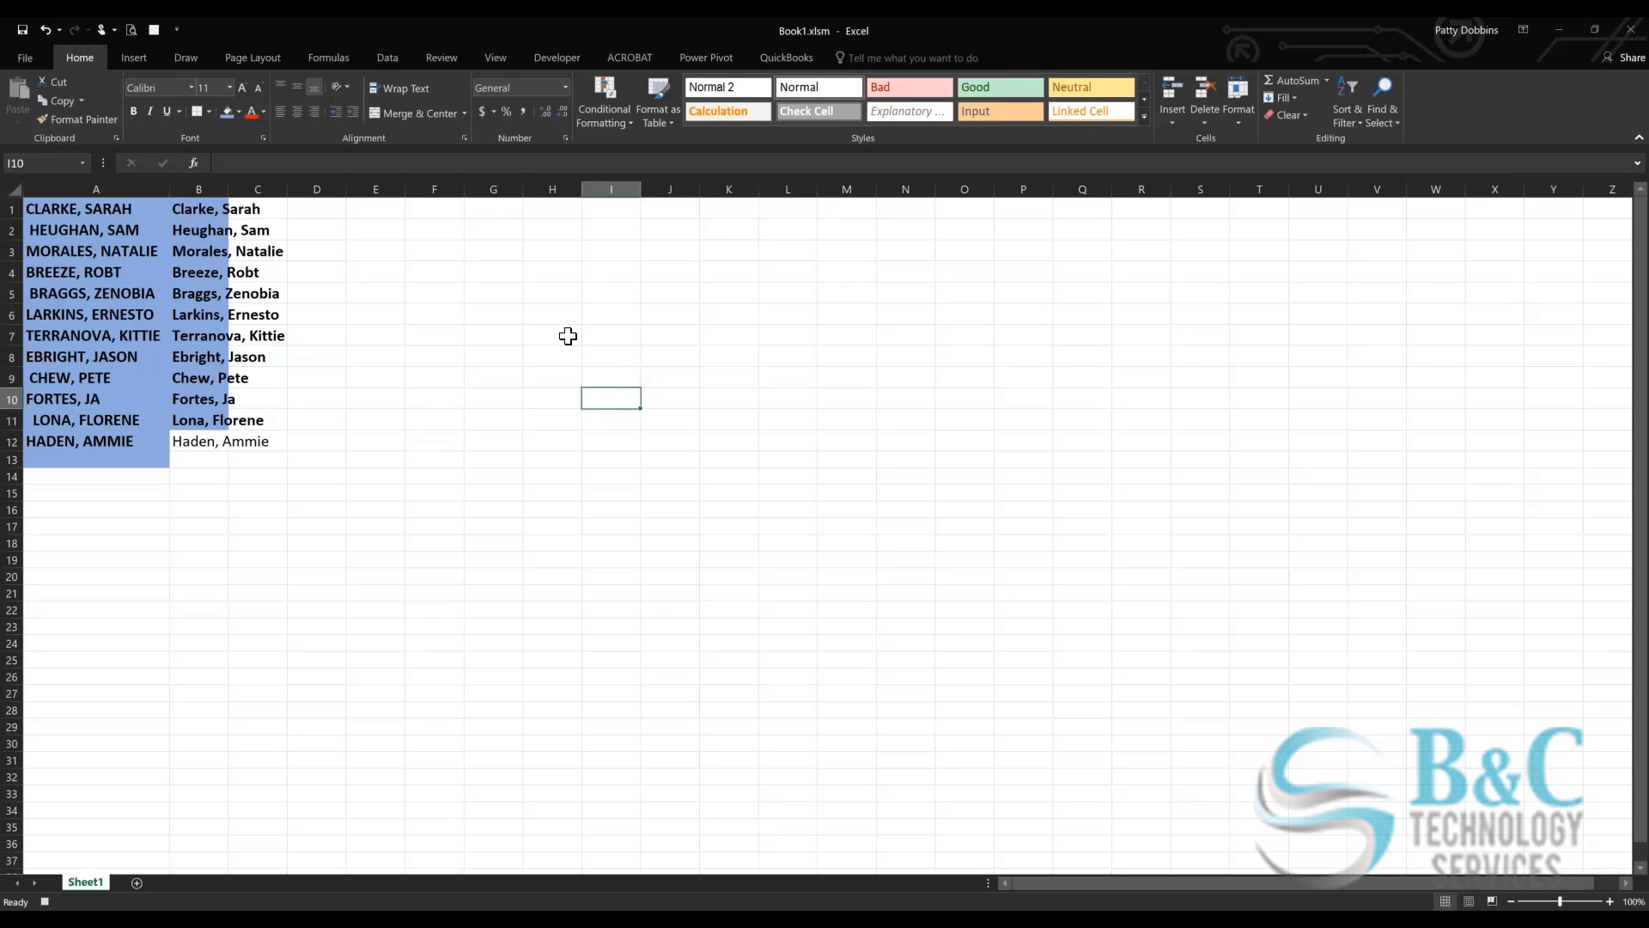
Step: Examine where the Developer tab is enabled in the ribbon customization options, and close them without changes
{"action": "left_click", "coordinate": [556, 54]}
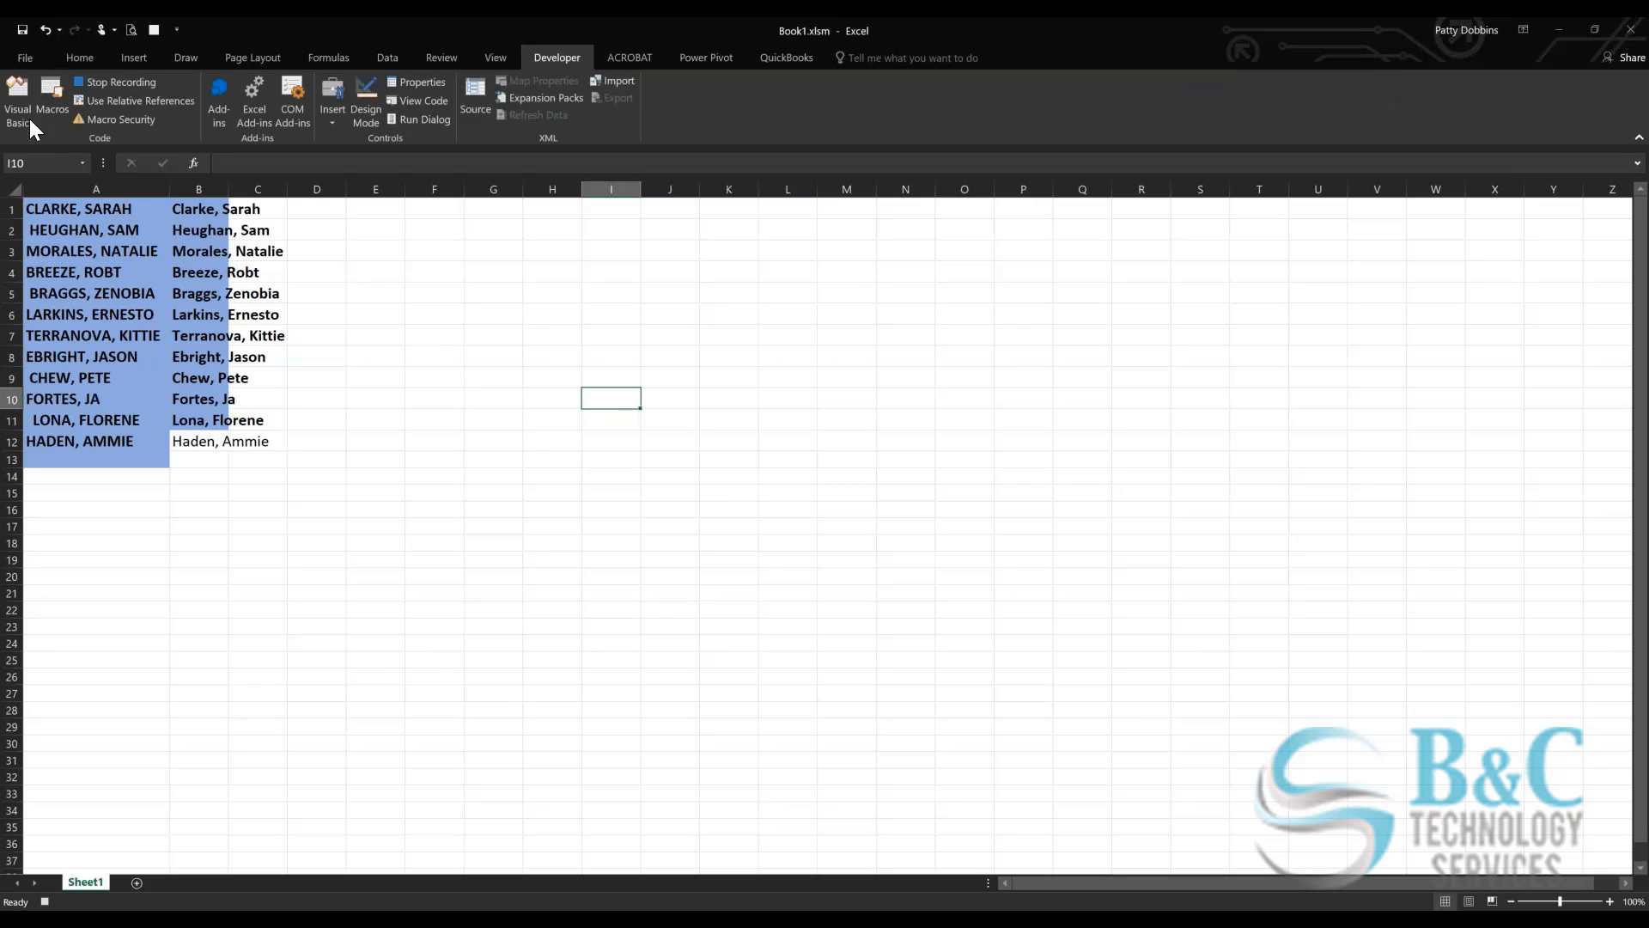
{"action": "right_click", "coordinate": [680, 125]}
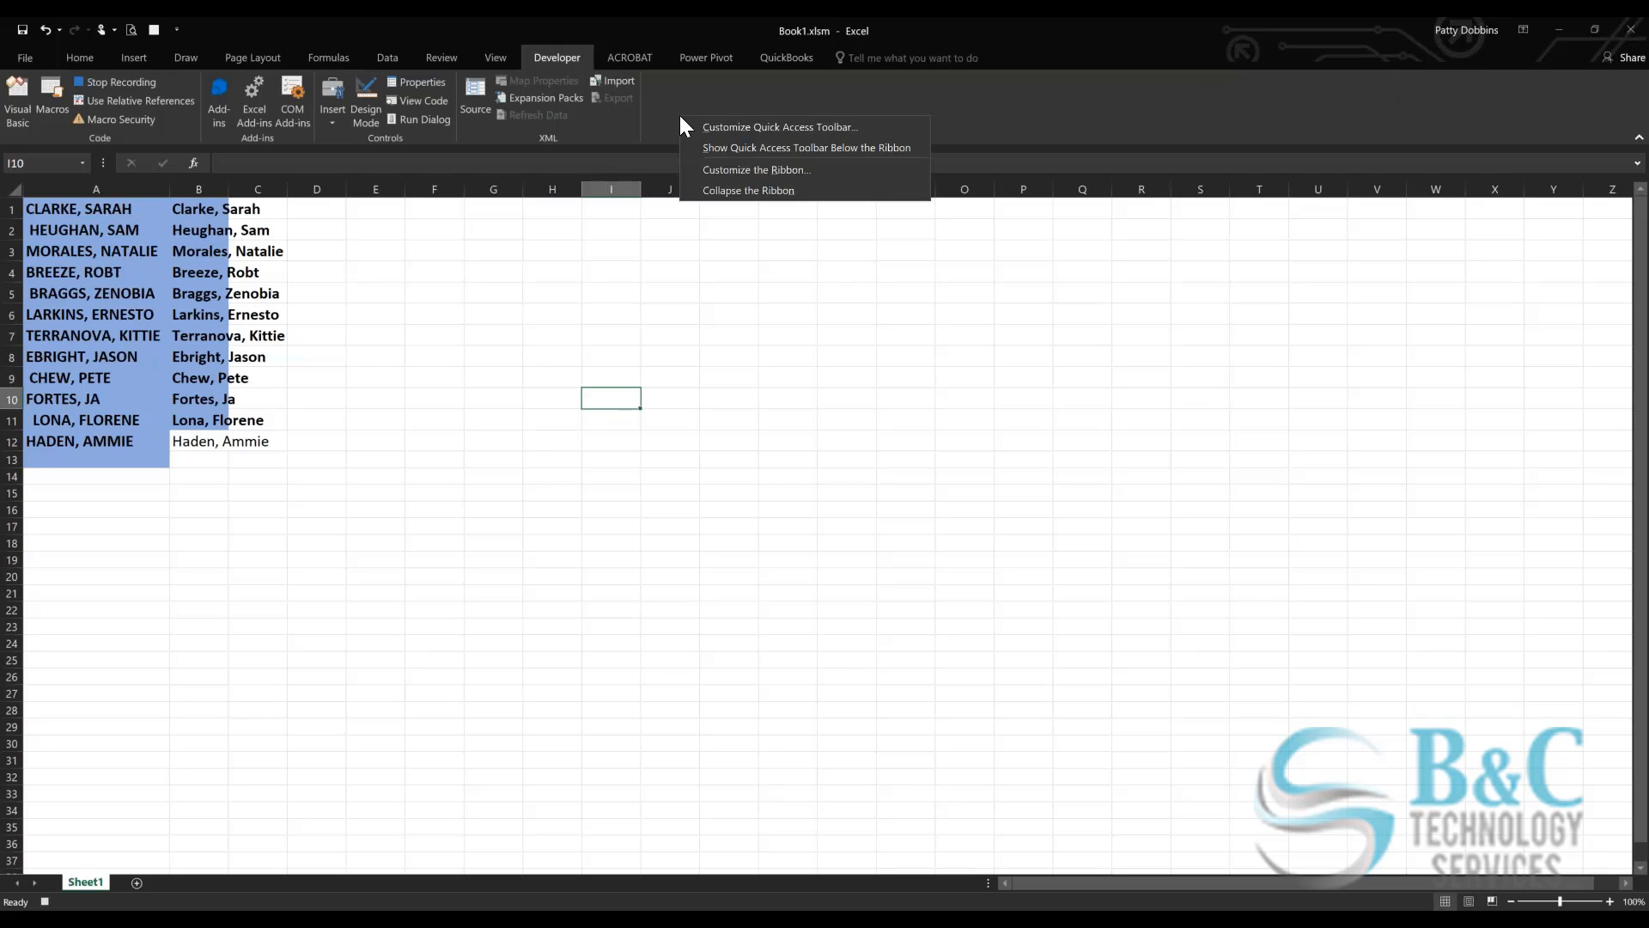
{"action": "left_click", "coordinate": [718, 170]}
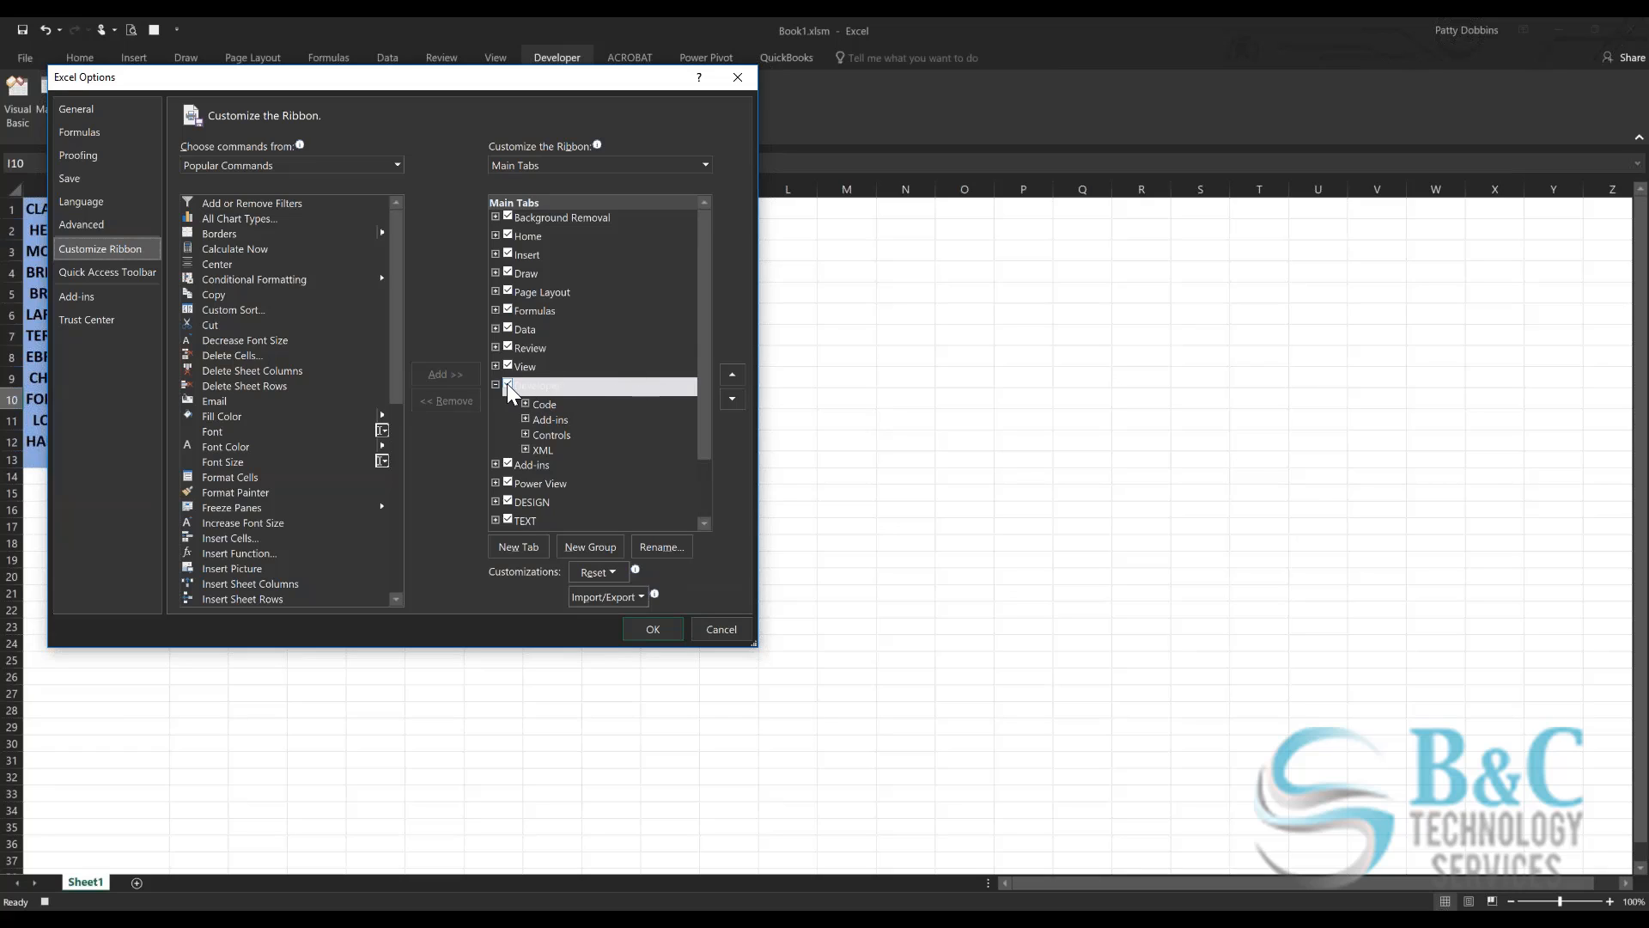
{"action": "left_click", "coordinate": [542, 347]}
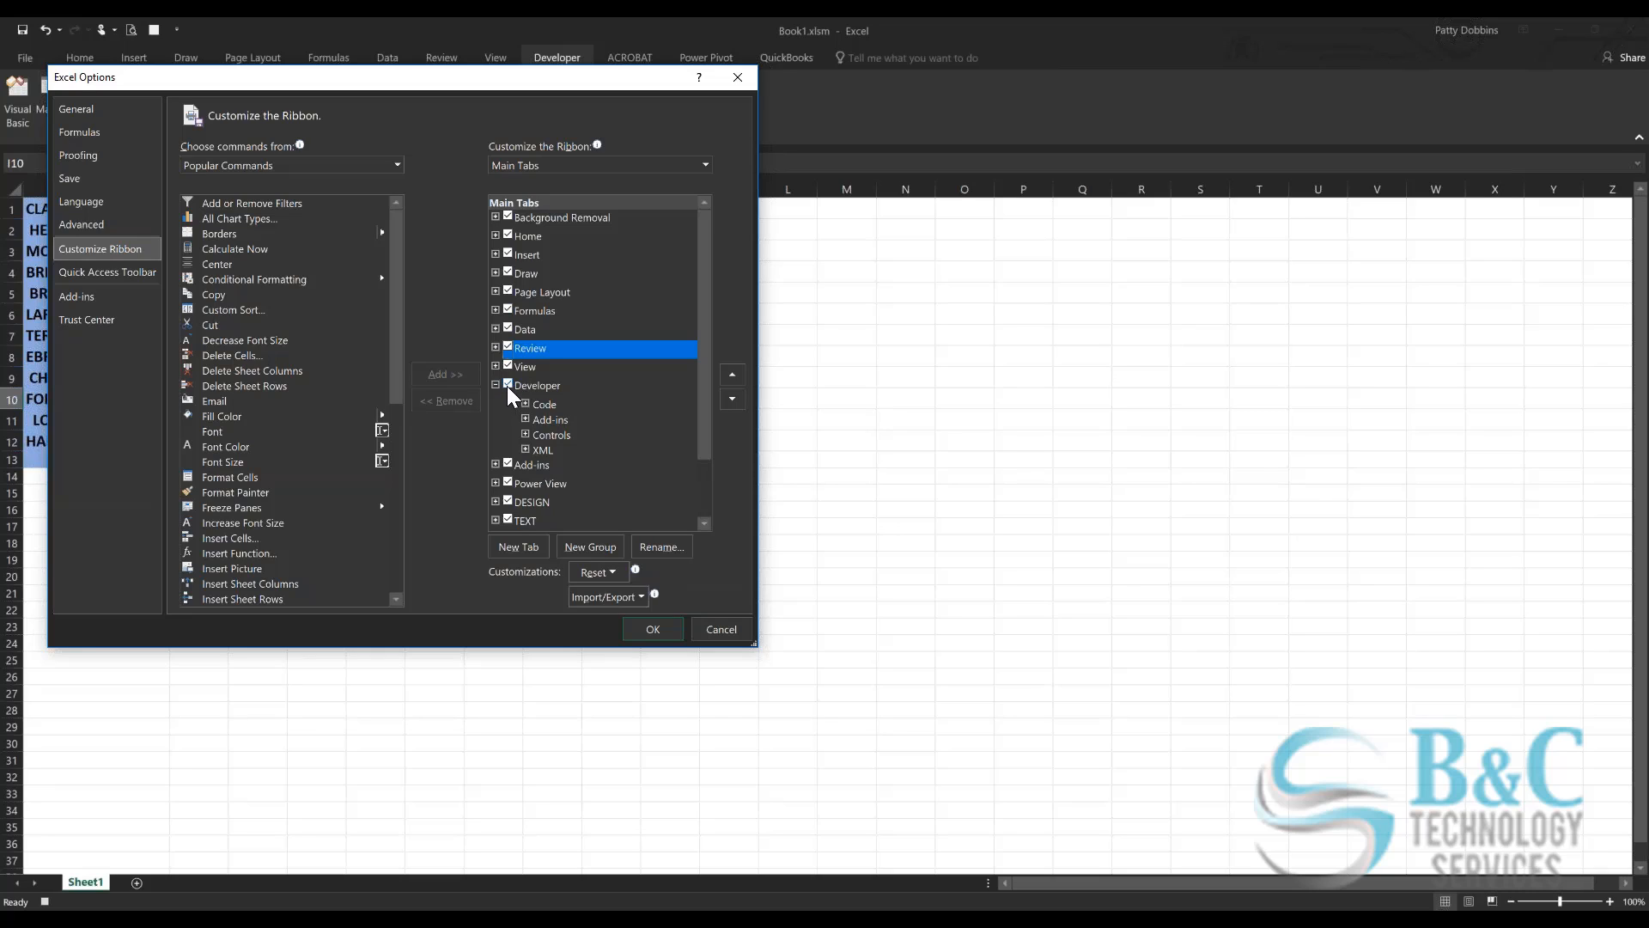
{"action": "left_click", "coordinate": [720, 628]}
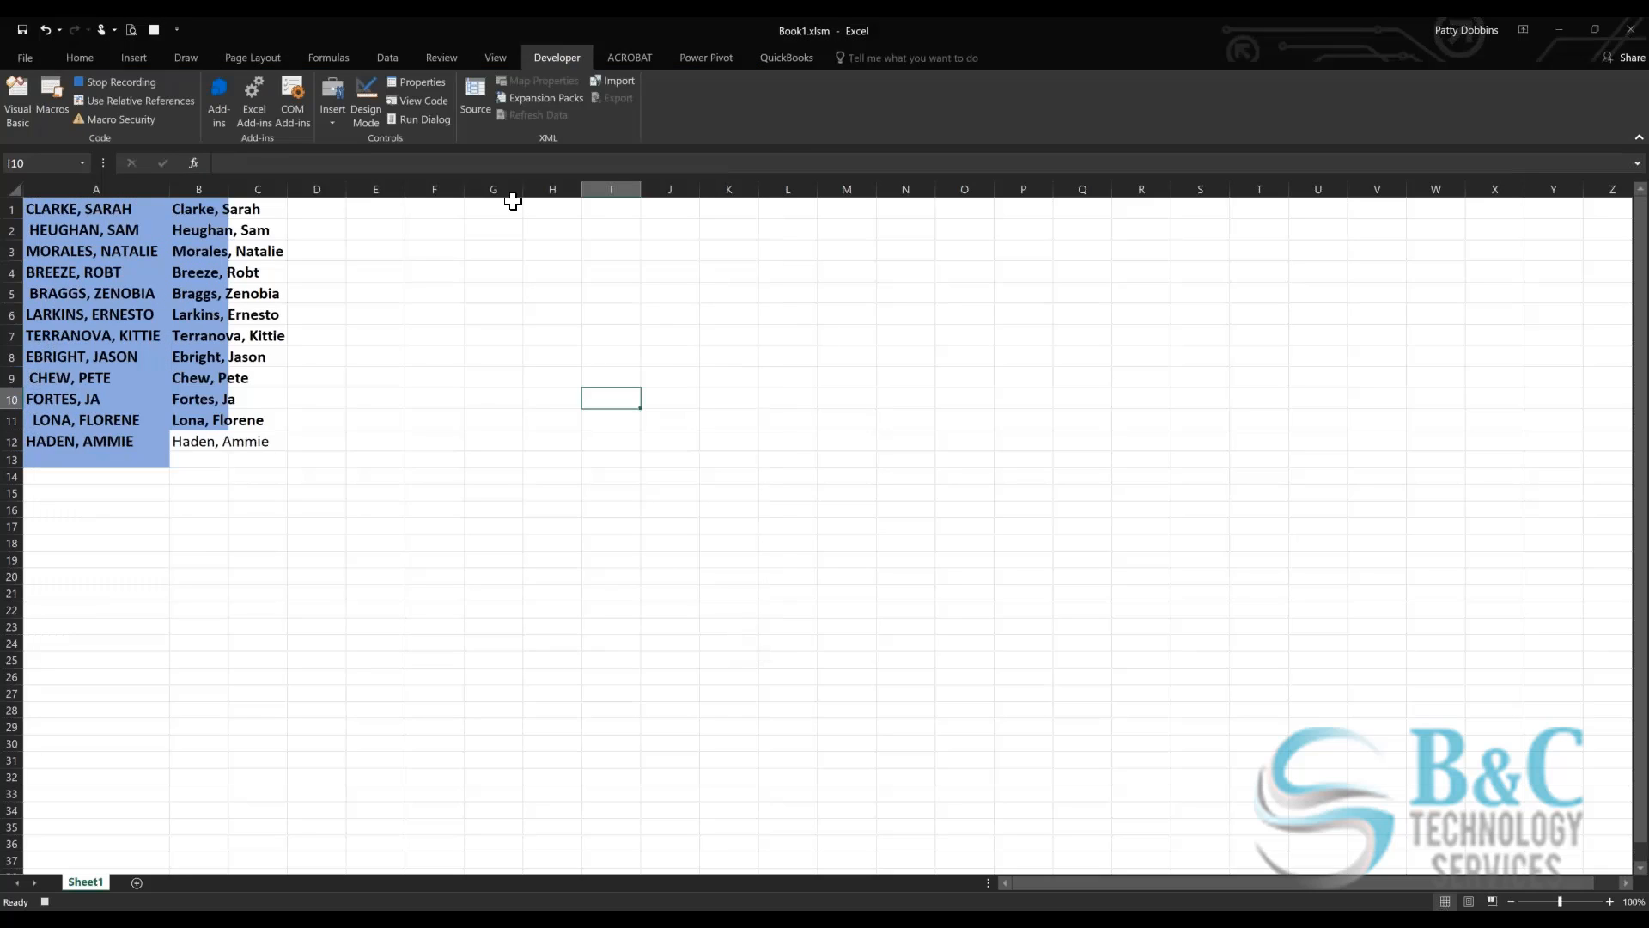
Step: View the Visual Basic editor, return to the Book1 worksheet, and stop recording the macro
{"action": "left_click", "coordinate": [14, 97]}
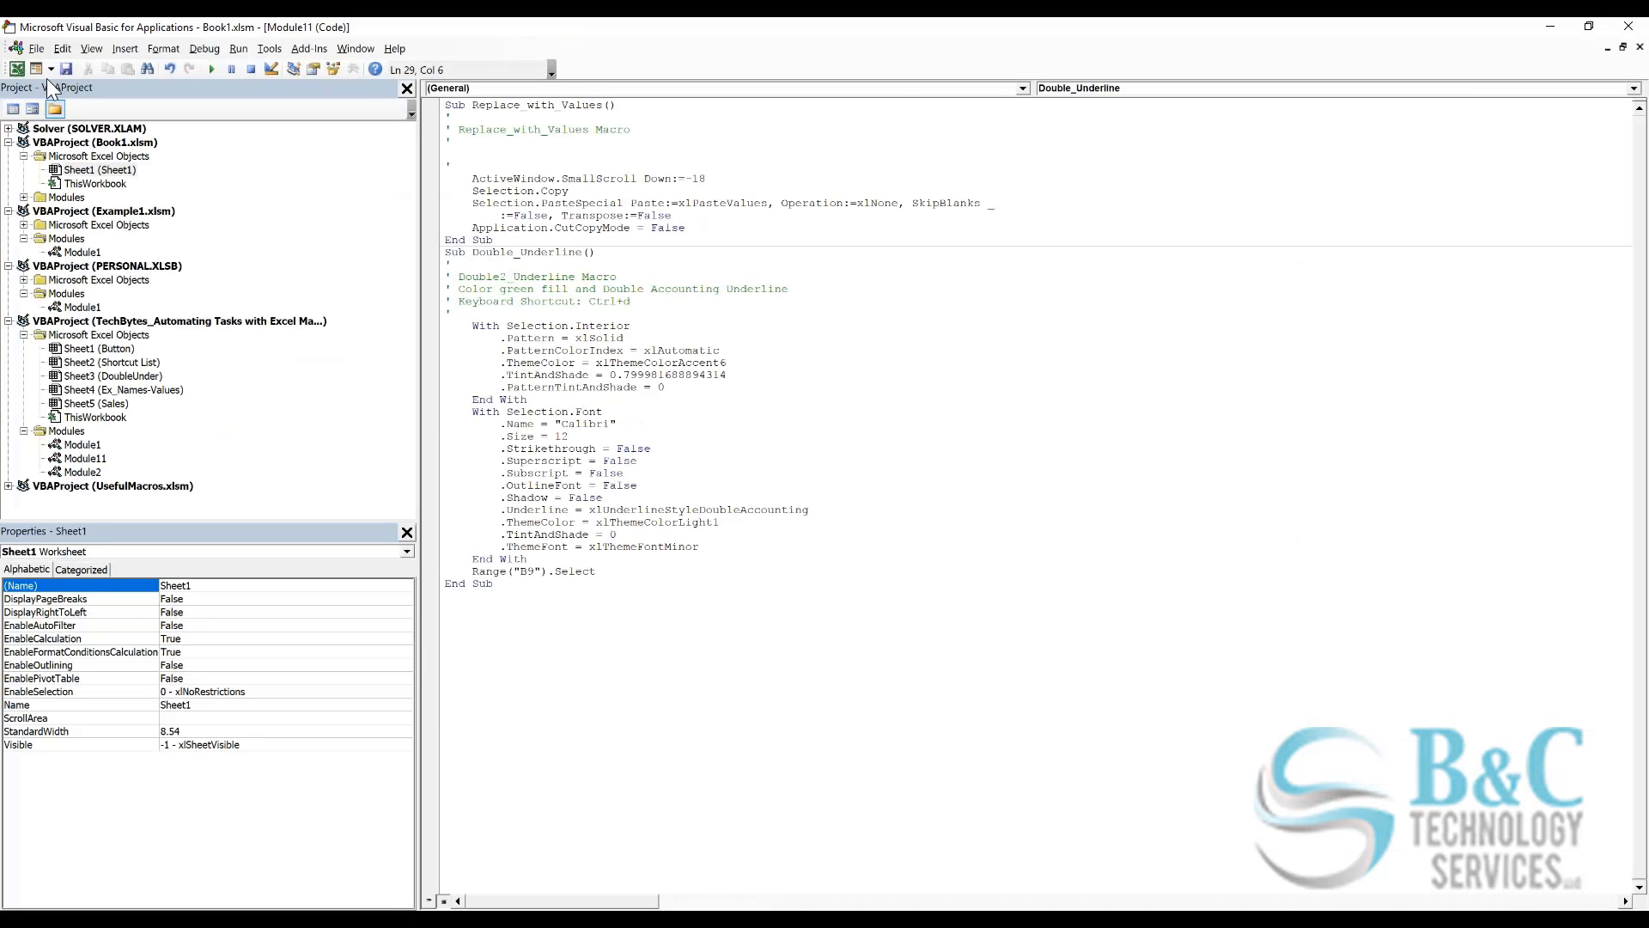
{"action": "left_click", "coordinate": [16, 69]}
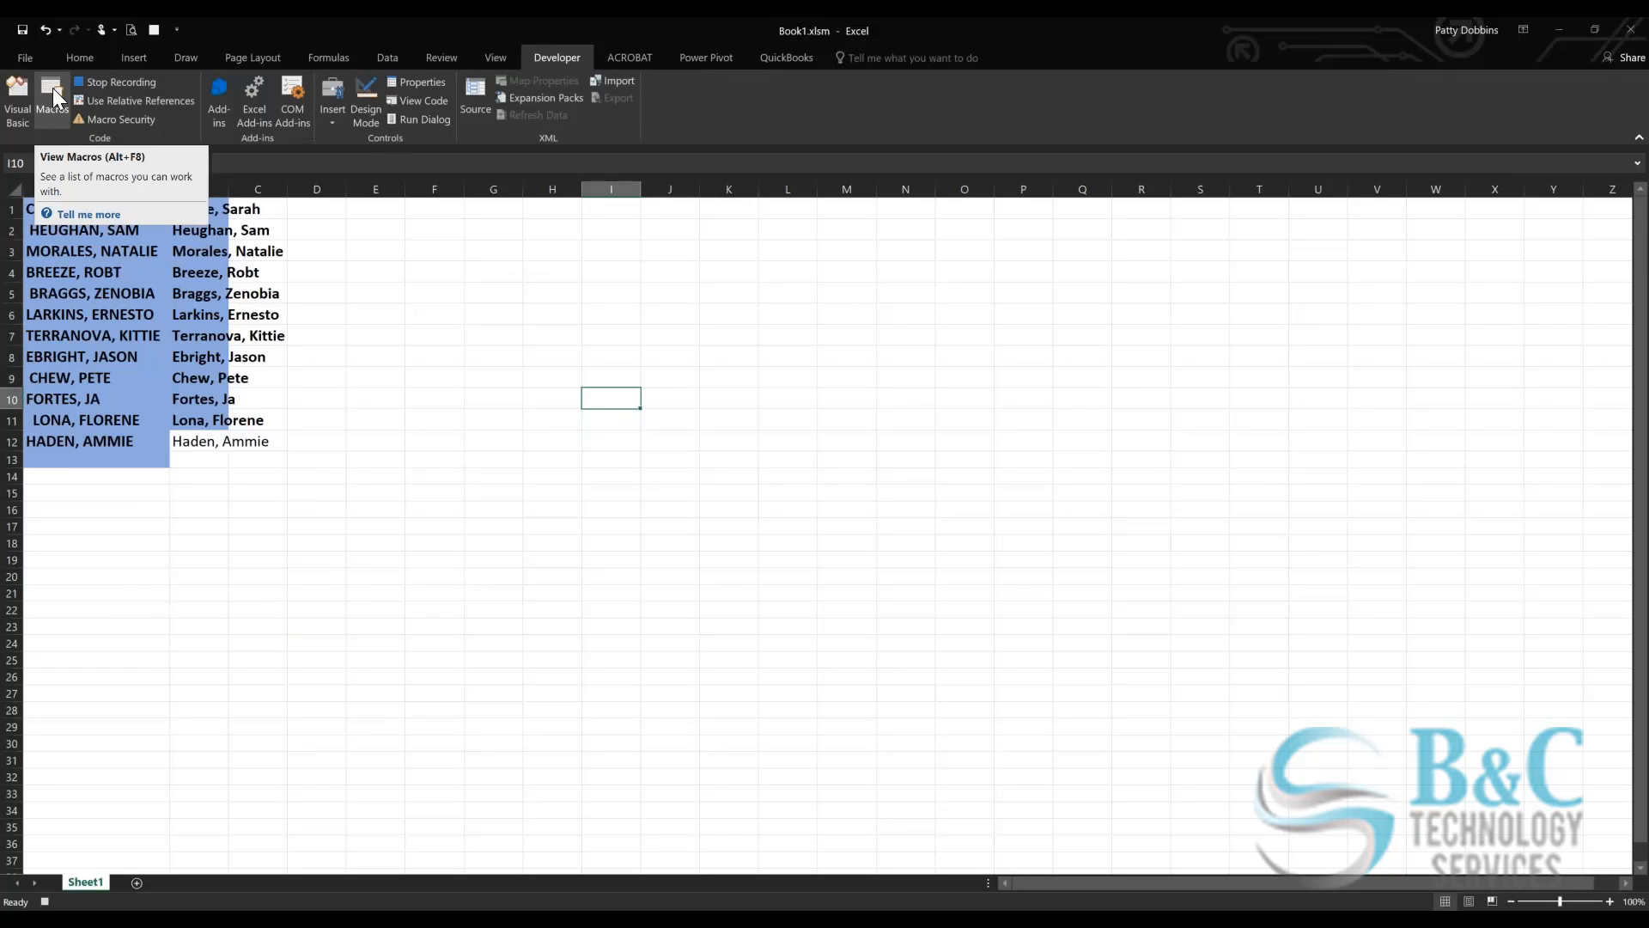
{"action": "left_click", "coordinate": [122, 81]}
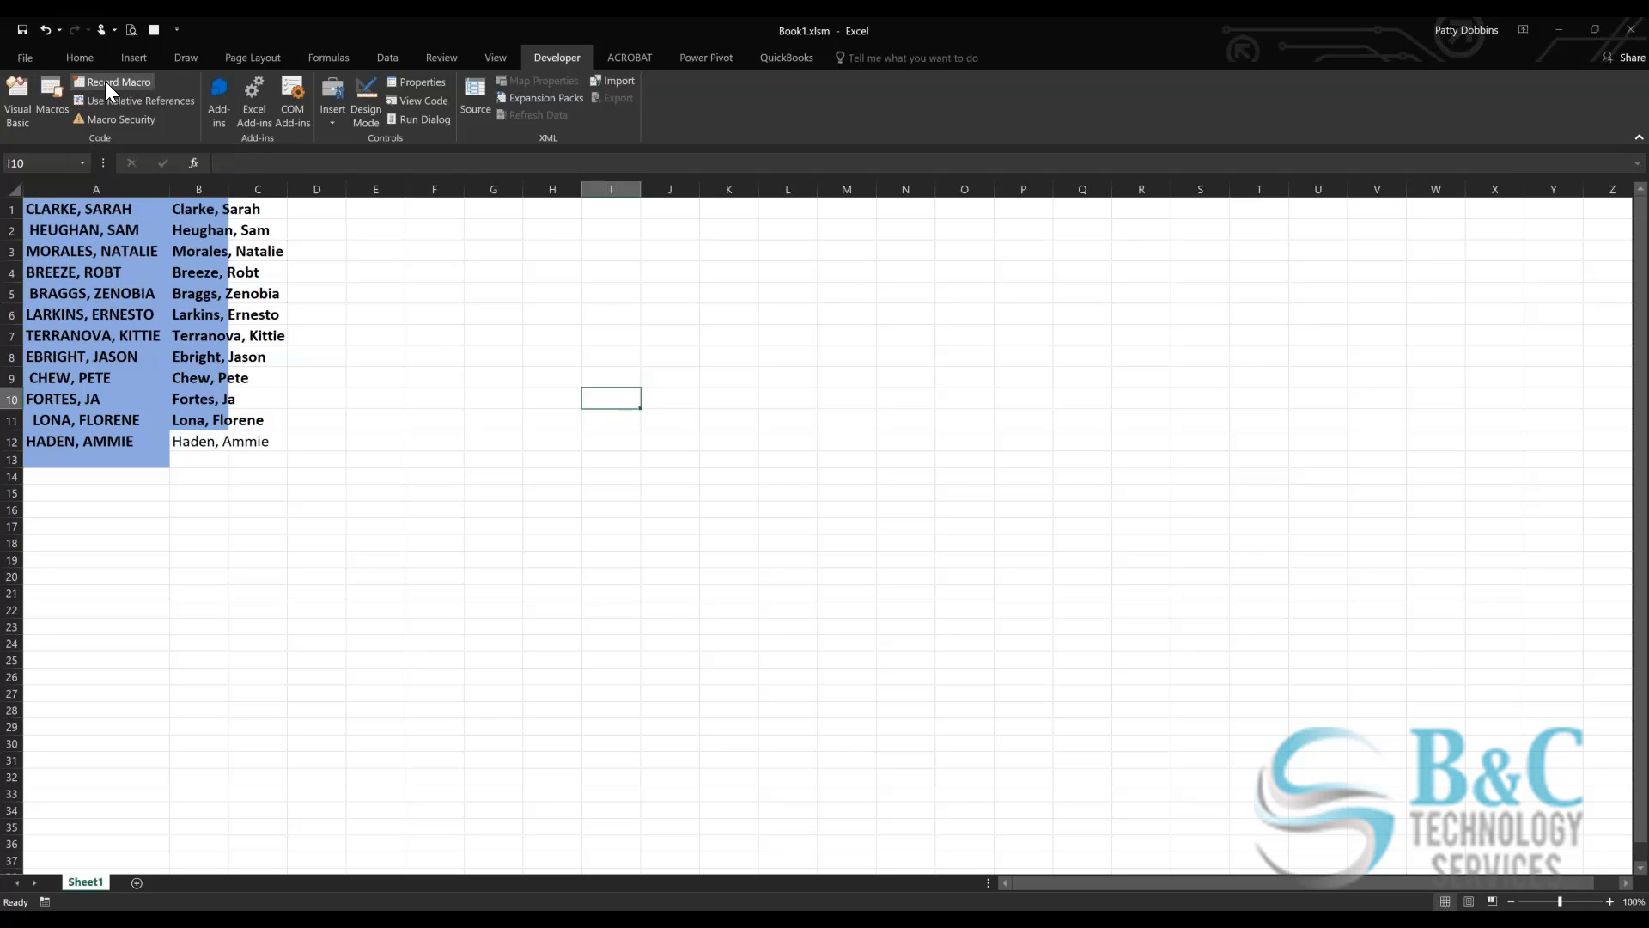
Step: Look at the macro recording dialog and the Trust Center macro security settings, cancelling both
{"action": "left_click", "coordinate": [105, 81]}
{"action": "key", "text": "Escape"}
{"action": "left_click", "coordinate": [129, 117]}
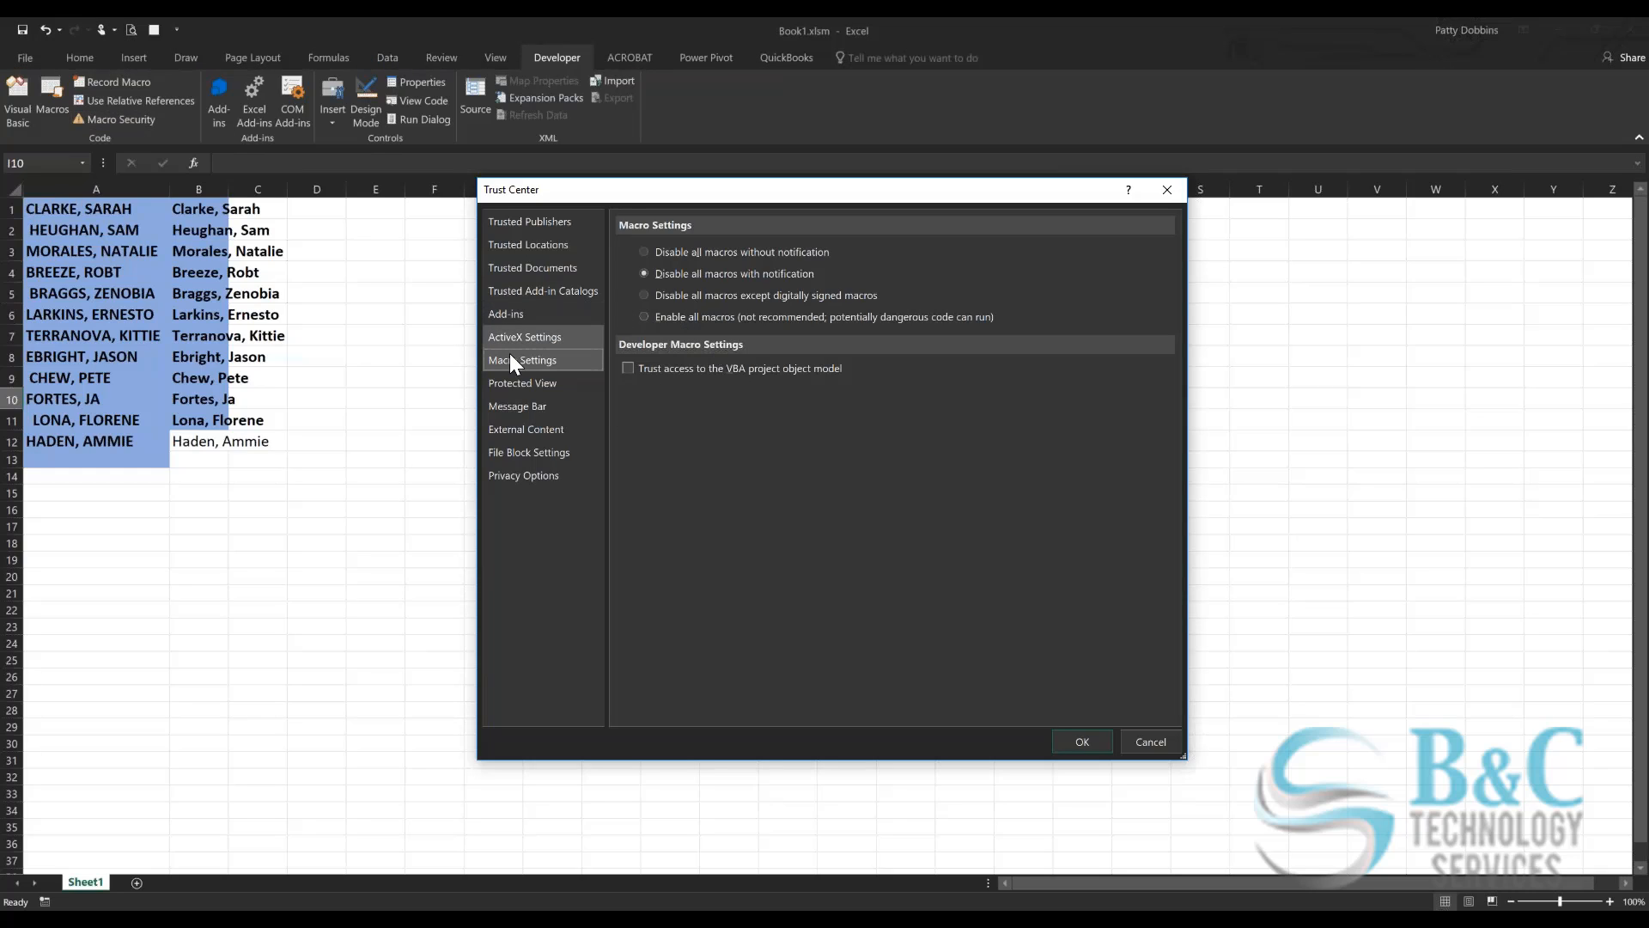
{"action": "left_click", "coordinate": [1151, 742]}
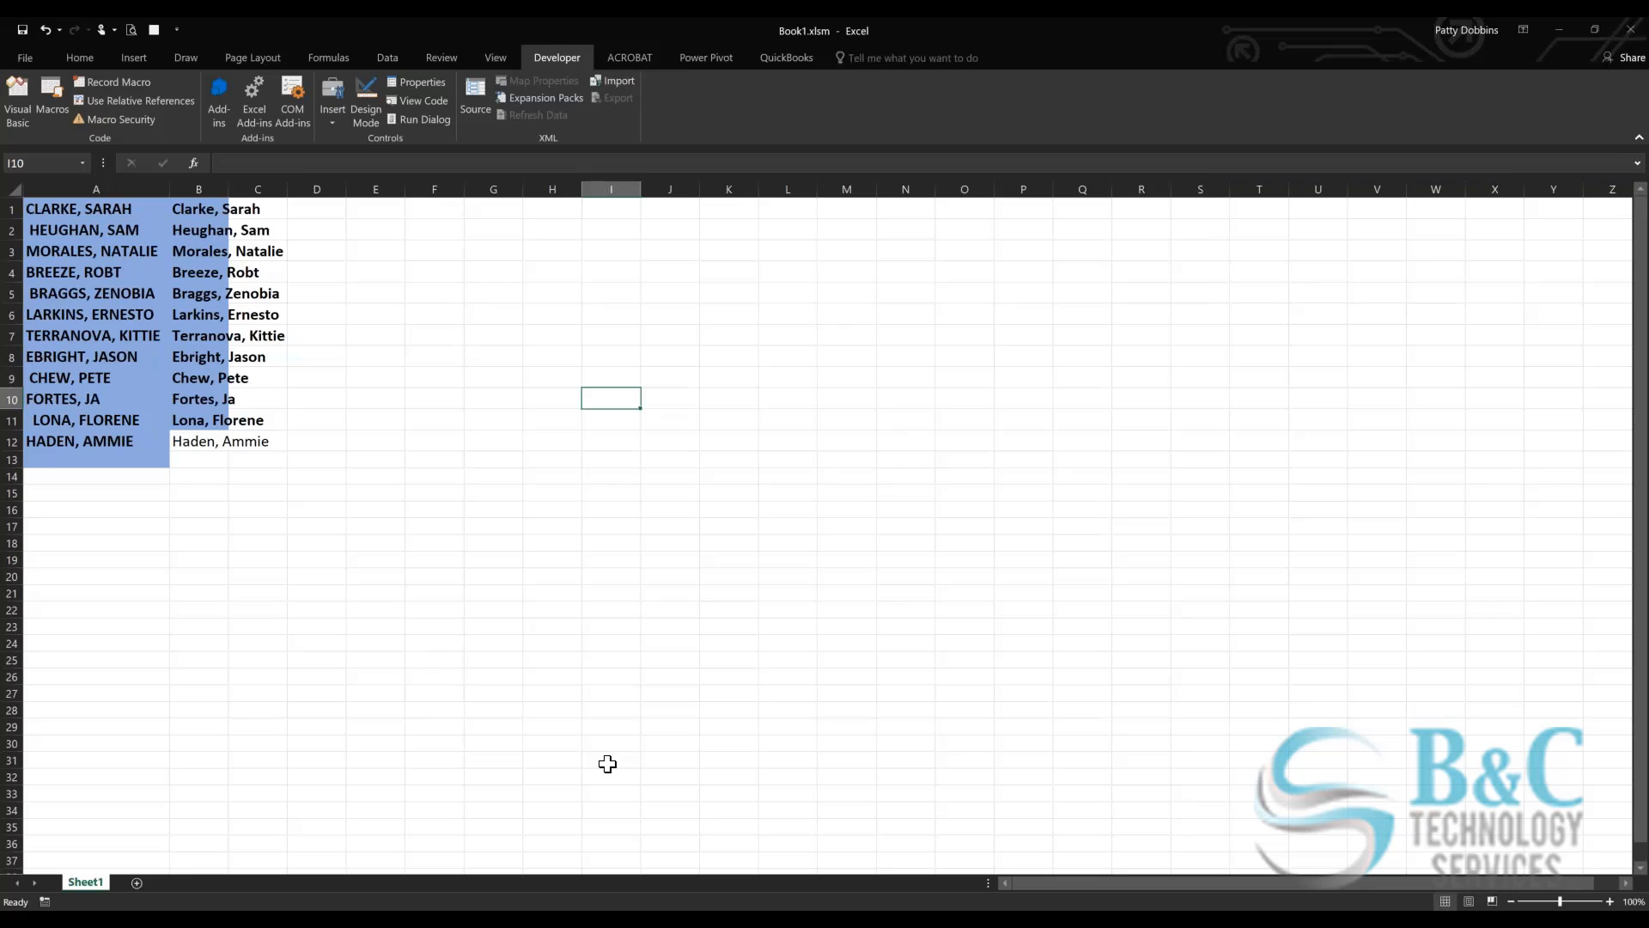
Step: Switch to the TechBytes_Automating Tasks with Excel Macros.xlsm workbook and show its Button sheet
{"action": "mouse_move", "coordinate": [610, 920]}
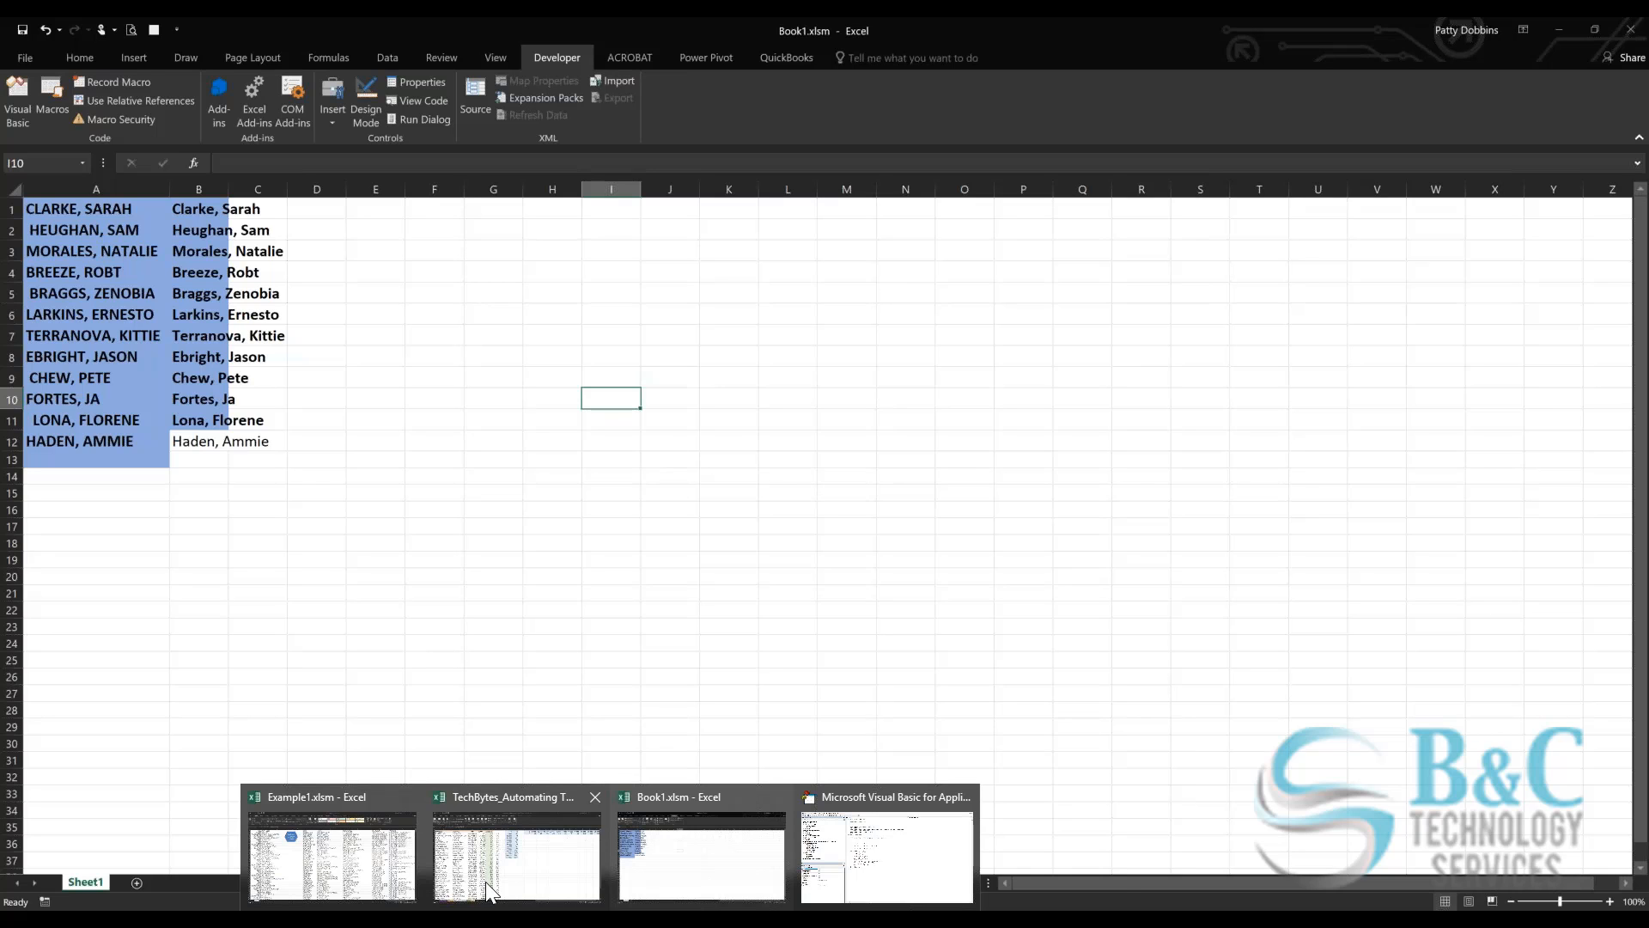
{"action": "left_click", "coordinate": [313, 856]}
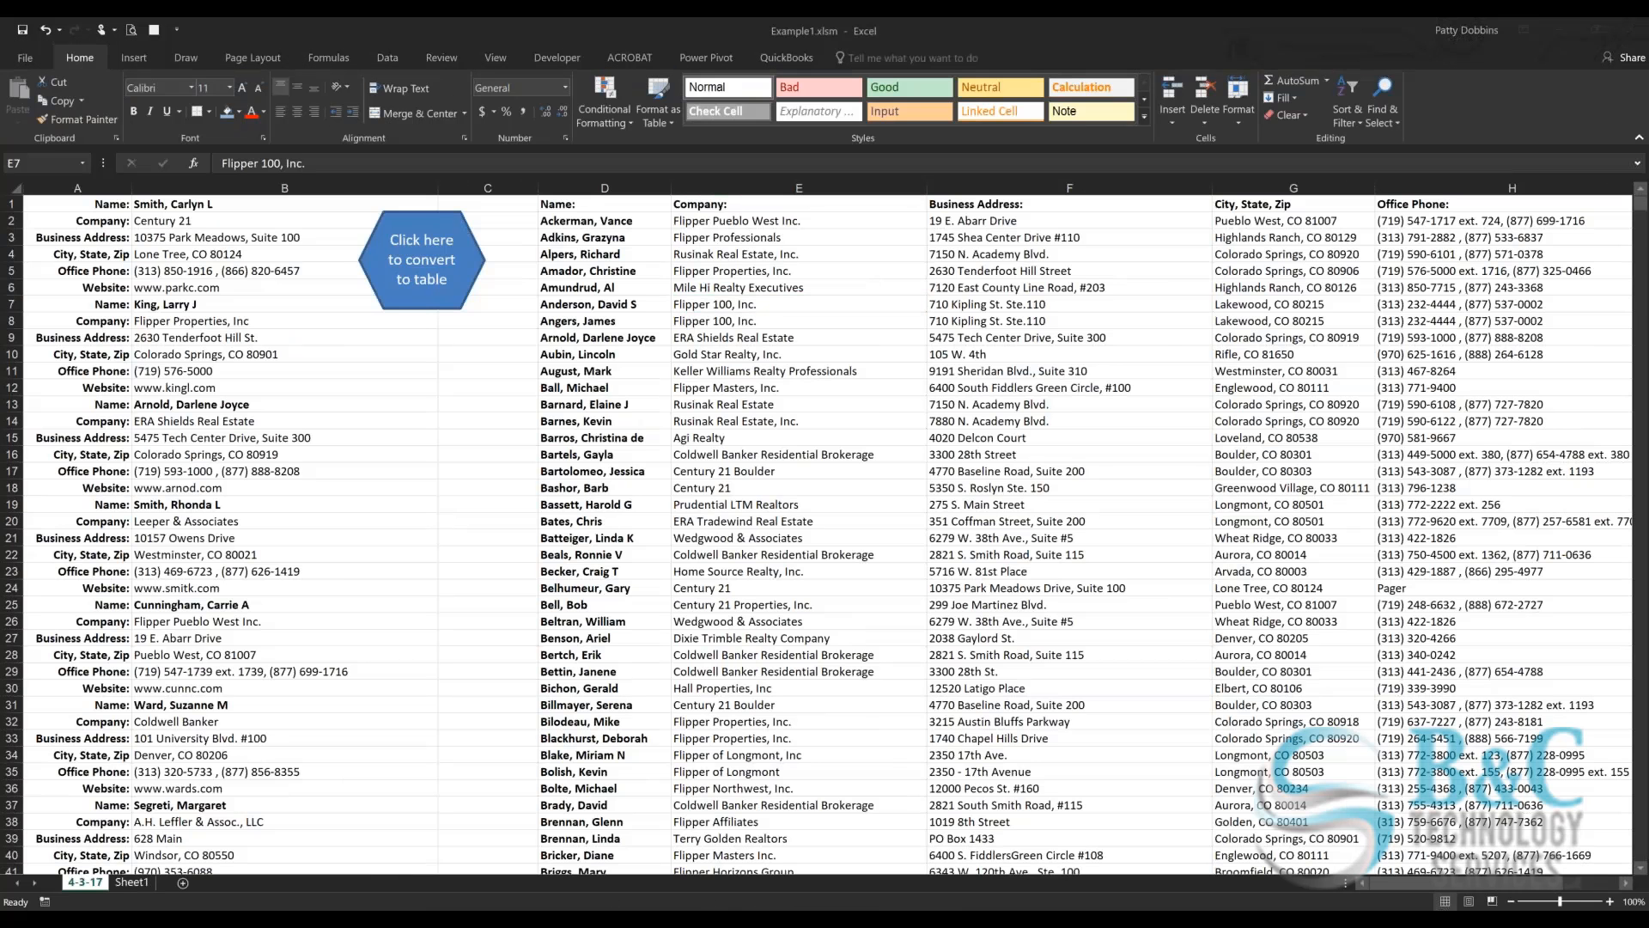
{"action": "left_click", "coordinate": [541, 858]}
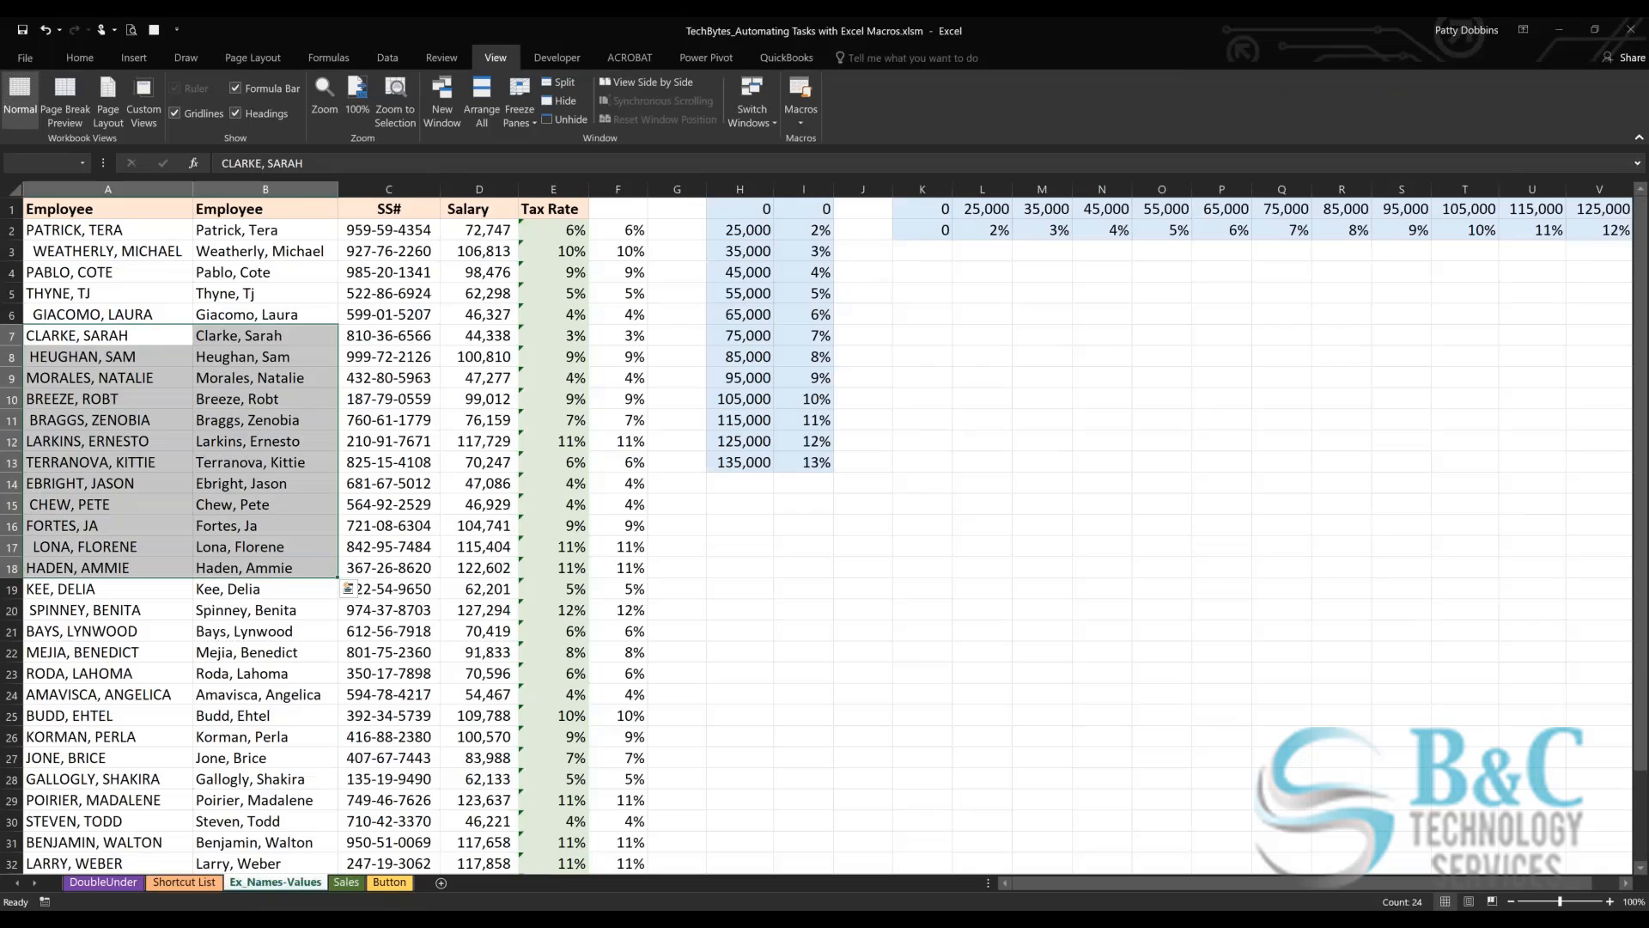
{"action": "left_click", "coordinate": [343, 657]}
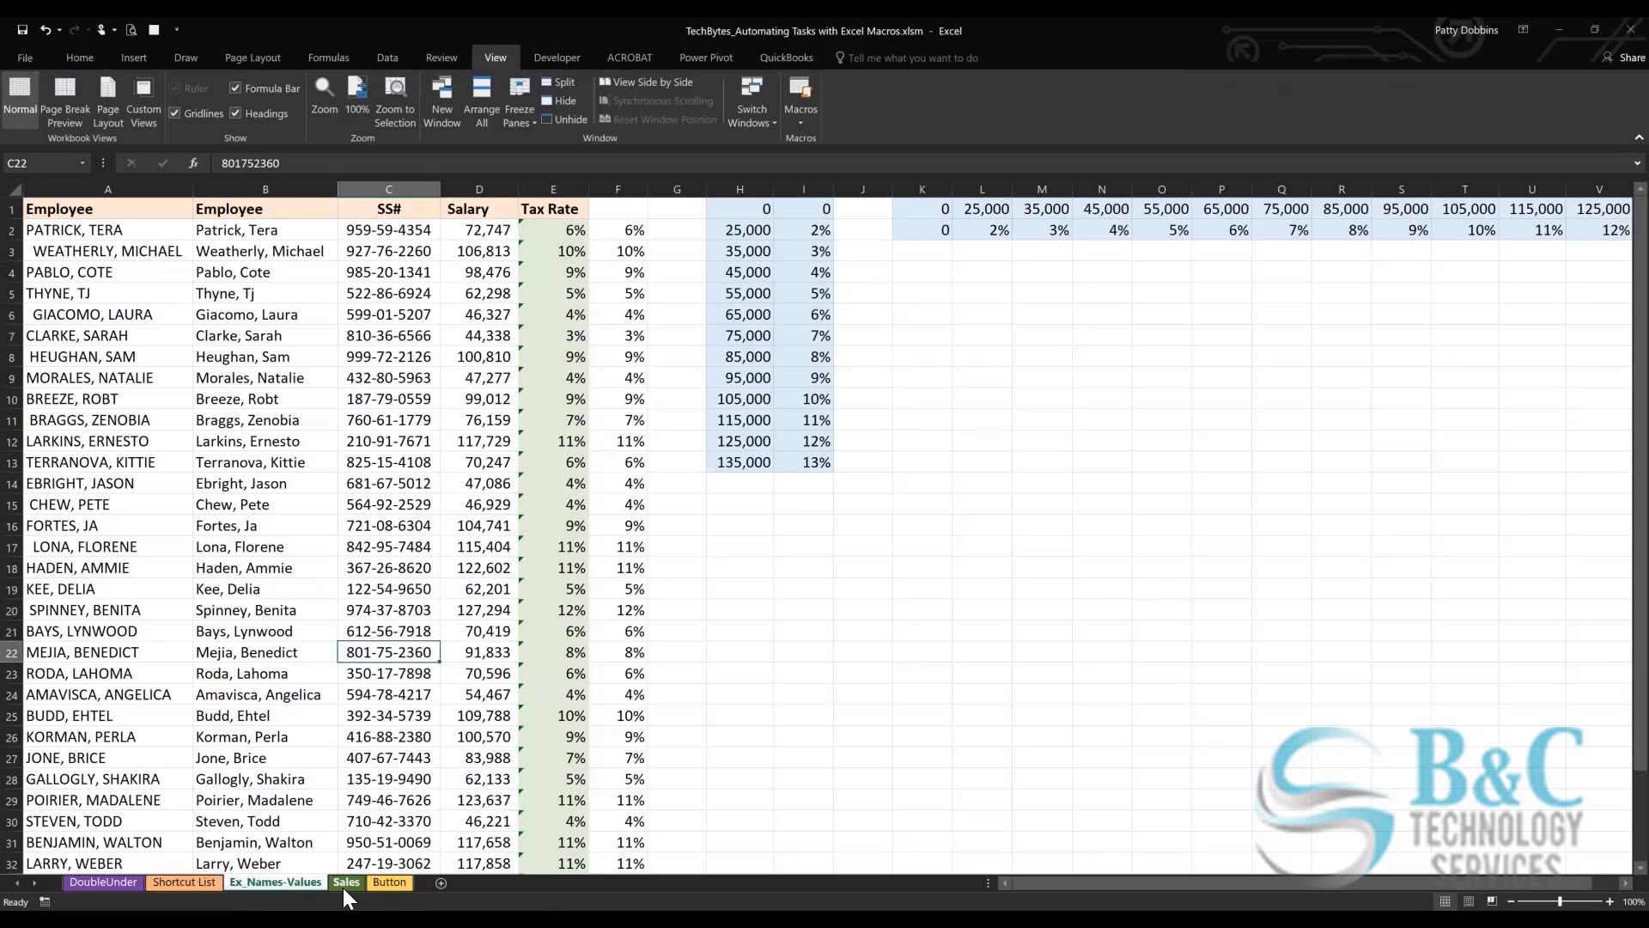
{"action": "left_click", "coordinate": [390, 882]}
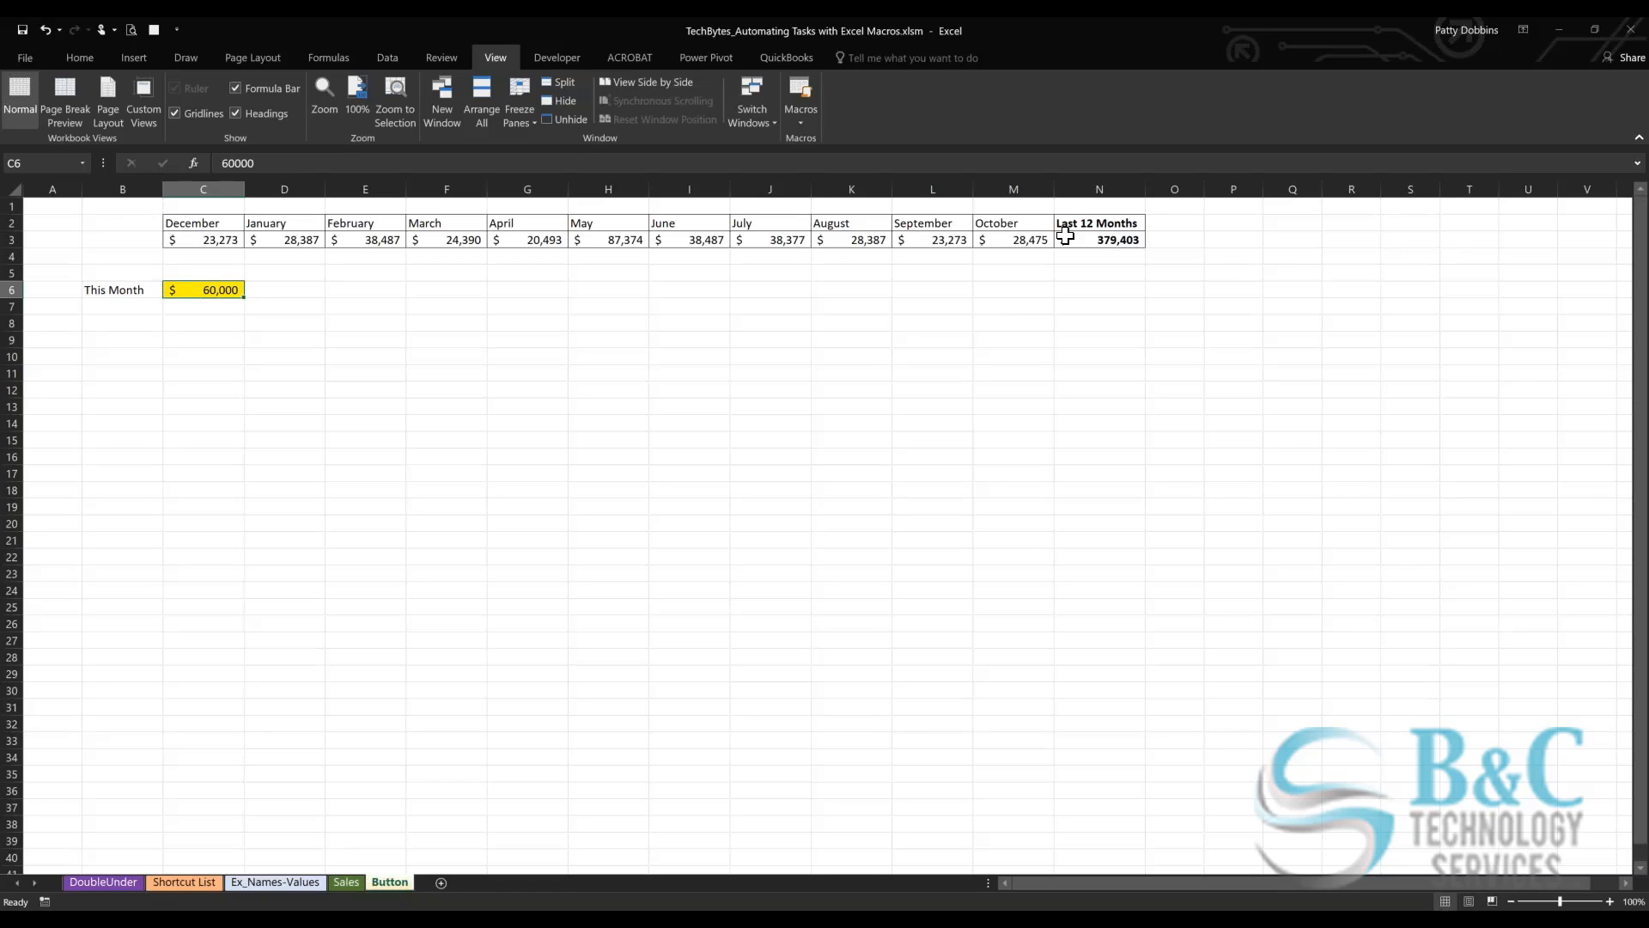
Step: Clear the October heading and its amount in cells M2:M3
{"action": "left_click", "coordinate": [1002, 222]}
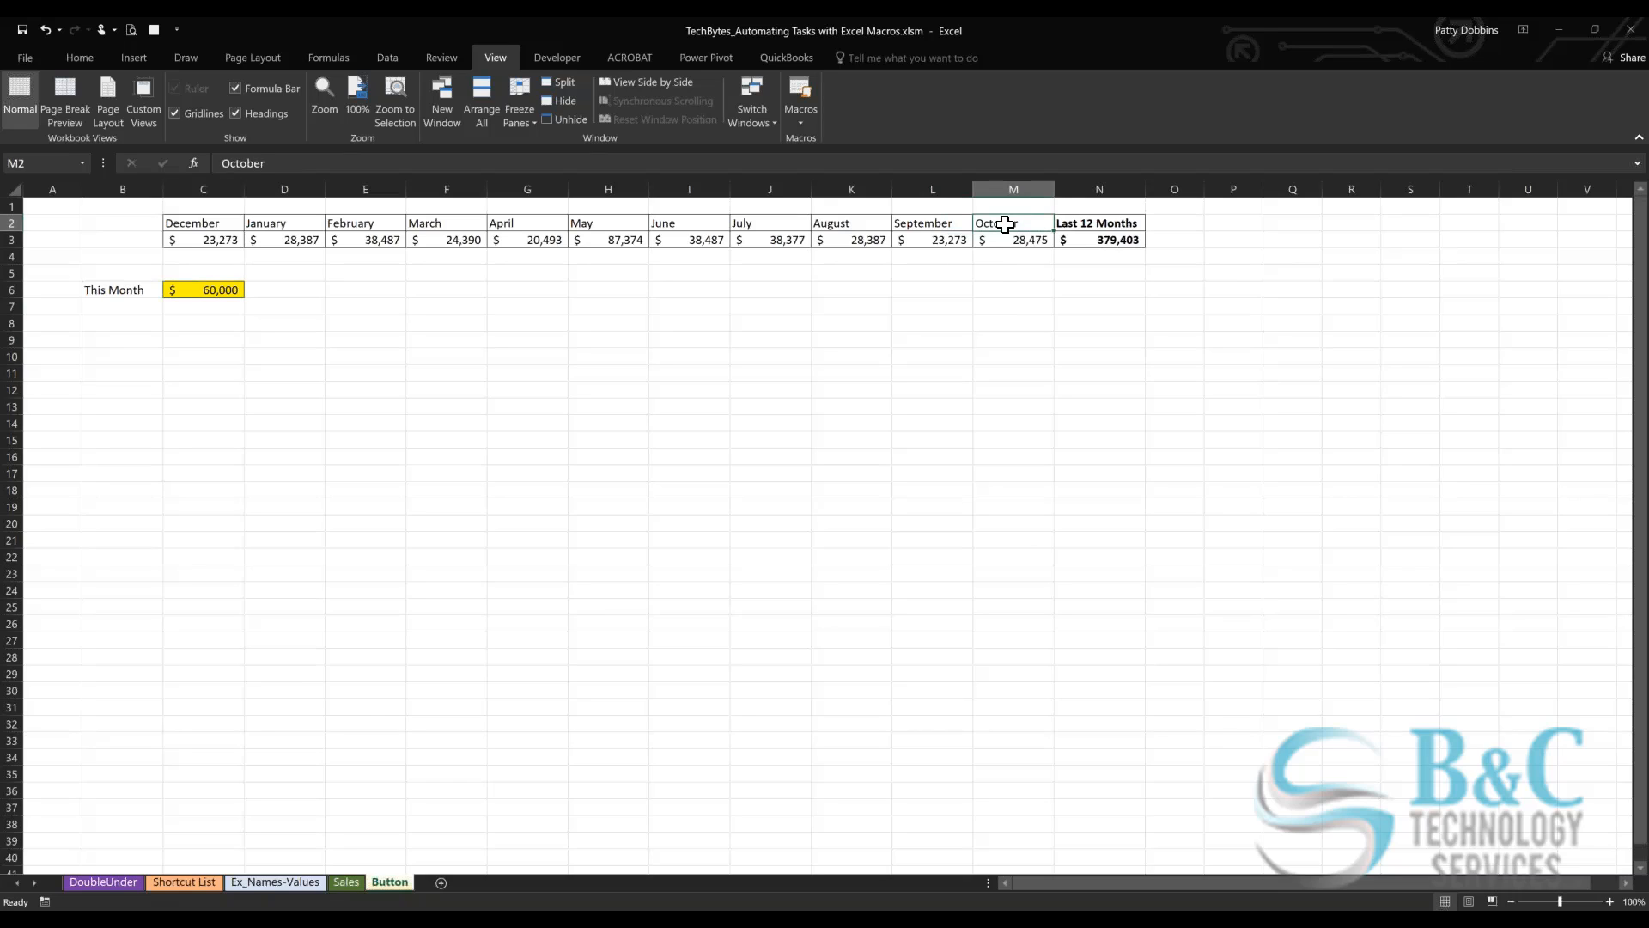
{"action": "left_click_drag", "start_coordinate": [1013, 228], "coordinate": [1014, 238]}
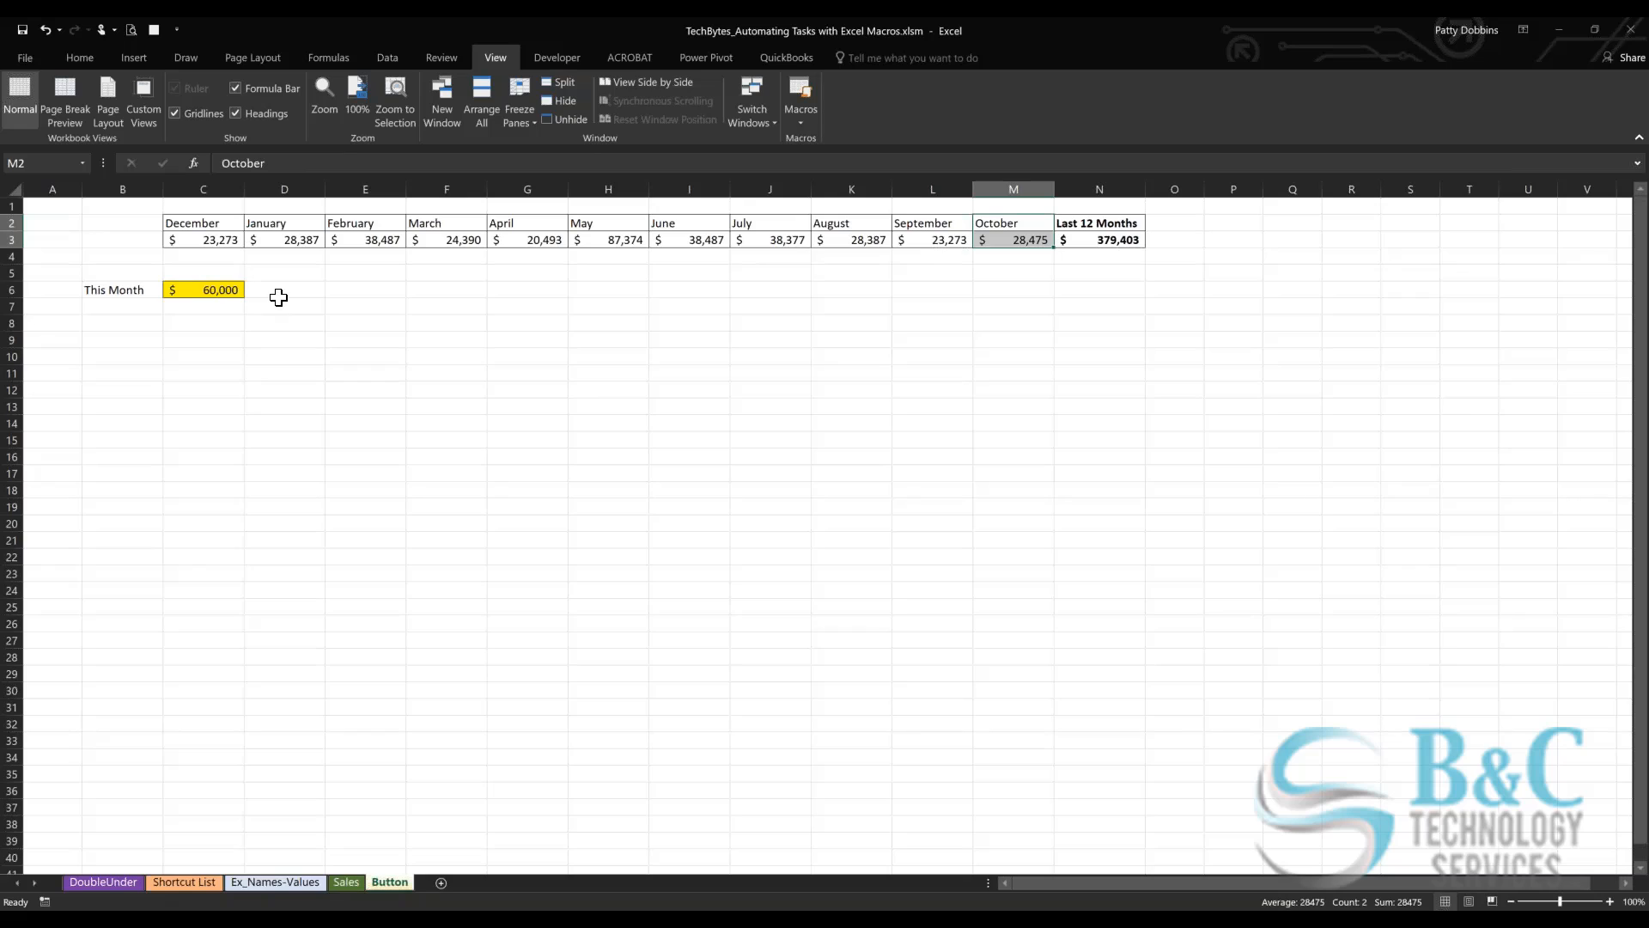
{"action": "key", "text": "Delete"}
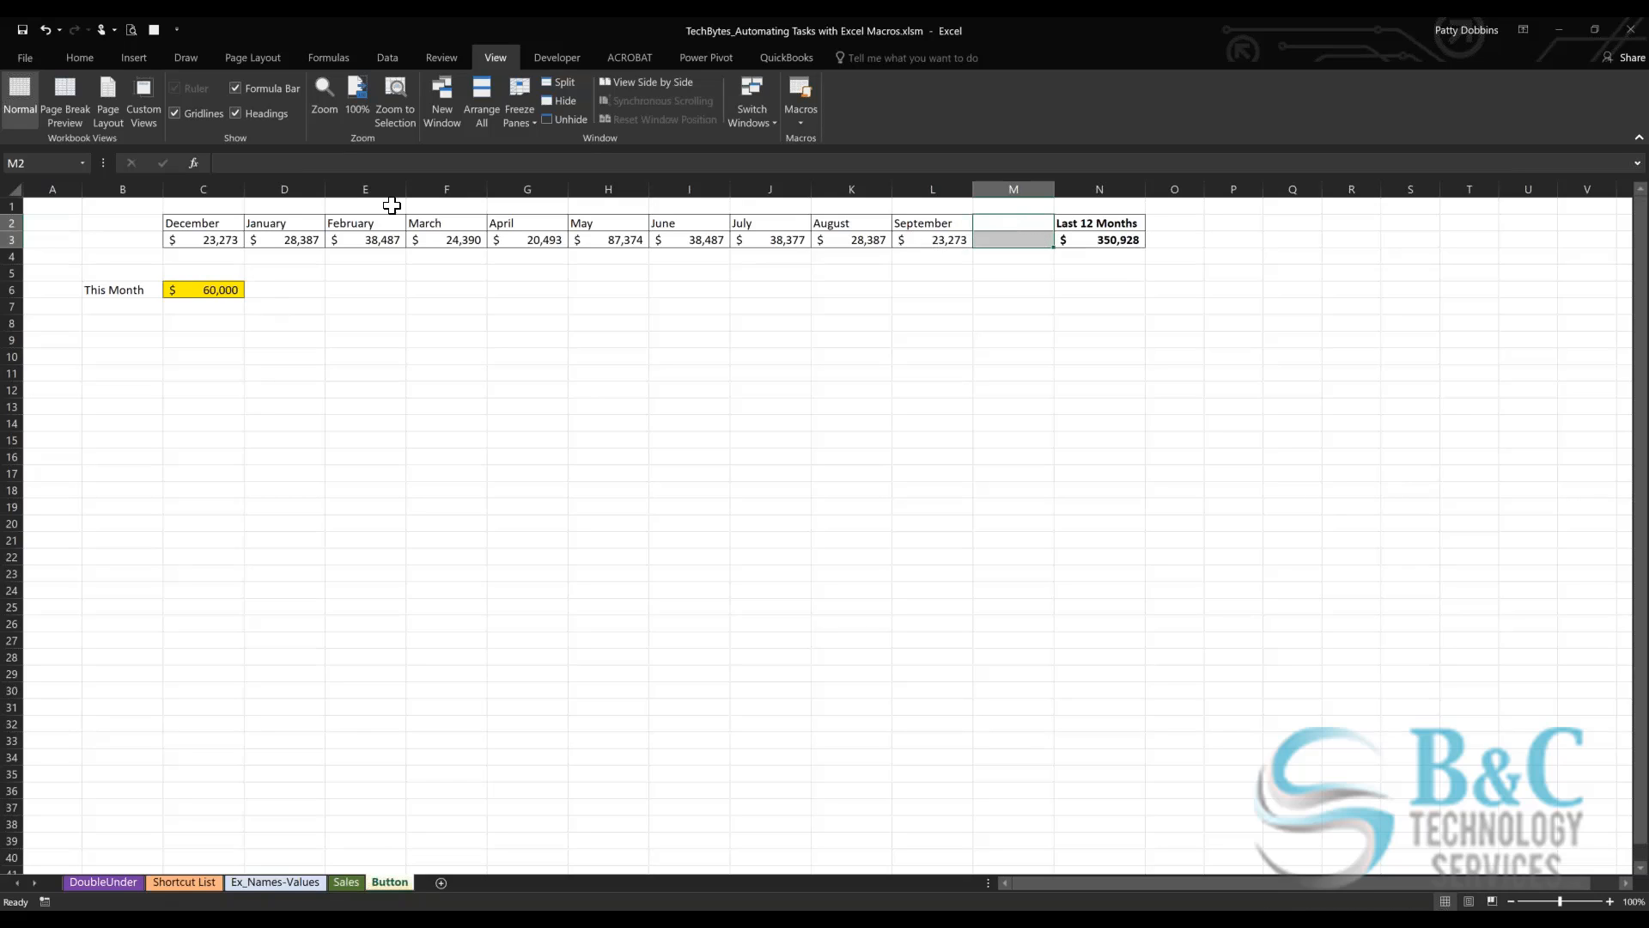
Step: Move the December to September data from C2:L3 to D2:M3, and fill the series back from December to enter November in C2
{"action": "left_click_drag", "start_coordinate": [212, 229], "coordinate": [1003, 224]}
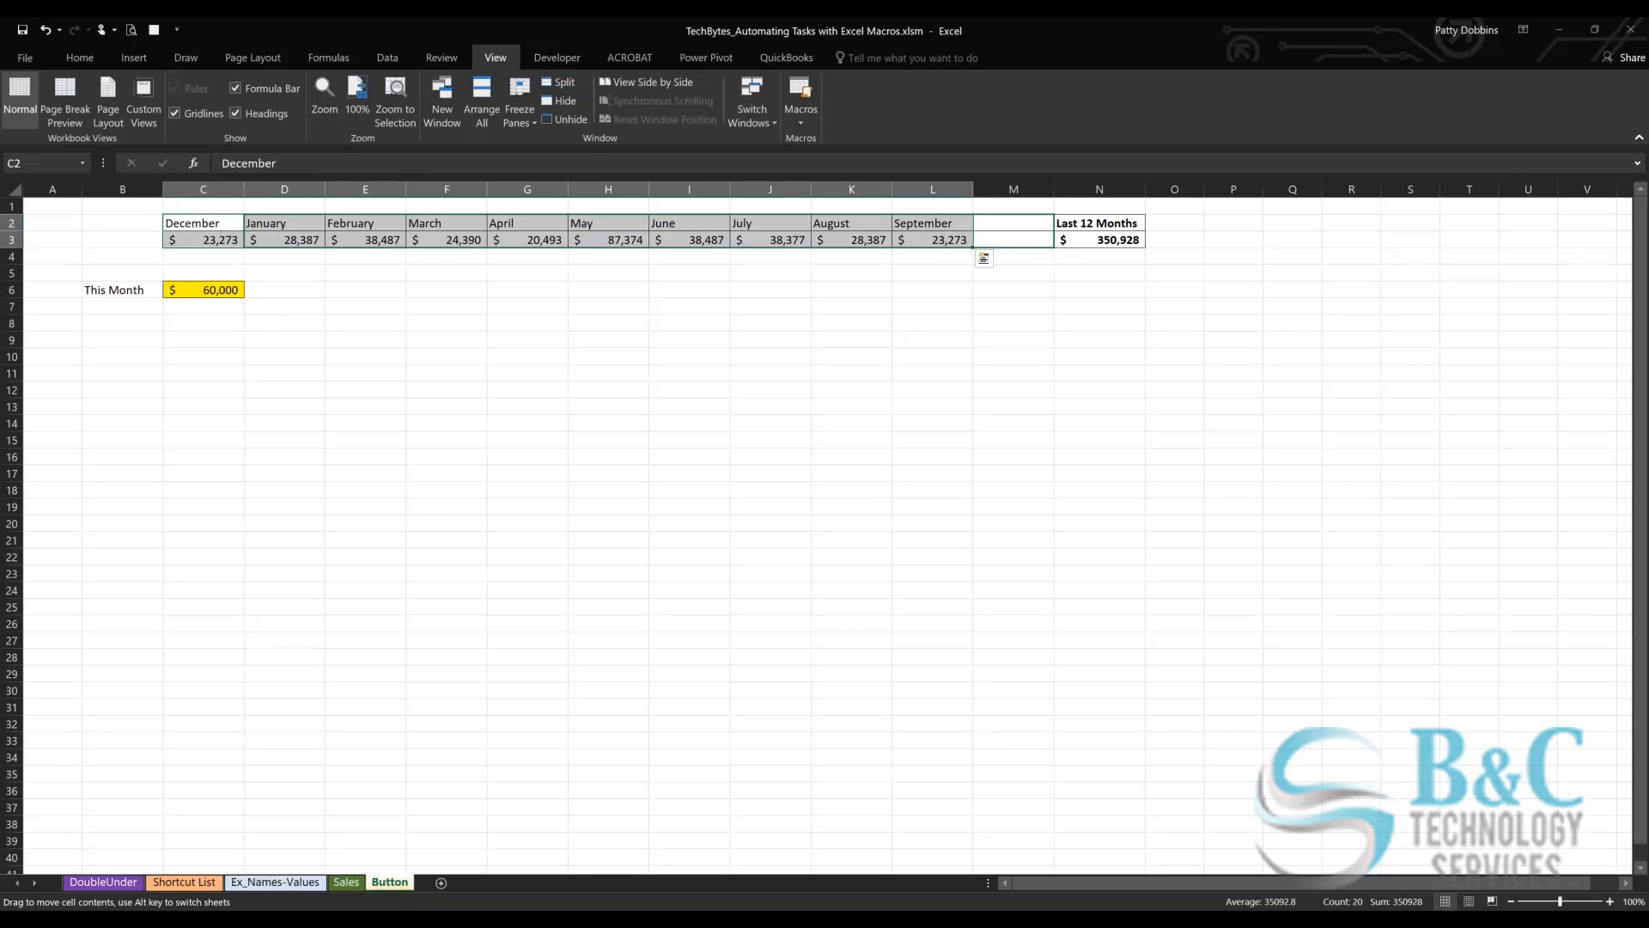
{"action": "left_click", "coordinate": [295, 222]}
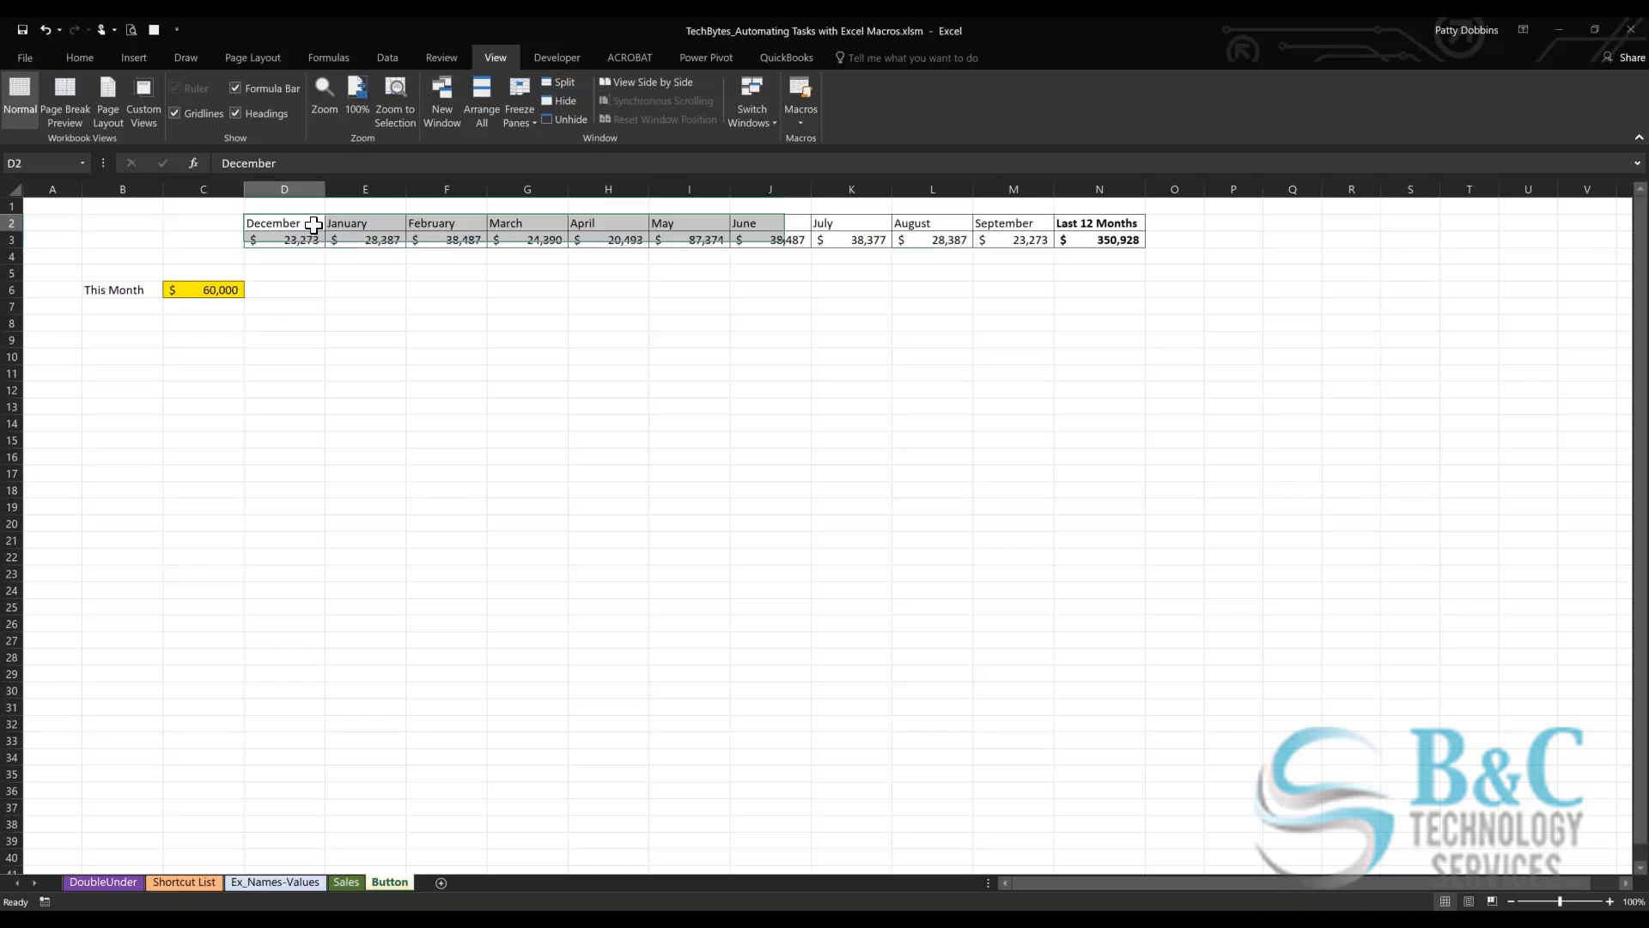
{"action": "left_click_drag", "start_coordinate": [324, 230], "coordinate": [194, 225]}
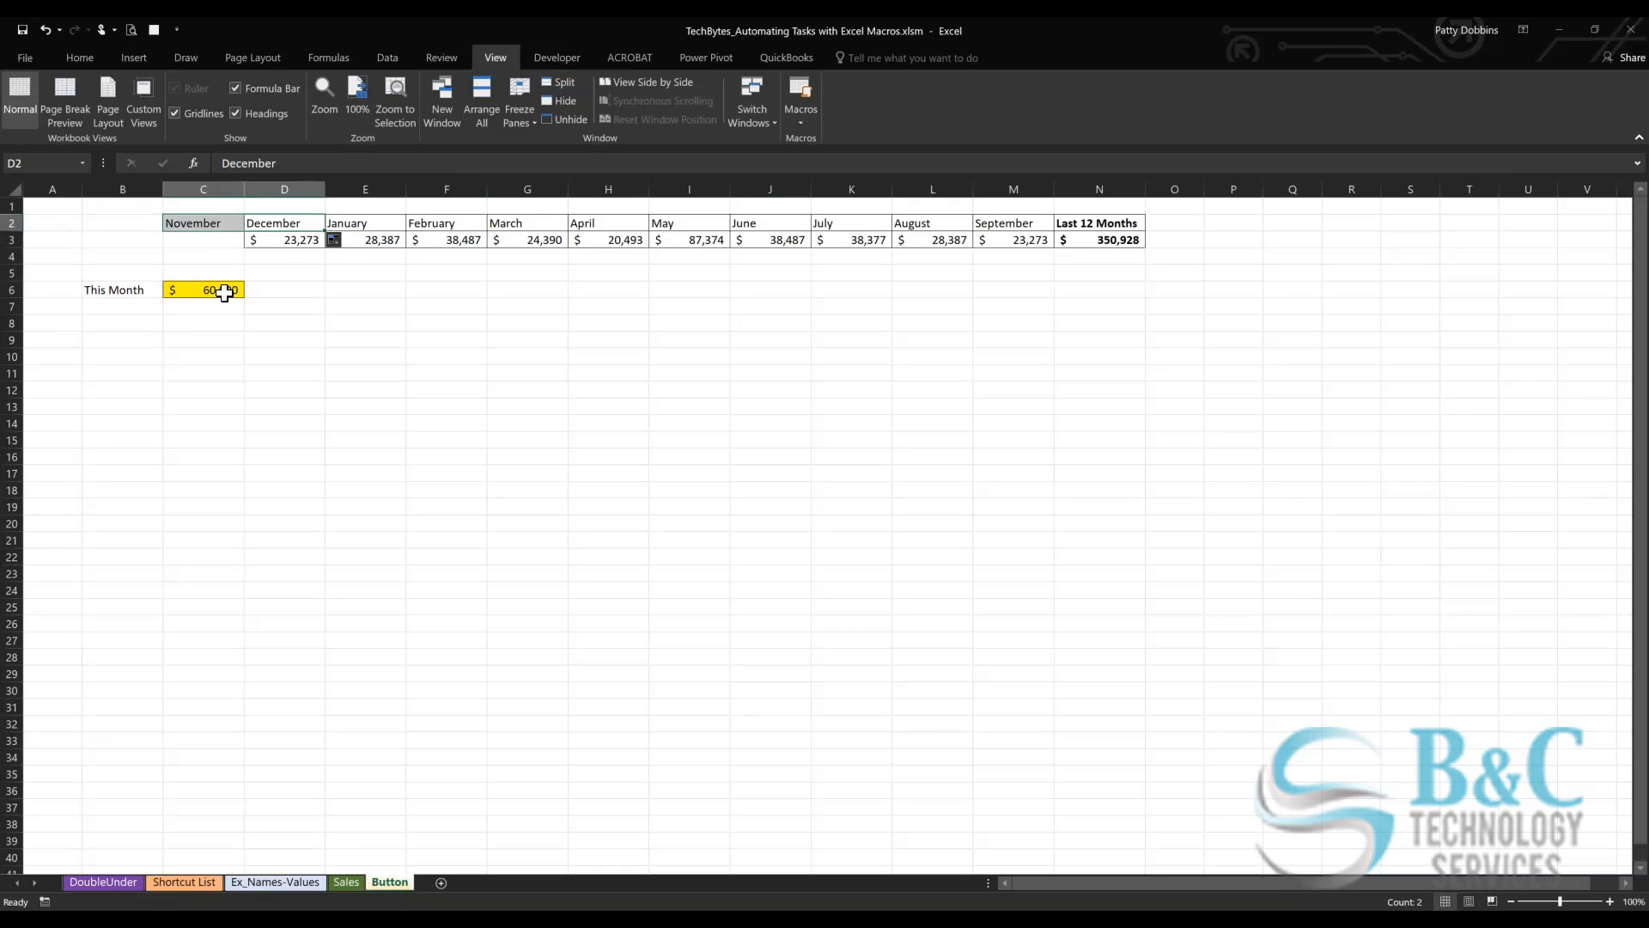
Step: Copy the This Month amount from C6 and paste it under November in C3
{"action": "left_click", "coordinate": [221, 290]}
{"action": "right_click", "coordinate": [222, 292]}
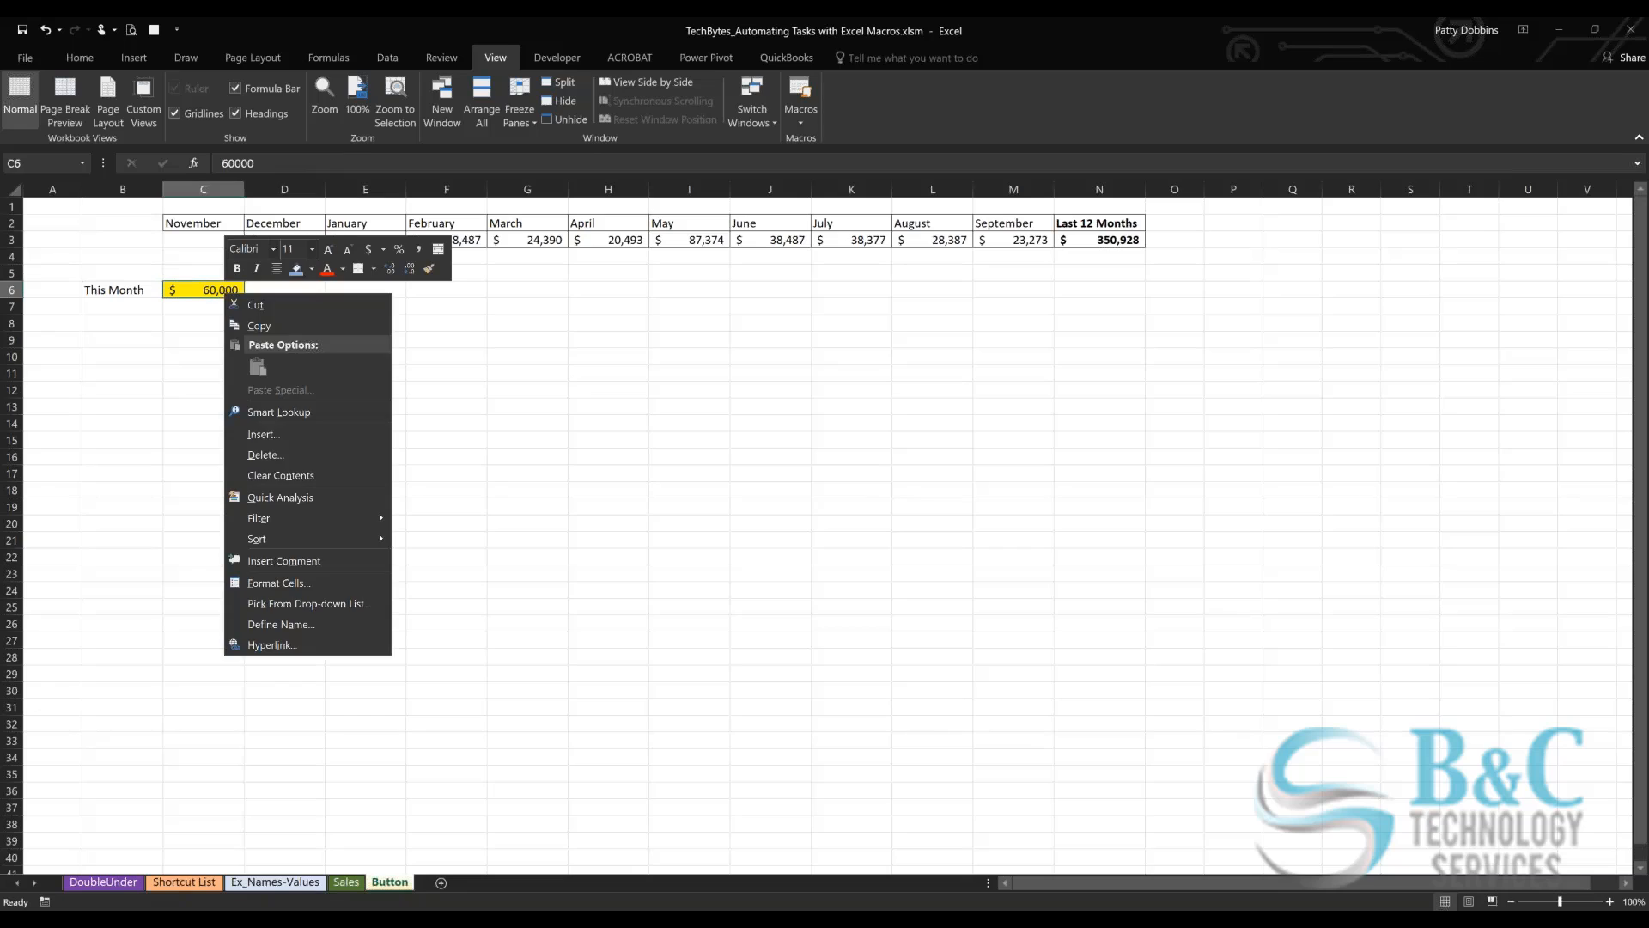
{"action": "left_click", "coordinate": [258, 320]}
{"action": "key", "text": "Up"}
{"action": "key", "text": "Up"}
{"action": "key", "text": "Up"}
{"action": "right_click", "coordinate": [207, 238]}
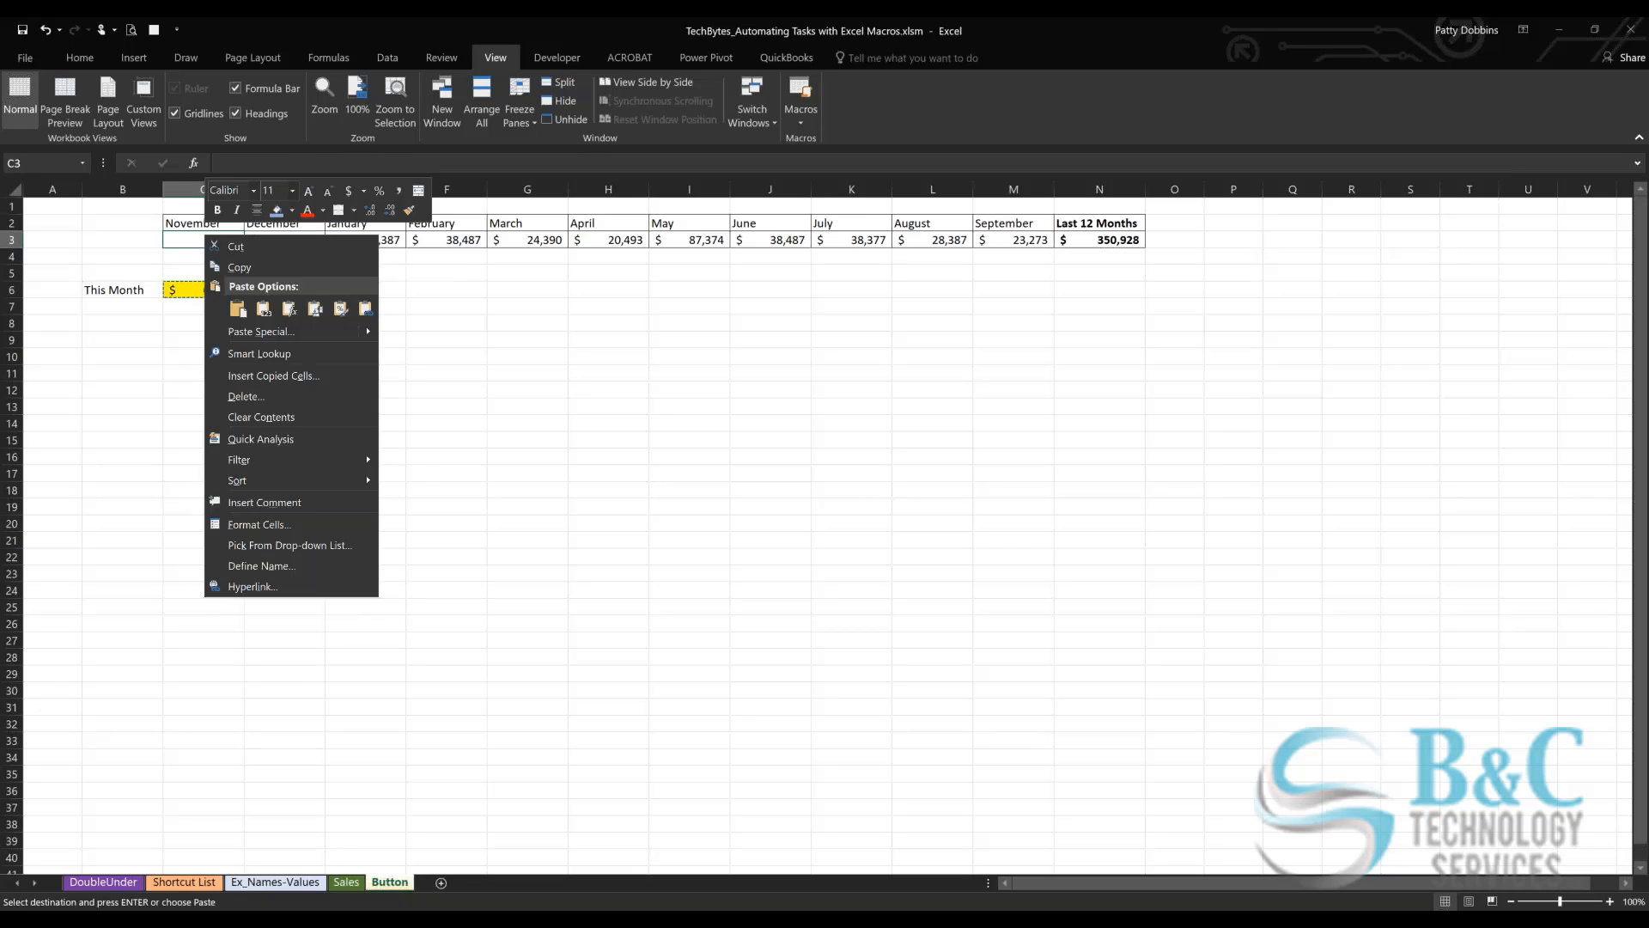
{"action": "left_click", "coordinate": [238, 308]}
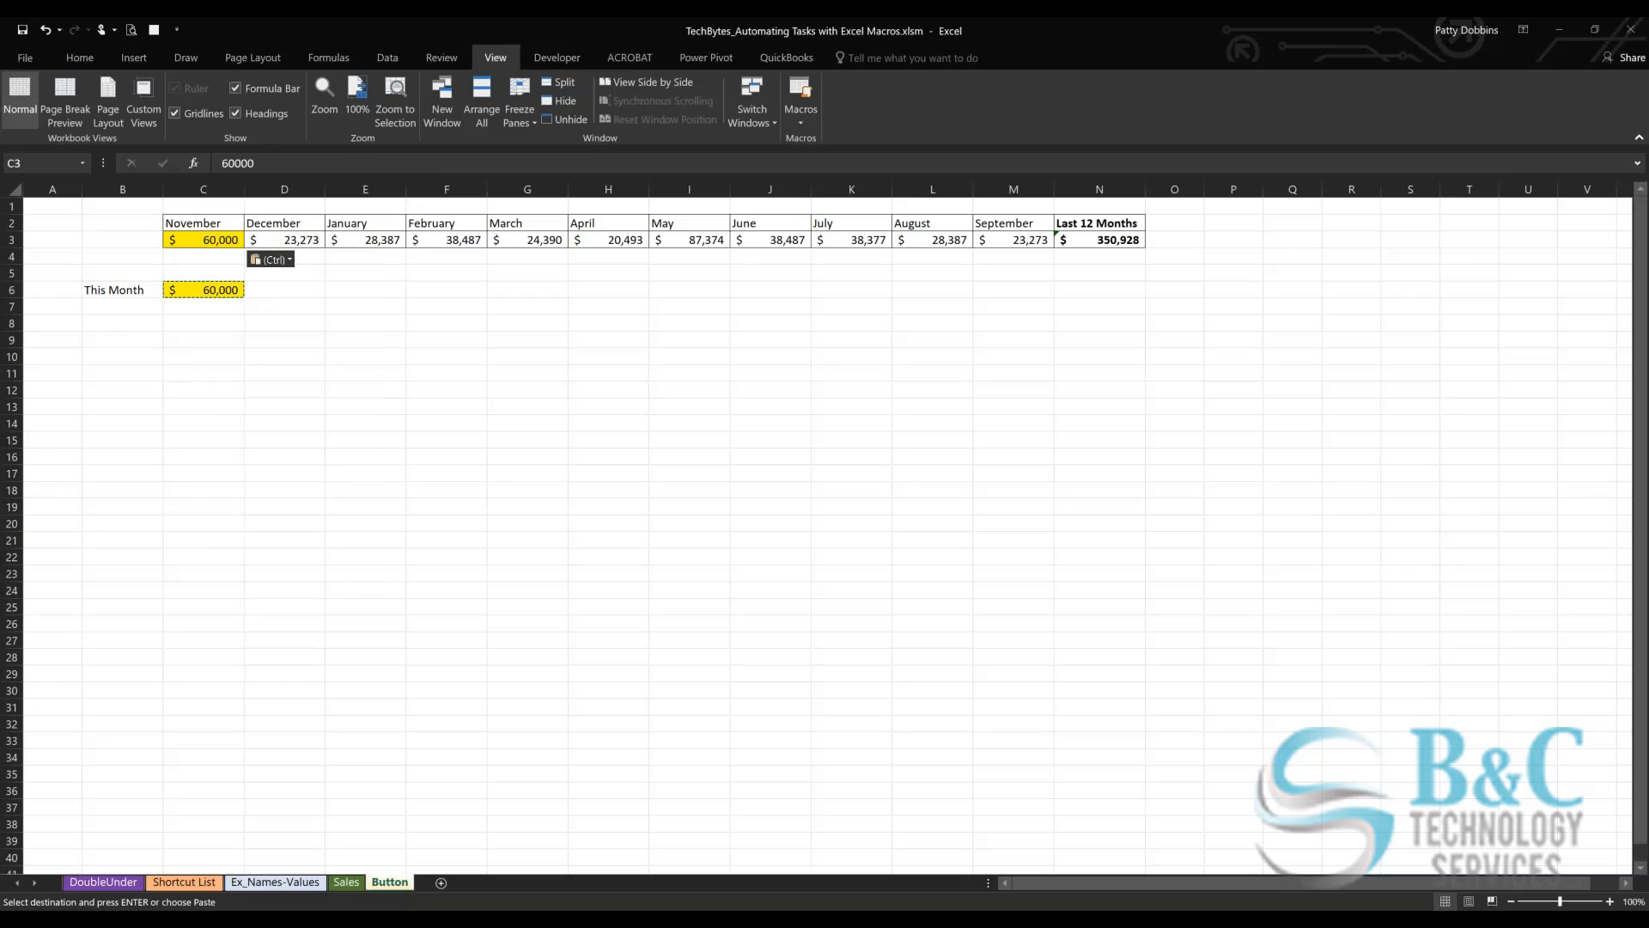
Step: Fill only the formatting of D3 back onto the November amount in C3
{"action": "left_click", "coordinate": [285, 241]}
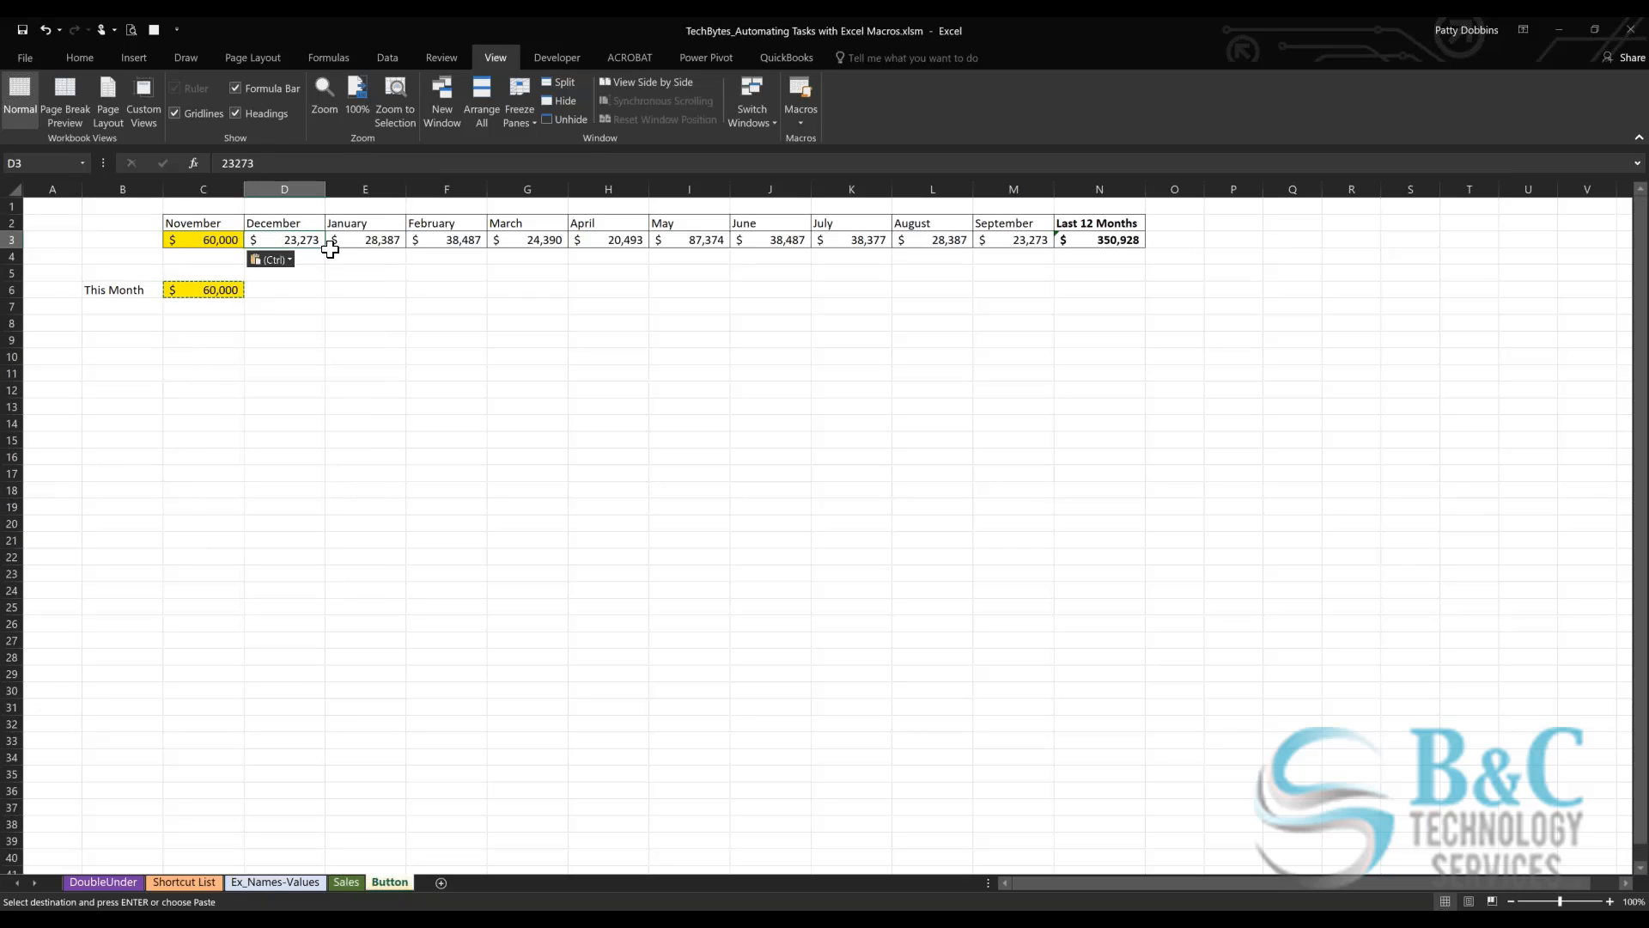
{"action": "left_click_drag", "start_coordinate": [326, 248], "coordinate": [195, 249]}
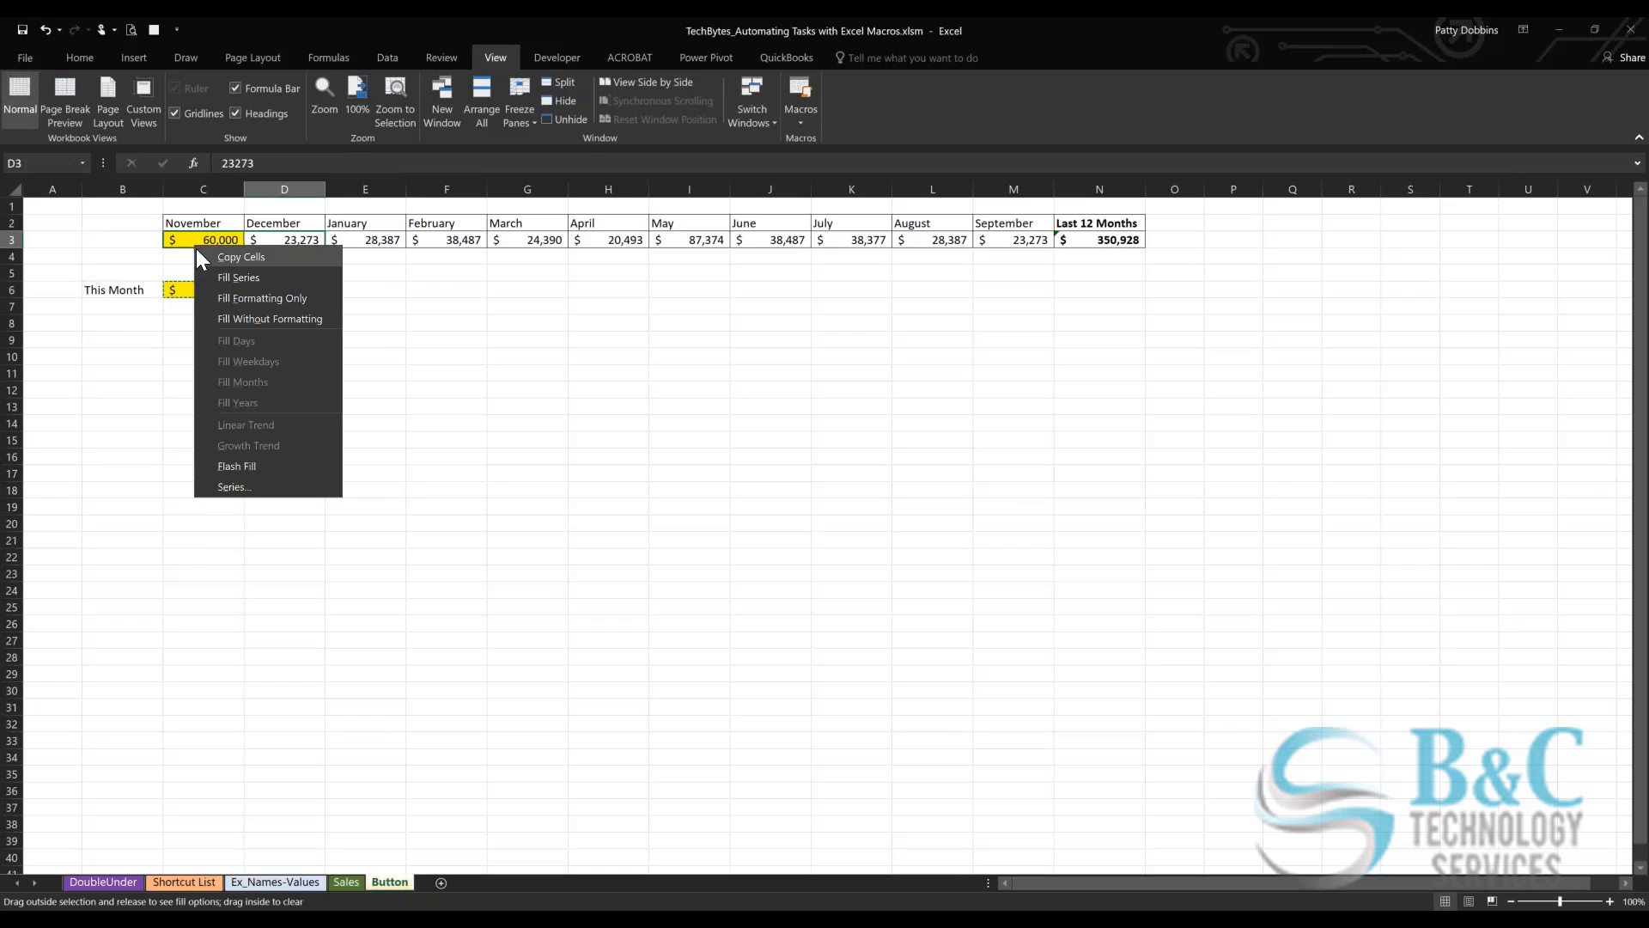
{"action": "left_click", "coordinate": [228, 296]}
{"action": "left_click", "coordinate": [284, 257]}
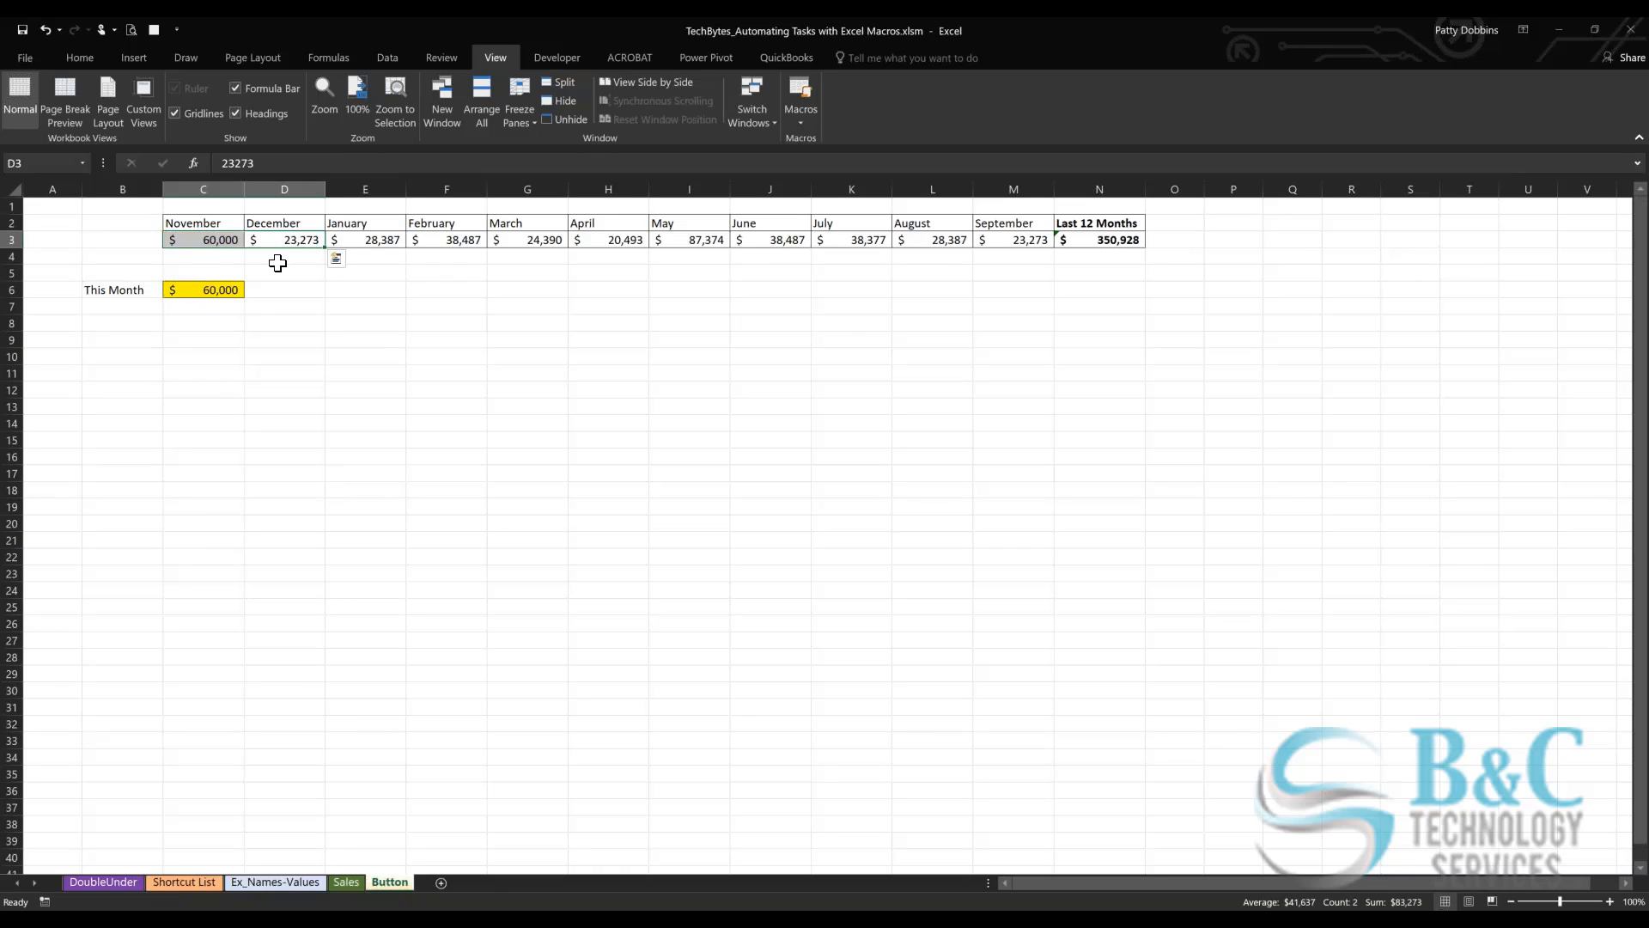
Step: Extend the Last 12 Months total in N3 to include November, making the formula =SUM(C3:M3)
{"action": "double_click", "coordinate": [1103, 238]}
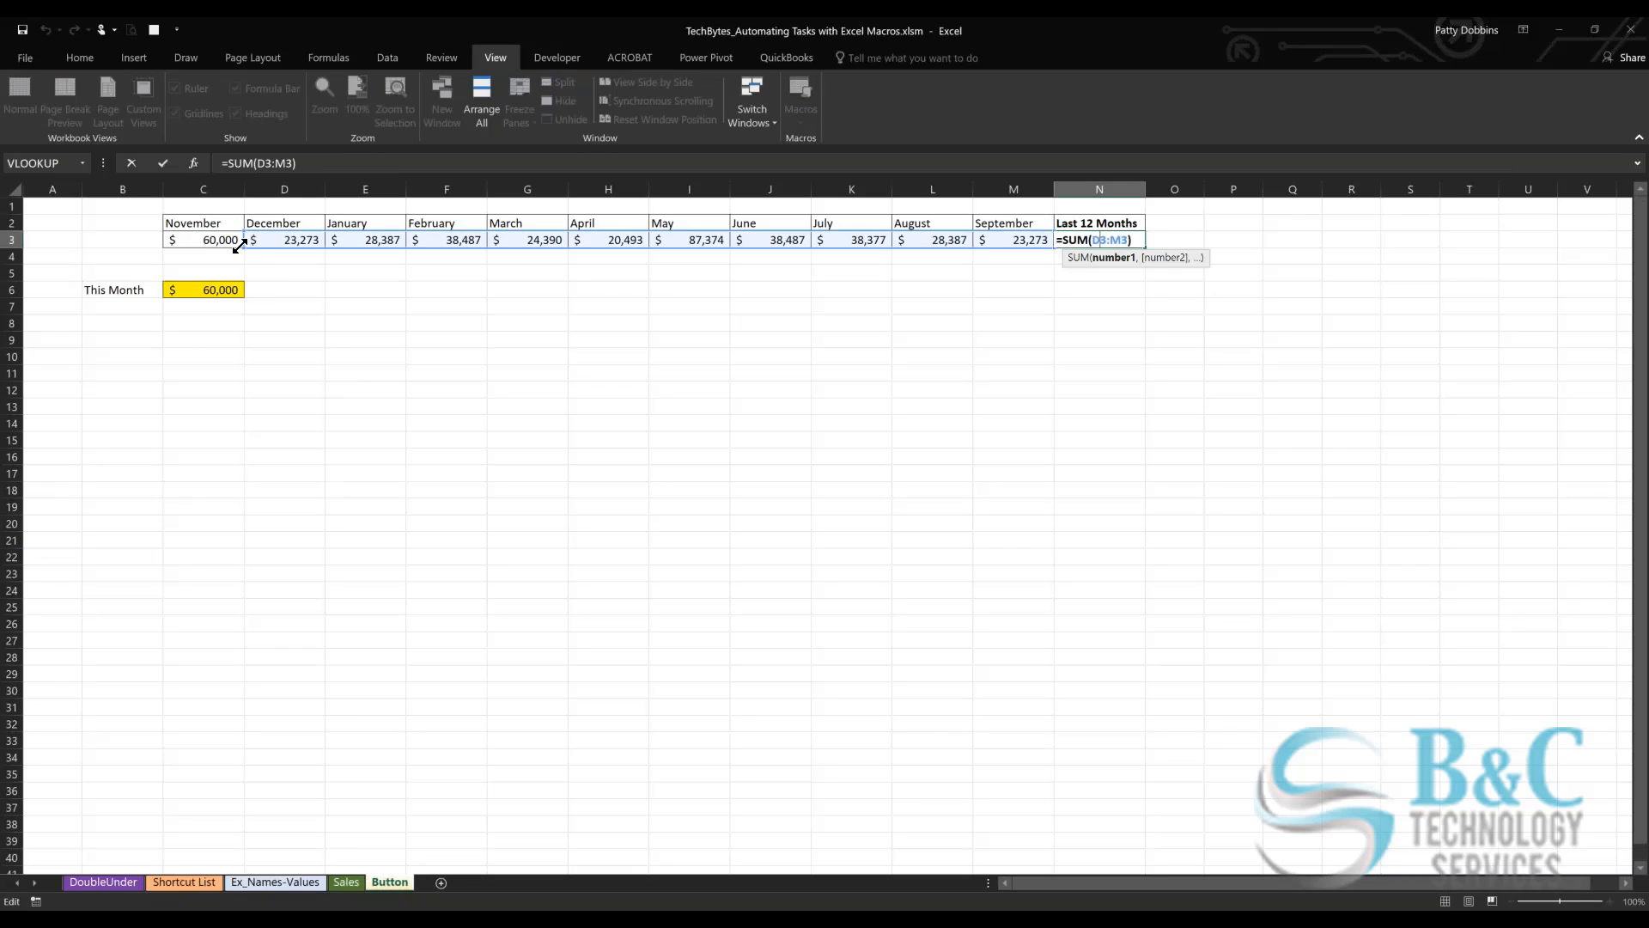
{"action": "left_click_drag", "start_coordinate": [246, 241], "coordinate": [185, 241]}
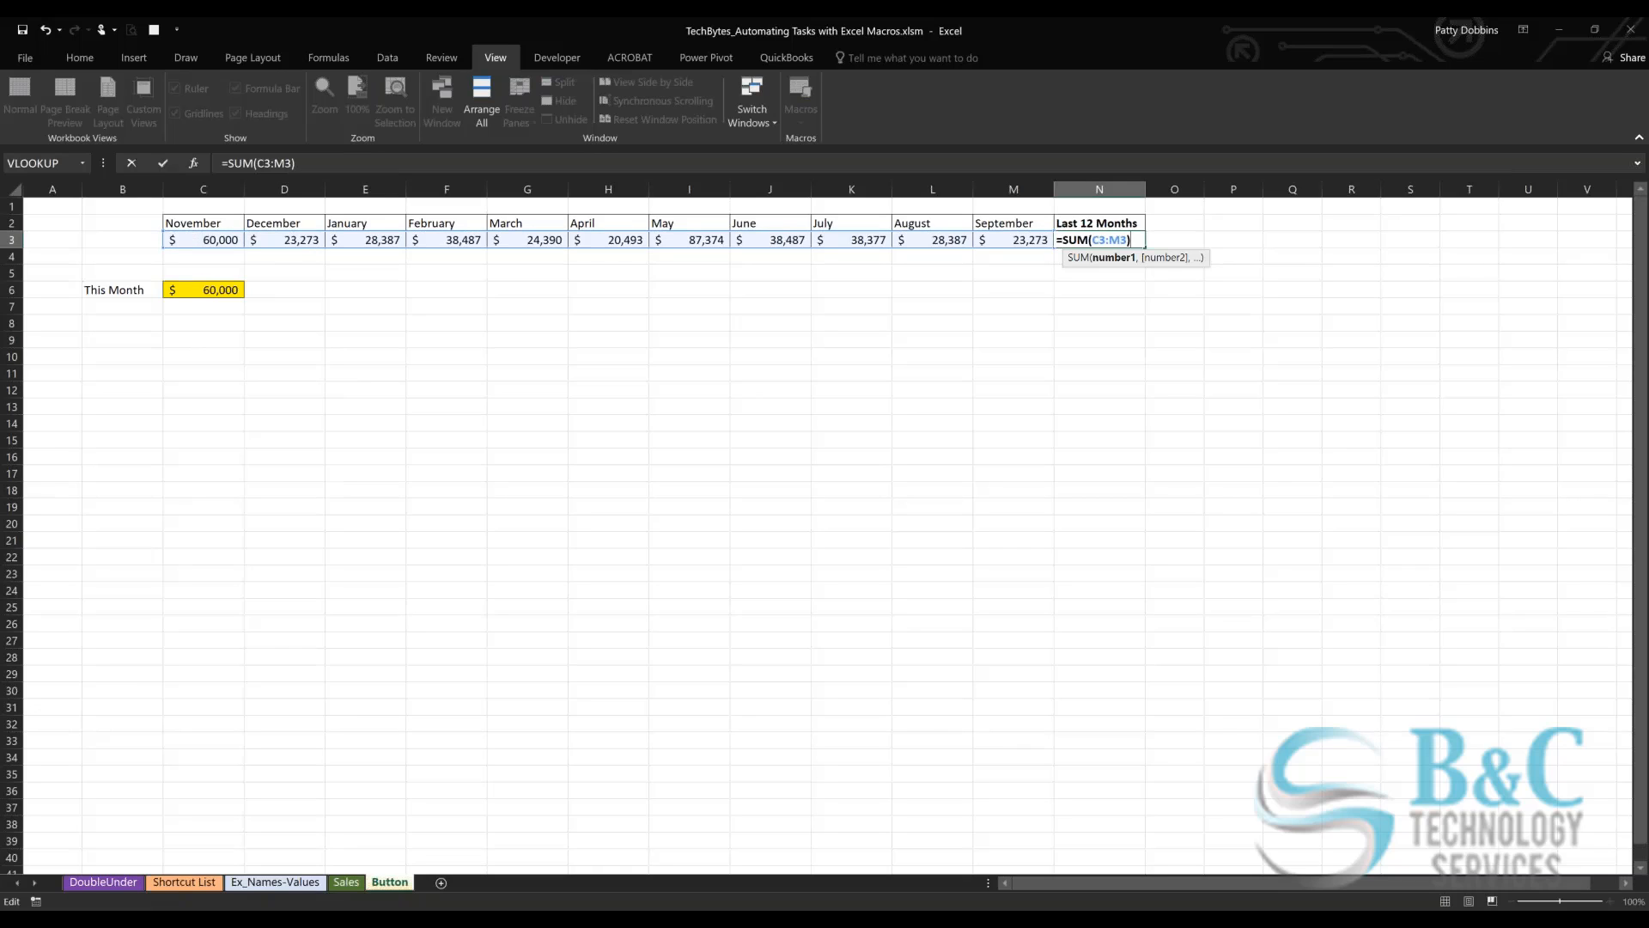
{"action": "key", "text": "Return"}
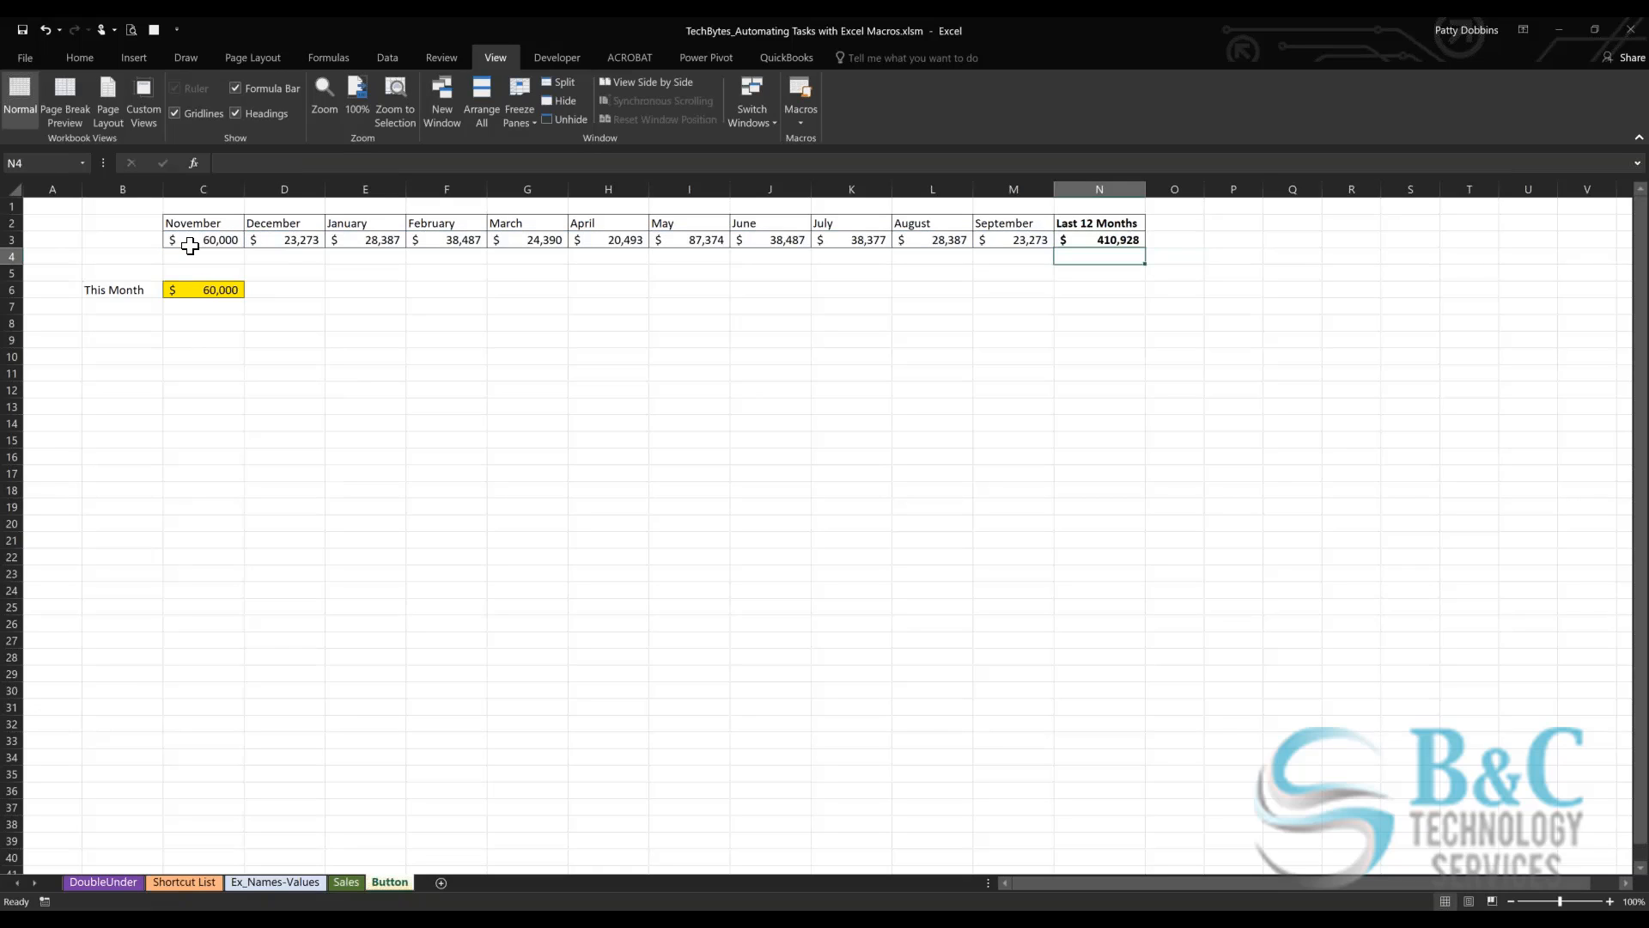
{"action": "left_click", "coordinate": [237, 275]}
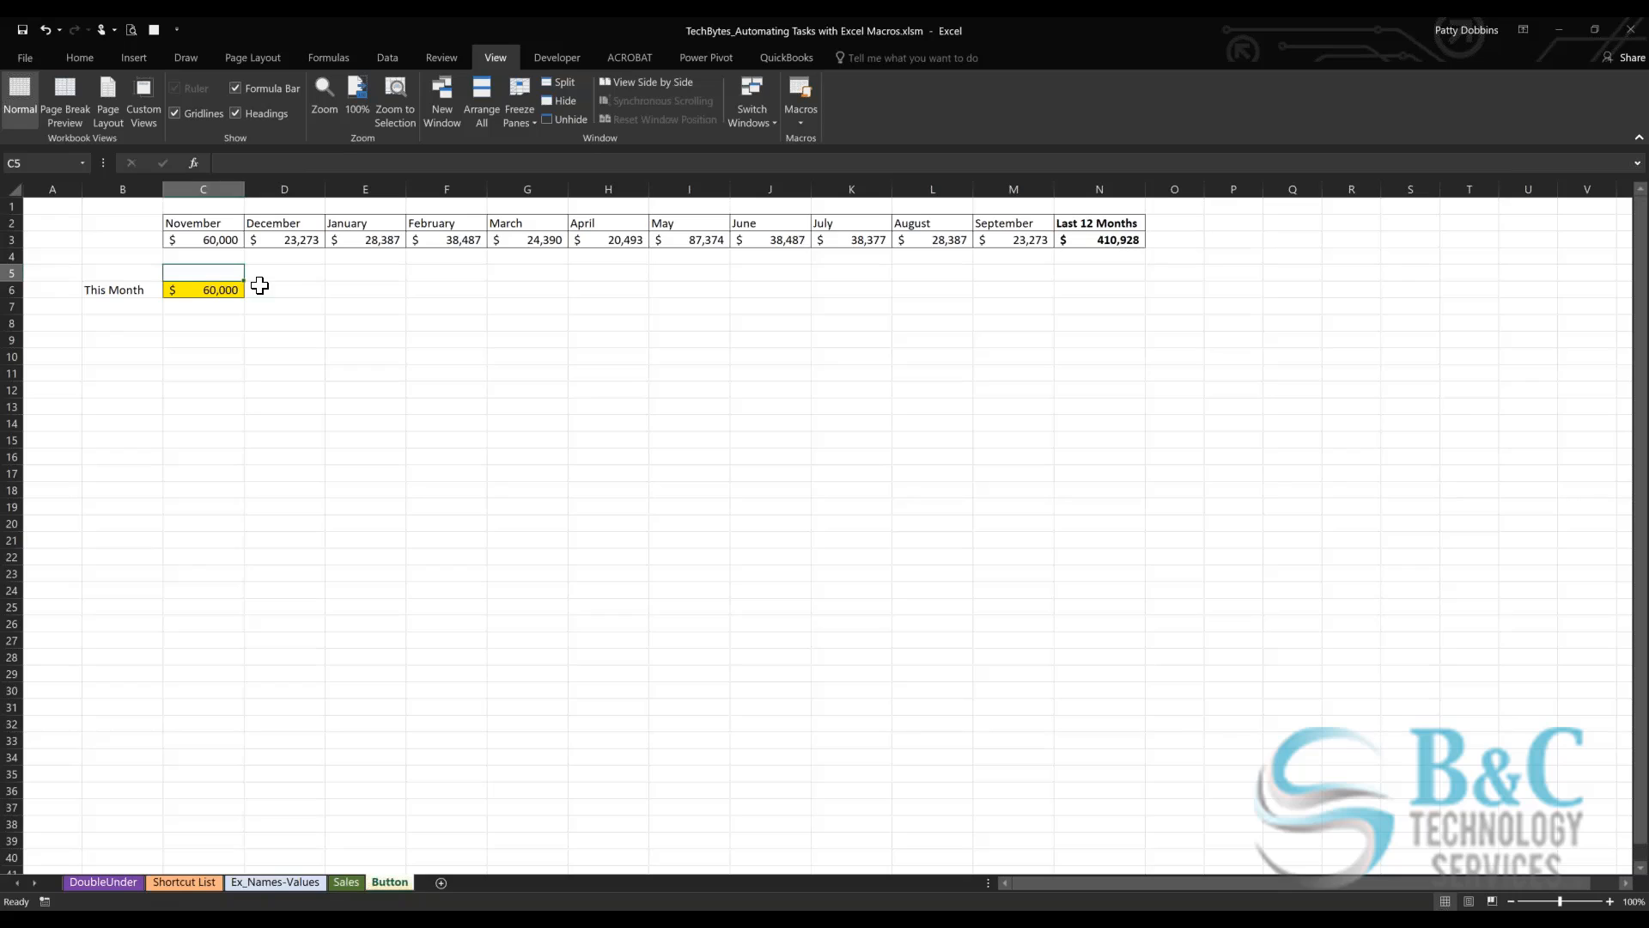
Step: Insert an oval shape about 0.71" high and 1.64" wide beside the This Month amount, around D6:F9
{"action": "left_click", "coordinate": [341, 289]}
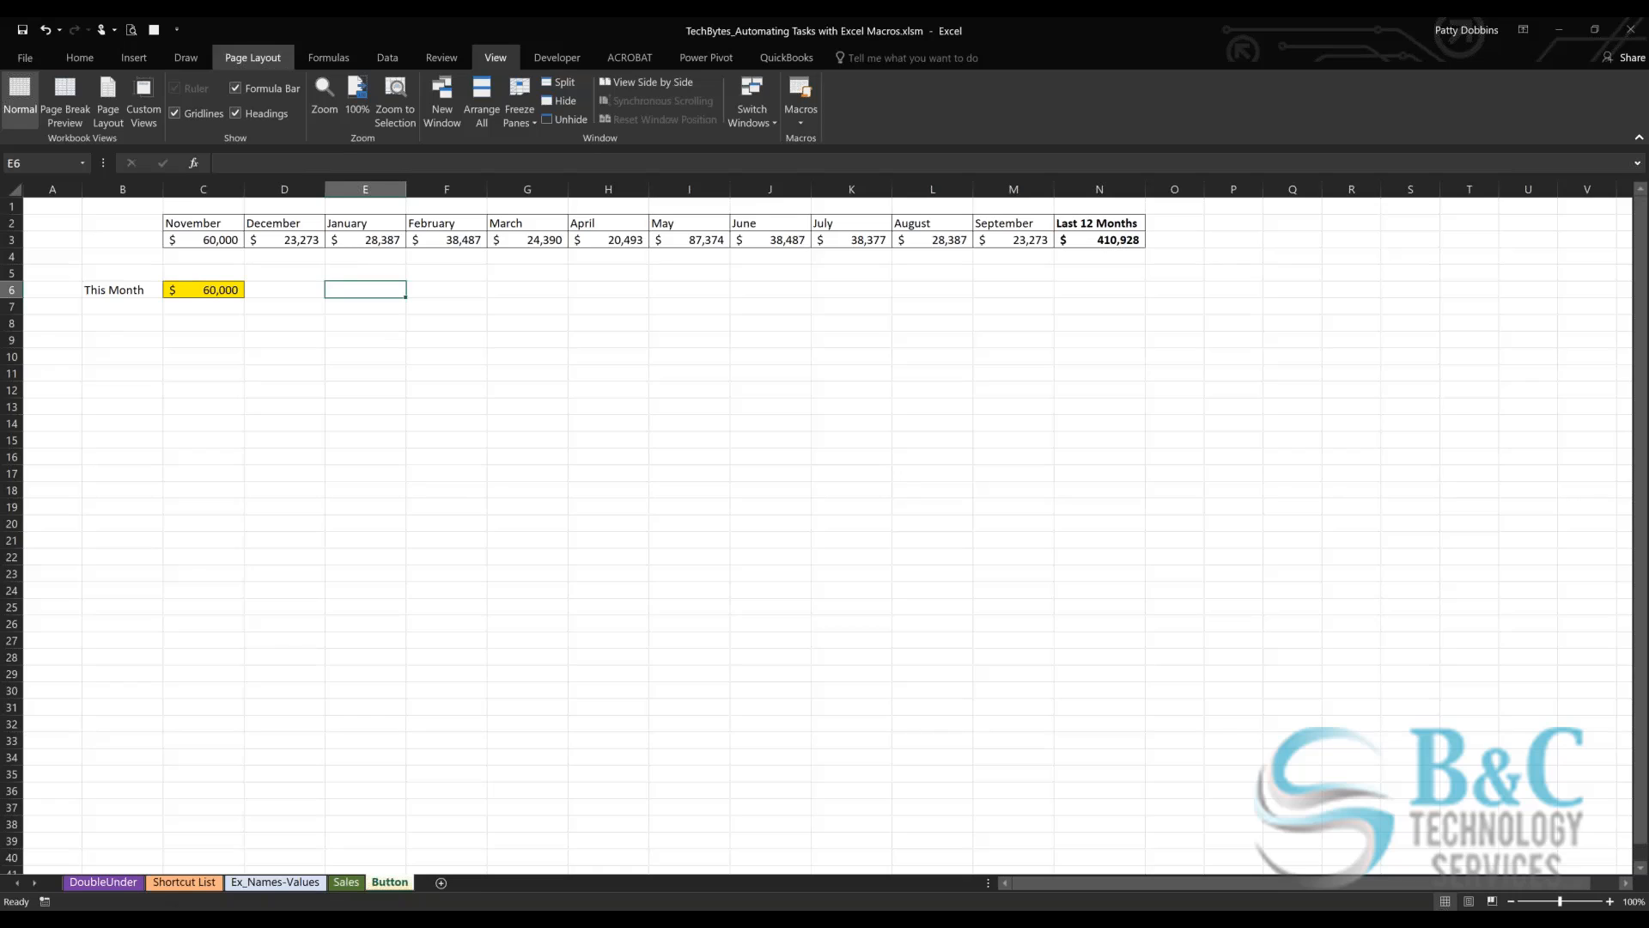
{"action": "left_click", "coordinate": [144, 57]}
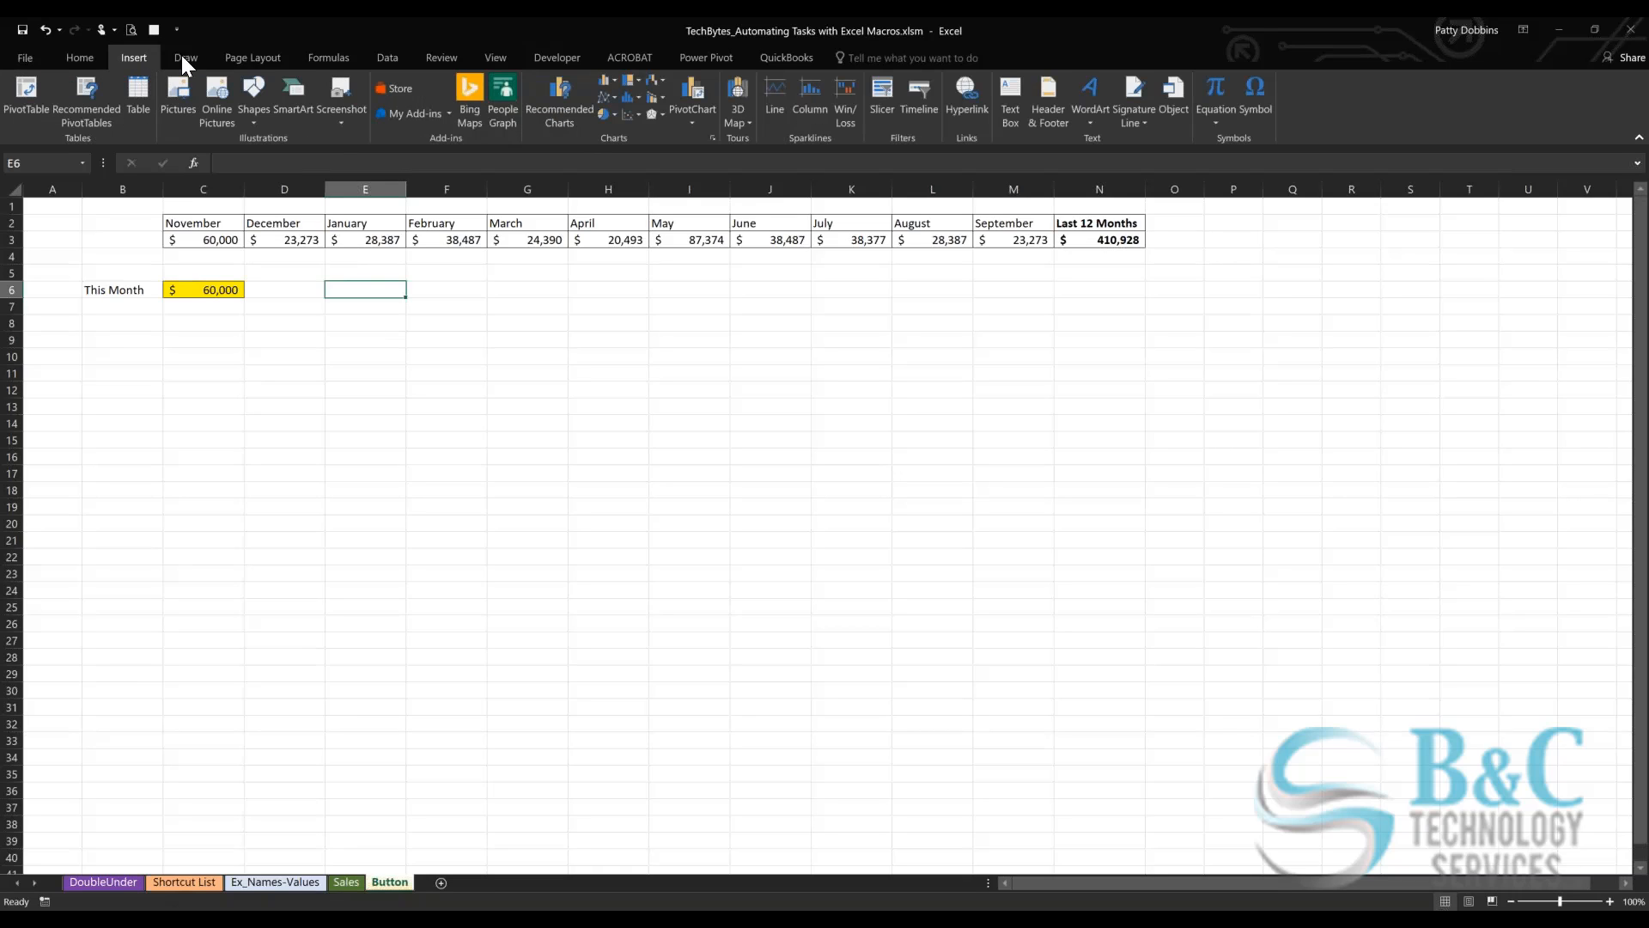
{"action": "left_click", "coordinate": [260, 116]}
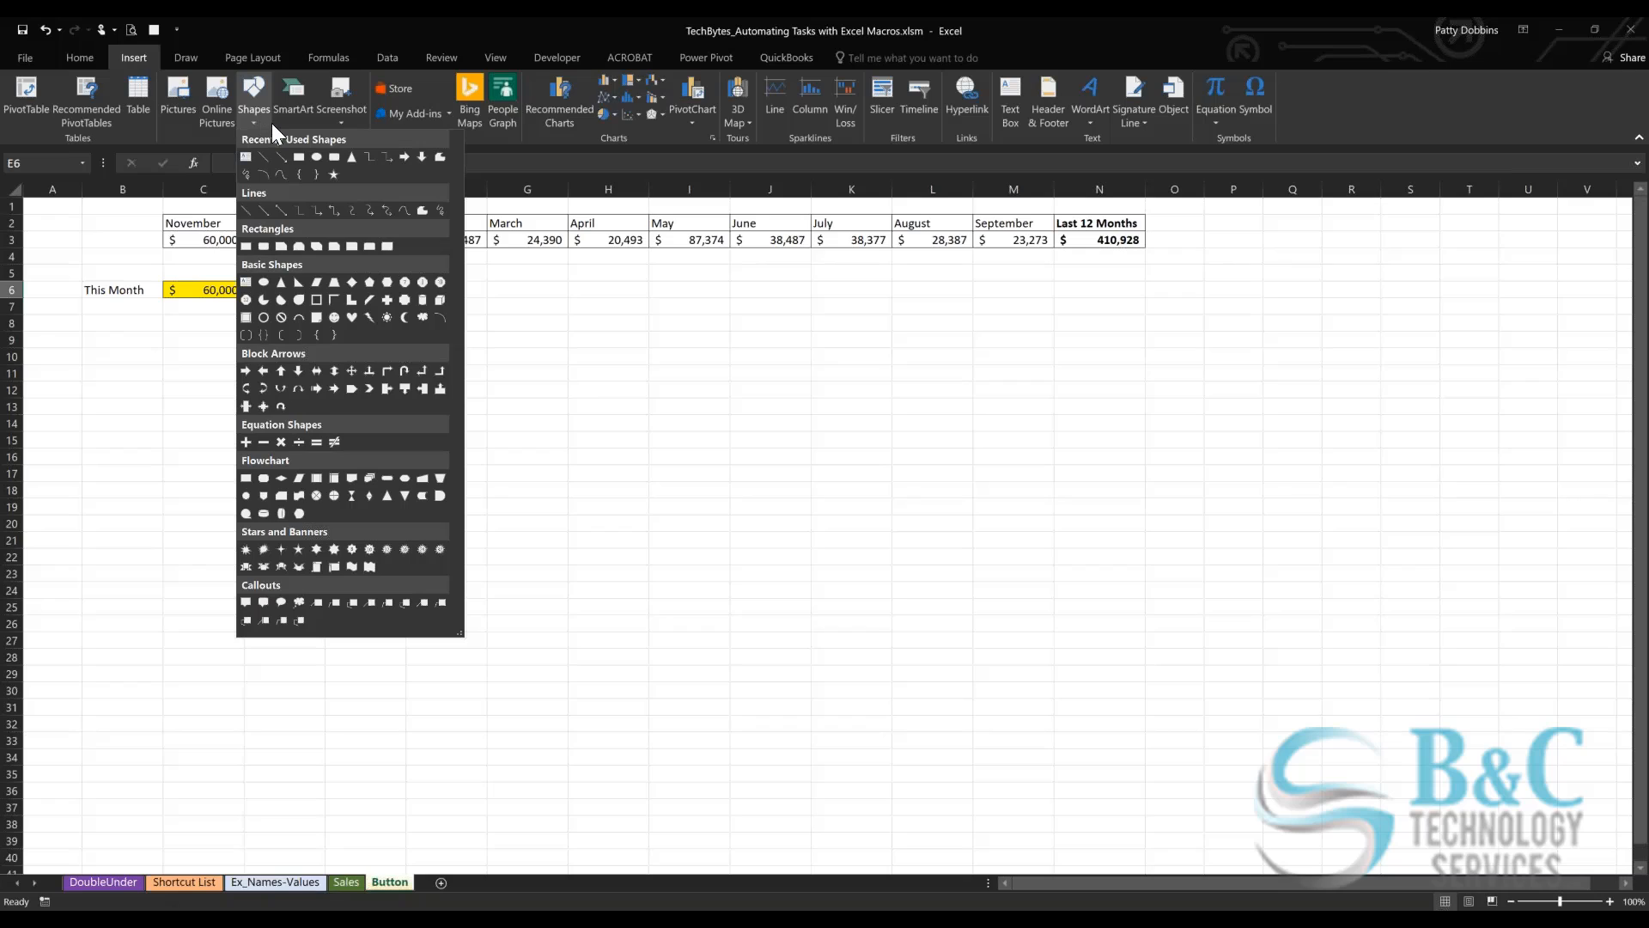
{"action": "left_click", "coordinate": [317, 156]}
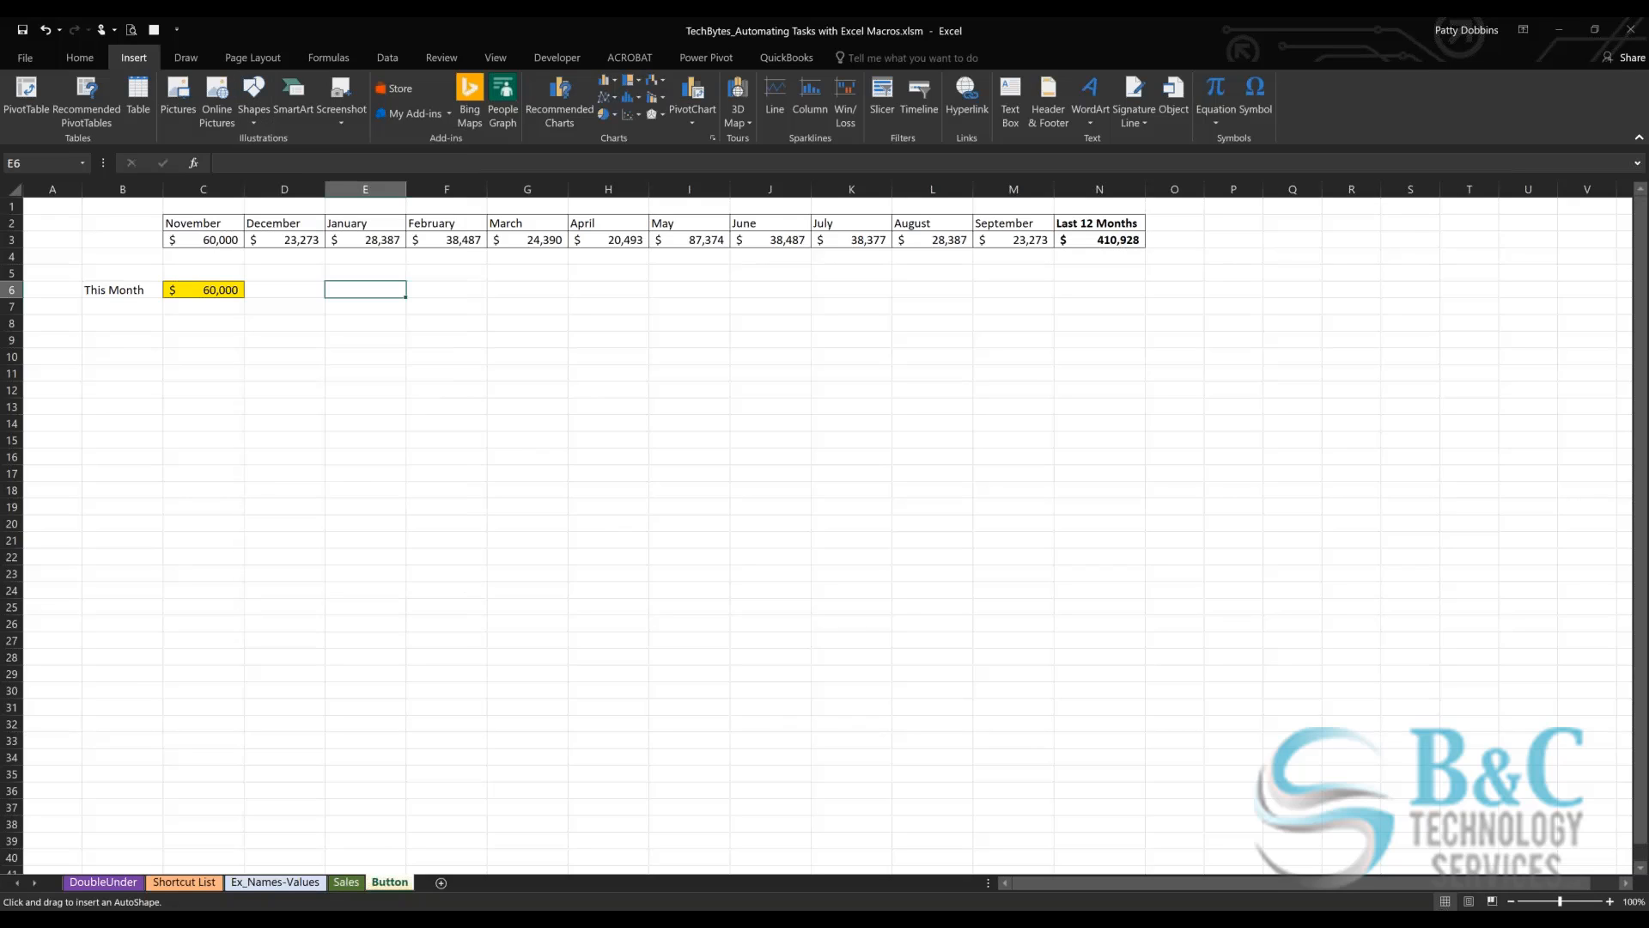
{"action": "mouse_move", "coordinate": [307, 289]}
{"action": "left_mouse_down"}
{"action": "mouse_move", "coordinate": [327, 331]}
{"action": "mouse_move", "coordinate": [443, 346]}
{"action": "left_mouse_up"}
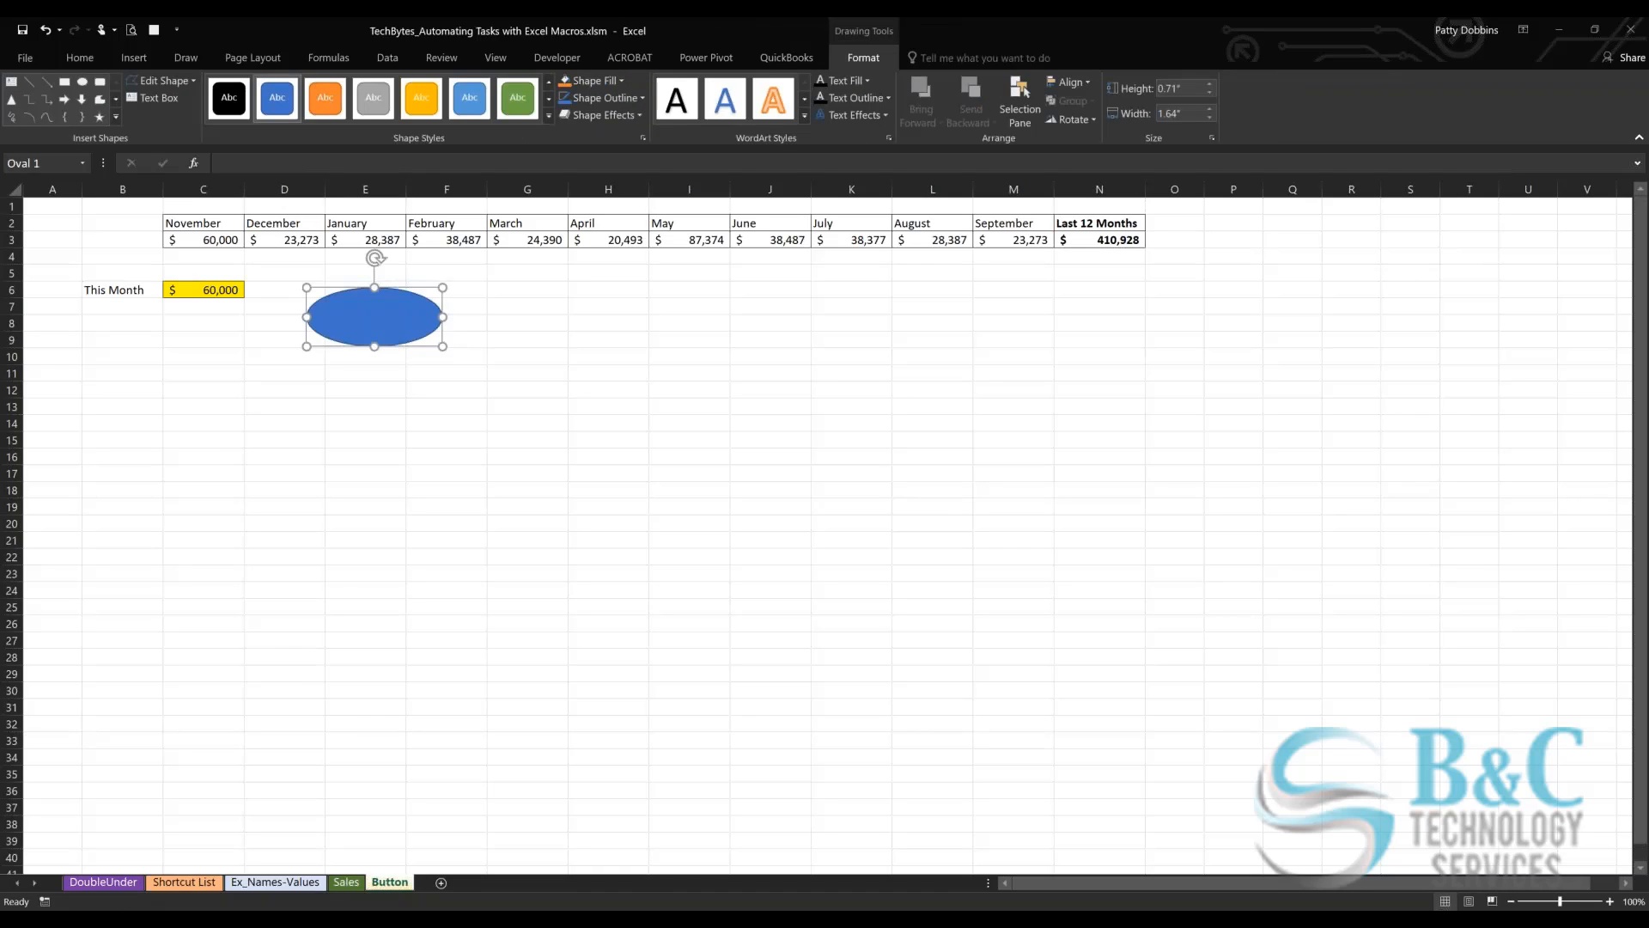
Step: Label the oval "Click Here to add new month" and resize it to about 0.8" high by 1.76" wide
{"action": "left_click", "coordinate": [378, 309]}
{"action": "type", "text": "Click Here to add new month"}
{"action": "left_click_drag", "start_coordinate": [442, 346], "coordinate": [459, 364]}
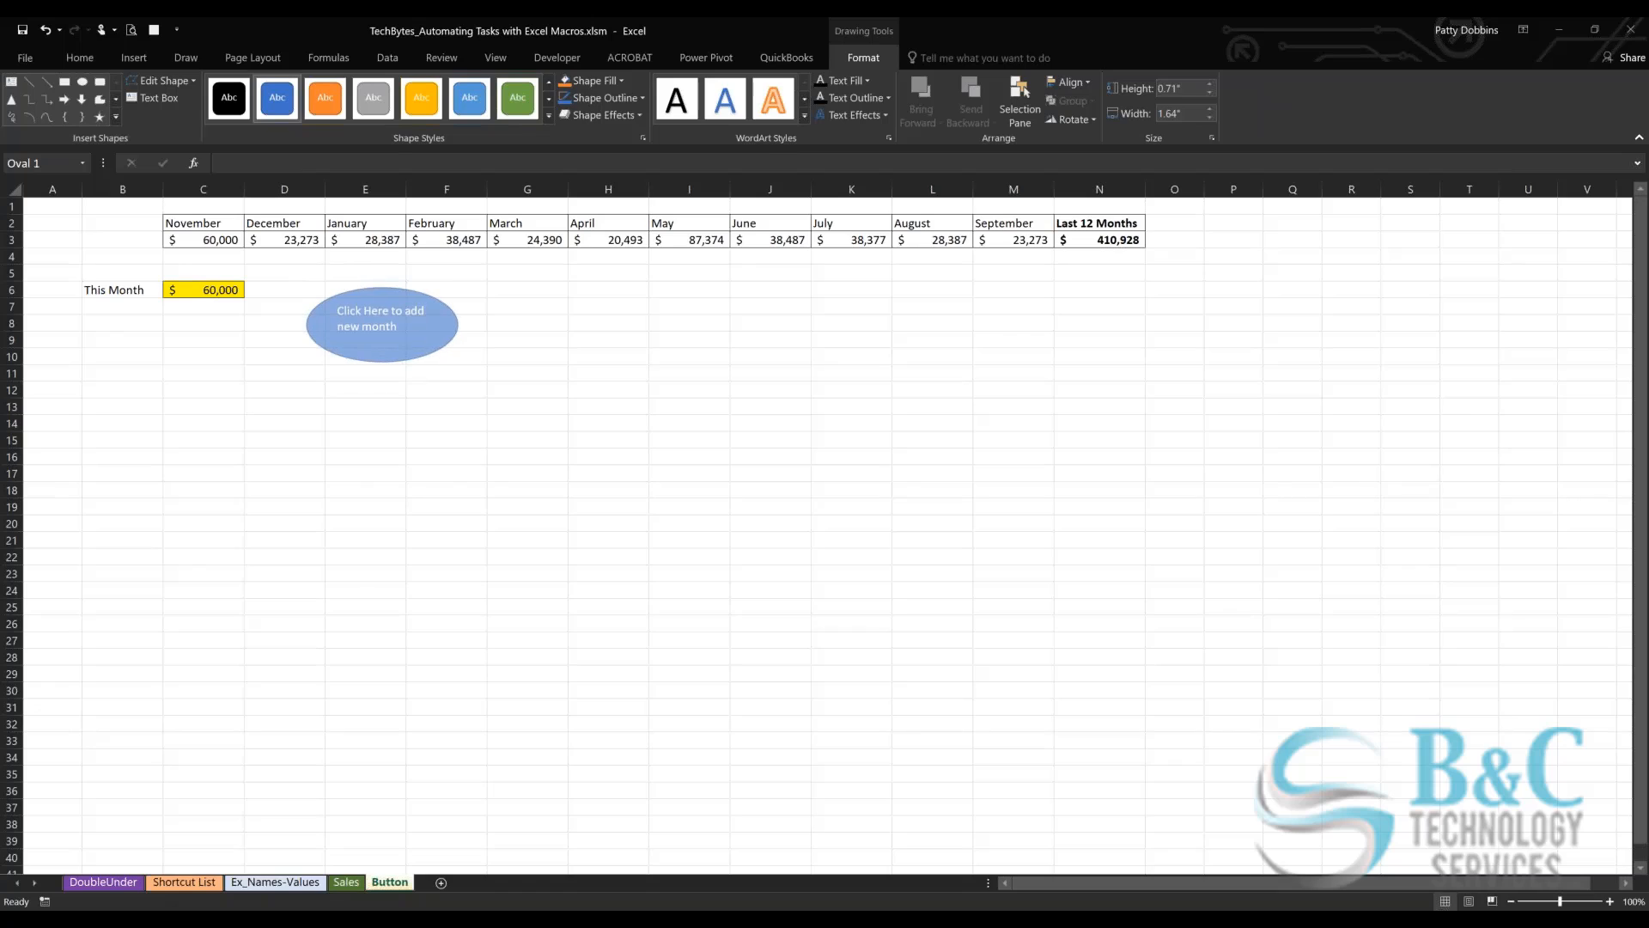
{"action": "left_click", "coordinate": [409, 311]}
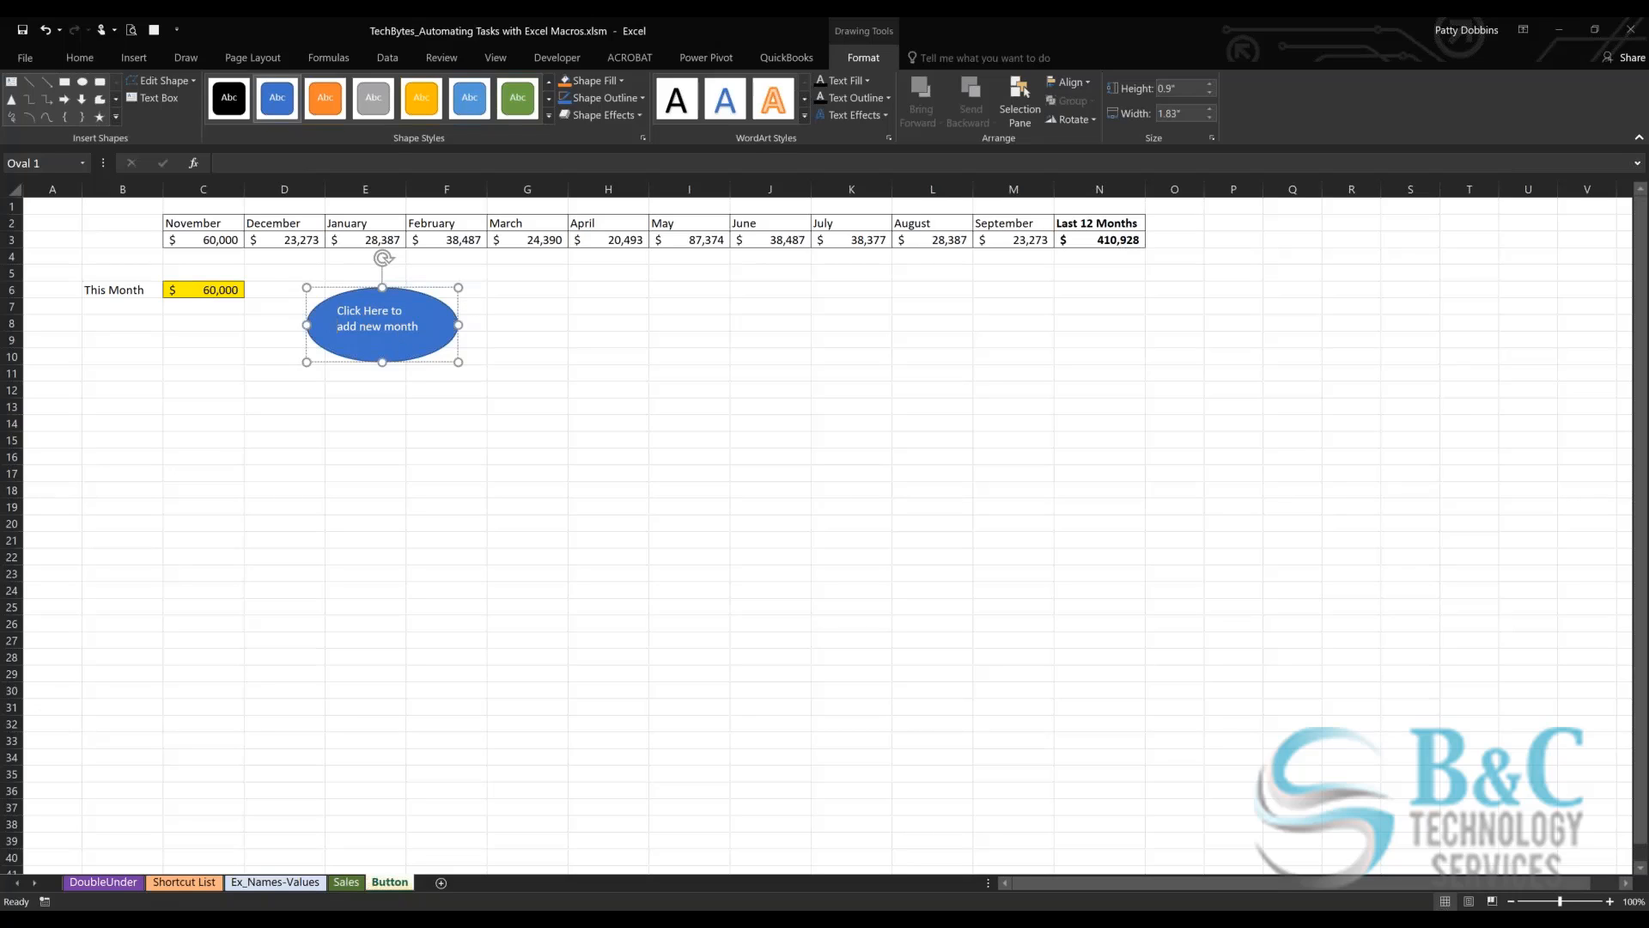
{"action": "left_click_drag", "start_coordinate": [458, 362], "coordinate": [452, 354]}
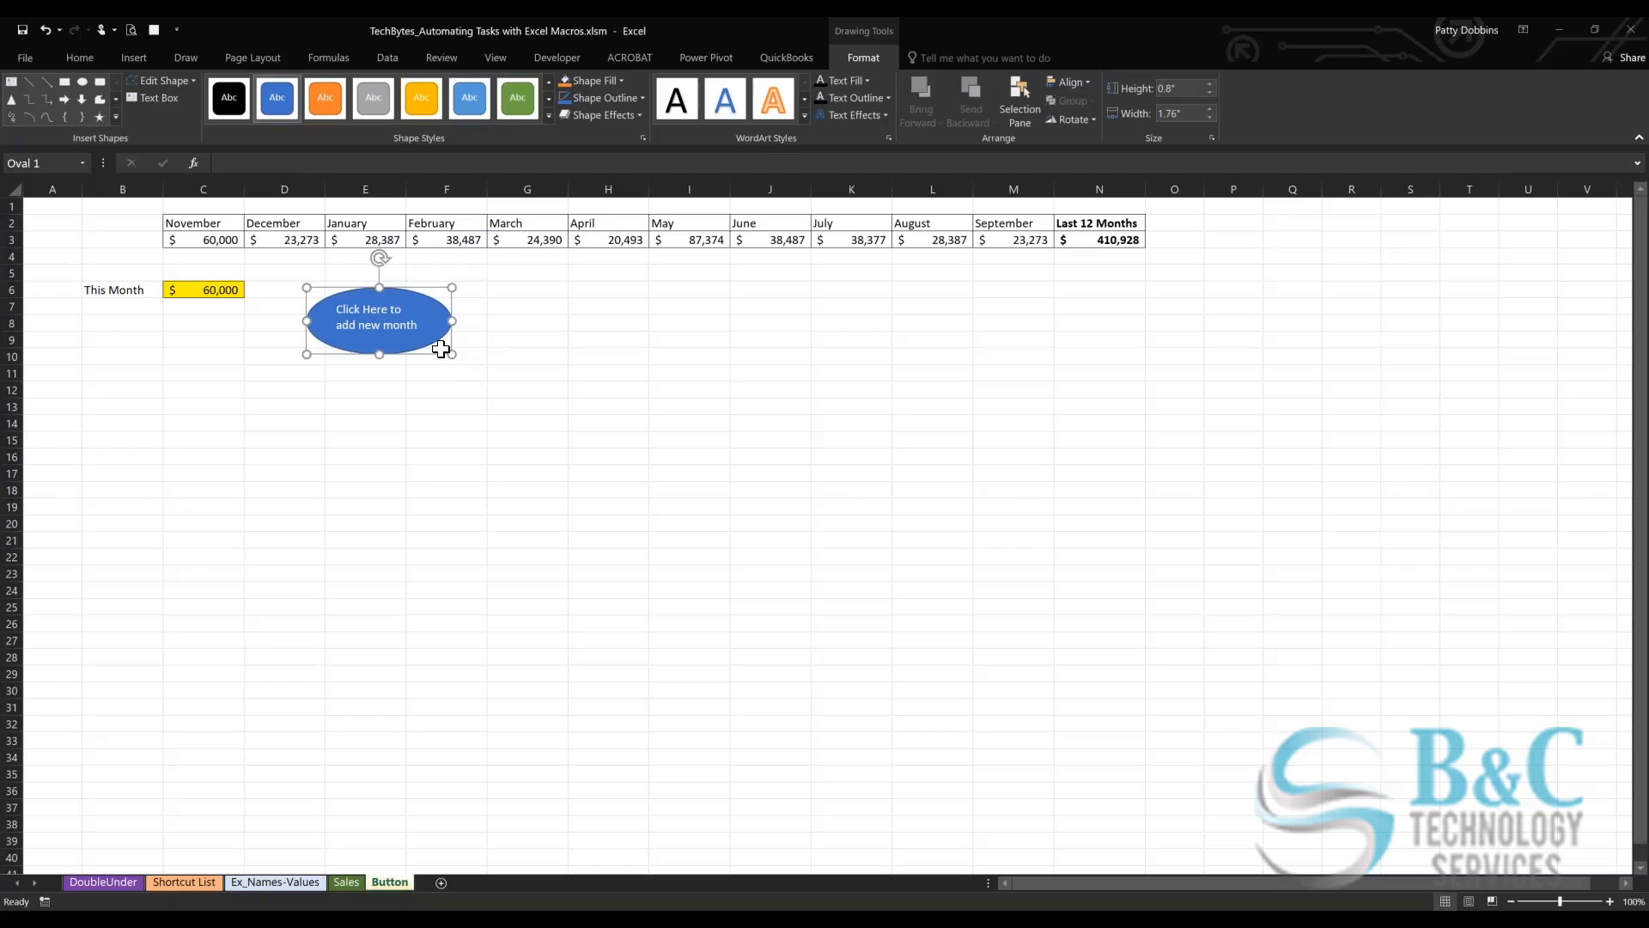
{"action": "left_click", "coordinate": [240, 354]}
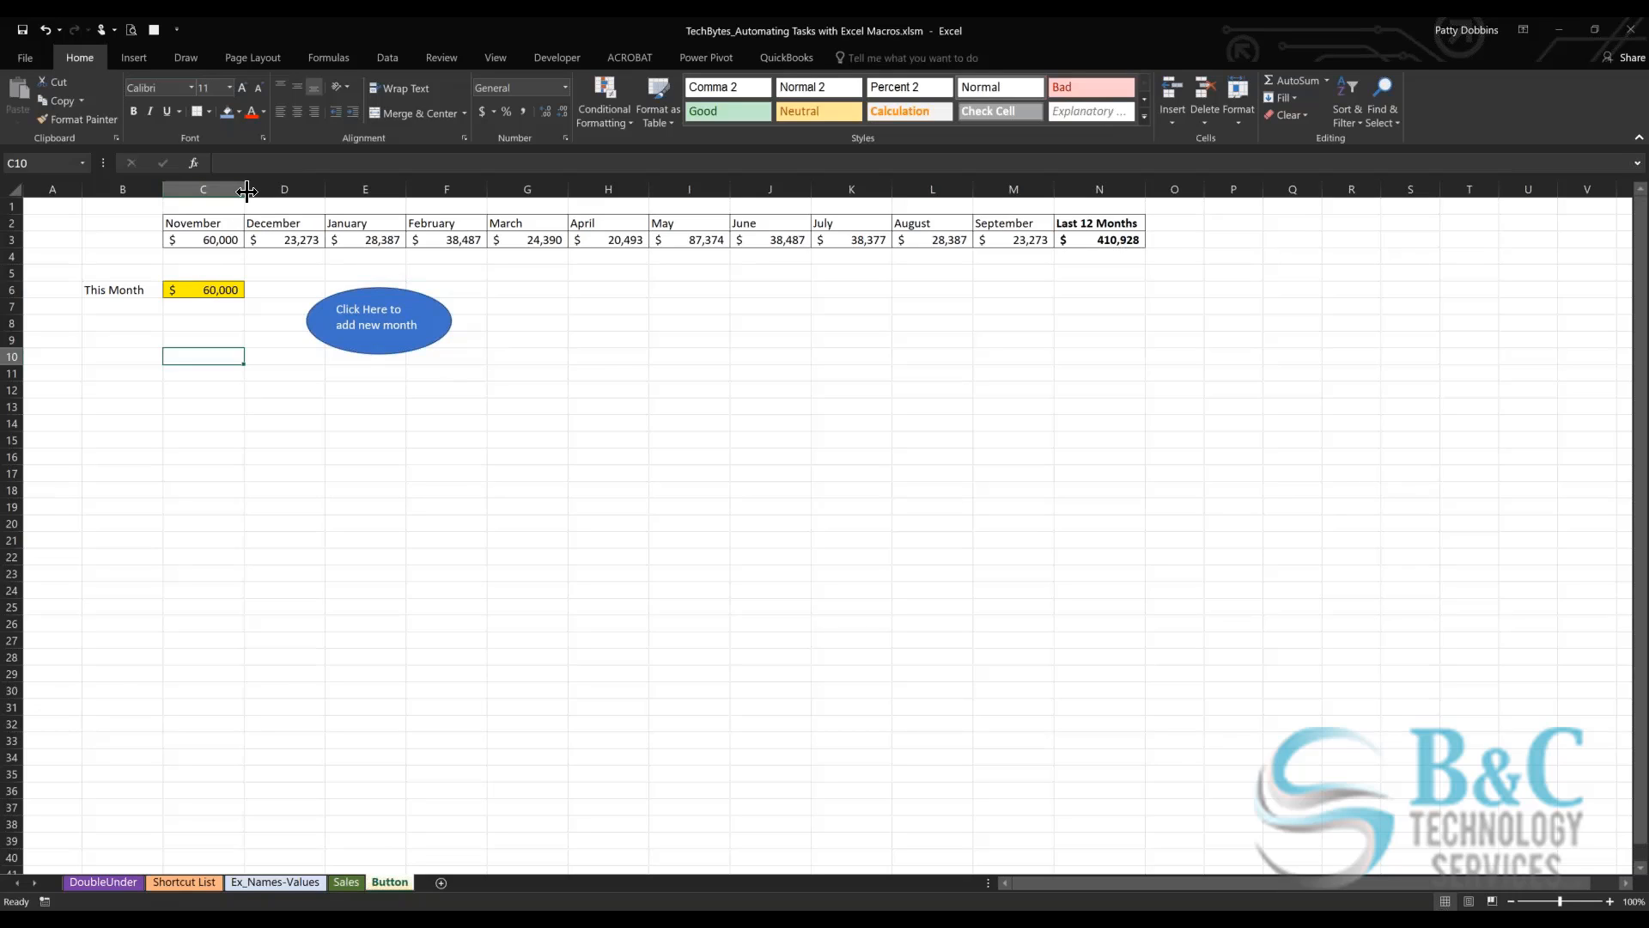
Step: Set the This Month amount in C6 to 55,000
{"action": "left_click", "coordinate": [216, 290]}
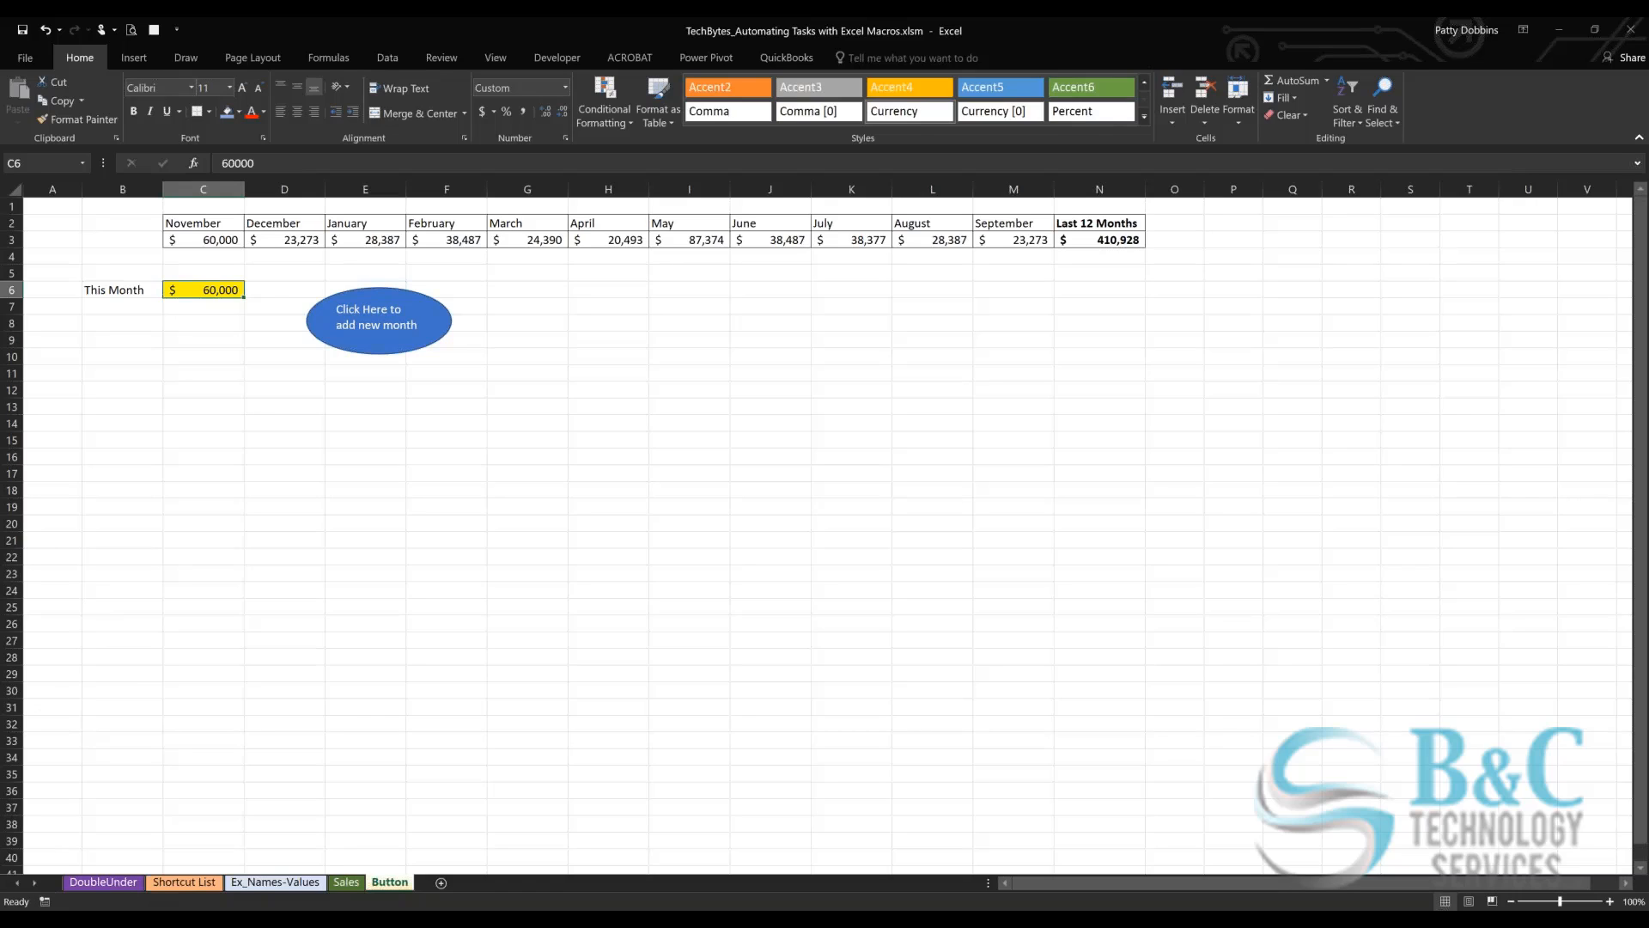
{"action": "double_click", "coordinate": [206, 287]}
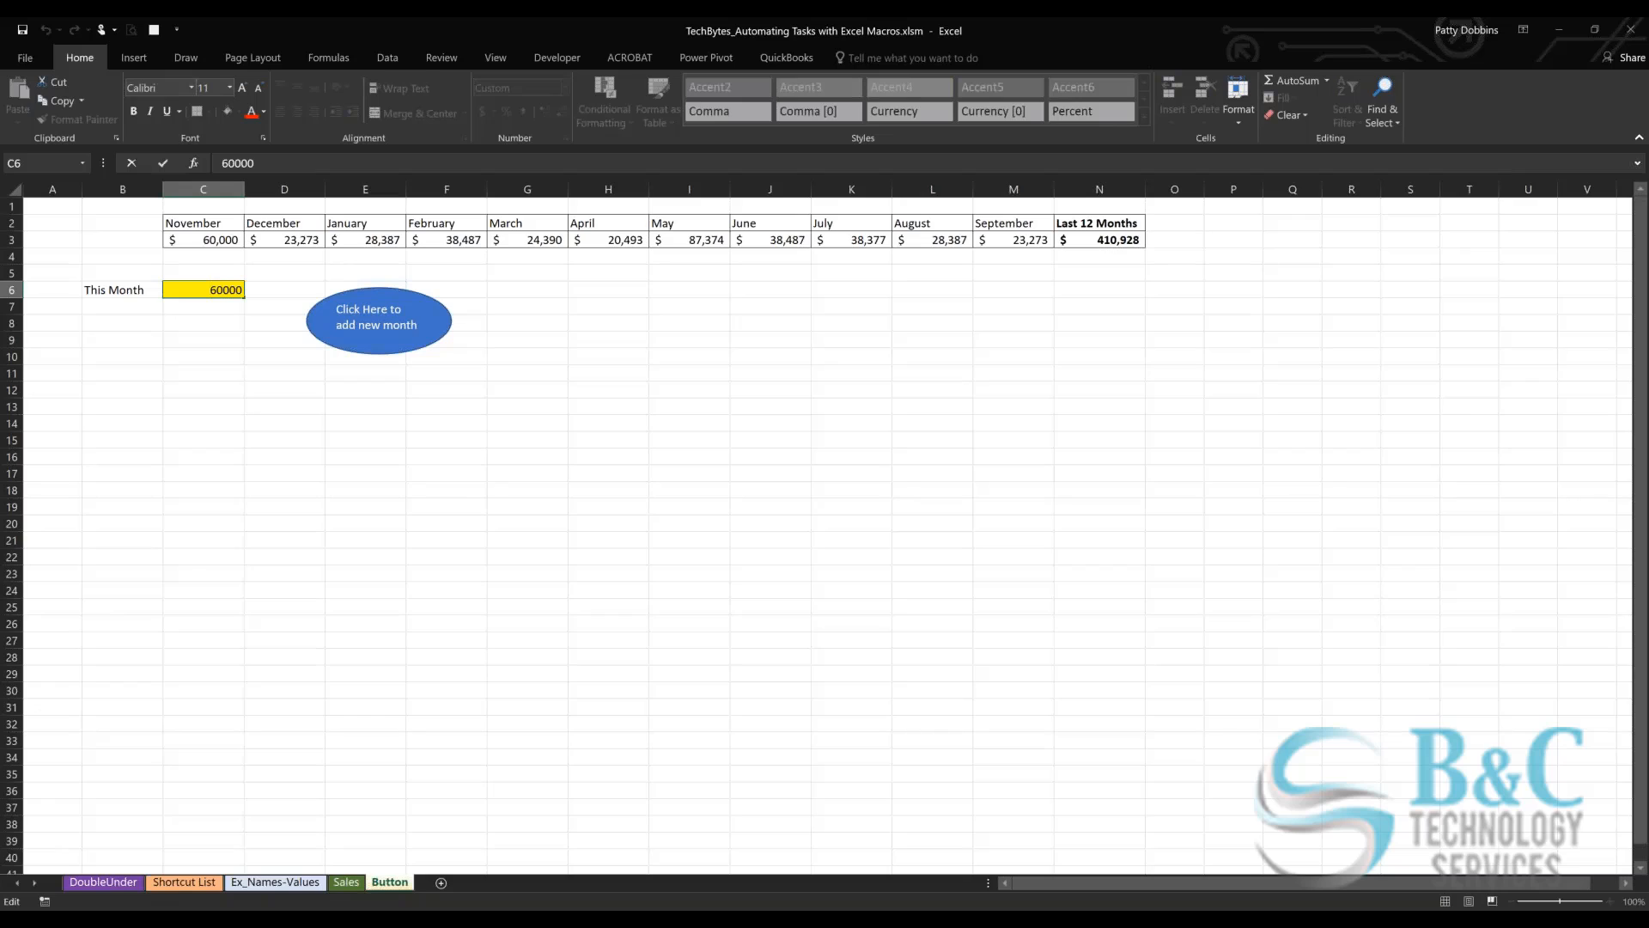
{"action": "key", "text": "Delete"}
{"action": "key", "text": "Delete"}
{"action": "type", "text": "55"}
{"action": "key", "text": "Return"}
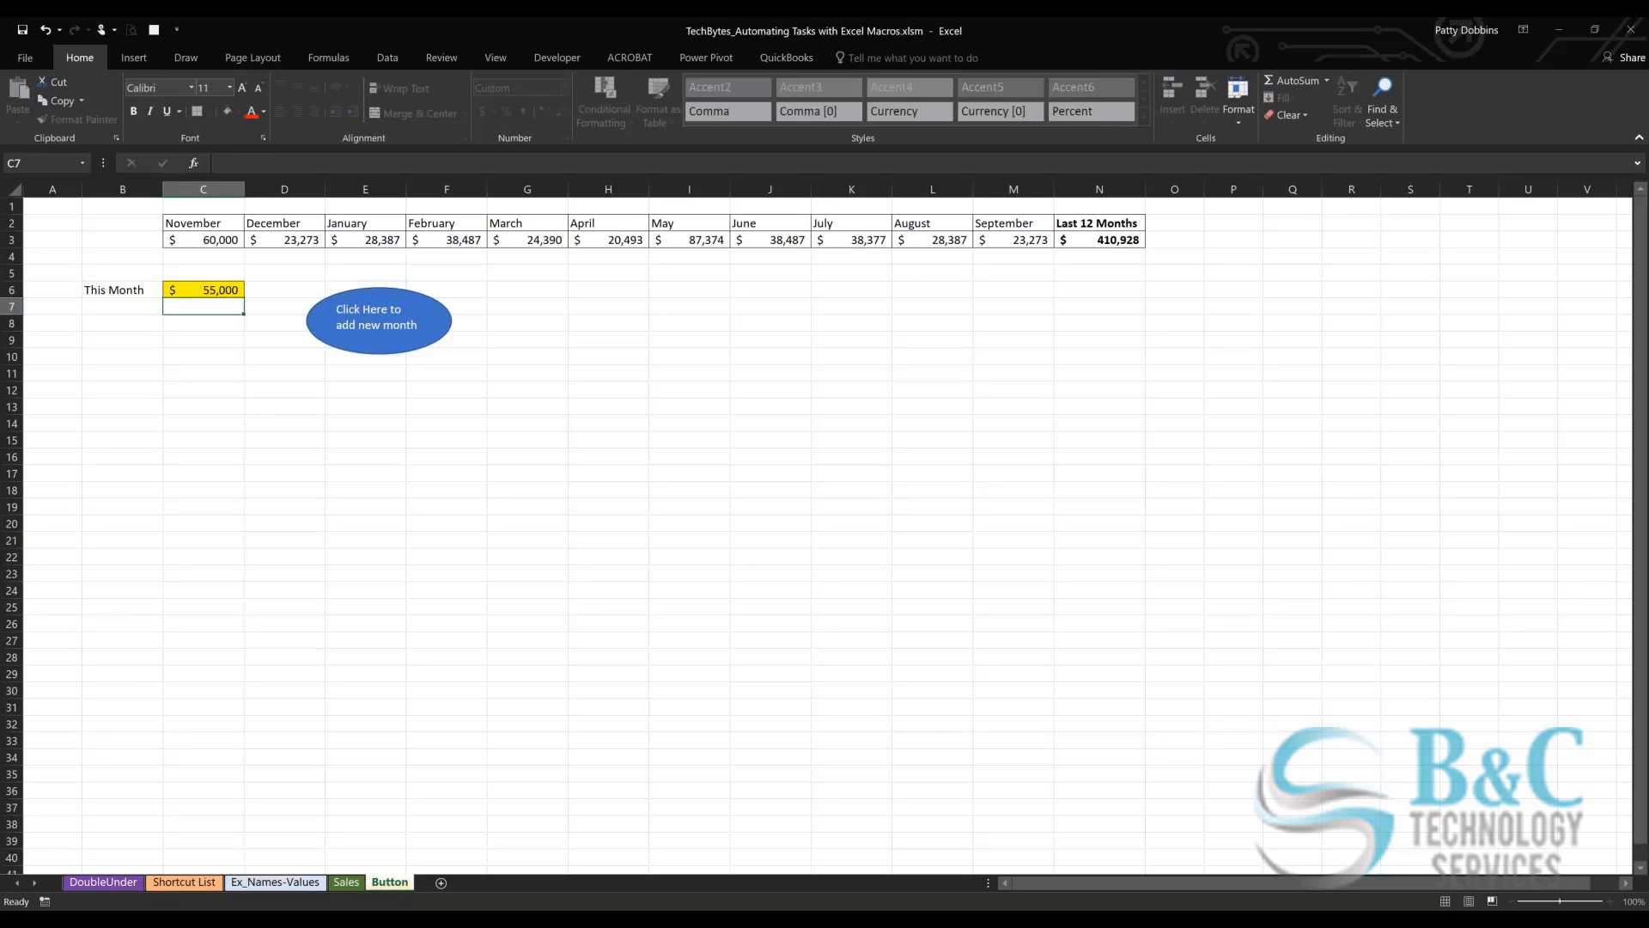
Step: Start recording a macro from cell C6, keeping the suggested name and storing it in This Workbook
{"action": "left_click", "coordinate": [219, 284]}
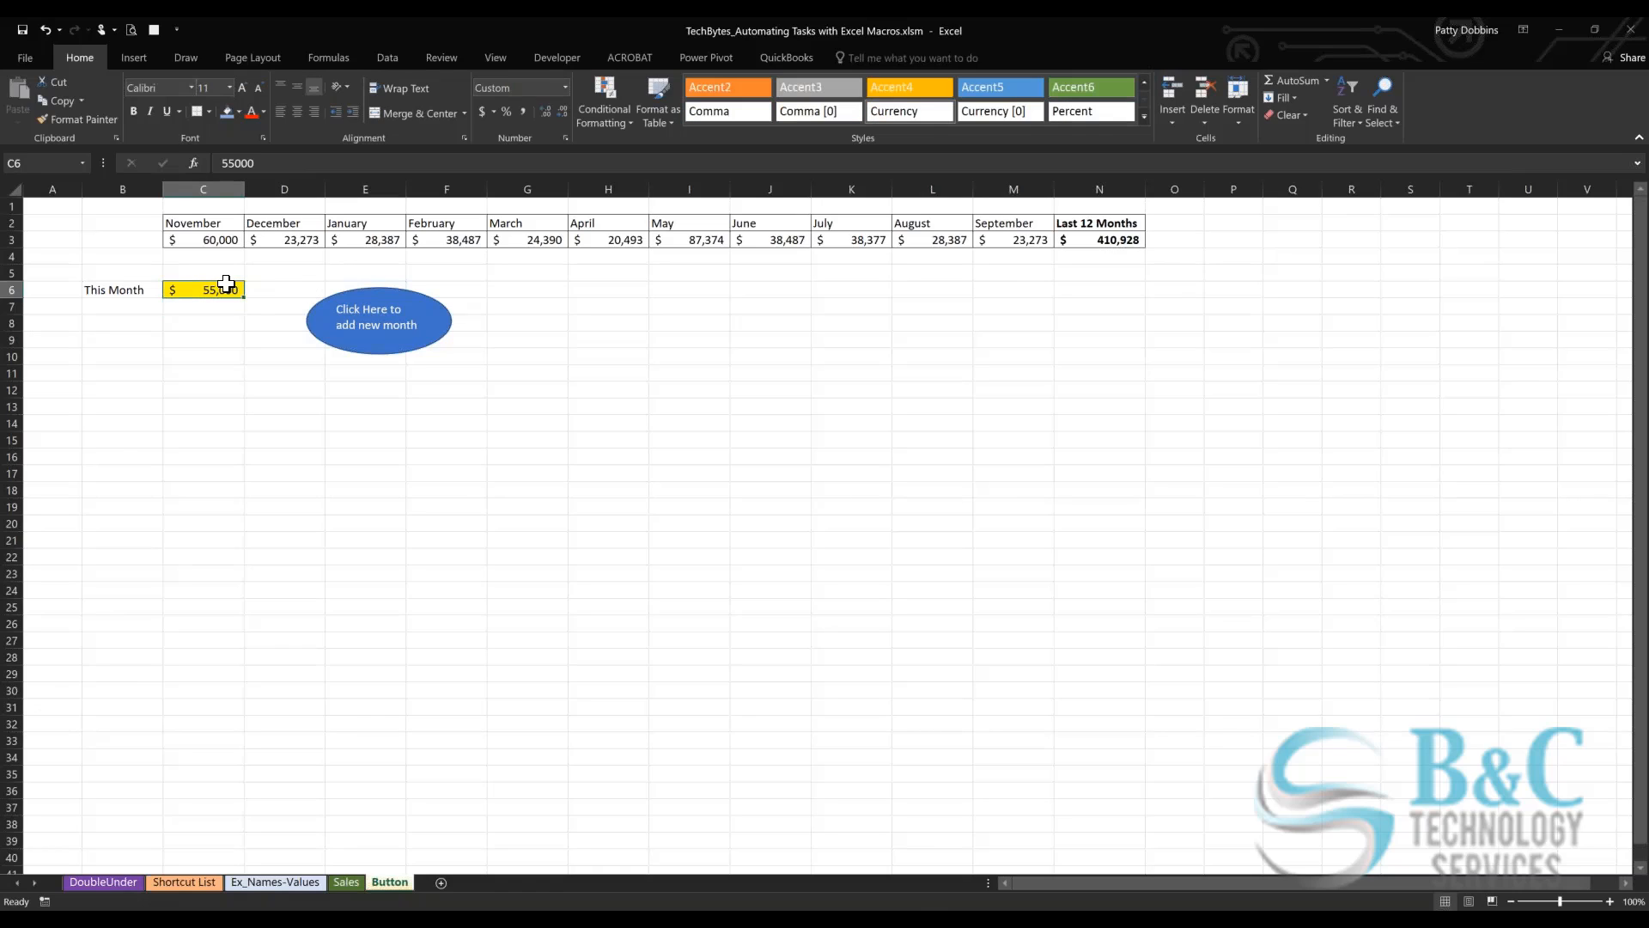
{"action": "left_click", "coordinate": [45, 901]}
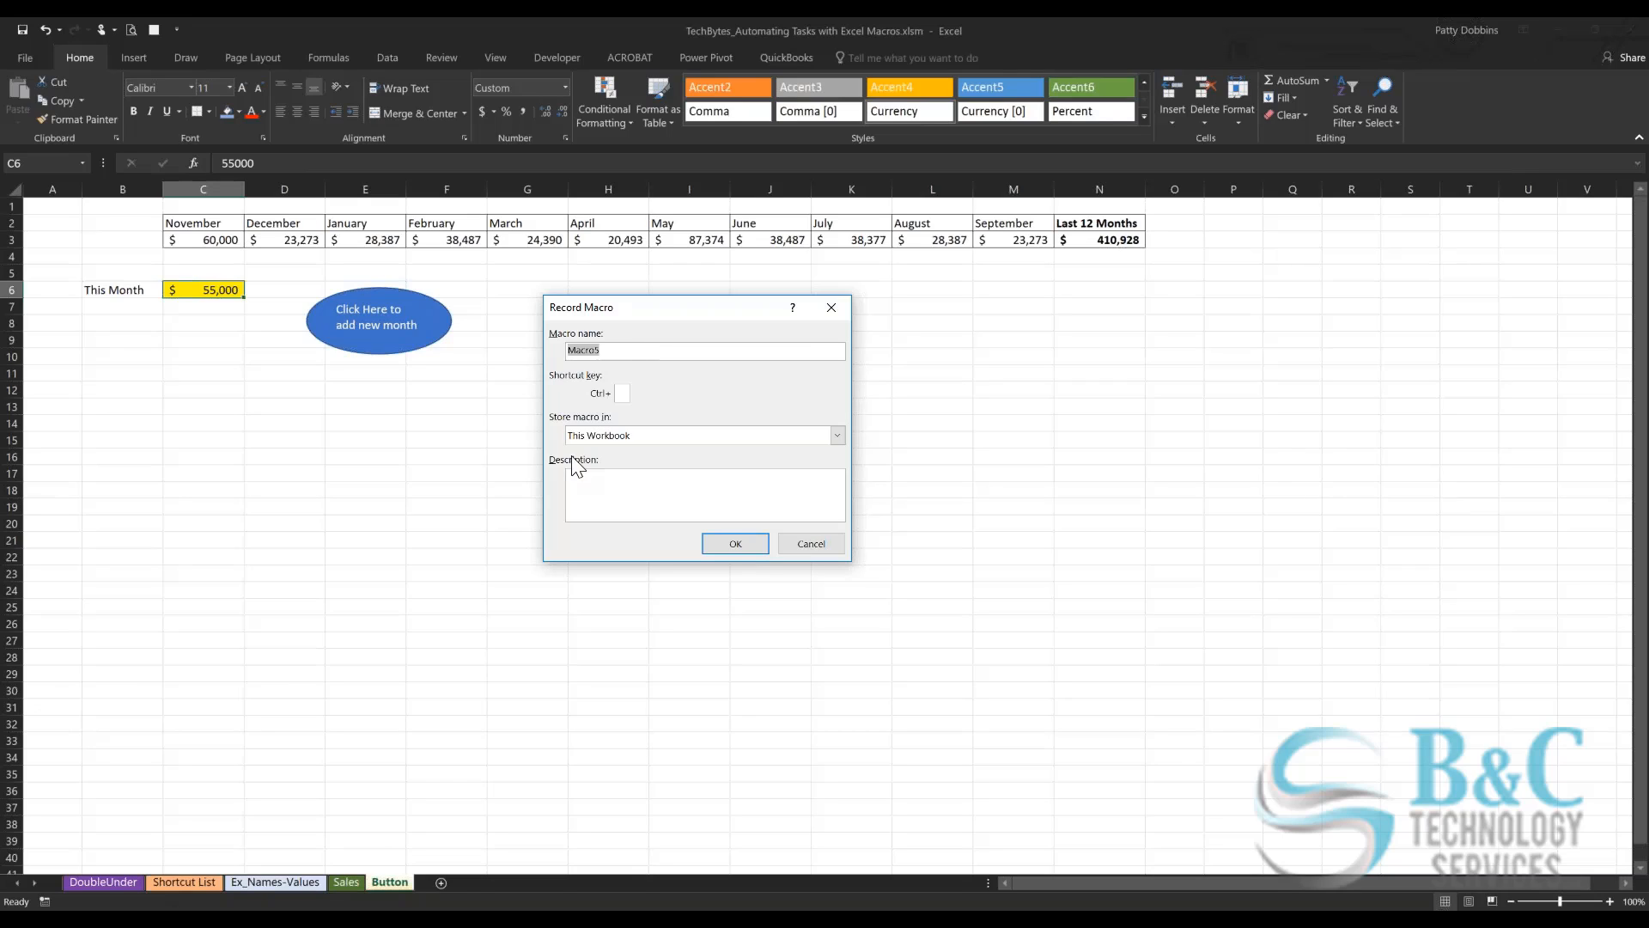
{"action": "left_click", "coordinate": [734, 543]}
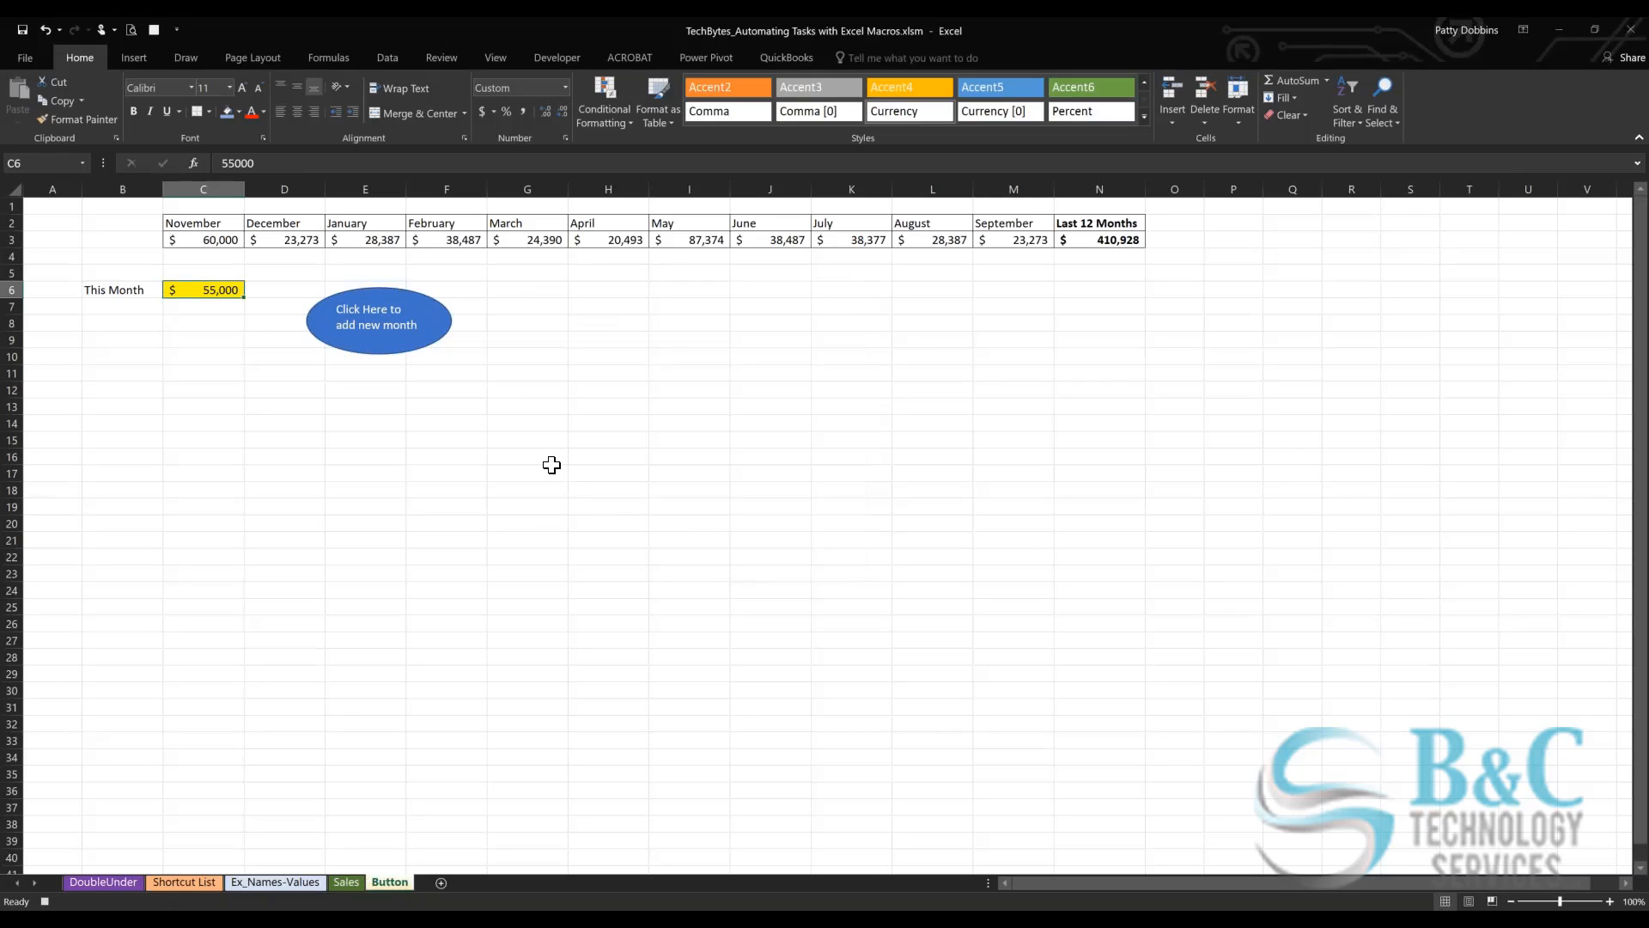
Step: Clear the September heading and amount in M2:M3, and move the November to August data from C2:L3 to D2:M3
{"action": "left_click_drag", "start_coordinate": [1014, 221], "coordinate": [1016, 243]}
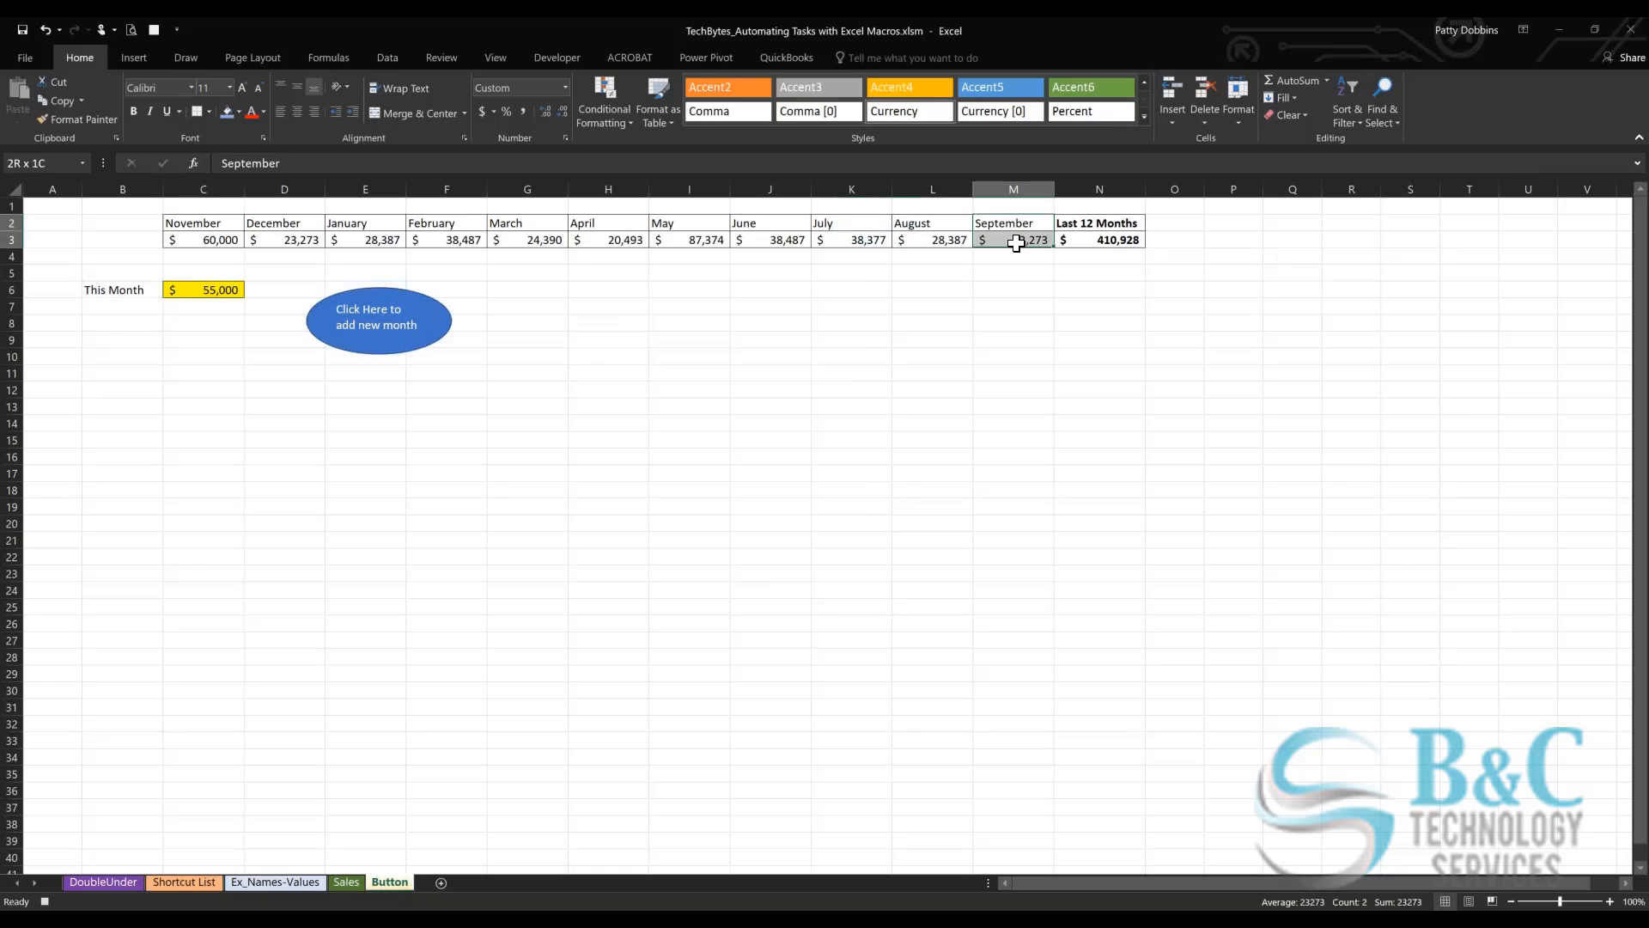
{"action": "key", "text": "Delete"}
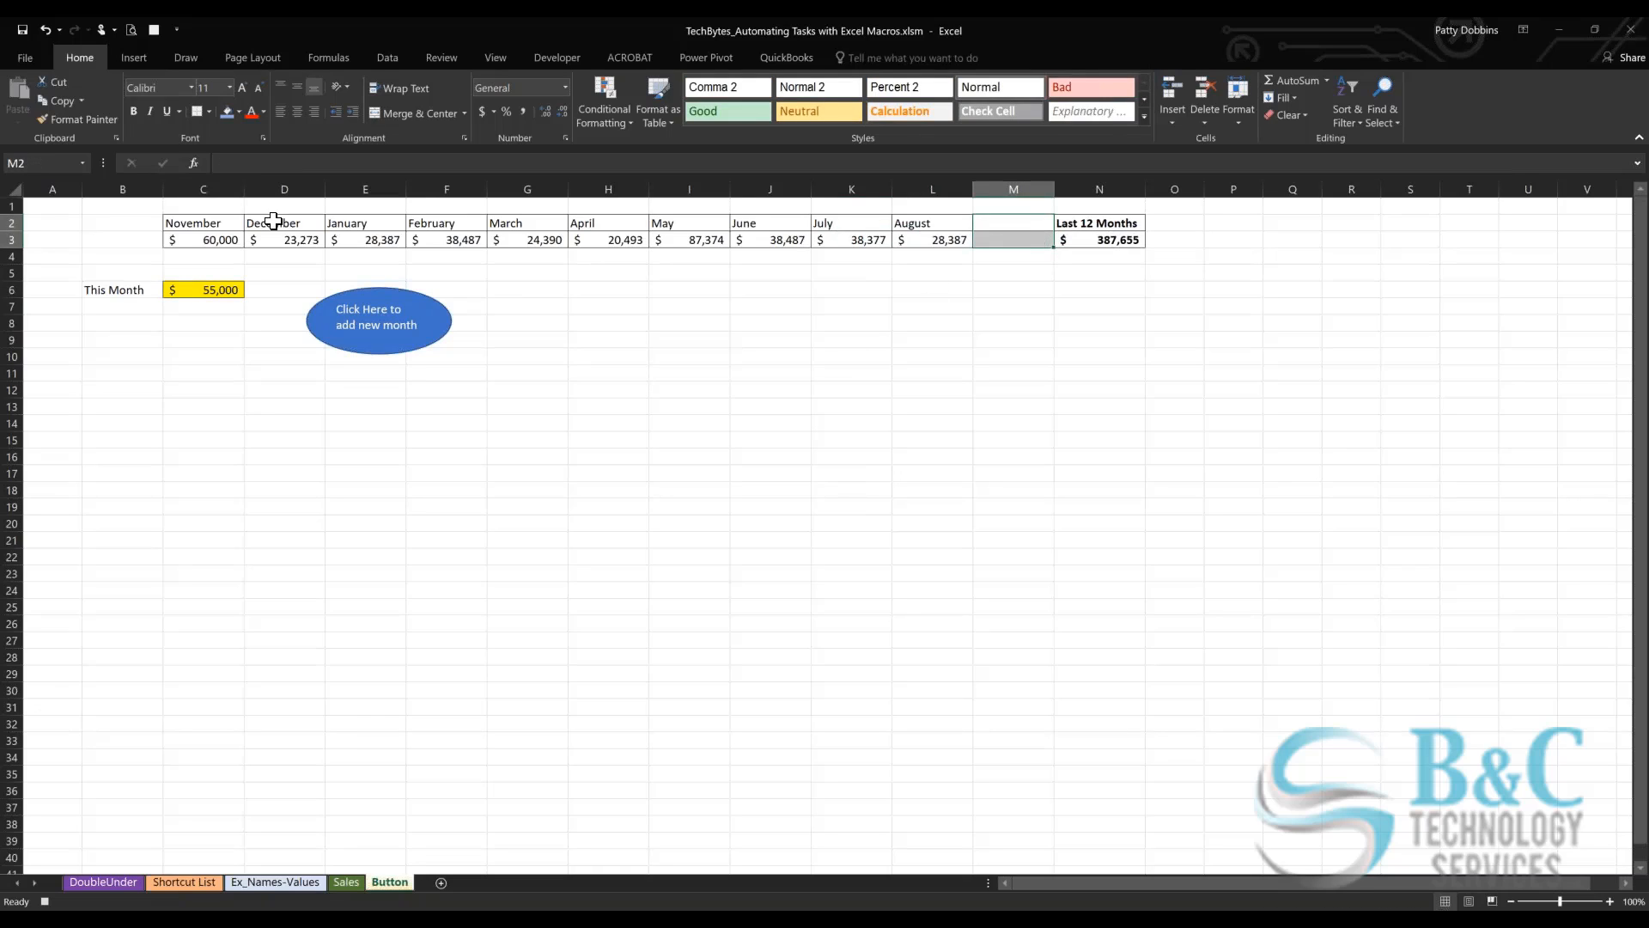
{"action": "left_click_drag", "start_coordinate": [231, 224], "coordinate": [1054, 238]}
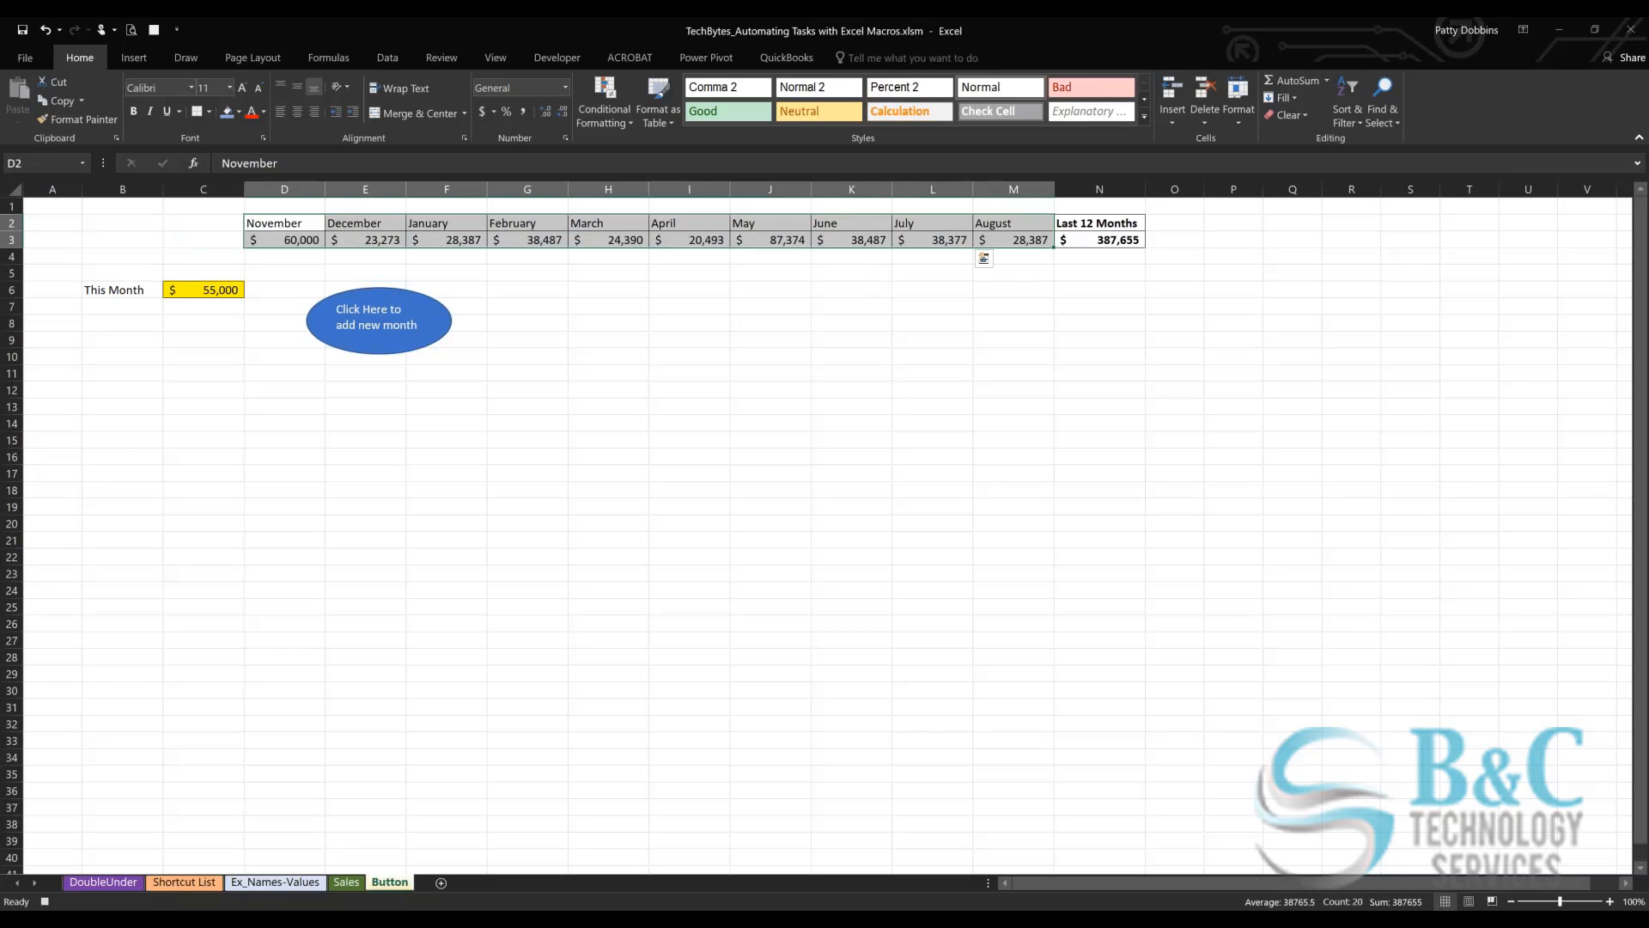
Step: Fill the month series back from November to enter October in C2, and paste the This Month amount from C6 into C3
{"action": "left_click", "coordinate": [249, 222]}
{"action": "left_click_drag", "start_coordinate": [327, 233], "coordinate": [206, 225]}
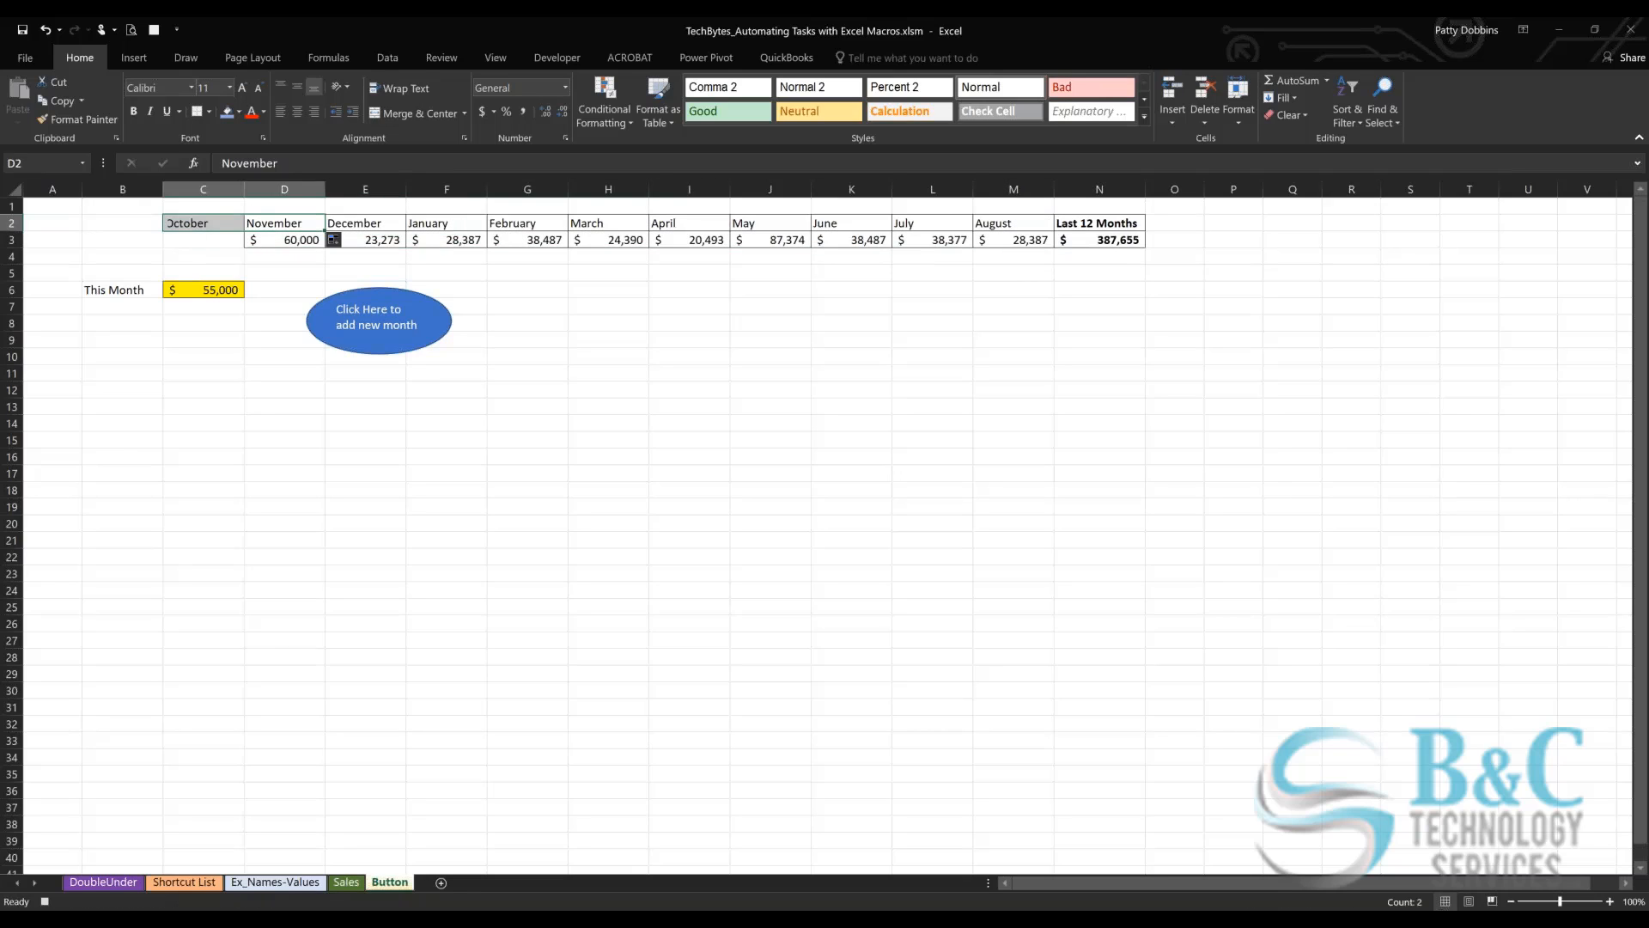
{"action": "left_click", "coordinate": [212, 292]}
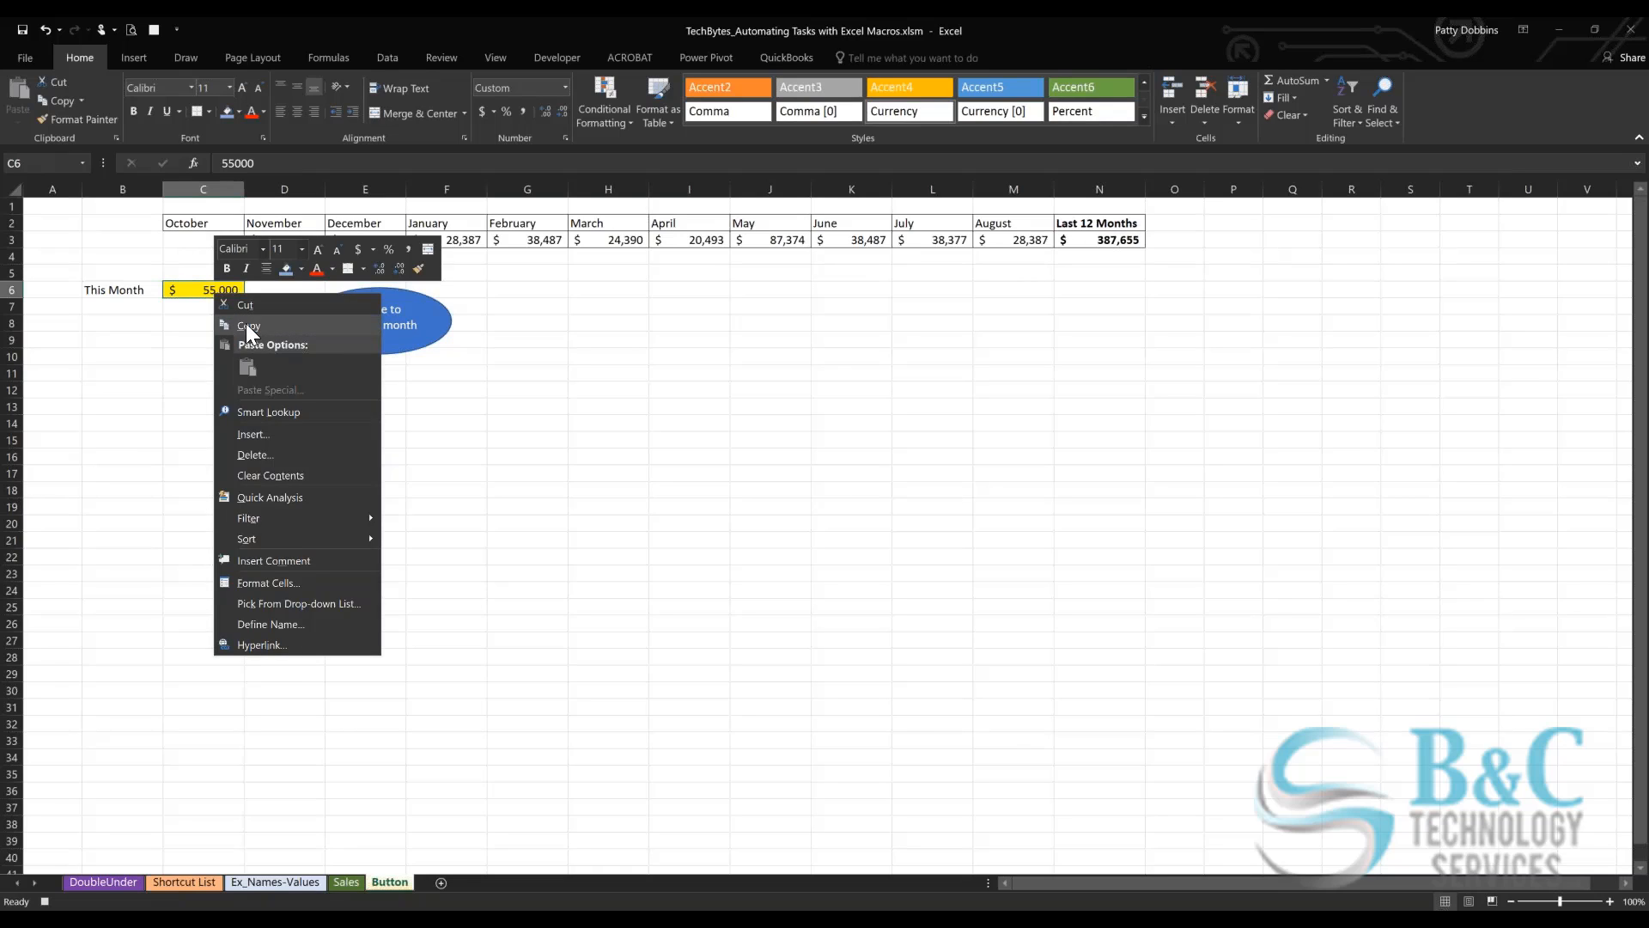
{"action": "left_click", "coordinate": [243, 330]}
{"action": "left_click", "coordinate": [211, 247]}
{"action": "right_click", "coordinate": [210, 238]}
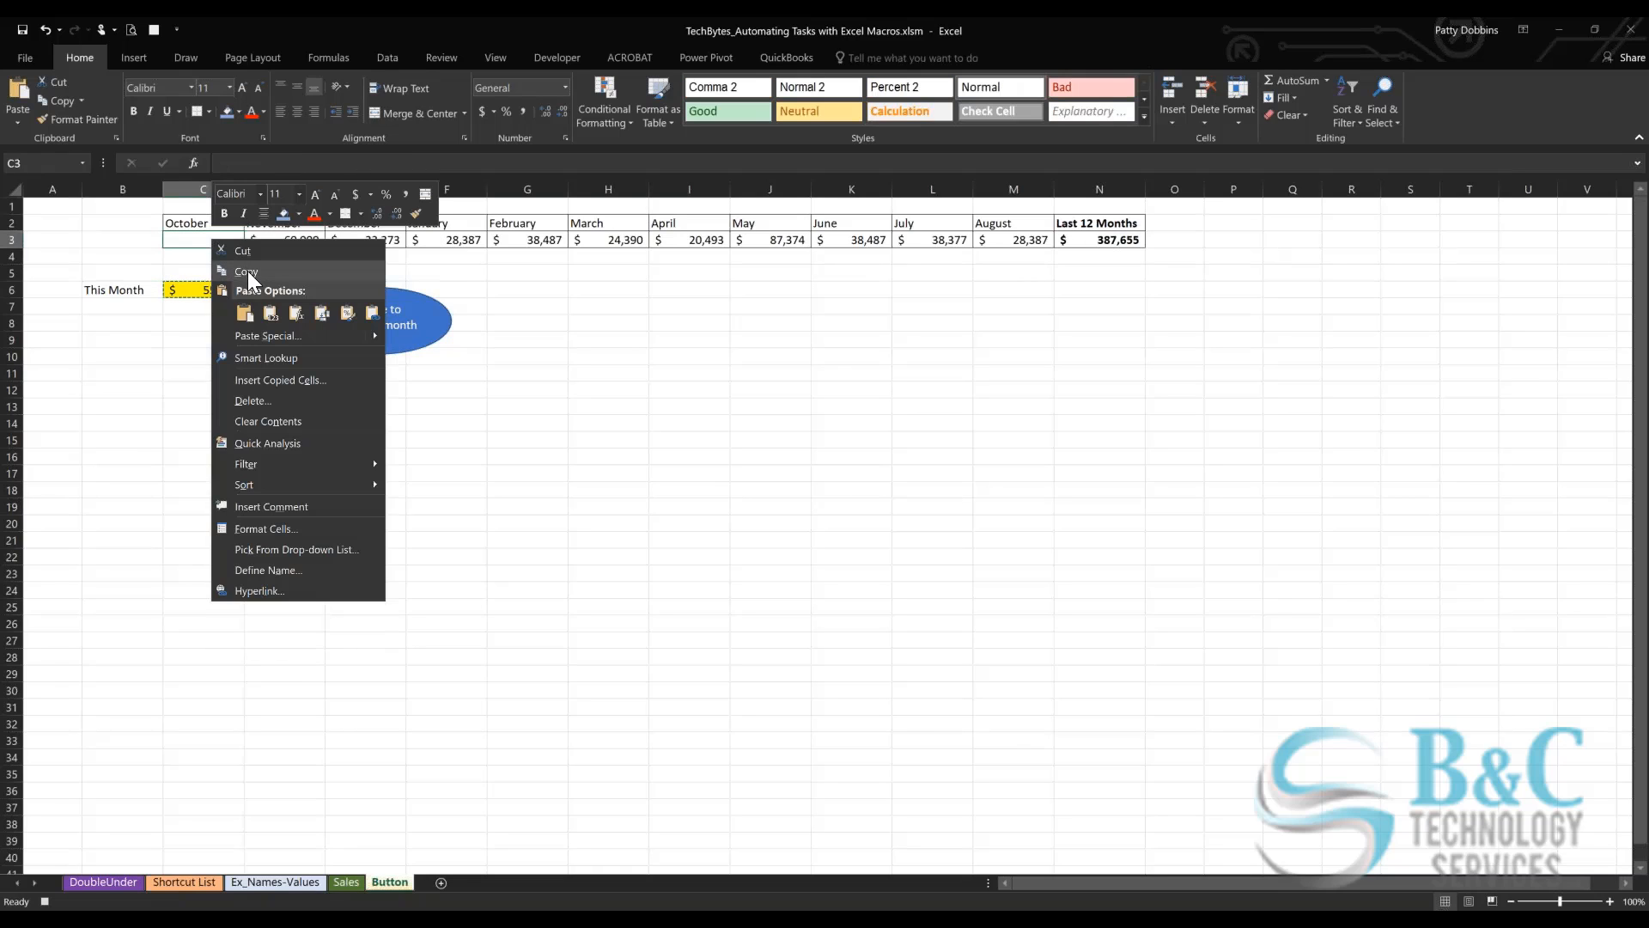
{"action": "left_click", "coordinate": [247, 315]}
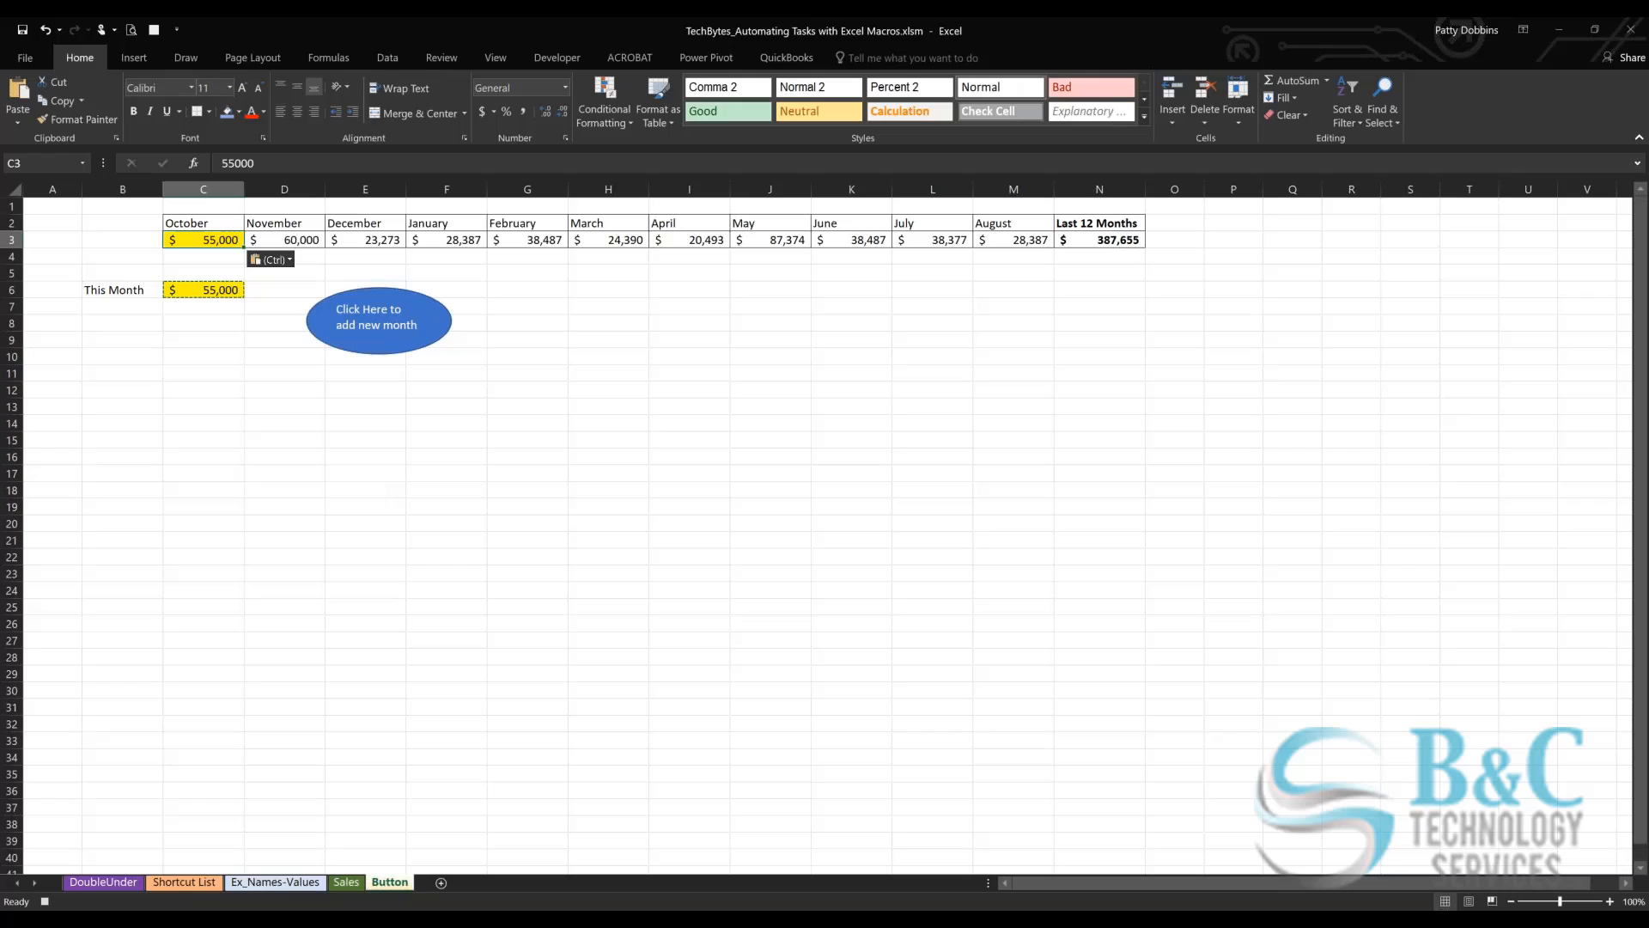
Step: Fill only the formatting of the November amount in D3 back onto the October amount in C3
{"action": "left_click", "coordinate": [318, 241]}
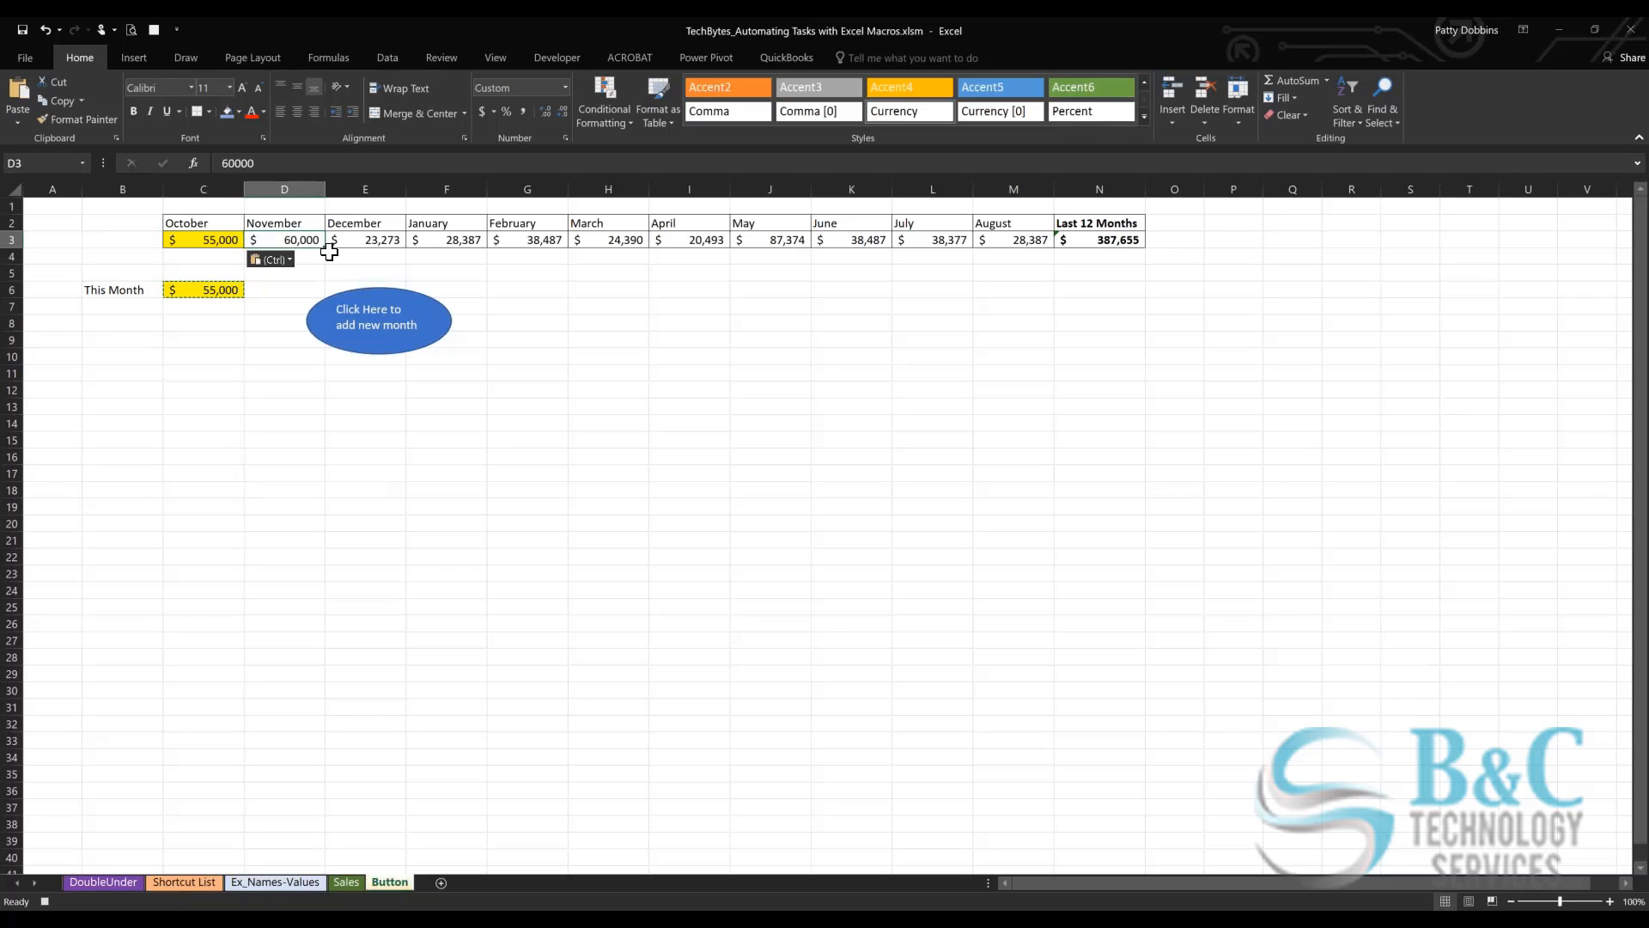
{"action": "left_click_drag", "start_coordinate": [324, 248], "coordinate": [189, 246]}
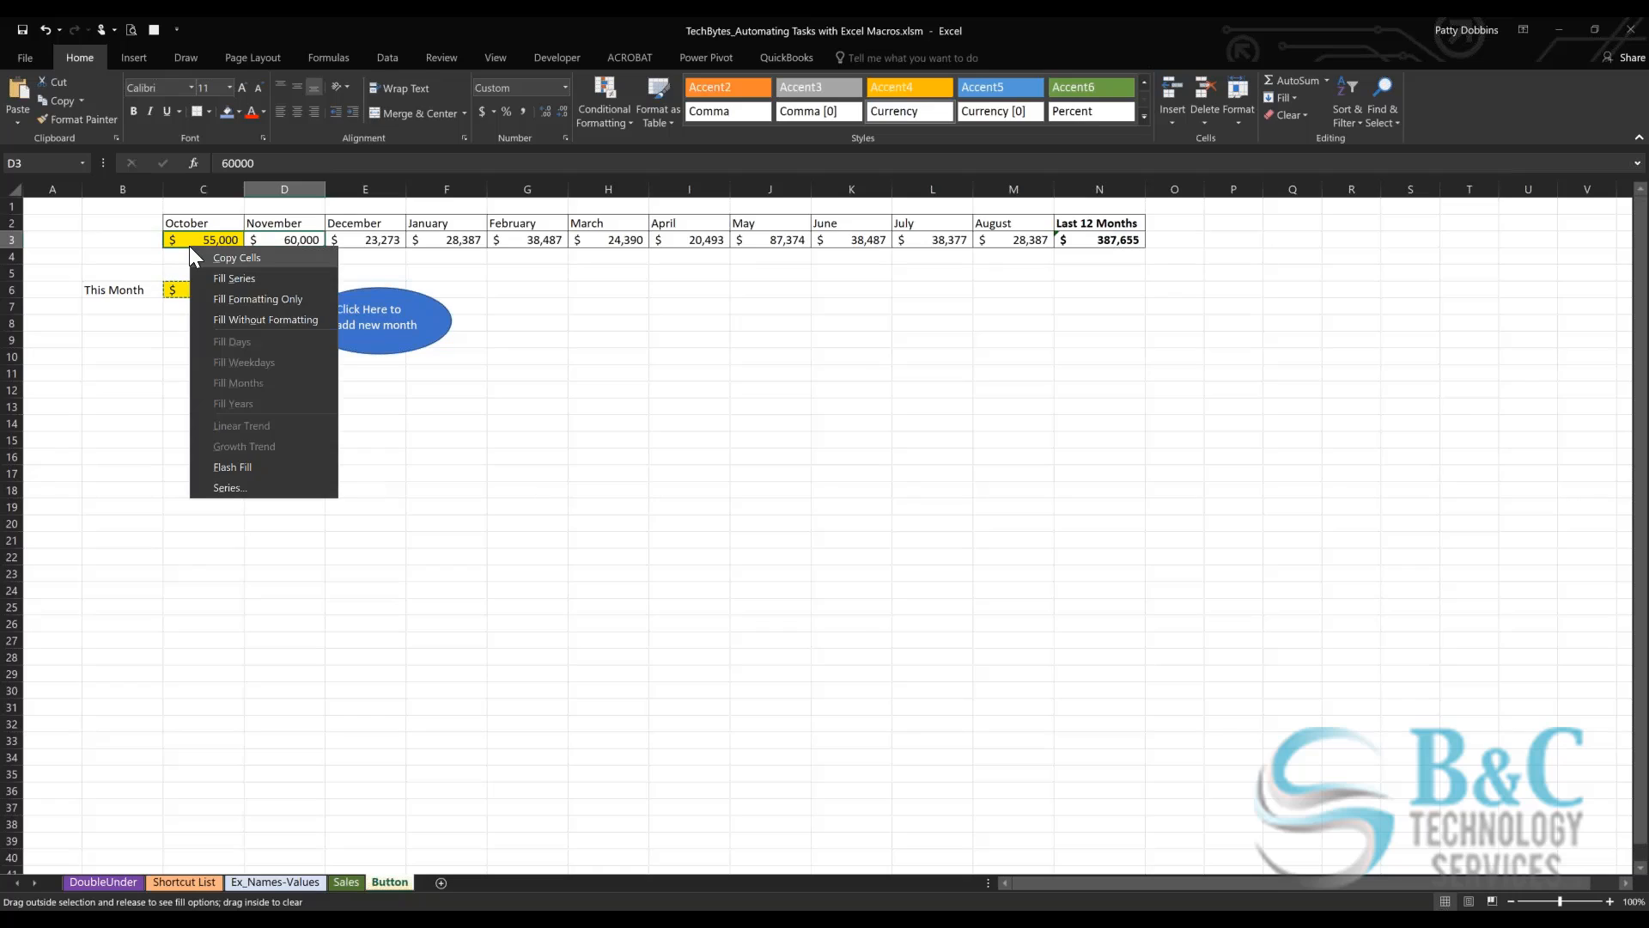
{"action": "left_click", "coordinate": [225, 298]}
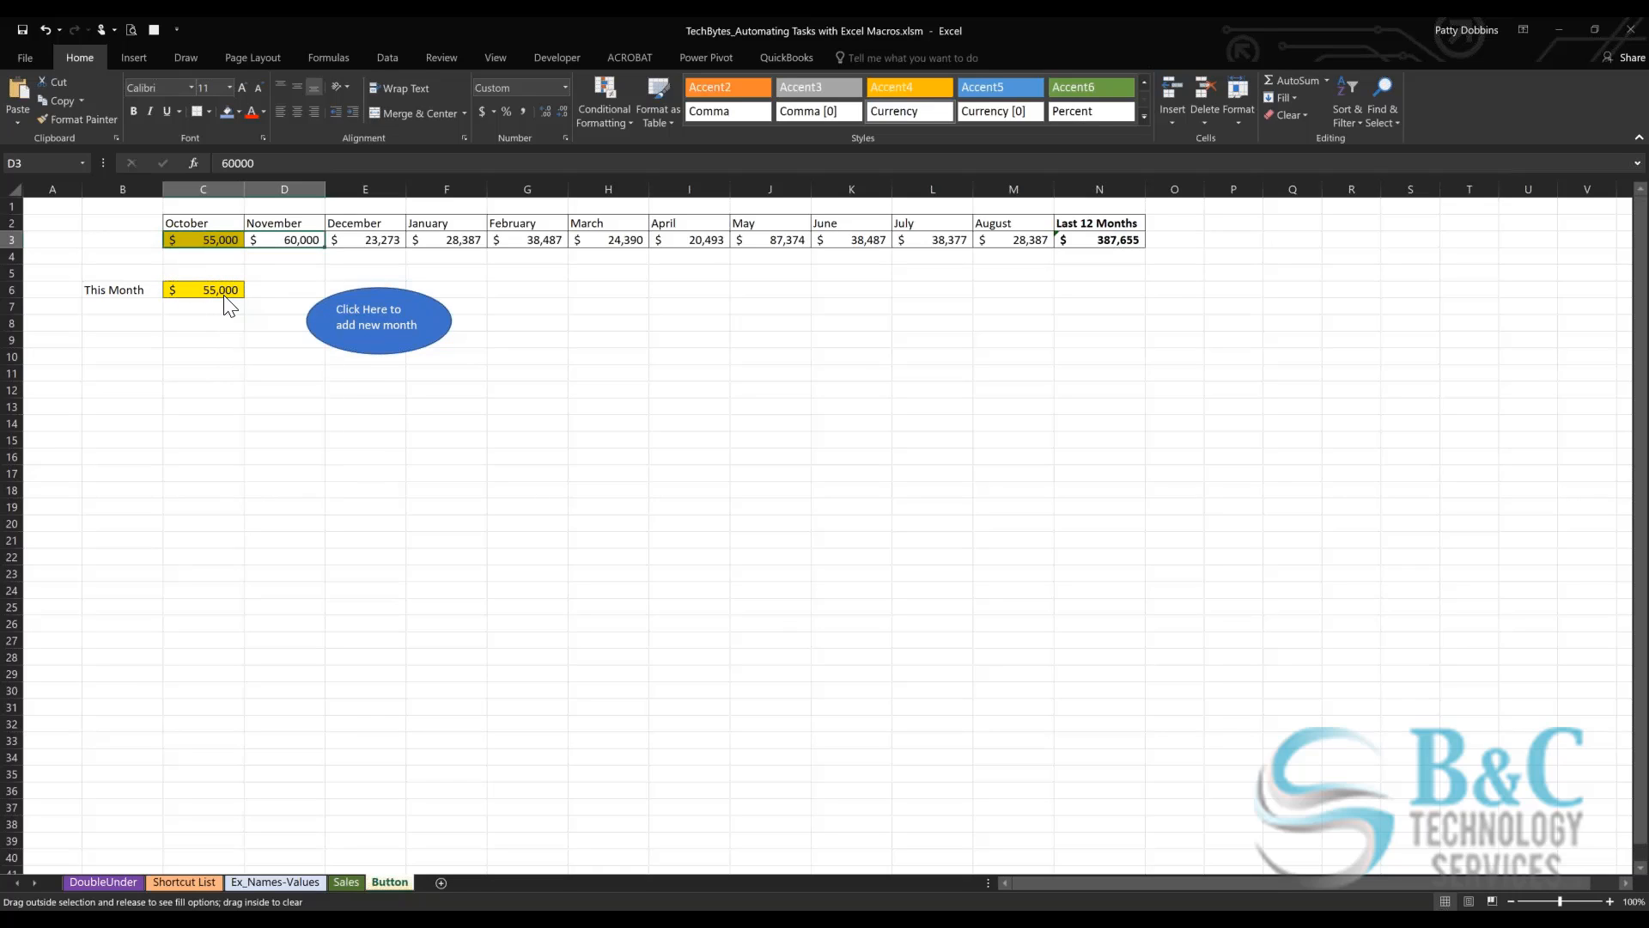
Step: Extend the Last 12 Months formula in N3 to =SUM(C3:M3) so it includes October, and return to cell C6
{"action": "left_click", "coordinate": [1114, 240]}
{"action": "double_click", "coordinate": [1114, 241]}
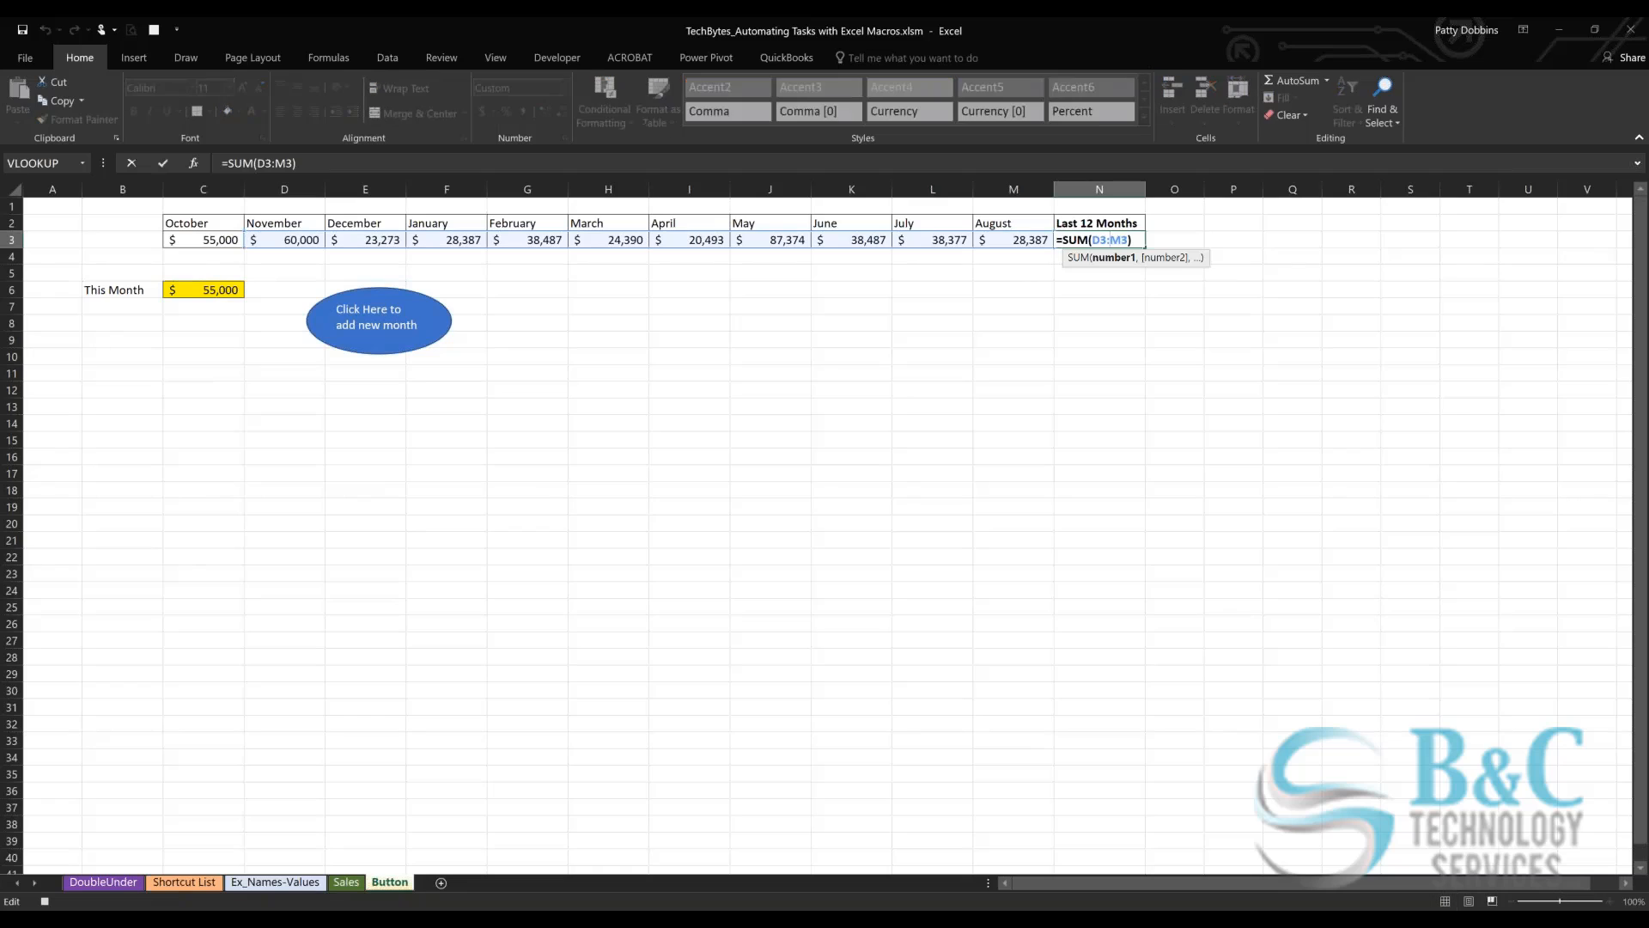
{"action": "left_click_drag", "start_coordinate": [244, 248], "coordinate": [165, 247]}
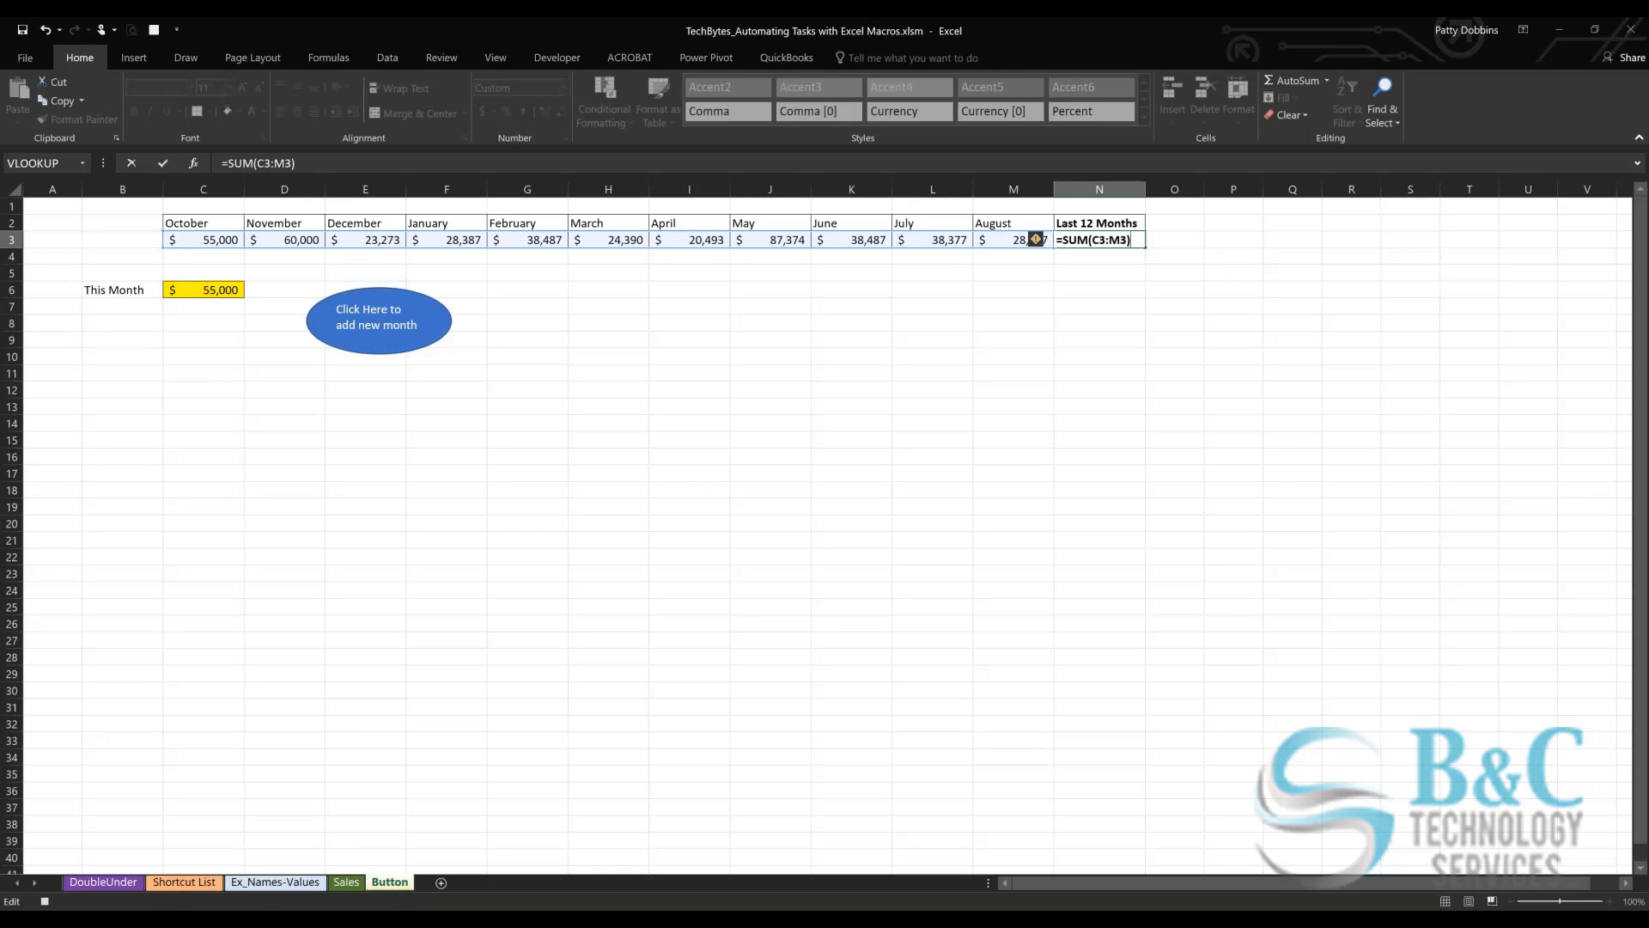
{"action": "key", "text": "Return"}
{"action": "left_click", "coordinate": [214, 291]}
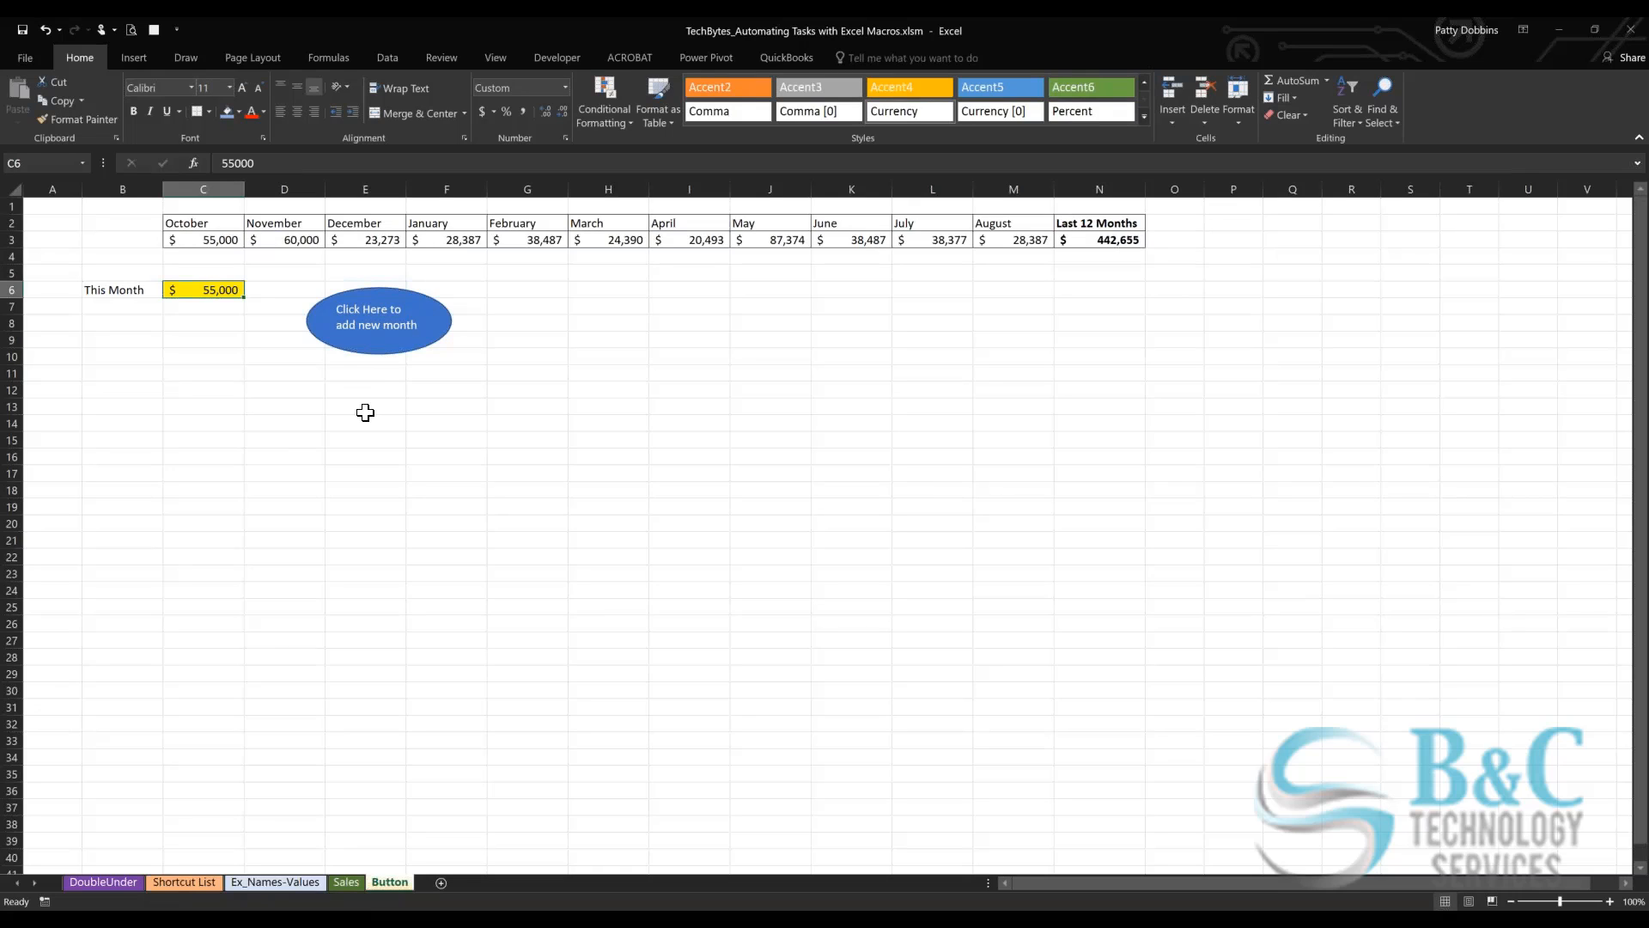
Step: Assign Macro5 from This Workbook to the blue oval shape, and deselect the shape
{"action": "right_click", "coordinate": [366, 318]}
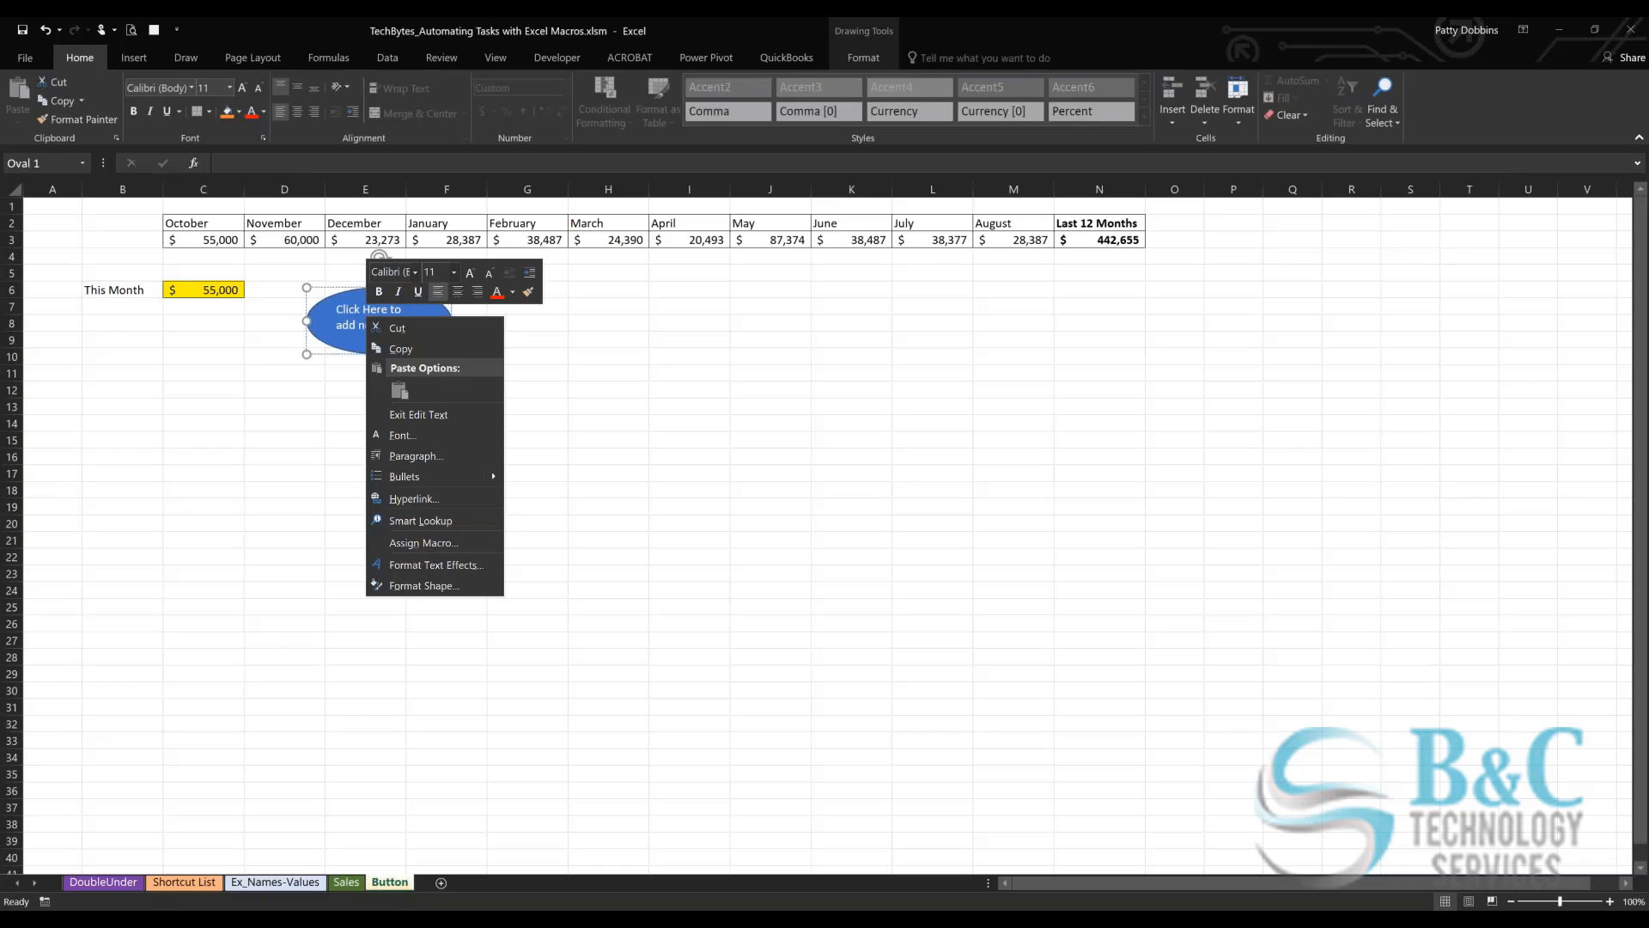
{"action": "left_click", "coordinate": [448, 541]}
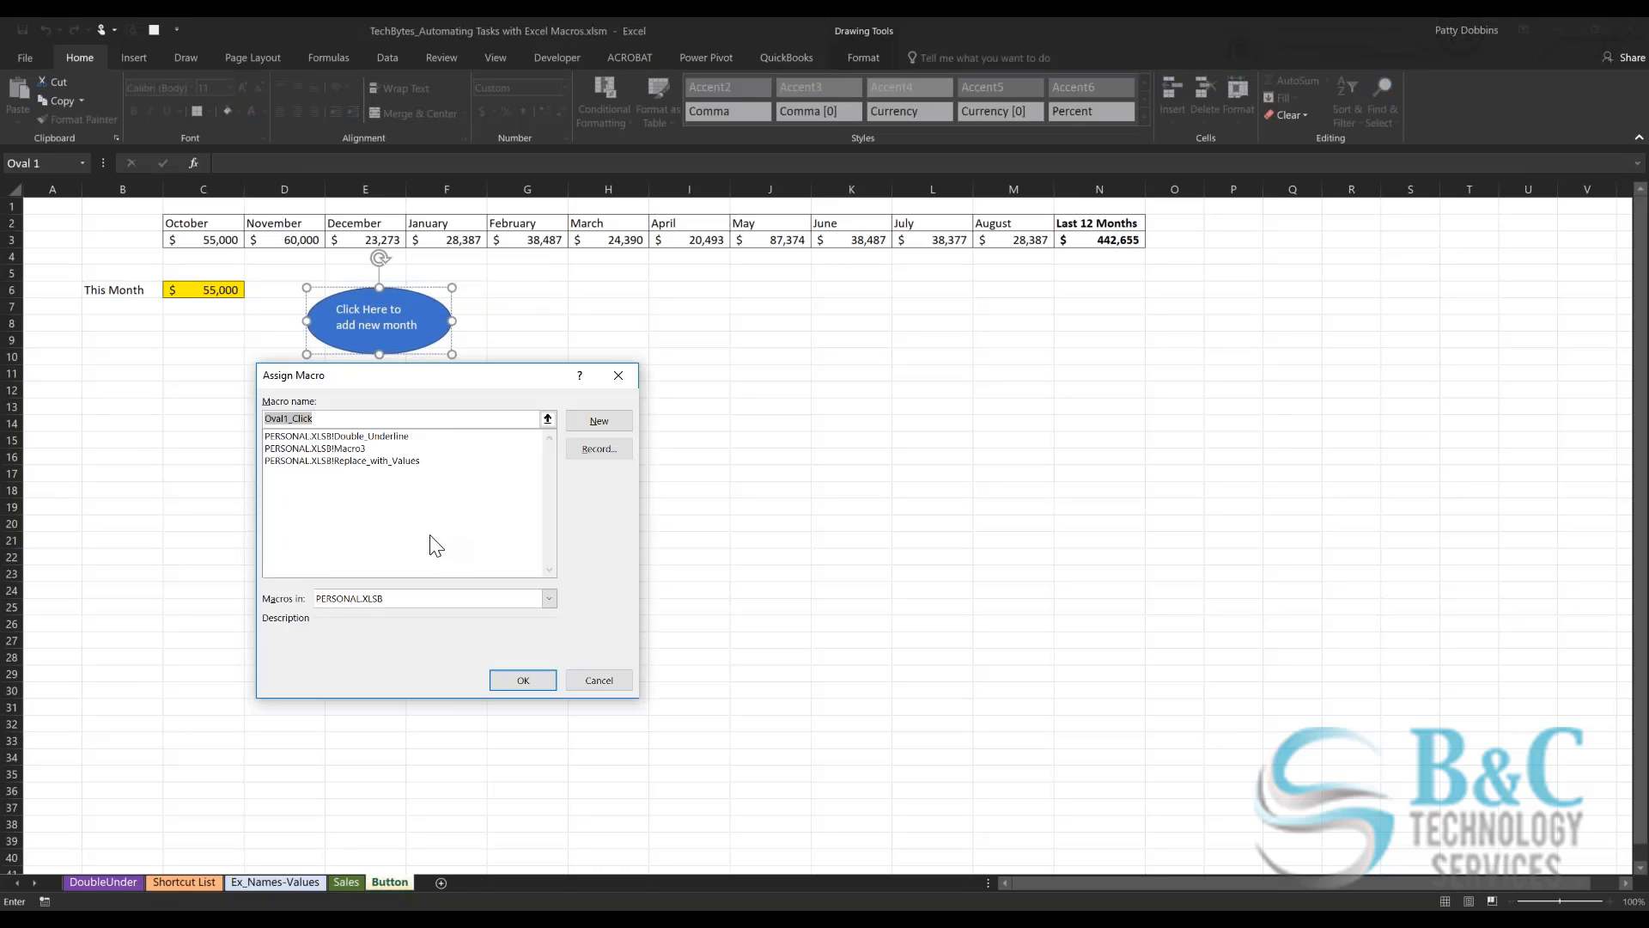
{"action": "left_click", "coordinate": [407, 599]}
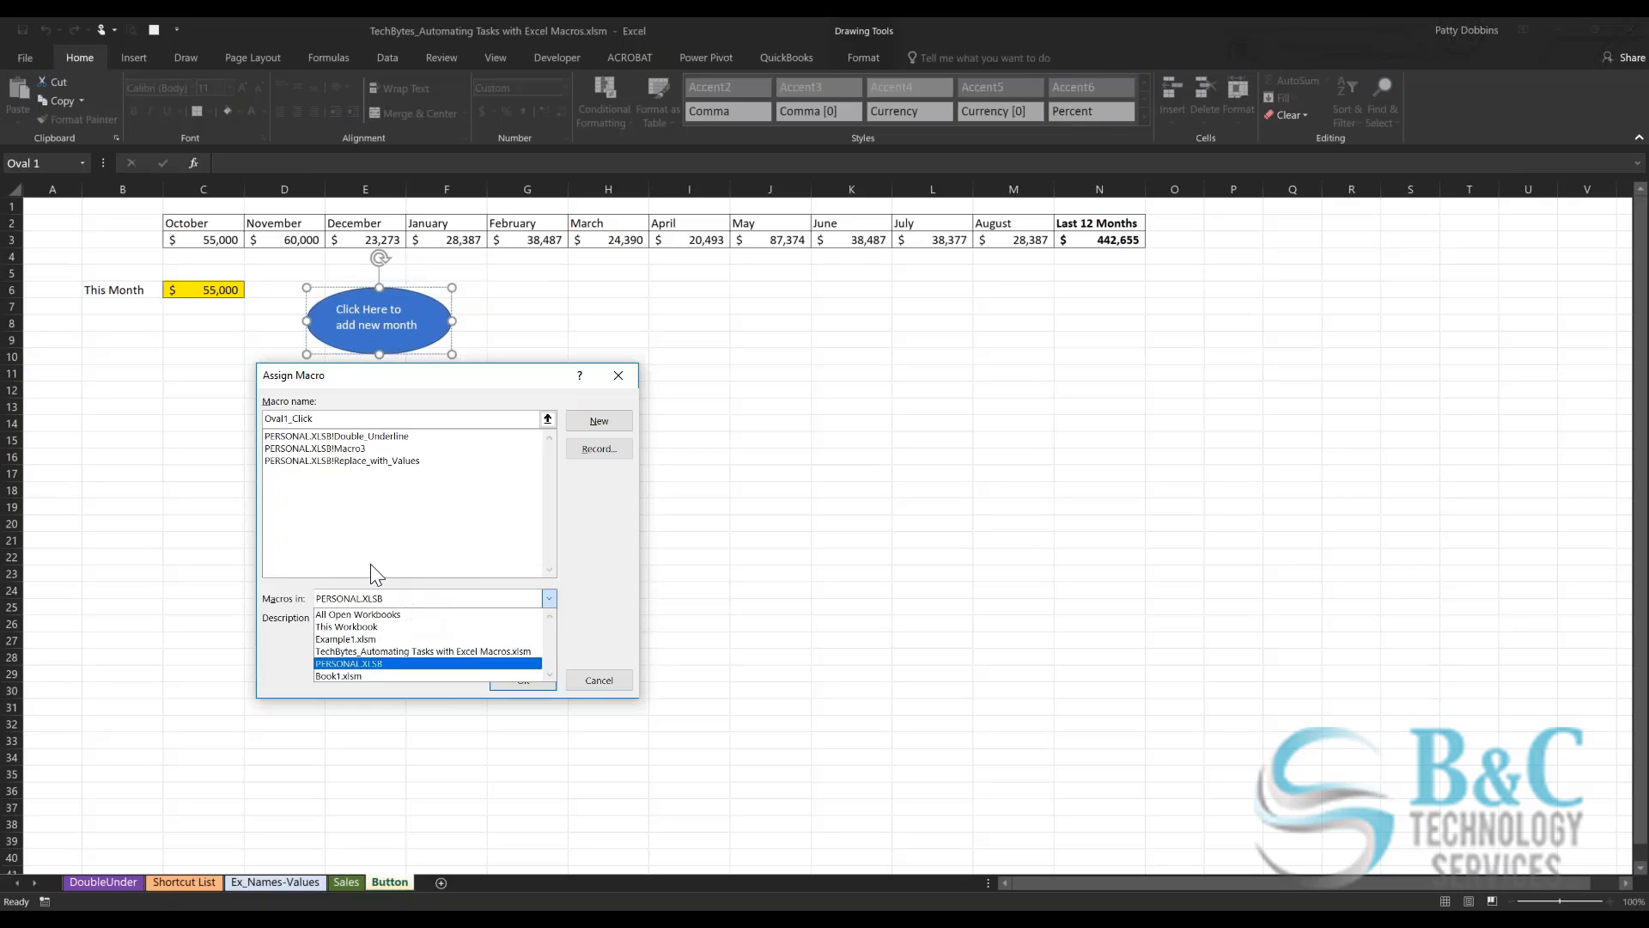
{"action": "left_click", "coordinate": [340, 625]}
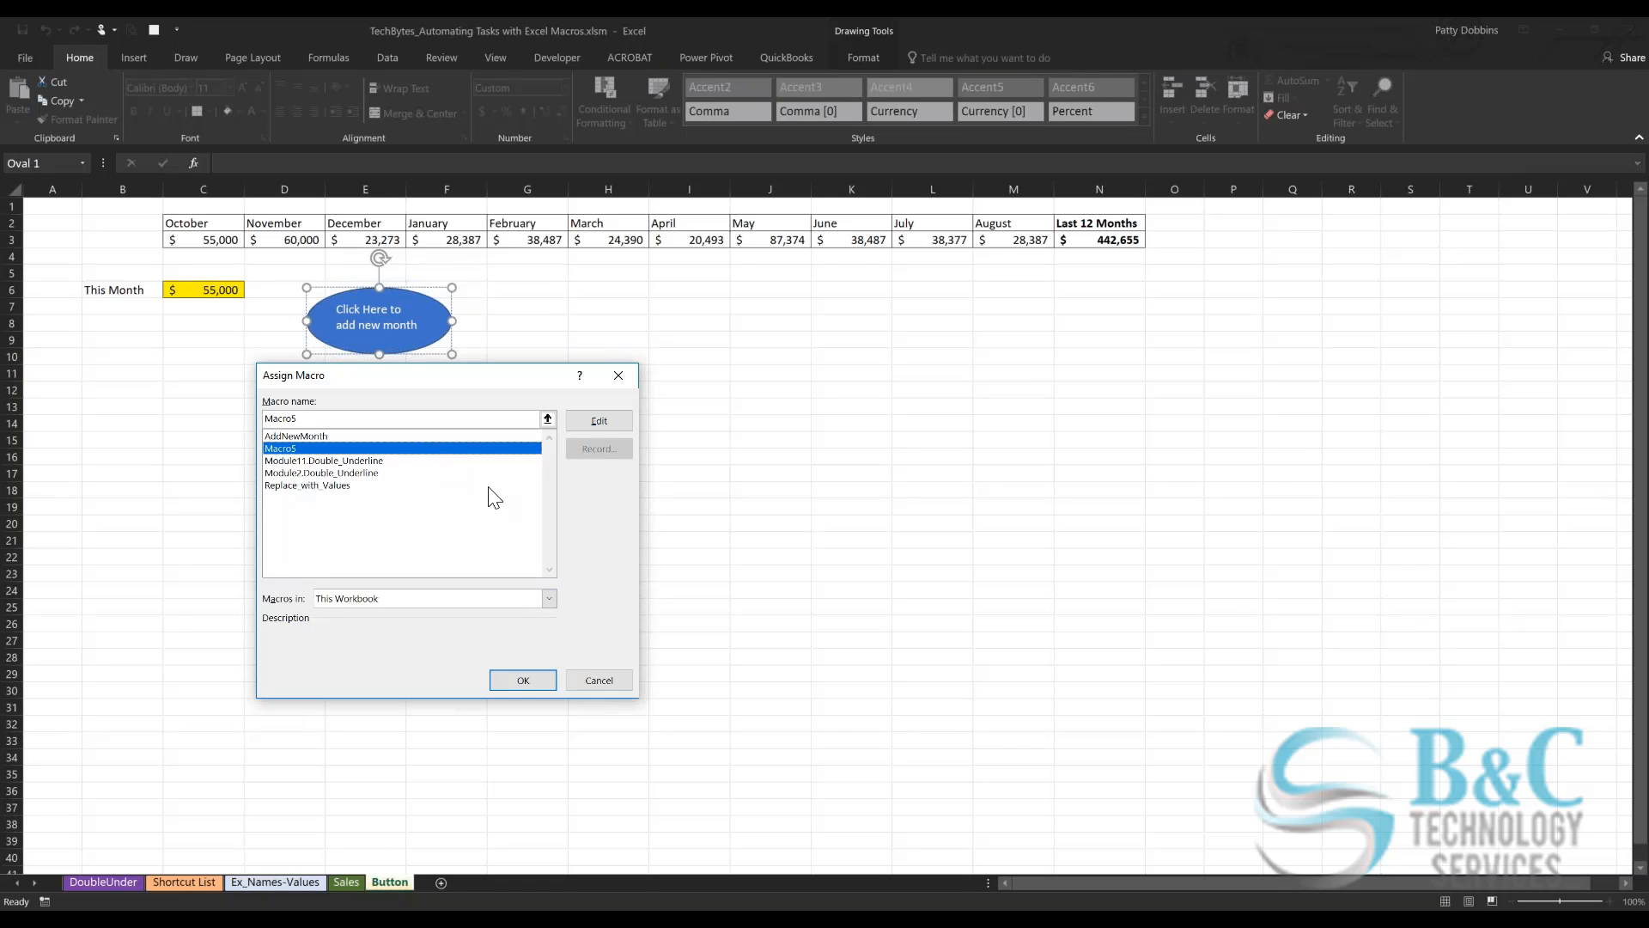
{"action": "left_click", "coordinate": [520, 679]}
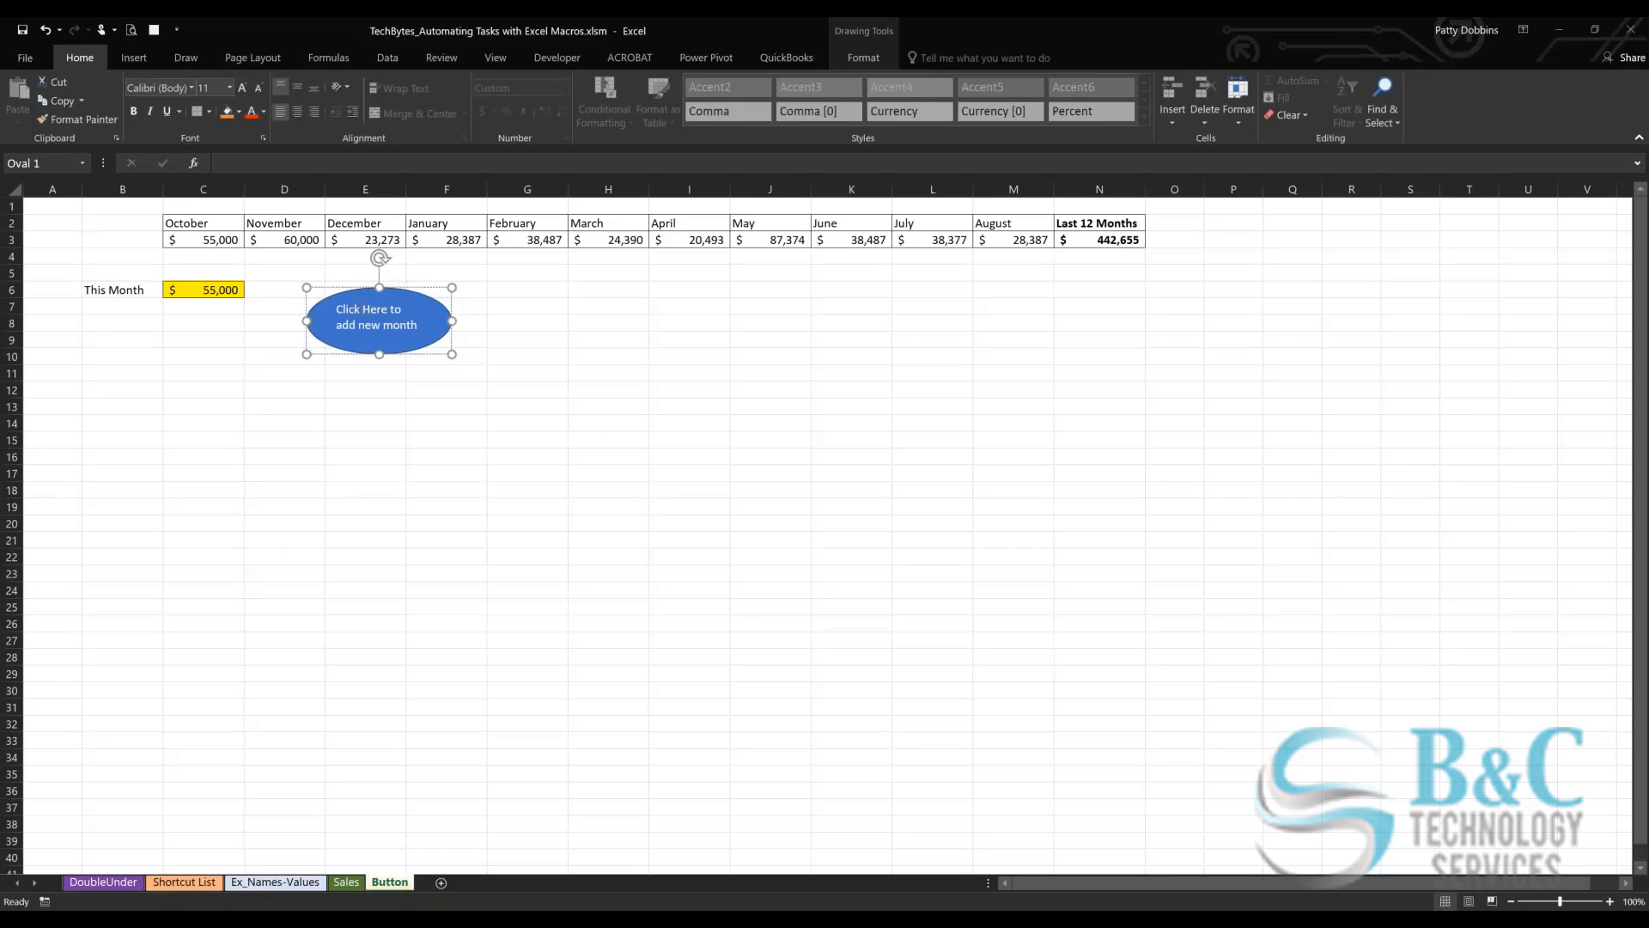
{"action": "left_click", "coordinate": [331, 407]}
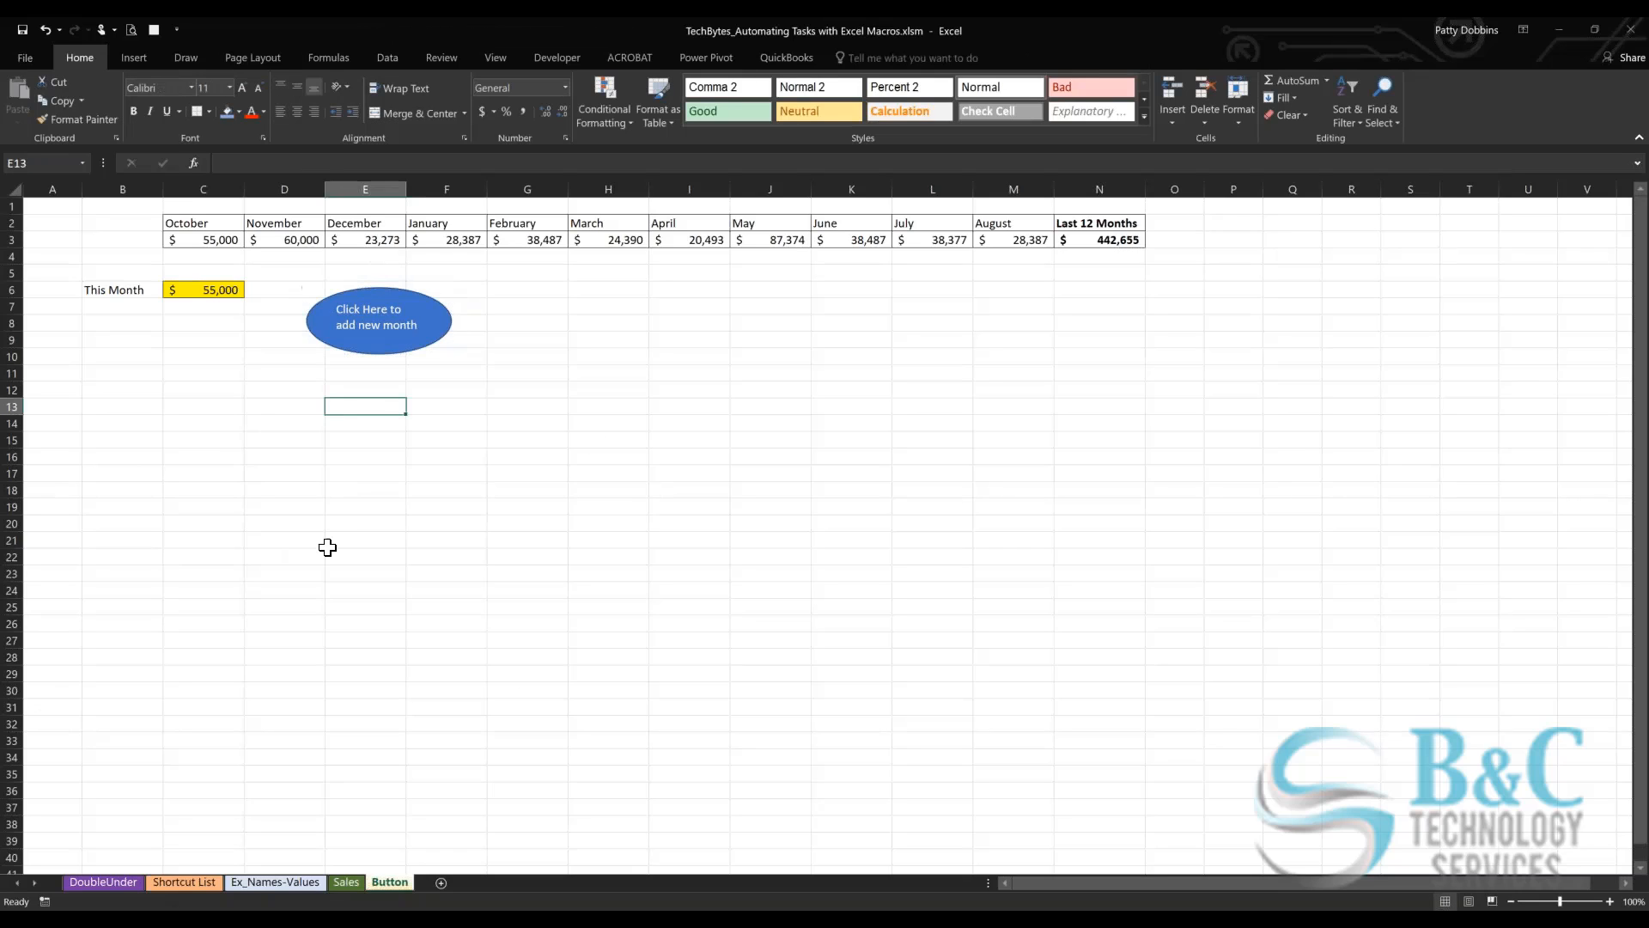
Step: Set the This Month amount in C6 to 75000 and run the macro from the blue oval shape
{"action": "left_click", "coordinate": [220, 294]}
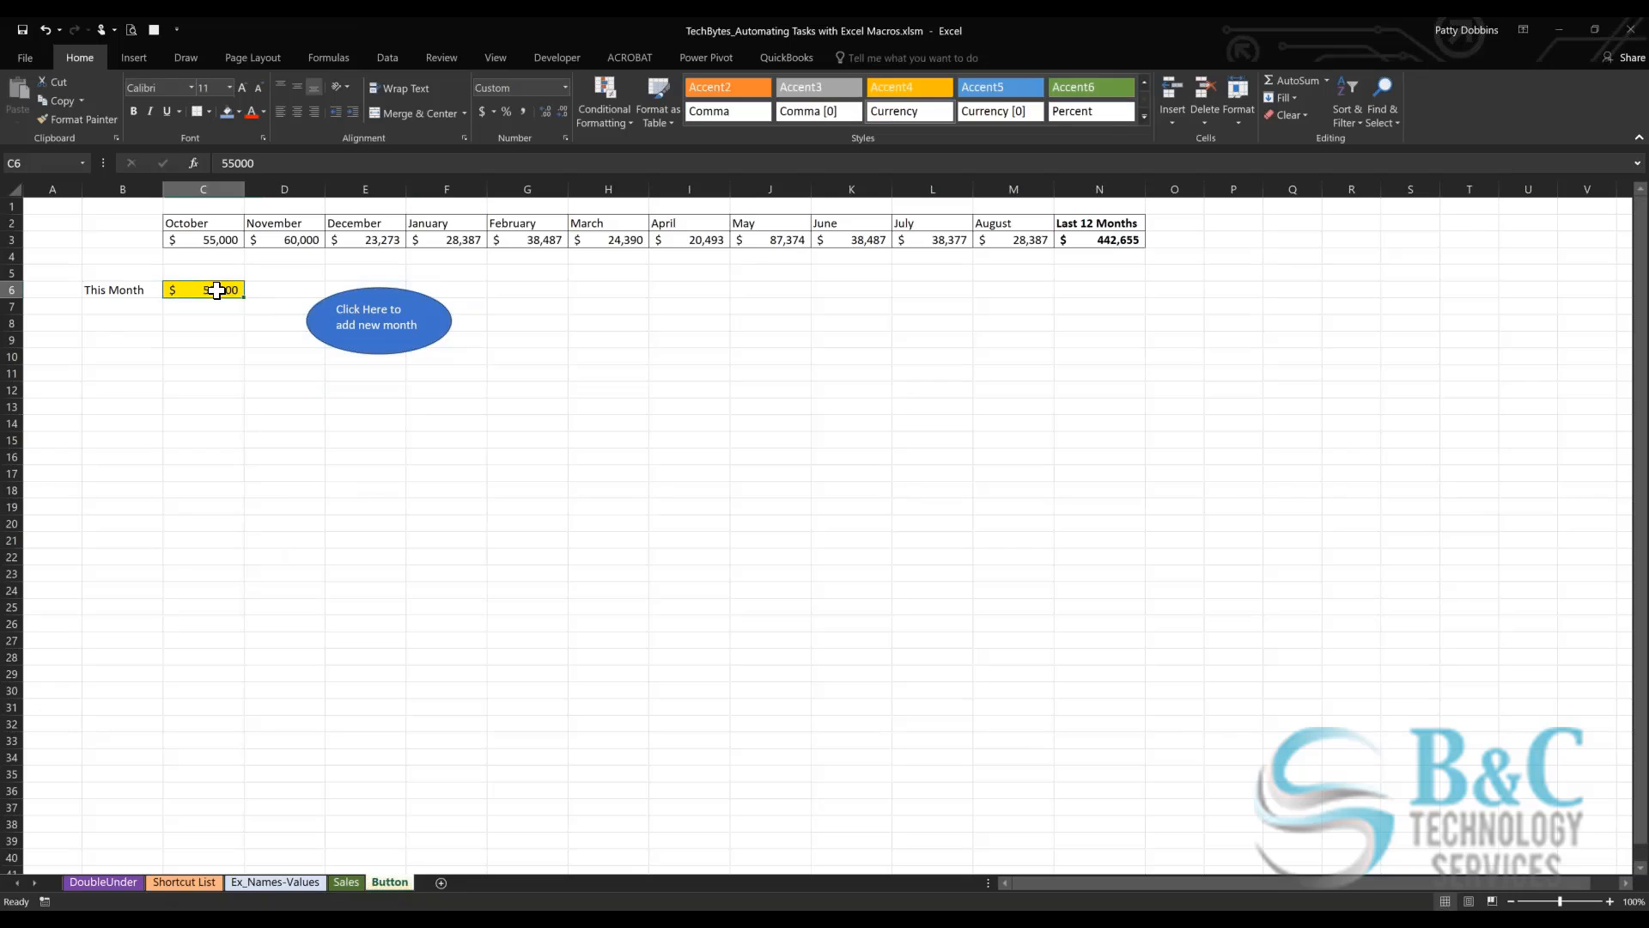
{"action": "double_click", "coordinate": [218, 291]}
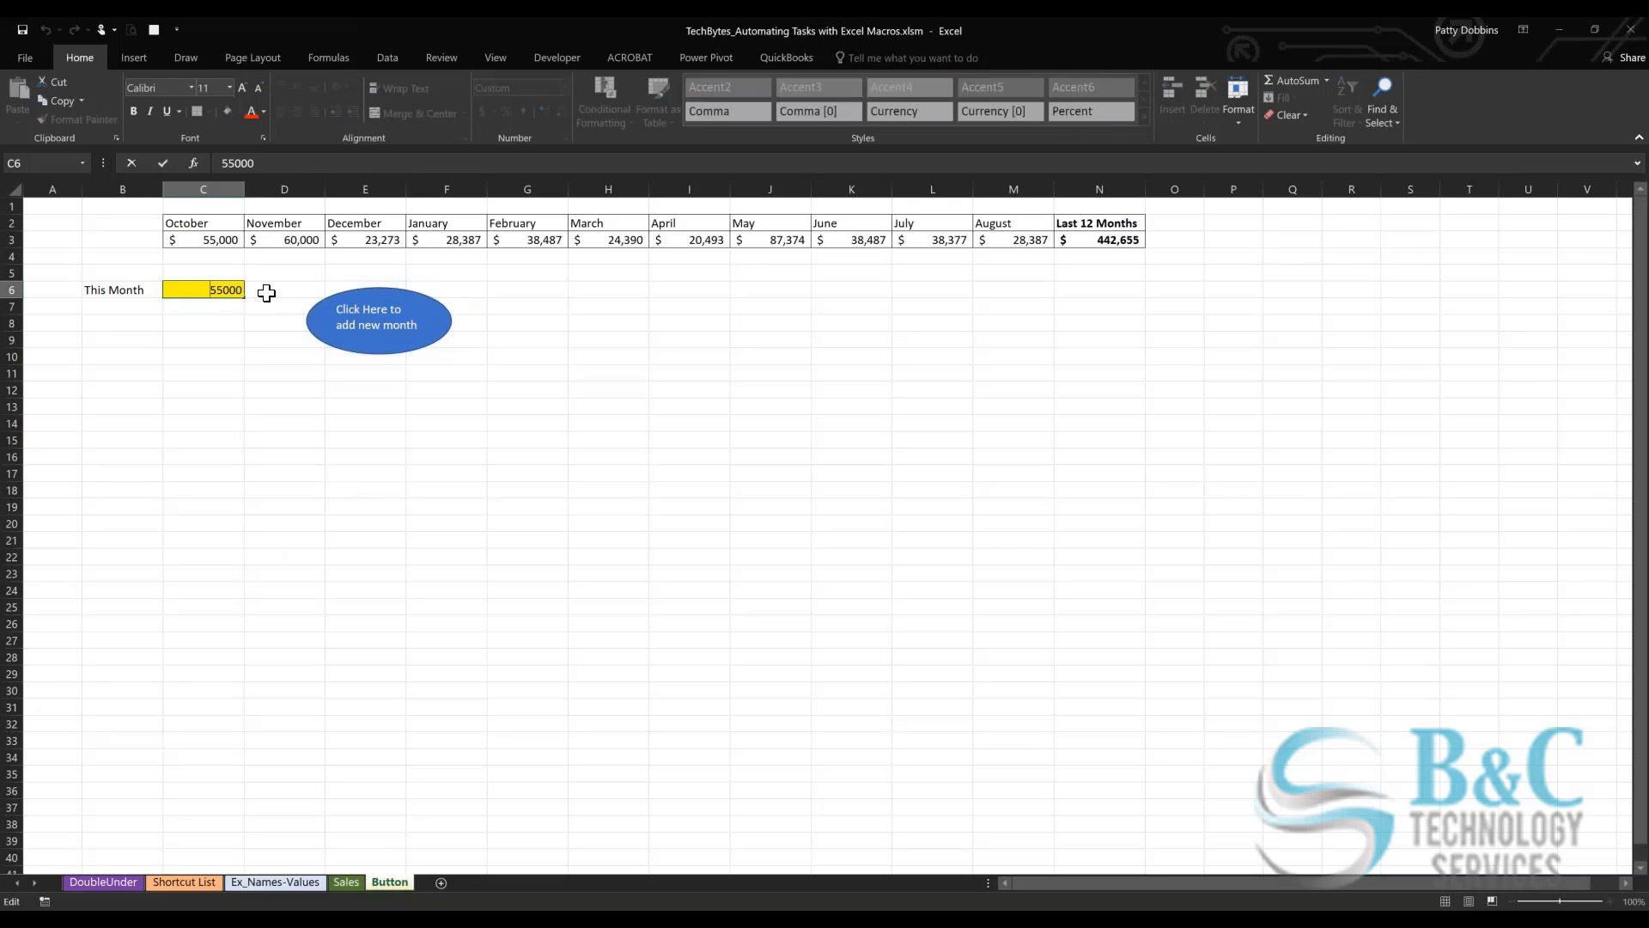
{"action": "key", "text": "BackSpace"}
{"action": "type", "text": "7"}
{"action": "key", "text": "Return"}
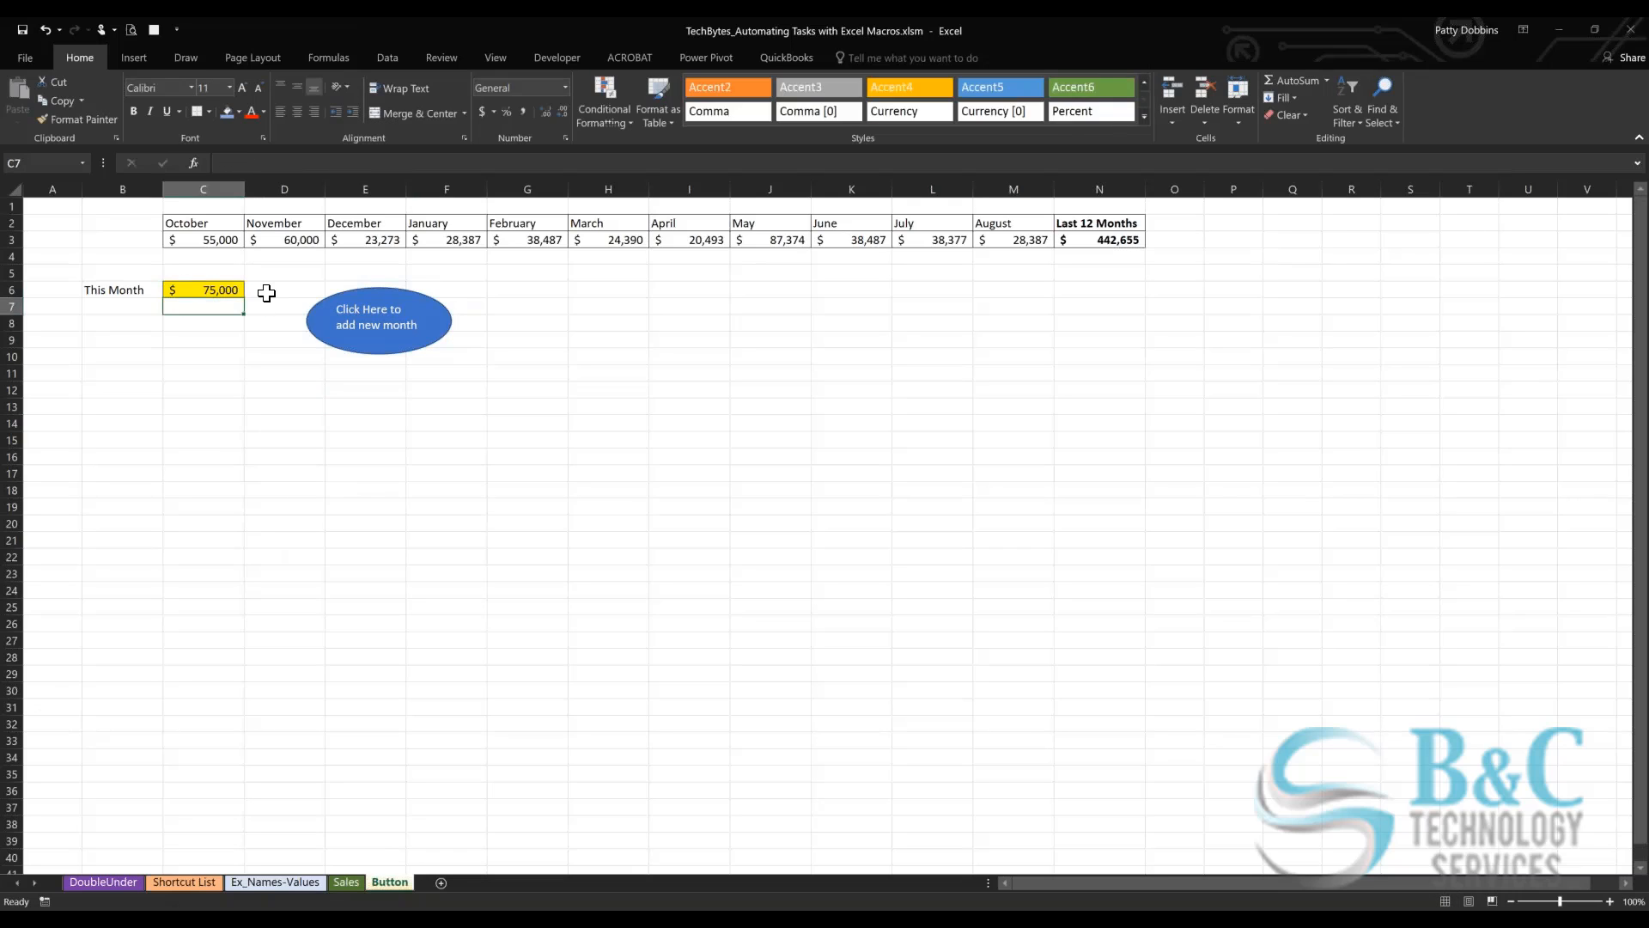
{"action": "left_click", "coordinate": [203, 290]}
{"action": "left_click", "coordinate": [405, 312]}
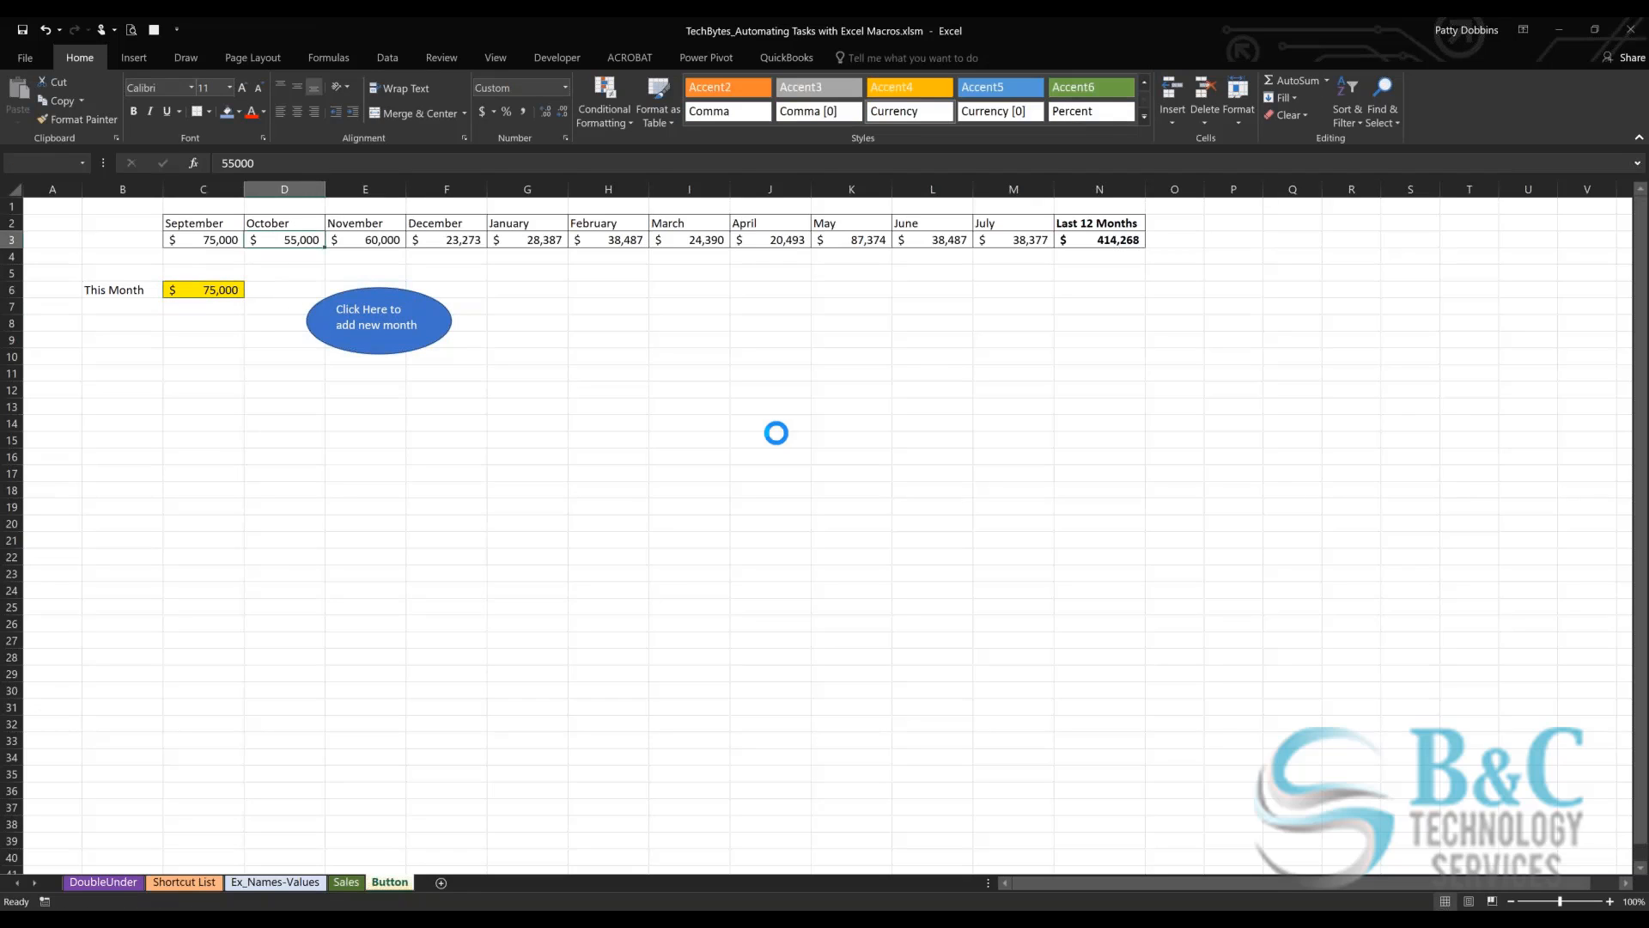
Step: Check the new month's amount in C3 and the cell range summed by the Last 12 Months formula in N3
{"action": "left_click", "coordinate": [215, 241]}
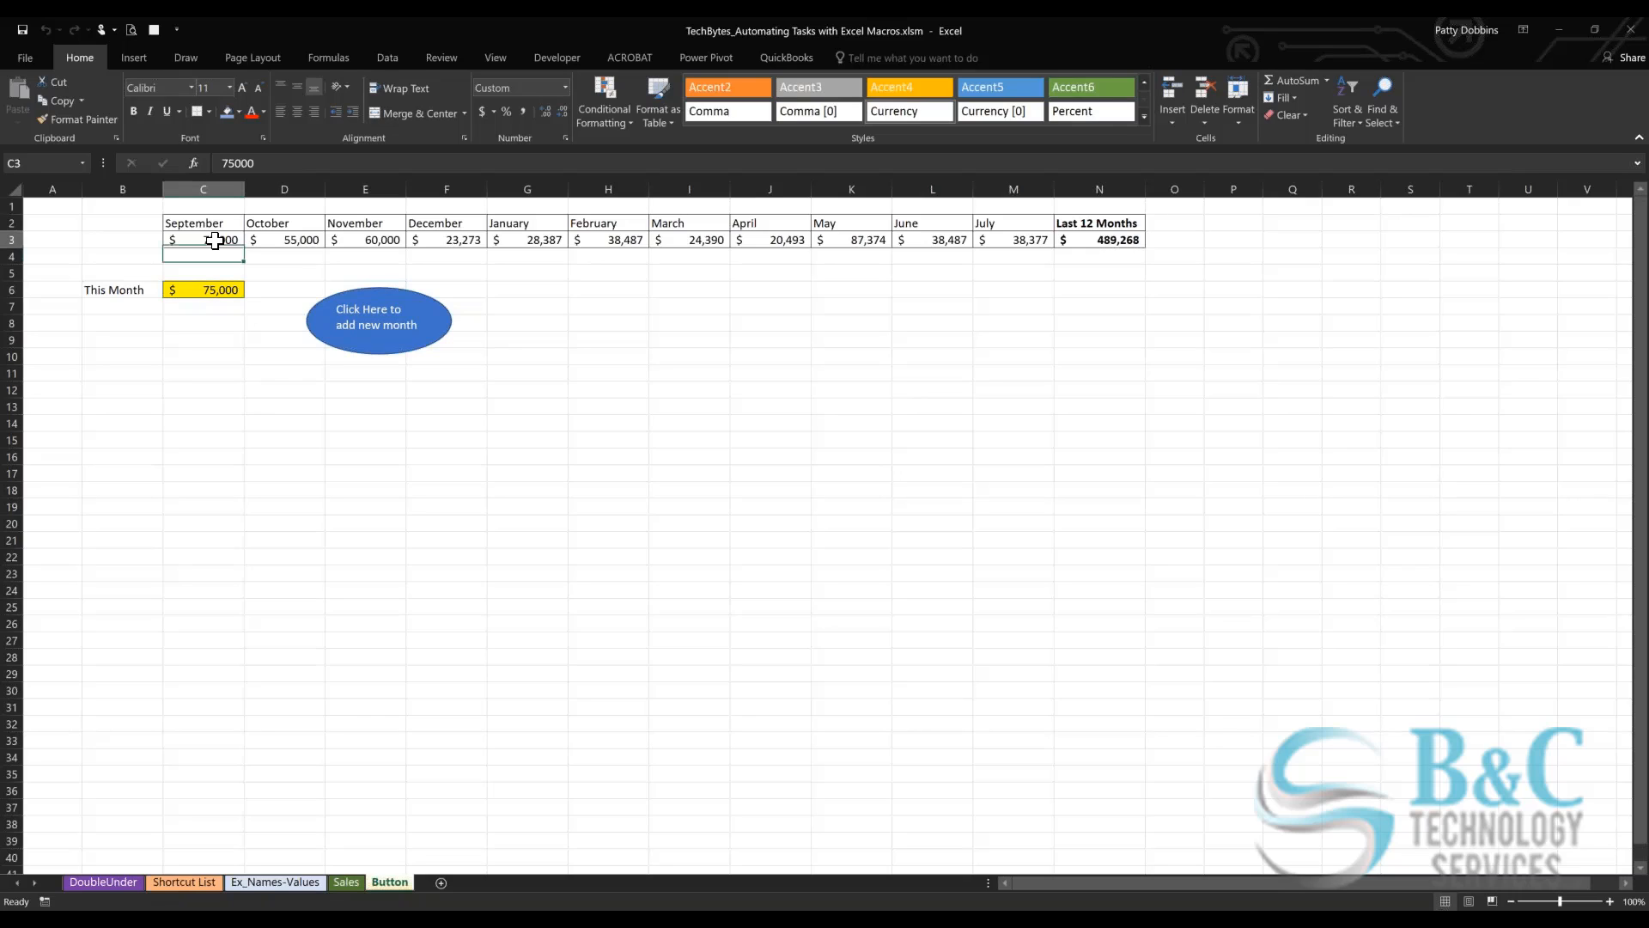
{"action": "left_click", "coordinate": [1078, 243]}
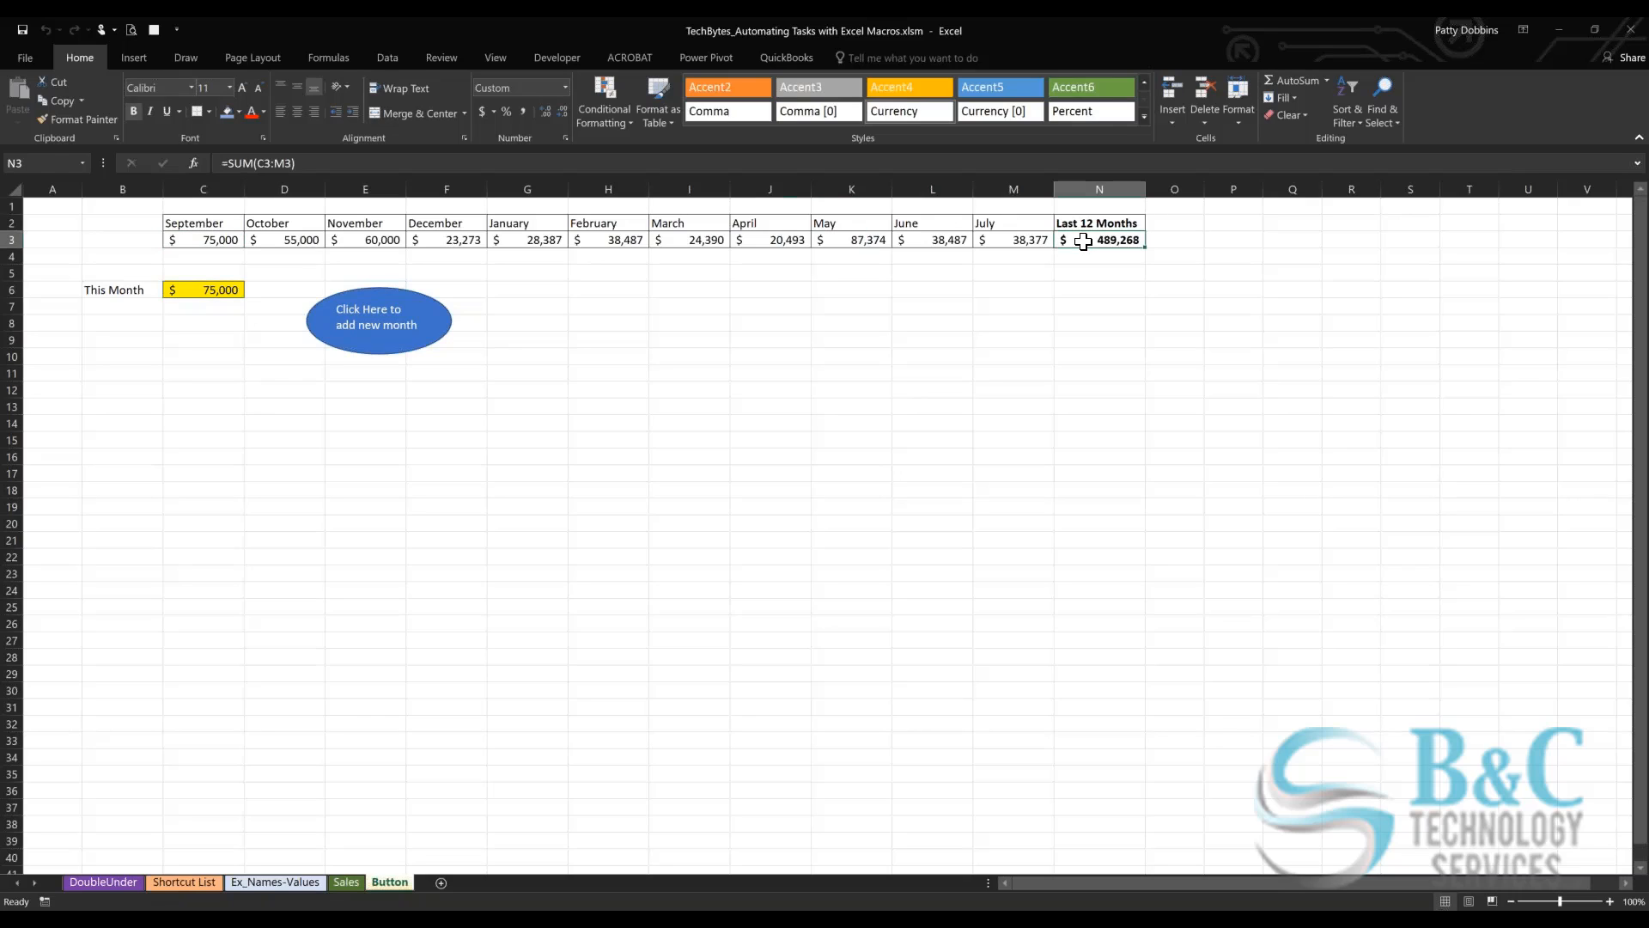
{"action": "double_click", "coordinate": [1083, 242]}
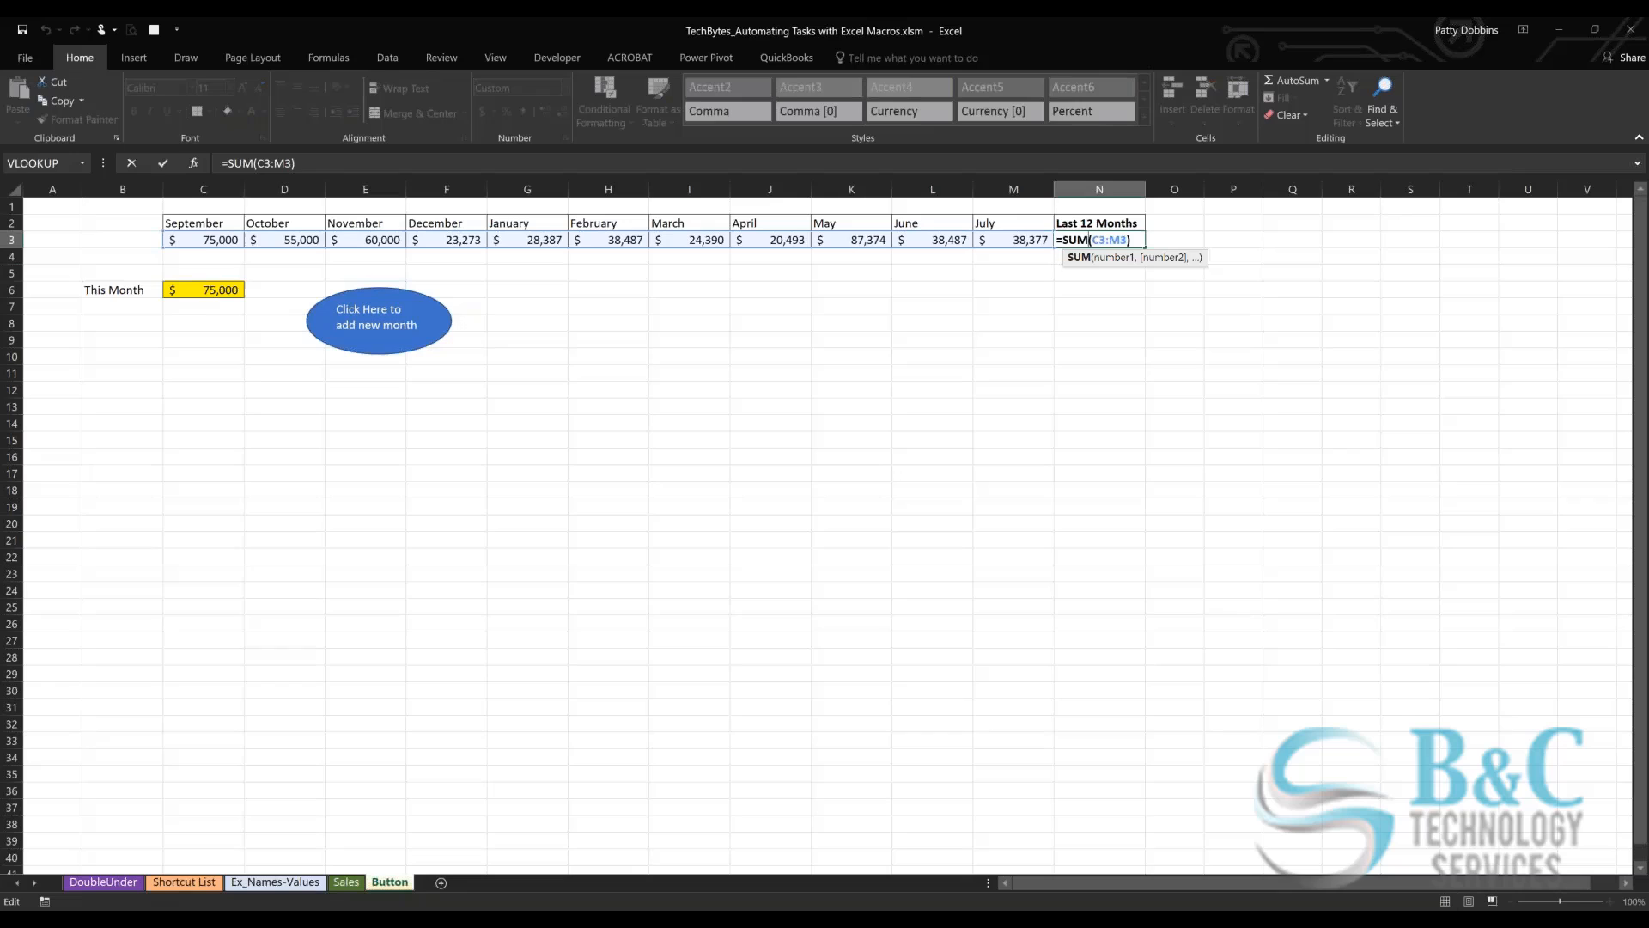
{"action": "left_click", "coordinate": [596, 497]}
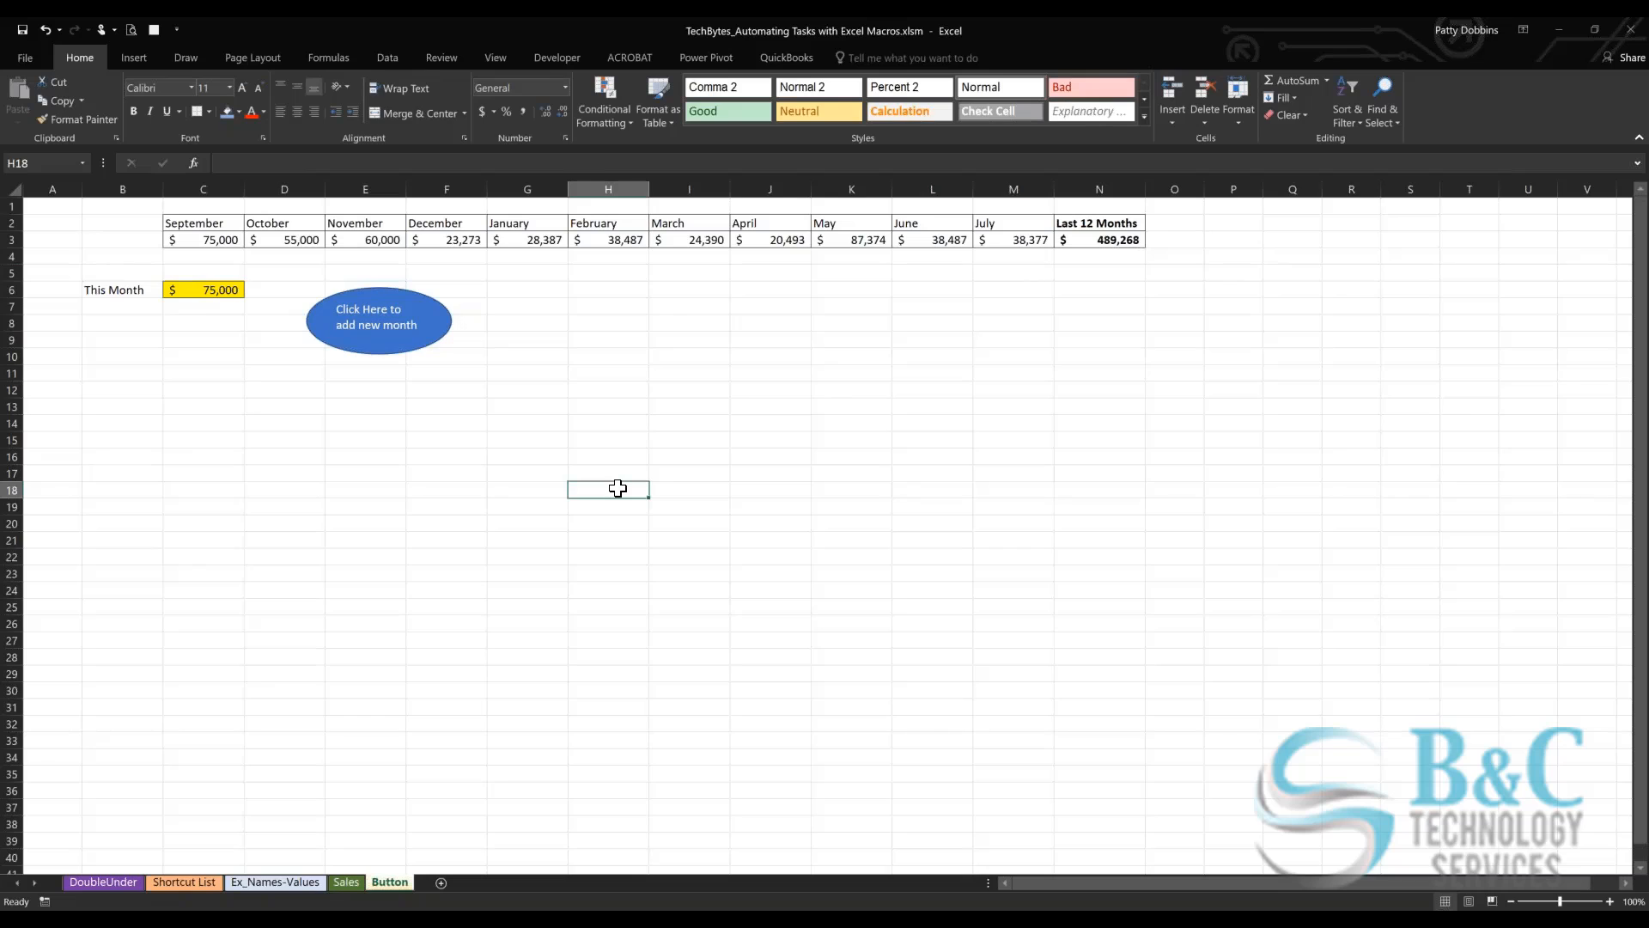
{"action": "scroll", "coordinate": [619, 488], "scroll_direction": "down", "scroll_amount": 1}
{"action": "scroll", "coordinate": [1026, 804], "scroll_direction": "down", "scroll_amount": 2}
{"action": "scroll", "coordinate": [1026, 804], "scroll_direction": "up", "scroll_amount": 3}
Step: Insert a form control button across columns G to J beside the oval, and assign Macro5 to it
{"action": "left_click", "coordinate": [559, 58]}
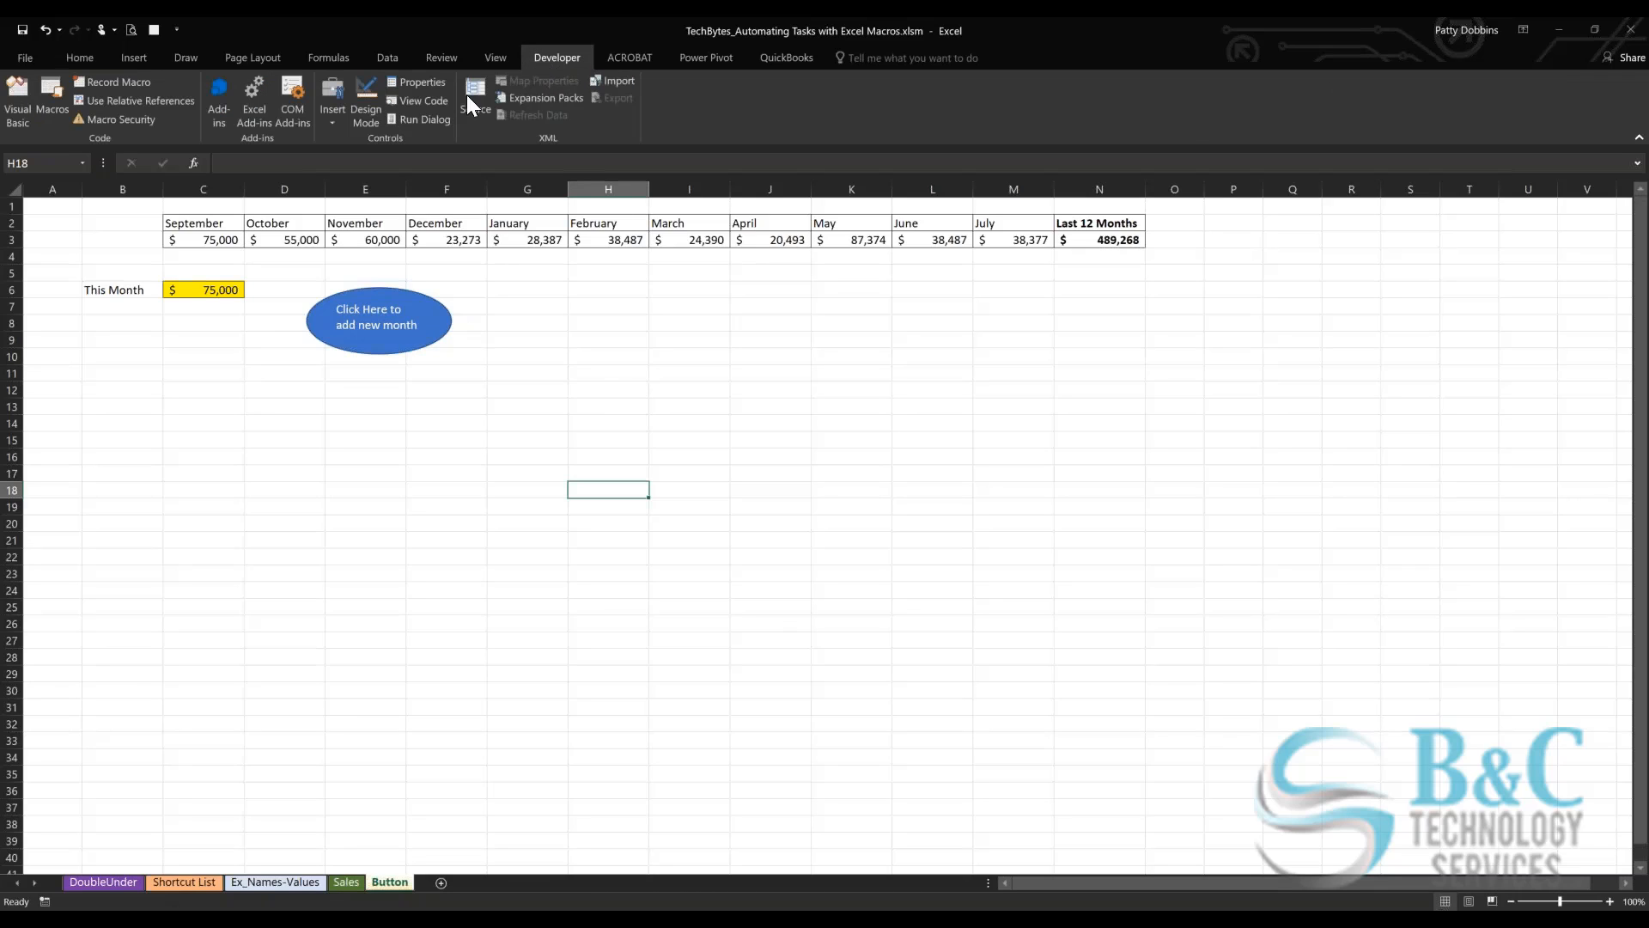
{"action": "left_click", "coordinate": [334, 117]}
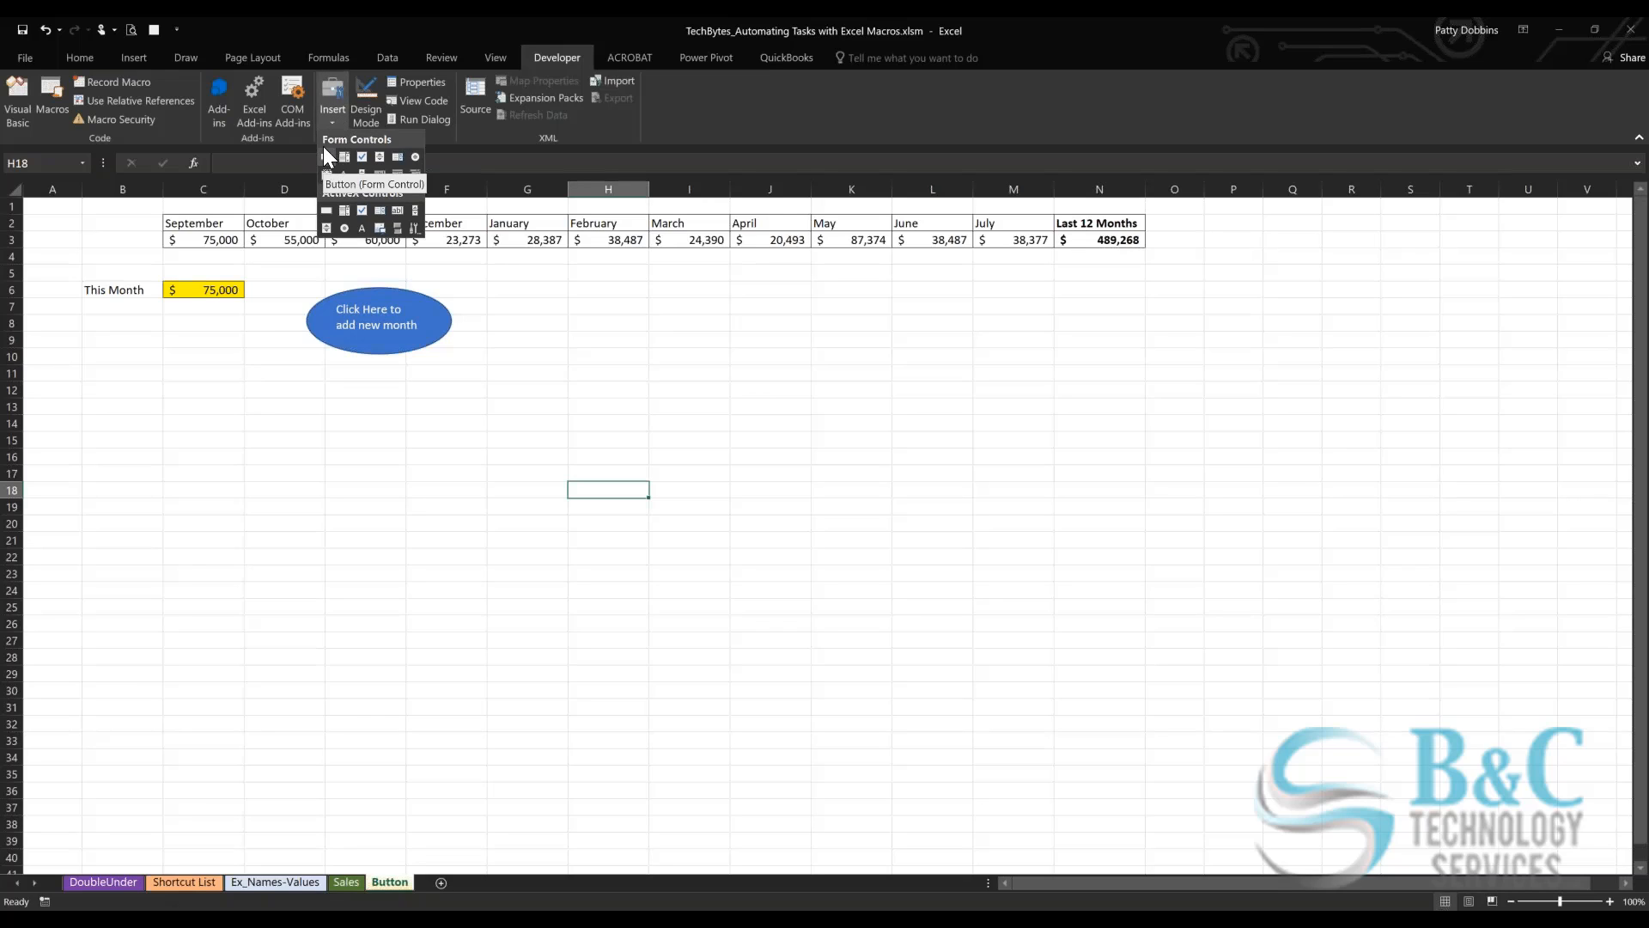
{"action": "left_click", "coordinate": [326, 159]}
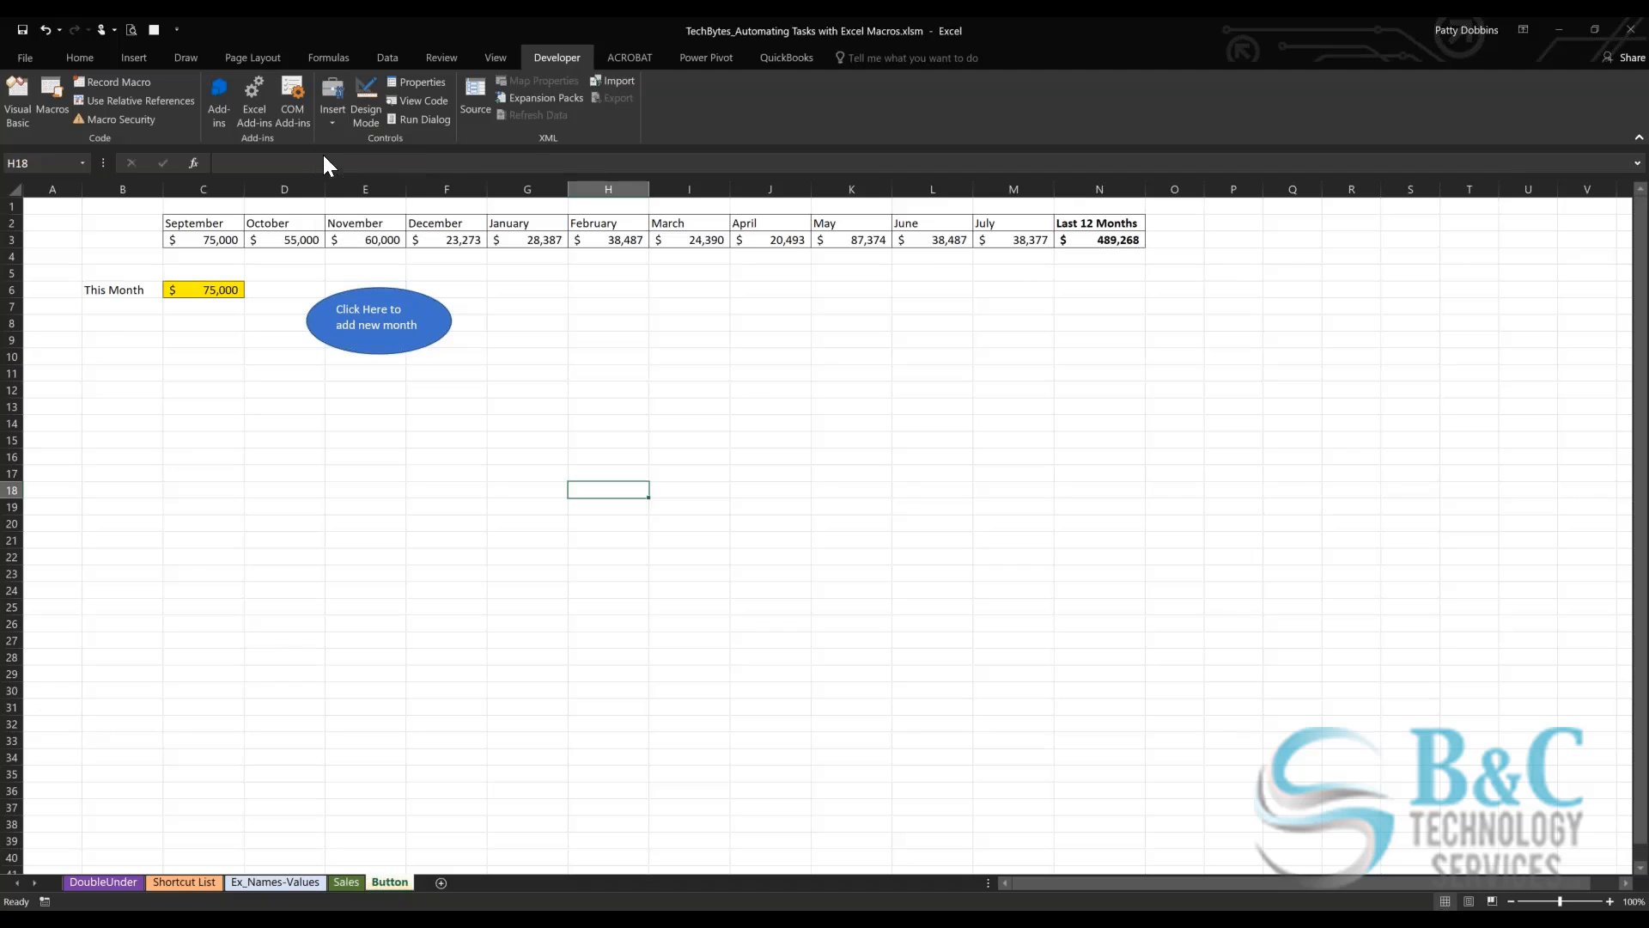
{"action": "left_click_drag", "start_coordinate": [524, 283], "coordinate": [745, 338]}
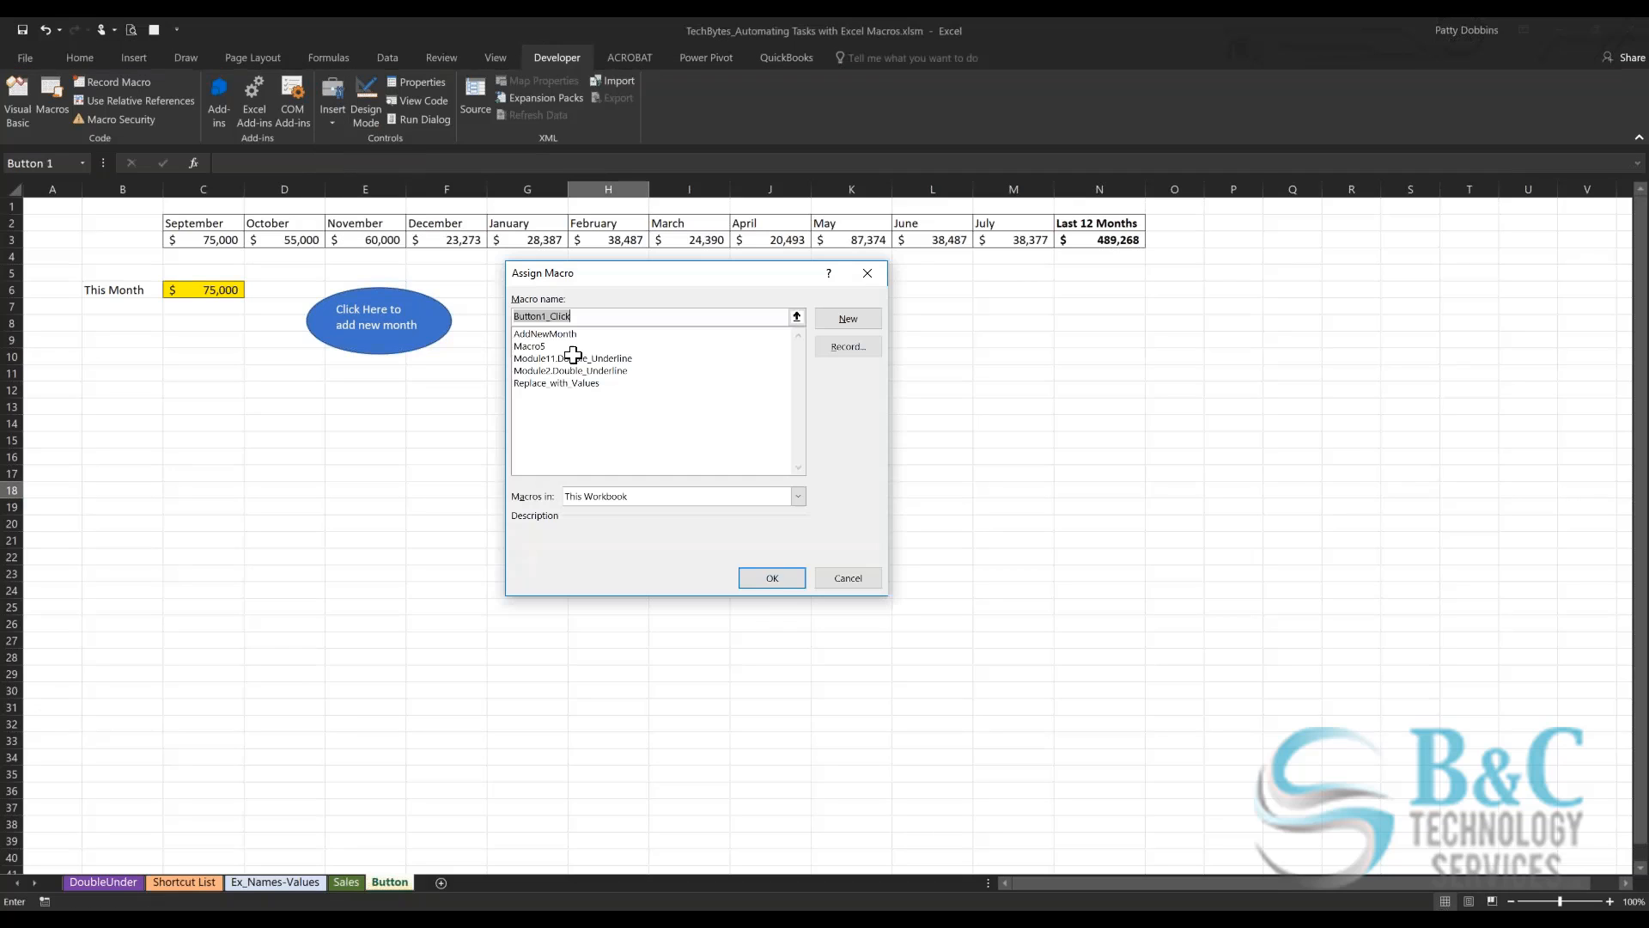
{"action": "left_click", "coordinate": [529, 346]}
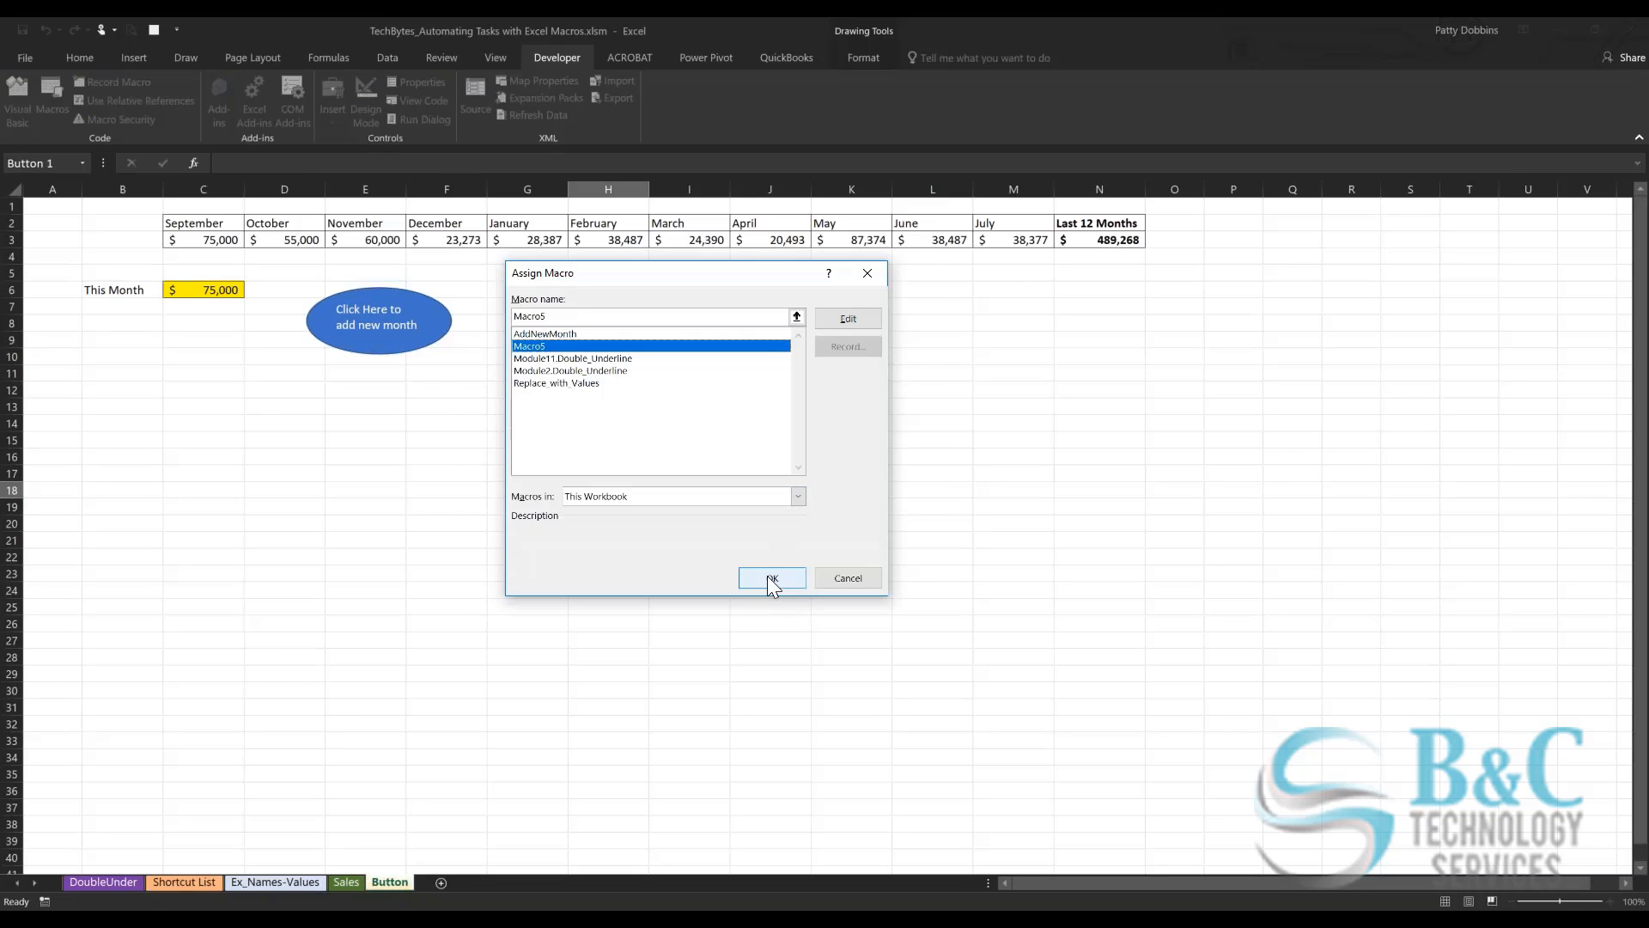
{"action": "left_click", "coordinate": [771, 578]}
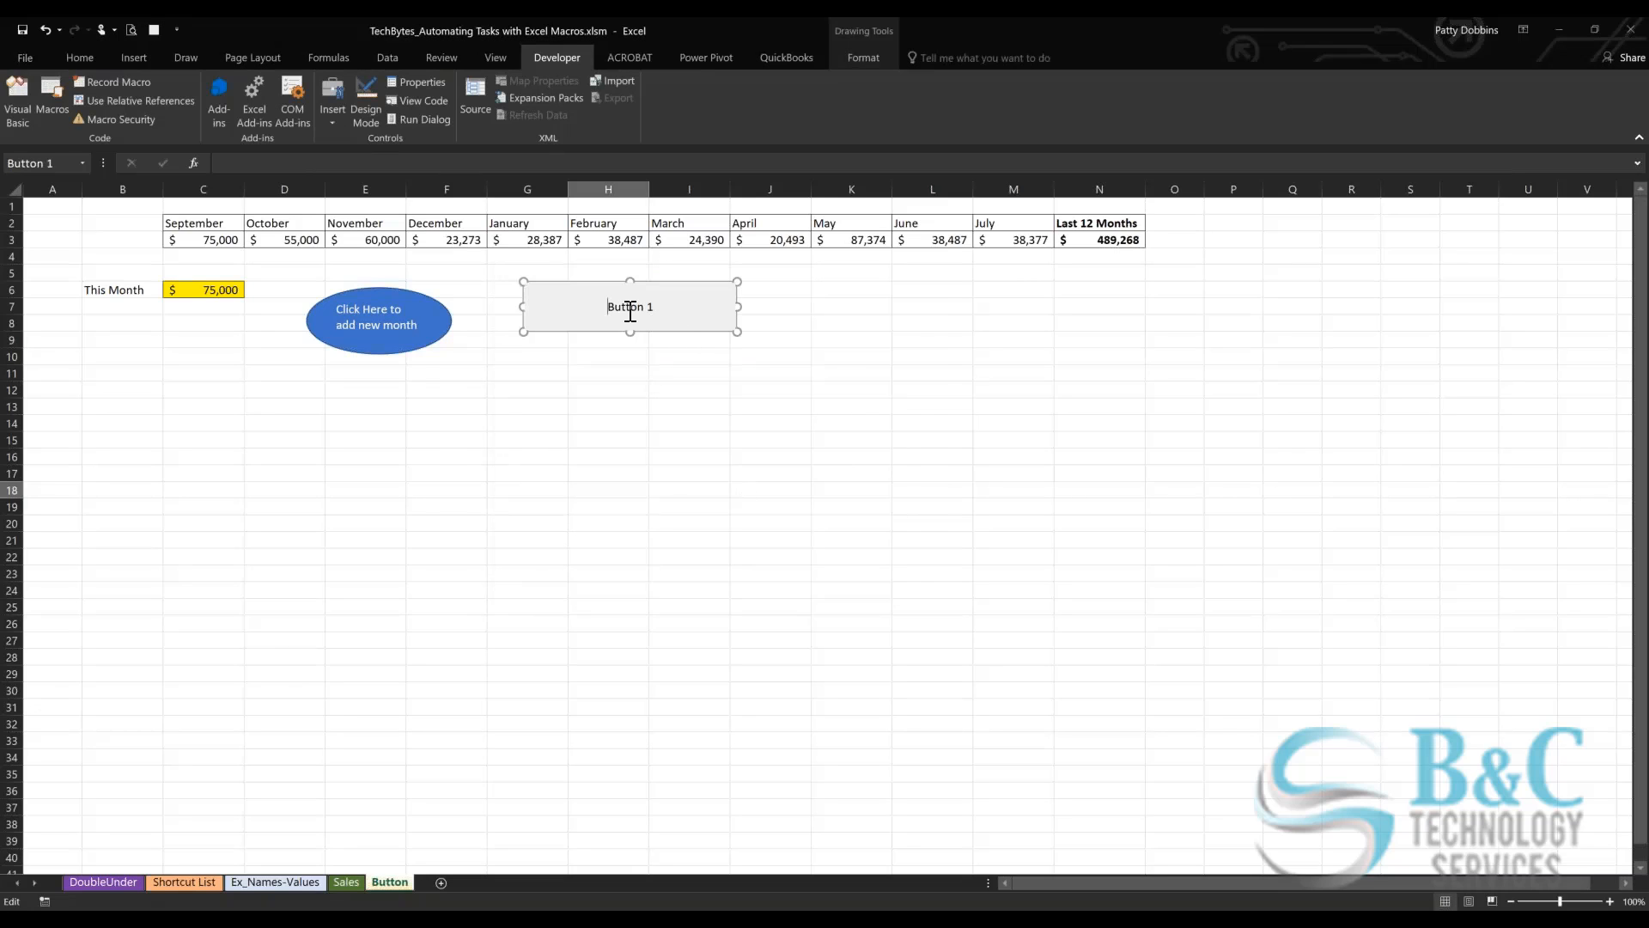
Step: Replace the new button's label with "Click Here!" and deselect the button
{"action": "key", "text": "BackSpace"}
{"action": "key", "text": "BackSpace"}
{"action": "key", "text": "BackSpace"}
{"action": "key", "text": "BackSpace"}
{"action": "key", "text": "BackSpace"}
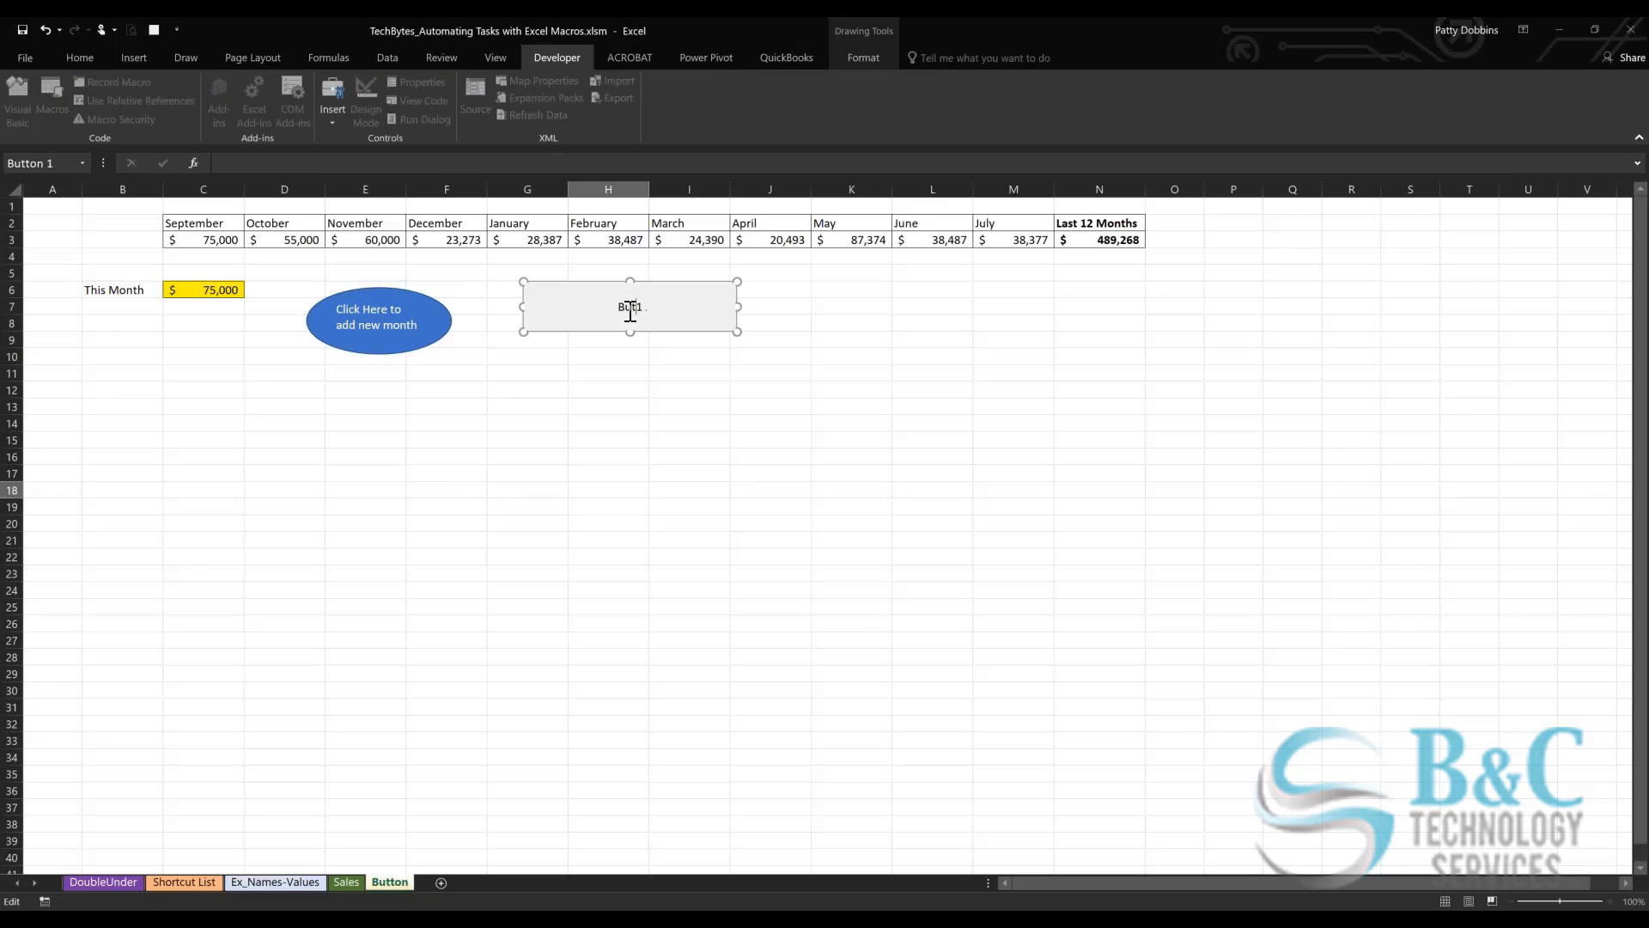
{"action": "key", "text": "BackSpace"}
{"action": "key", "text": "BackSpace"}
{"action": "key", "text": "BackSpace"}
{"action": "type", "text": "Click Here!"}
{"action": "left_click", "coordinate": [556, 405]}
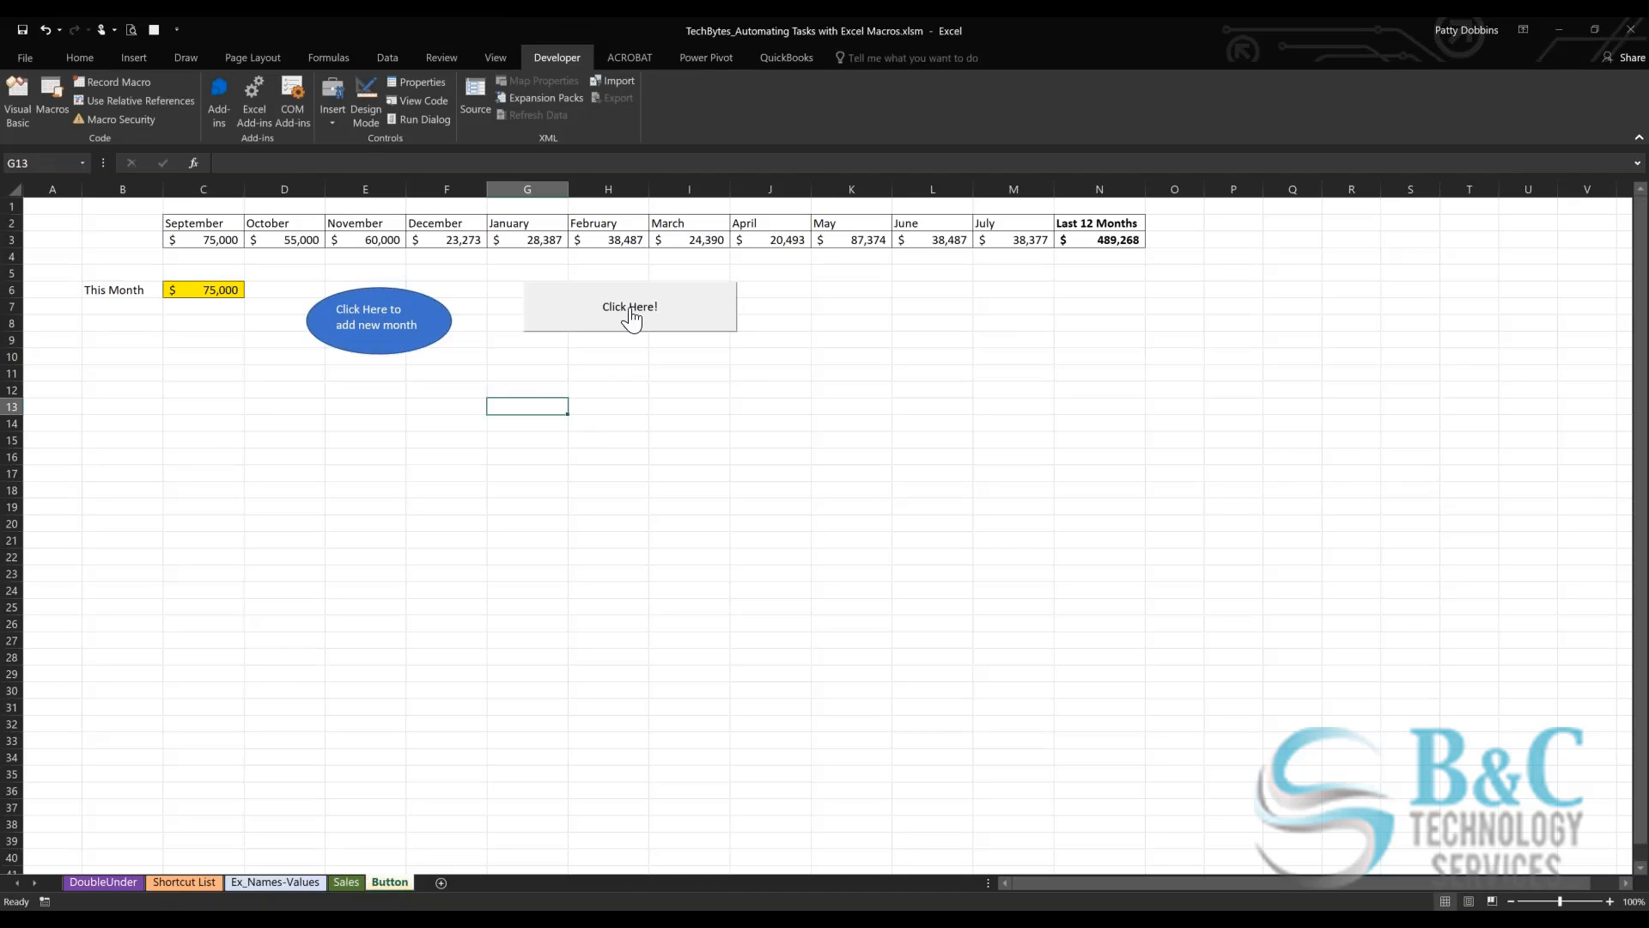
Step: Run the assigned macro from the "Click Here!" form button to add another month
{"action": "right_click", "coordinate": [631, 318]}
{"action": "left_click", "coordinate": [622, 306]}
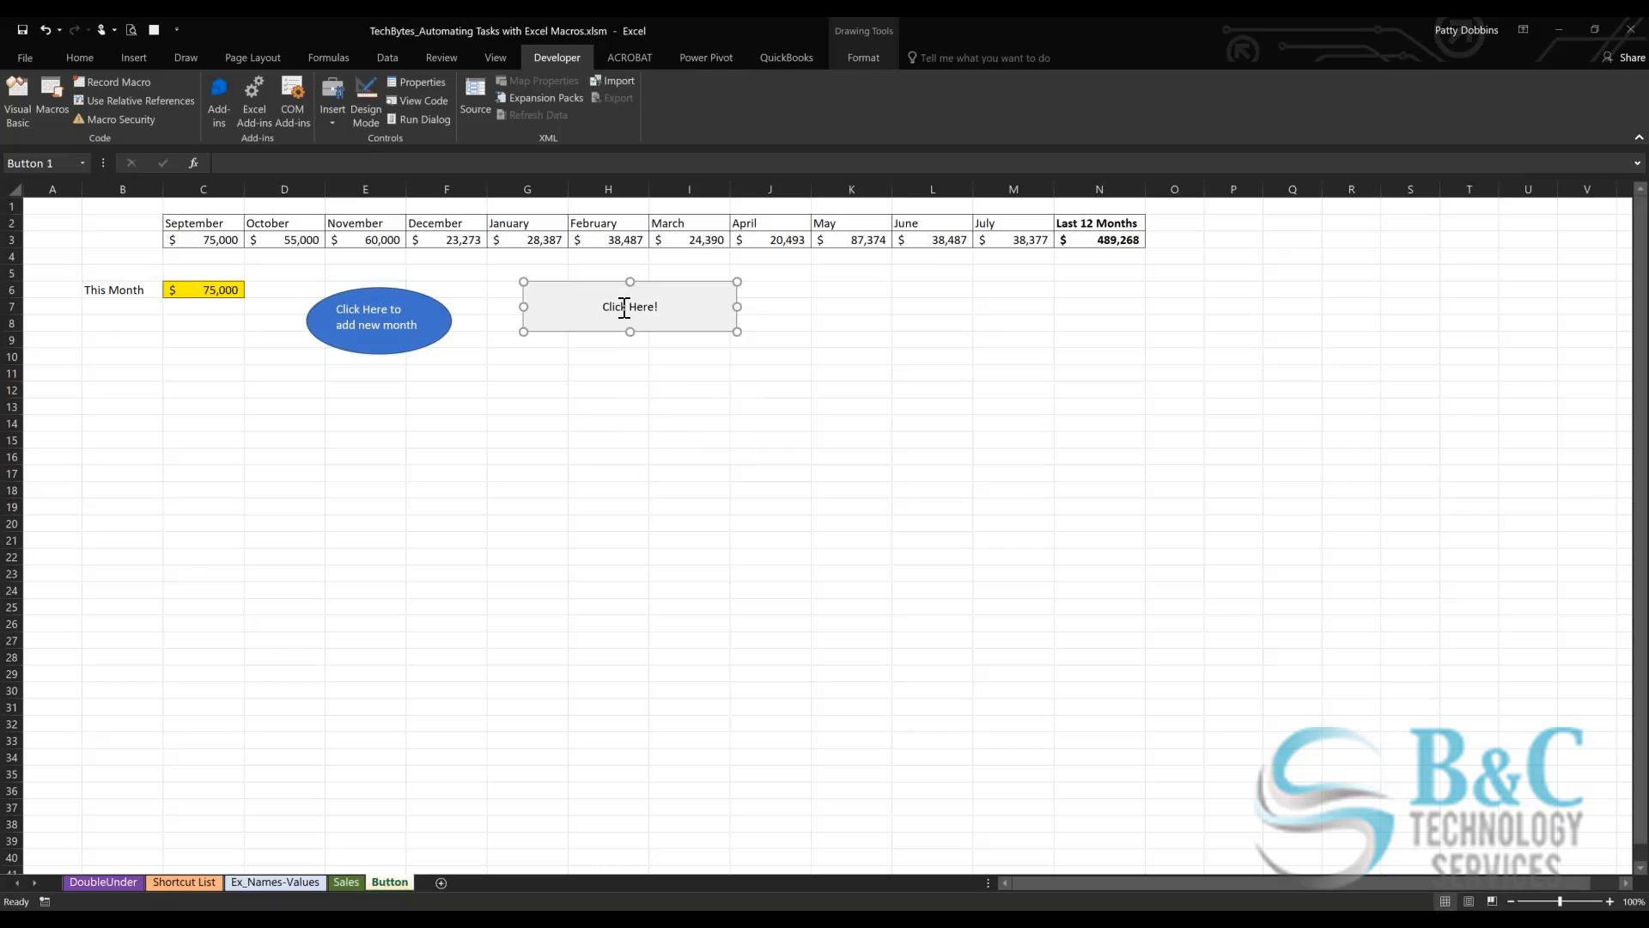
{"action": "left_click", "coordinate": [682, 389]}
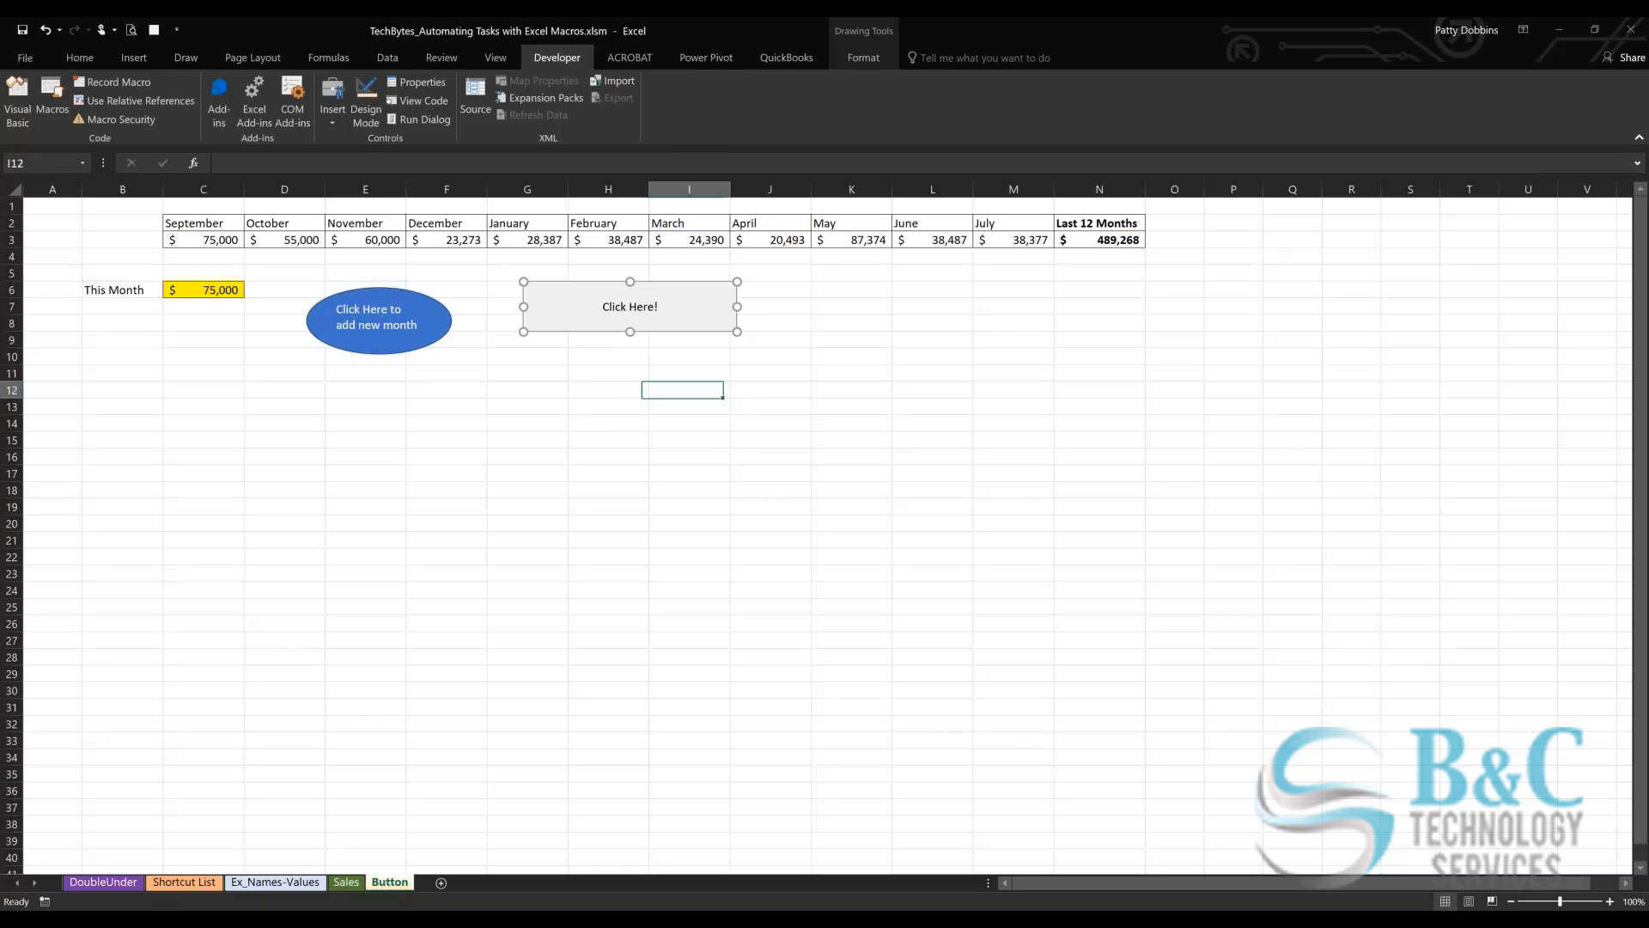
{"action": "left_click", "coordinate": [620, 309]}
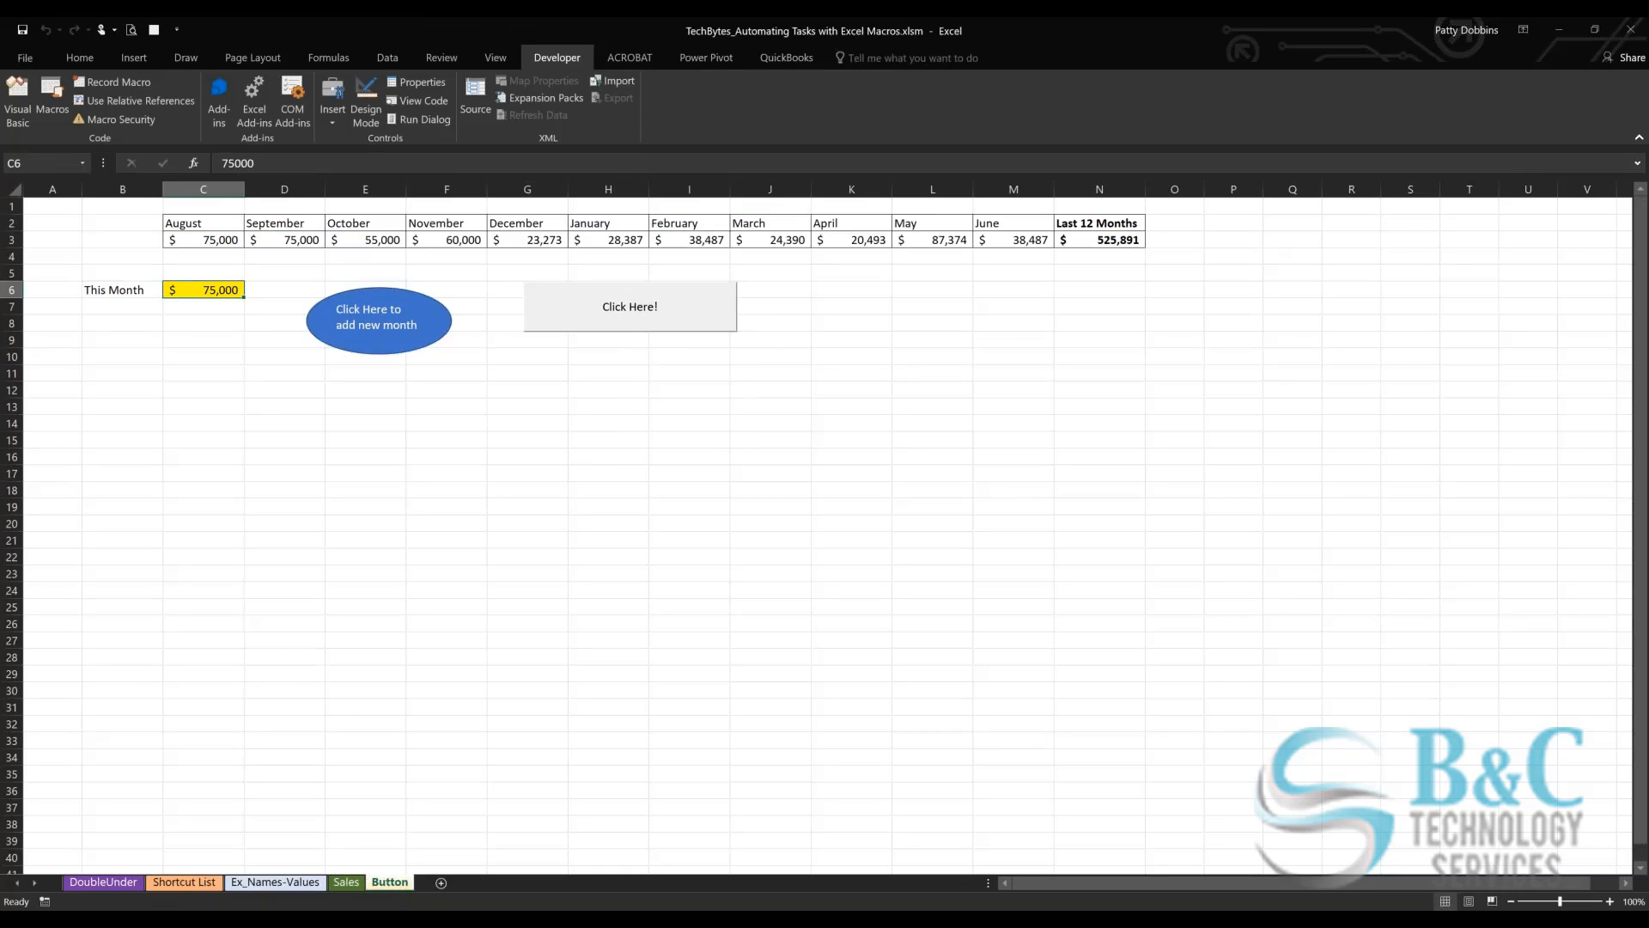